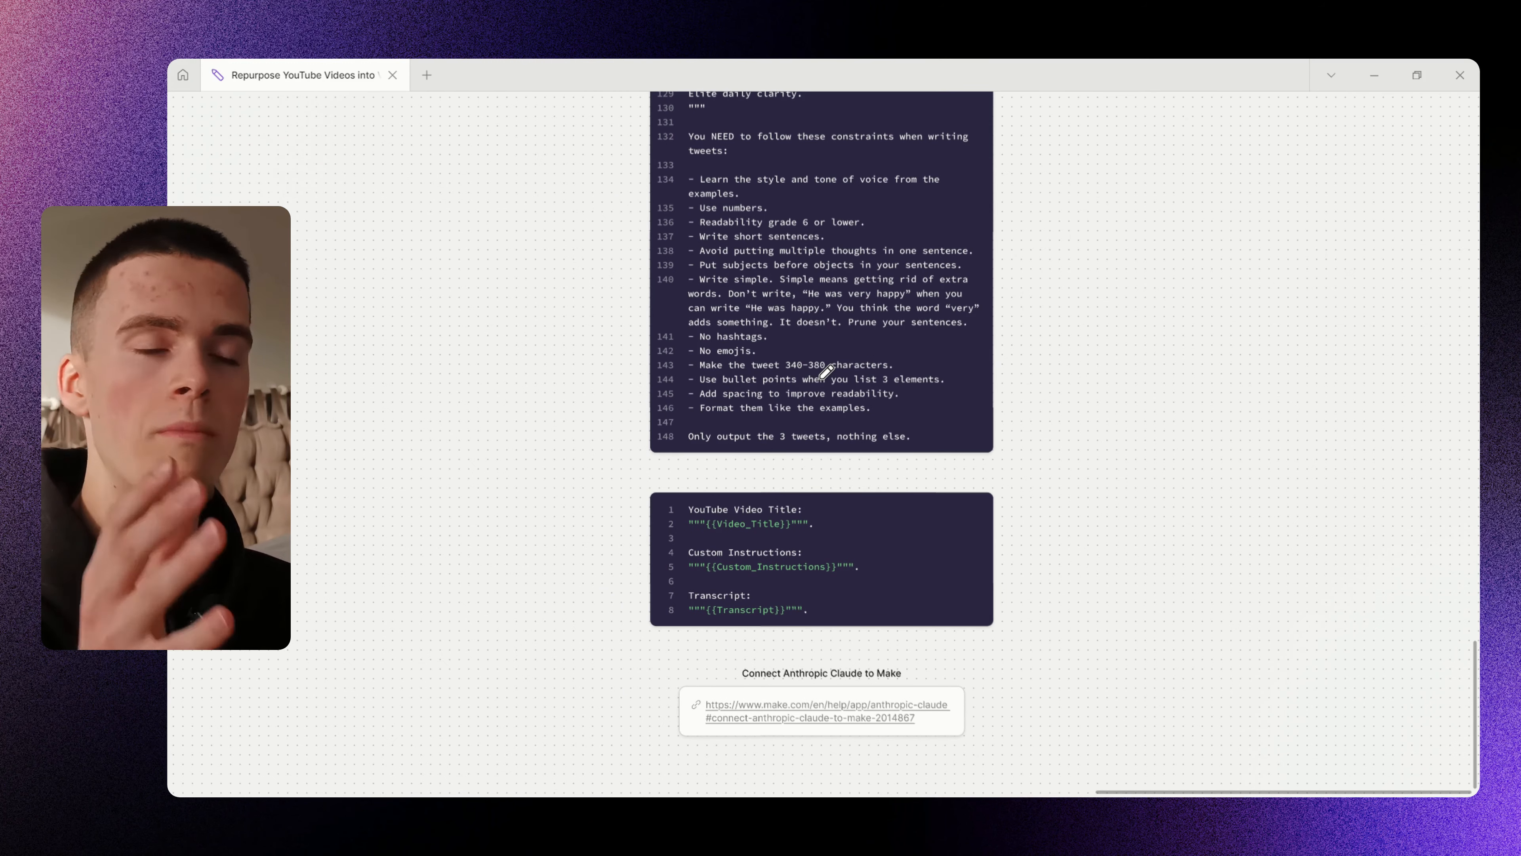
scroll(752, 361, "down", 5)
- Move up from the prompt code block to 'Who am I?', marking the tweet constraints and flow diagram
mouse_move(629, 363)
left_mouse_down()
mouse_move(645, 395)
mouse_move(702, 405)
left_mouse_up()
scroll(777, 534, "up", 10)
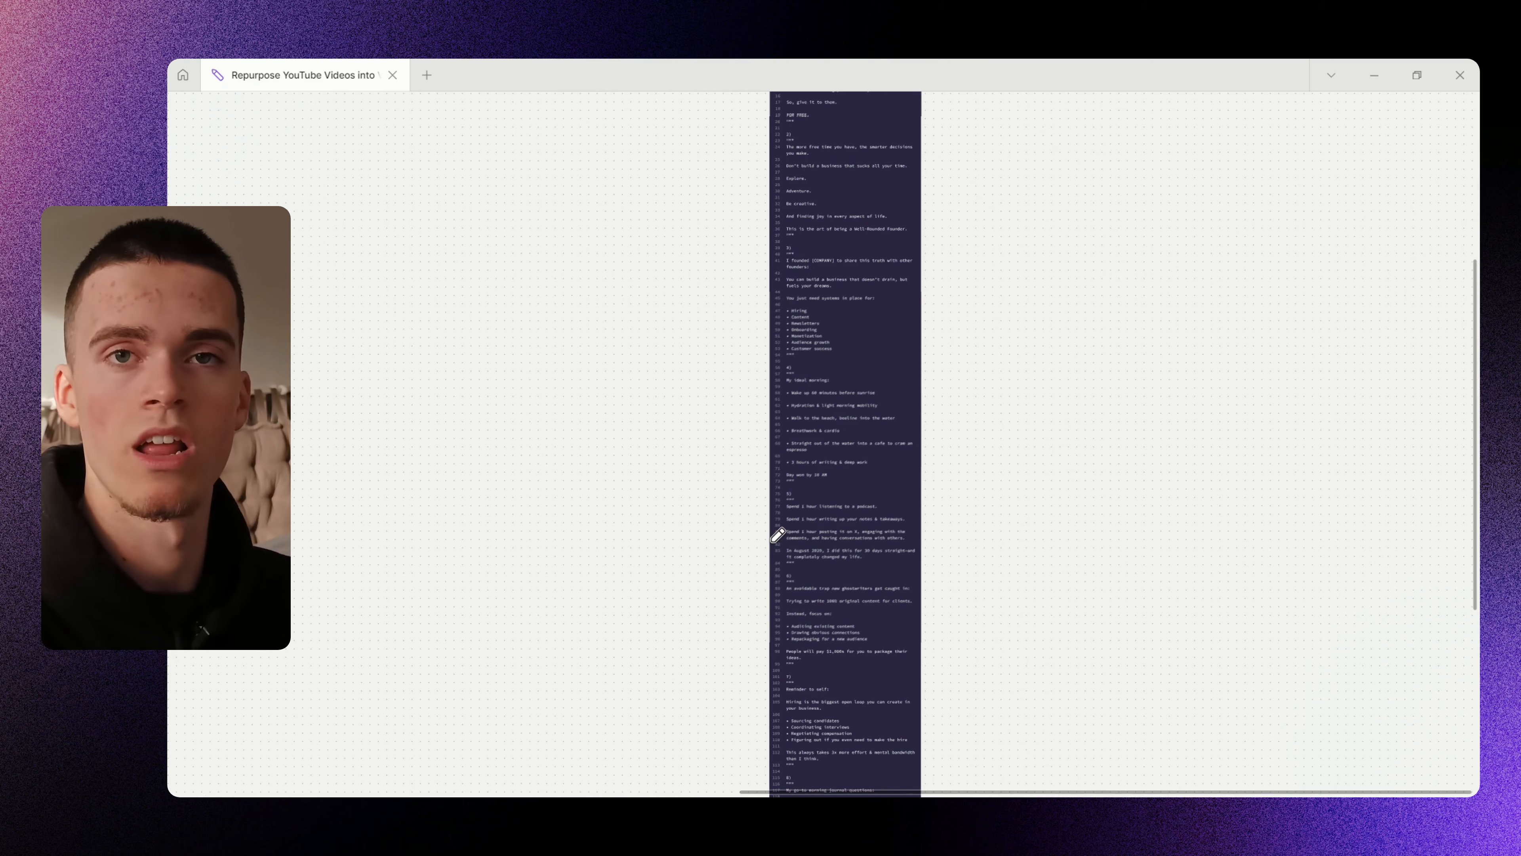
scroll(777, 535, "down", 5)
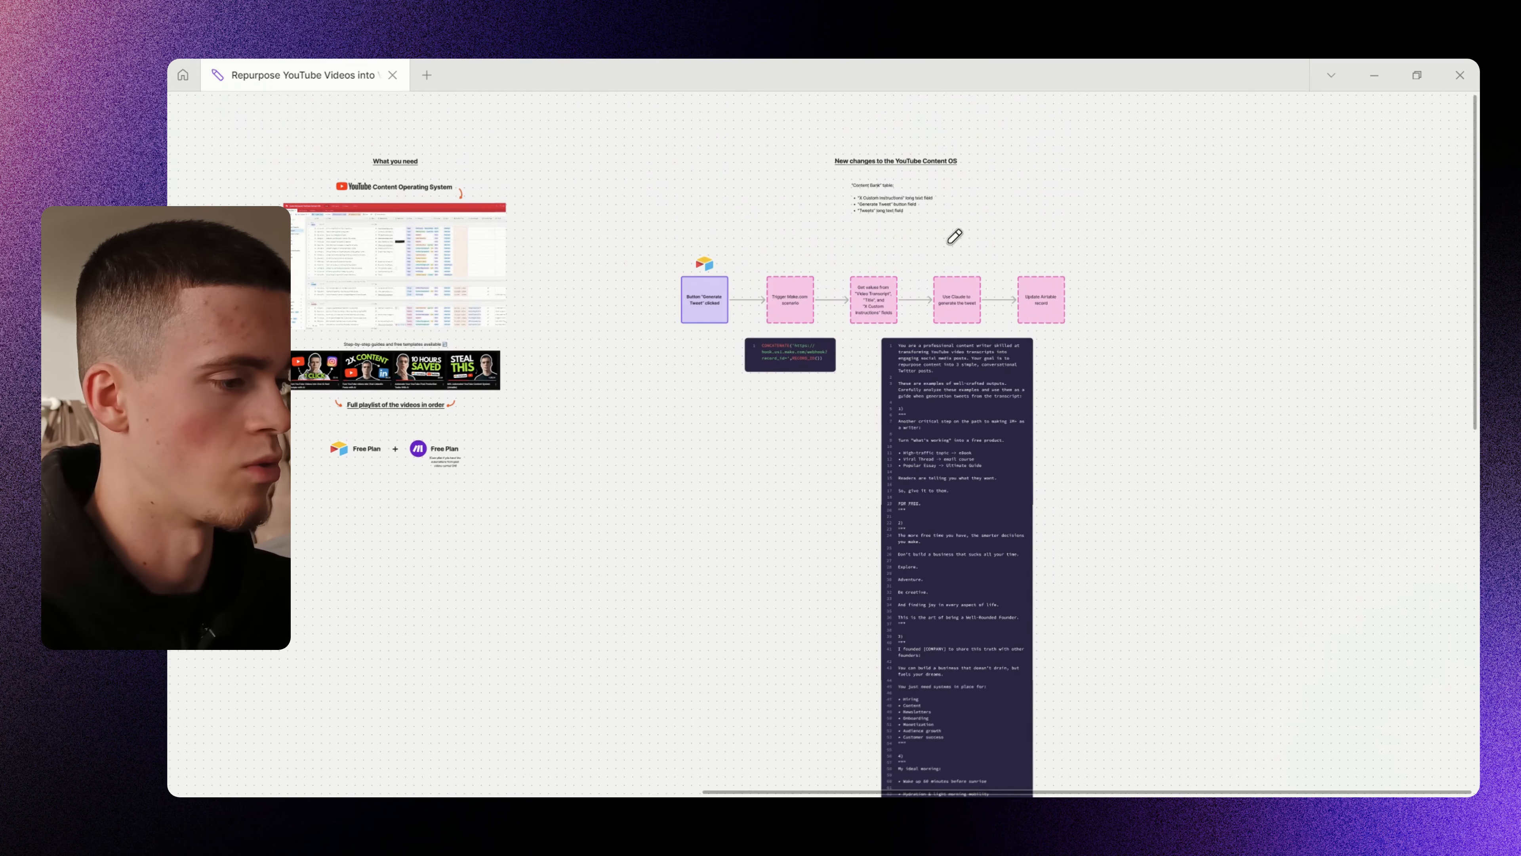
mouse_move(911, 214)
left_mouse_down()
mouse_move(935, 170)
mouse_move(732, 278)
left_mouse_up()
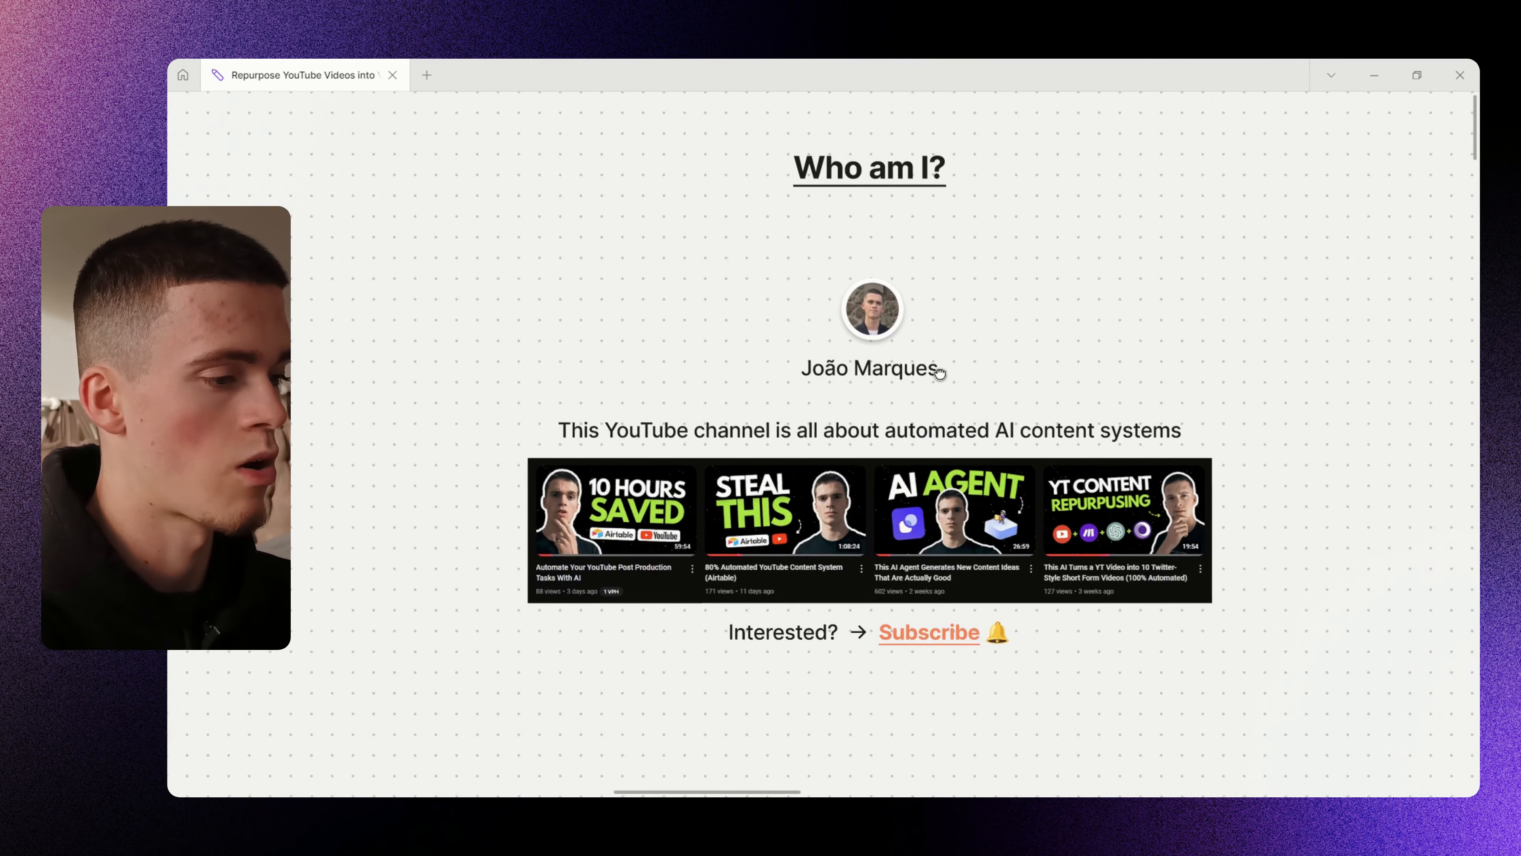
scroll(928, 395, "up", 3)
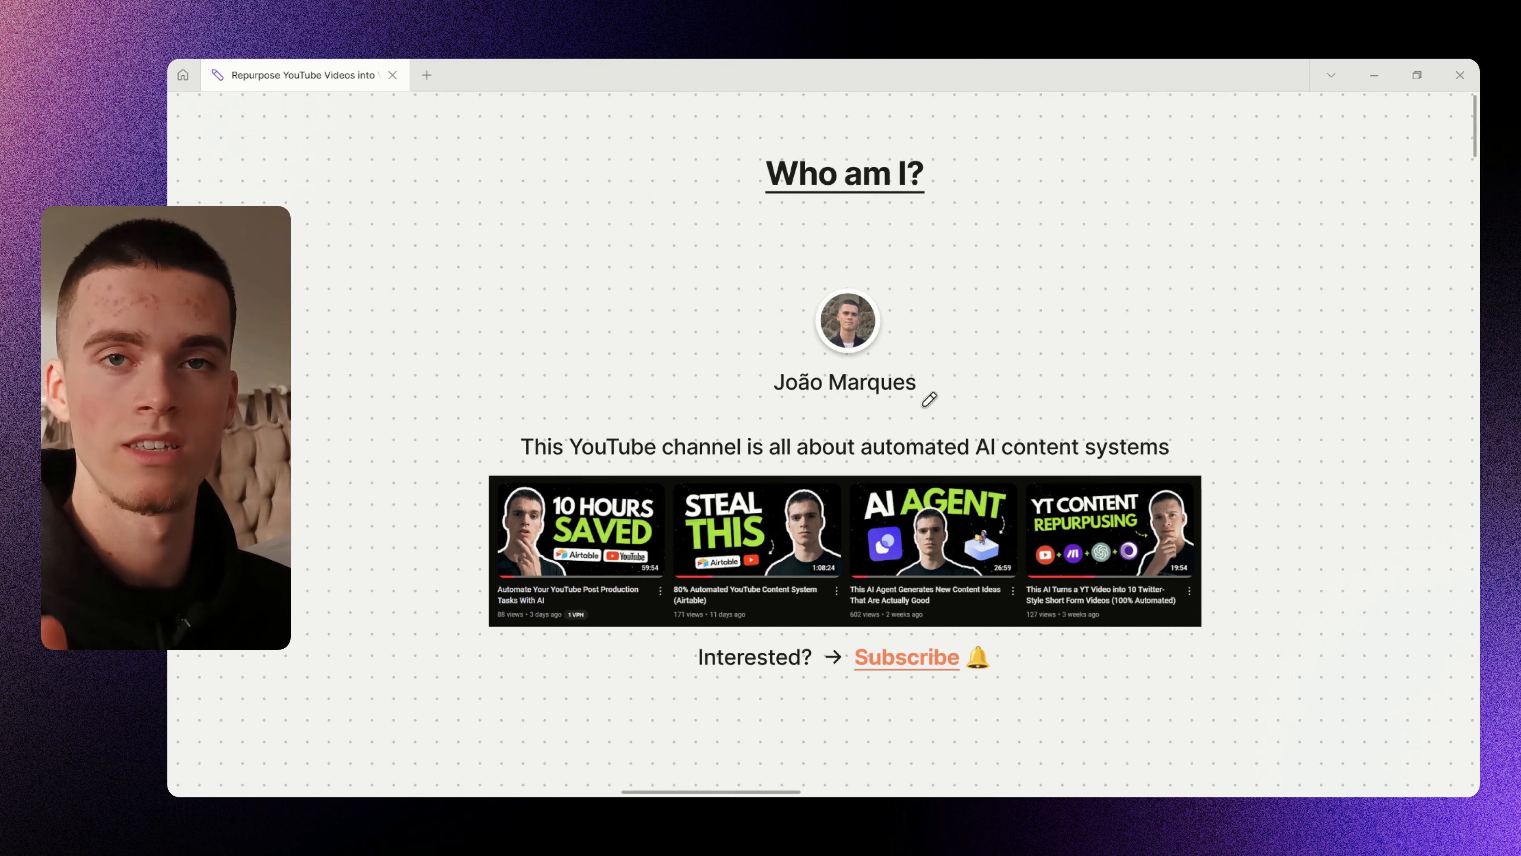
- Annotate the area below Subscribe and the playlist thumbnails, then undo an underline on the title
scroll(913, 475, "down", 2)
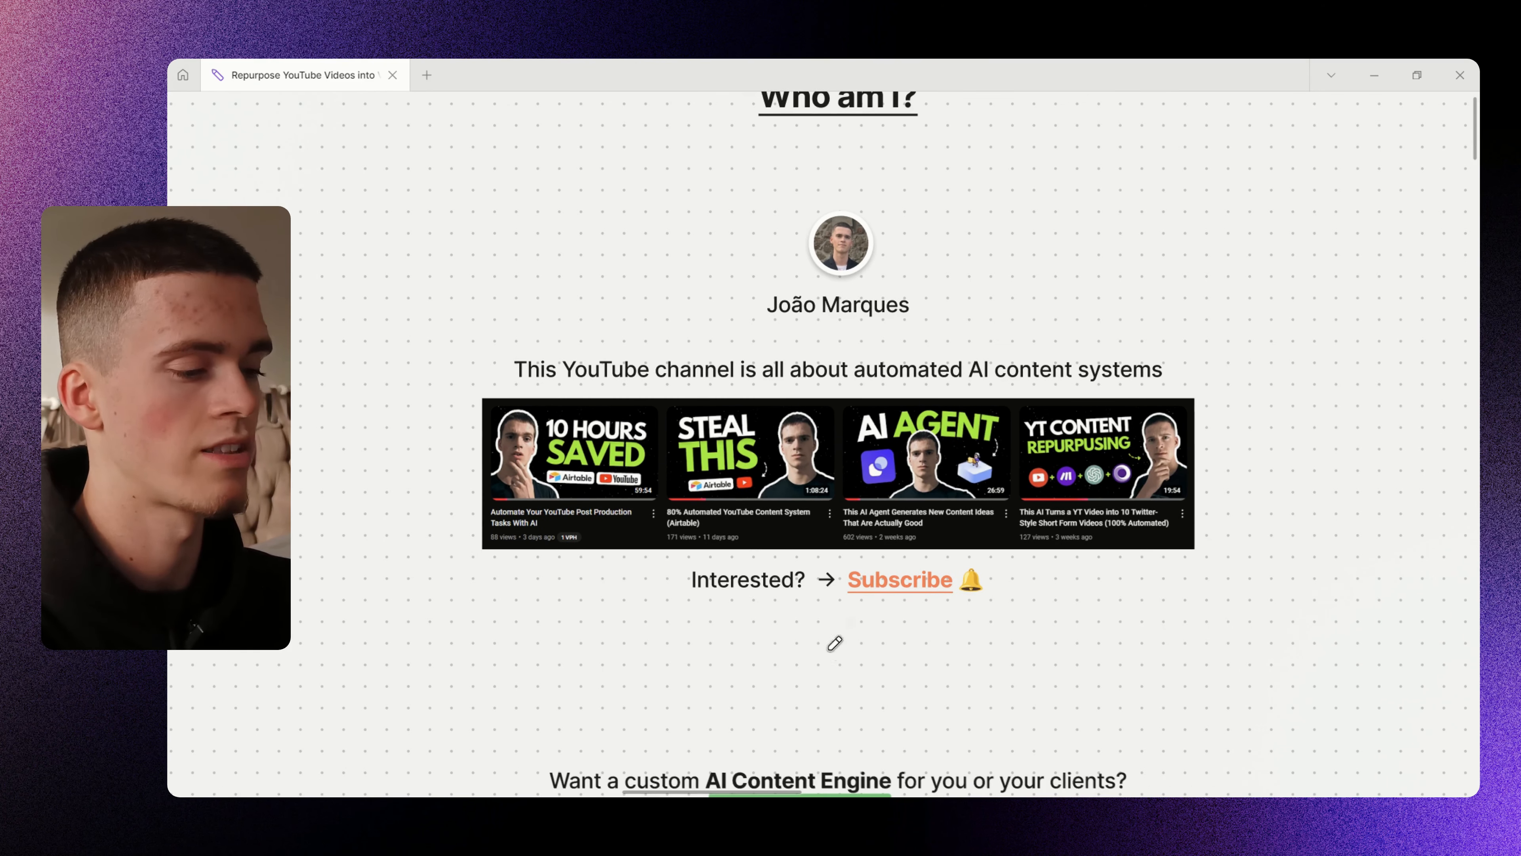
left_click_drag(829, 649, 880, 638)
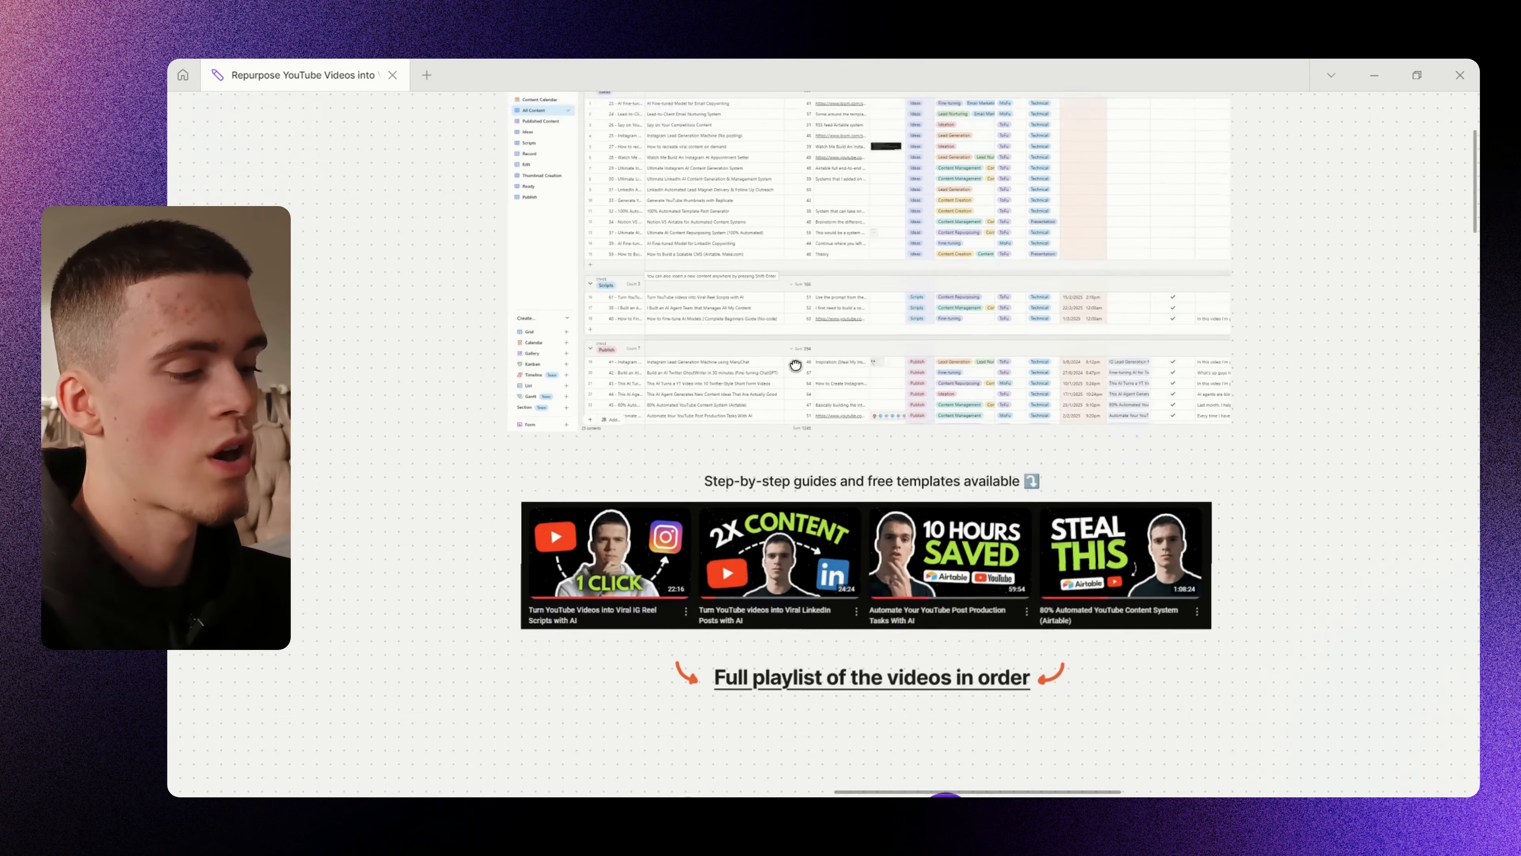
mouse_move(385, 451)
left_mouse_down()
mouse_move(413, 521)
mouse_move(381, 535)
left_mouse_up()
scroll(717, 325, "up", 5)
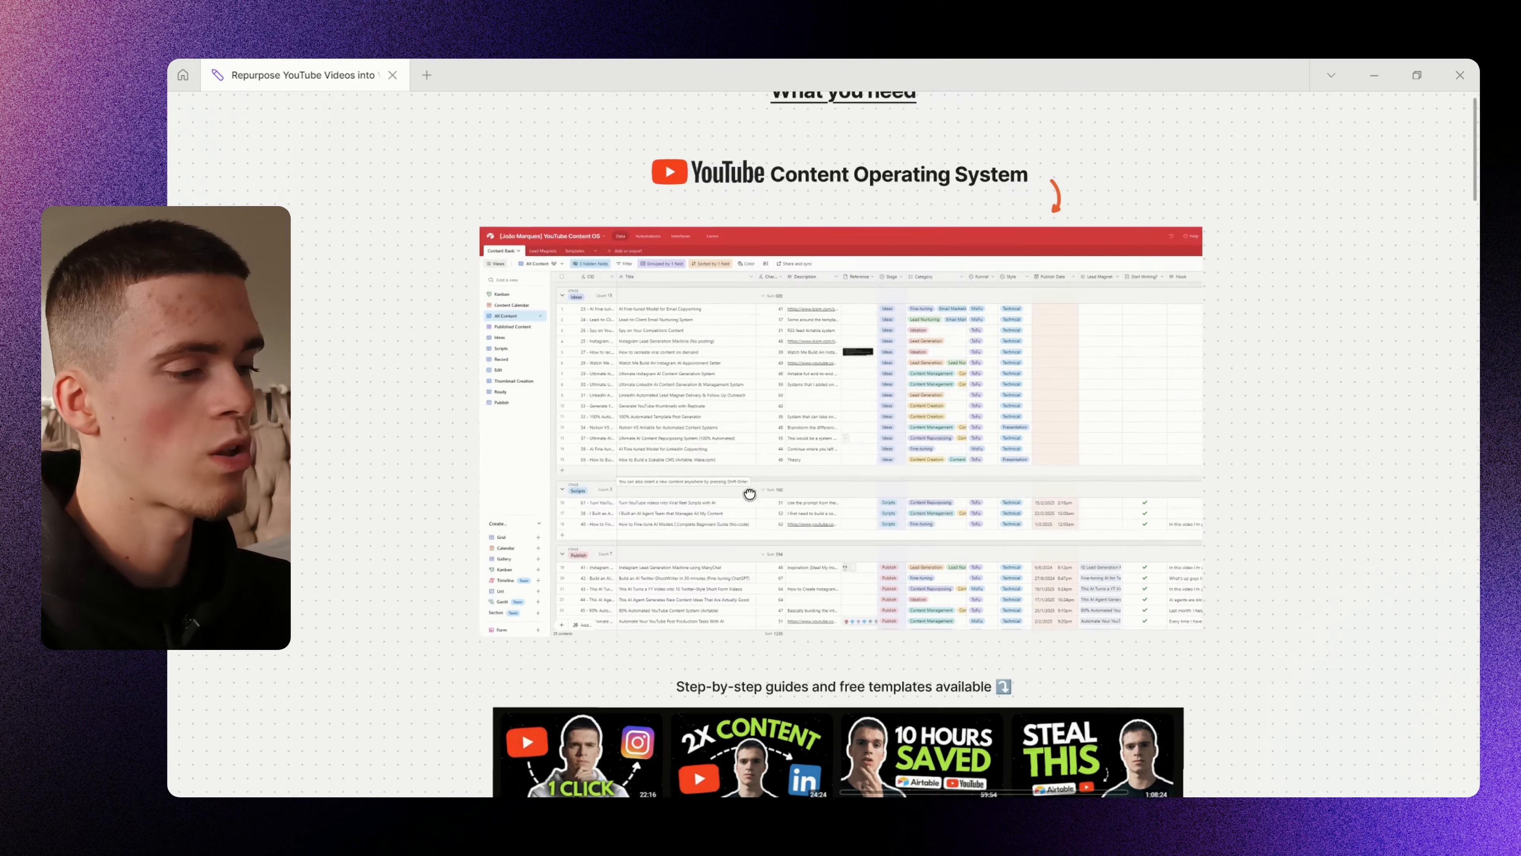
scroll(749, 264, "up", 3)
left_click_drag(640, 275, 982, 275)
key("ctrl+z")
- Loop around the Instagram and LinkedIn thumbnails, undo it, and draw an arrow at the playlist thumbnails
left_click_drag(1155, 458, 1167, 403)
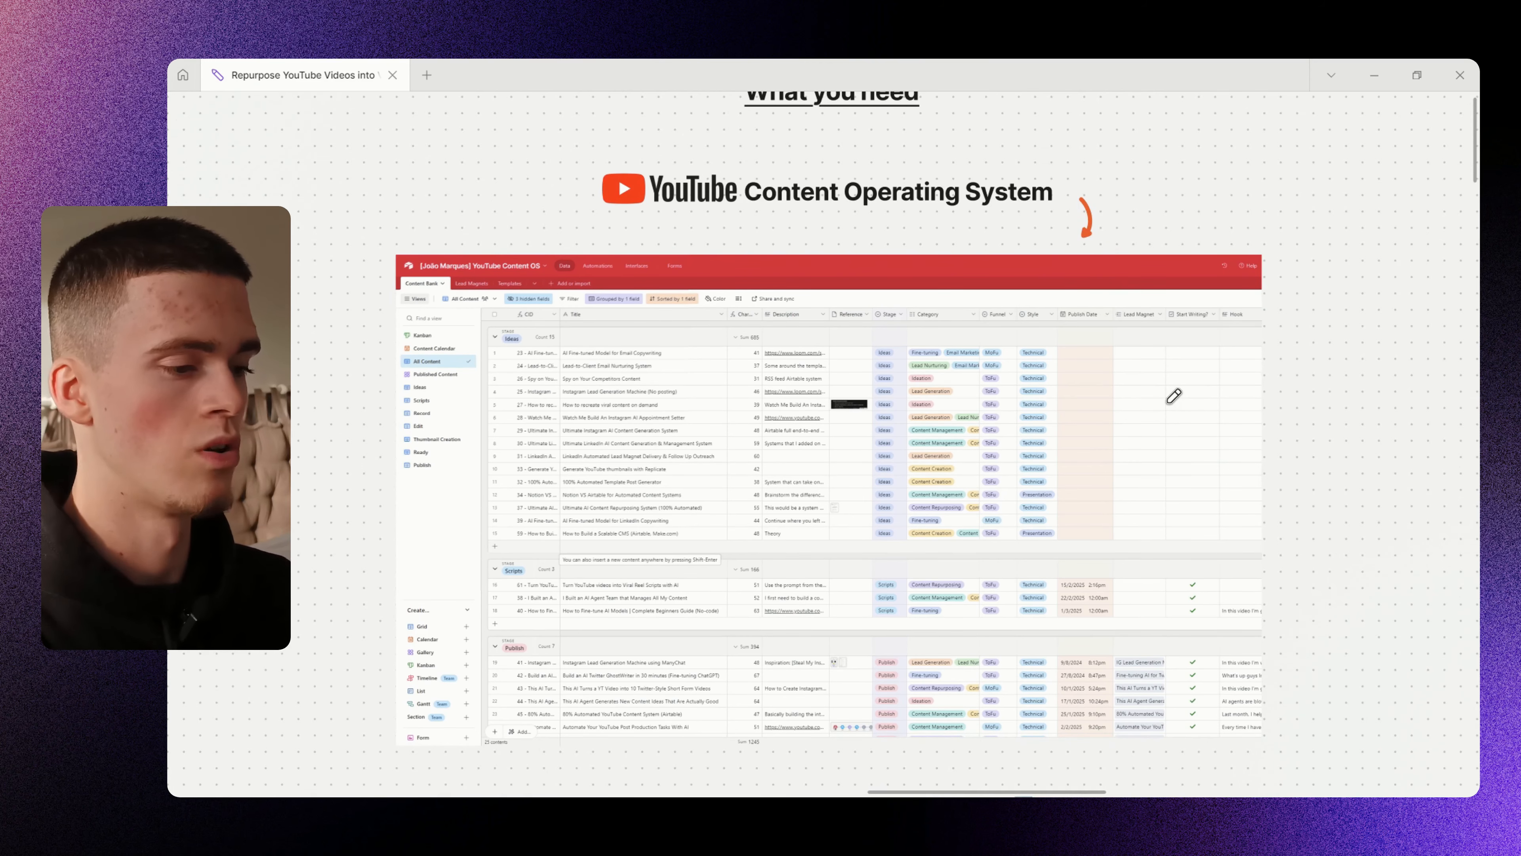
left_click_drag(995, 580, 958, 252)
scroll(958, 251, "up", 3)
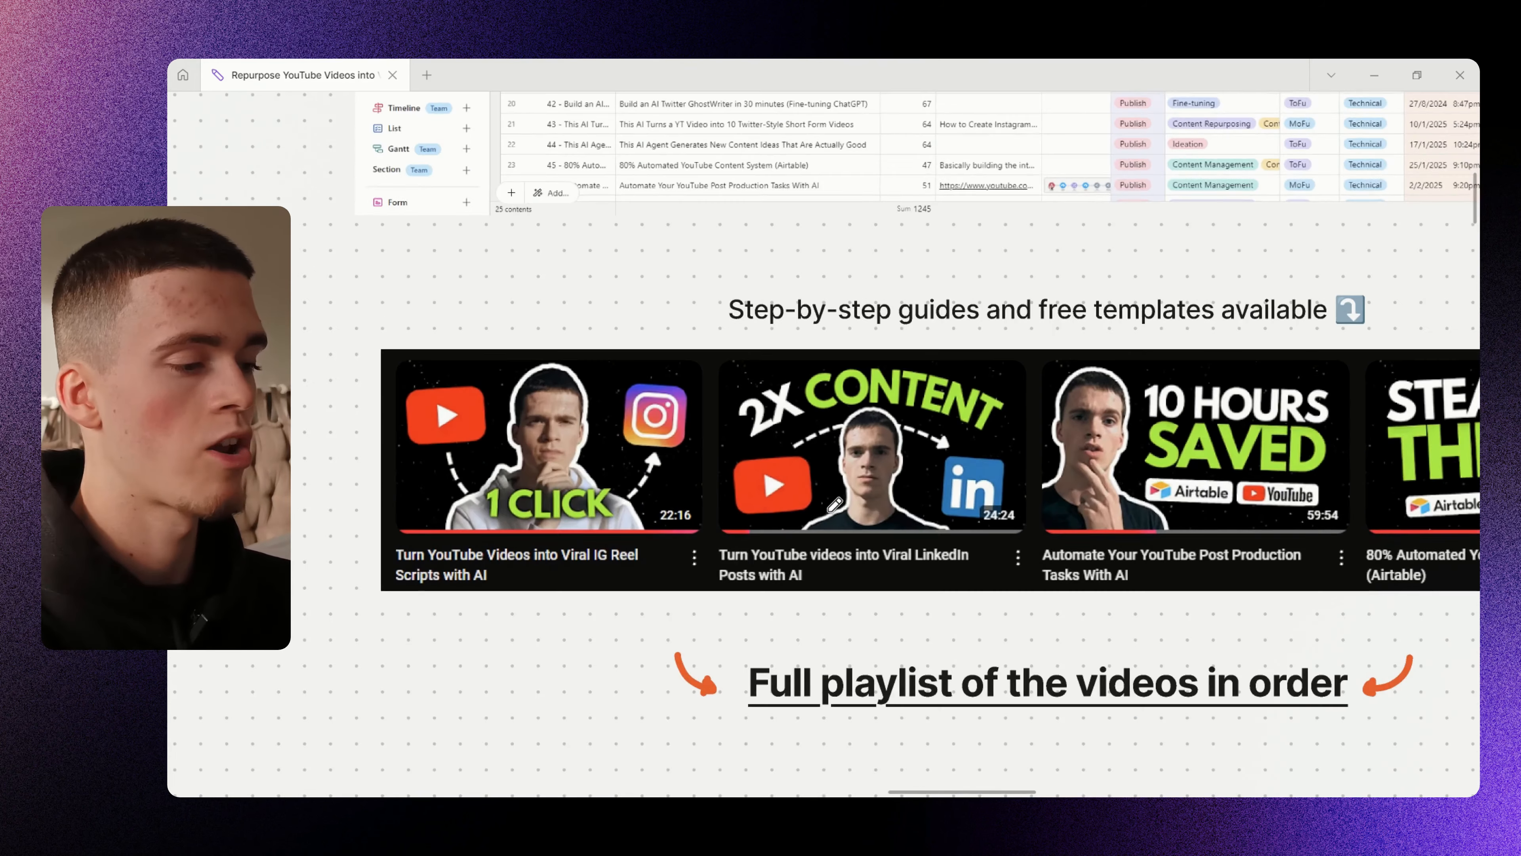
left_click_drag(653, 312, 695, 295)
mouse_move(678, 280)
left_mouse_down()
mouse_move(557, 269)
mouse_move(1029, 550)
mouse_move(676, 279)
left_mouse_up()
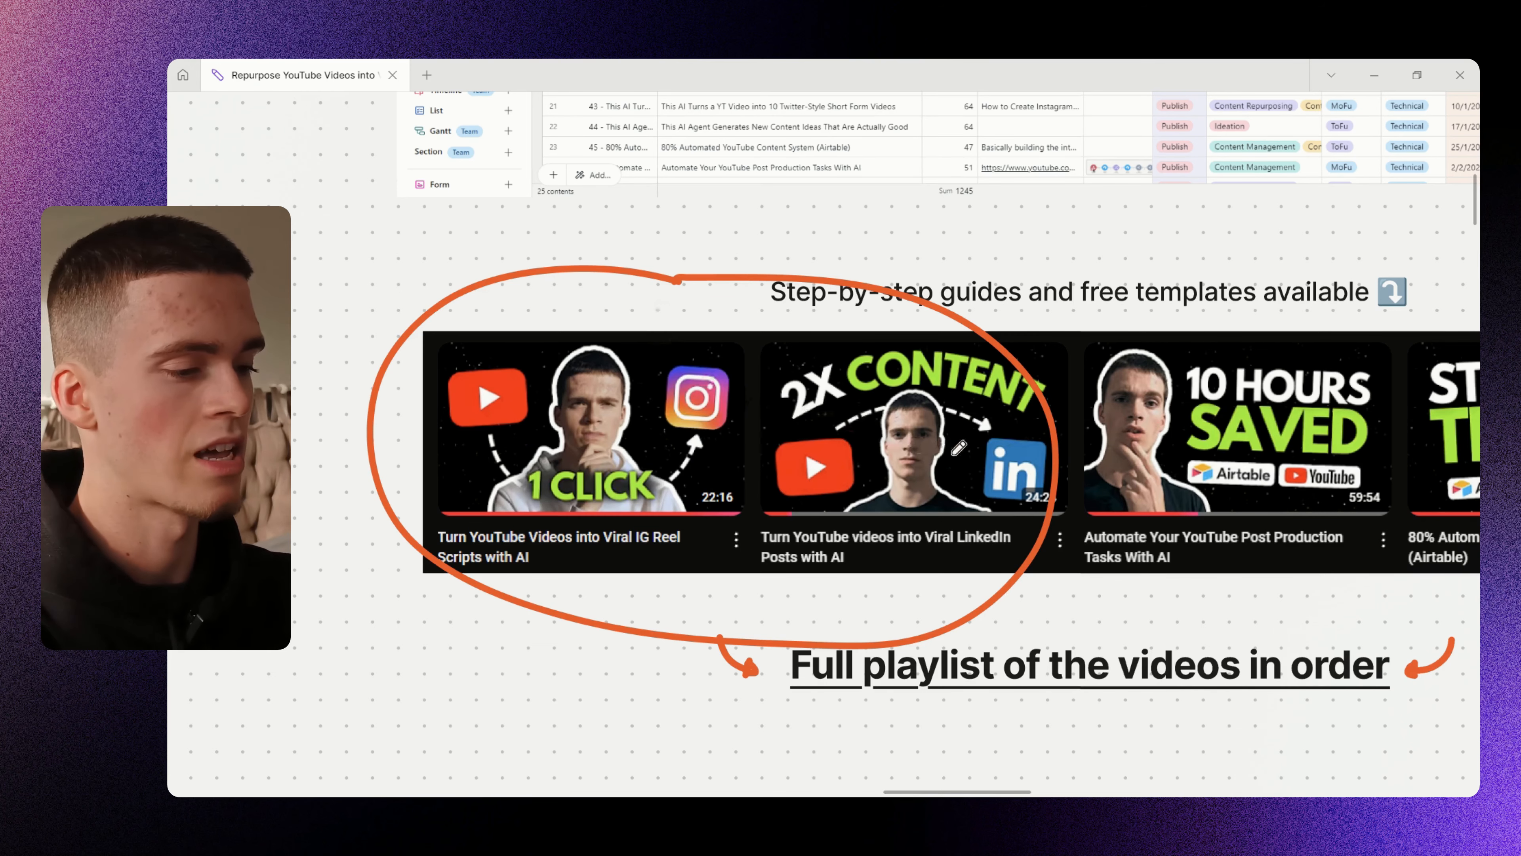
left_click_drag(961, 450, 955, 465)
key("ctrl+z")
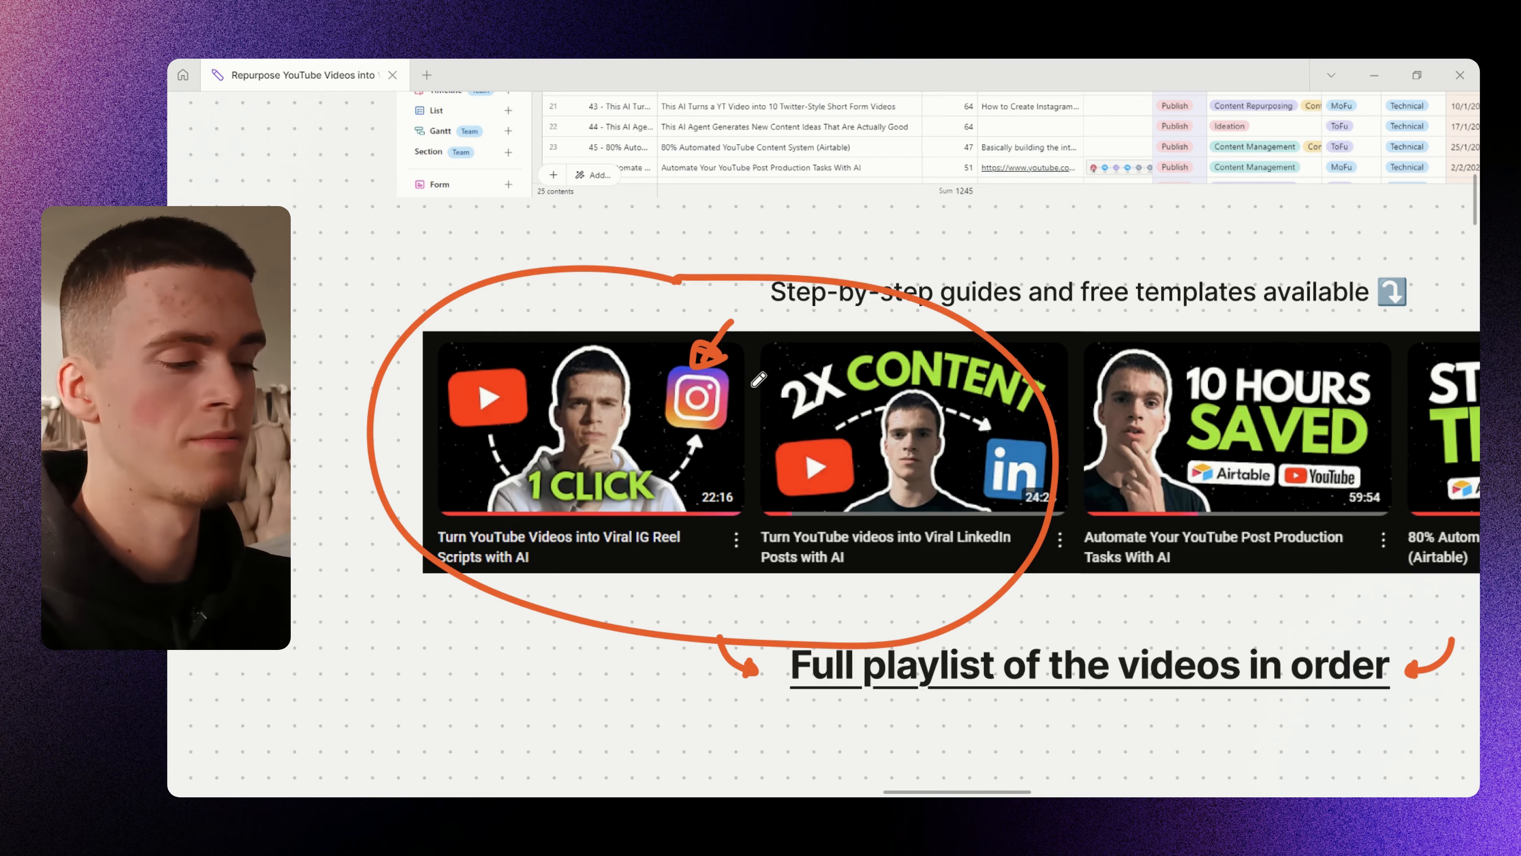
left_click_drag(296, 420, 393, 539)
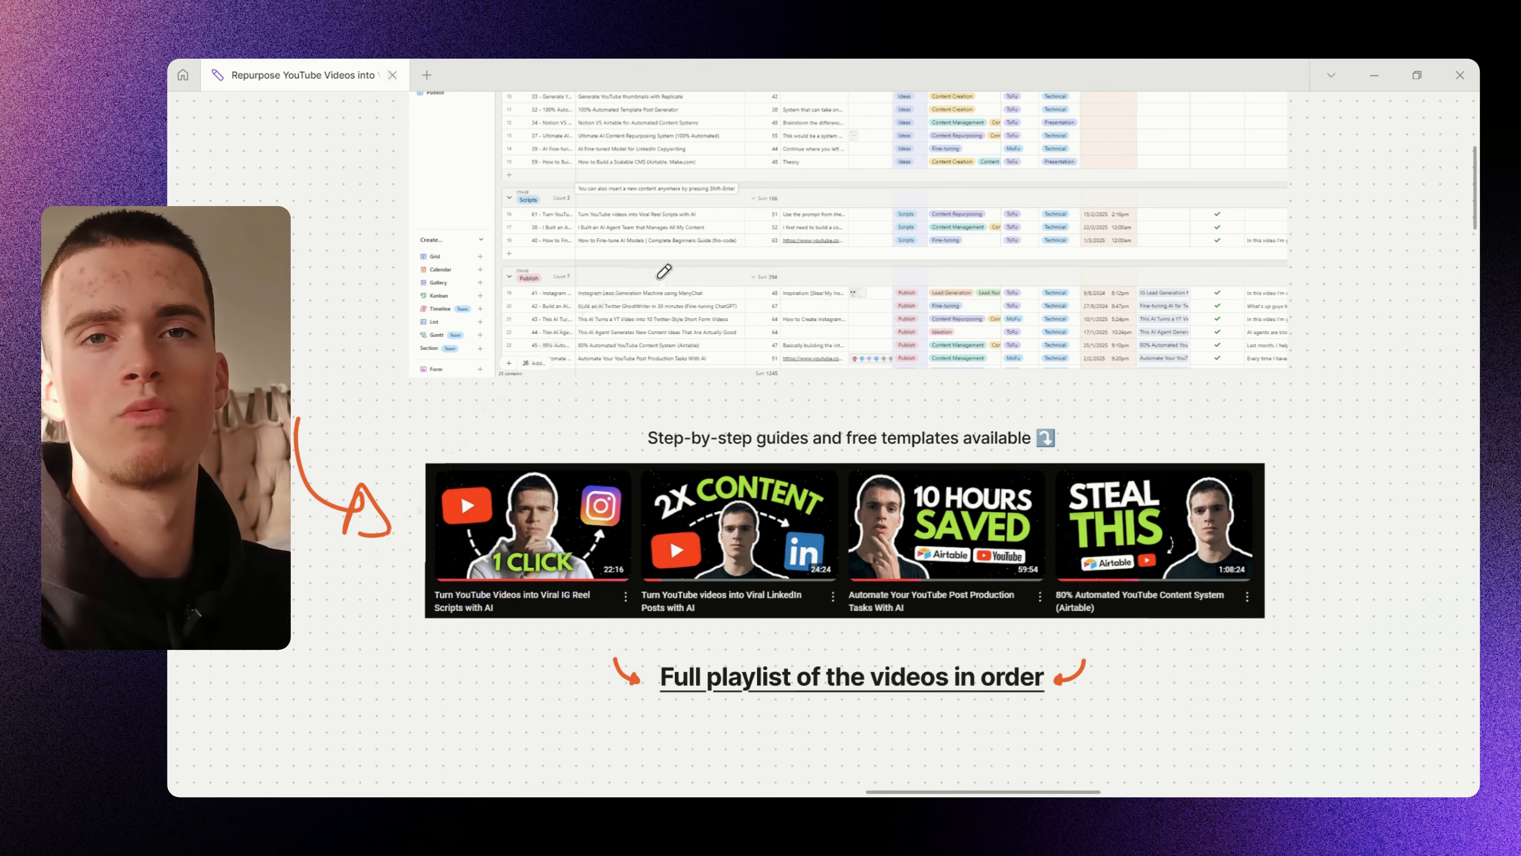
- Bring the YouTube Content Operating System table screenshot into view, circling it and undoing the loop
left_click_drag(659, 288, 628, 578)
mouse_move(795, 193)
left_mouse_down()
mouse_move(553, 459)
mouse_move(808, 234)
mouse_move(722, 569)
left_mouse_up()
key("ctrl+z")
left_click_drag(967, 504, 981, 465)
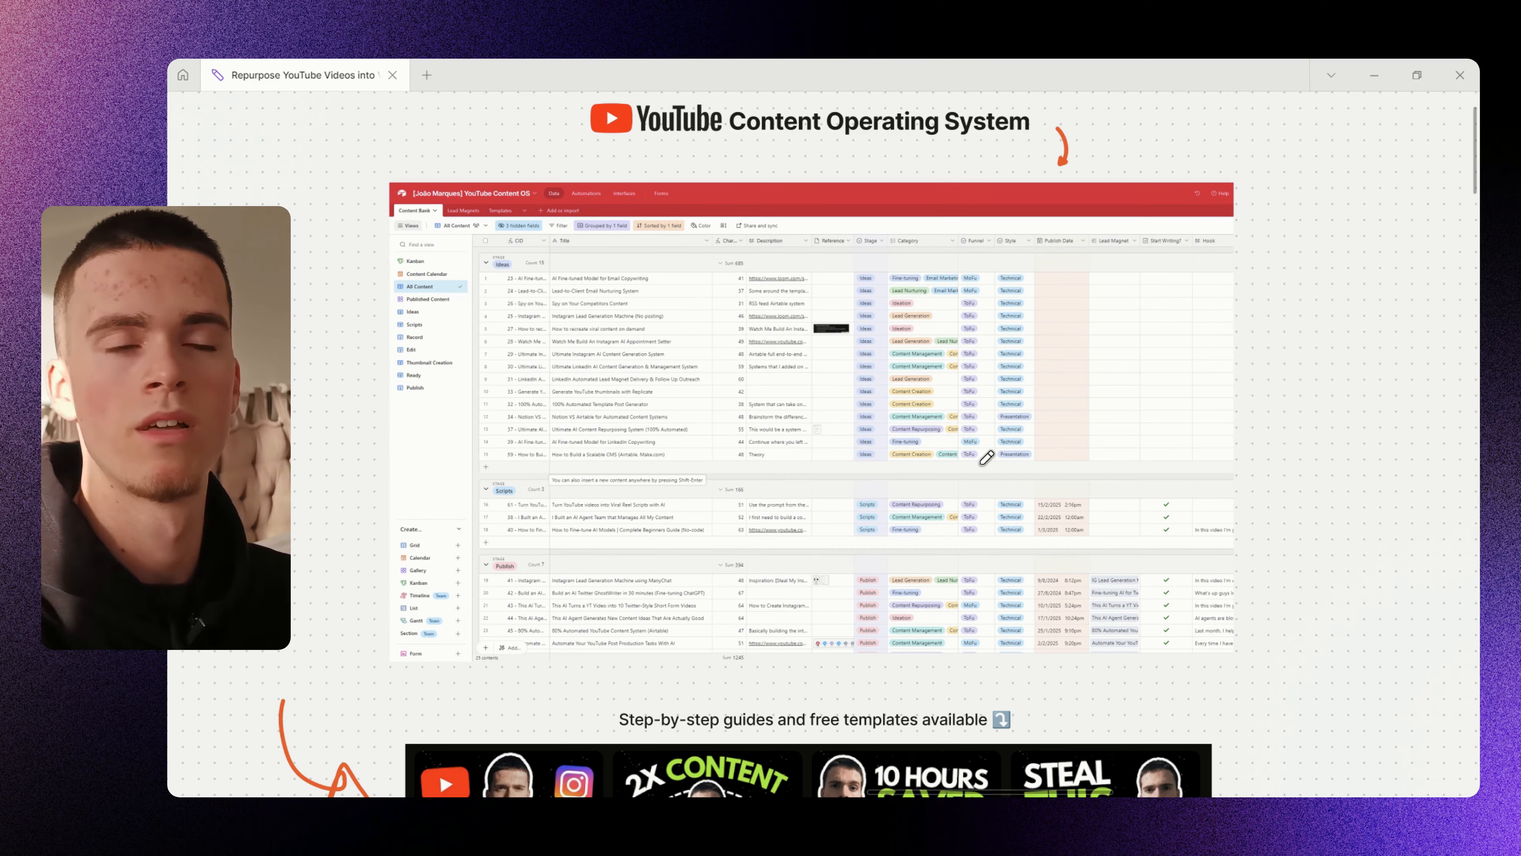
scroll(980, 459, "down", 3)
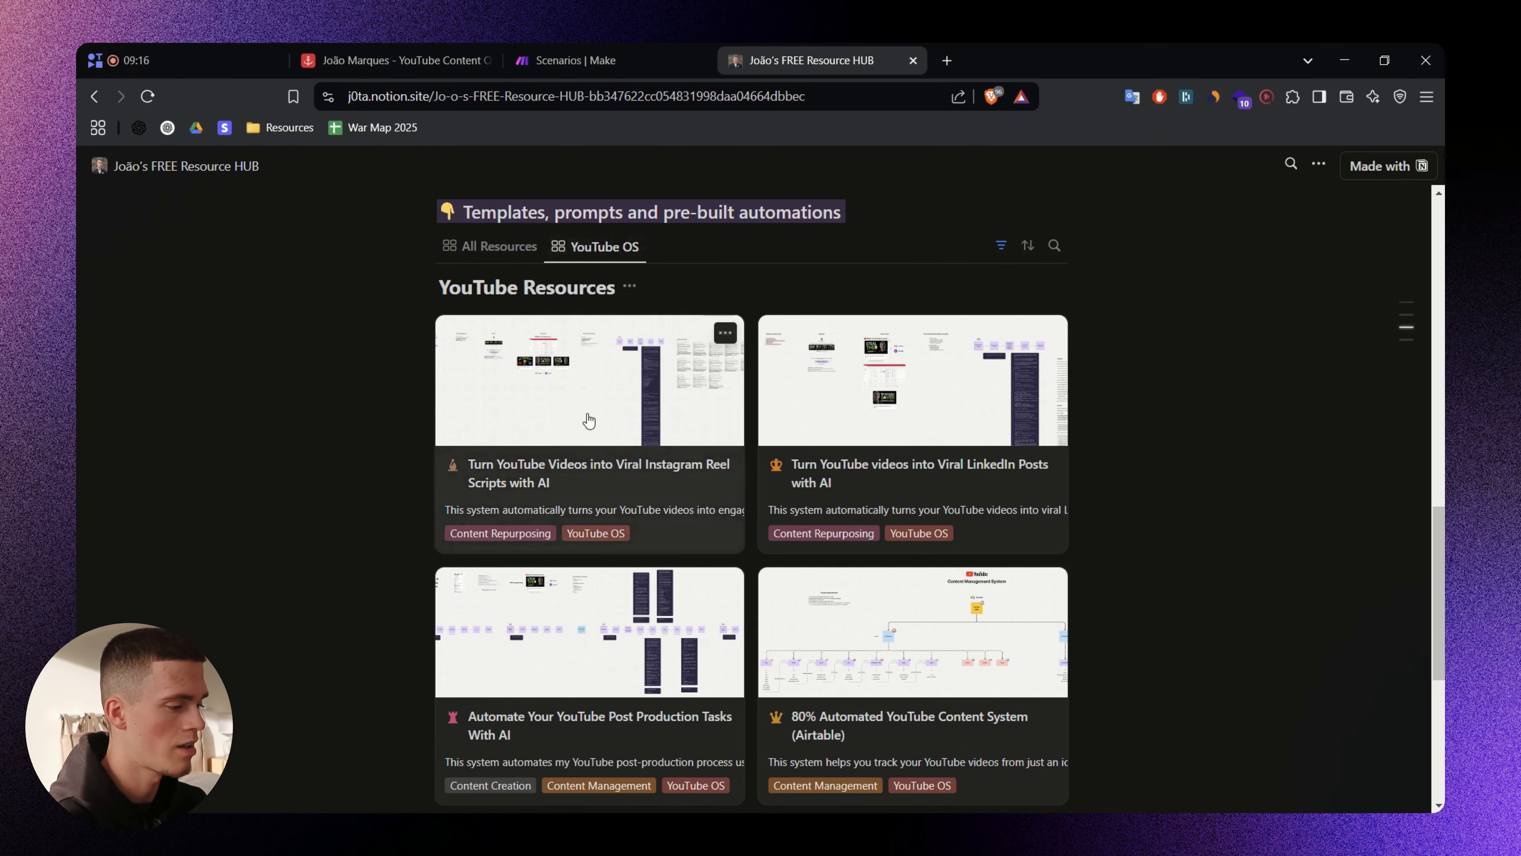
- Open the Instagram Reel Scripts resource card and scroll down to its Airtable Base section
left_click(618, 424)
scroll(721, 477, "down", 6)
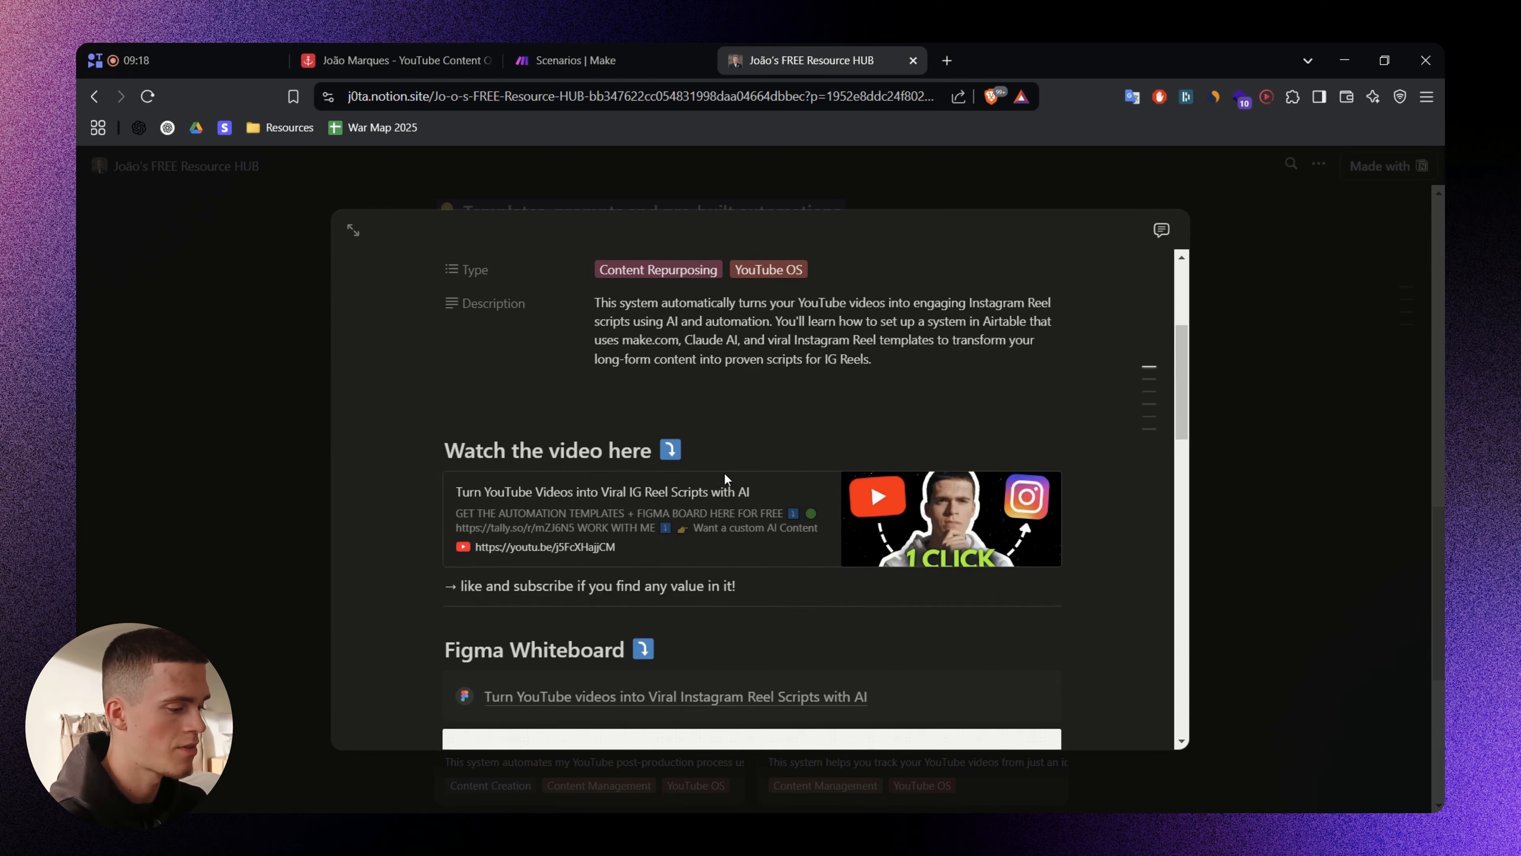
scroll(721, 479, "down", 6)
scroll(725, 462, "up", 6)
scroll(659, 432, "down", 4)
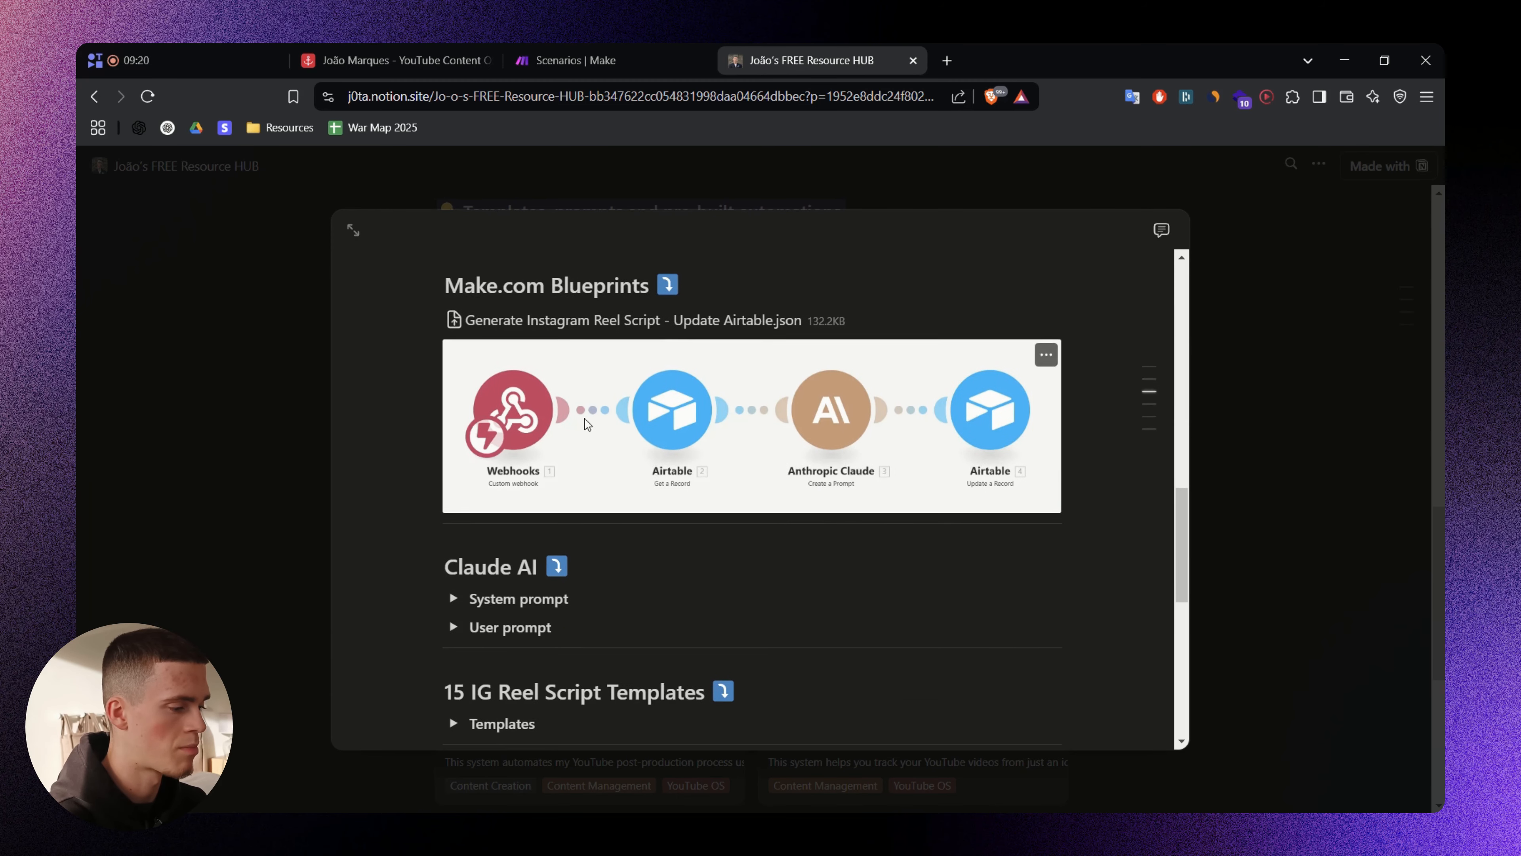
scroll(645, 427, "down", 8)
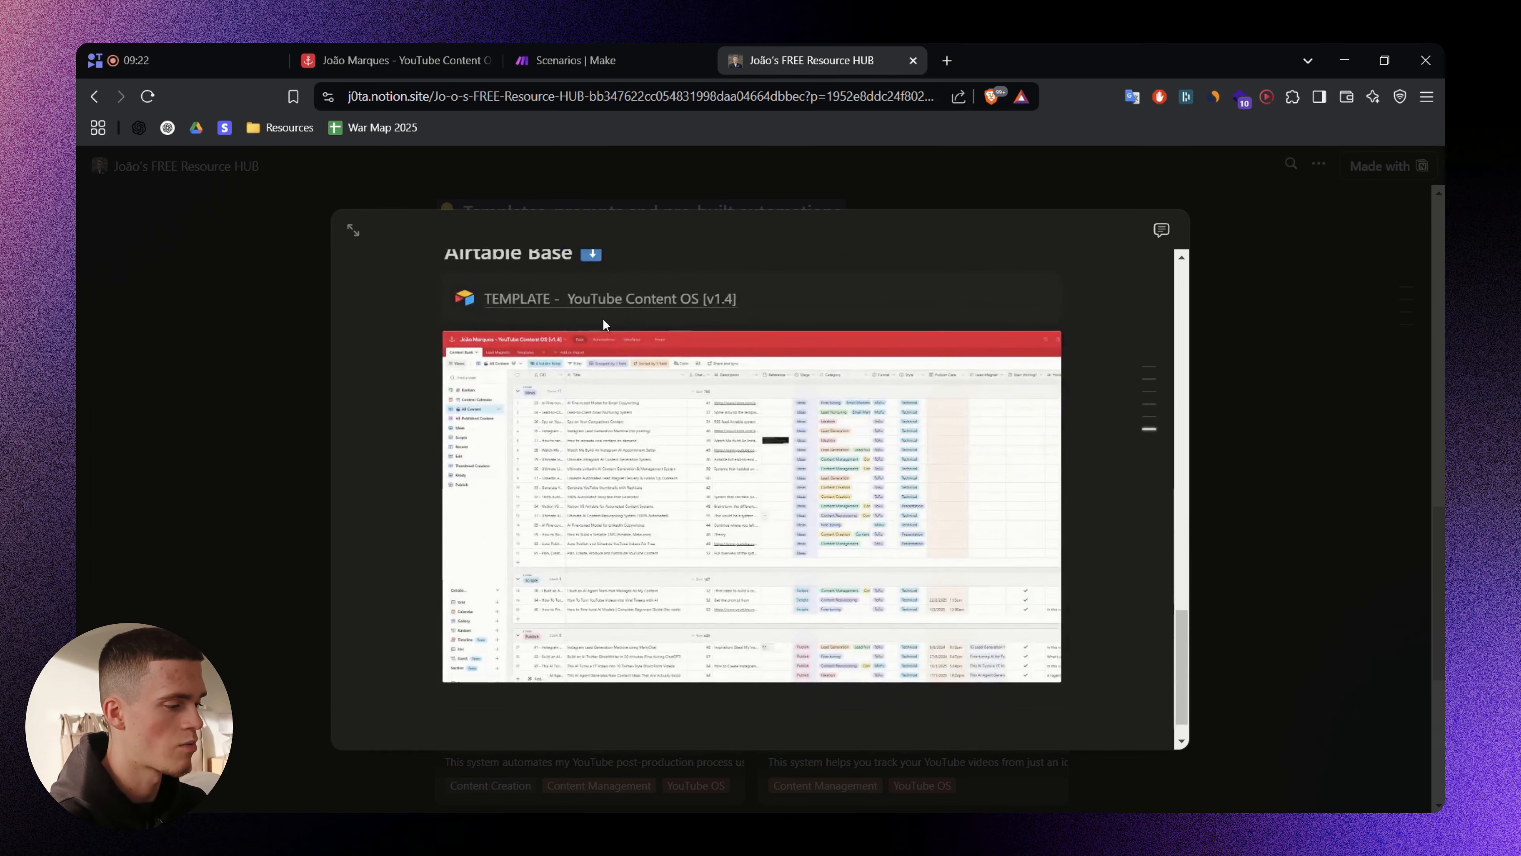
scroll(589, 307, "up", 2)
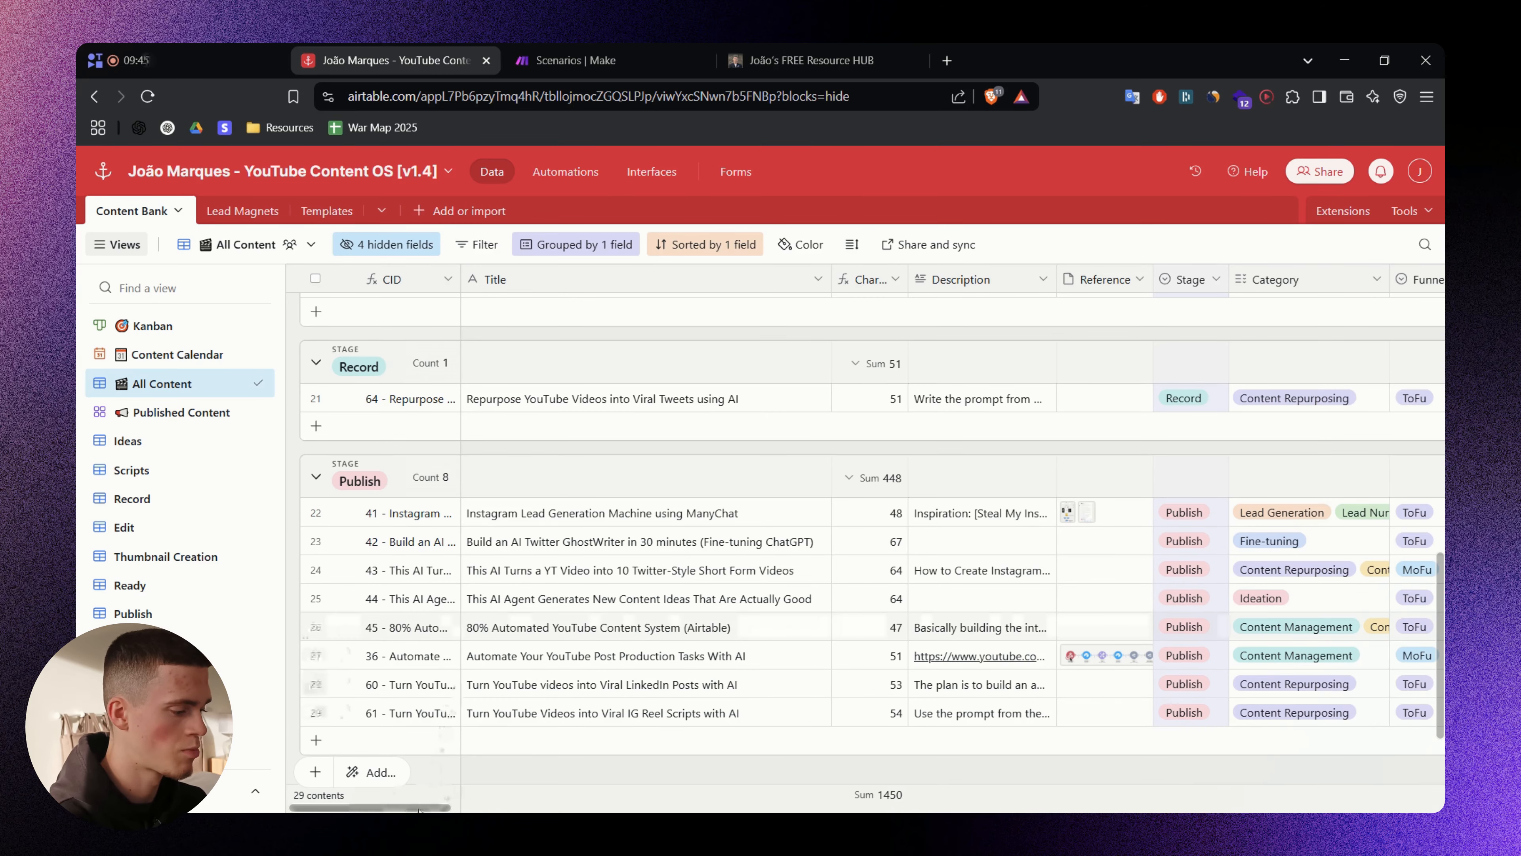
left_click_drag(371, 808, 675, 807)
left_click_drag(780, 796, 1429, 773)
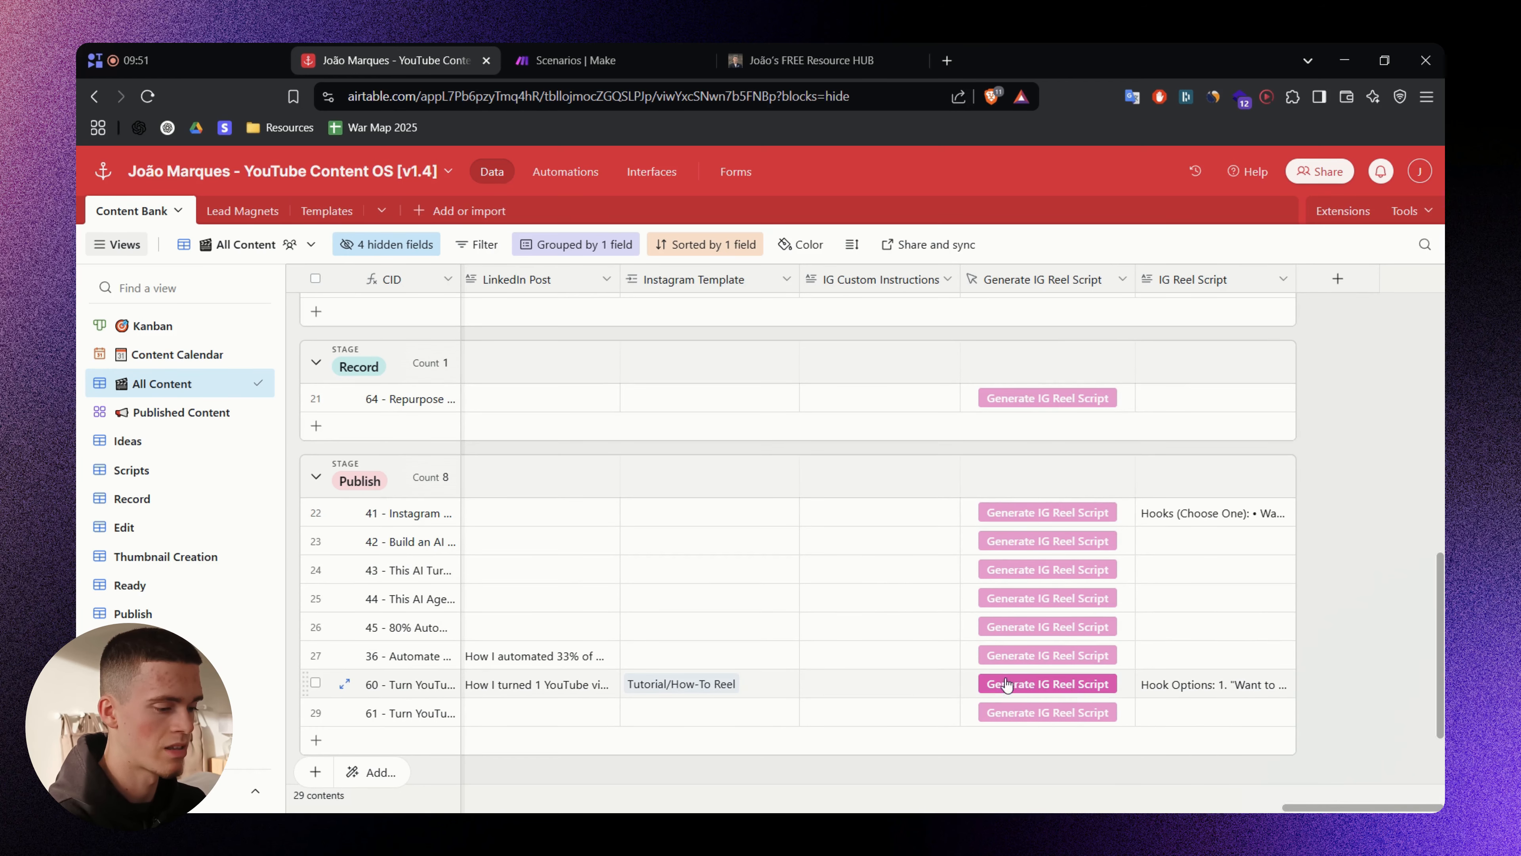
- Scroll the grid sideways to show the LinkedIn Post and IG Reel Script generation columns
left_click(1007, 685)
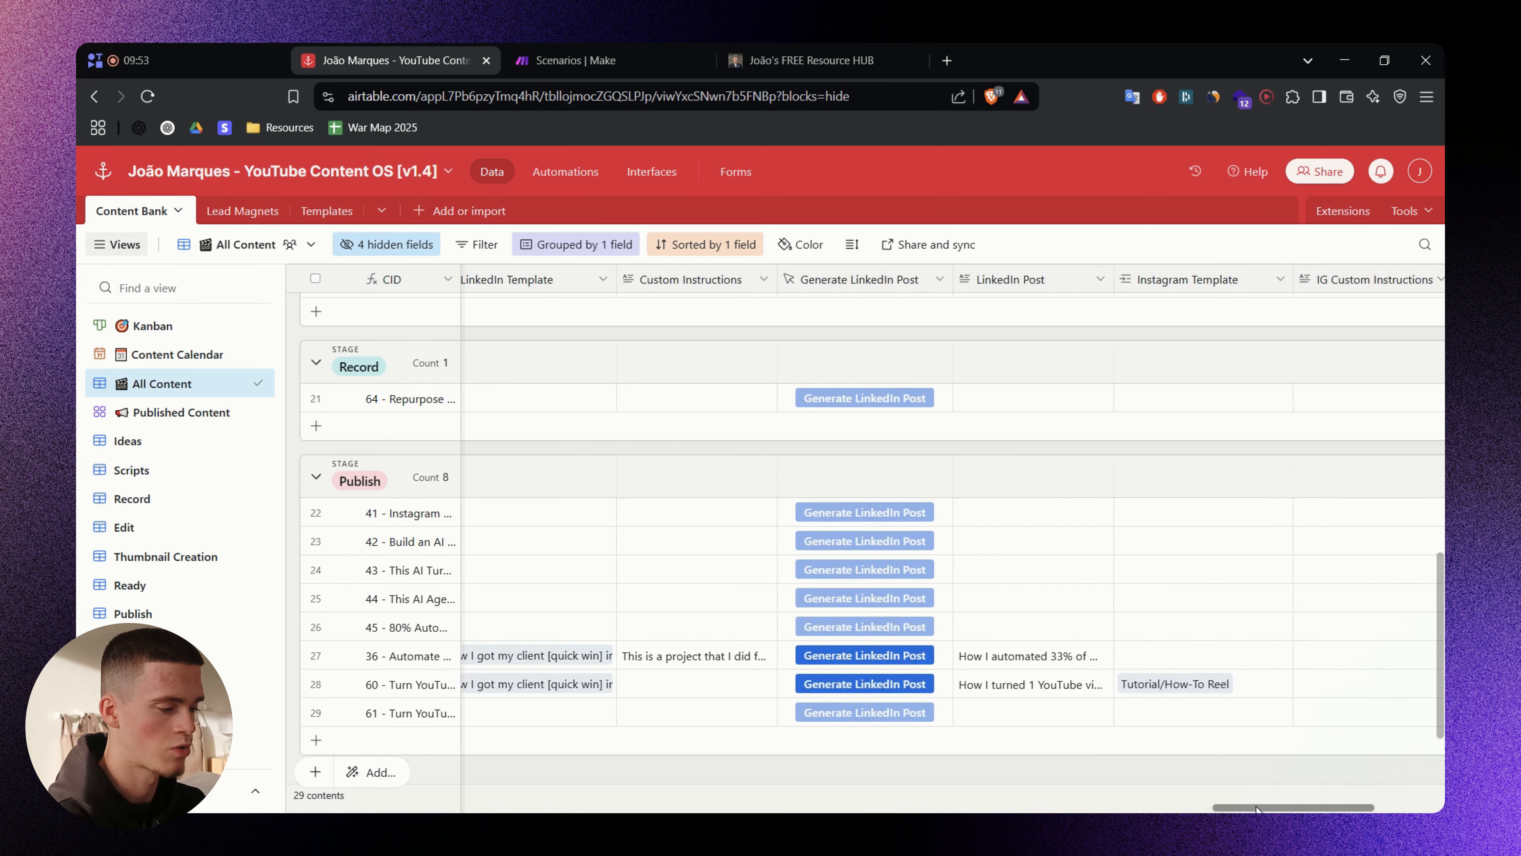
scroll(993, 617, "left", 3)
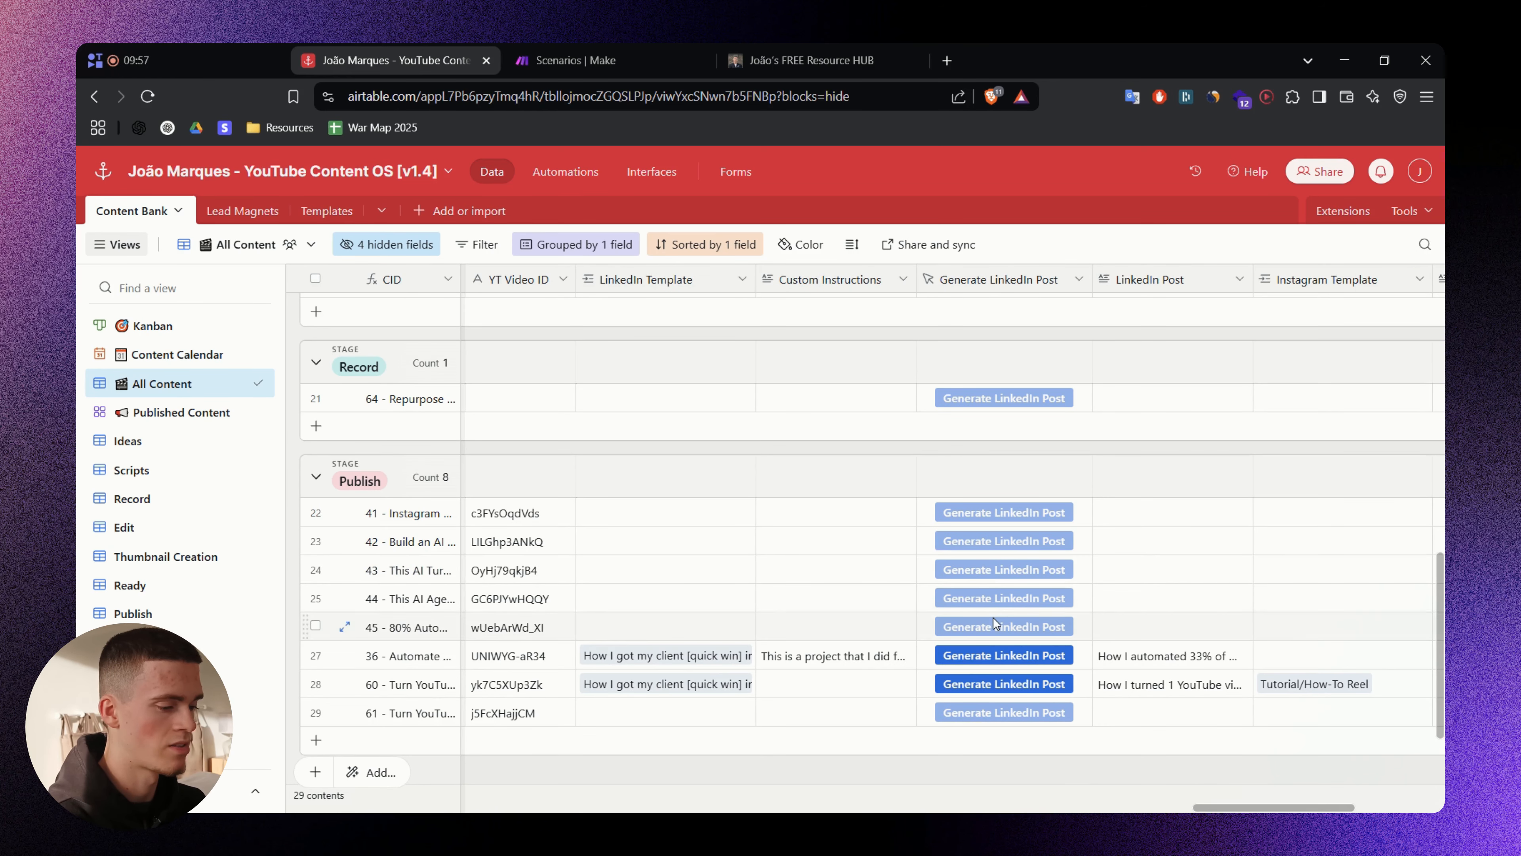
scroll(1270, 624, "right", 10)
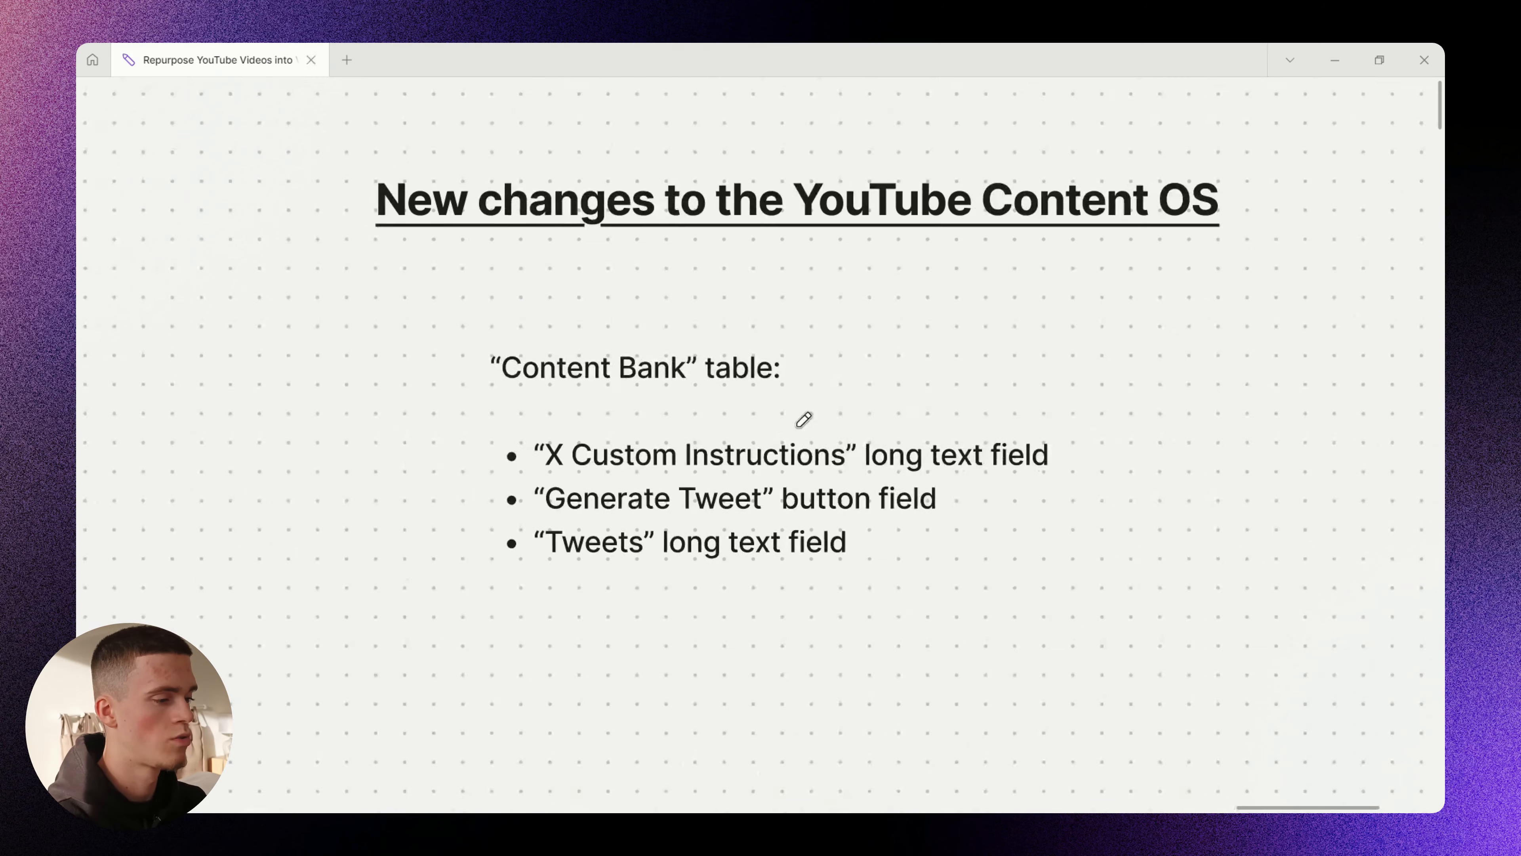
- Circle the three planned Content Bank fields, then the 'What we are going to cover' tweet flow diagram
mouse_move(728, 402)
left_mouse_down()
mouse_move(1117, 500)
mouse_move(689, 408)
left_mouse_up()
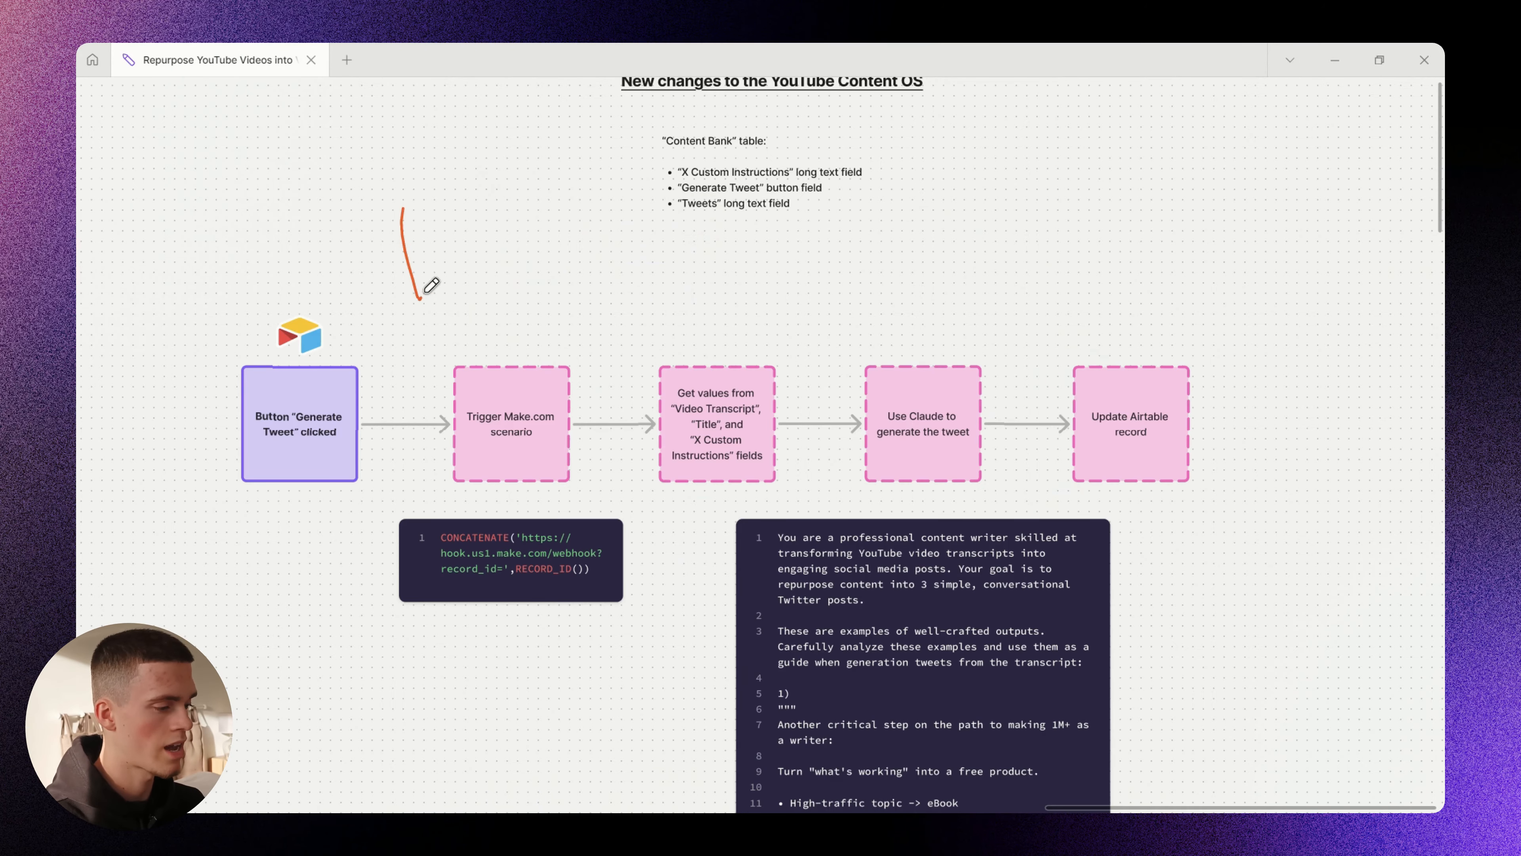
left_click_drag(420, 296, 447, 287)
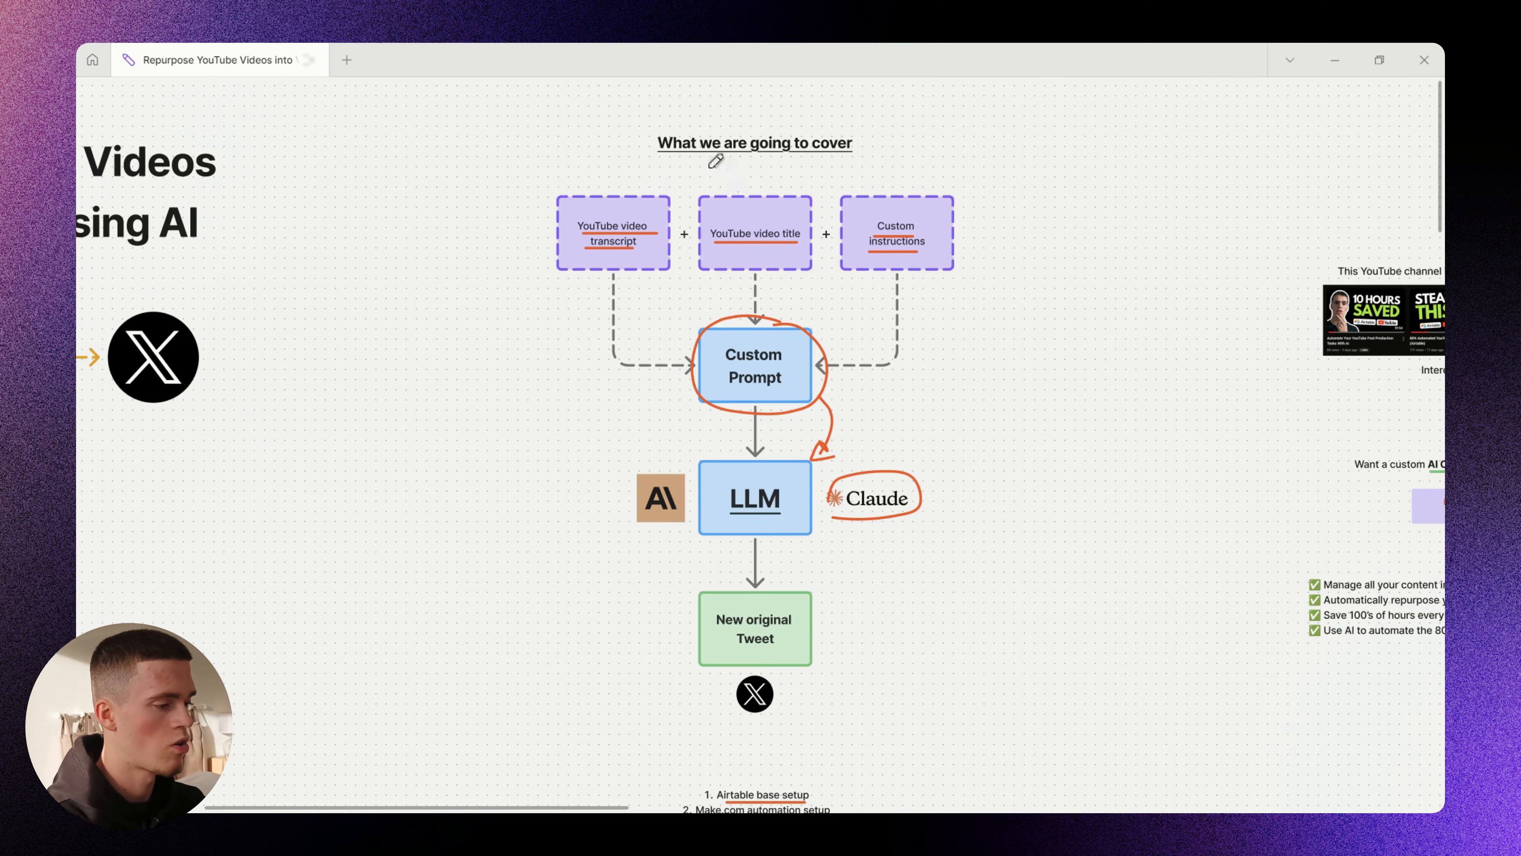
mouse_move(725, 169)
left_mouse_down()
mouse_move(621, 605)
mouse_move(987, 481)
mouse_move(830, 198)
mouse_move(725, 168)
left_mouse_up()
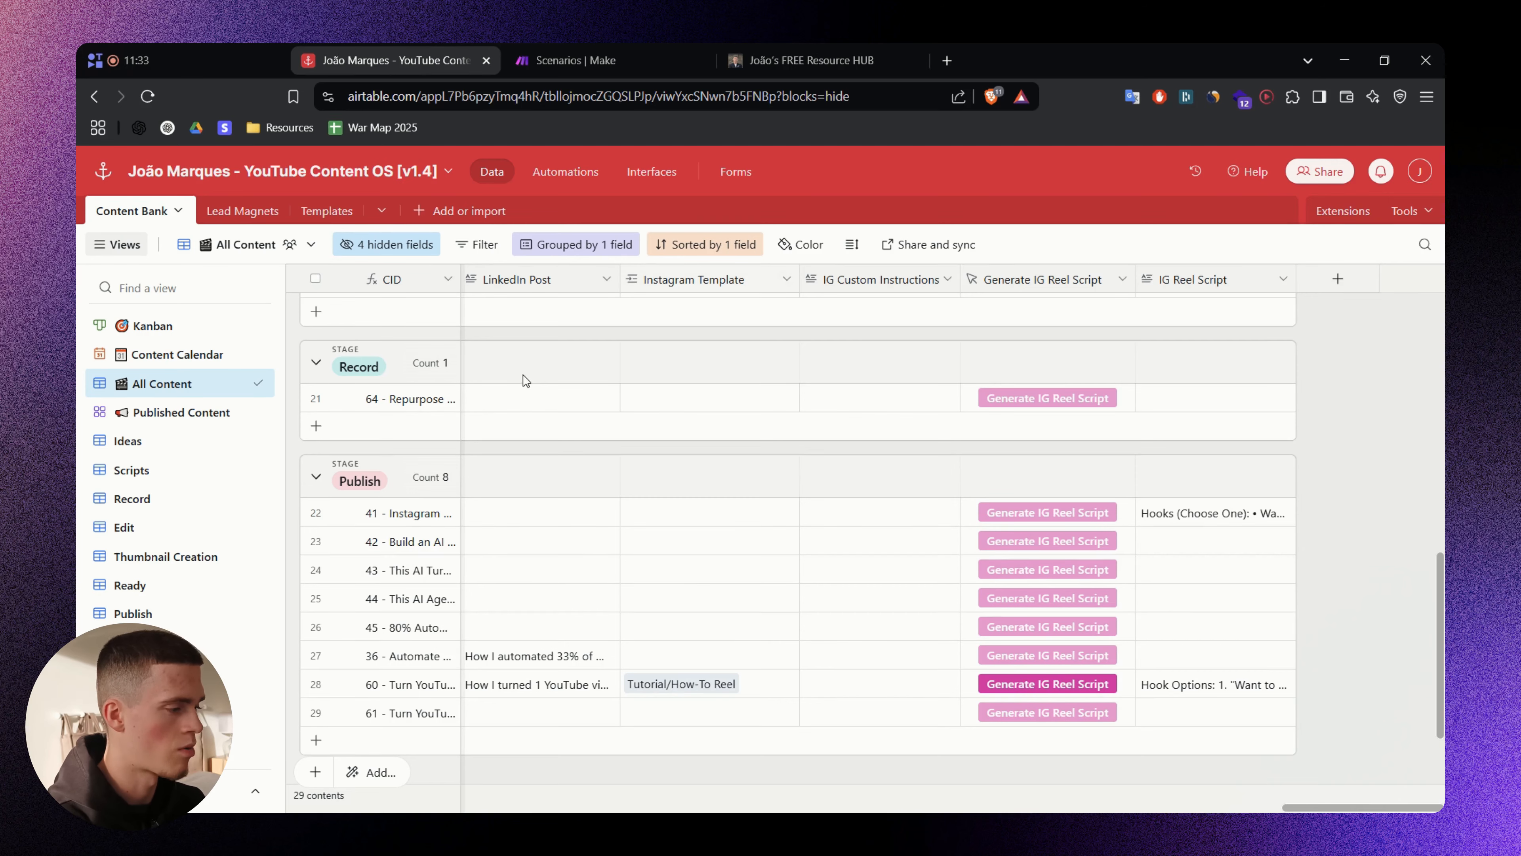
- Select the Kanban view in the Views sidebar so content cards stack by Stage
scroll(1337, 670, "up", 1)
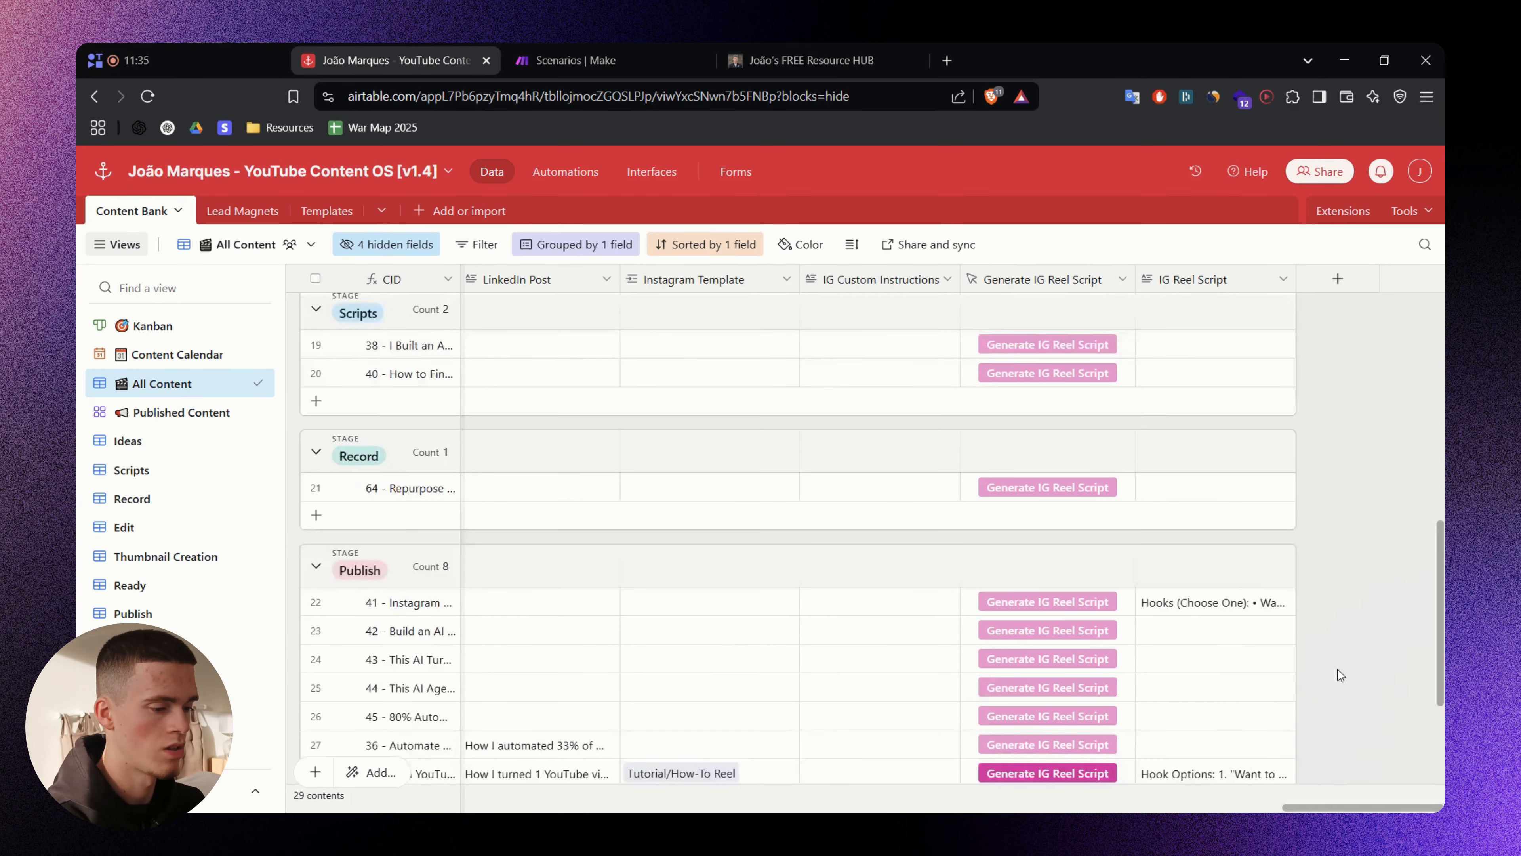
scroll(1337, 671, "down", 1)
left_click_drag(1356, 807, 356, 779)
scroll(777, 517, "up", 8)
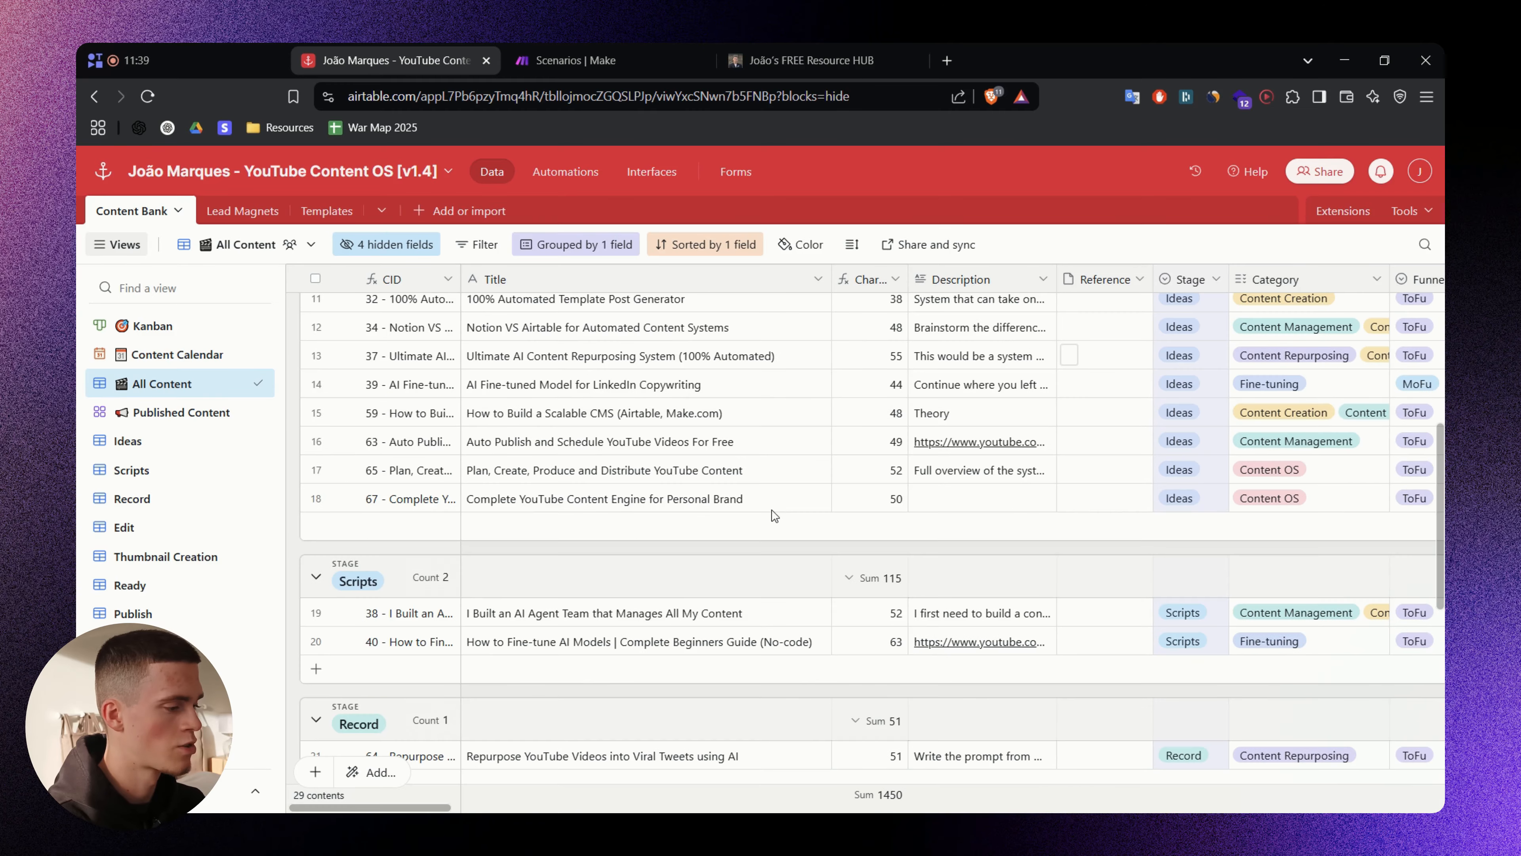
scroll(653, 527, "down", 3)
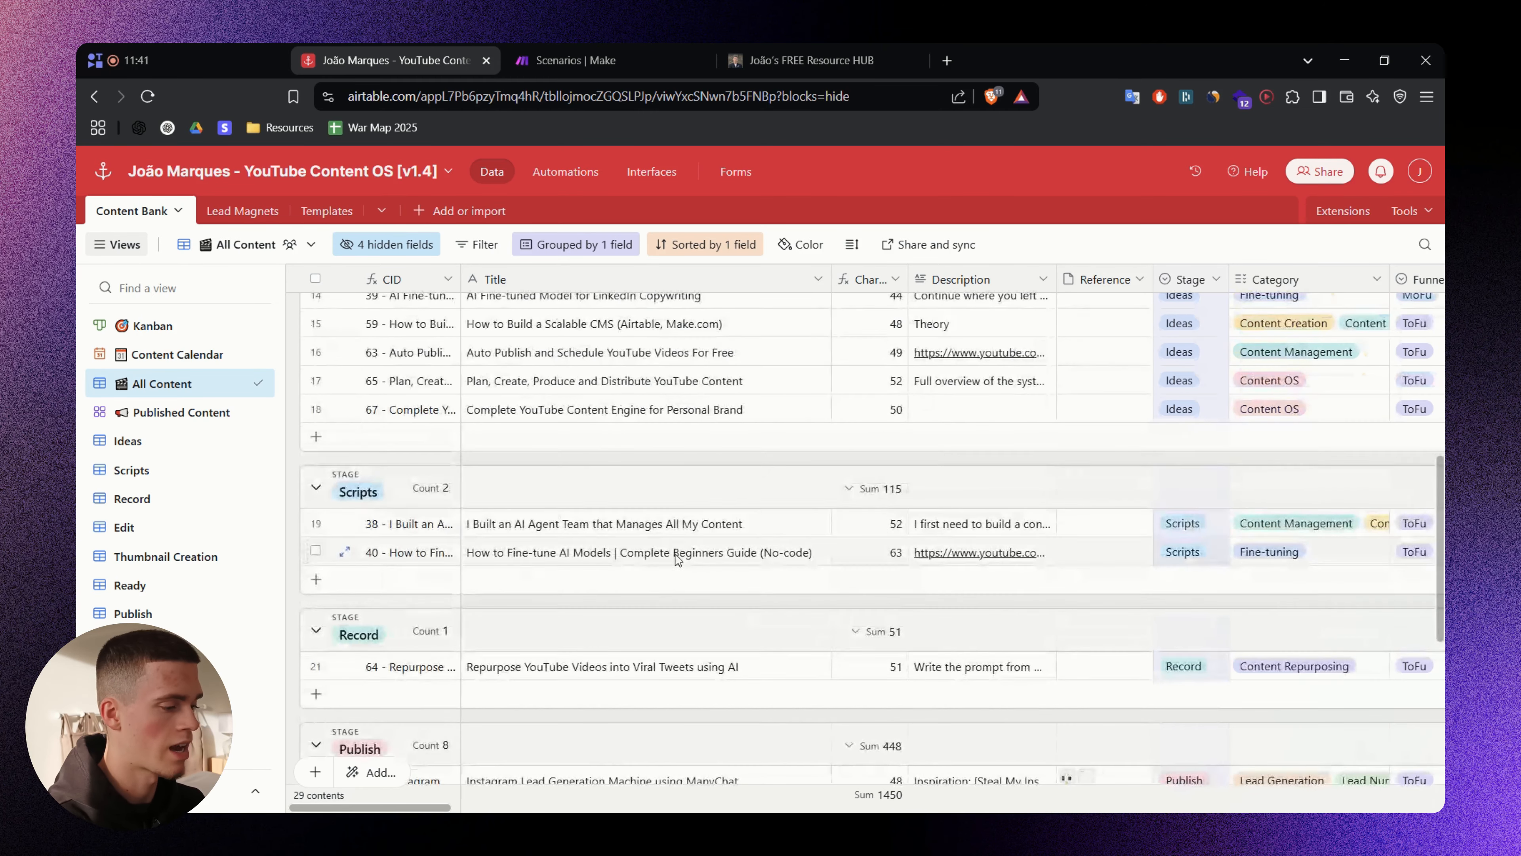
scroll(655, 538, "down", 3)
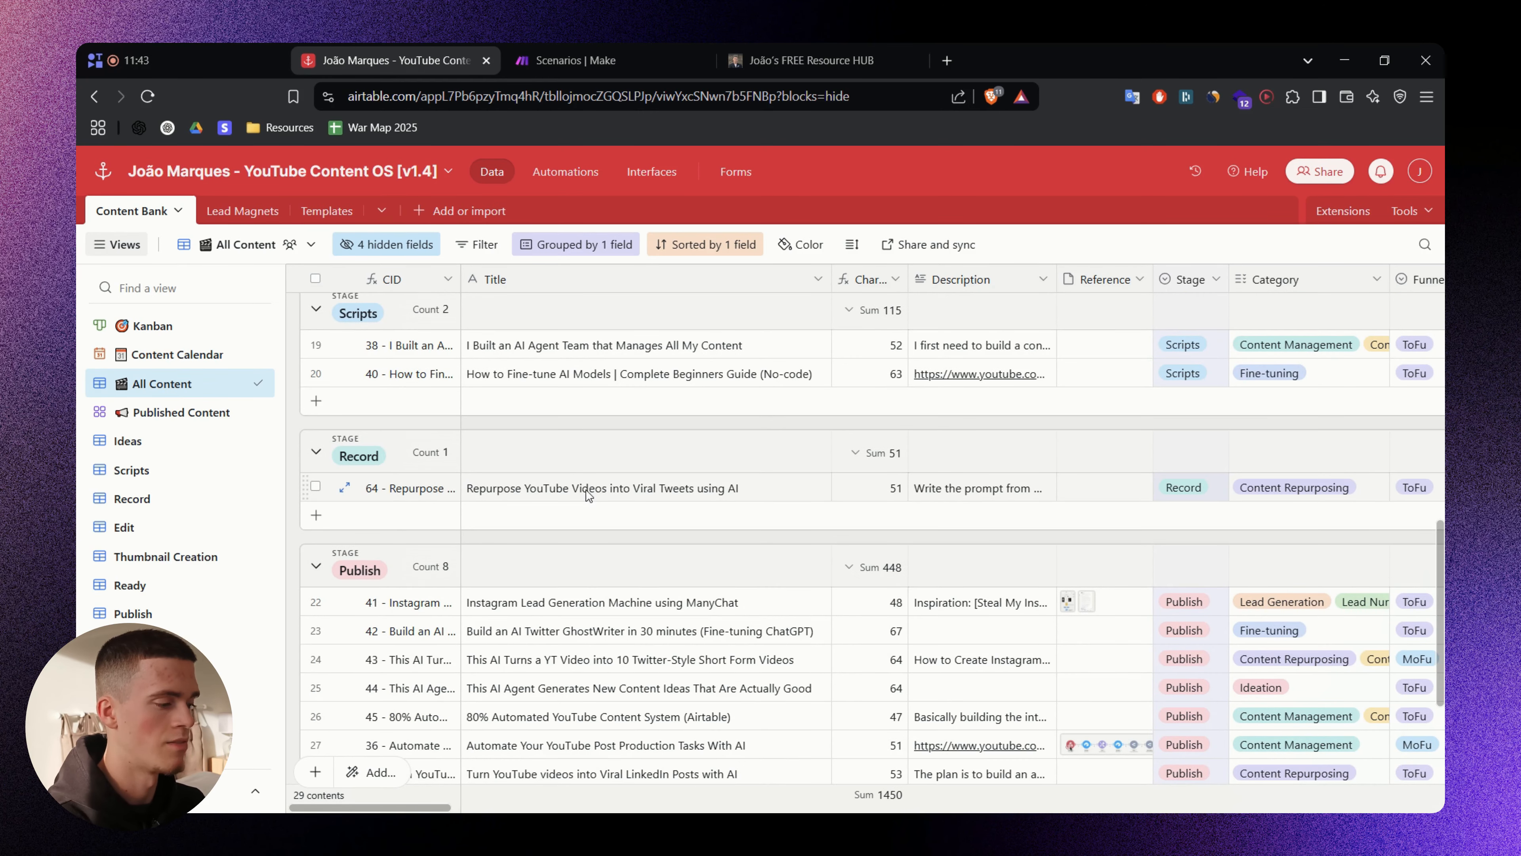
scroll(563, 501, "down", 2)
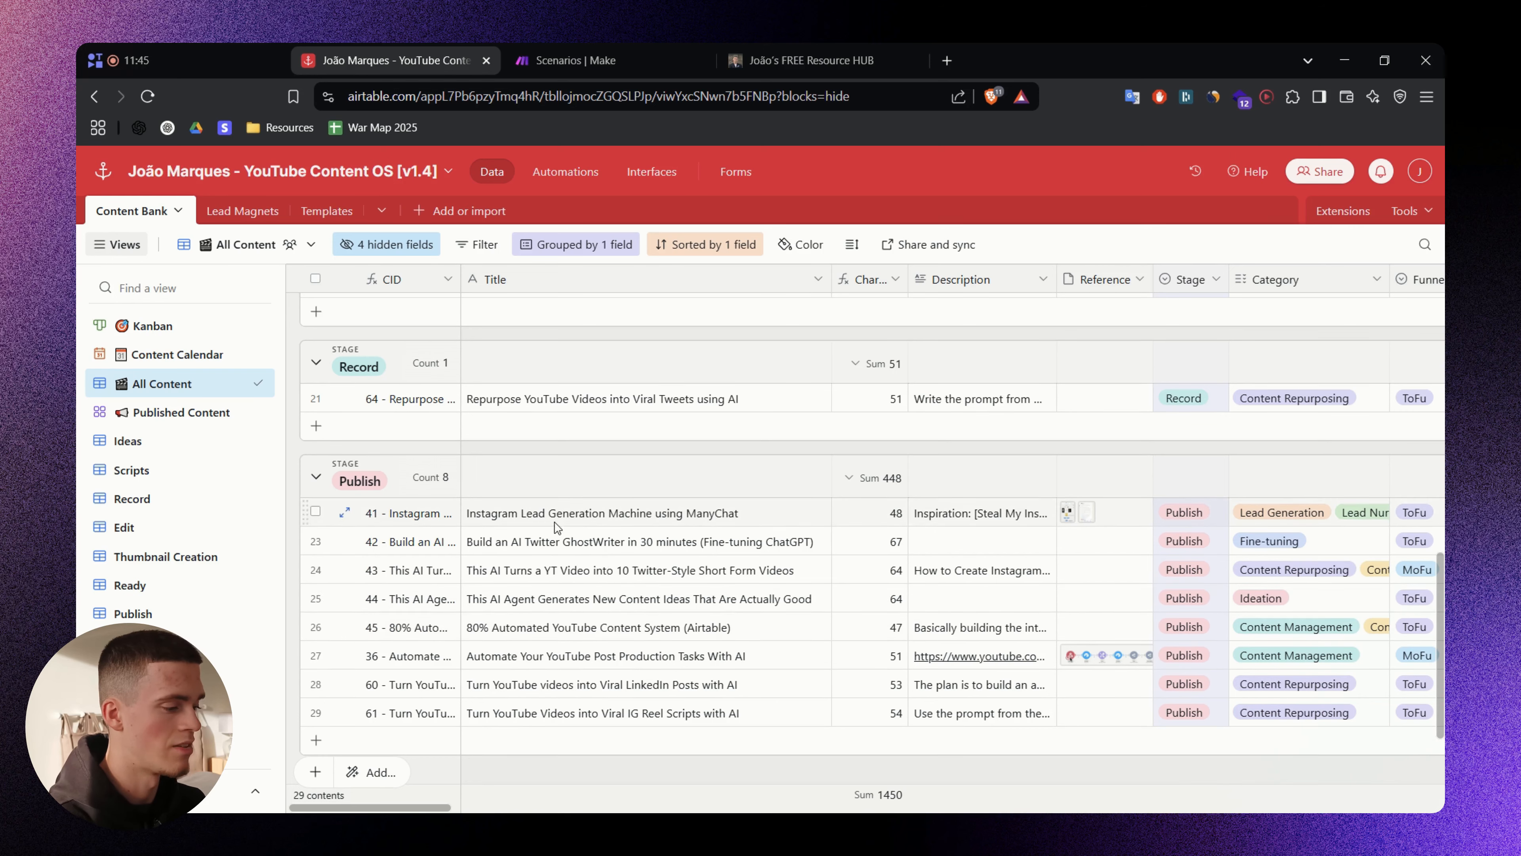
left_click(183, 330)
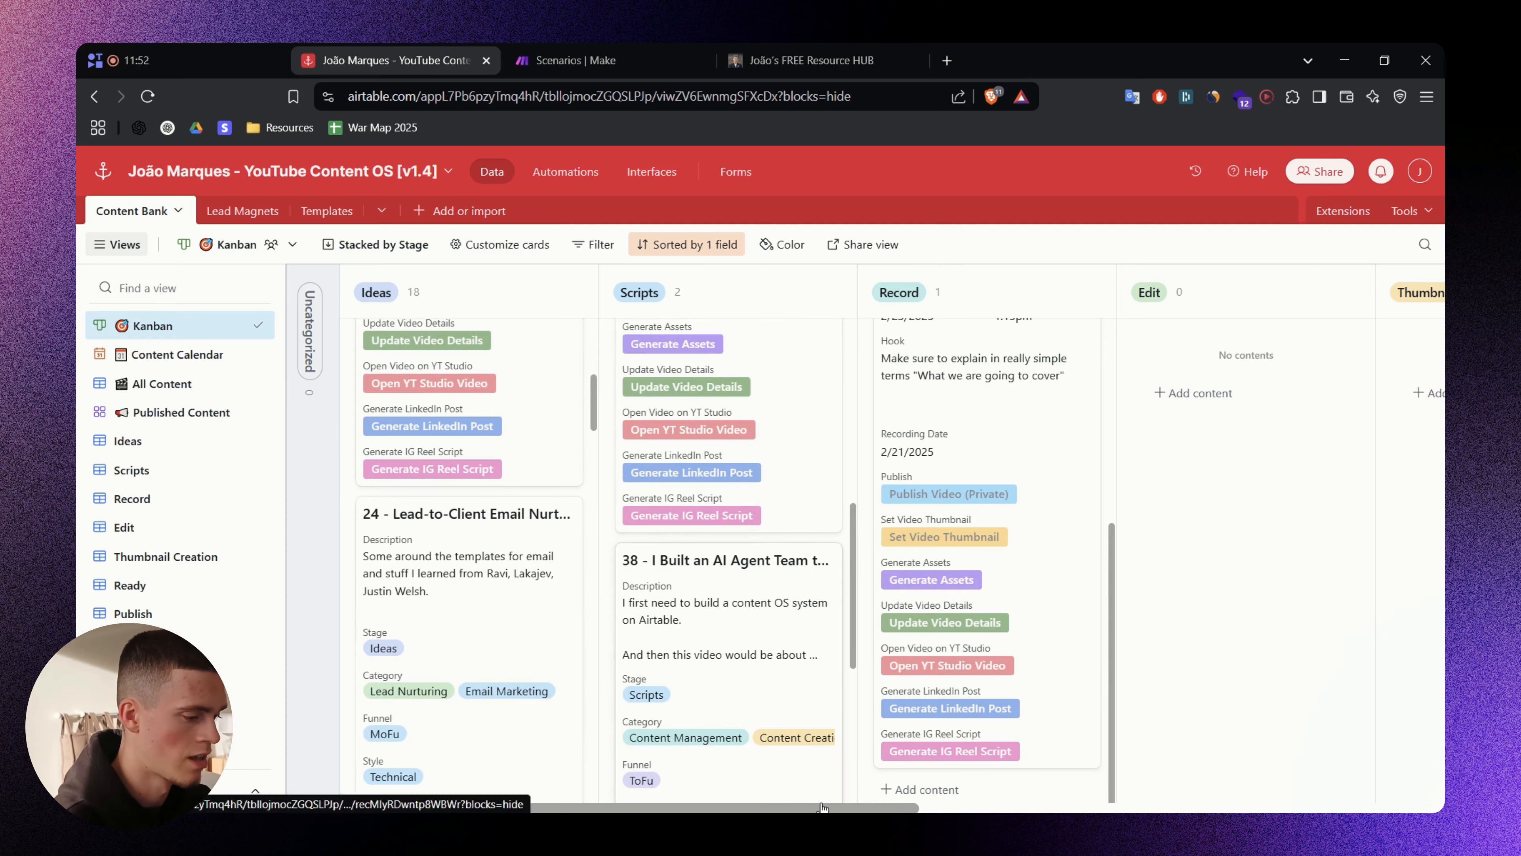
- Preview the Content Calendar view and scroll through the Published Content gallery
mouse_move(822, 807)
left_mouse_down()
mouse_move(1264, 797)
mouse_move(796, 805)
left_mouse_up()
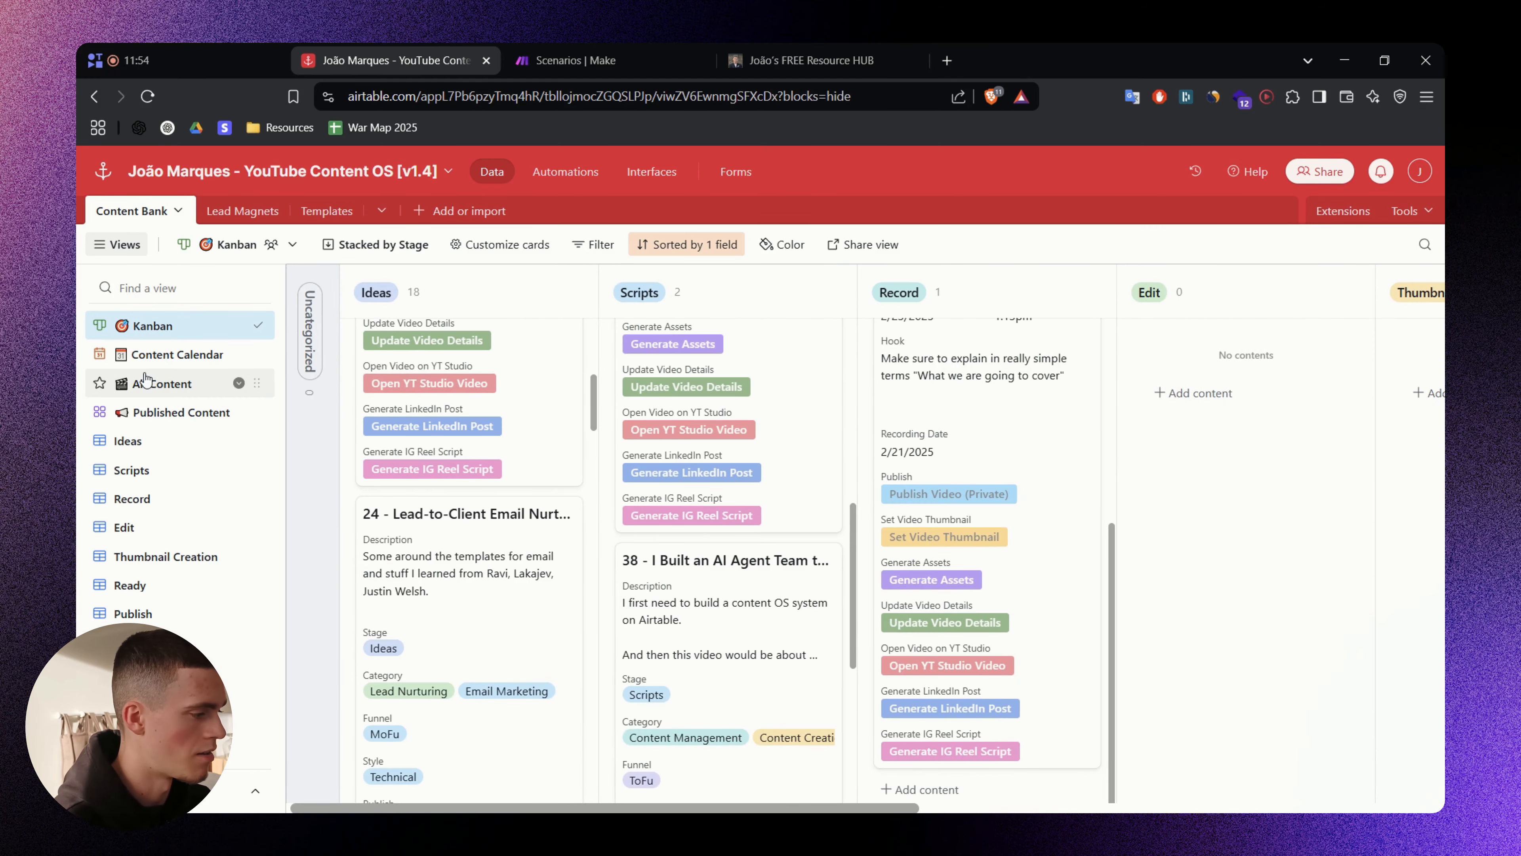
left_click(178, 355)
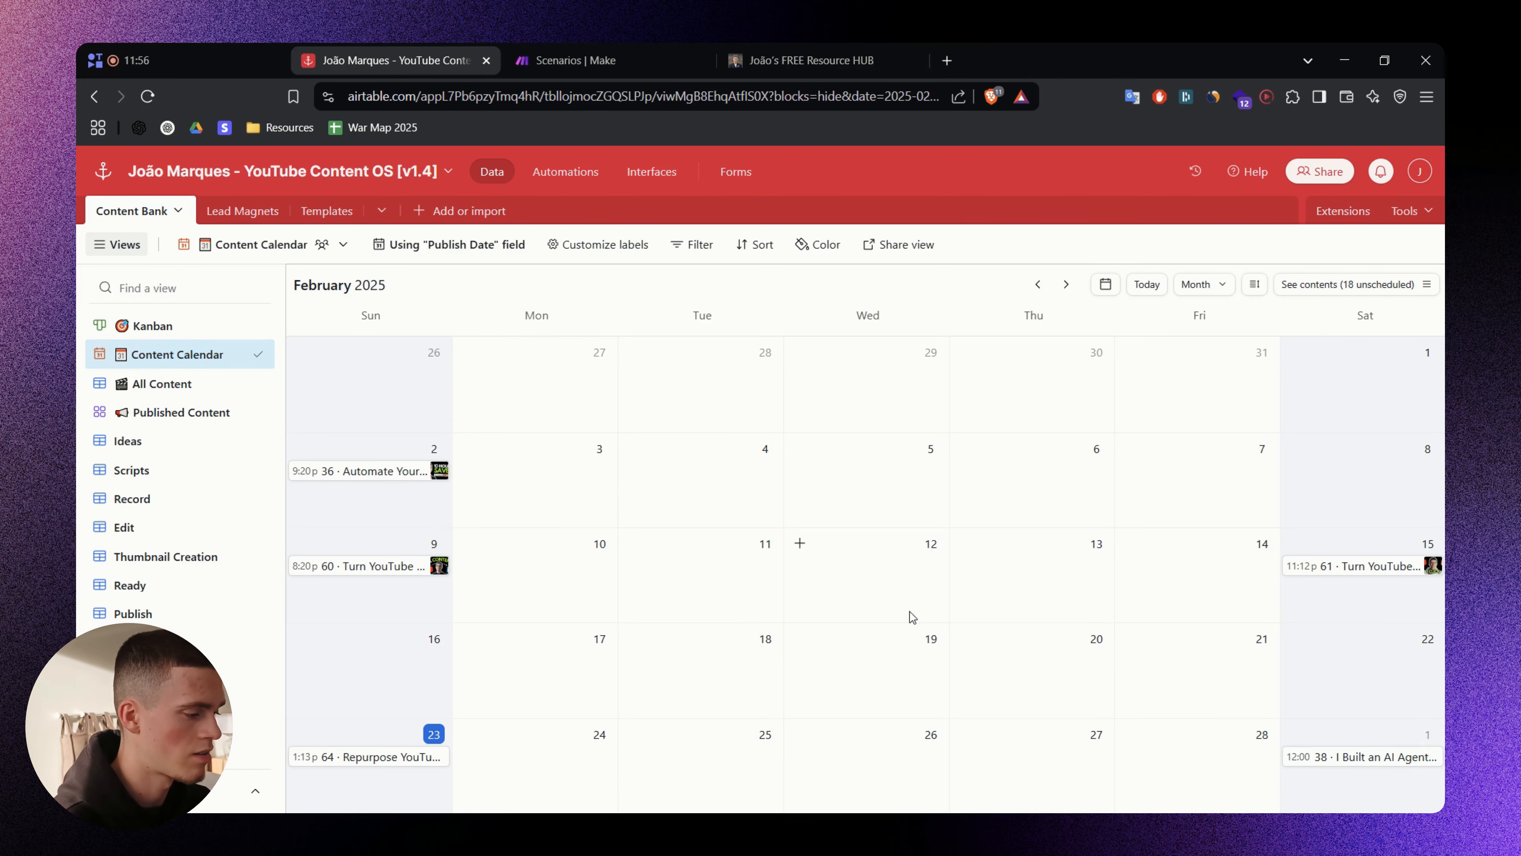
left_click(162, 412)
scroll(855, 526, "down", 6)
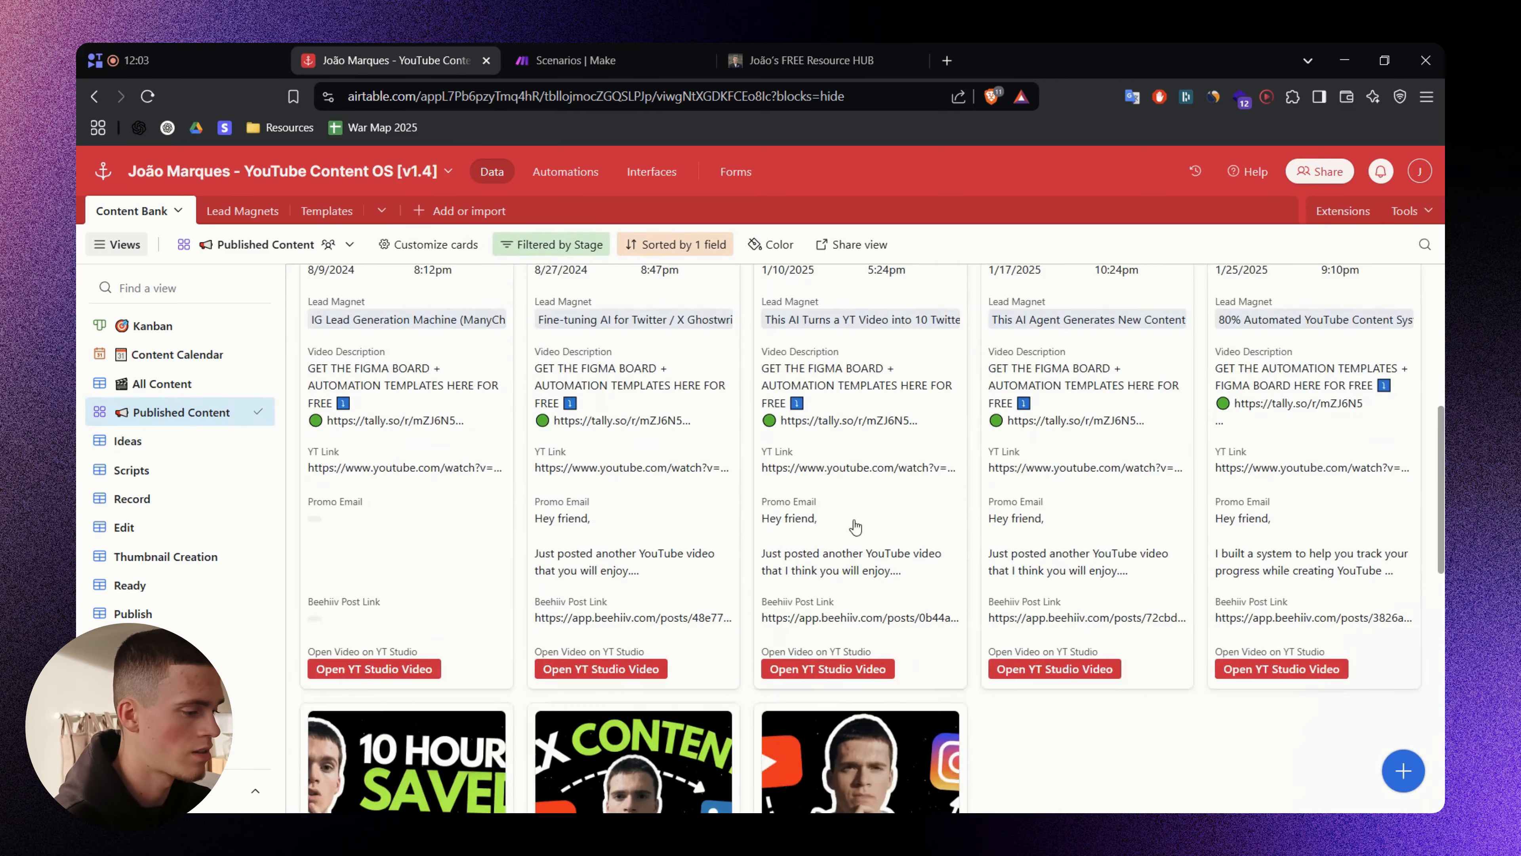
scroll(855, 526, "down", 10)
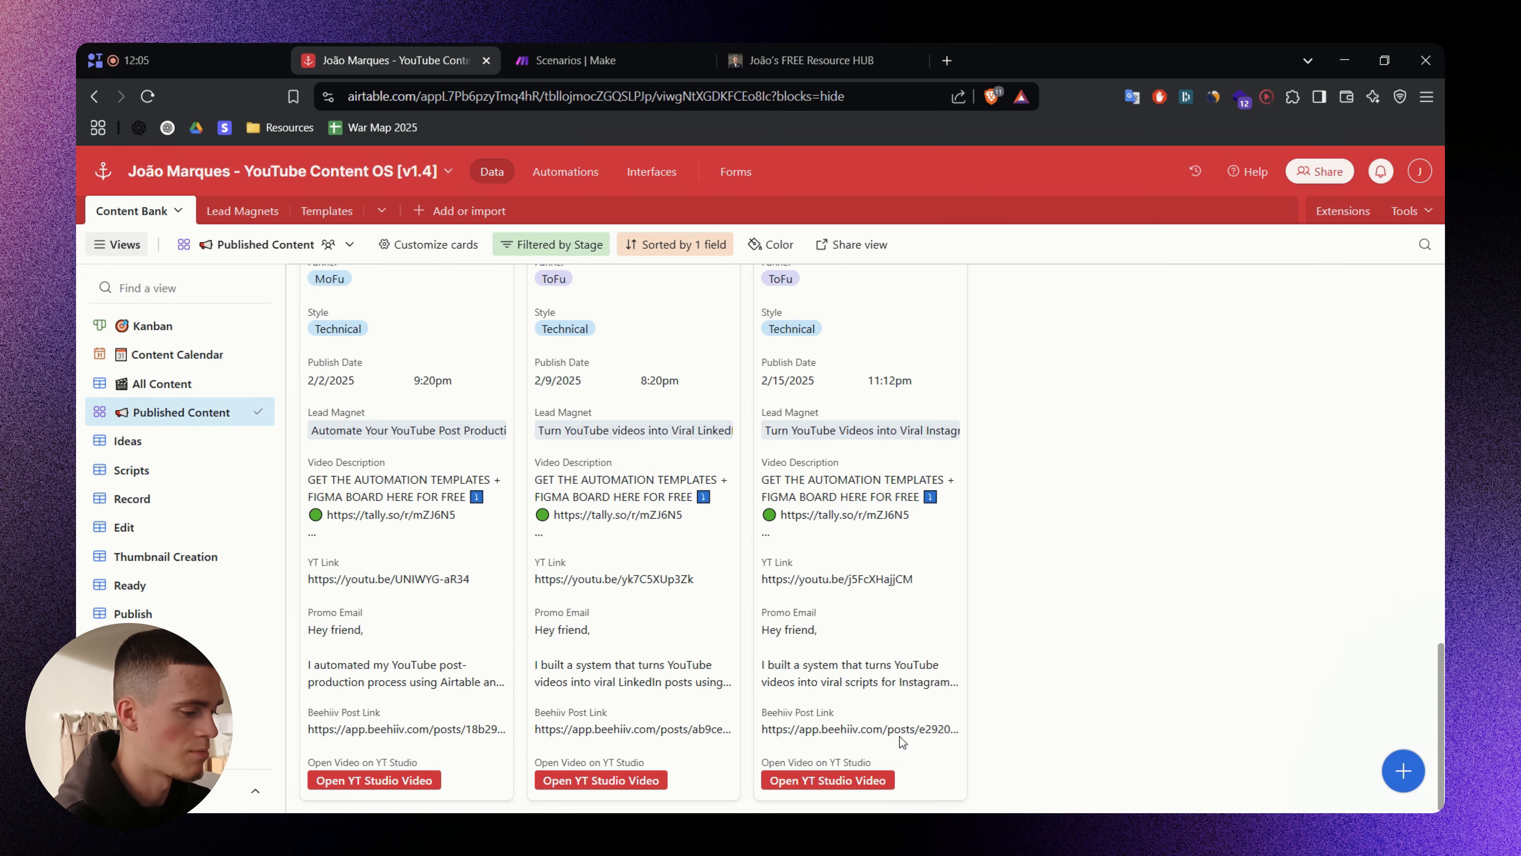
scroll(803, 427, "up", 10)
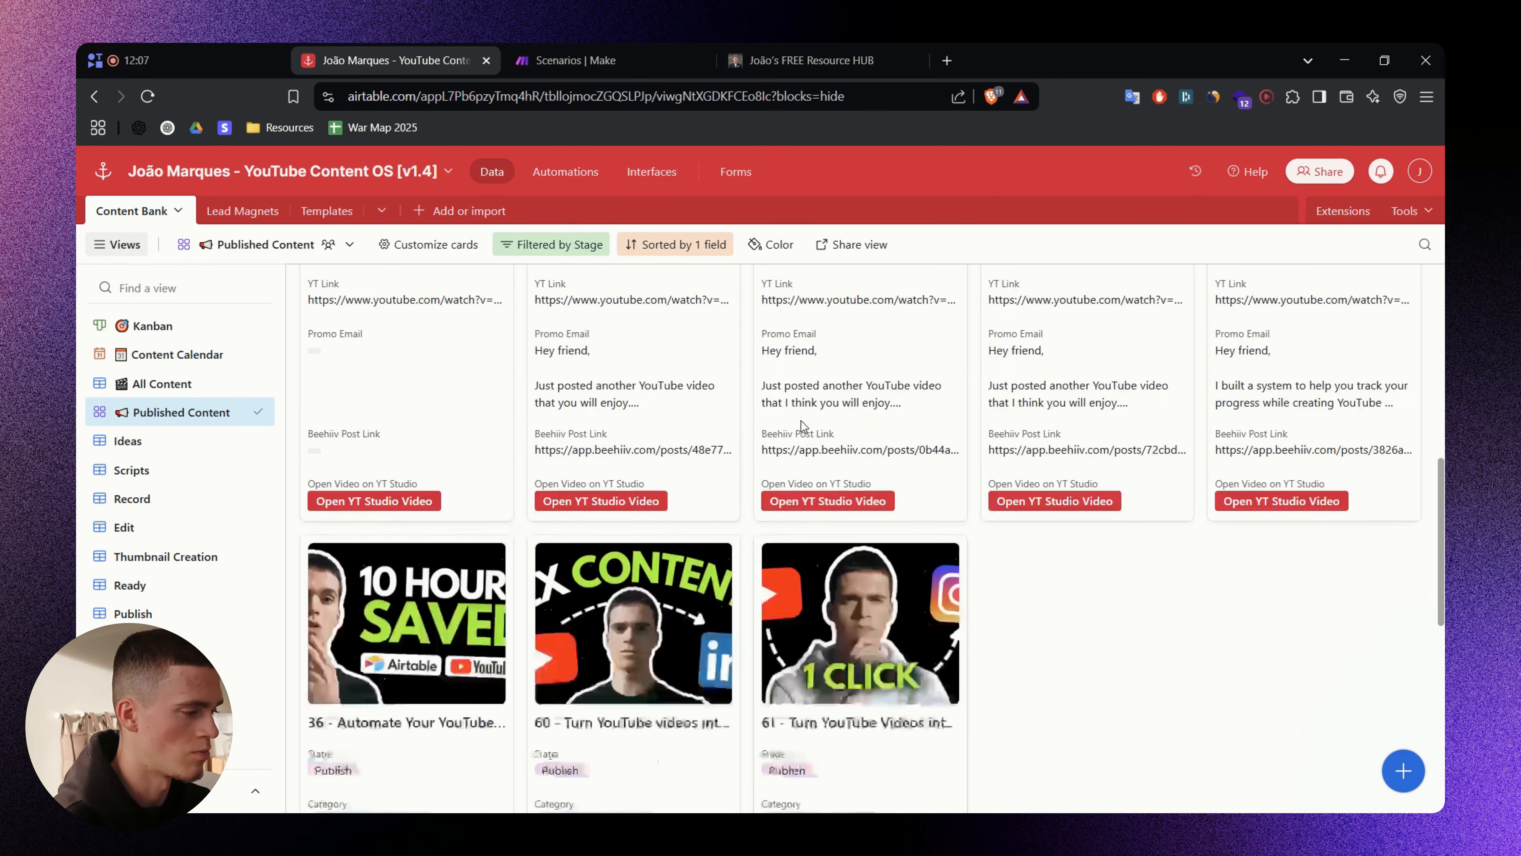
scroll(802, 426, "up", 6)
- Check the LinkedIn and Instagram Templates views, then return to All Content and open Automations
left_click(222, 210)
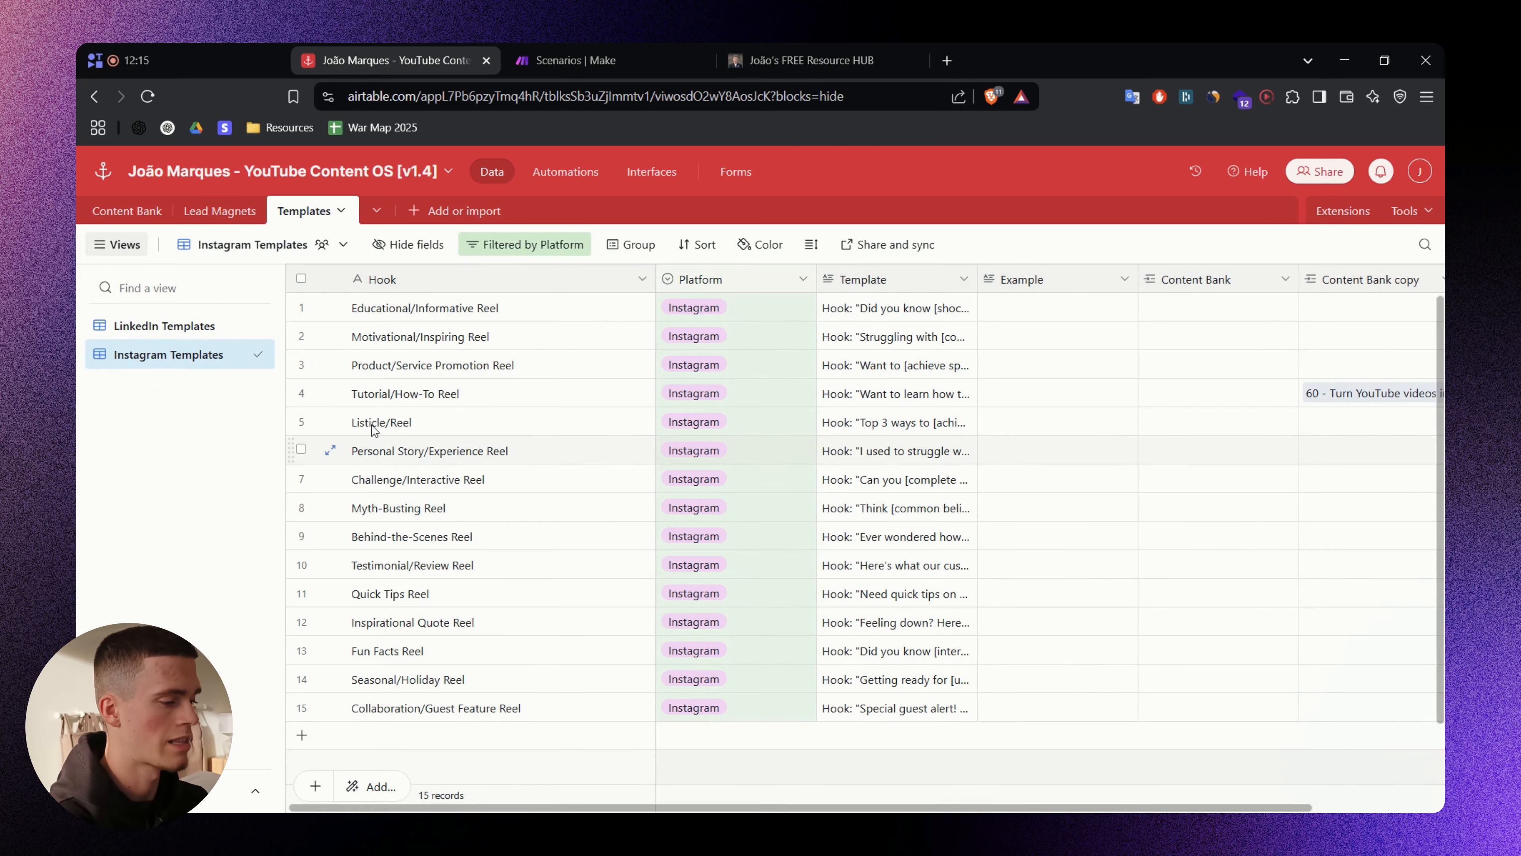
left_click(161, 329)
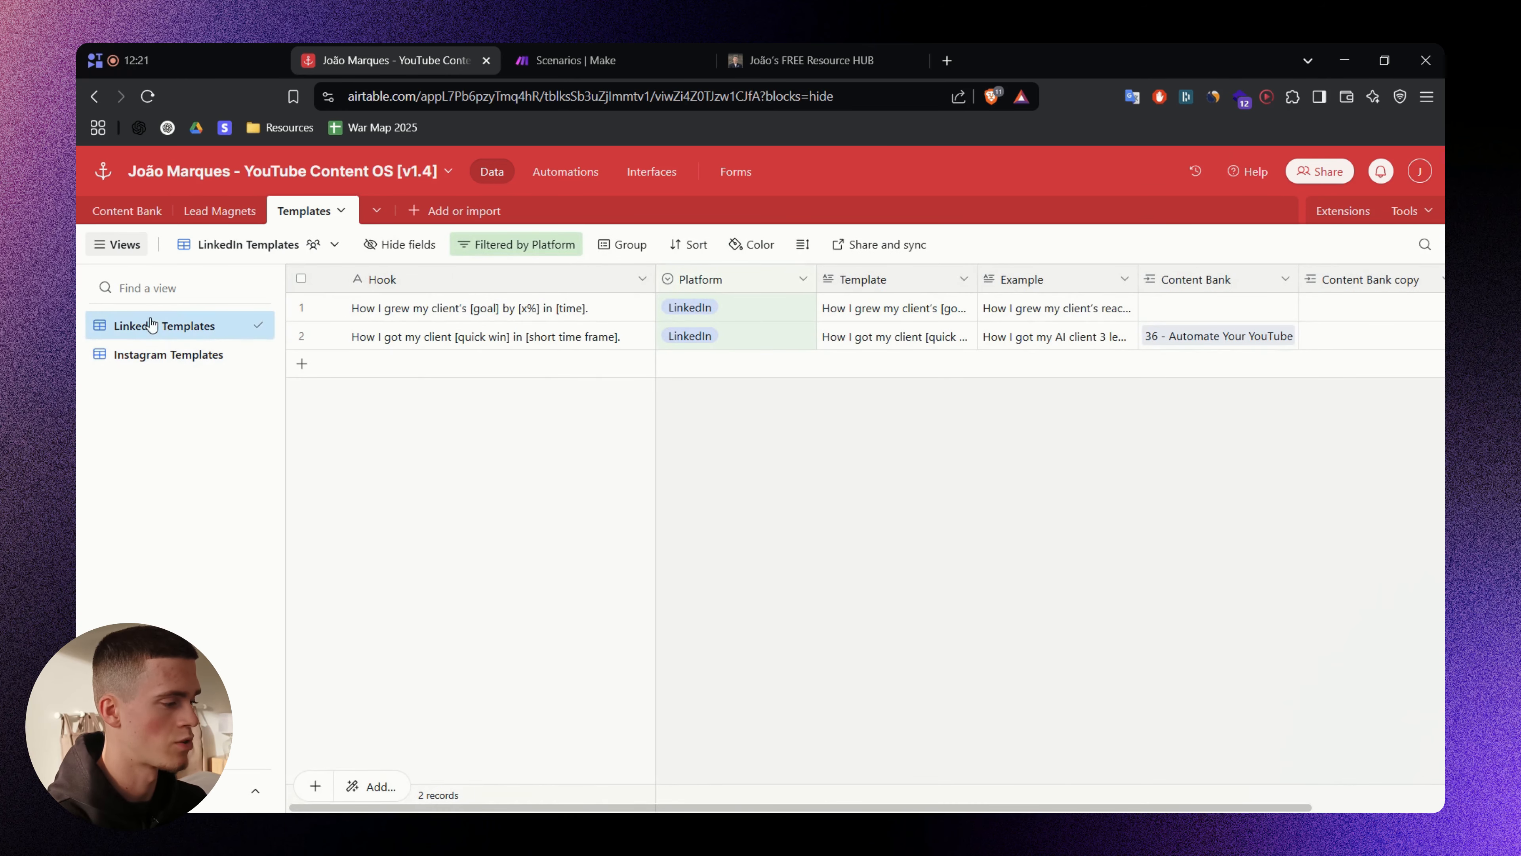
left_click(157, 355)
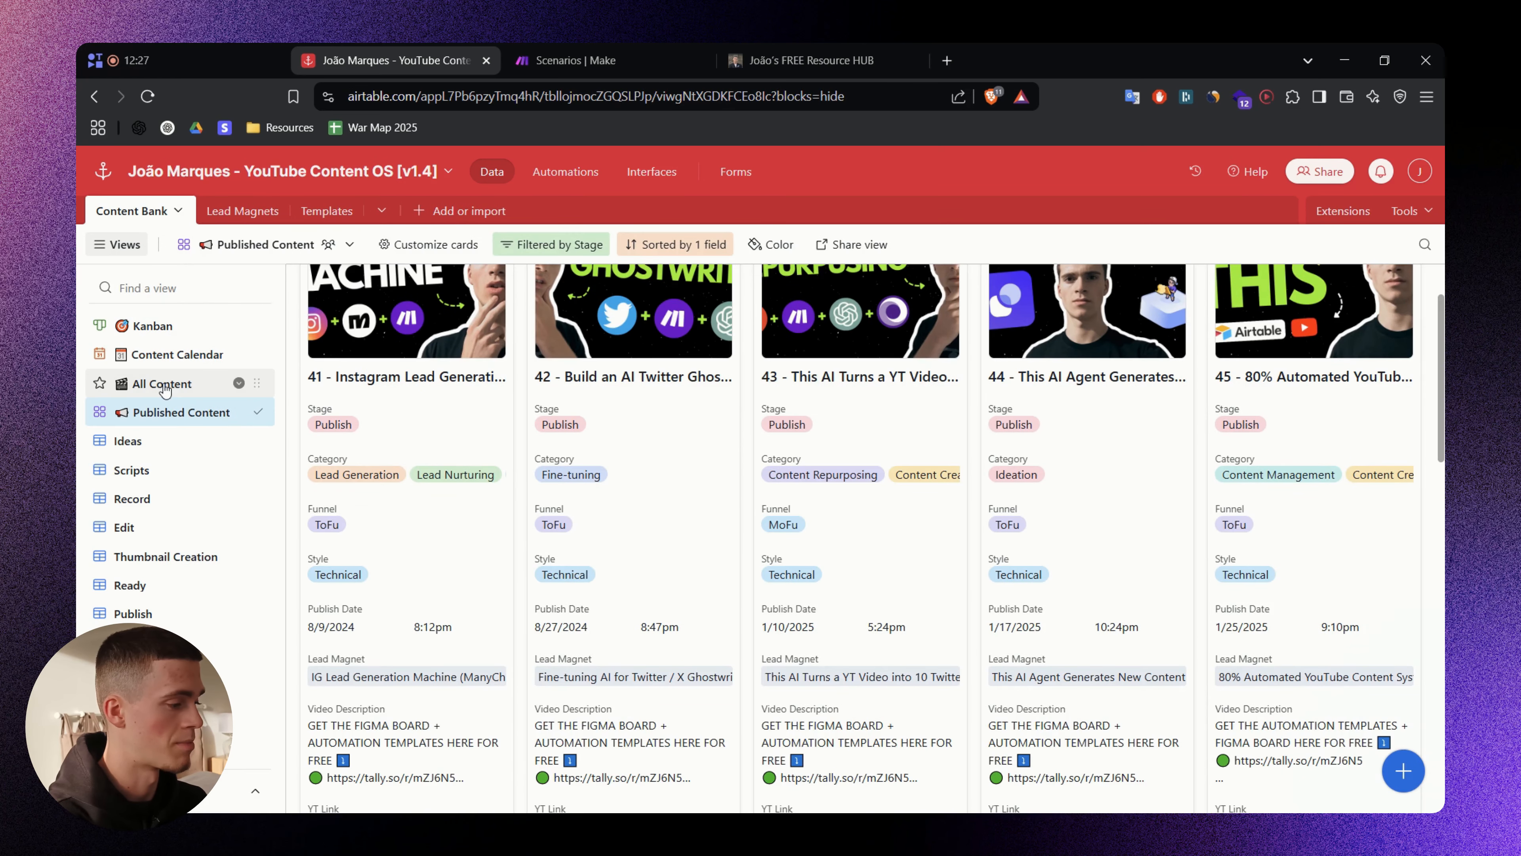
left_click(162, 383)
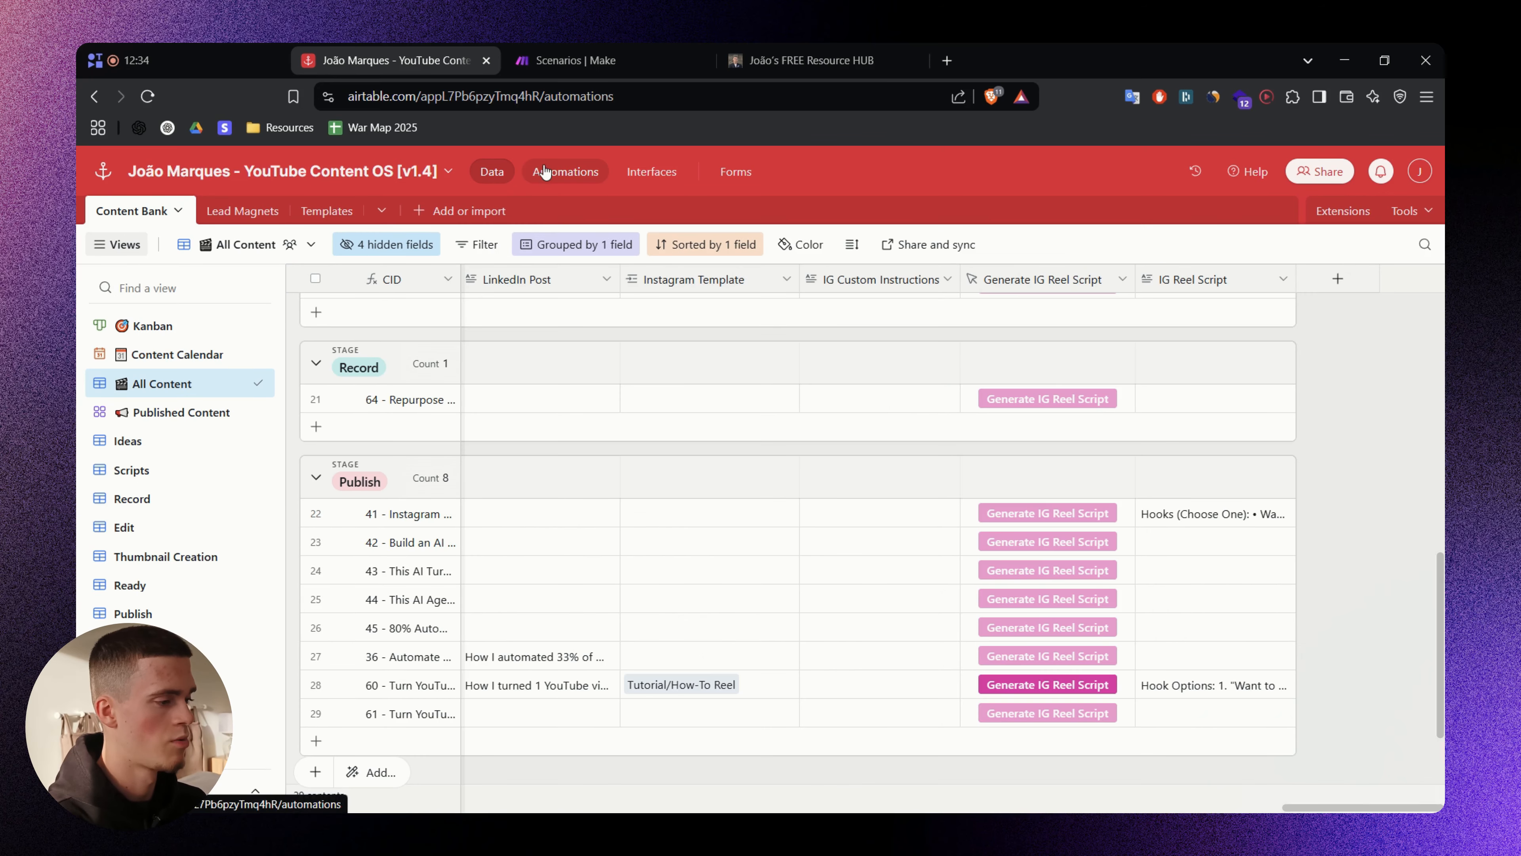
left_click(545, 168)
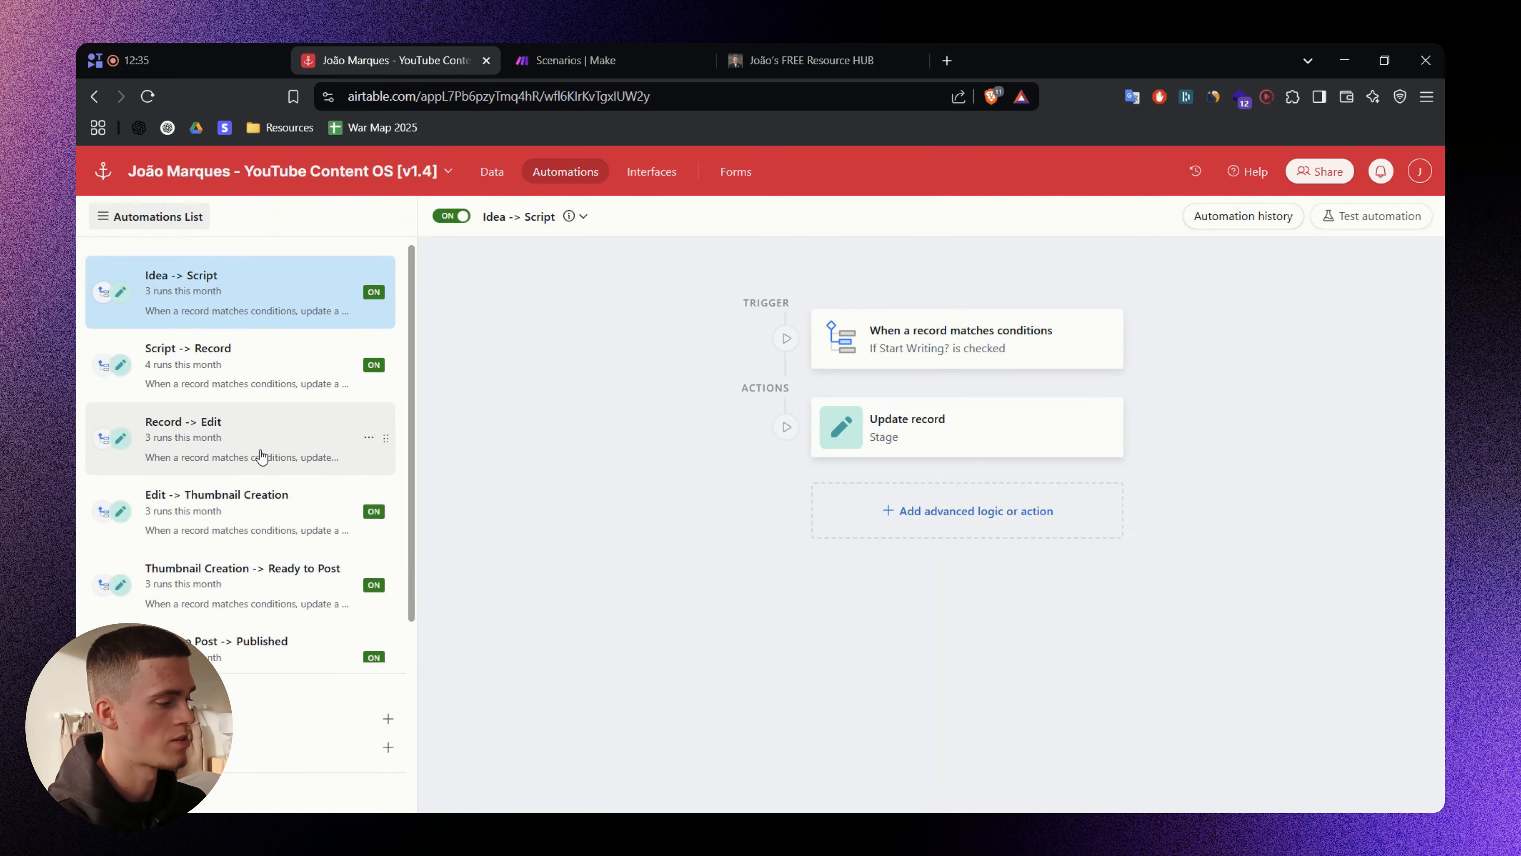
scroll(259, 457, "down", 1)
- Return to the Content Bank data and open the Stage field's edit settings
left_click(492, 174)
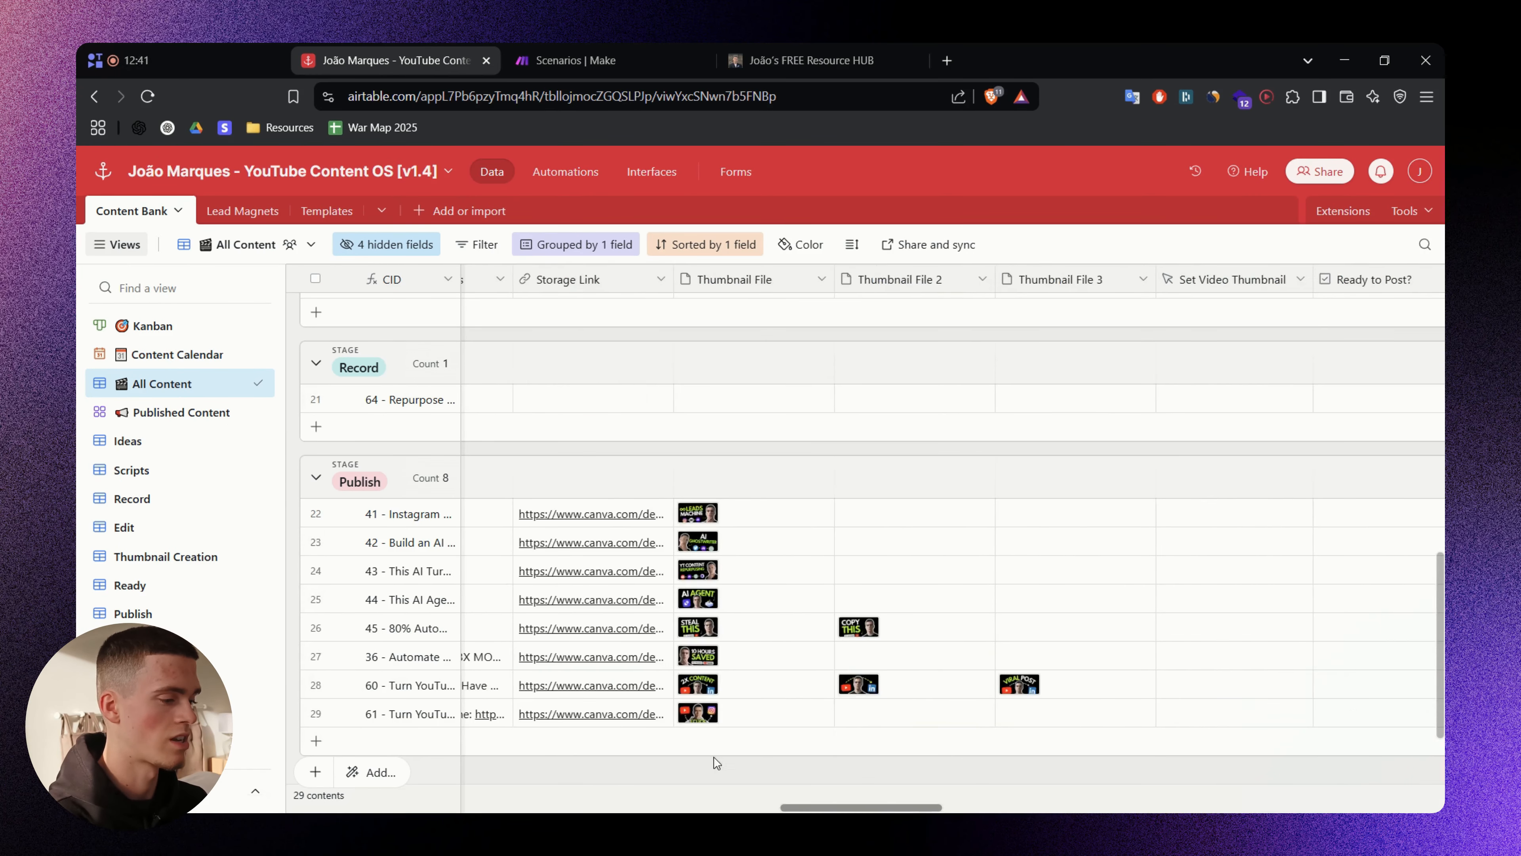
scroll(717, 660, "left", 15)
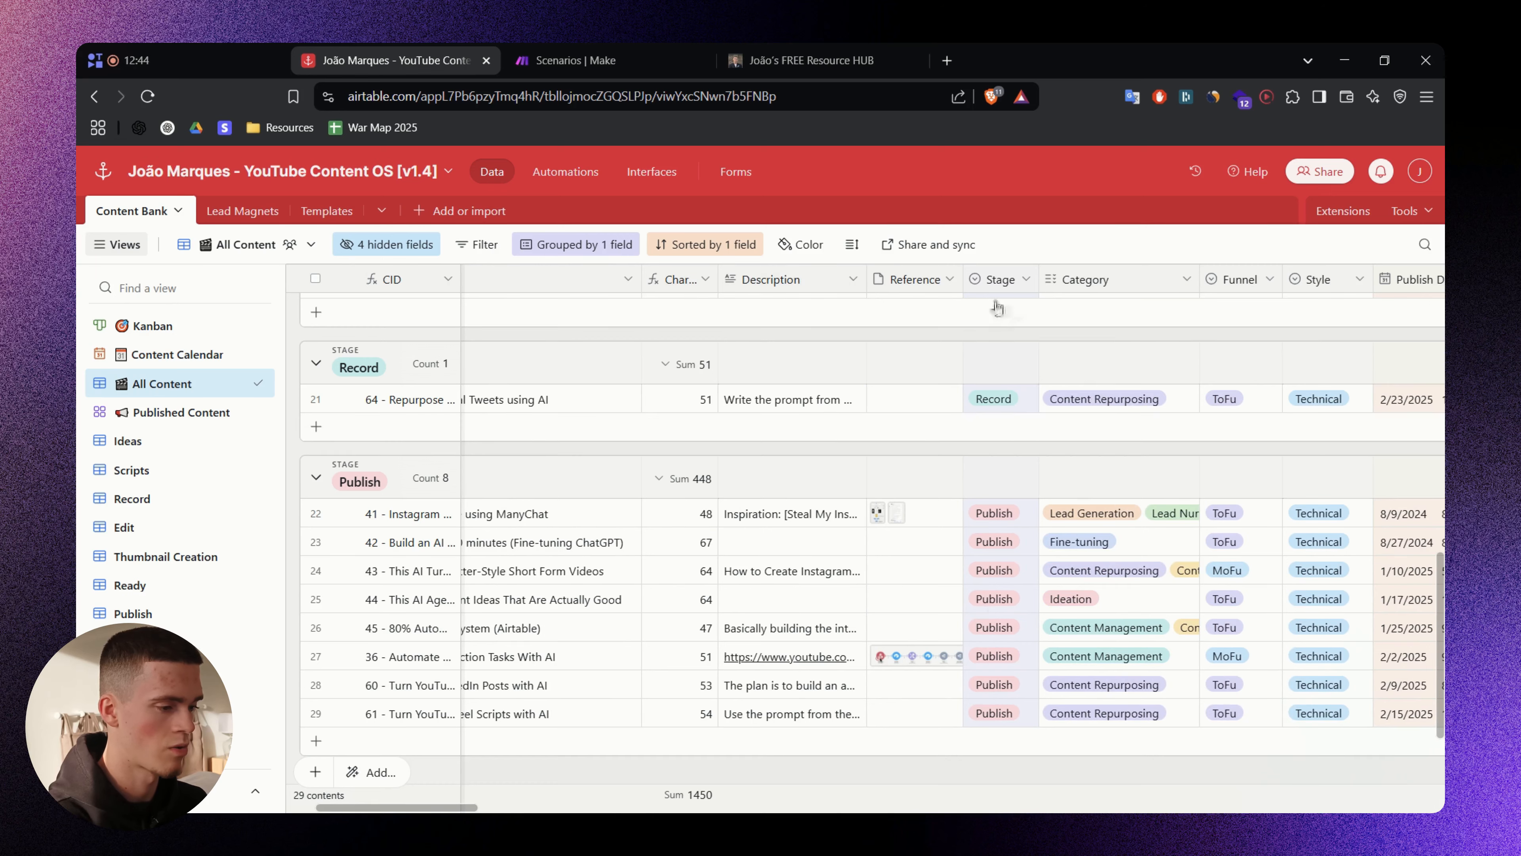
right_click(999, 281)
left_click(1010, 320)
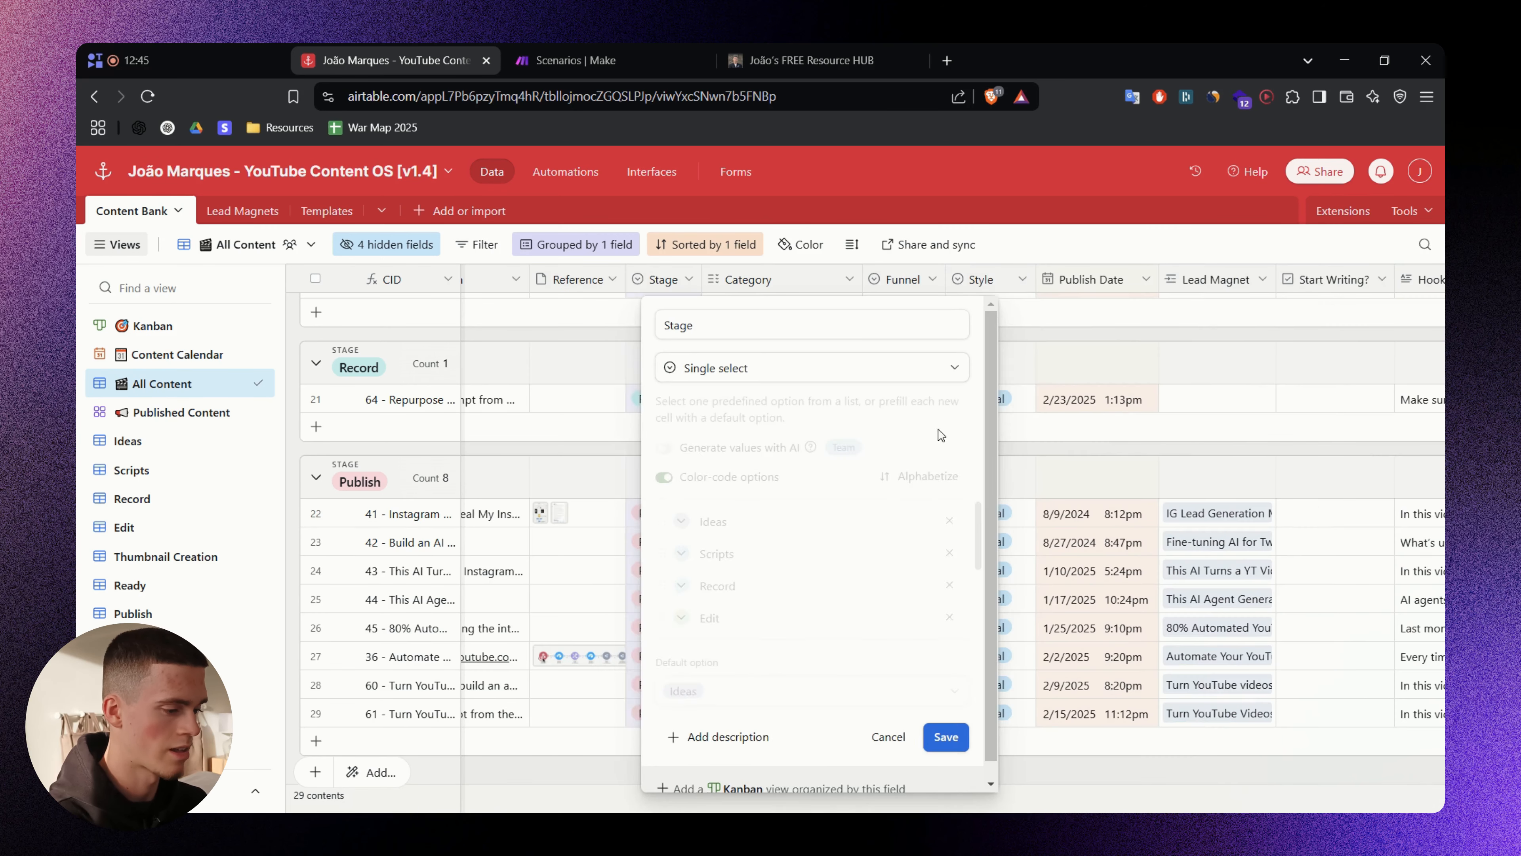
- Review the Scripts, Thumbnail Creation, Ready and Publish options, then cancel without changes
left_click(739, 550)
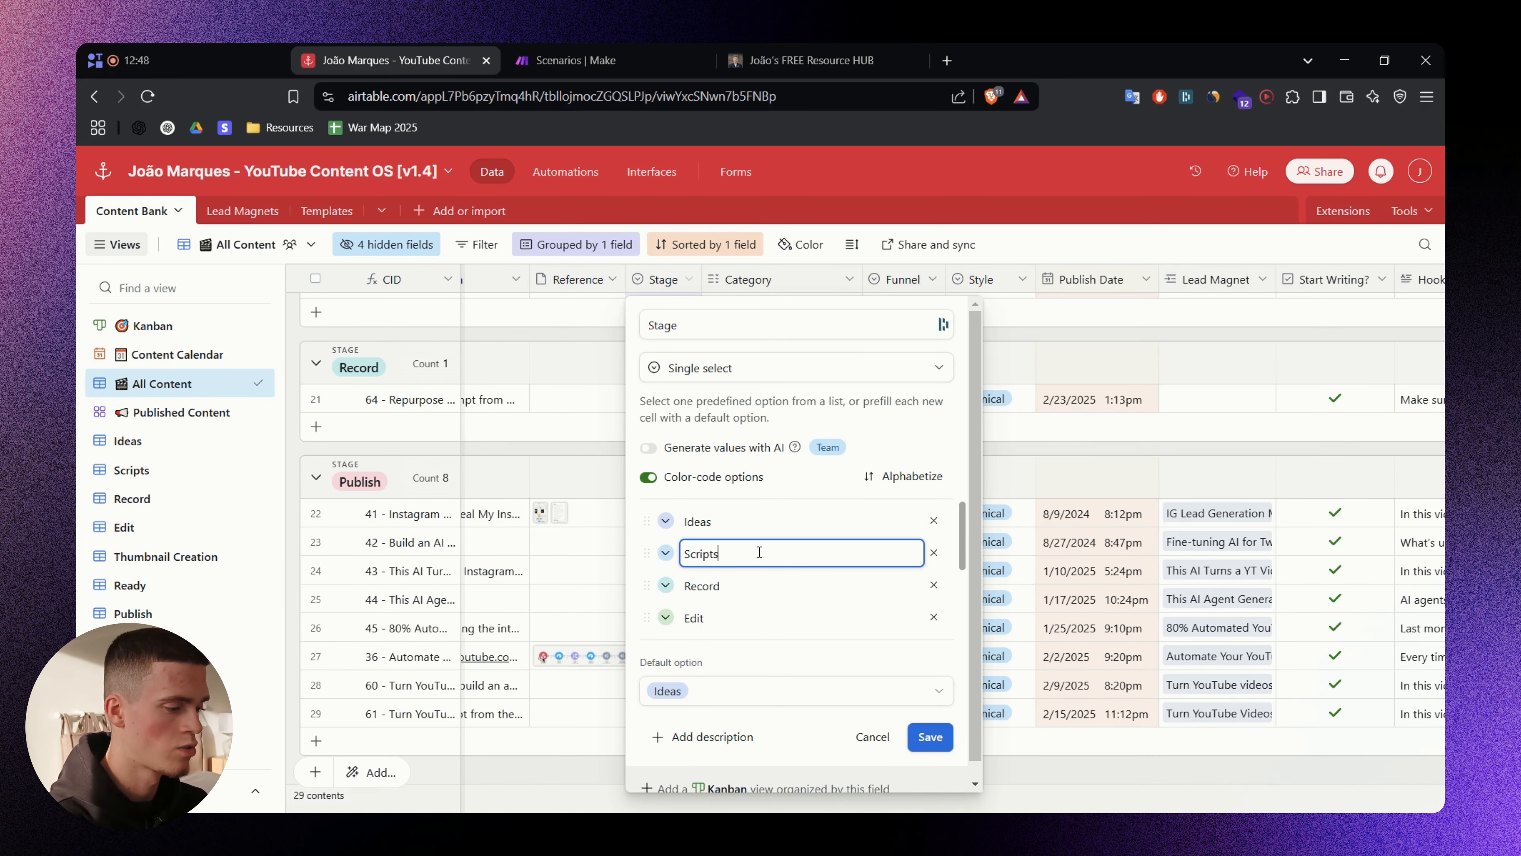
scroll(755, 539, "down", 2)
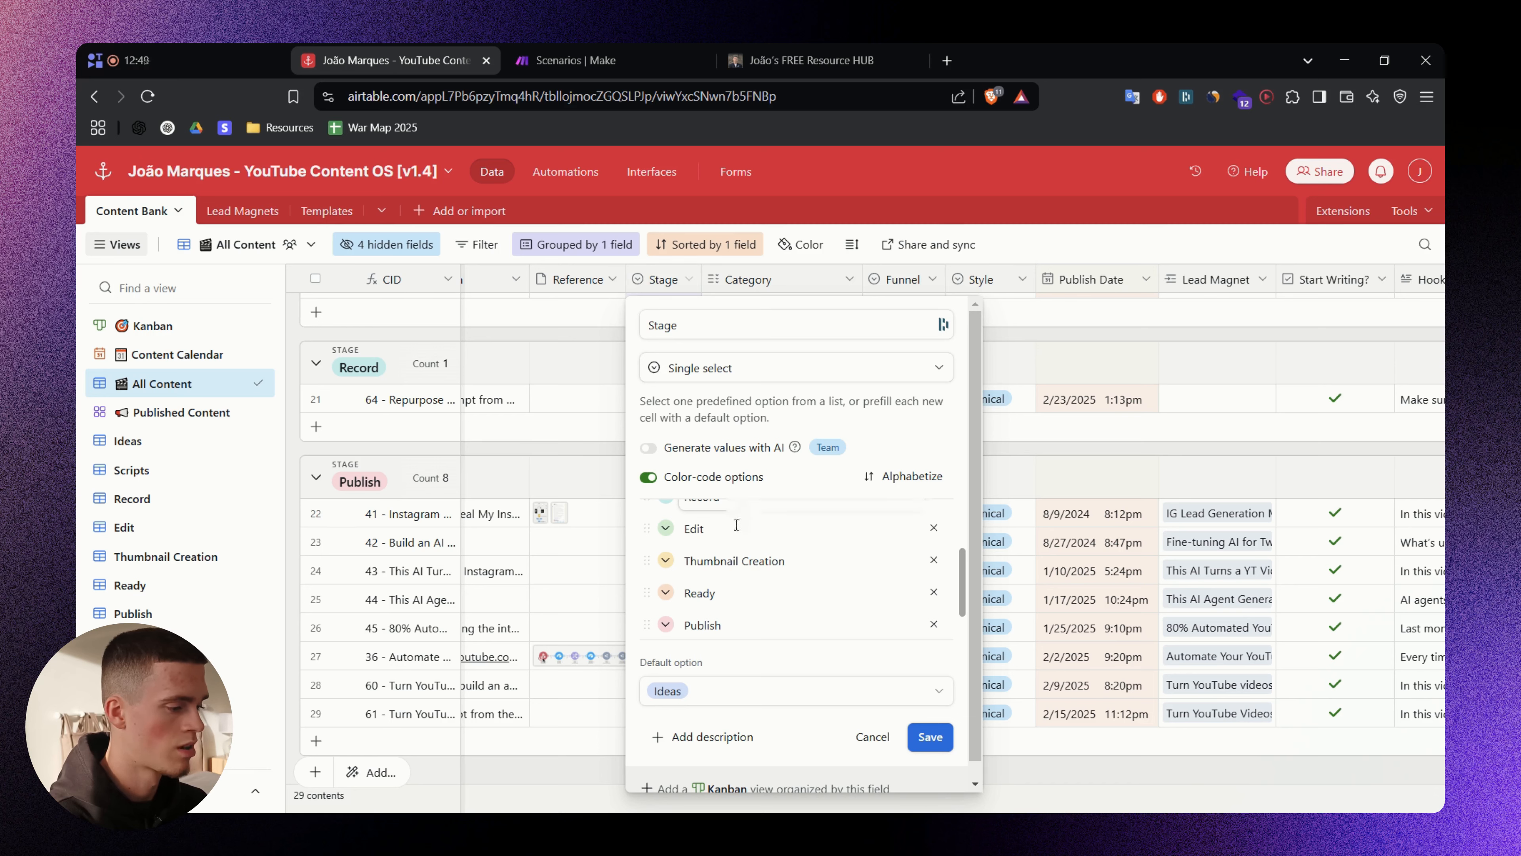
left_click(737, 525)
left_click(756, 560)
scroll(757, 558, "down", 1)
left_click(757, 557)
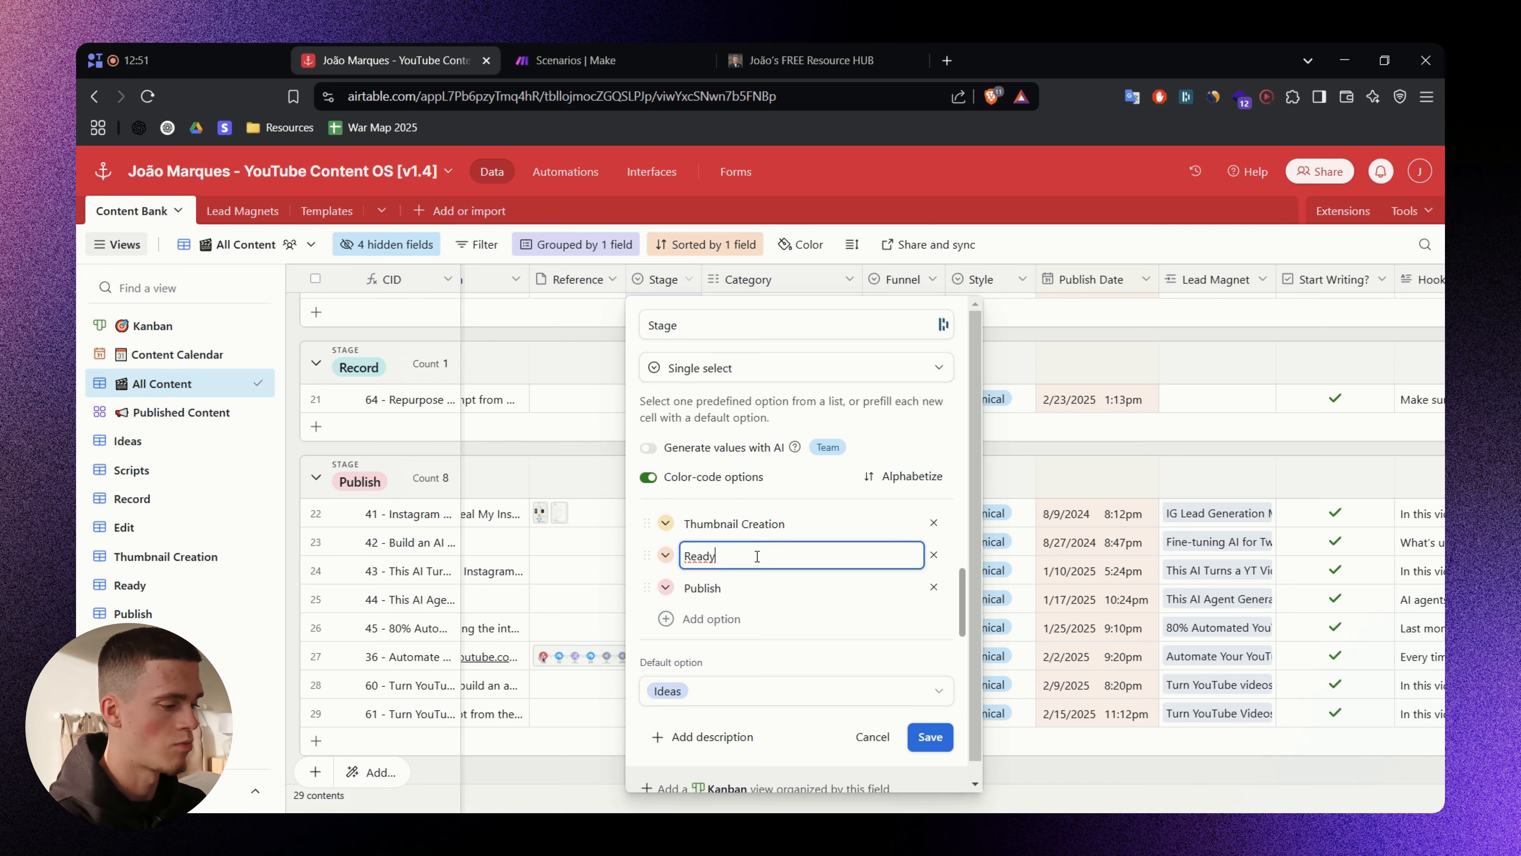
left_click(759, 587)
scroll(861, 680, "down", 1)
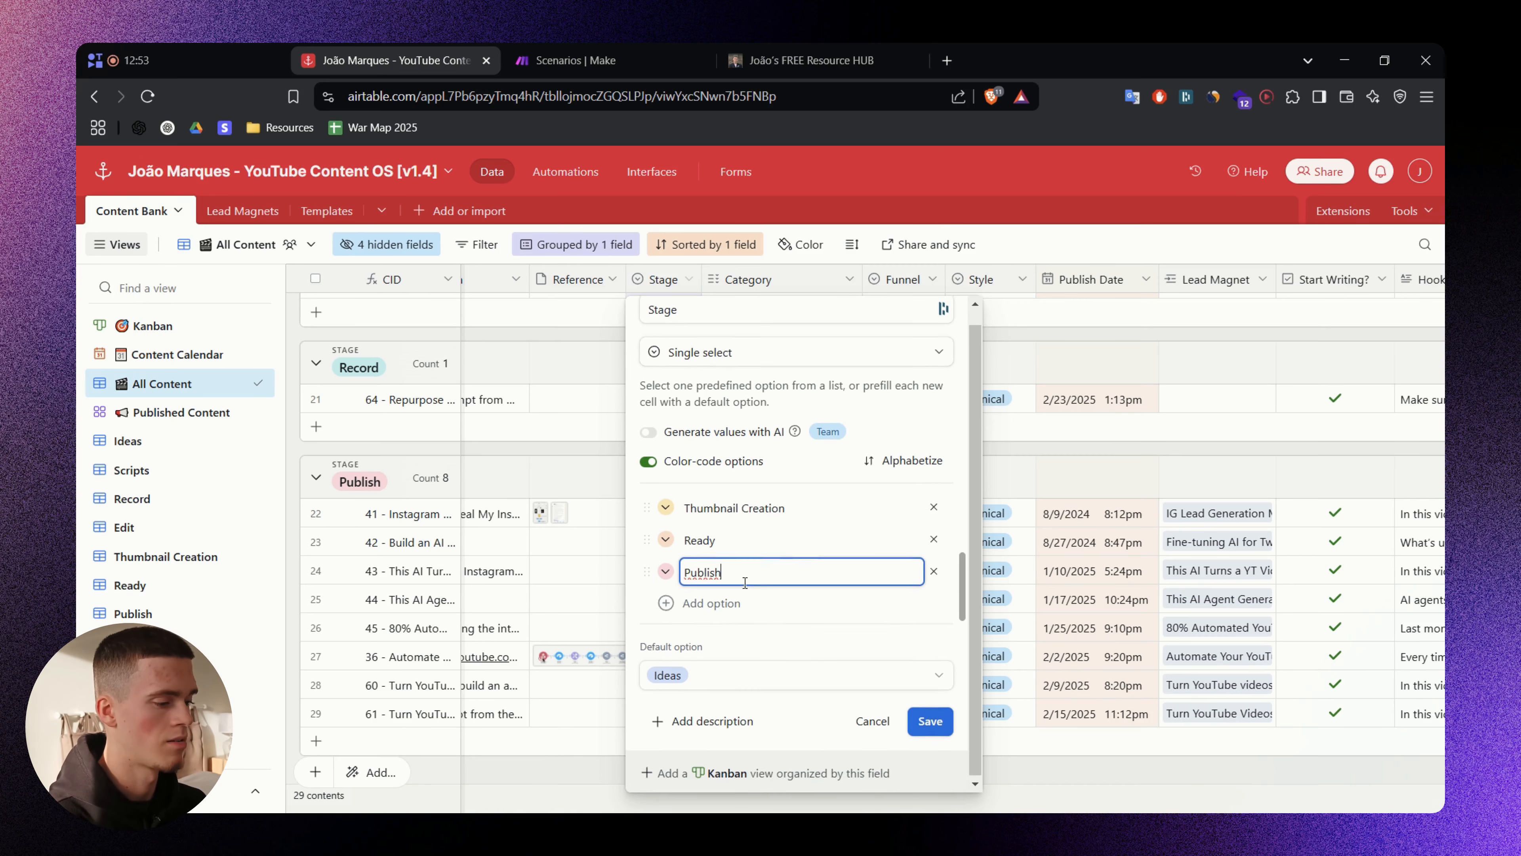
left_click(870, 722)
- Scroll right to the generated IG Reel Script columns
scroll(779, 809, "right", 5)
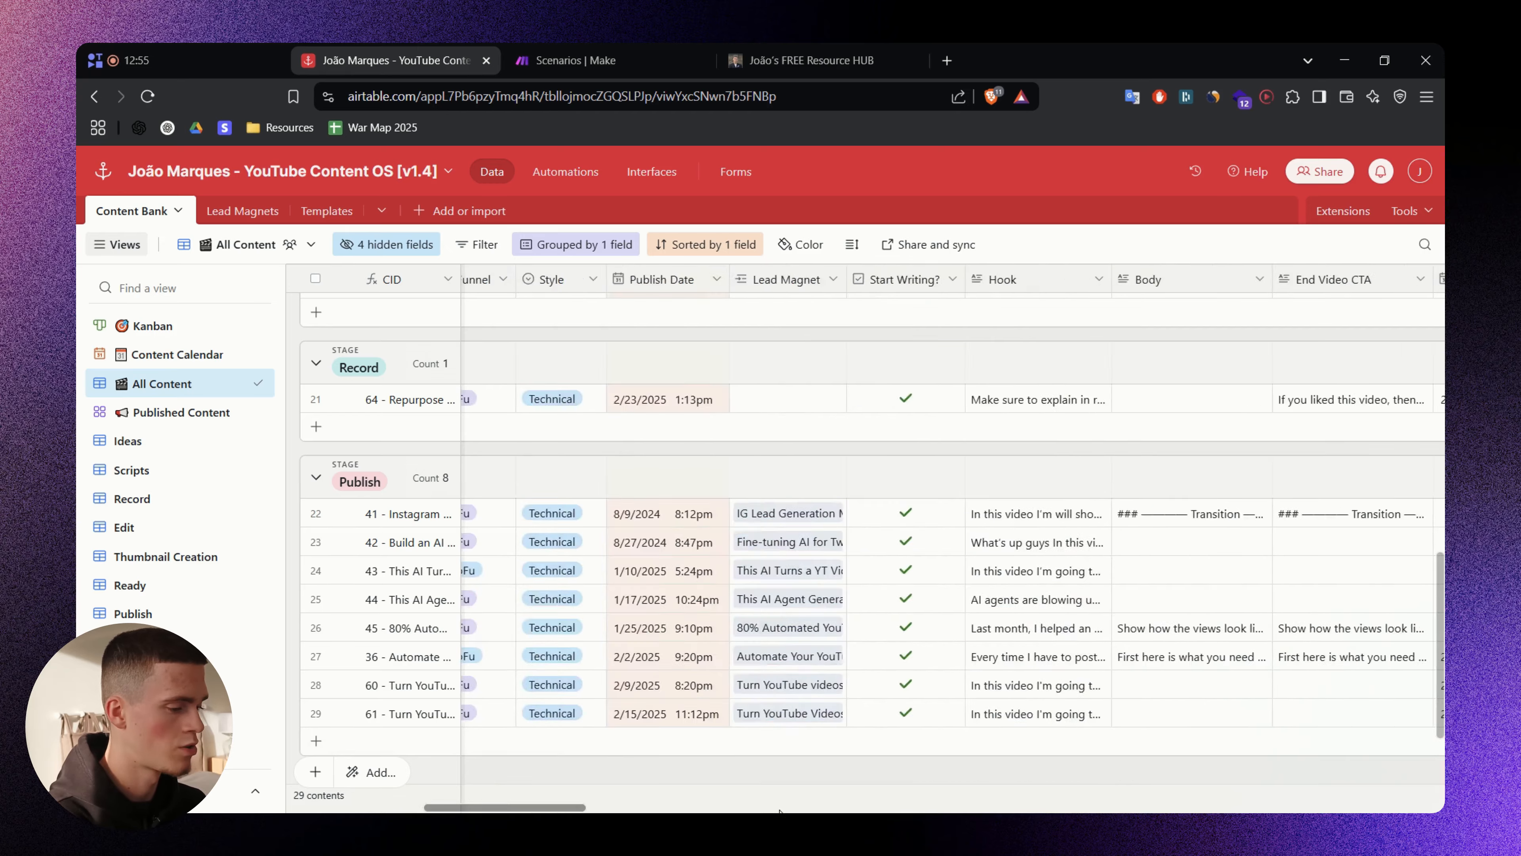
scroll(778, 809, "right", 15)
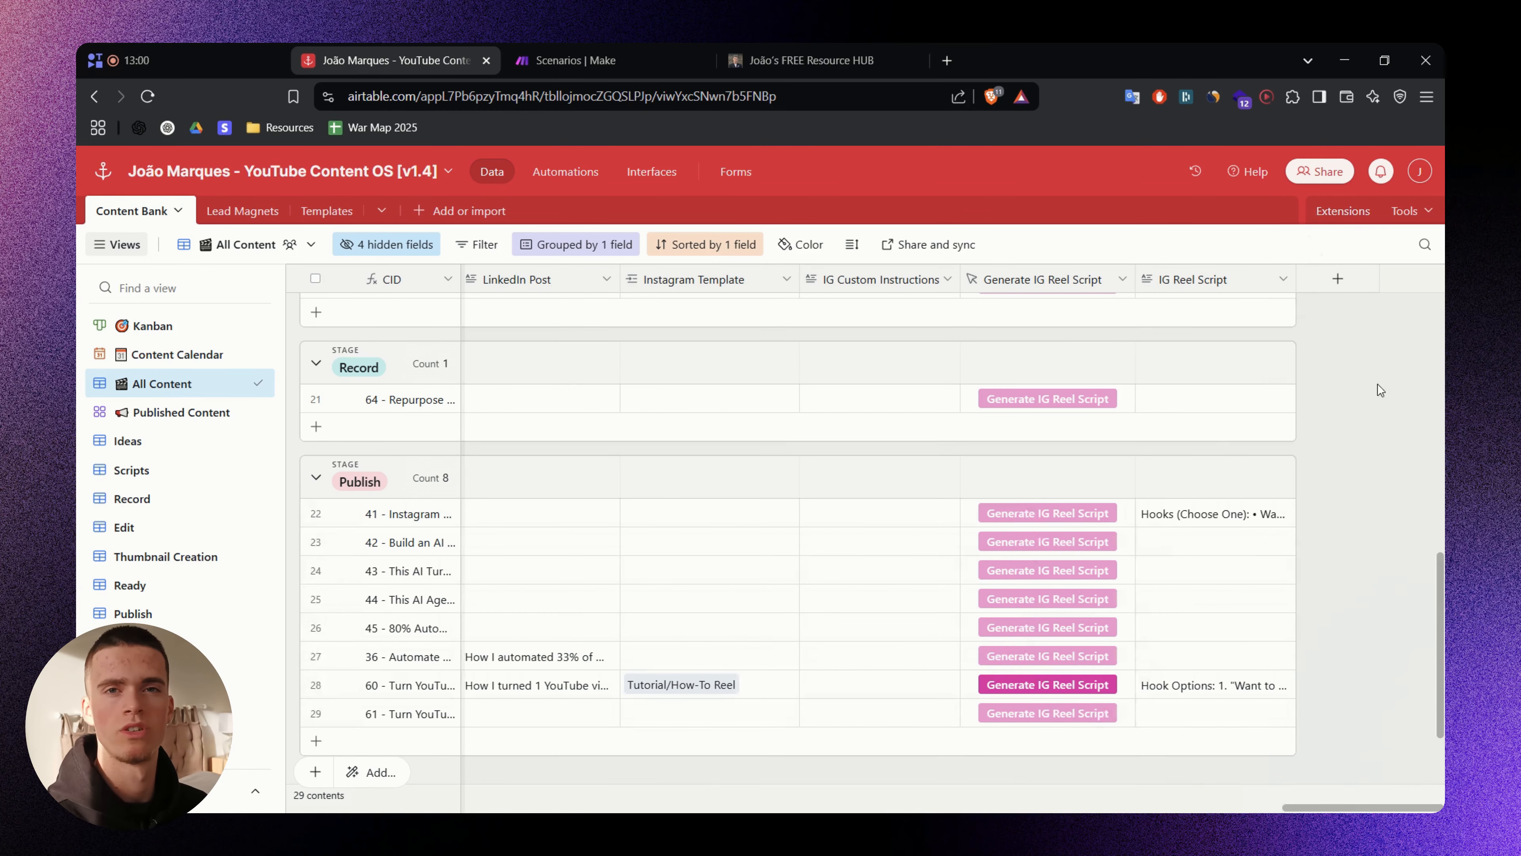
mouse_move(734, 316)
left_mouse_down()
mouse_move(665, 290)
mouse_move(839, 657)
mouse_move(701, 327)
left_mouse_up()
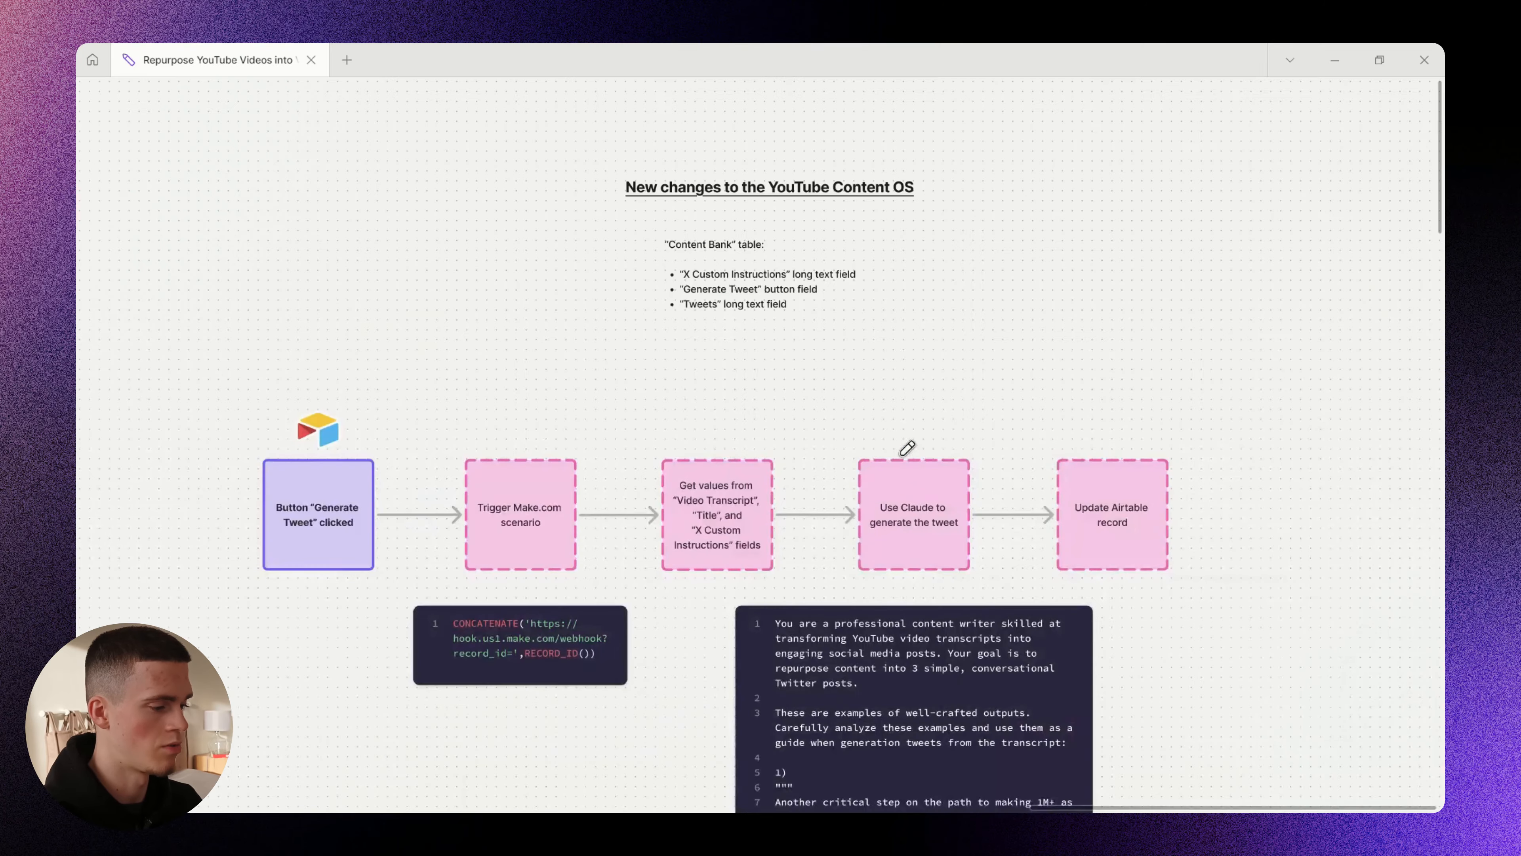
- Scroll around the prompt code block and sketch arrows beside it
scroll(907, 447, "down", 15)
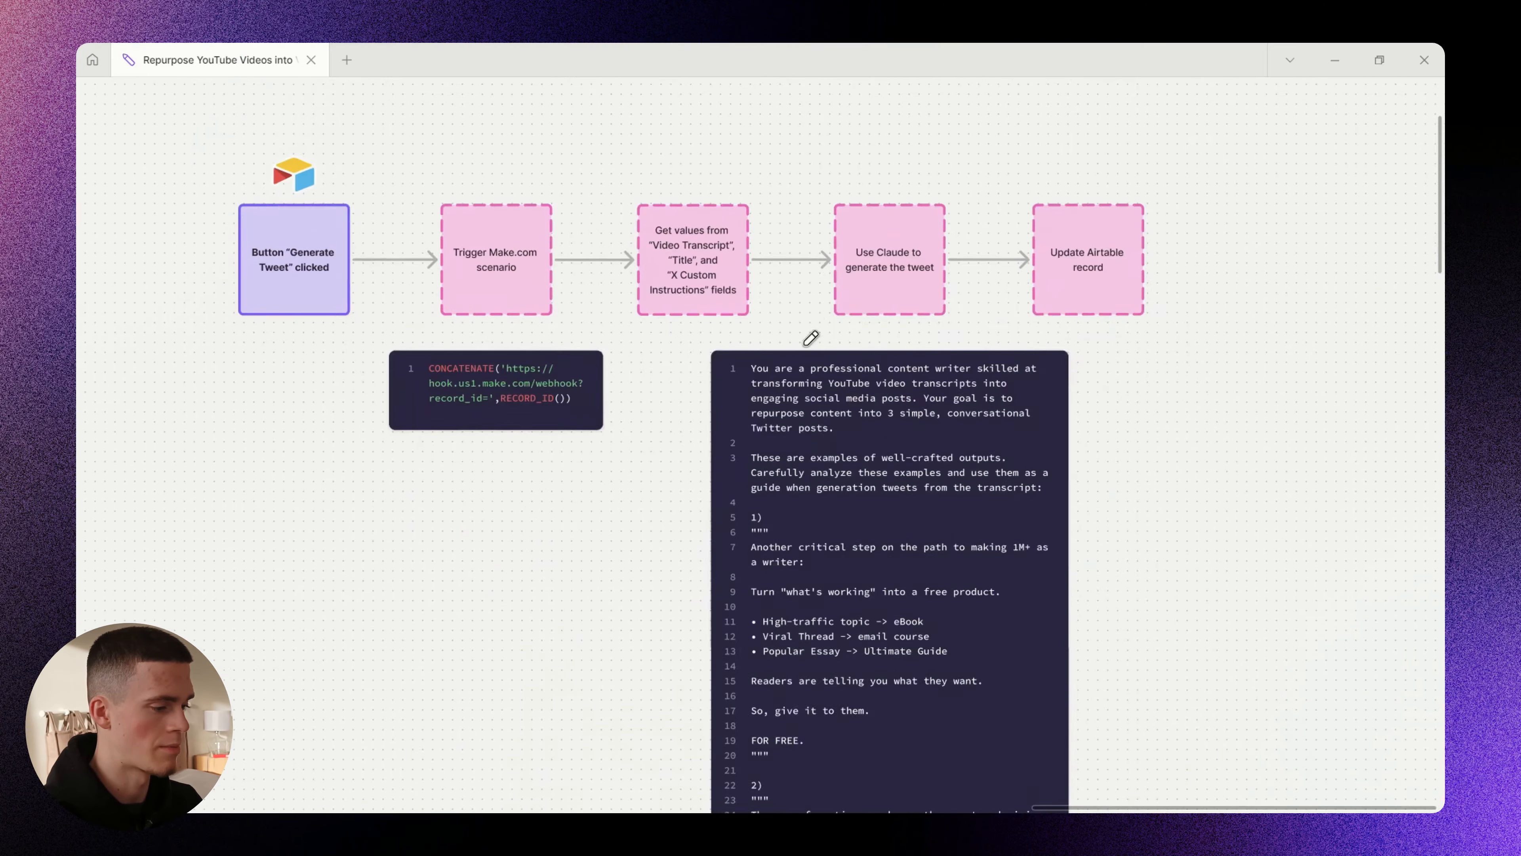
scroll(938, 274, "down", 12)
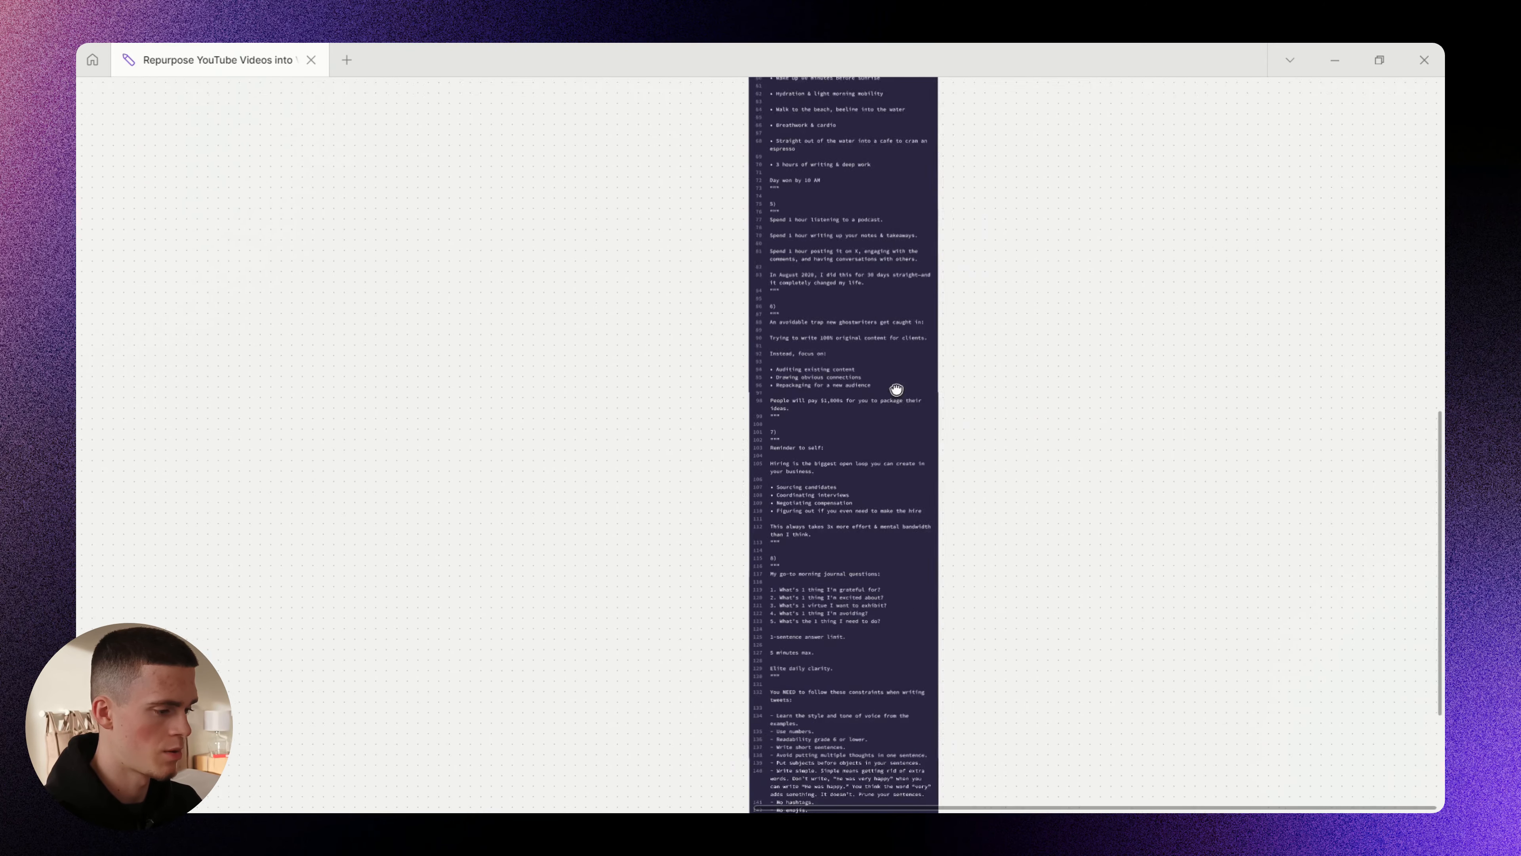
scroll(839, 543, "up", 3)
scroll(822, 570, "up", 1)
left_click_drag(822, 570, 809, 479)
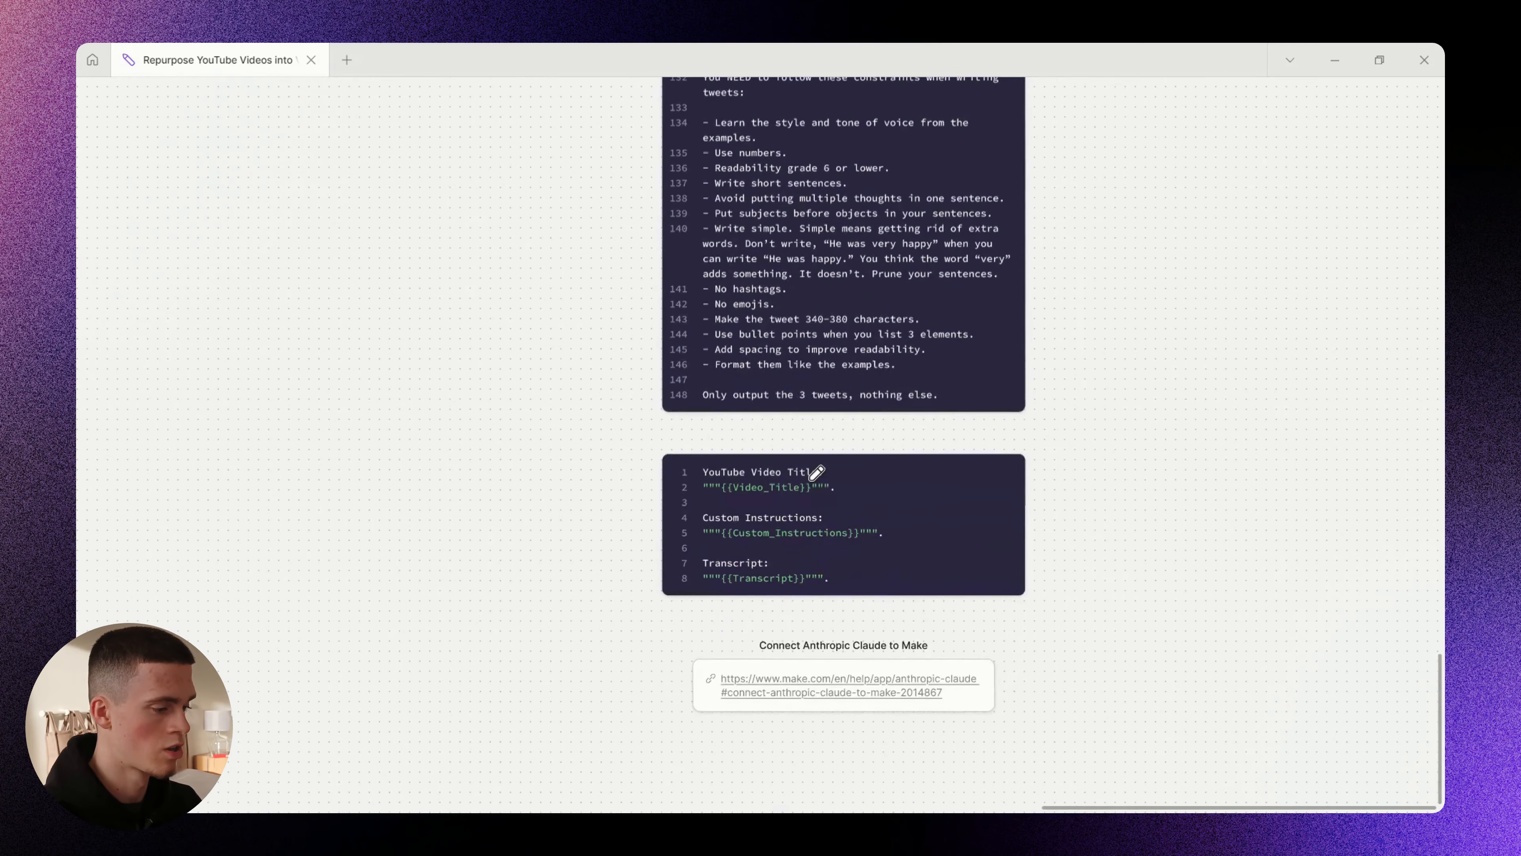
mouse_move(1023, 287)
left_mouse_down()
mouse_move(868, 319)
mouse_move(898, 337)
left_mouse_up()
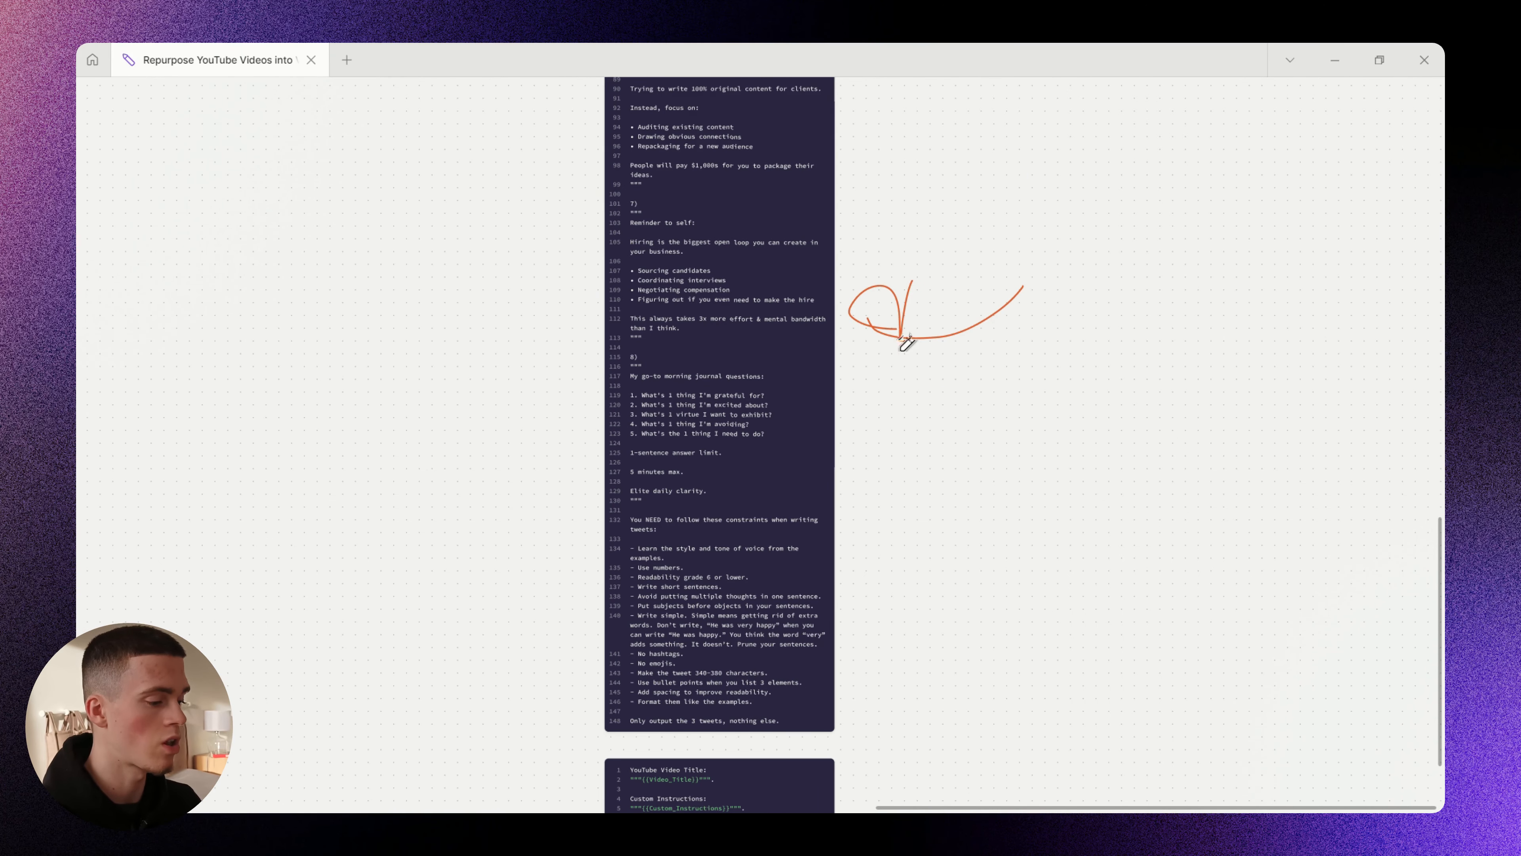
scroll(900, 367, "down", 6)
scroll(645, 433, "up", 3)
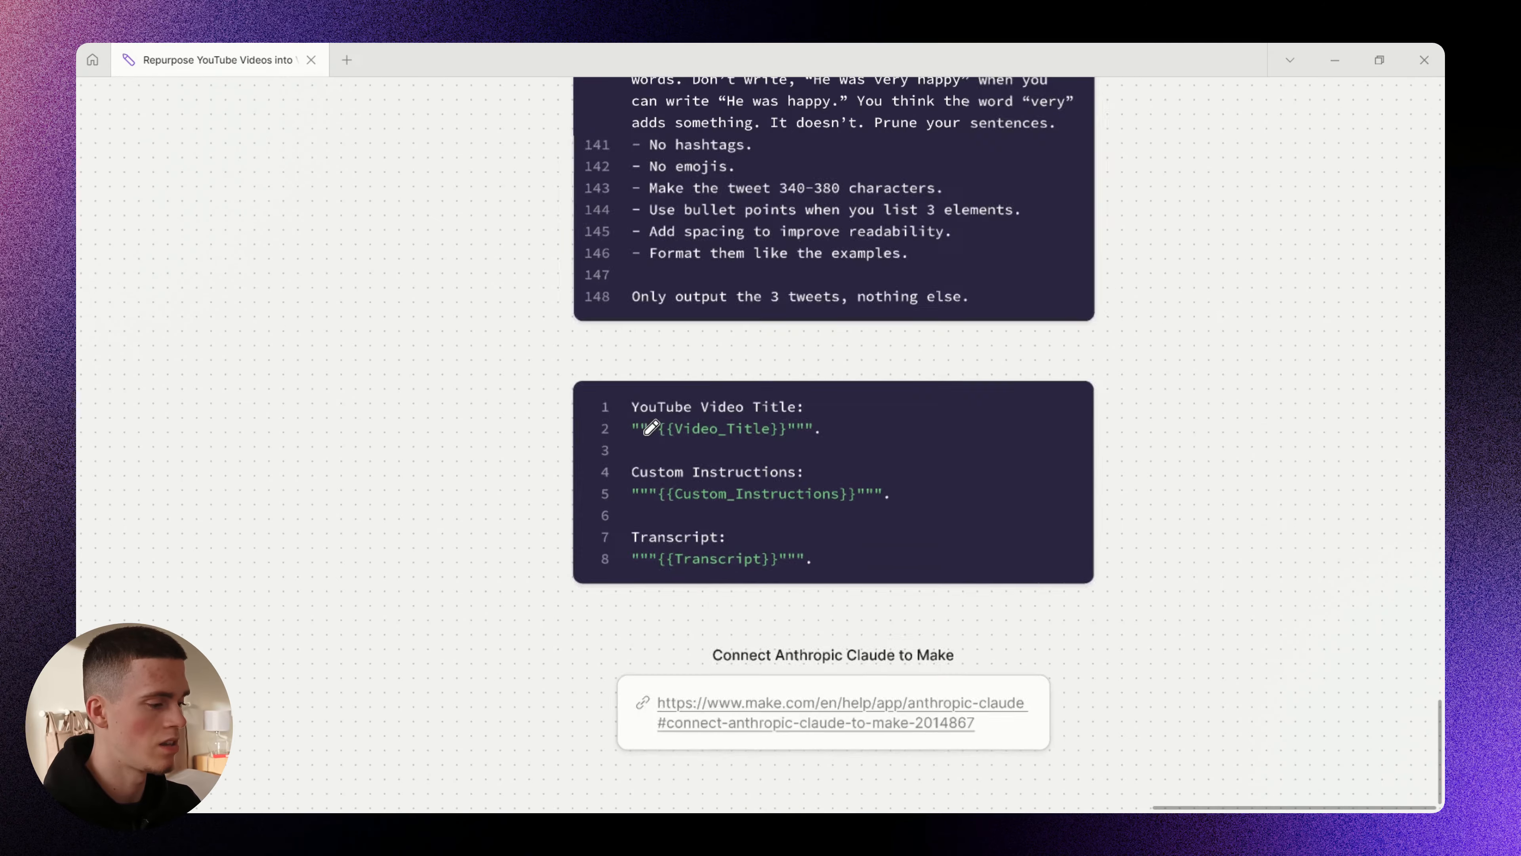
- Point at the Video Title block and underline the Video_Title, Custom_Instructions and Transcript placeholders
left_click_drag(433, 361, 533, 472)
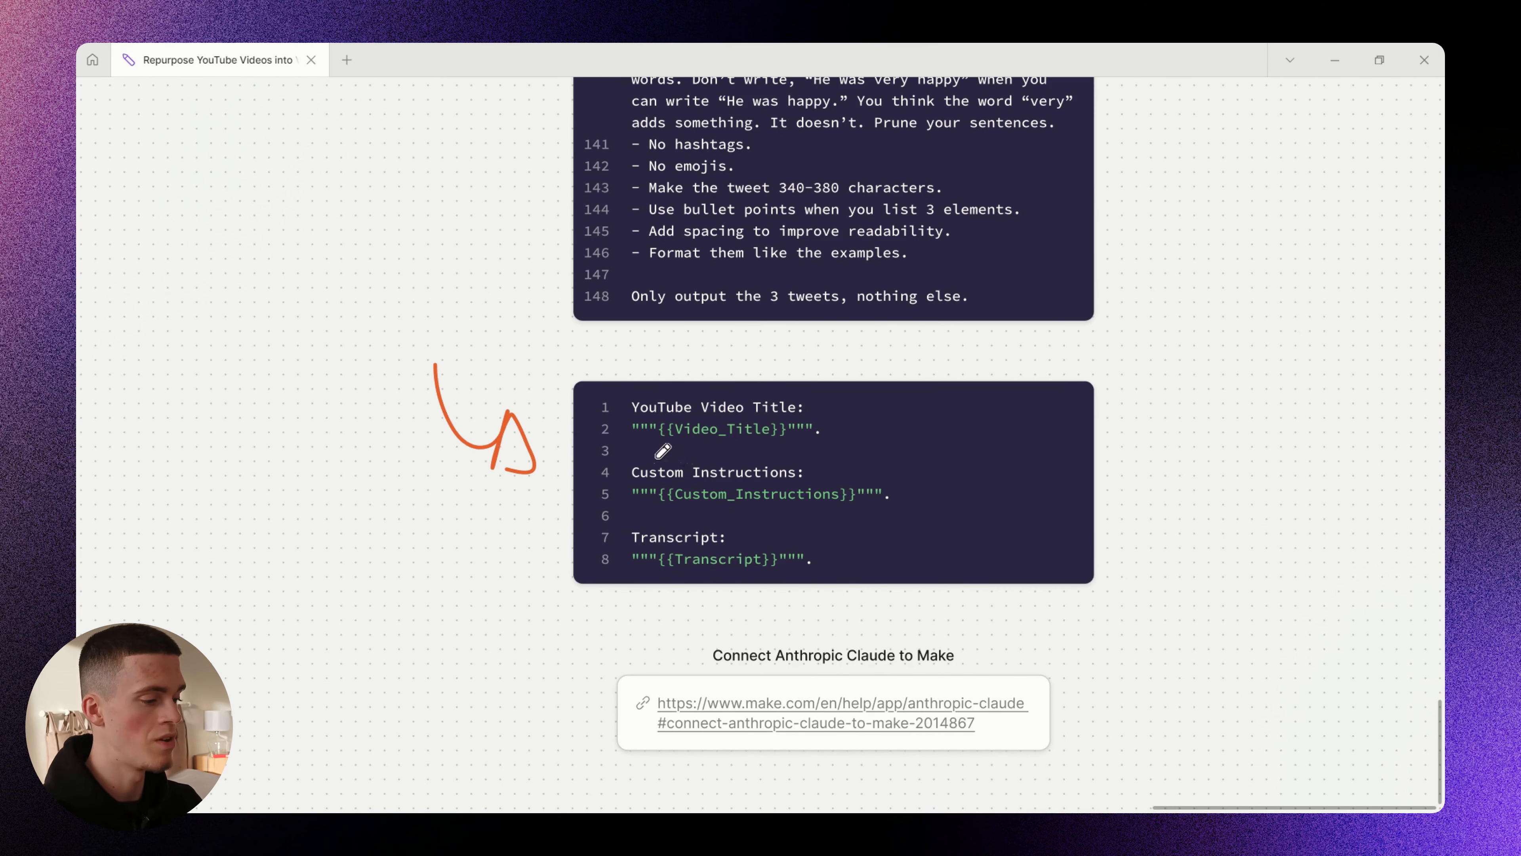
left_click_drag(632, 450, 762, 451)
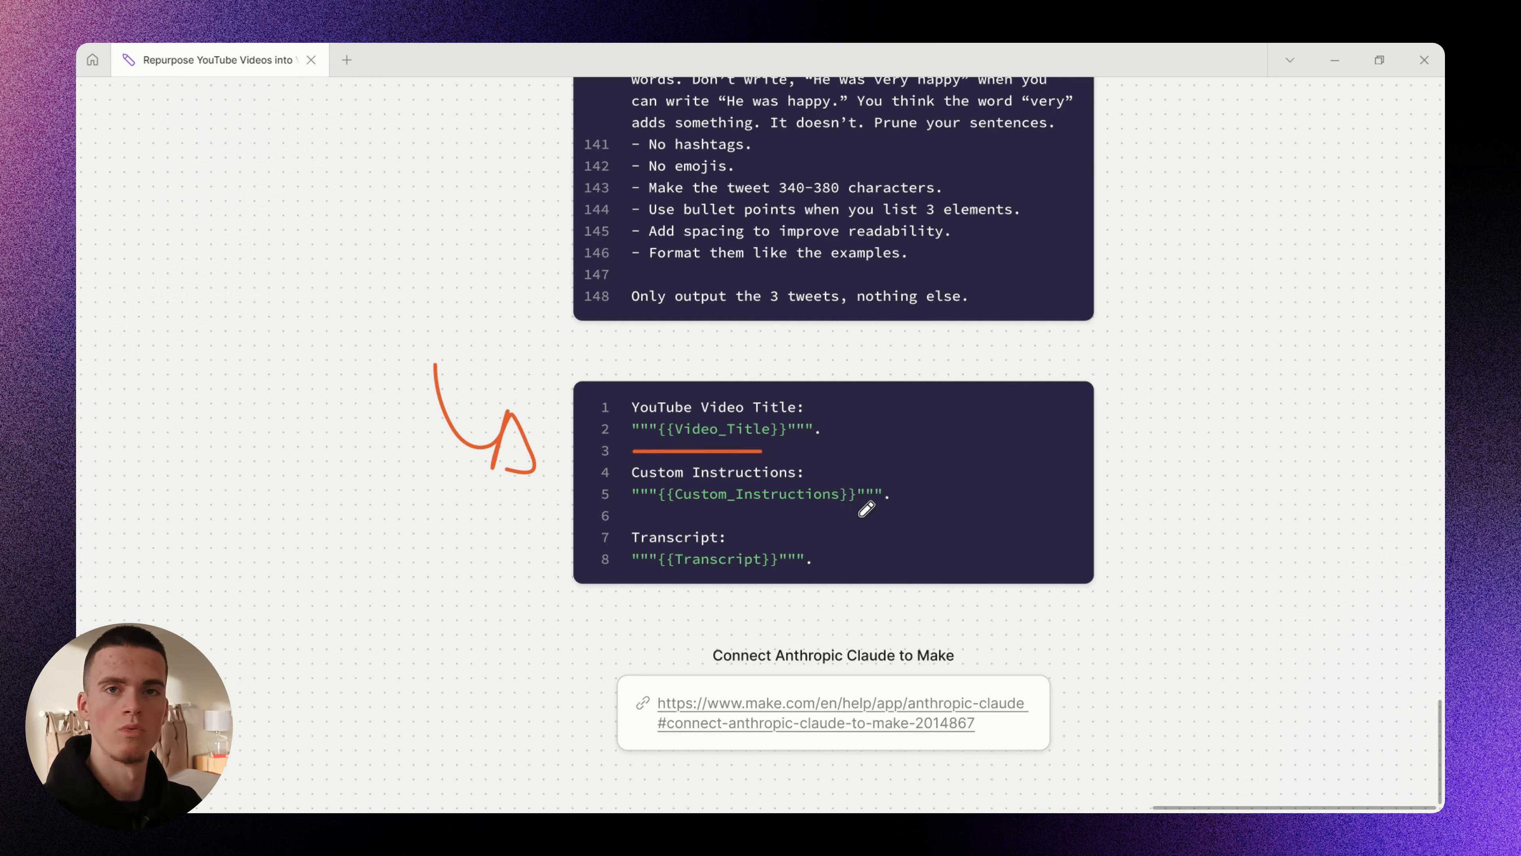
left_click_drag(635, 507, 836, 507)
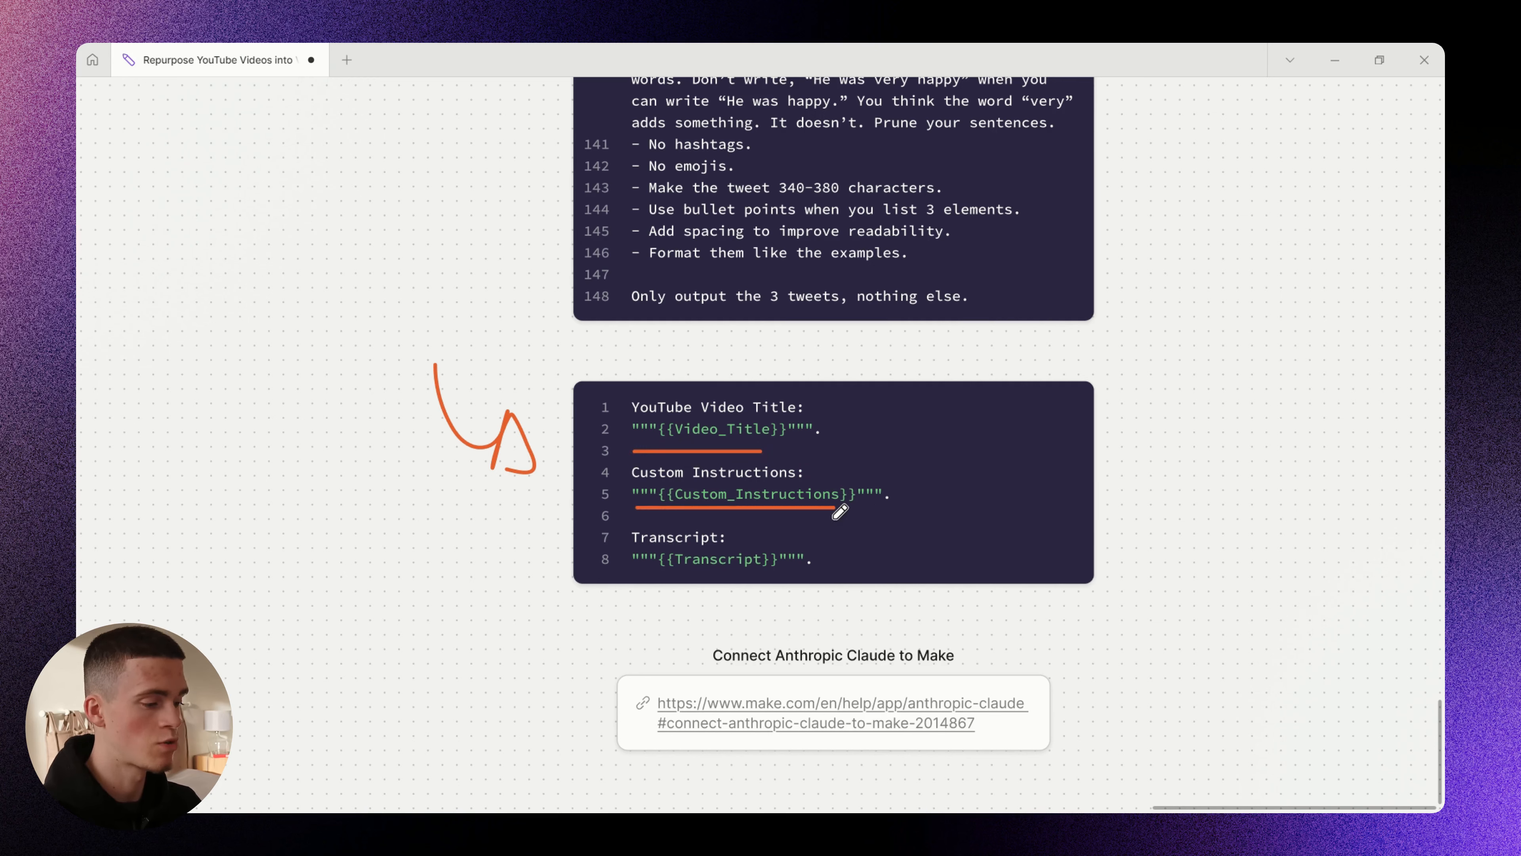
left_click_drag(641, 574, 760, 574)
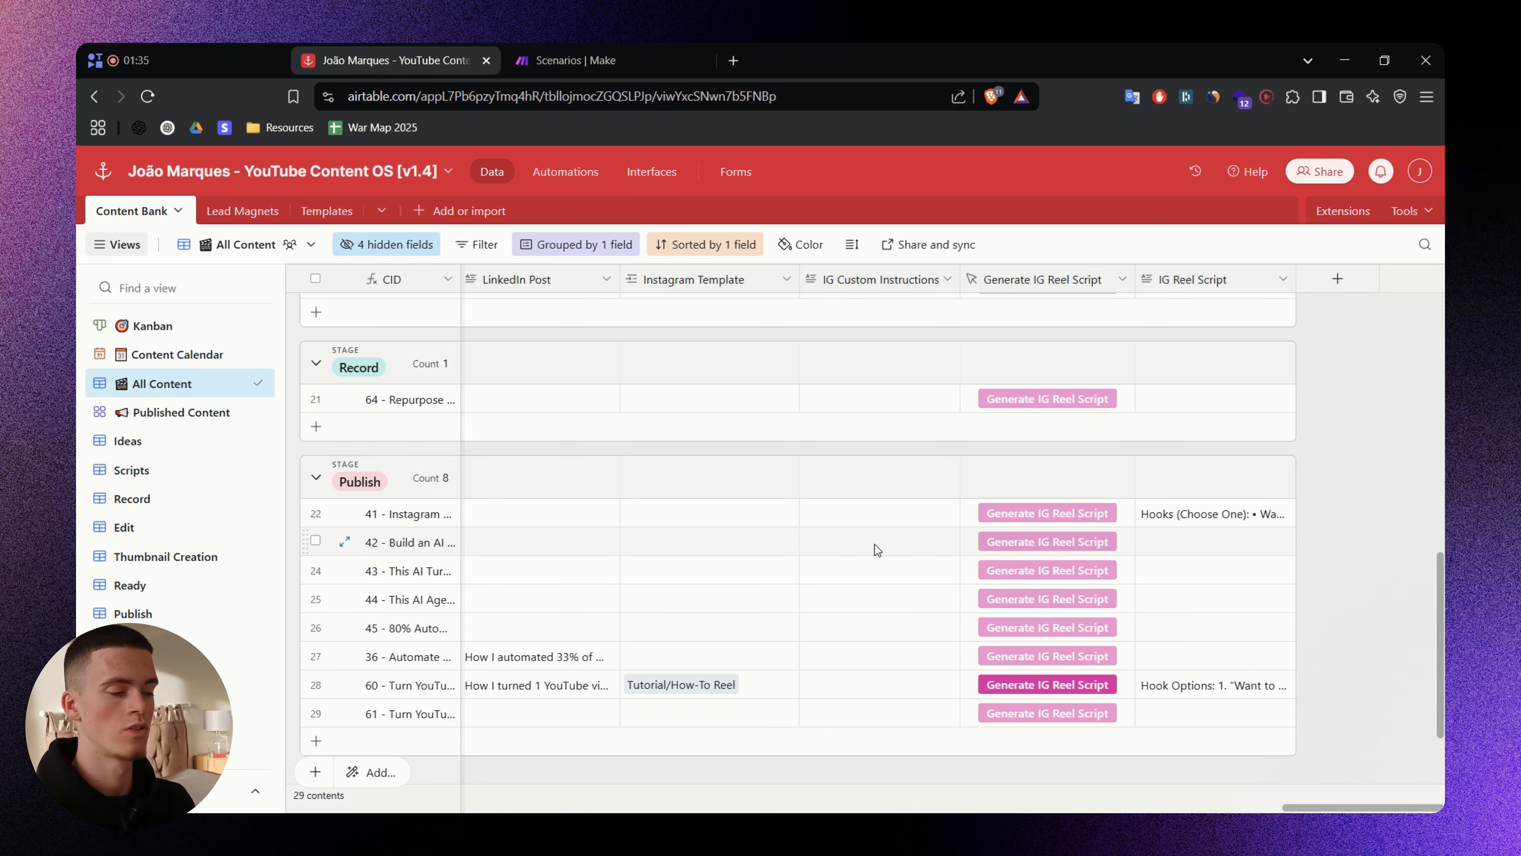
- Switch windows and briefly mark the writing constraints near line 138
key("alt+Tab")
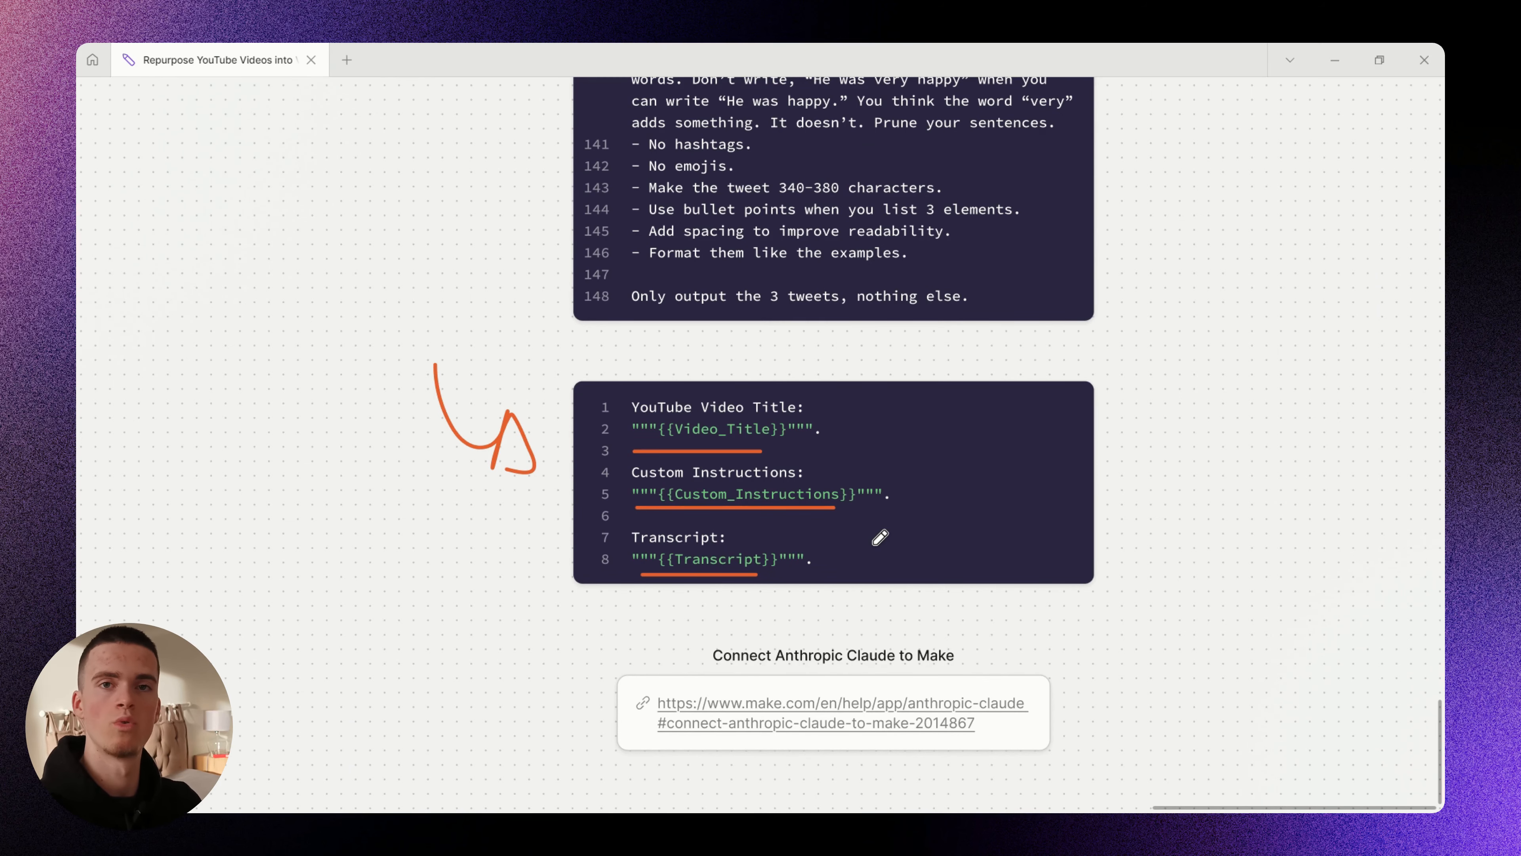
scroll(880, 420, "down", 5)
mouse_move(1077, 244)
left_mouse_down()
mouse_move(961, 276)
mouse_move(992, 315)
left_mouse_up()
scroll(976, 454, "up", 3)
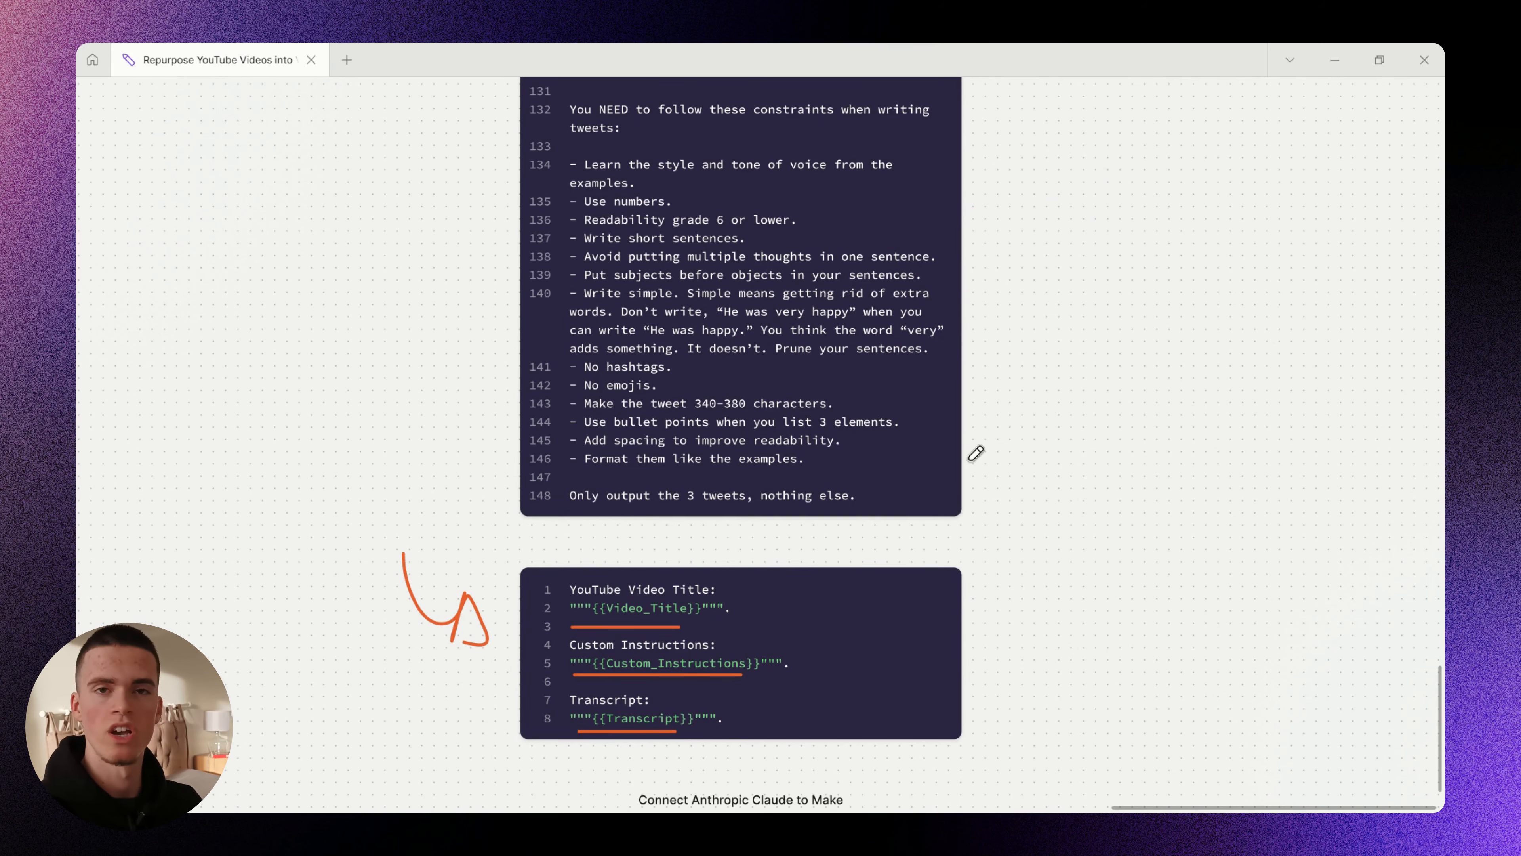
scroll(976, 454, "down", 3)
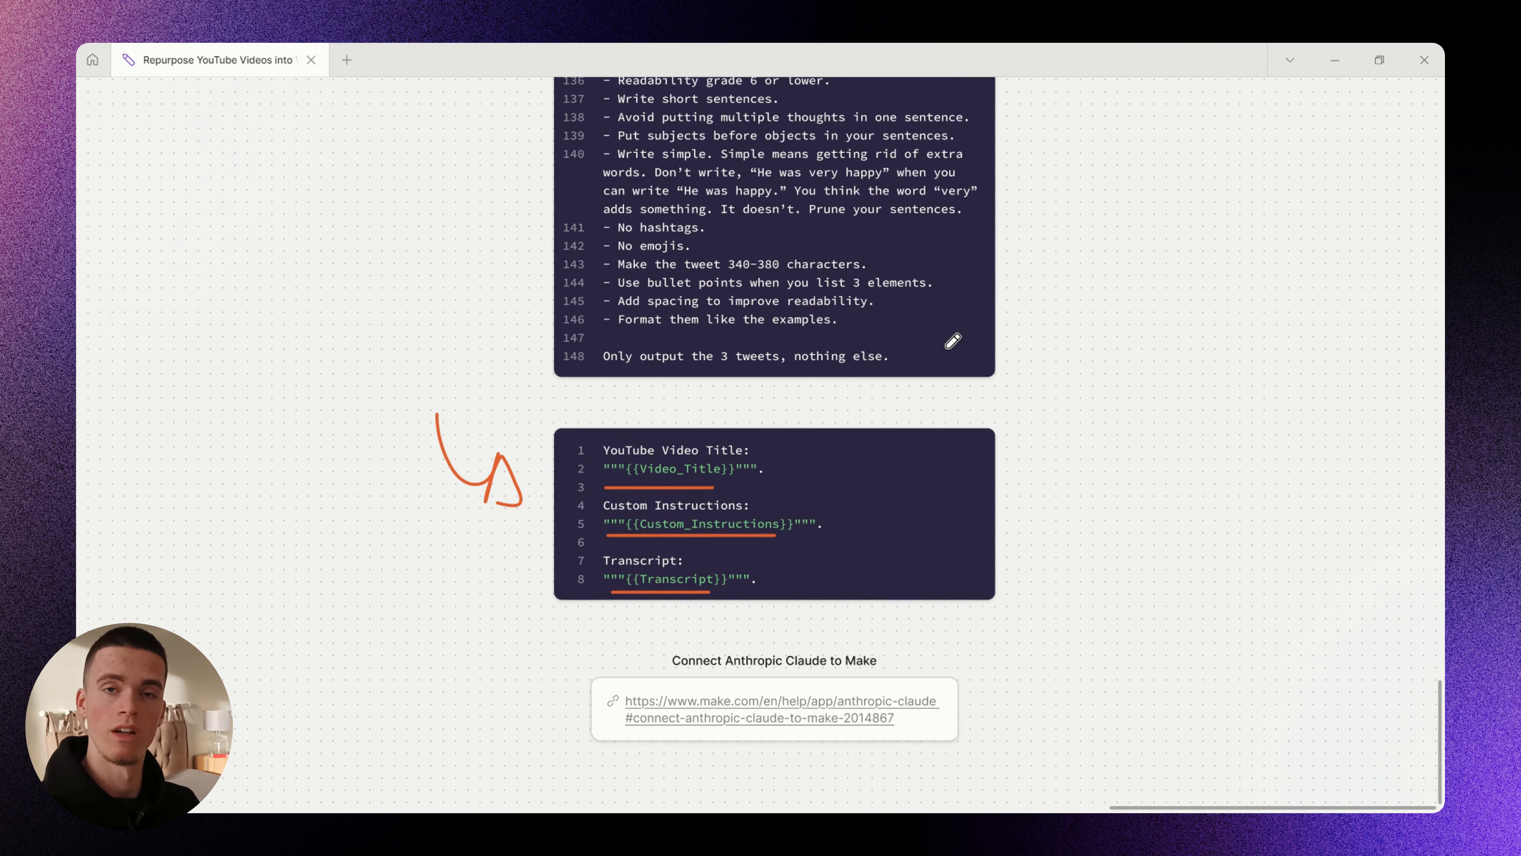
scroll(674, 491, "up", 3)
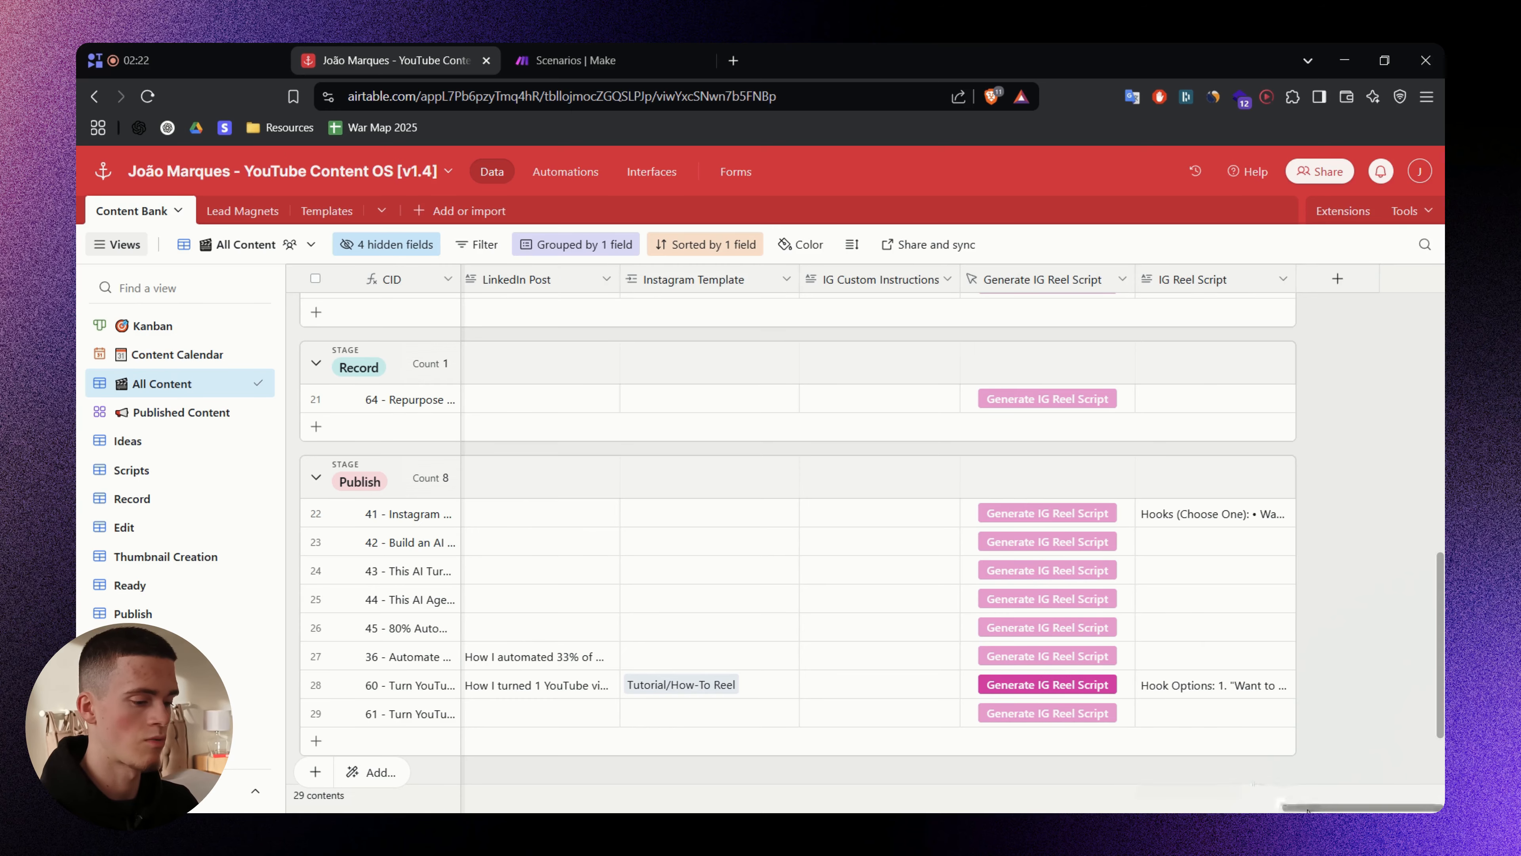
left_click_drag(1311, 807, 1231, 807)
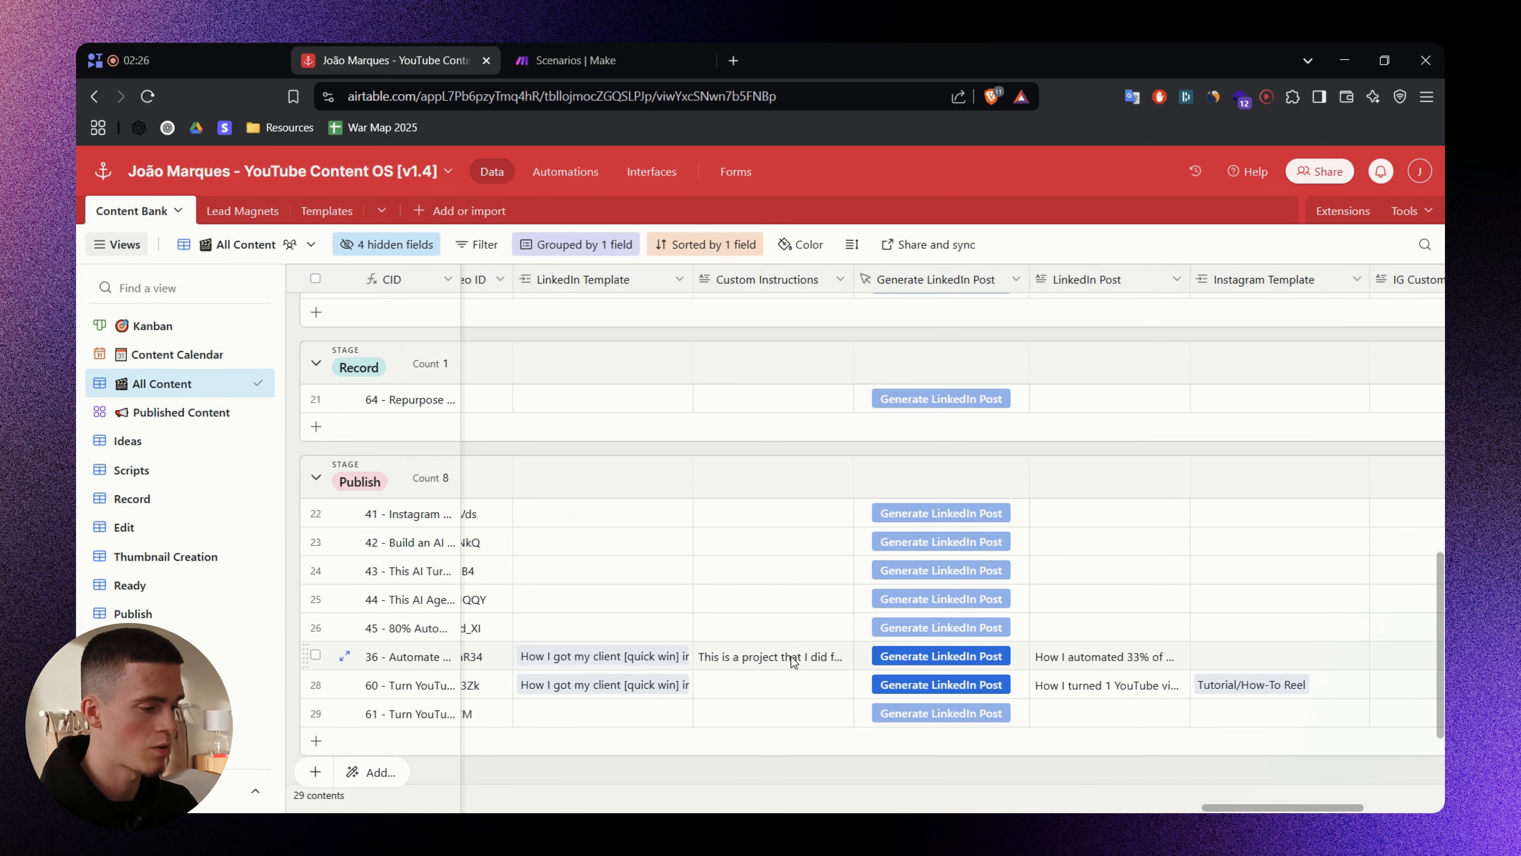
left_click(830, 657)
left_click(846, 657)
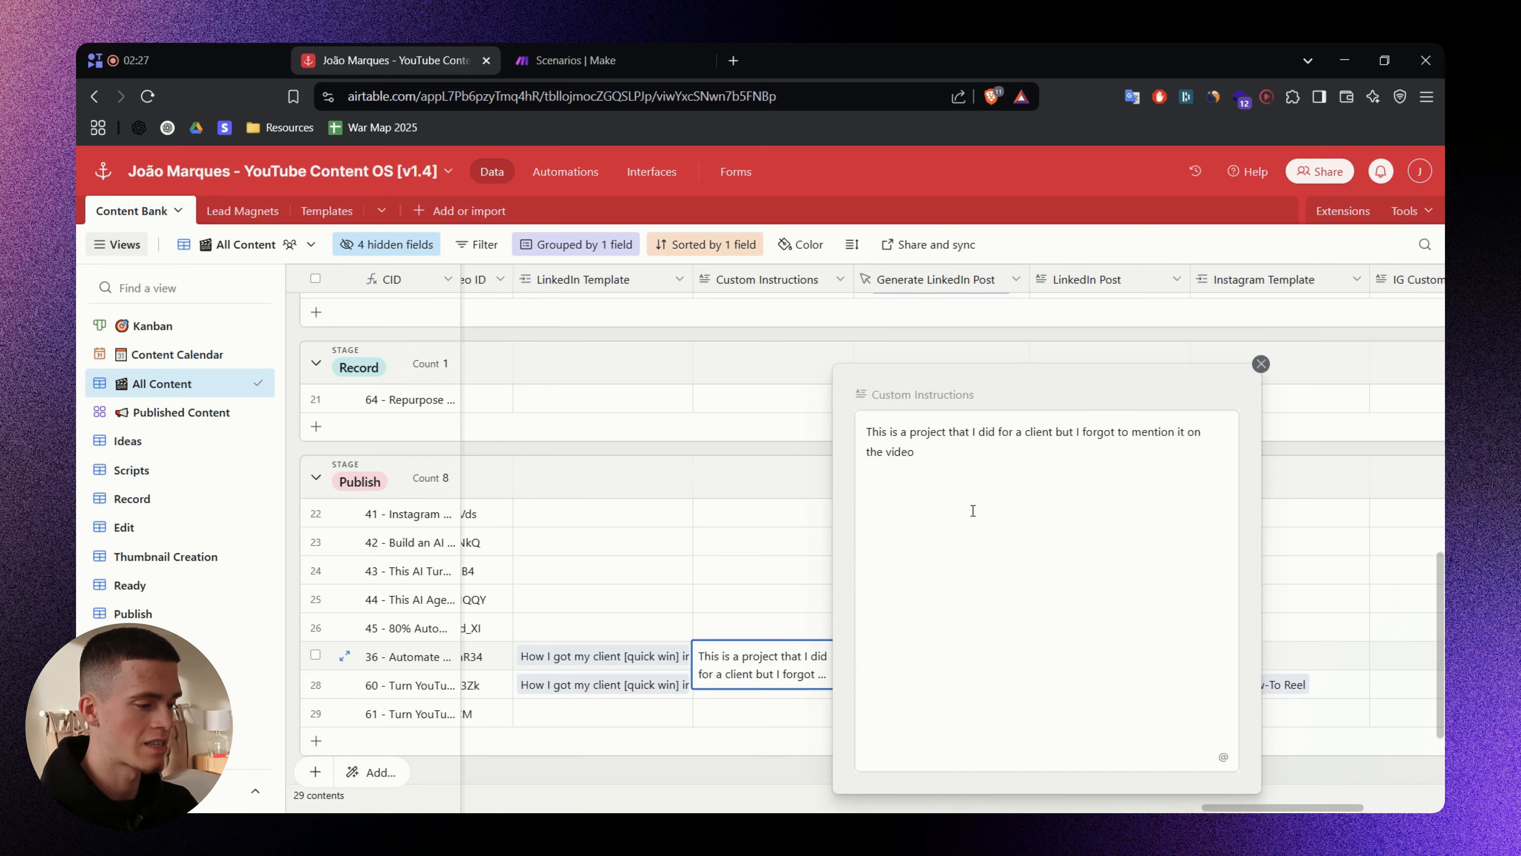
left_click_drag(995, 462, 877, 424)
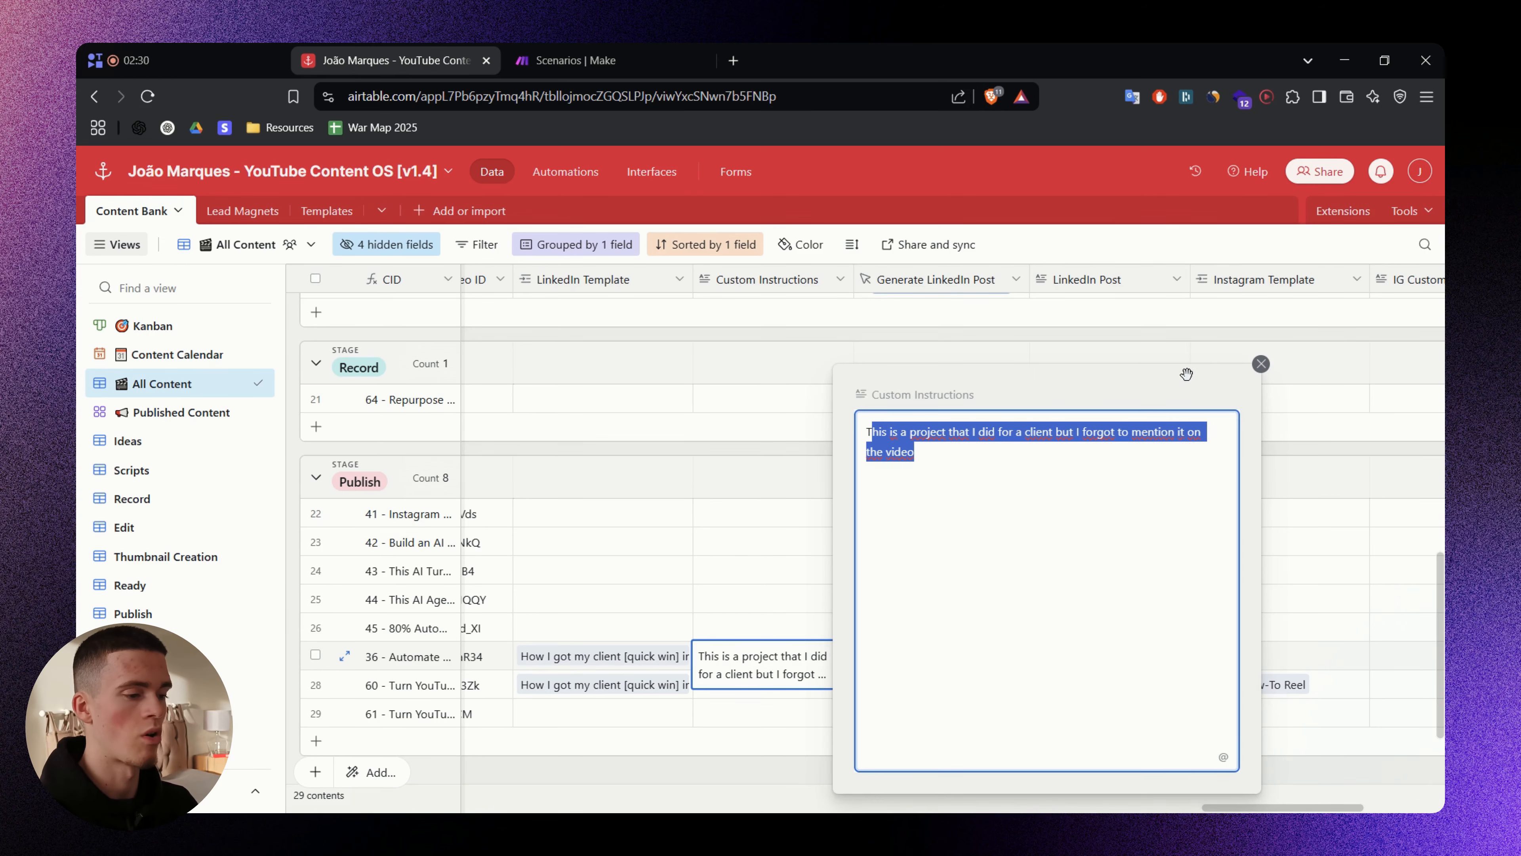
left_click_drag(1156, 374, 628, 254)
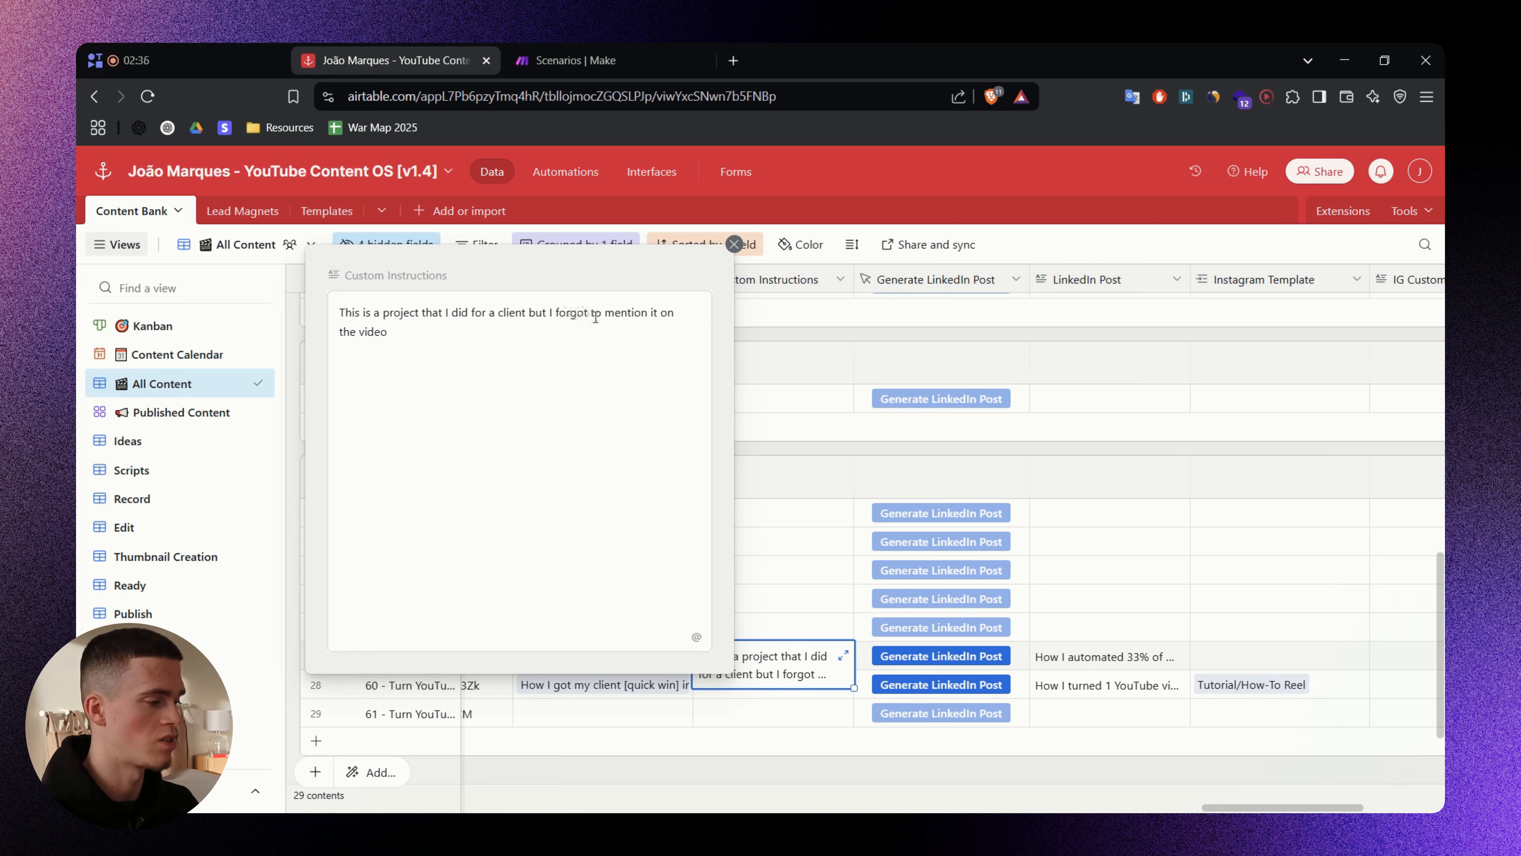
left_click(734, 244)
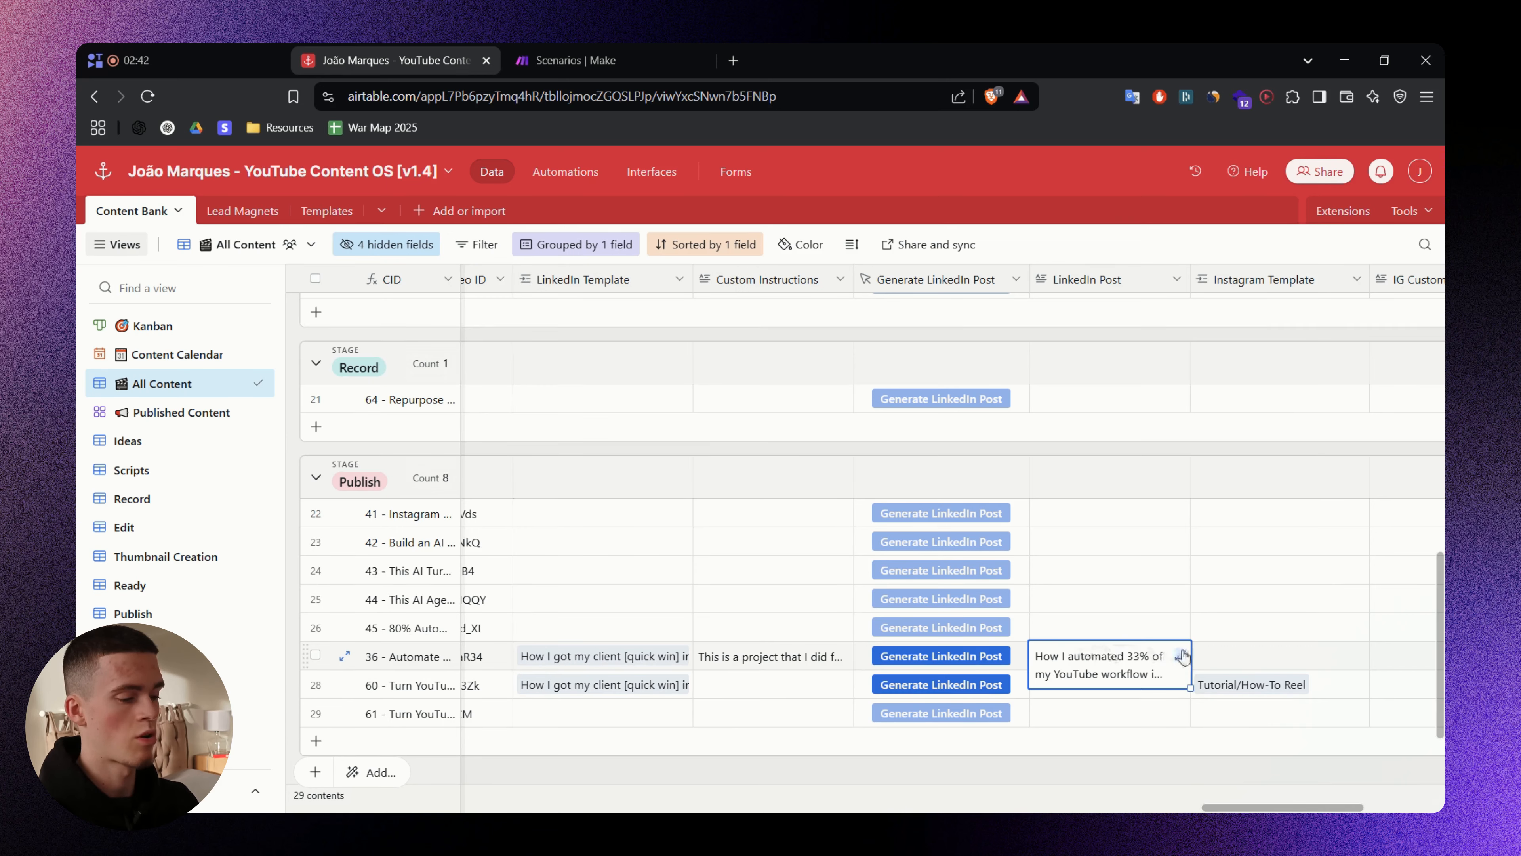
left_click(1177, 655)
scroll(798, 490, "down", 6)
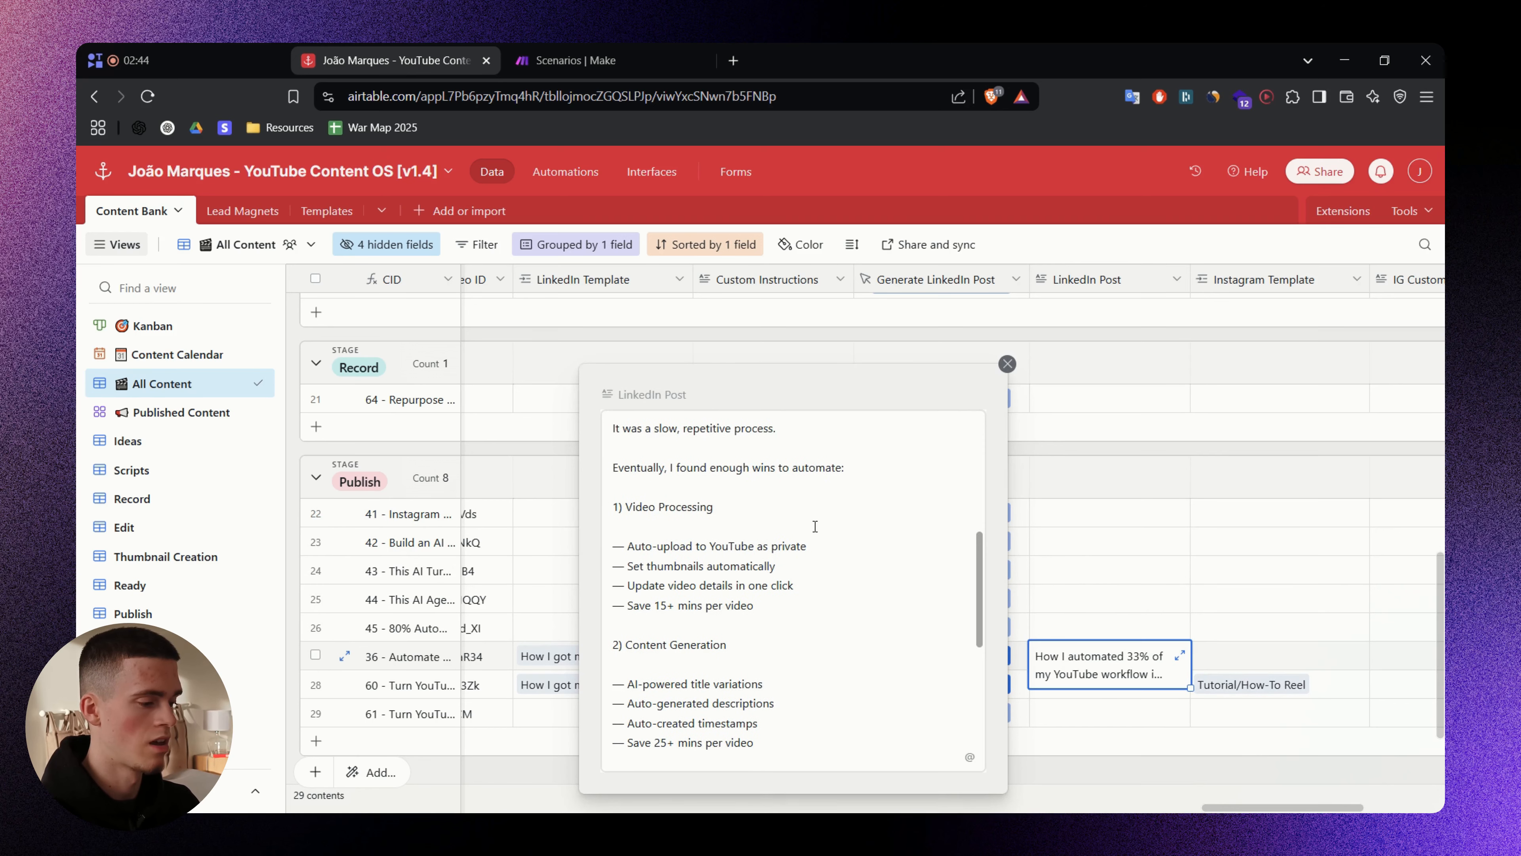
left_click(1007, 363)
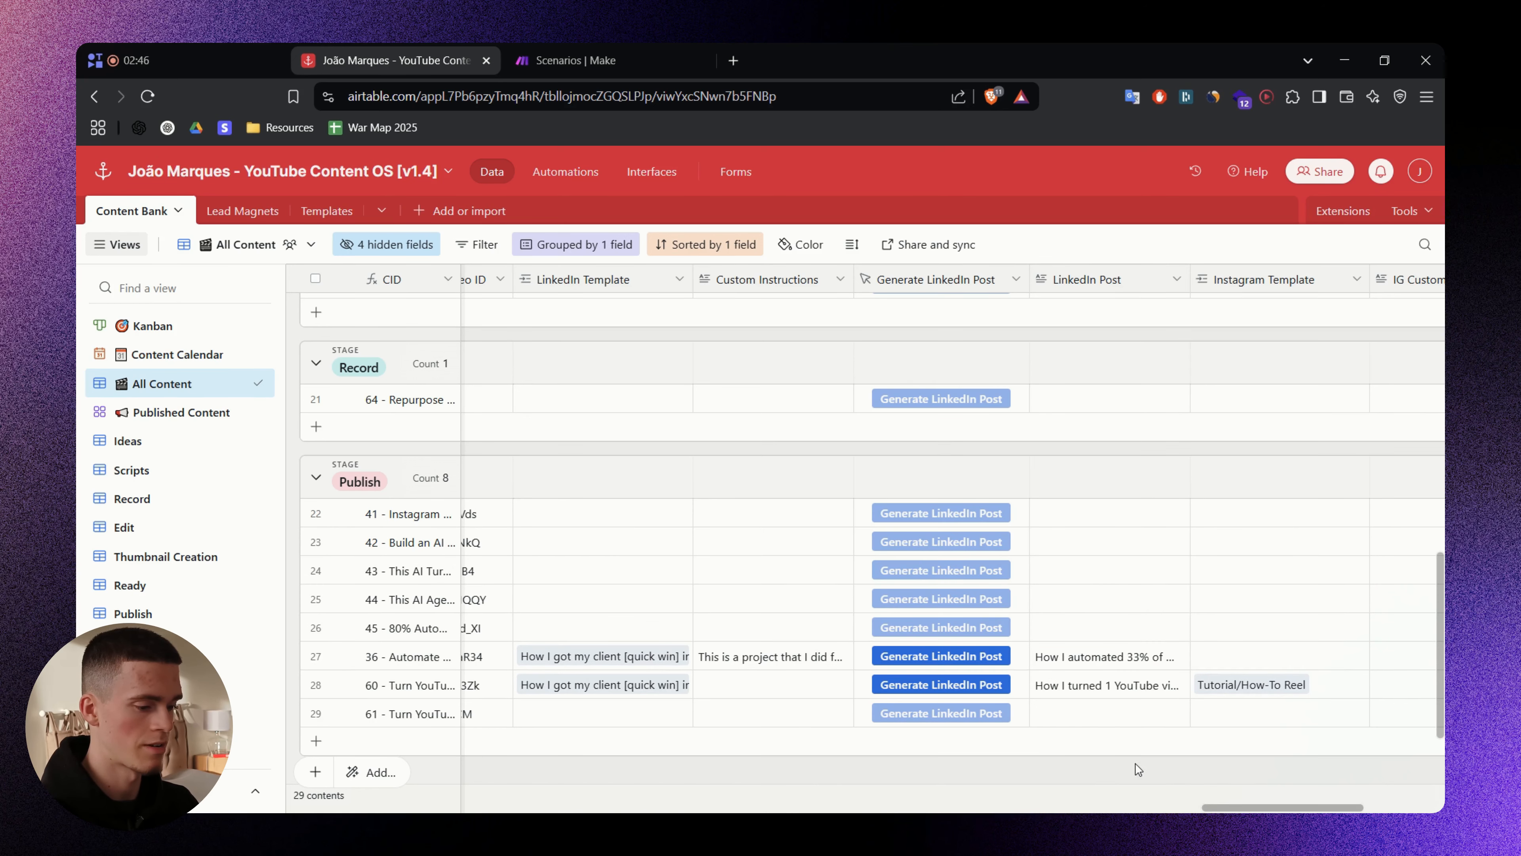
left_click_drag(1285, 807, 1365, 800)
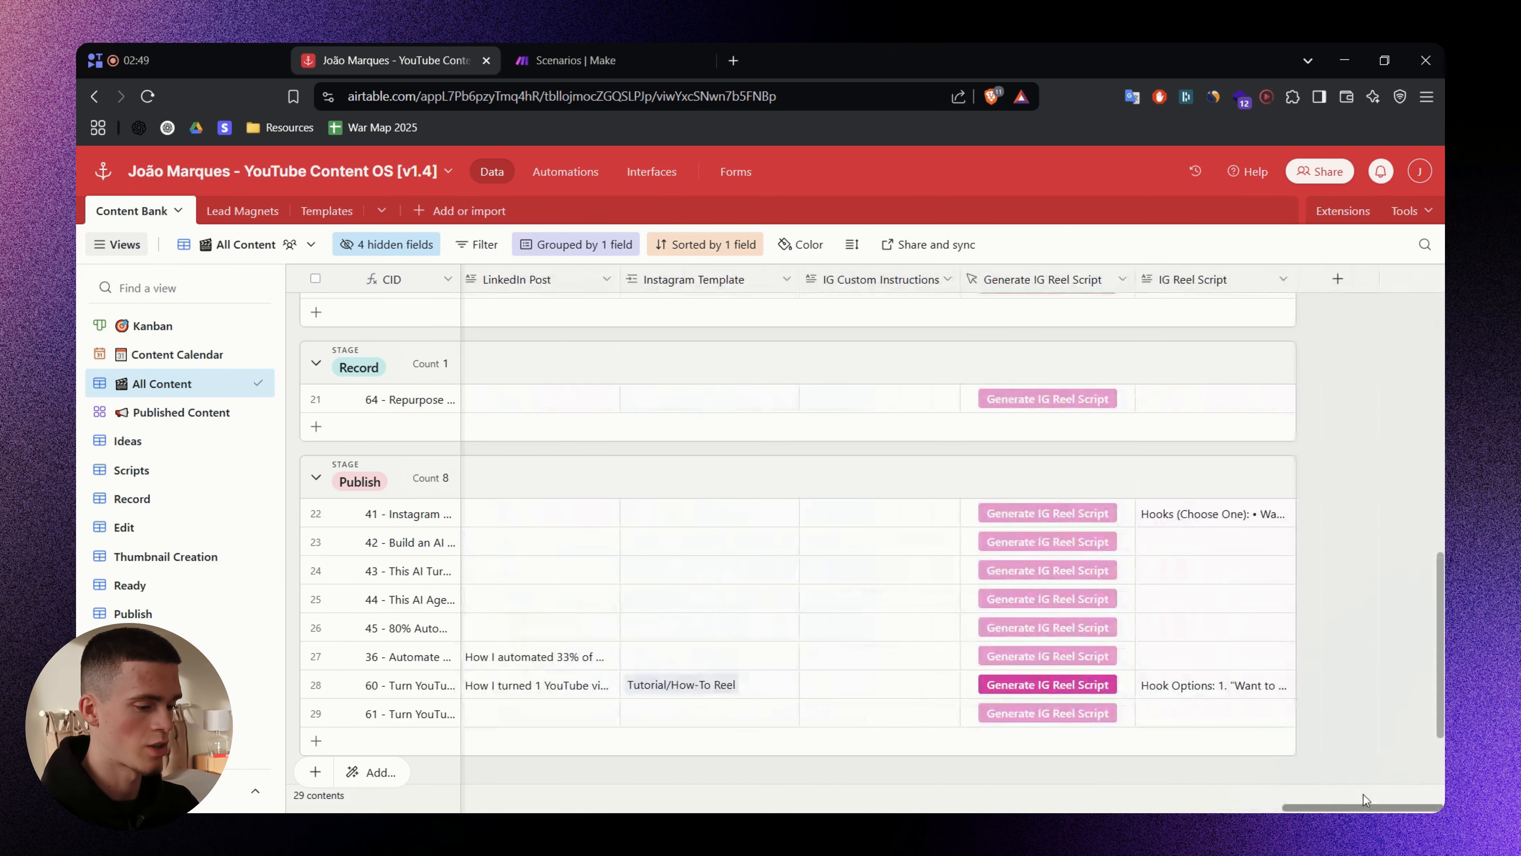
- Create a Long text field named 'X Custom Instructions' beside IG Reel Script
left_click(1323, 280)
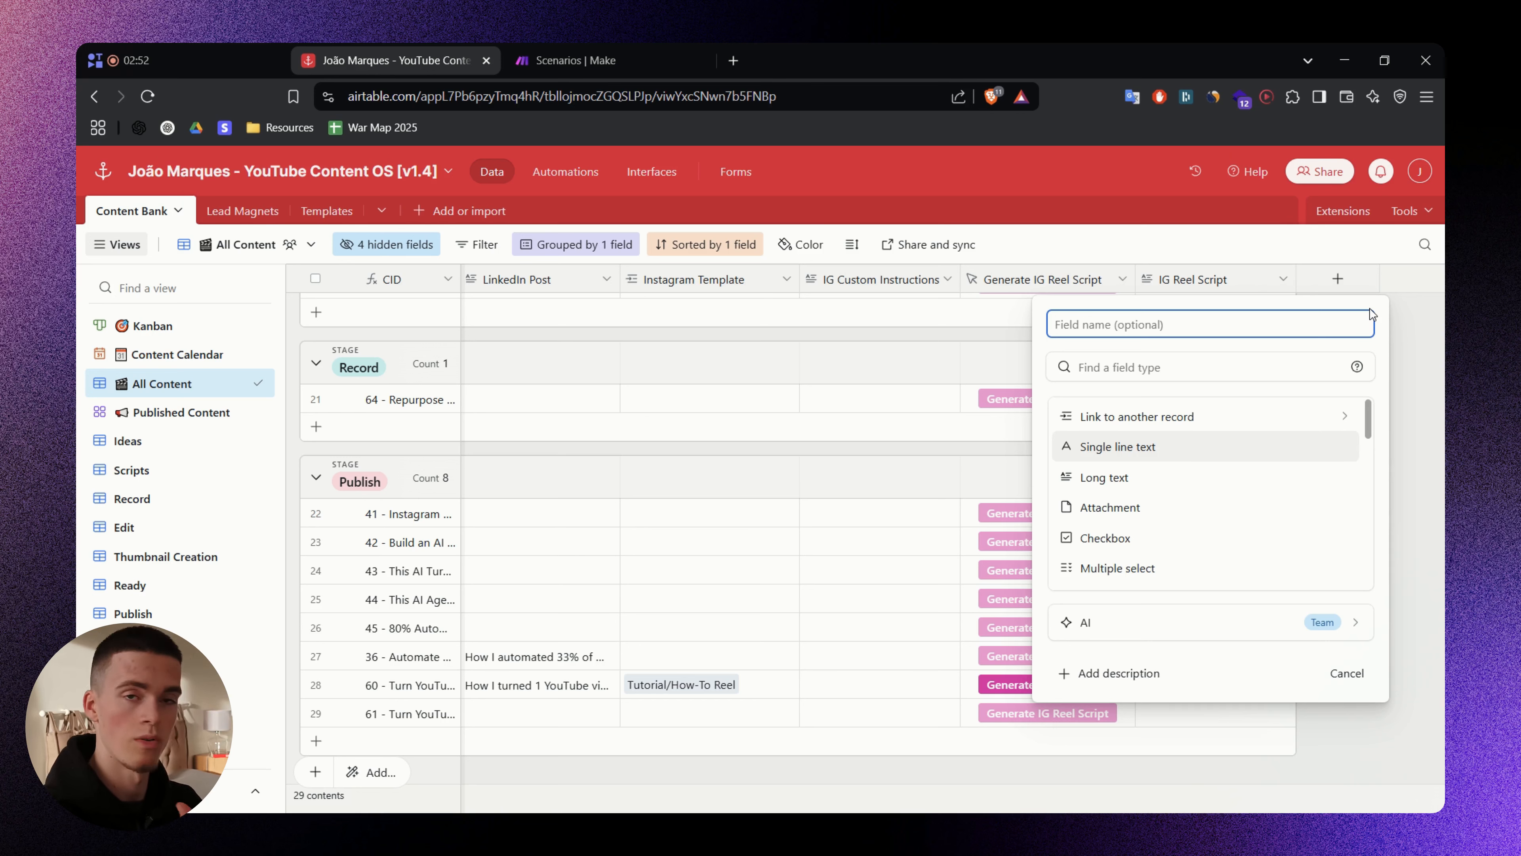
type("X")
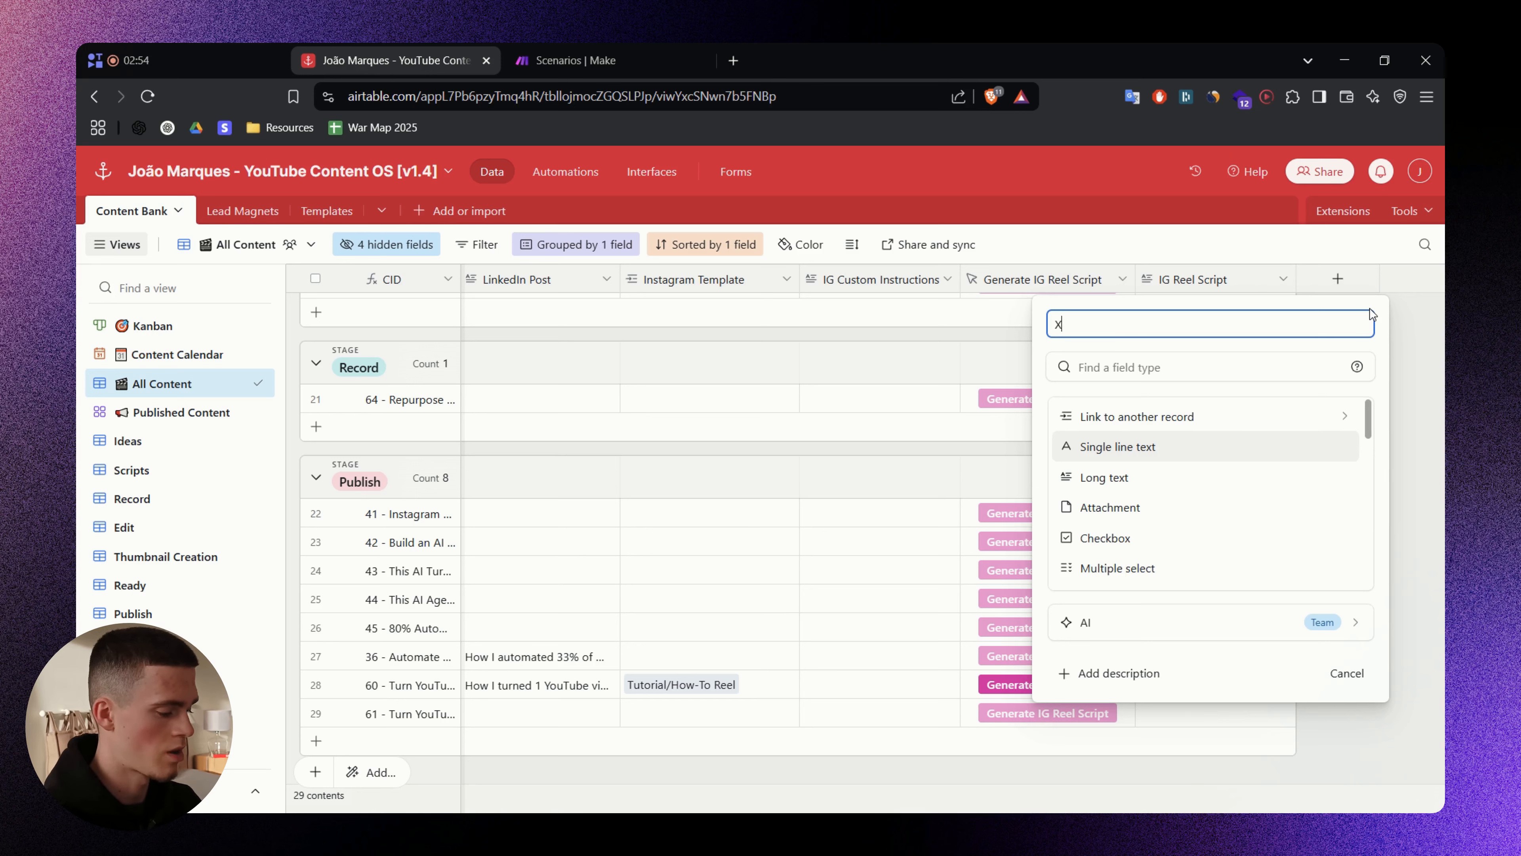
type(" Custom Ins")
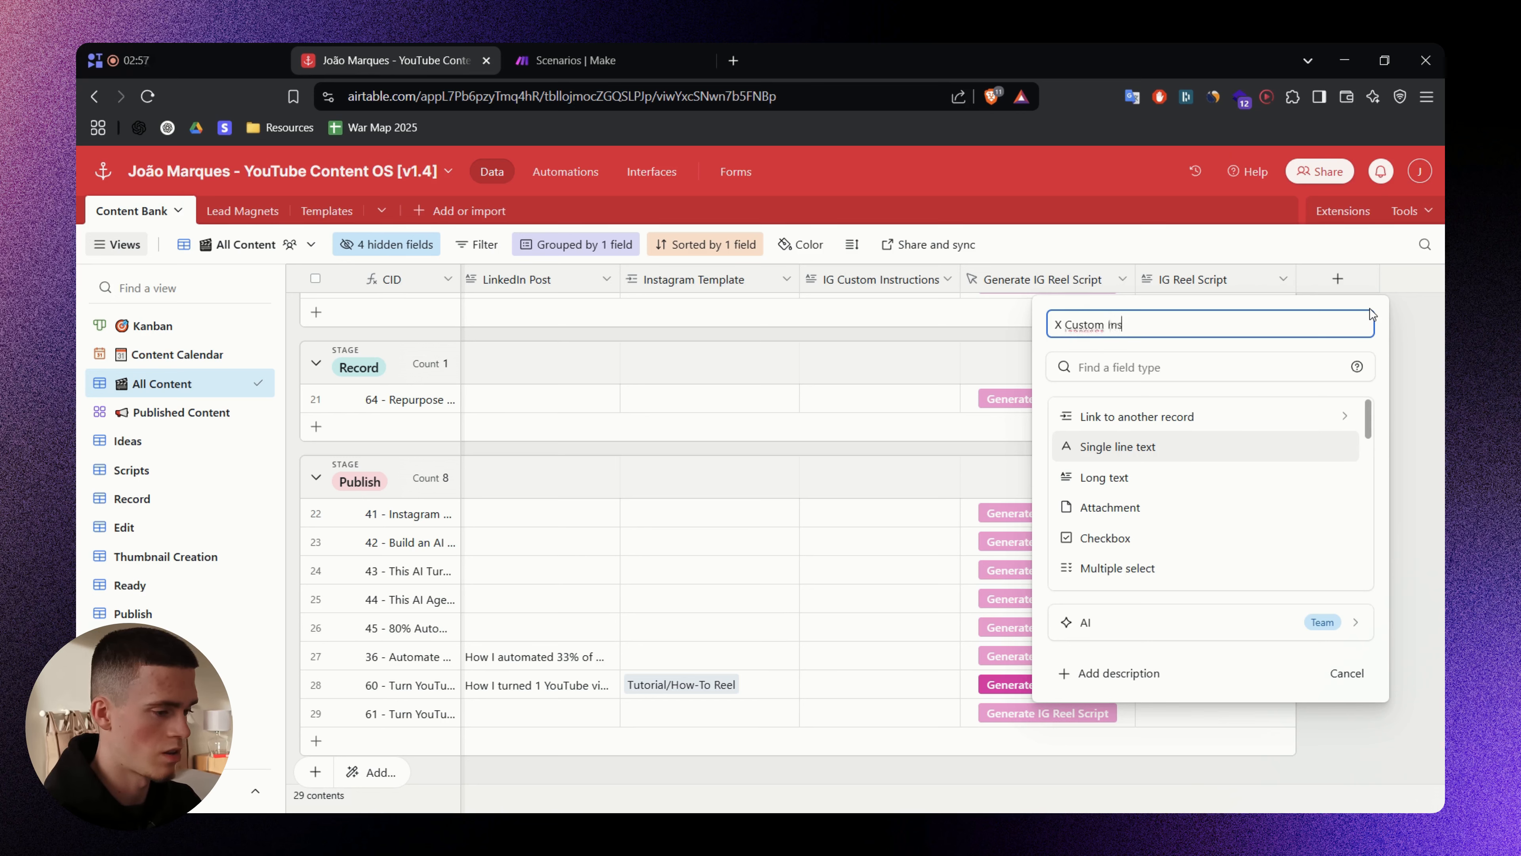
type("truc")
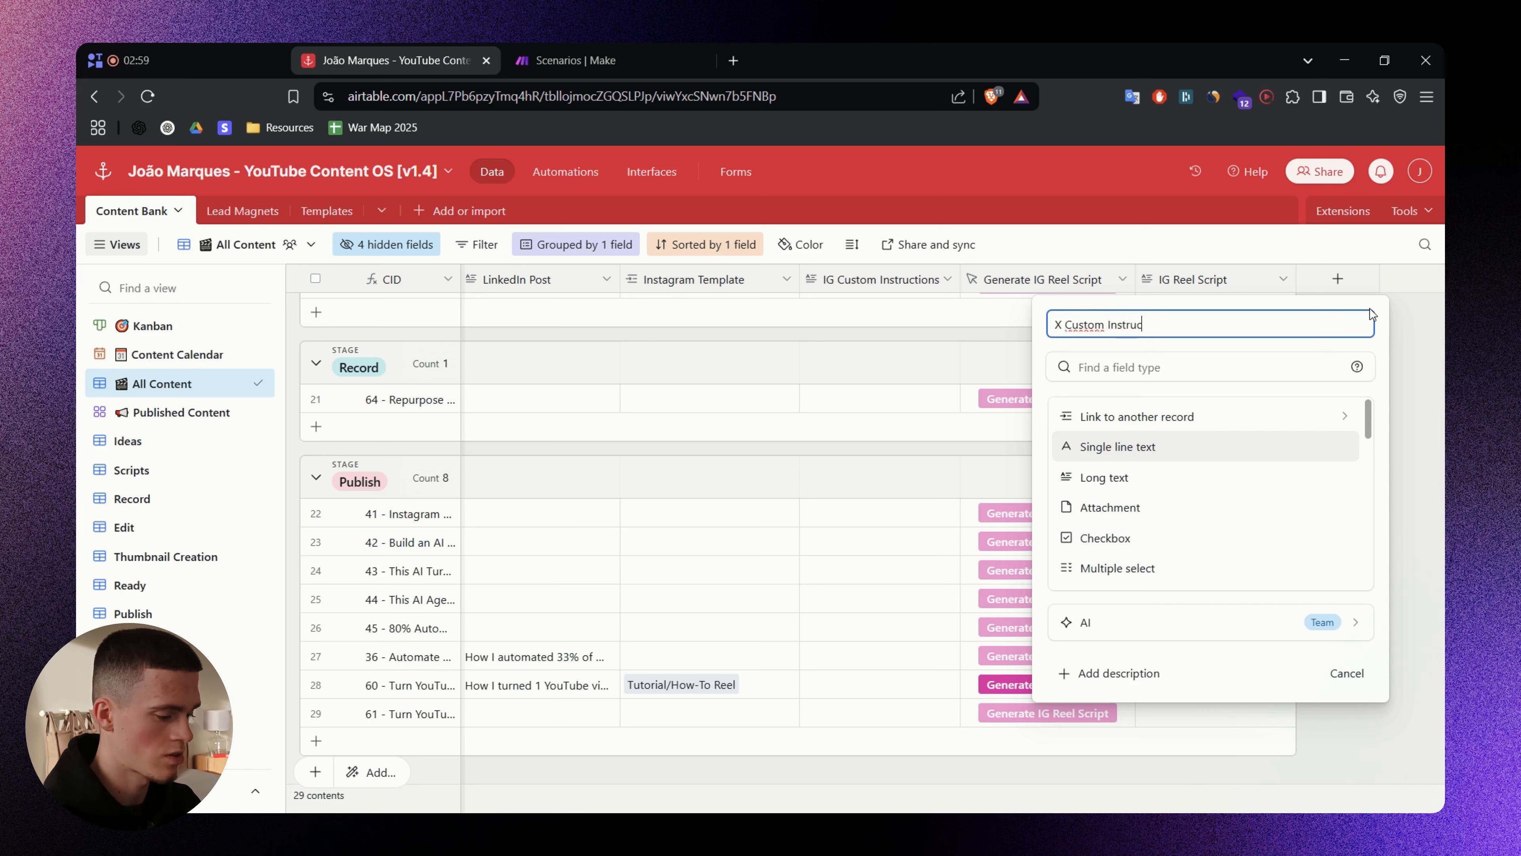
type("tions")
left_click(1264, 368)
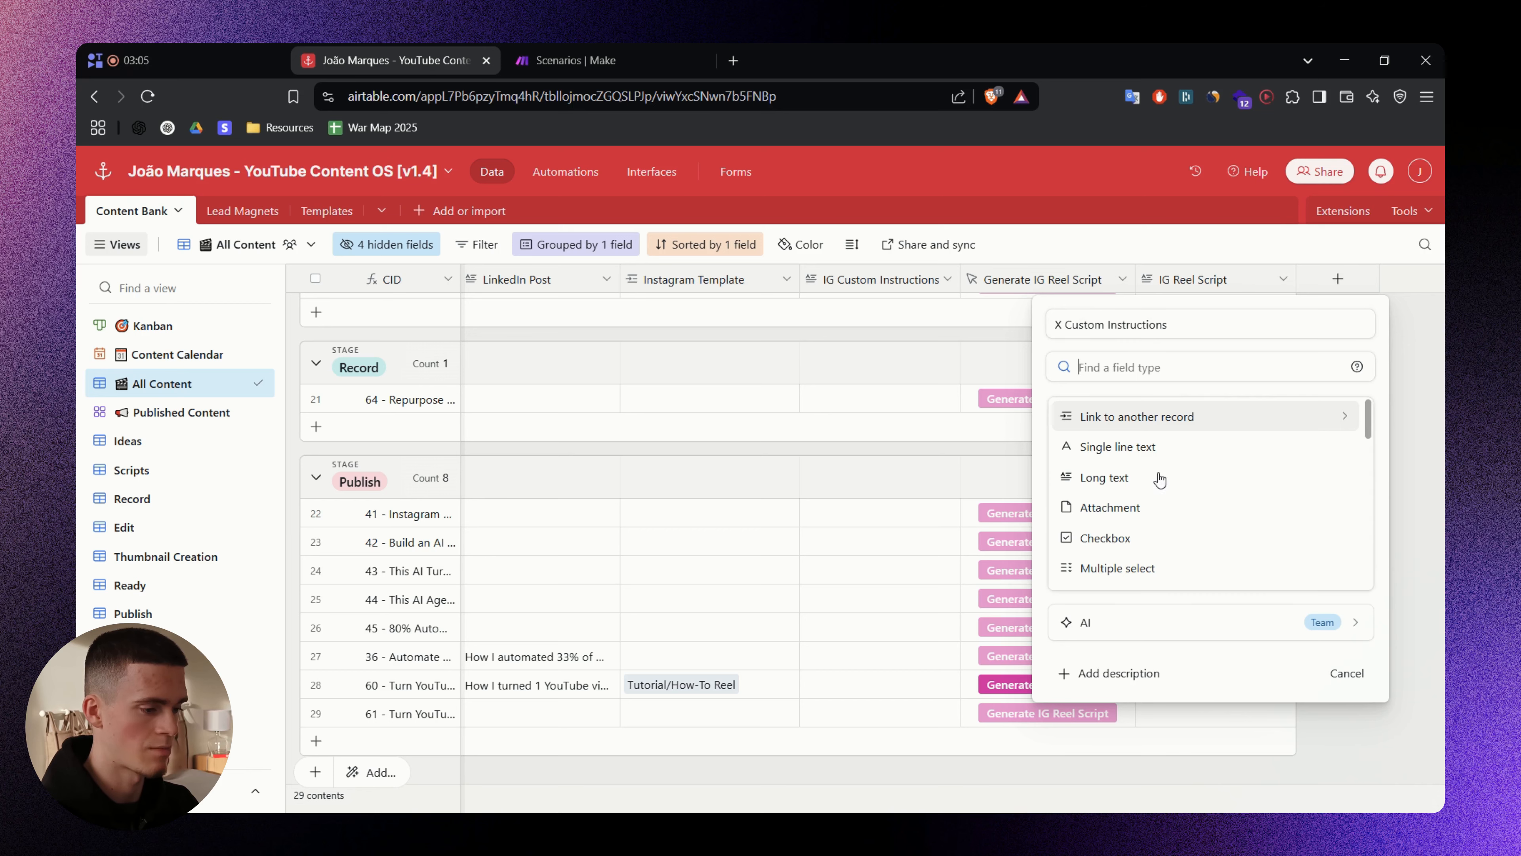
left_click(1126, 478)
left_click(1328, 510)
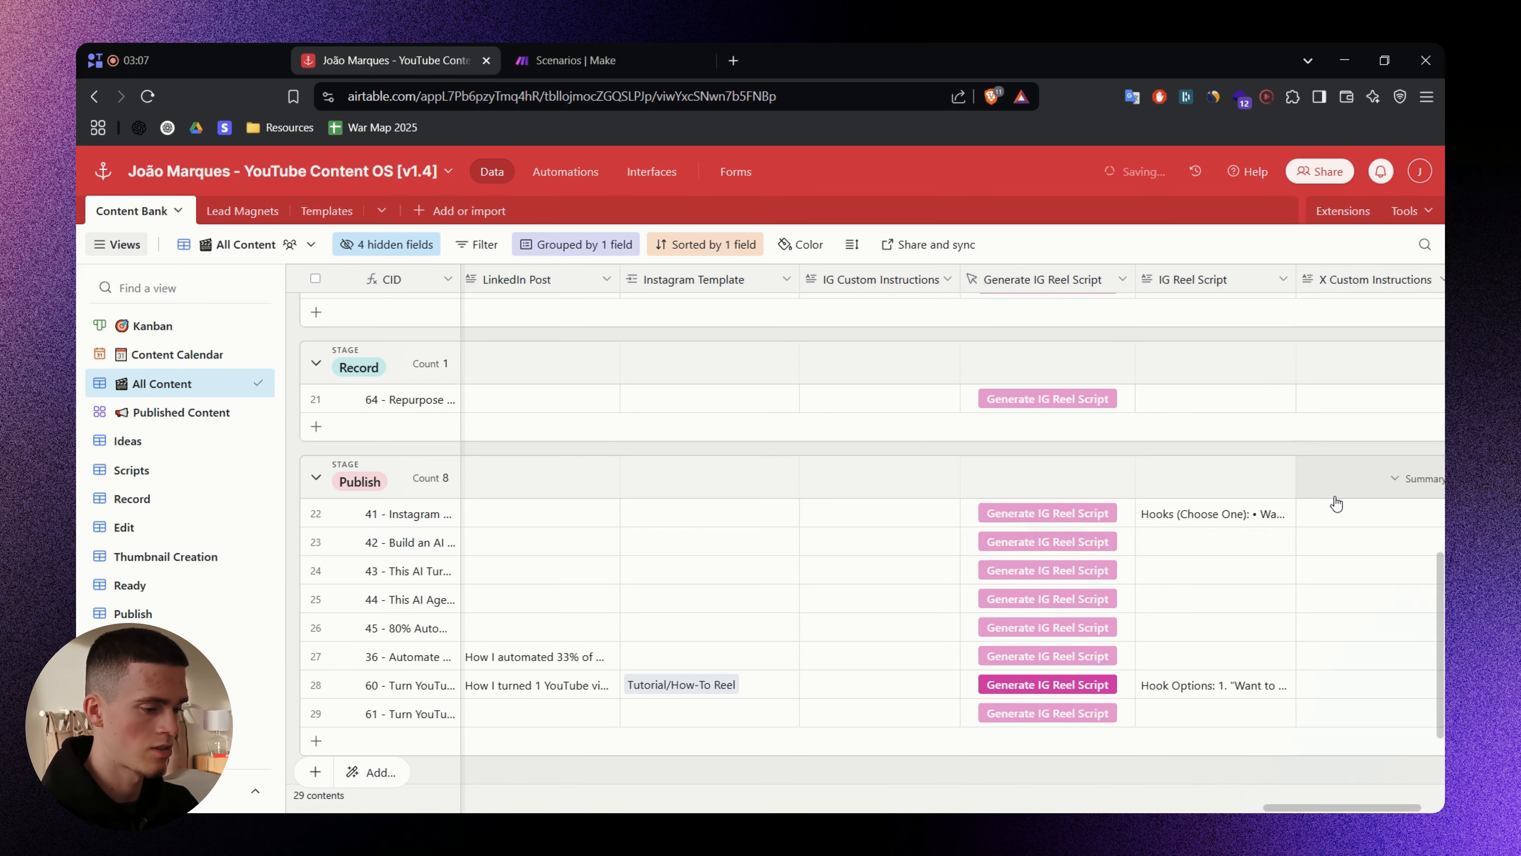
- Pan the FigJam board up past the flow diagram to the planned changes section
scroll(1383, 808, "right", 3)
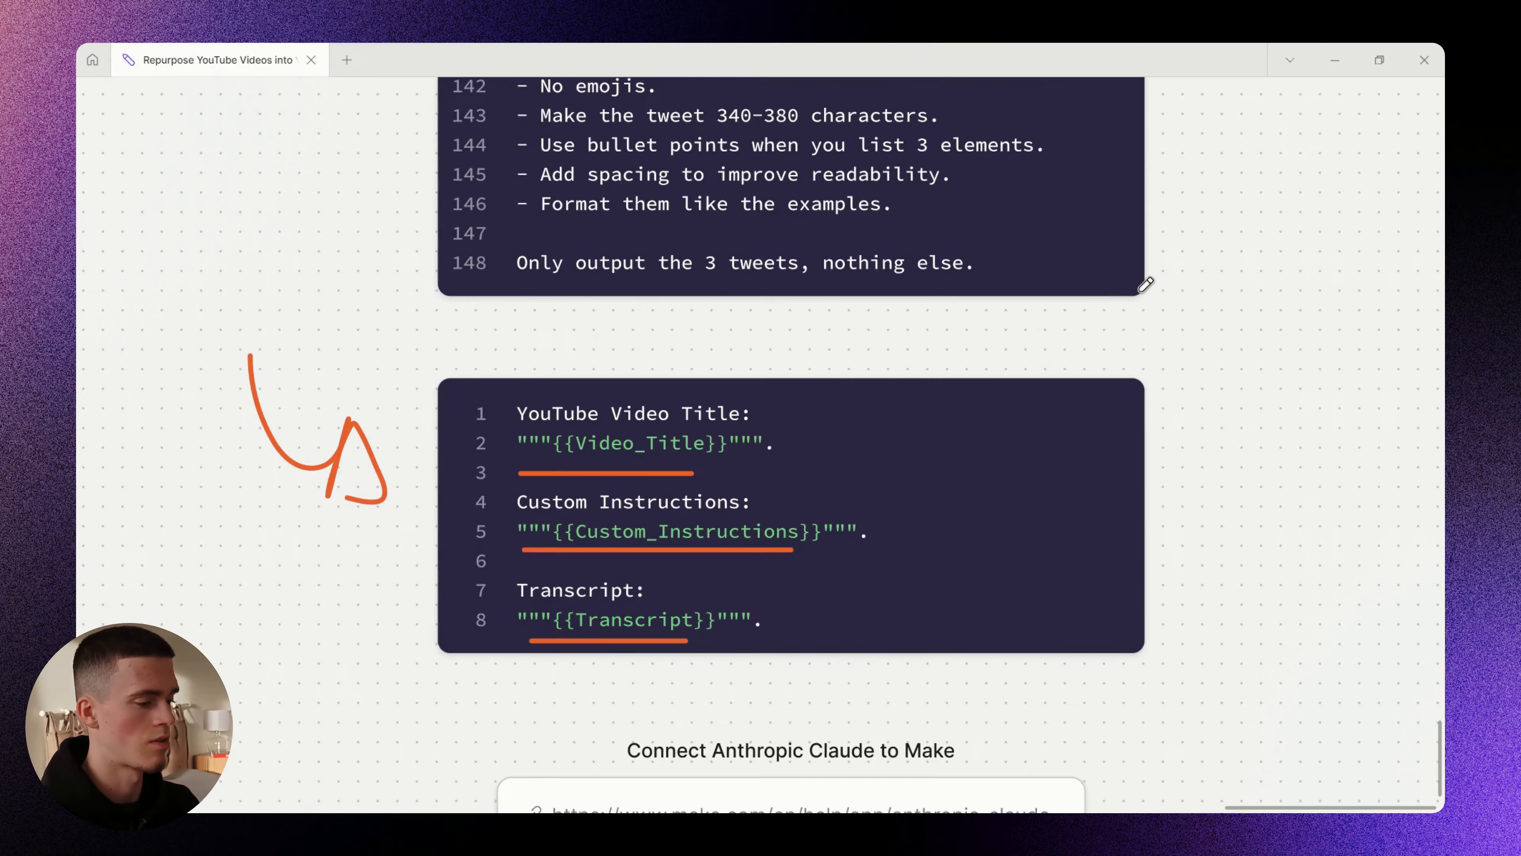
scroll(1017, 438, "down", 5)
left_click_drag(635, 150, 727, 551)
left_click_drag(713, 210, 759, 551)
scroll(859, 200, "up", 6)
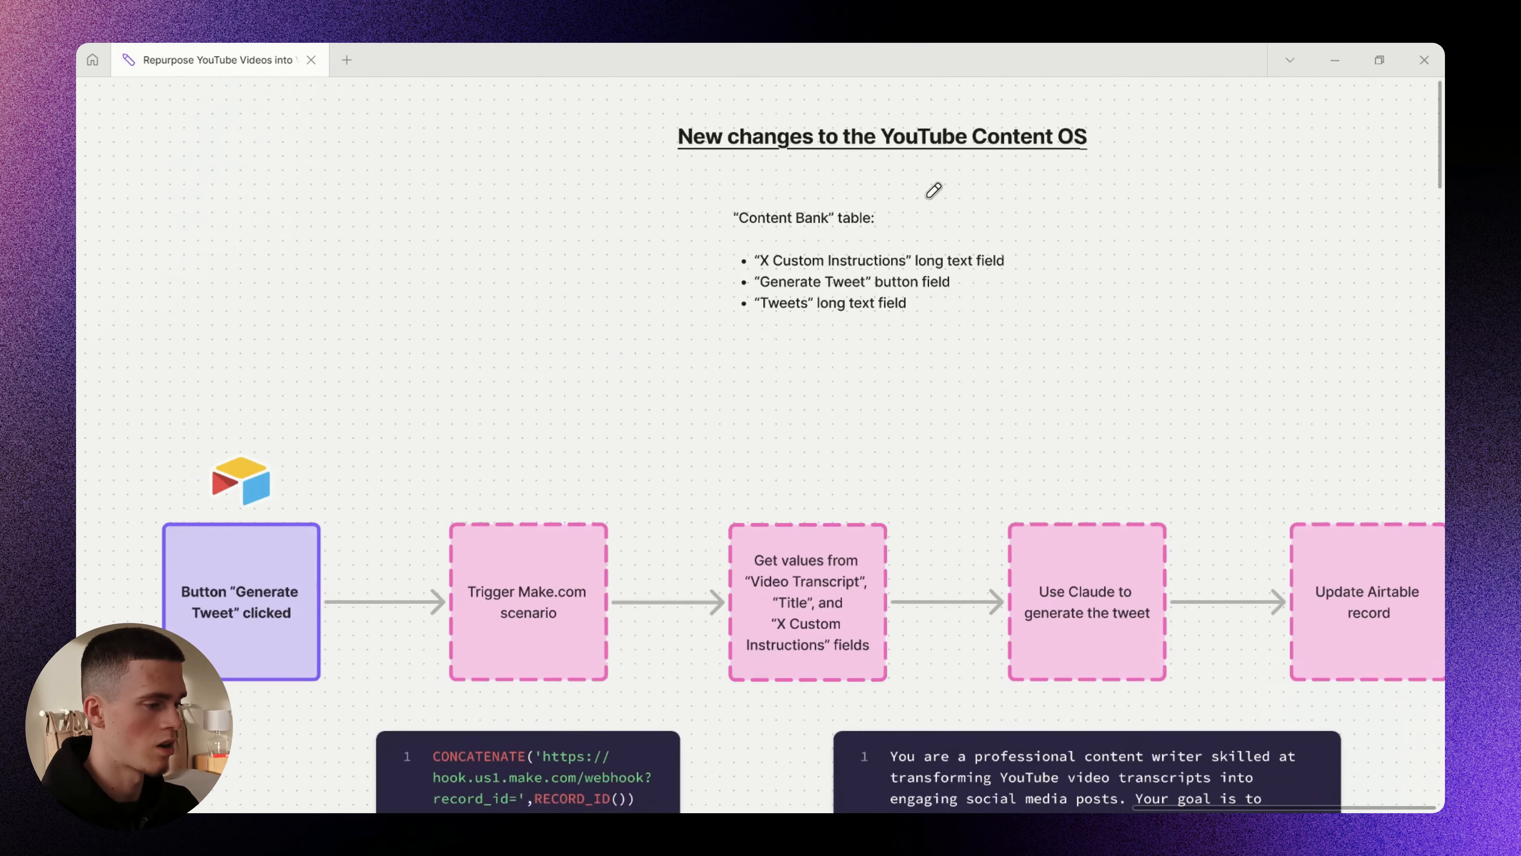
- Laser-mark the 'New changes' heading and the X Custom Instructions, Generate Tweet and Tweets entries
mouse_move(792, 176)
left_mouse_down()
mouse_move(690, 190)
mouse_move(895, 186)
left_mouse_up()
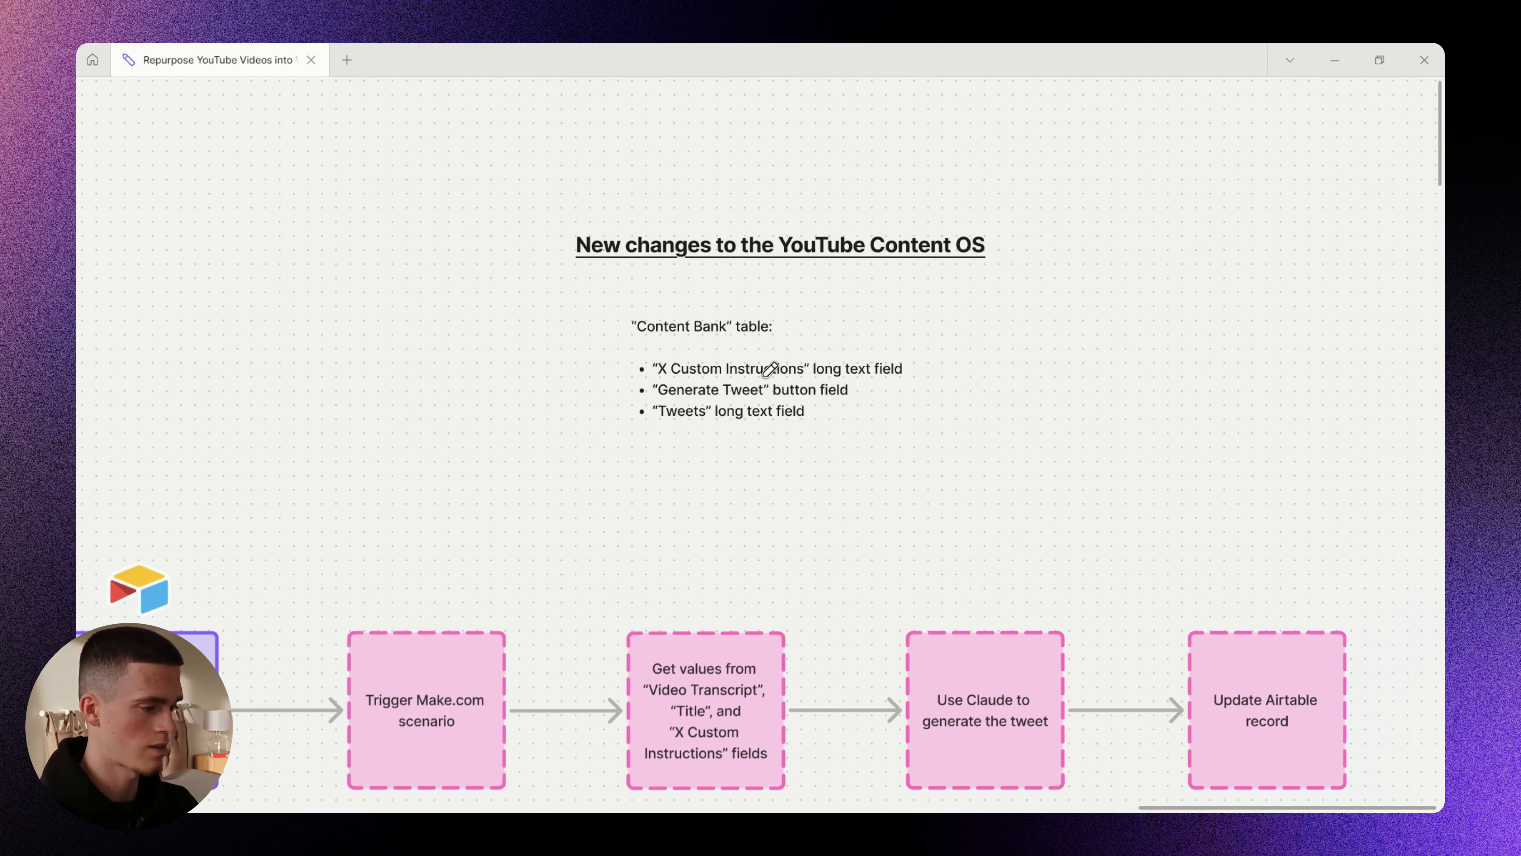
scroll(728, 354, "up", 5)
left_click_drag(576, 454, 897, 456)
left_click_drag(1021, 476, 984, 495)
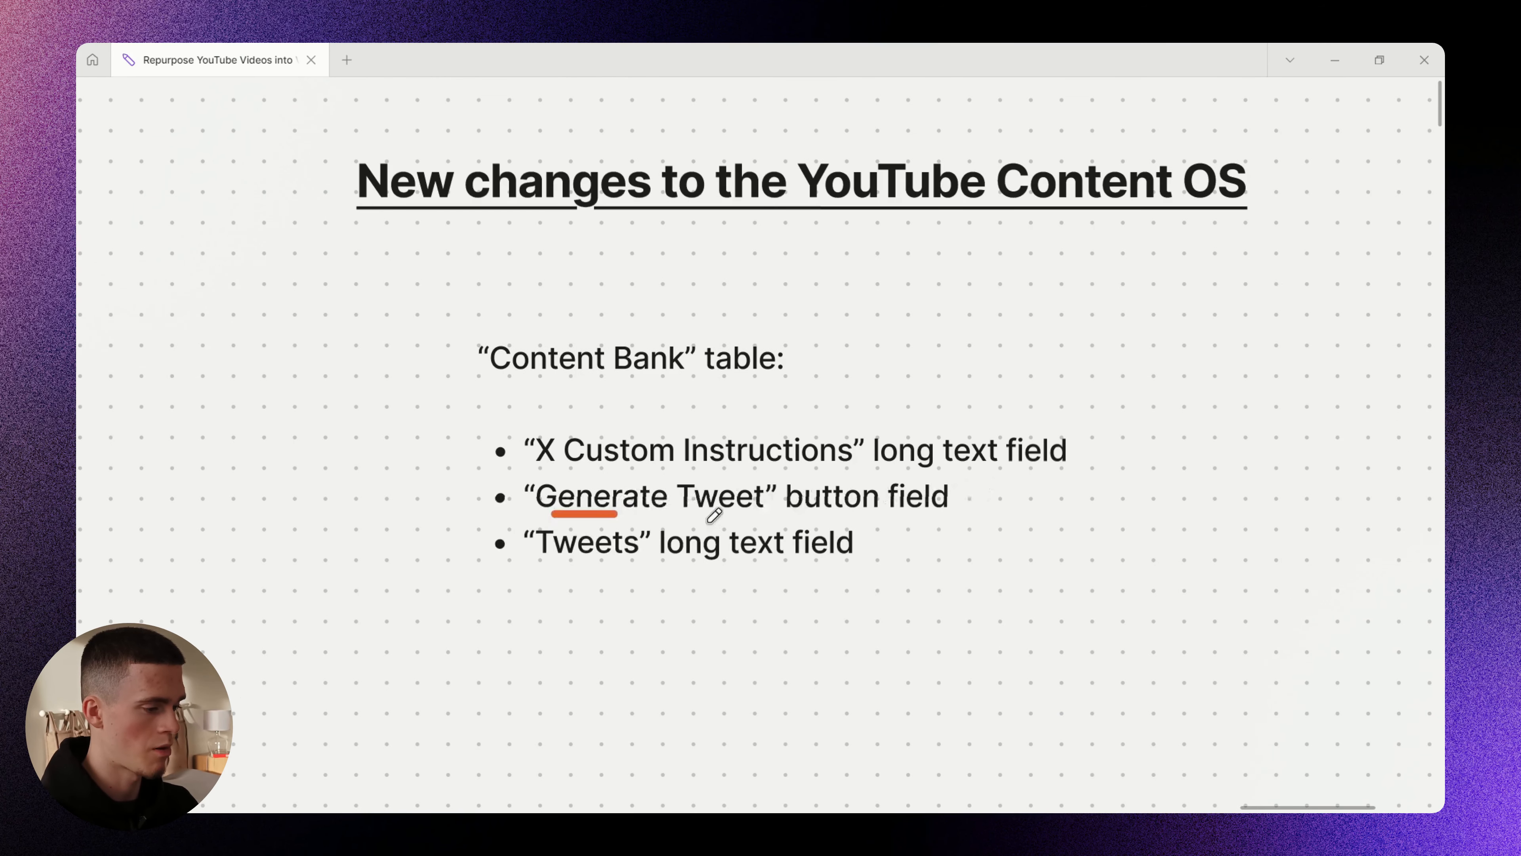
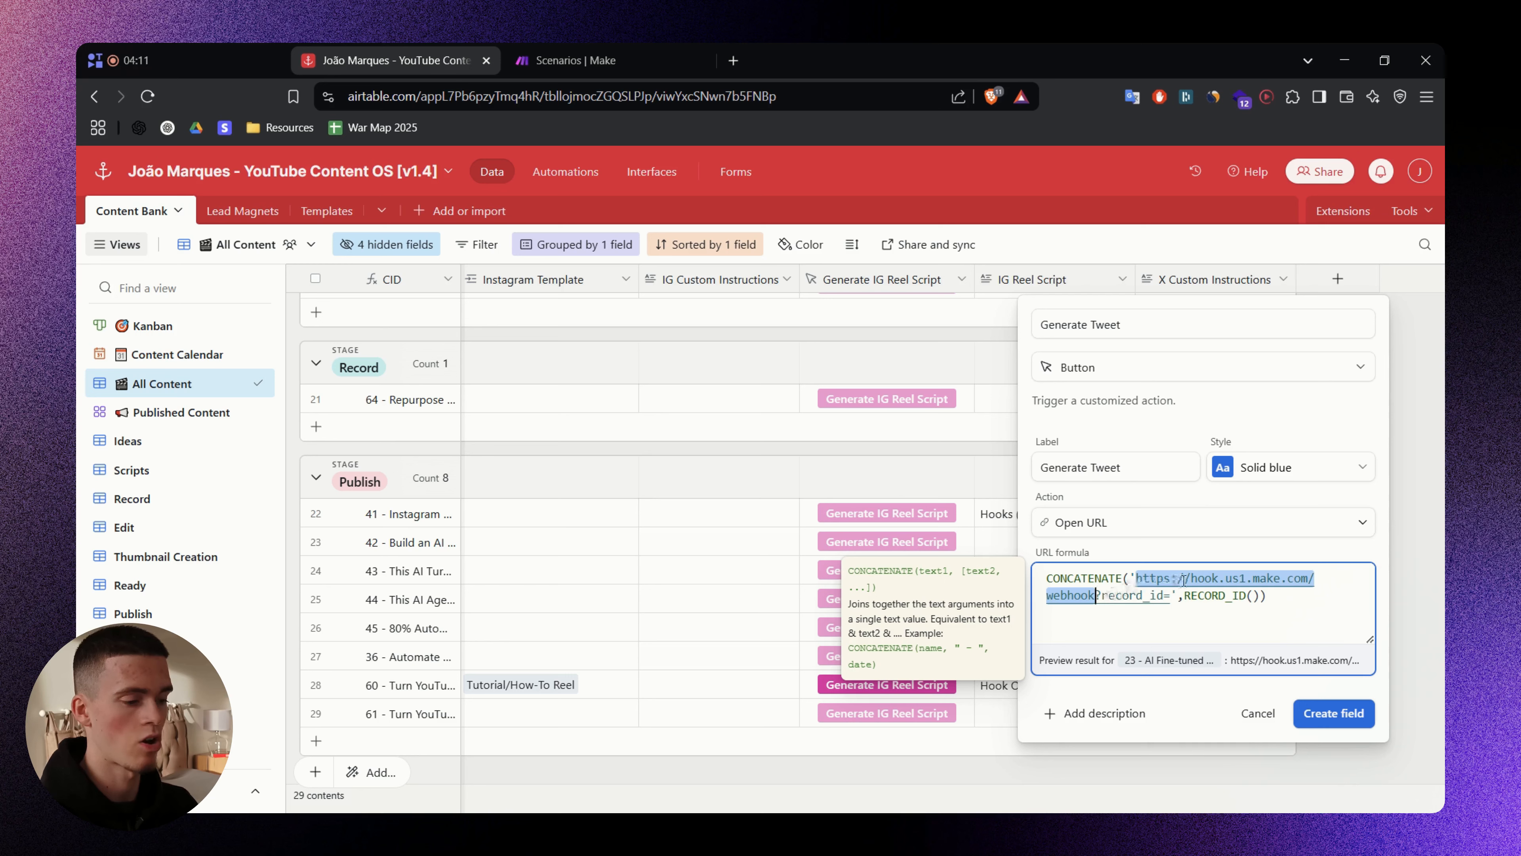
- Create the Generate Tweet button field with its CONCATENATE webhook URL formula using RECORD_ID()
left_click(1341, 720)
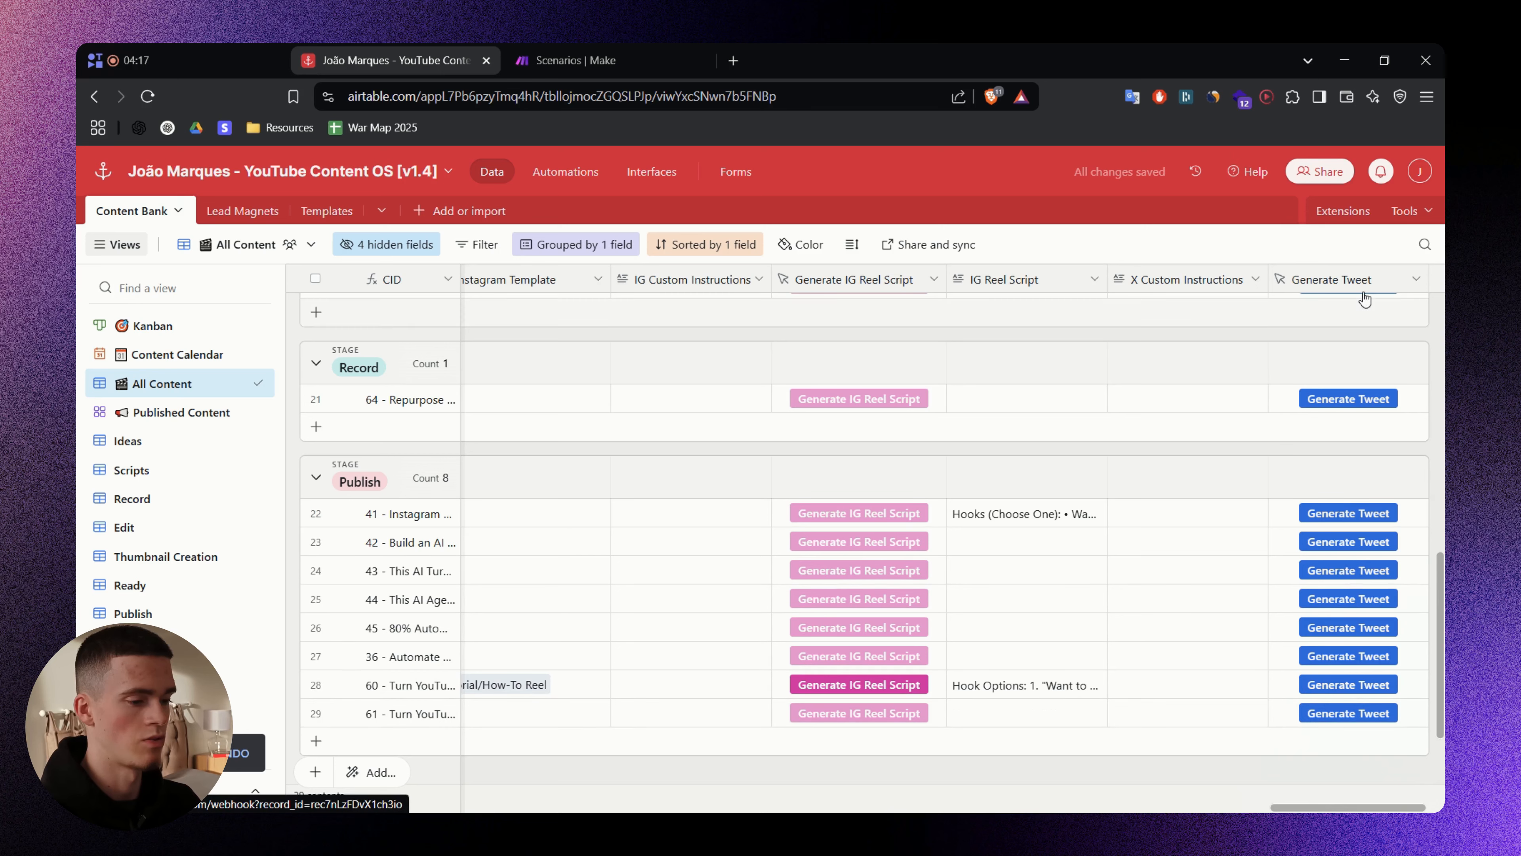
- Review the Generate Tweet field's URL formula and close the editor without changes
right_click(1310, 286)
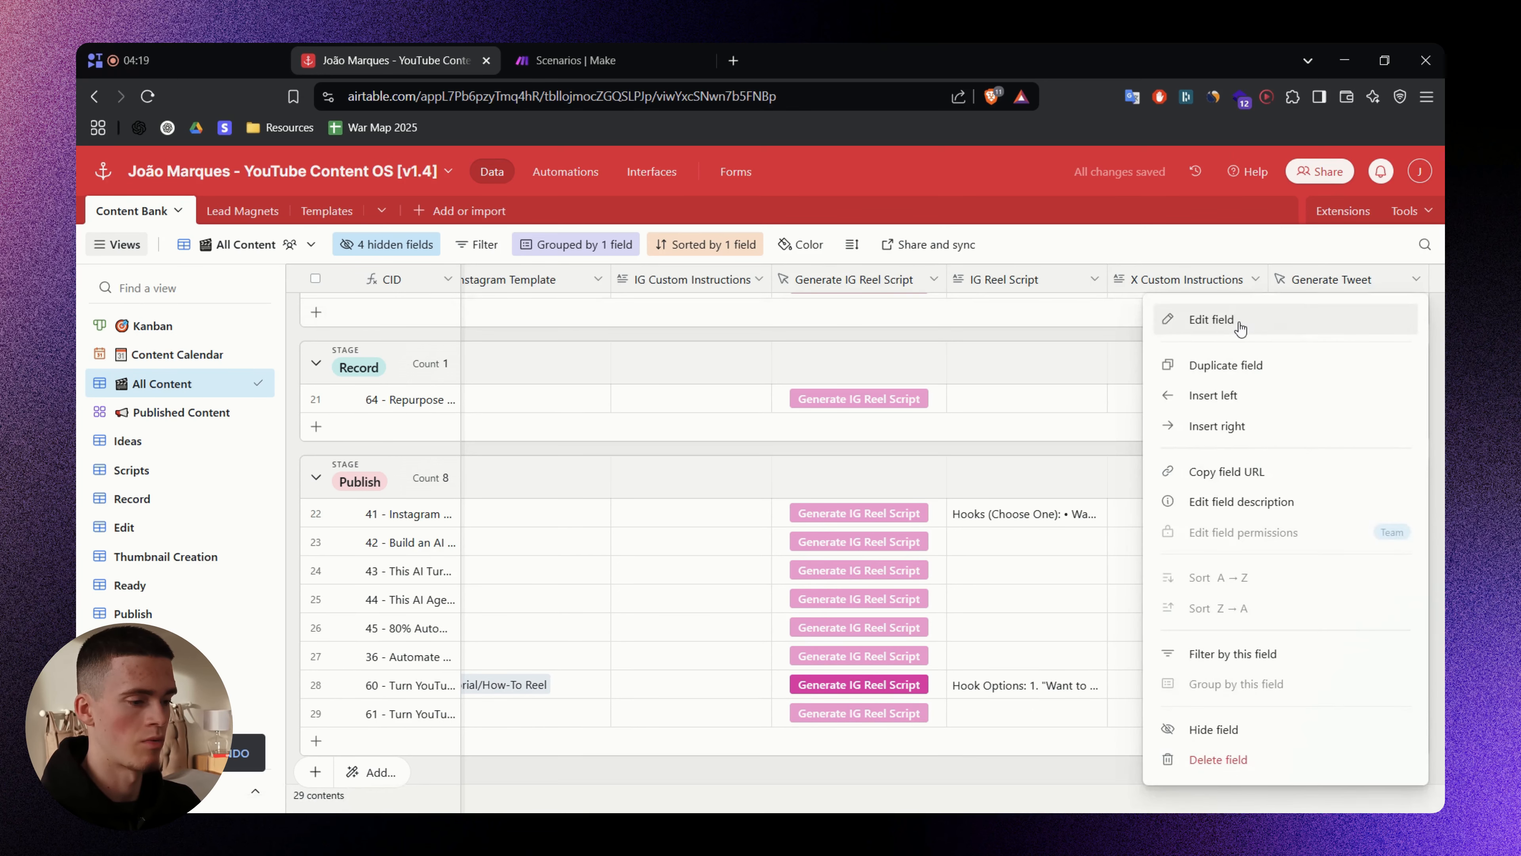
left_click(1238, 336)
left_click_drag(920, 608, 668, 556)
left_click(877, 556)
left_click(922, 710)
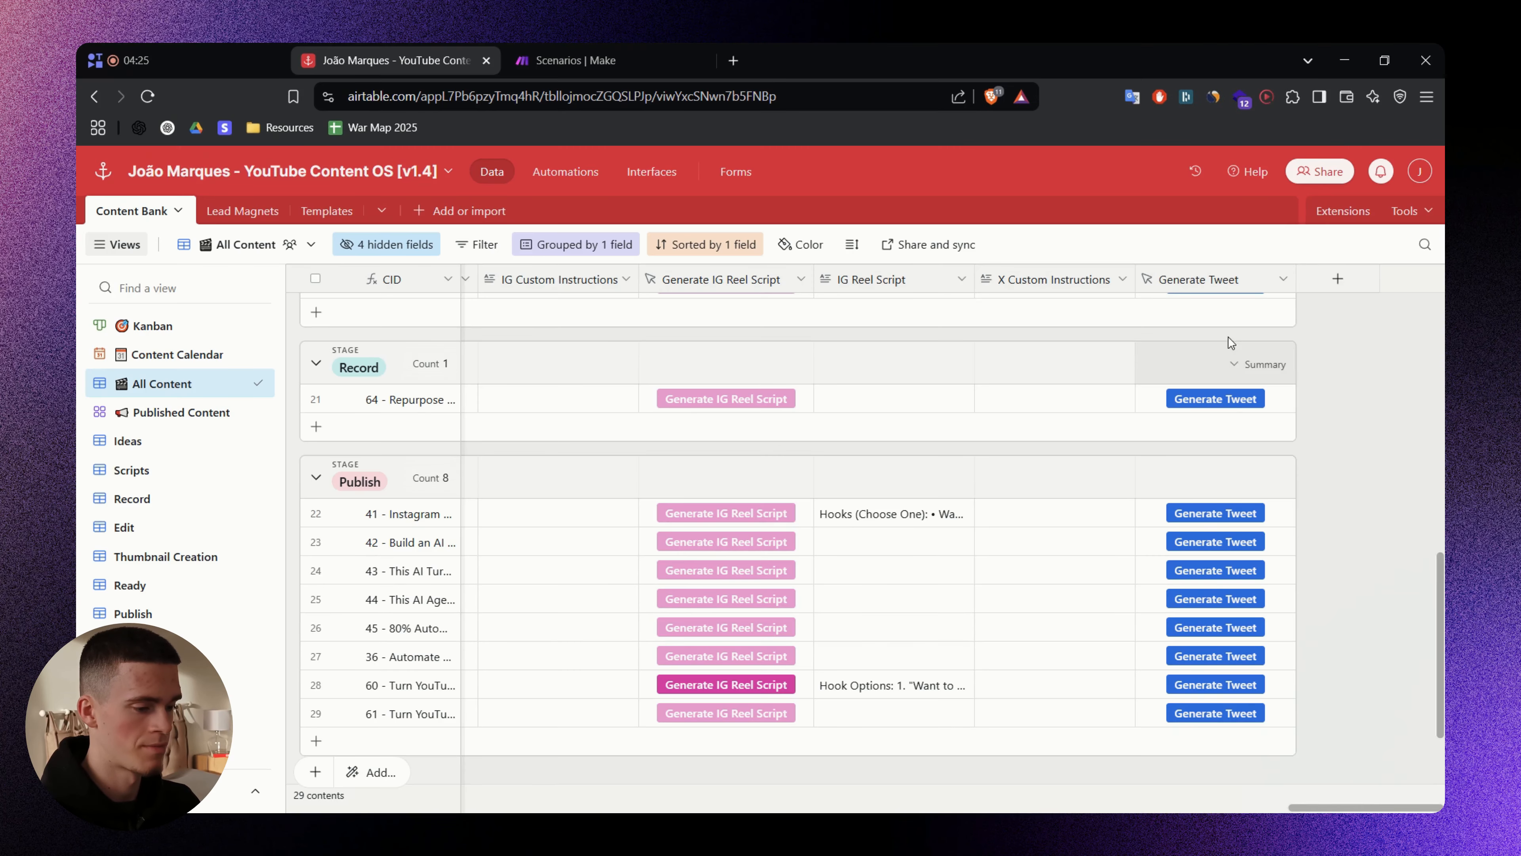
- Narrow the Generate Tweet column and set its button colour to cyan
left_click_drag(1295, 280, 1271, 282)
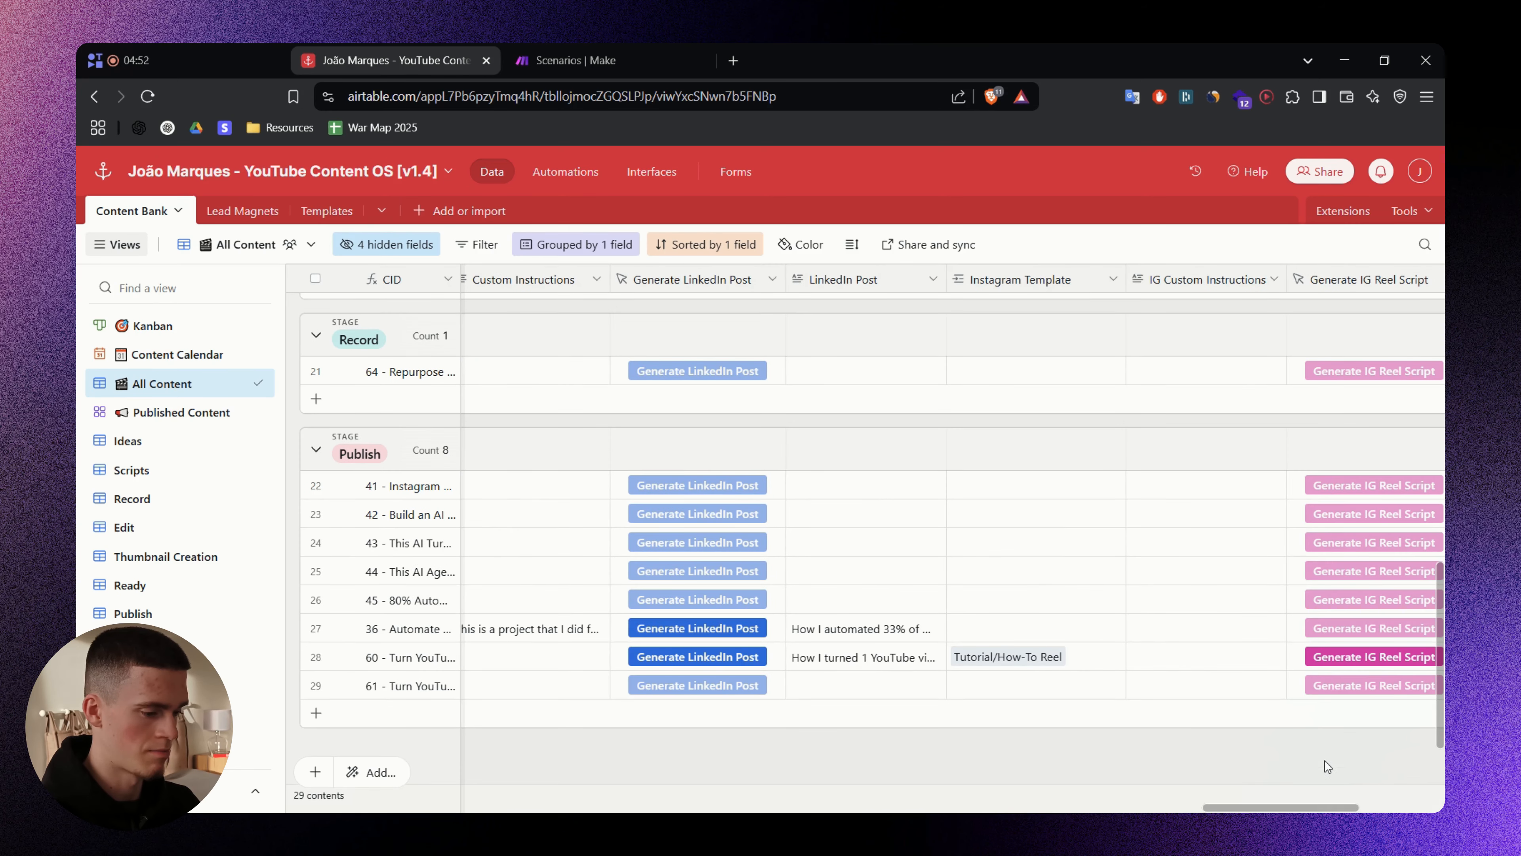
left_click_drag(1290, 809, 1376, 809)
right_click(1219, 278)
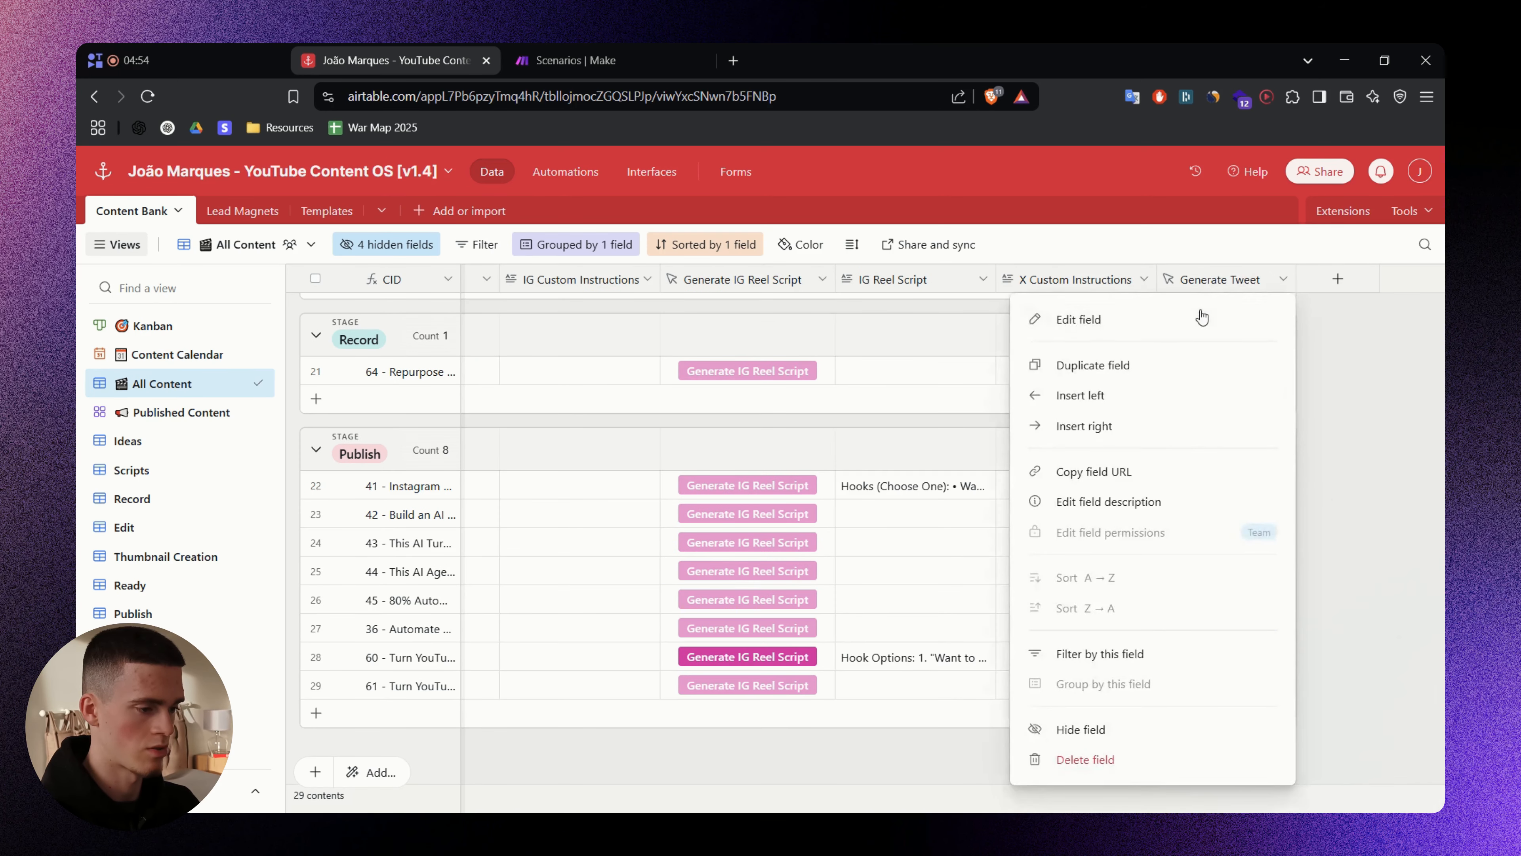
left_click(1098, 323)
left_click(896, 468)
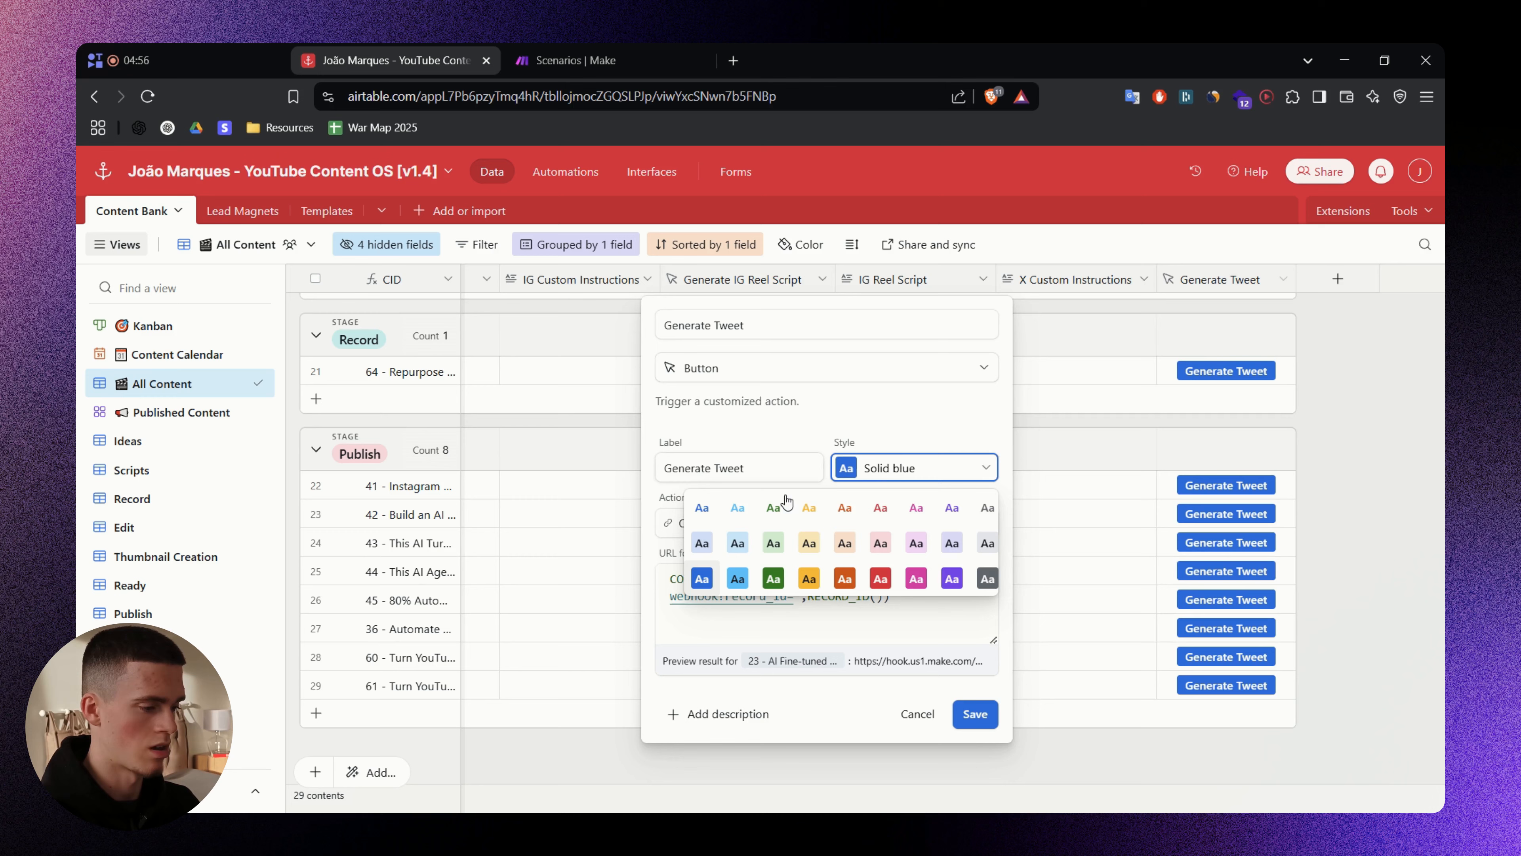
left_click(734, 577)
left_click(975, 714)
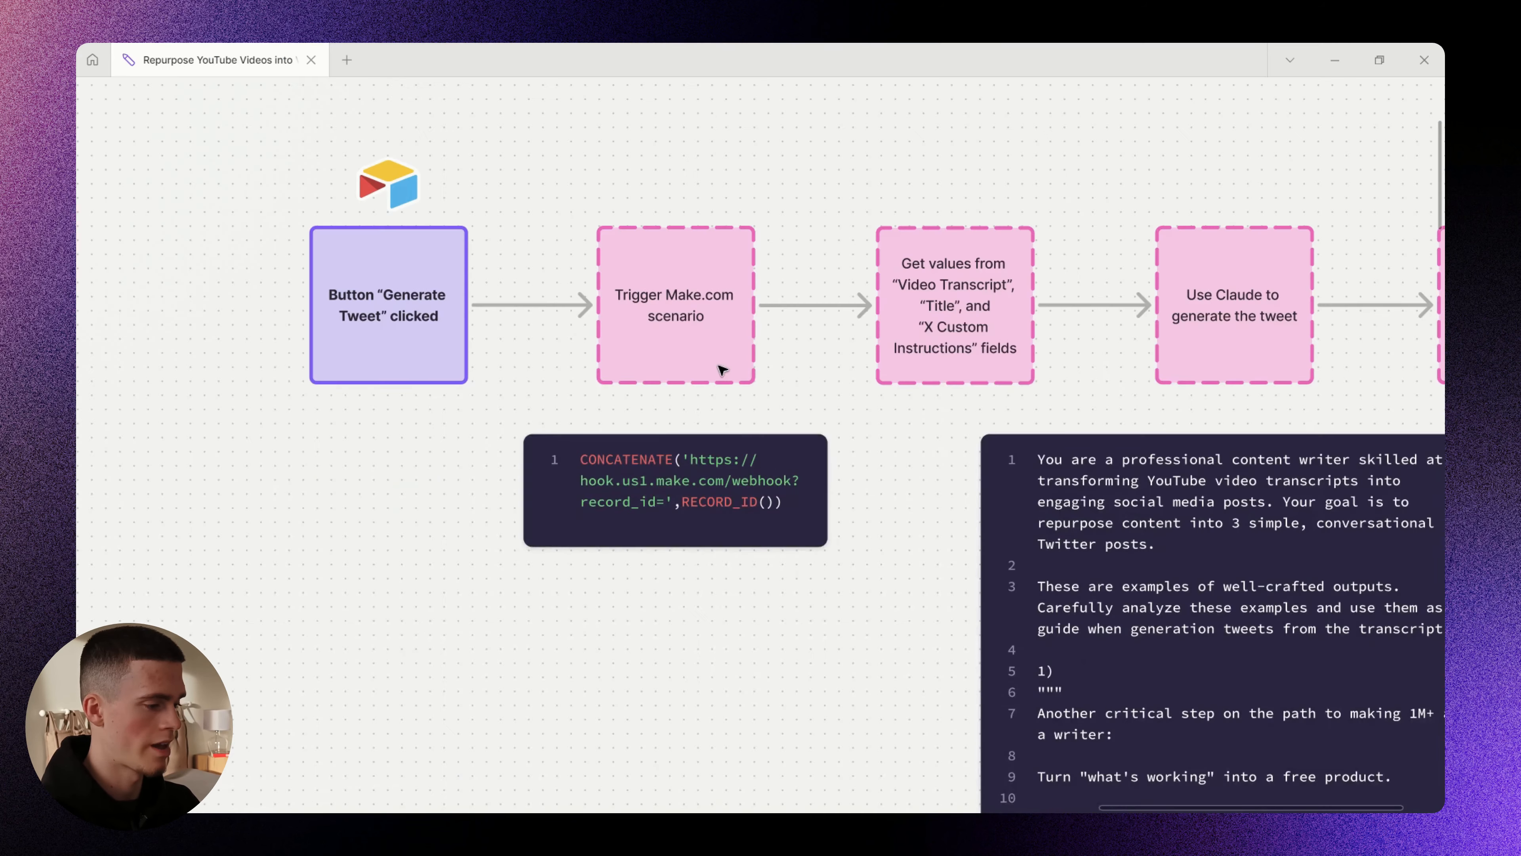
- Add a Long text field named 'Tweets' to the Content Bank table
scroll(723, 367, "up", 3)
left_click_drag(799, 241, 801, 367)
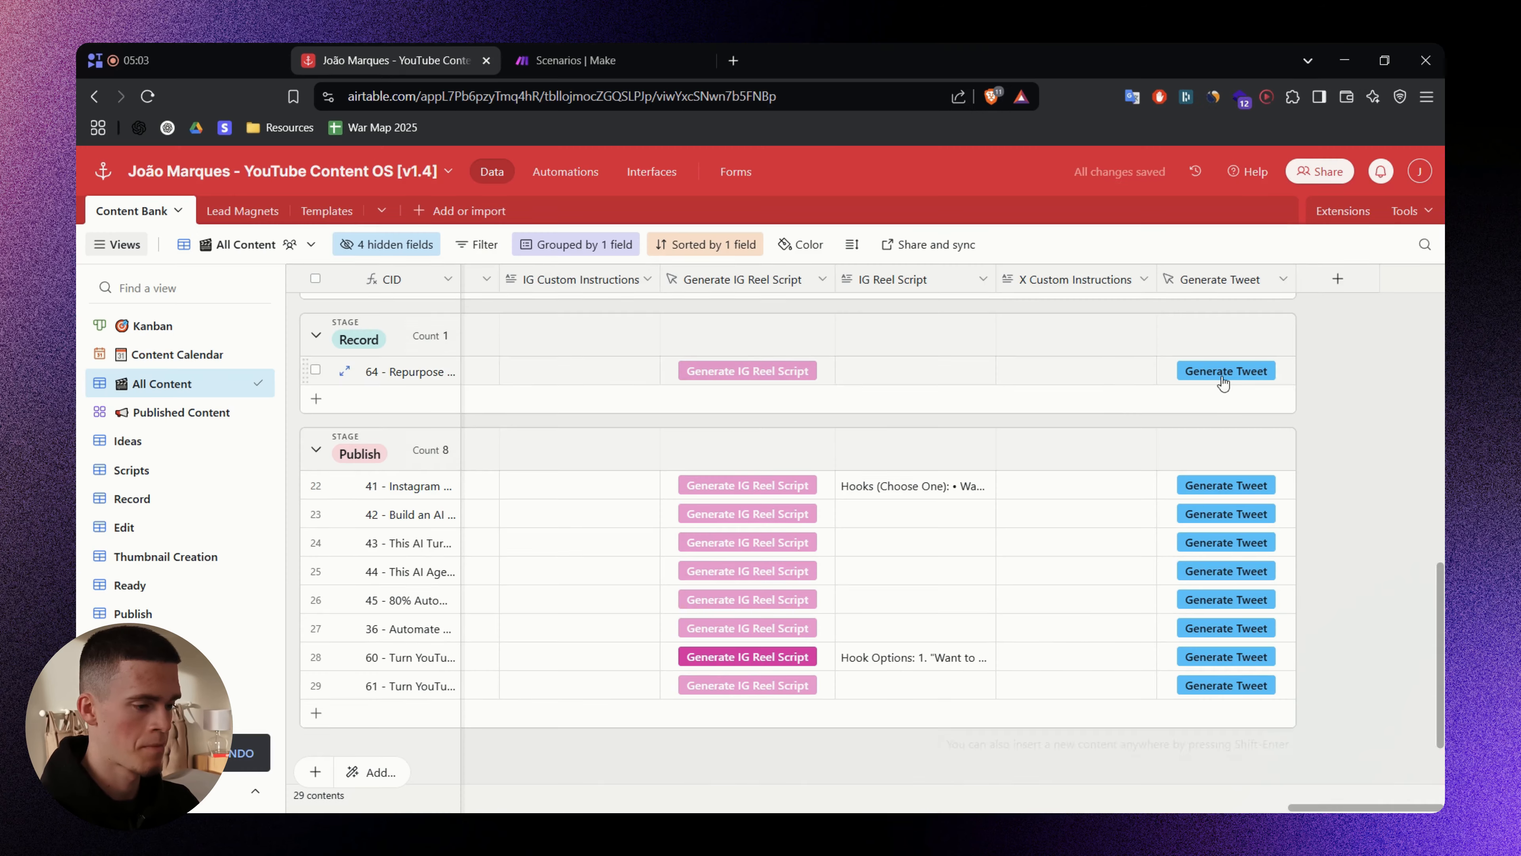
left_click(1327, 280)
type("Twee")
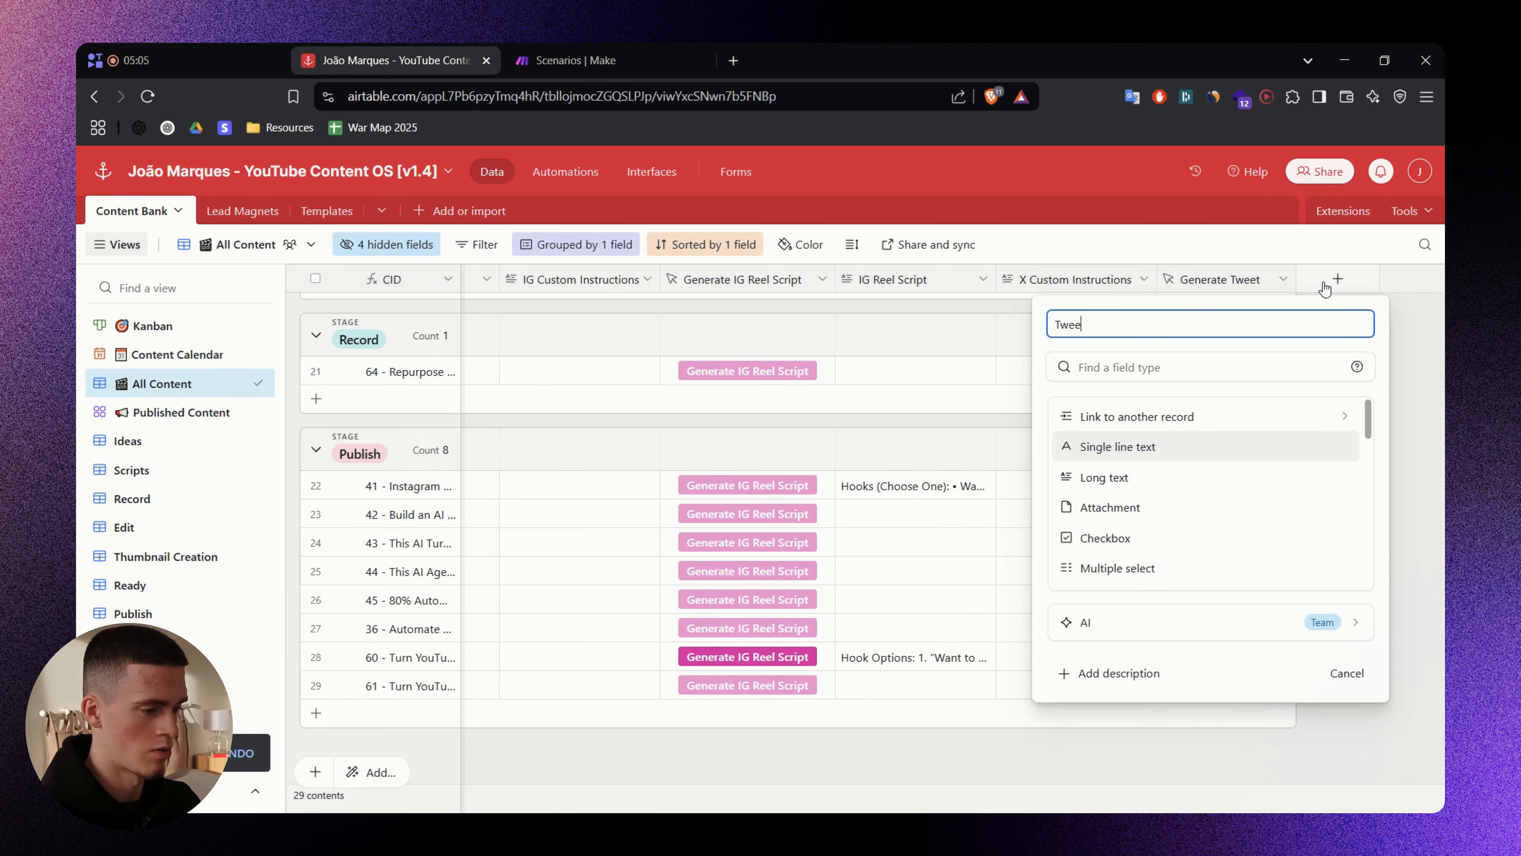
type("ts")
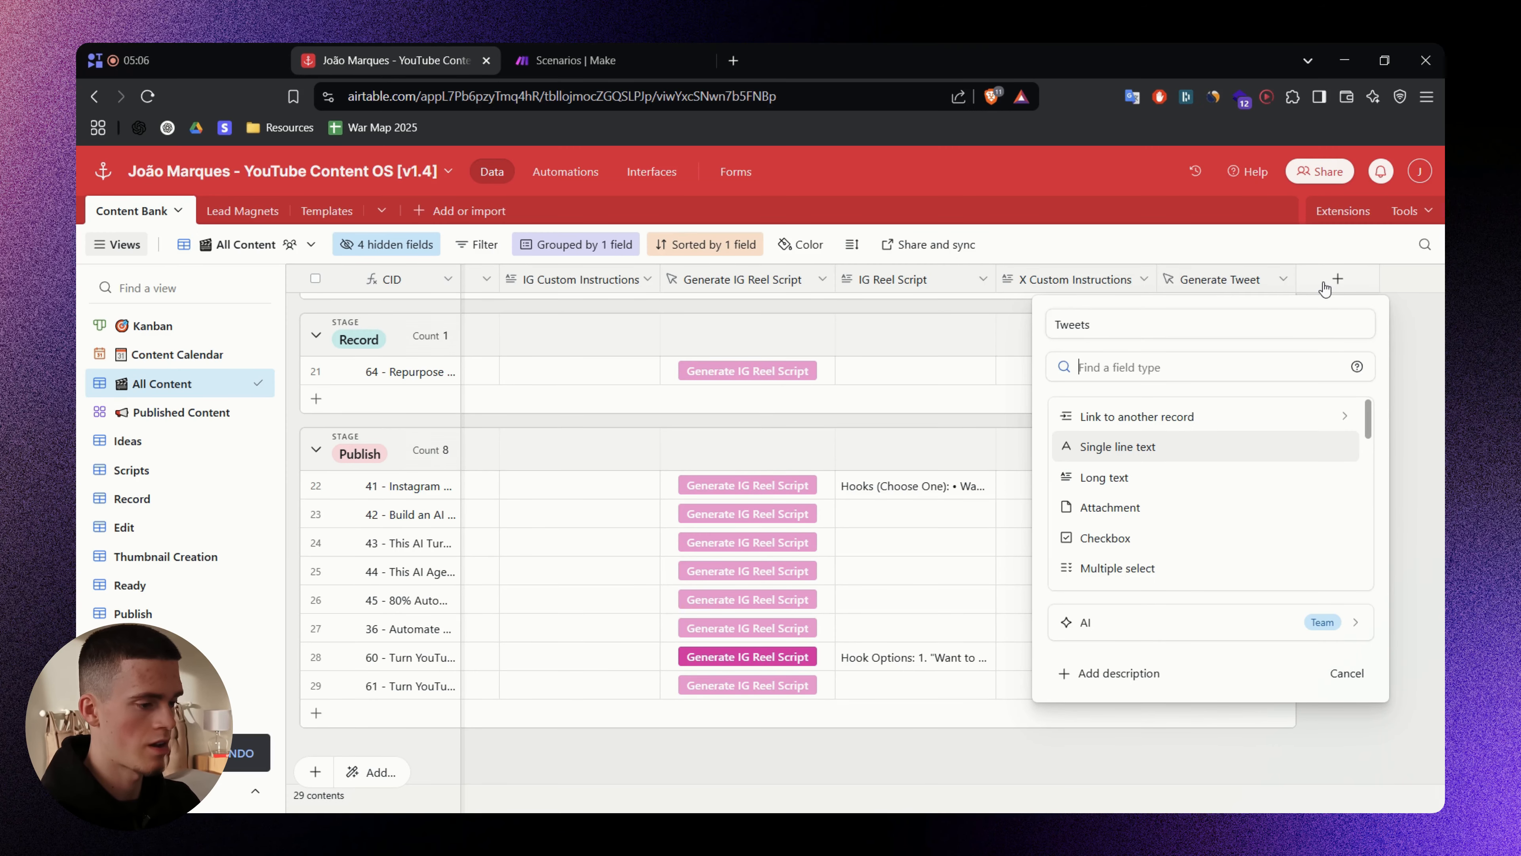
left_click(1144, 478)
left_click(1349, 495)
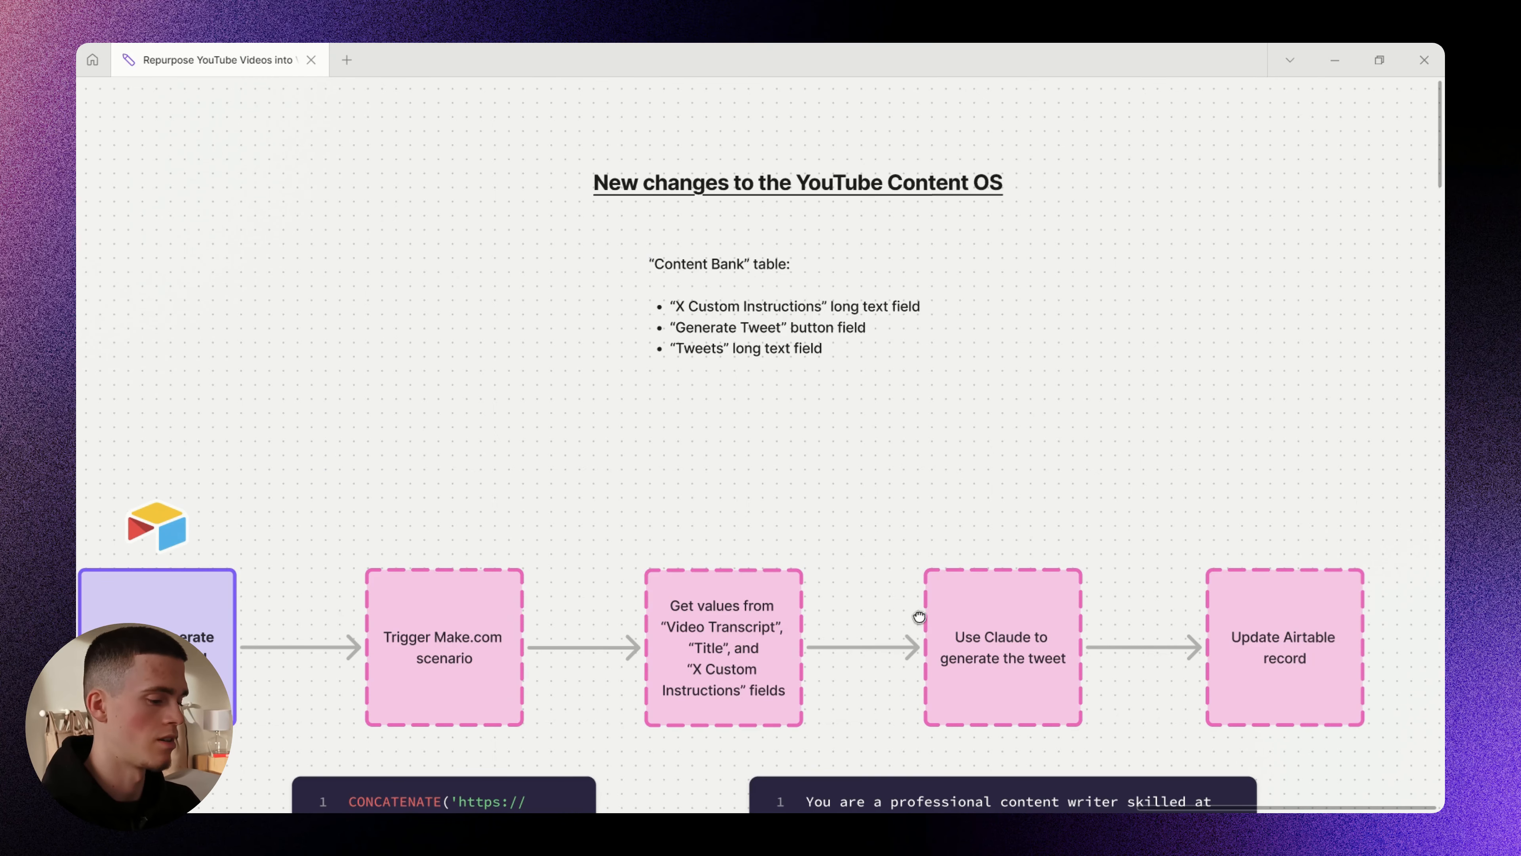
- Scroll through the FigJam tweet flowchart and Claude prompt, then return to Airtable
scroll(916, 617, "down", 8)
scroll(891, 400, "up", 3)
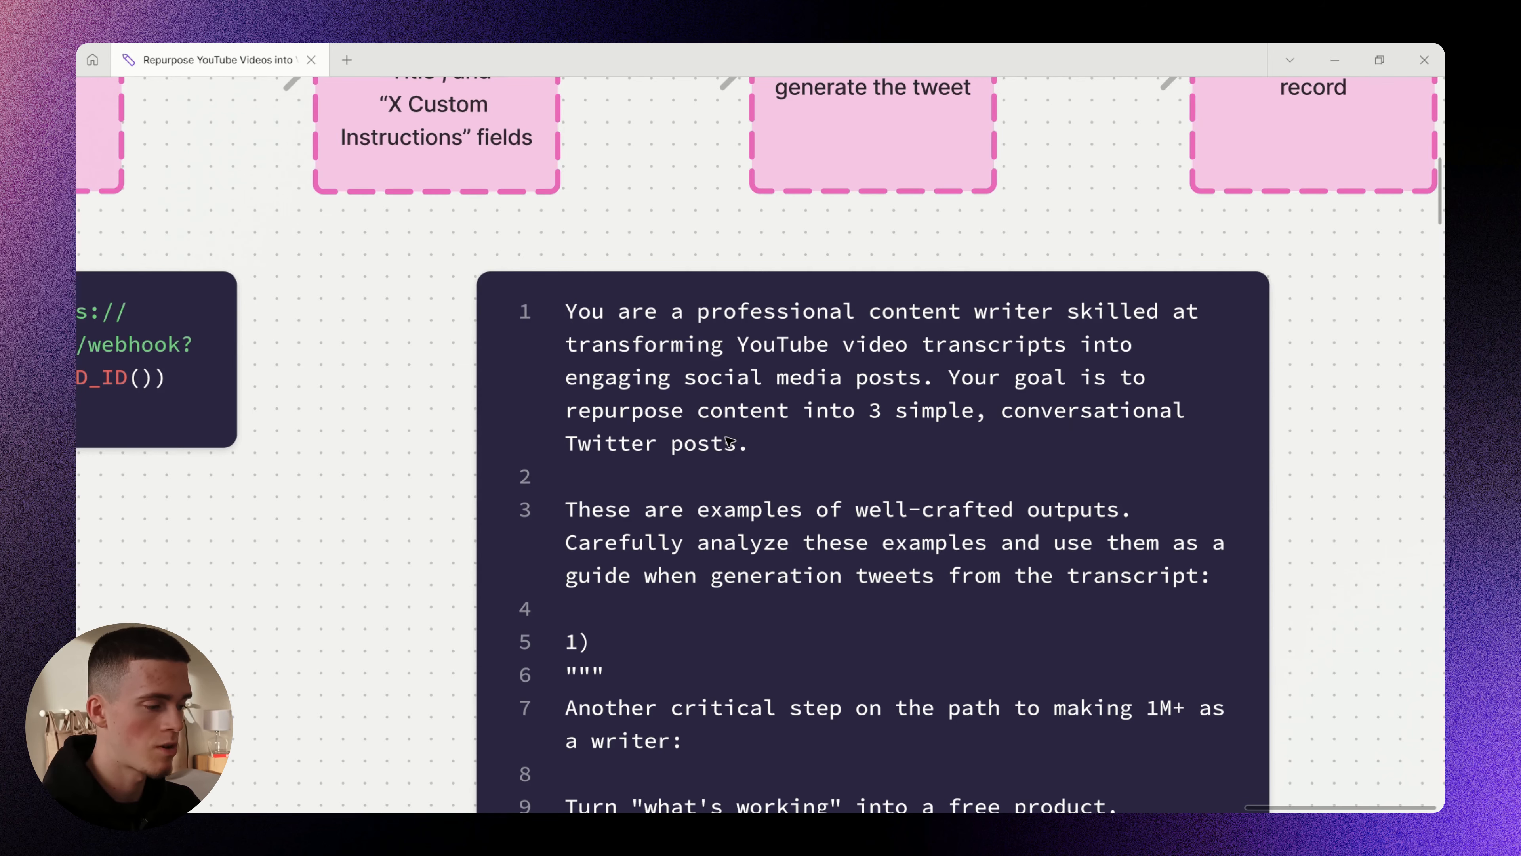
scroll(729, 442, "down", 4)
scroll(850, 400, "up", 3)
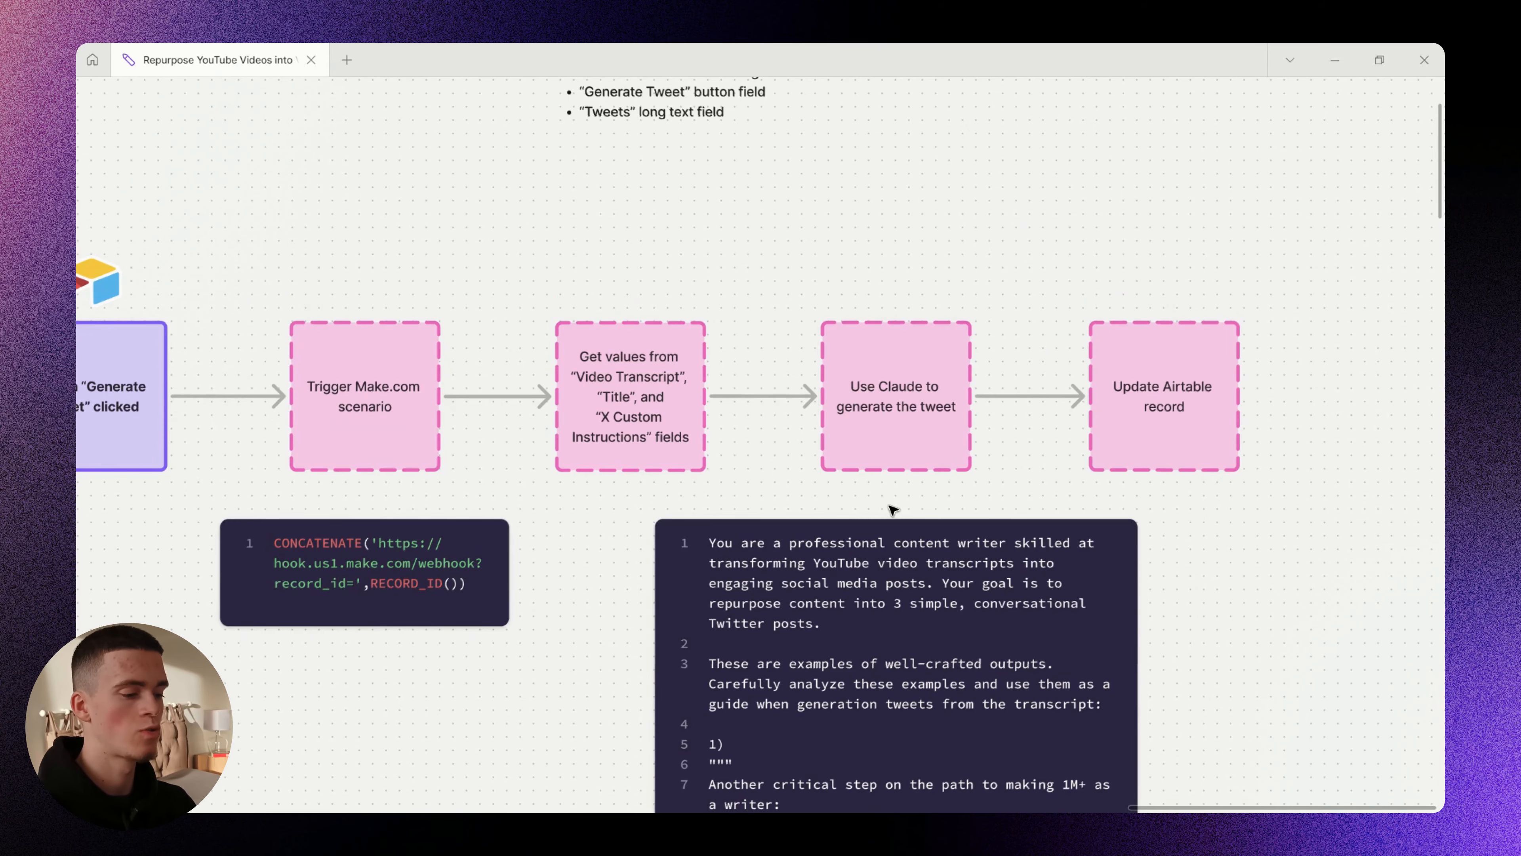
key("alt+Tab")
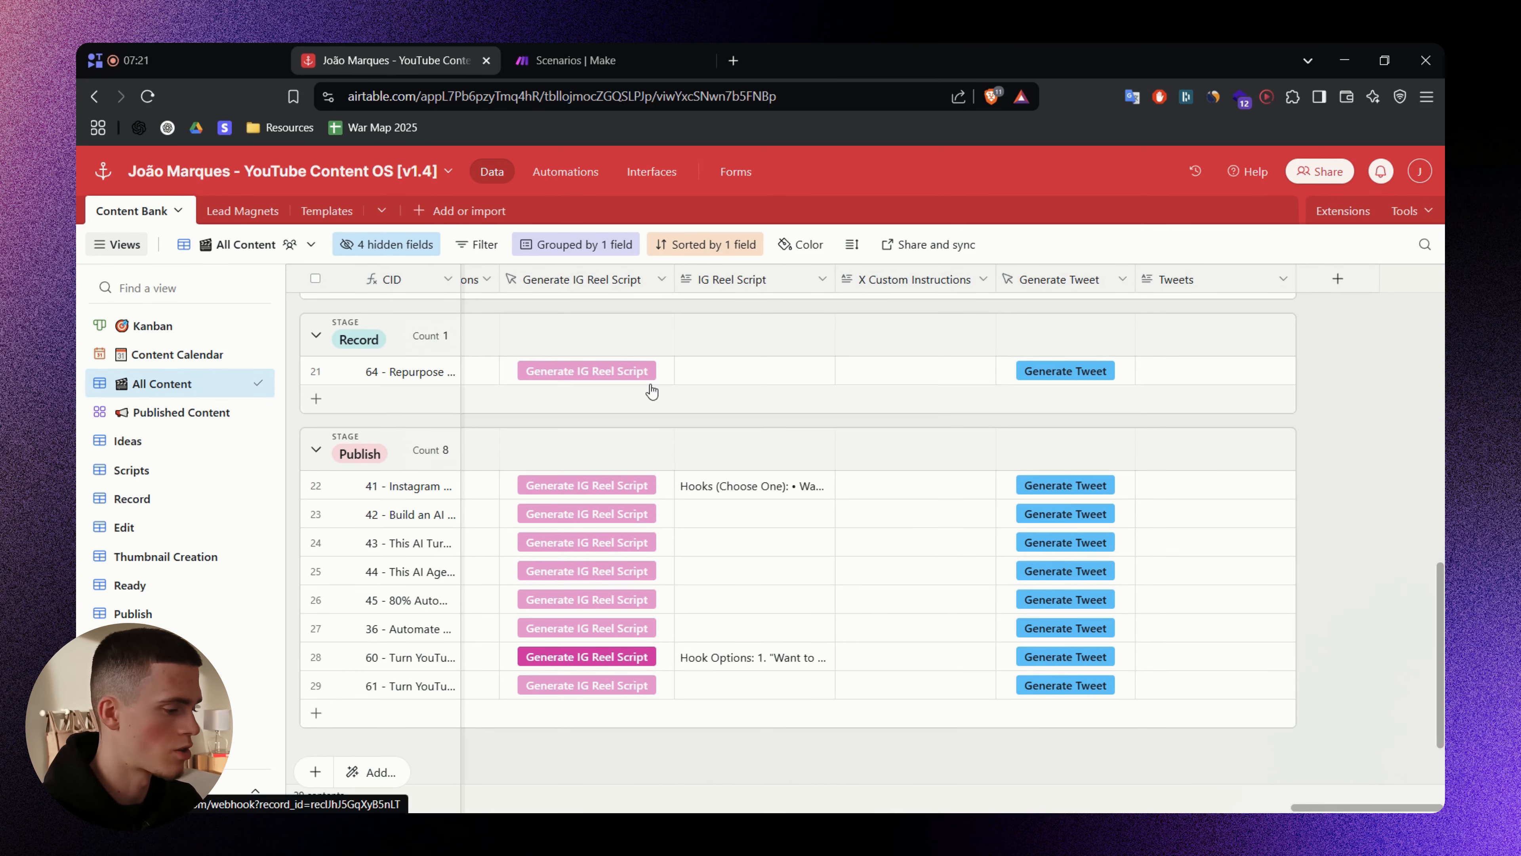
- Expand and read the Generate IG Reel Script URL formula, then cancel without changes
right_click(580, 280)
left_click(591, 320)
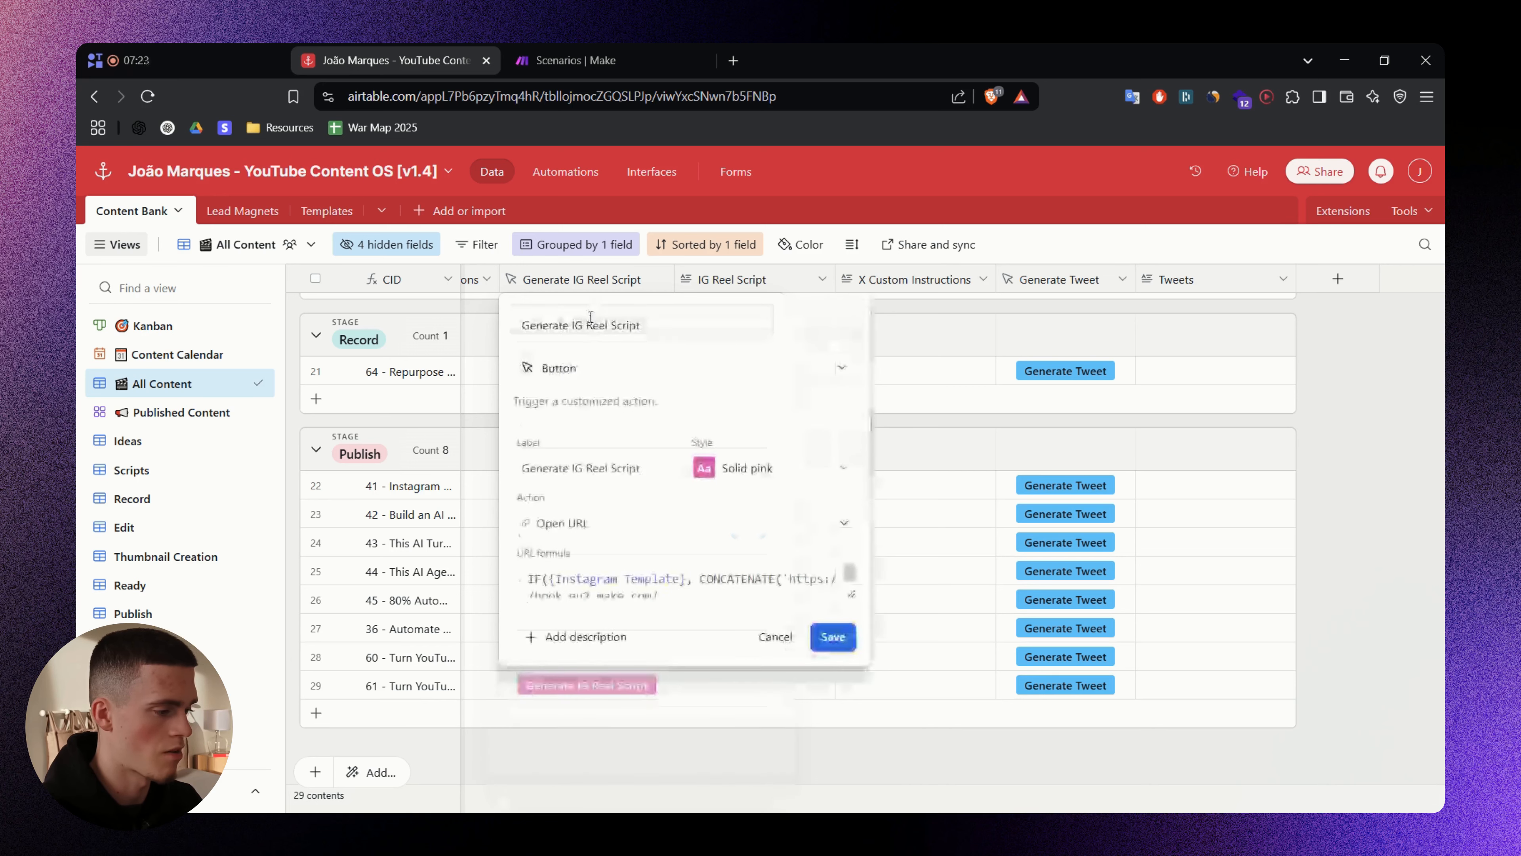
left_click(848, 590)
double_click(548, 580)
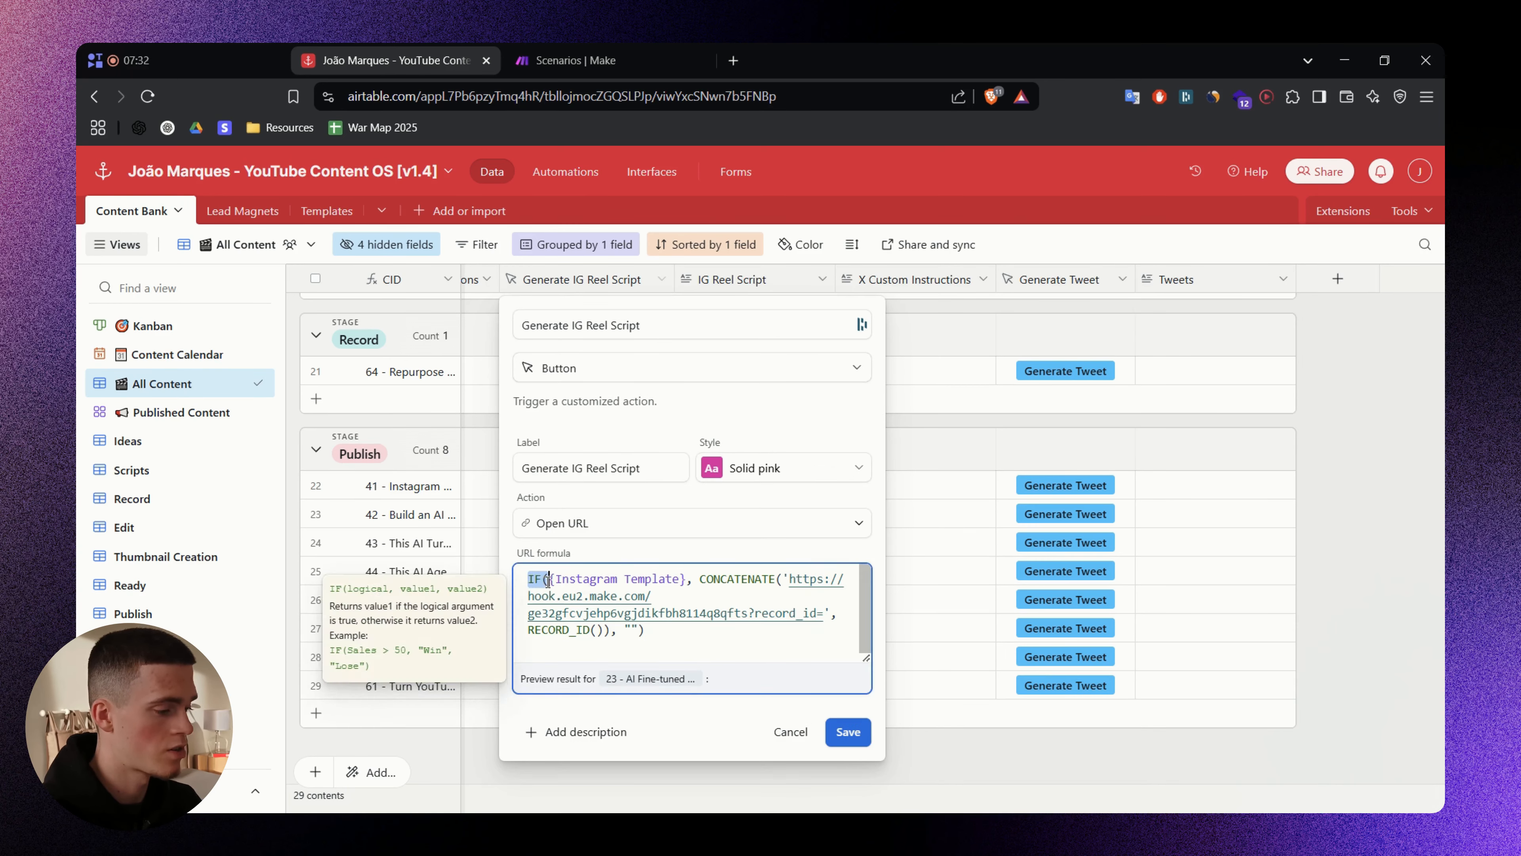
left_click(664, 633)
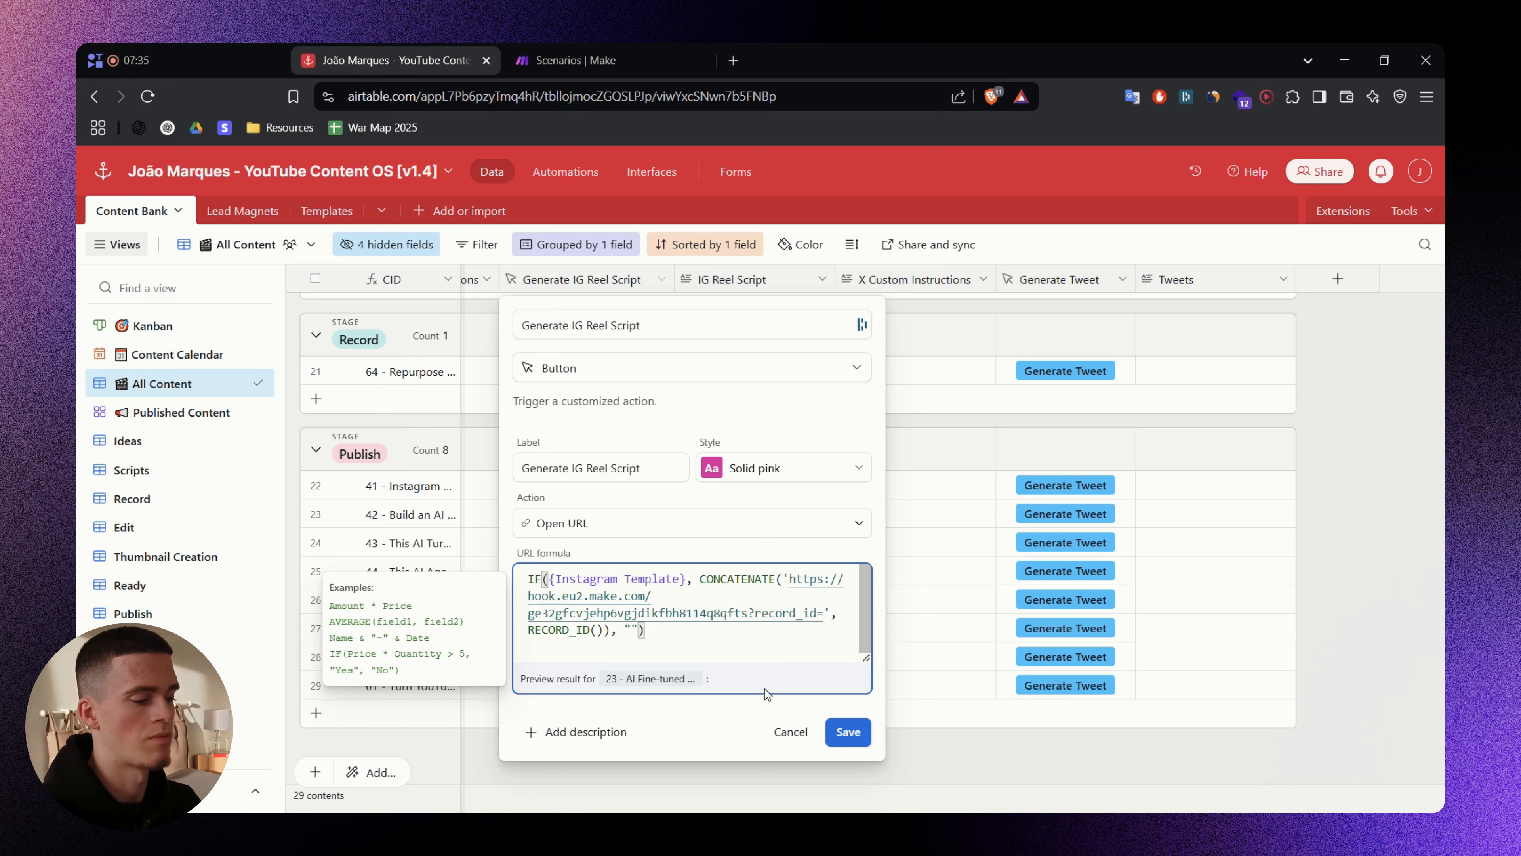
left_click(791, 731)
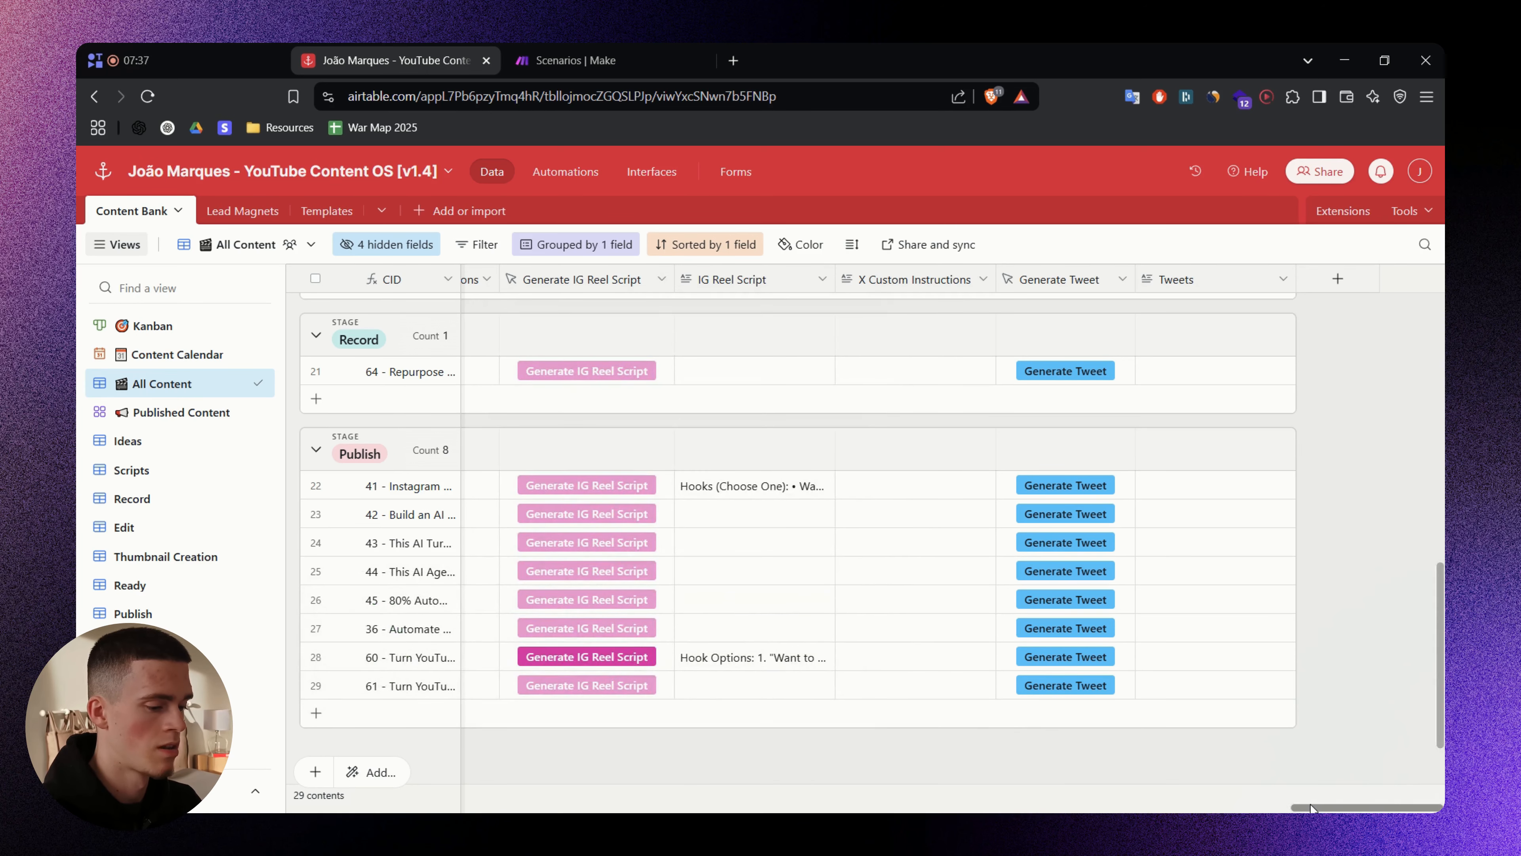
left_click_drag(1311, 810, 1256, 806)
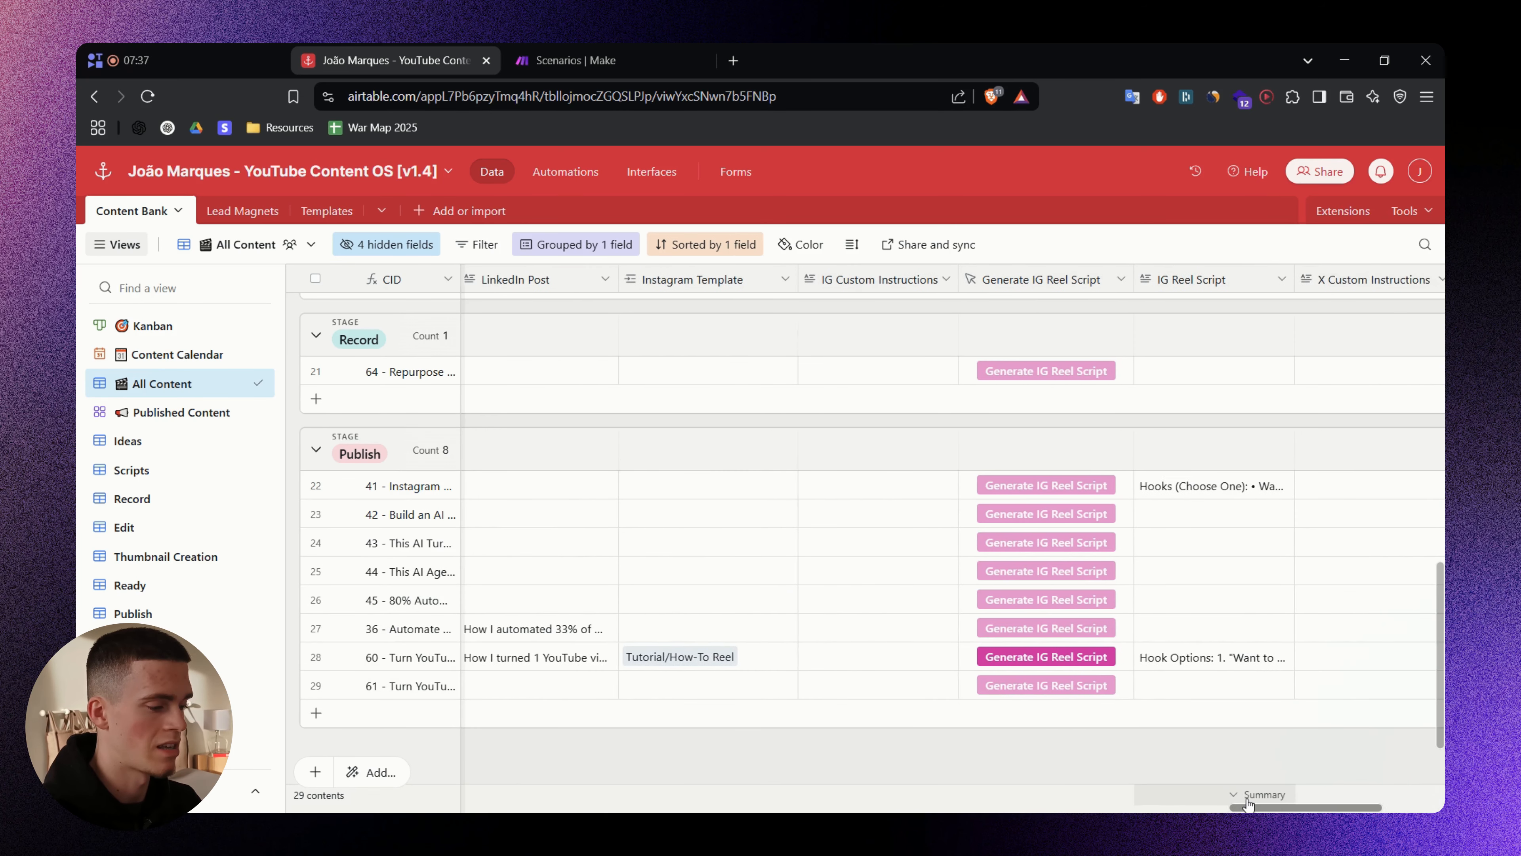
left_click(1077, 552)
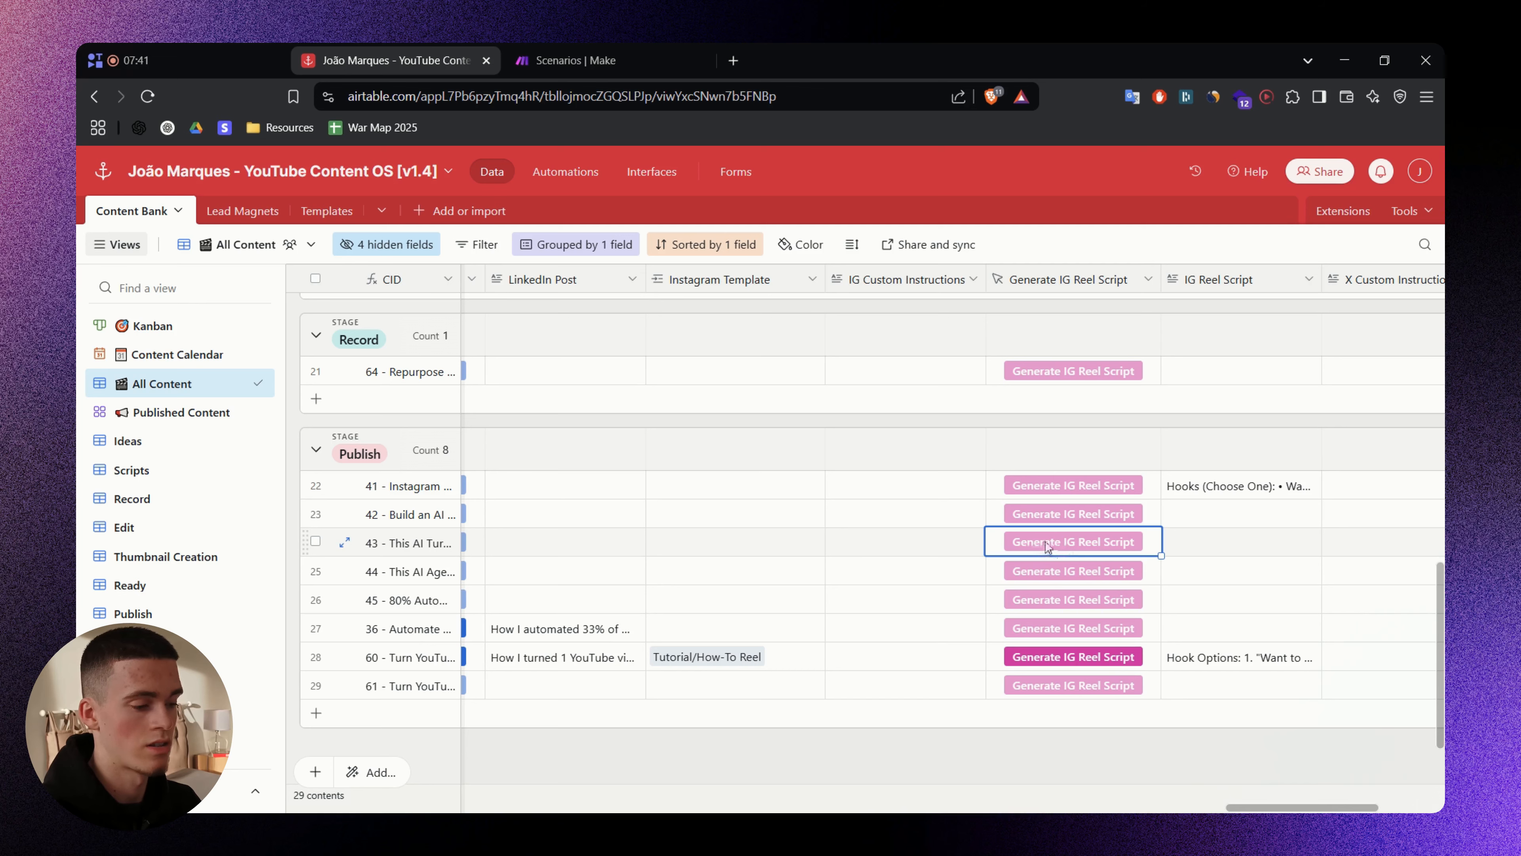
left_click_drag(1275, 807, 1313, 804)
- Enlarge the formula box to check its webhook URL and record_id, then go to Make scenarios
right_click(726, 285)
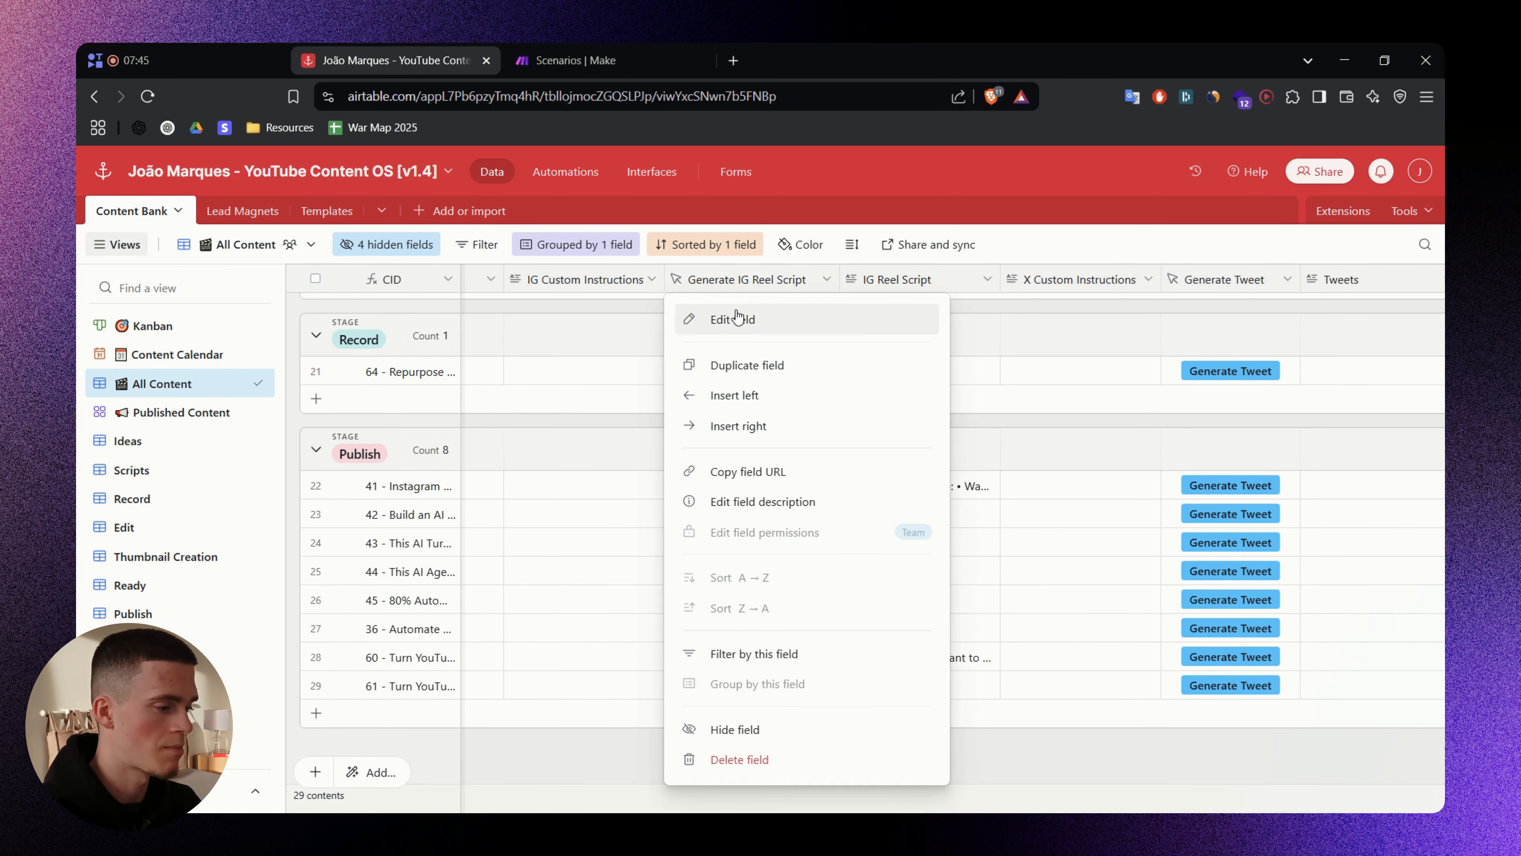
left_click(732, 315)
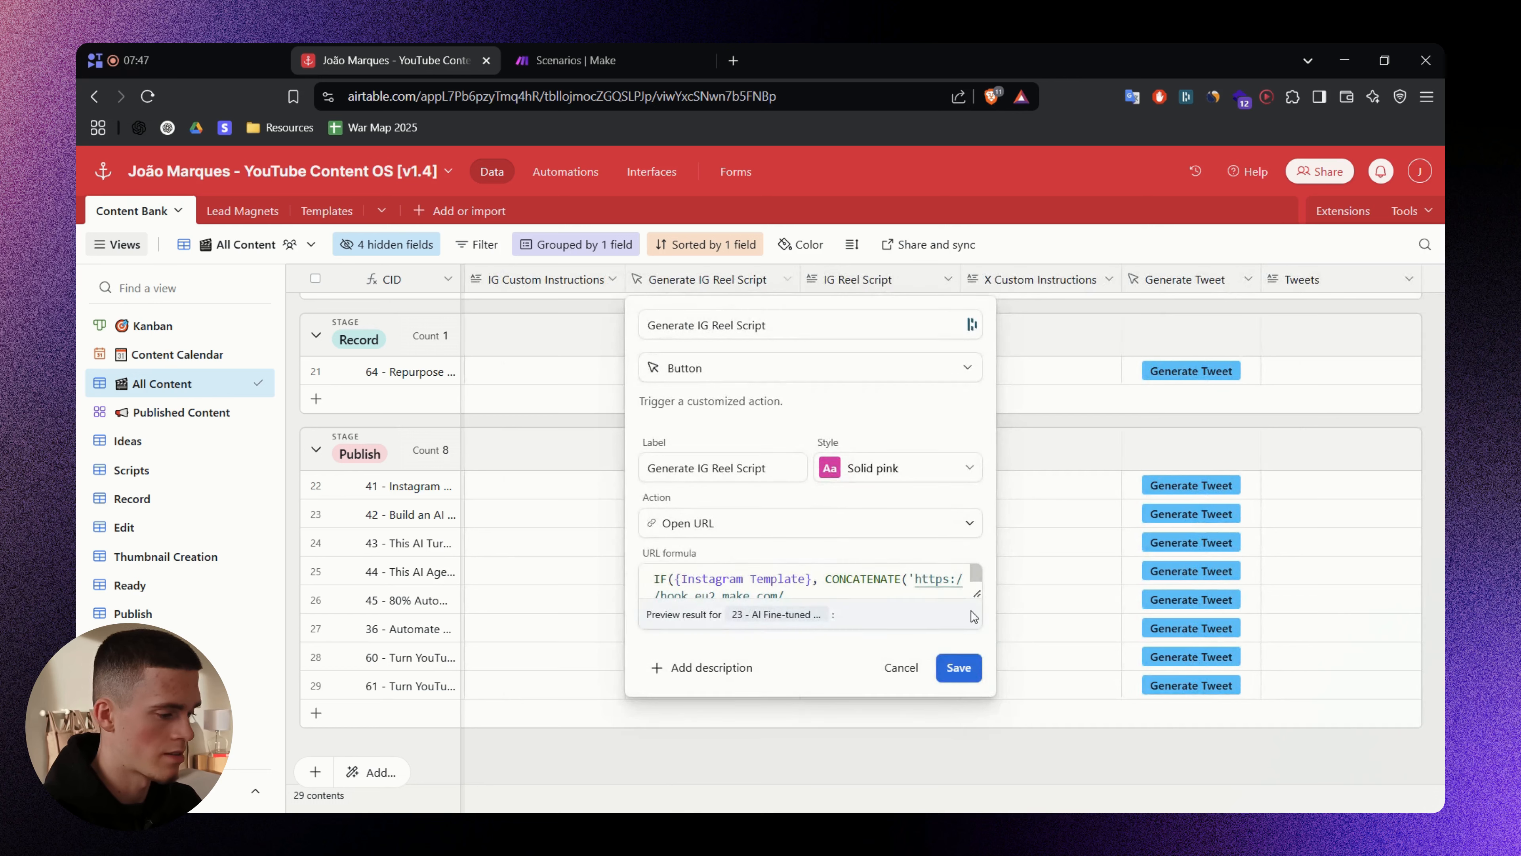
left_click_drag(977, 593, 981, 666)
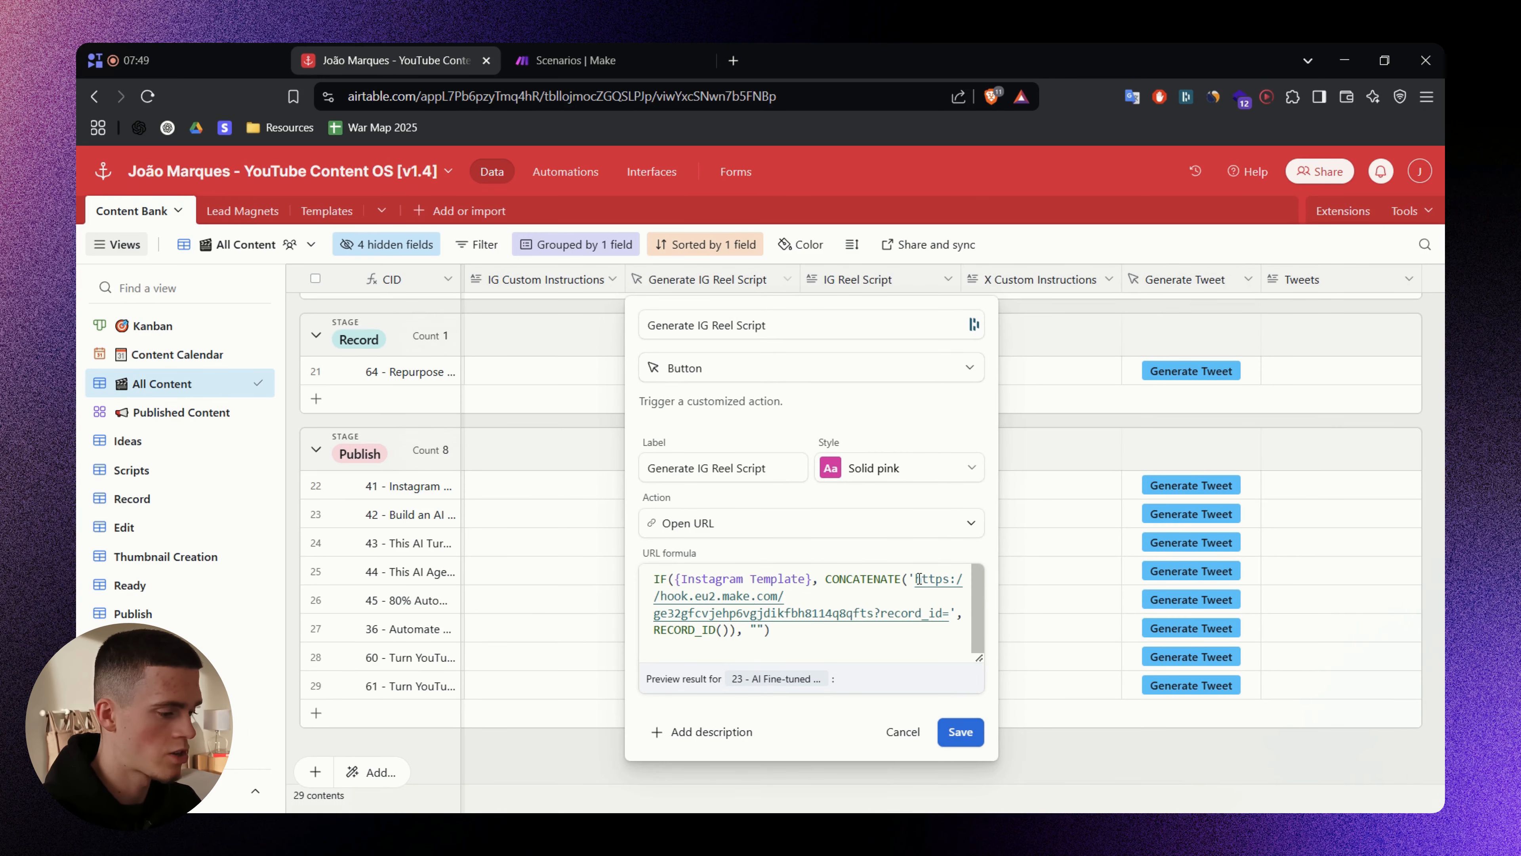
left_click_drag(916, 579, 875, 619)
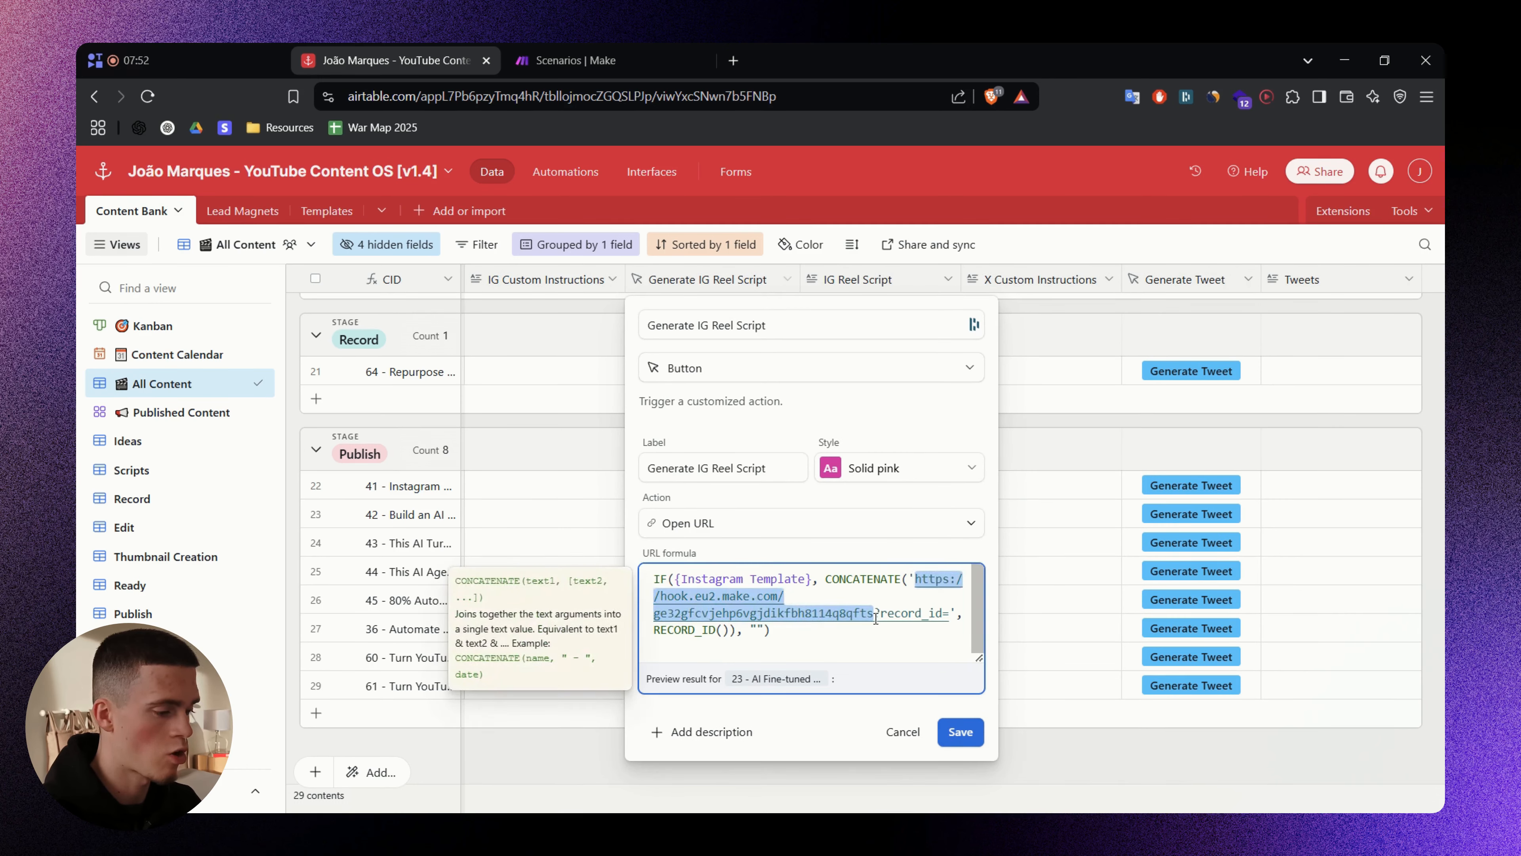
double_click(916, 616)
left_click(1080, 741)
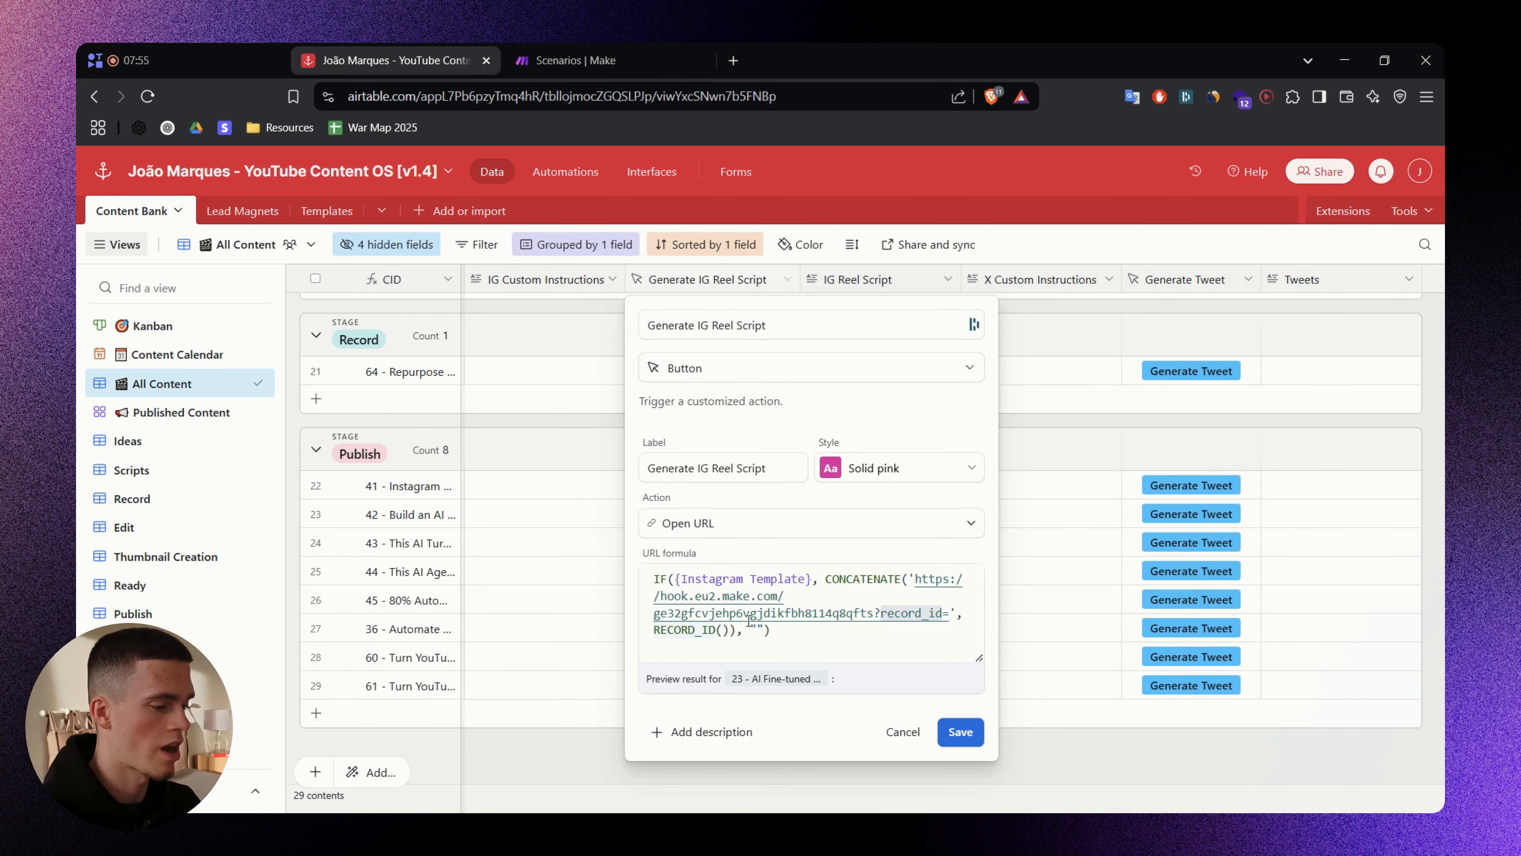
left_click(903, 732)
left_click(611, 59)
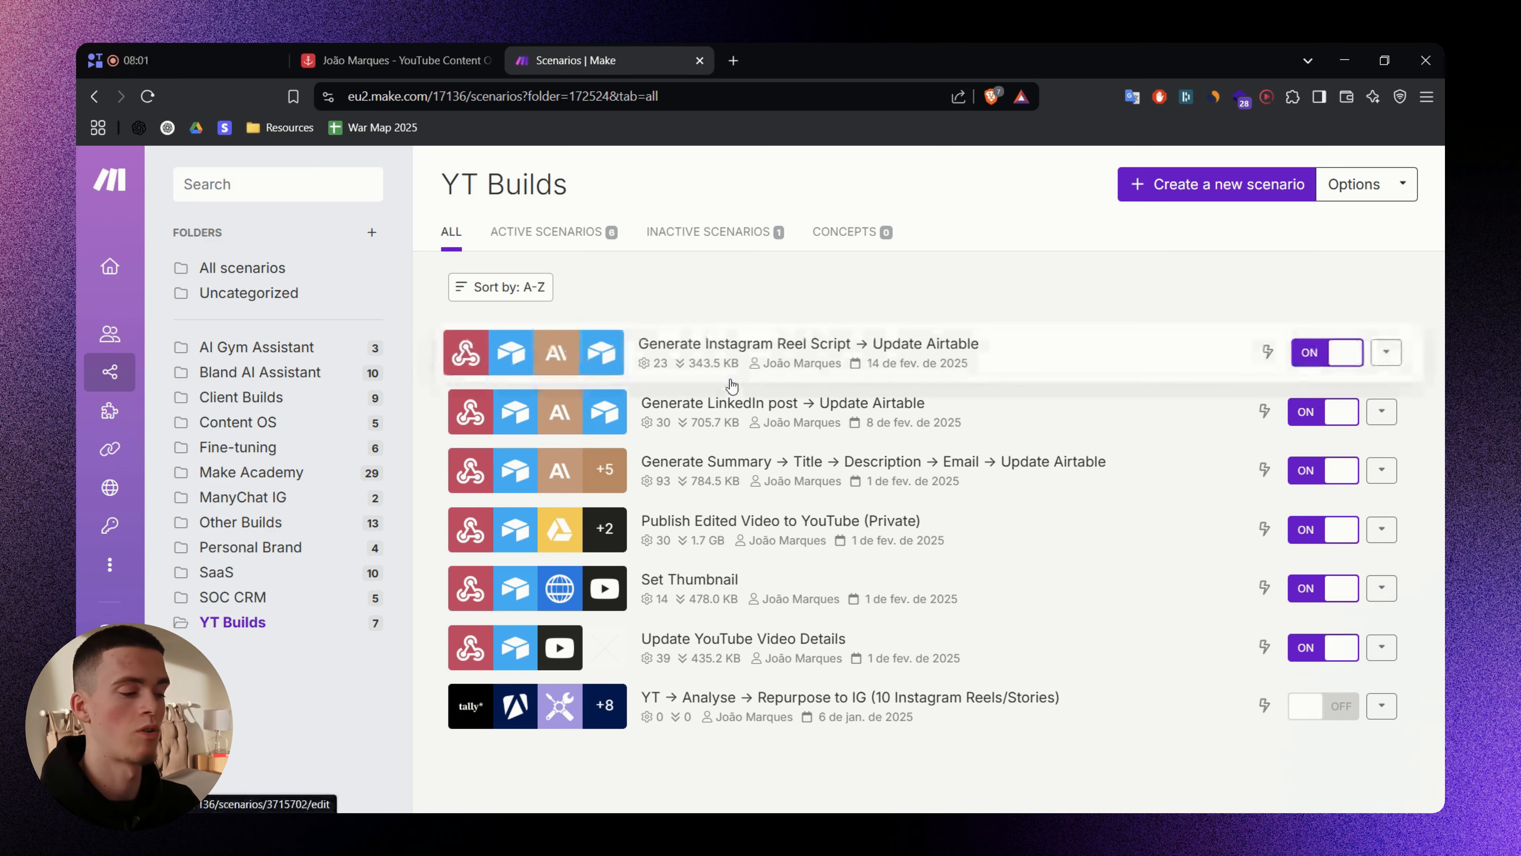
left_click(974, 478)
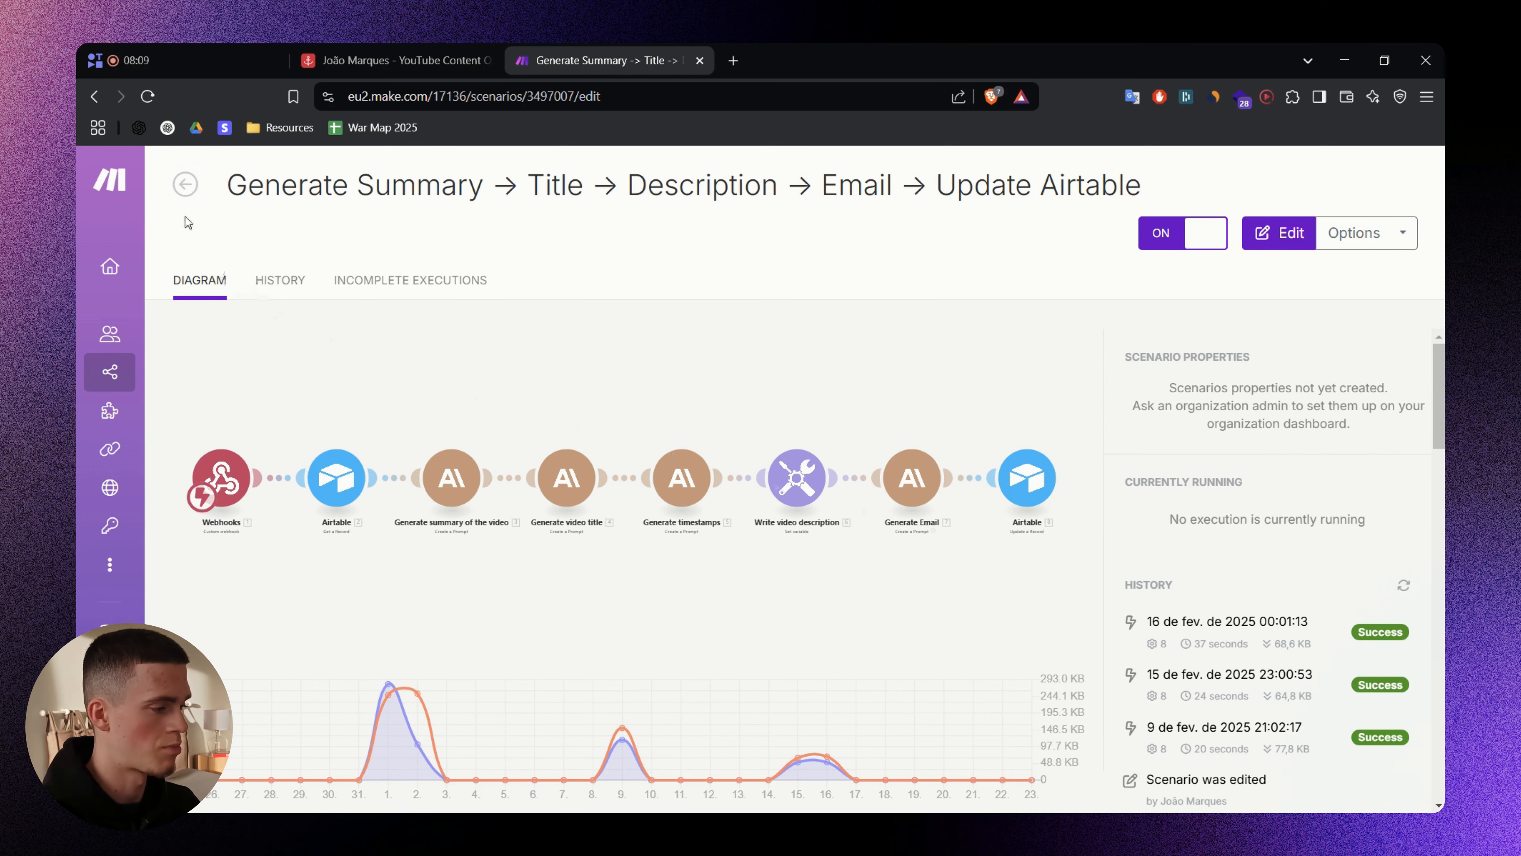
left_click(185, 184)
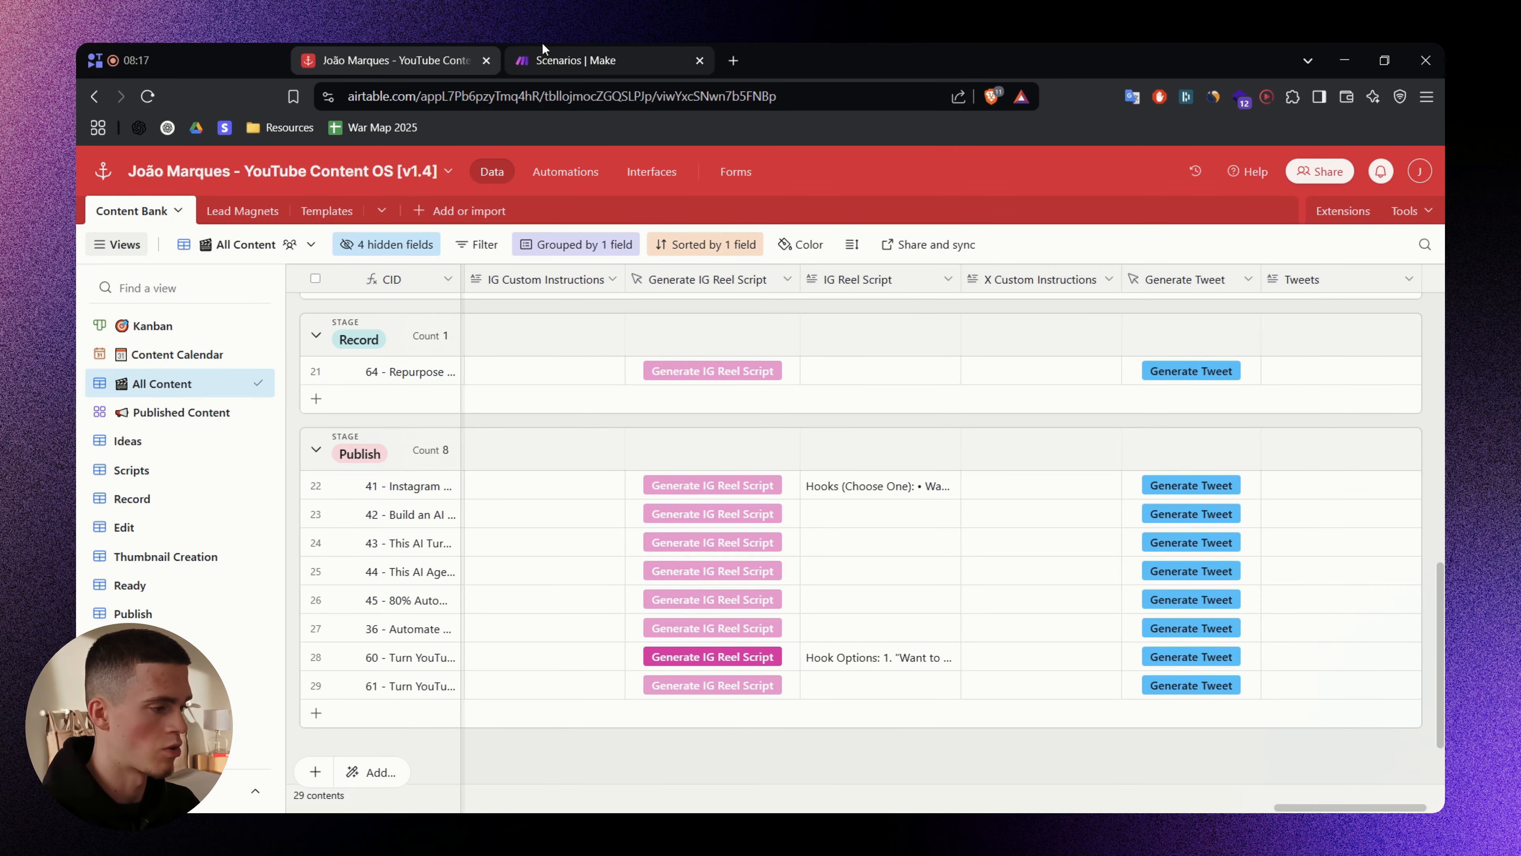
left_click(542, 45)
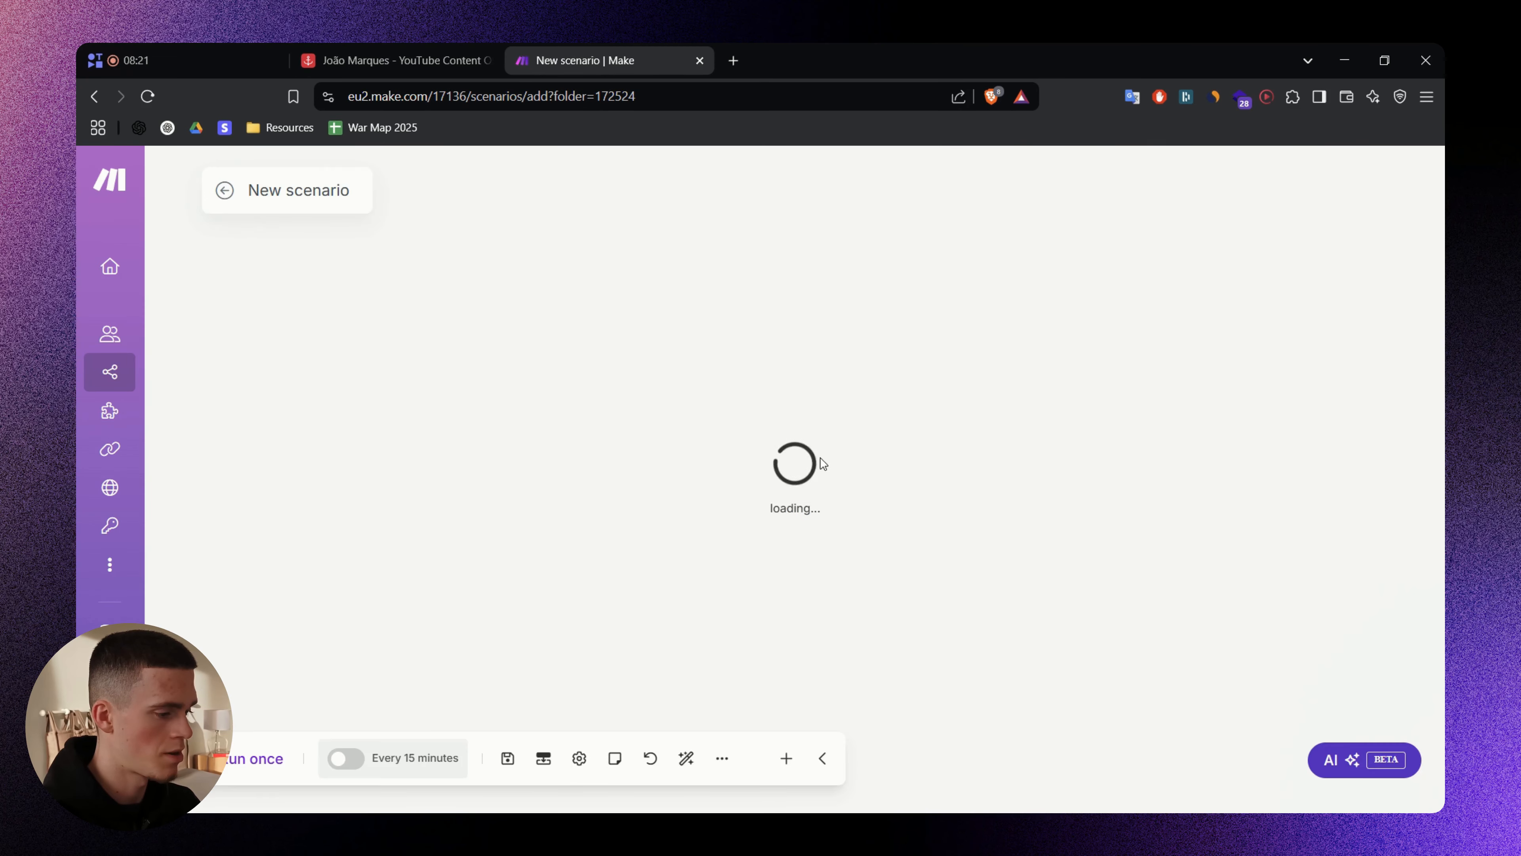
left_click(838, 467)
- Add a Custom webhook trigger named 'YouTube Content OS [v1.5] - Generating Tweets'
type("We")
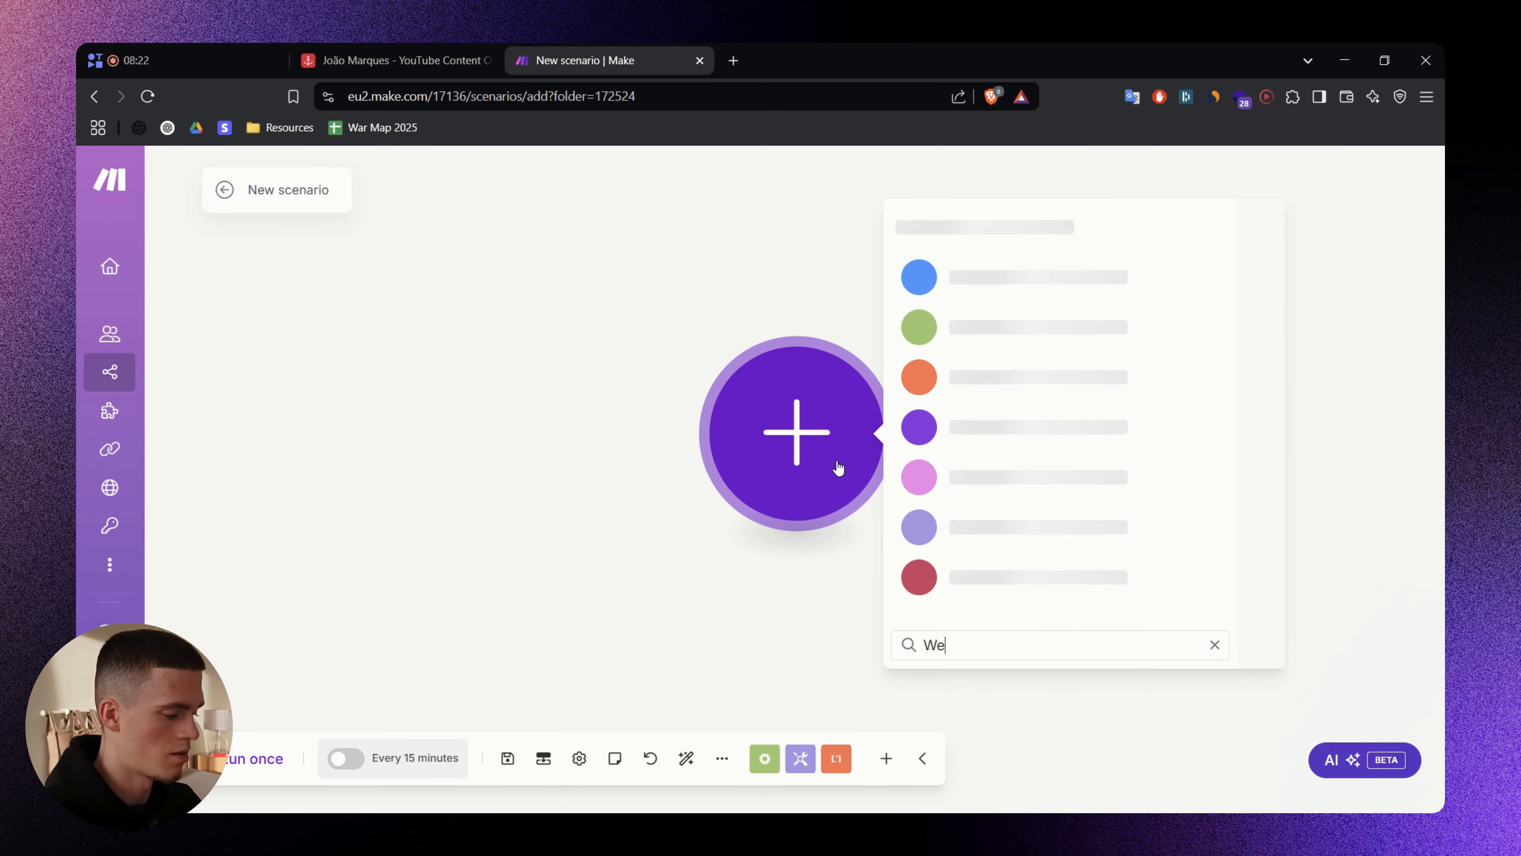
type("bhook")
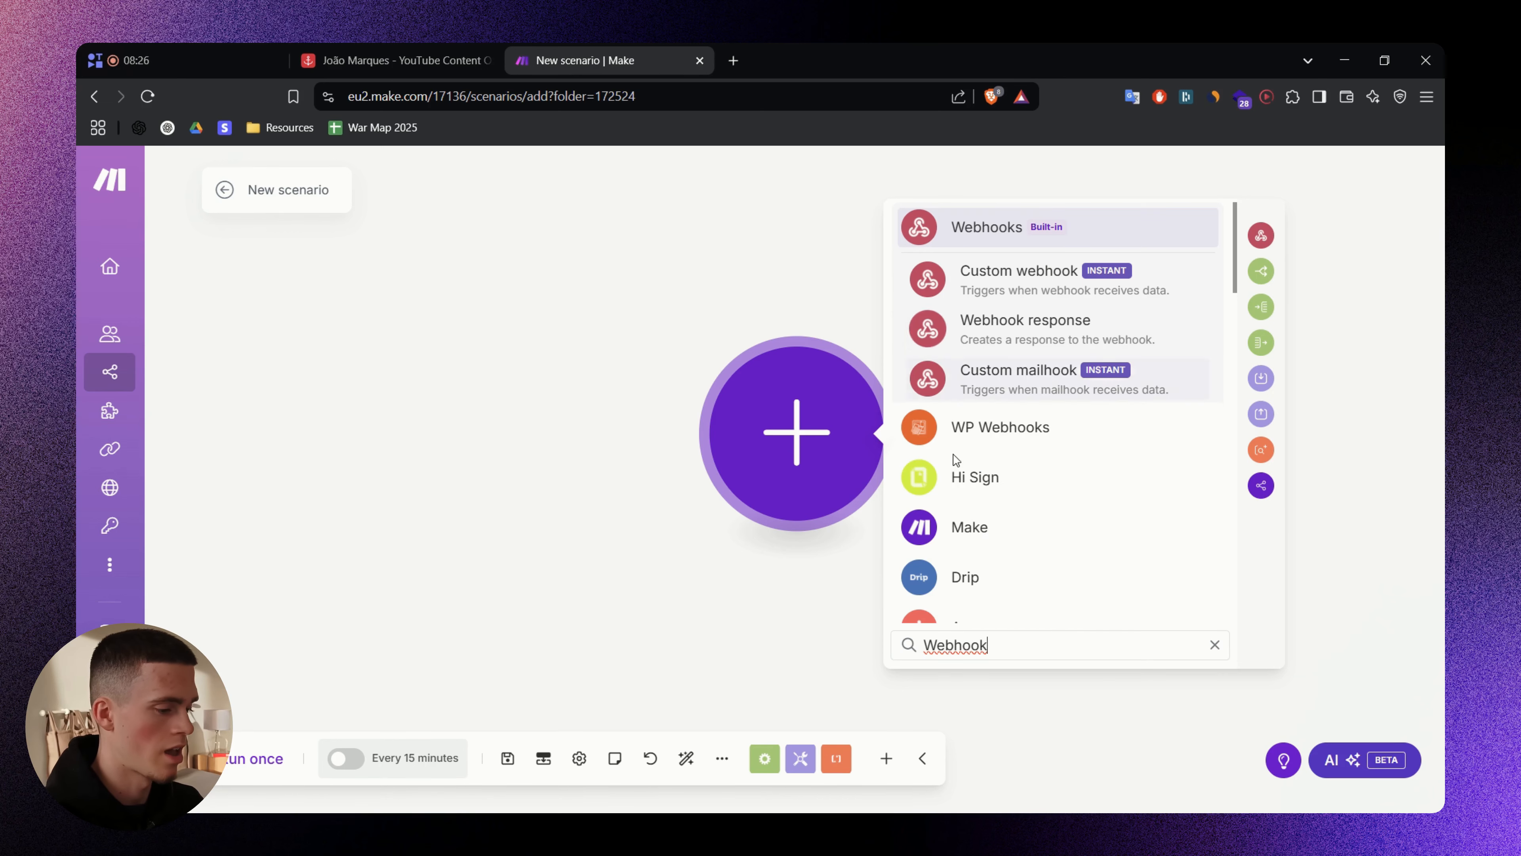
left_click(1026, 277)
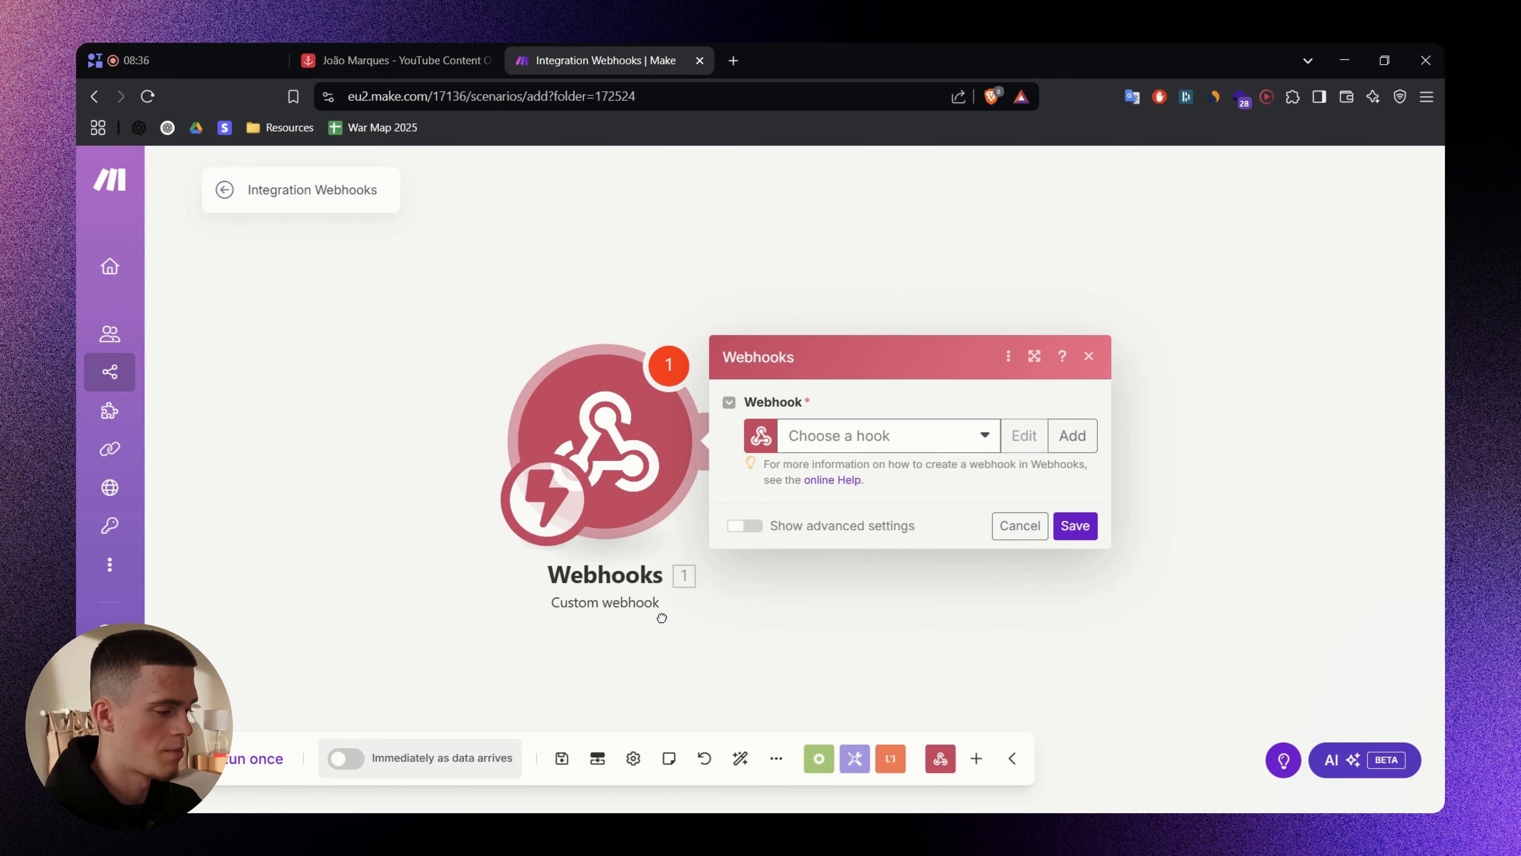
left_click(1085, 438)
triple_click(1008, 362)
type("Y")
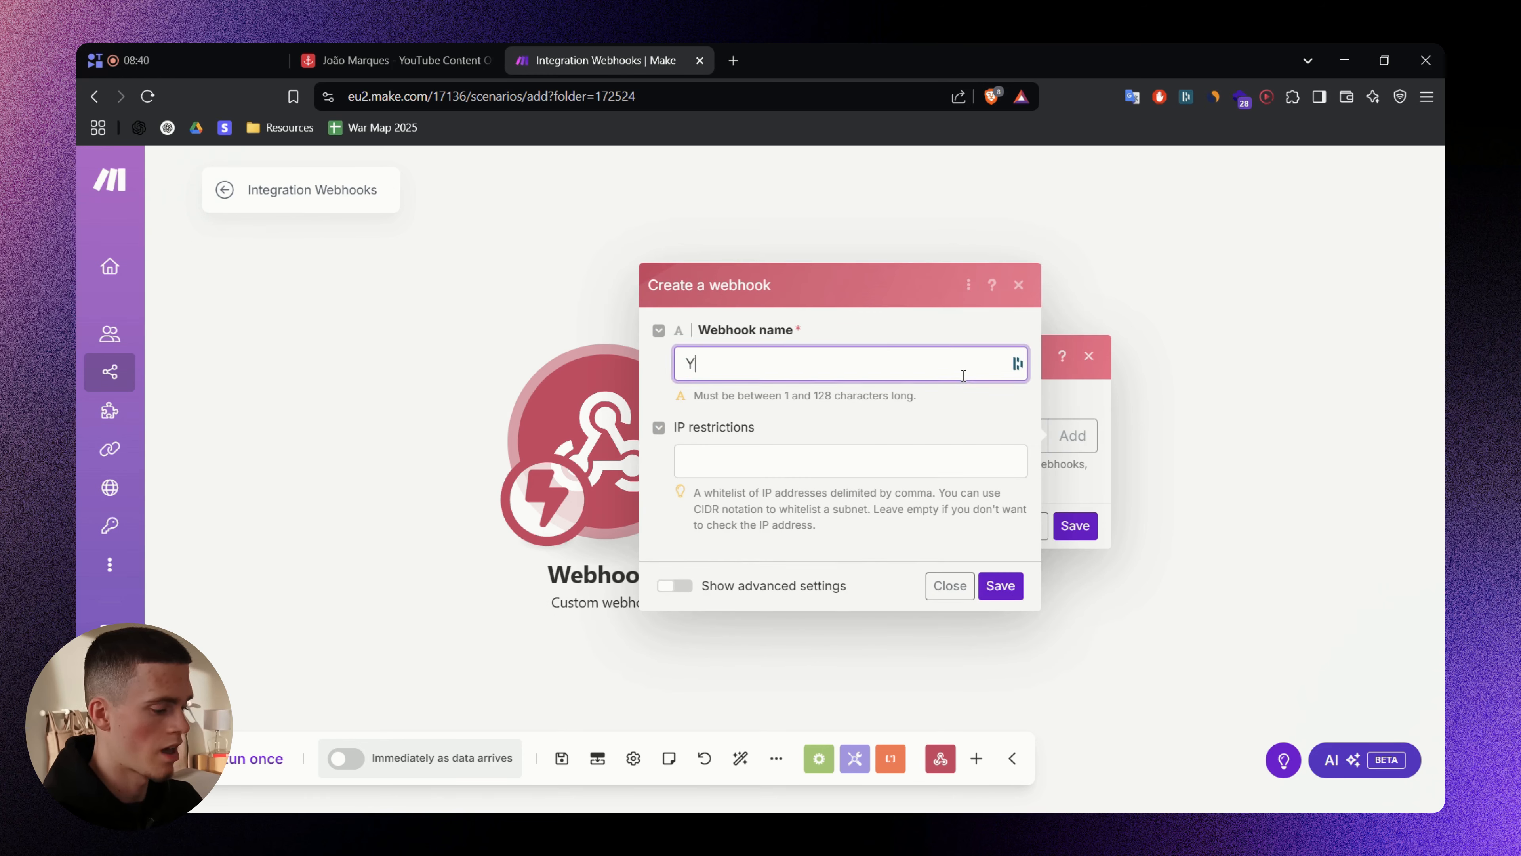
type("ou")
type("Tube Content OS [v1.5] - Generating Tweets")
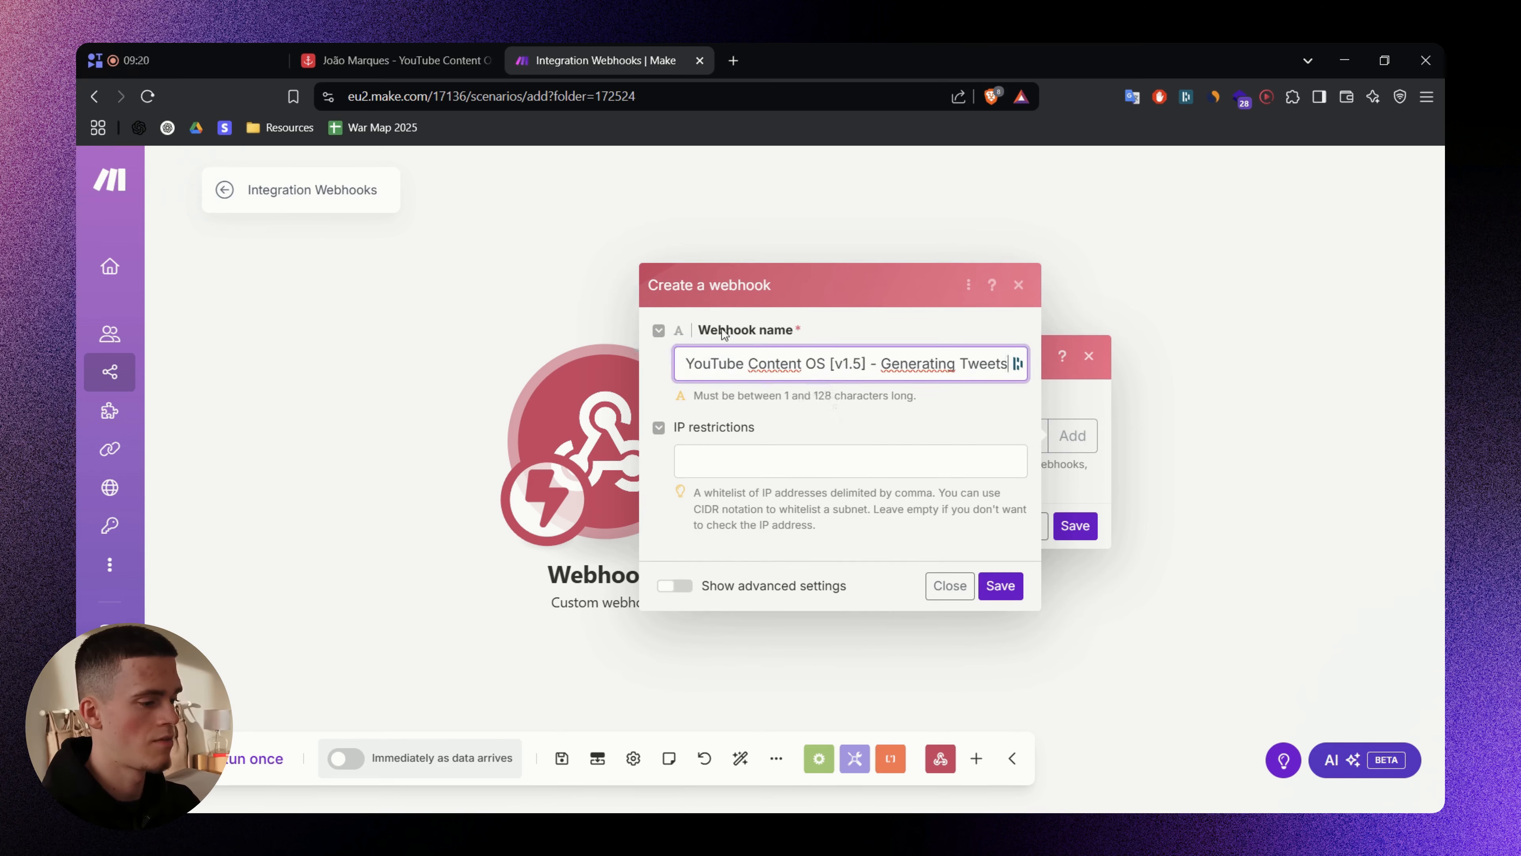
left_click(1013, 585)
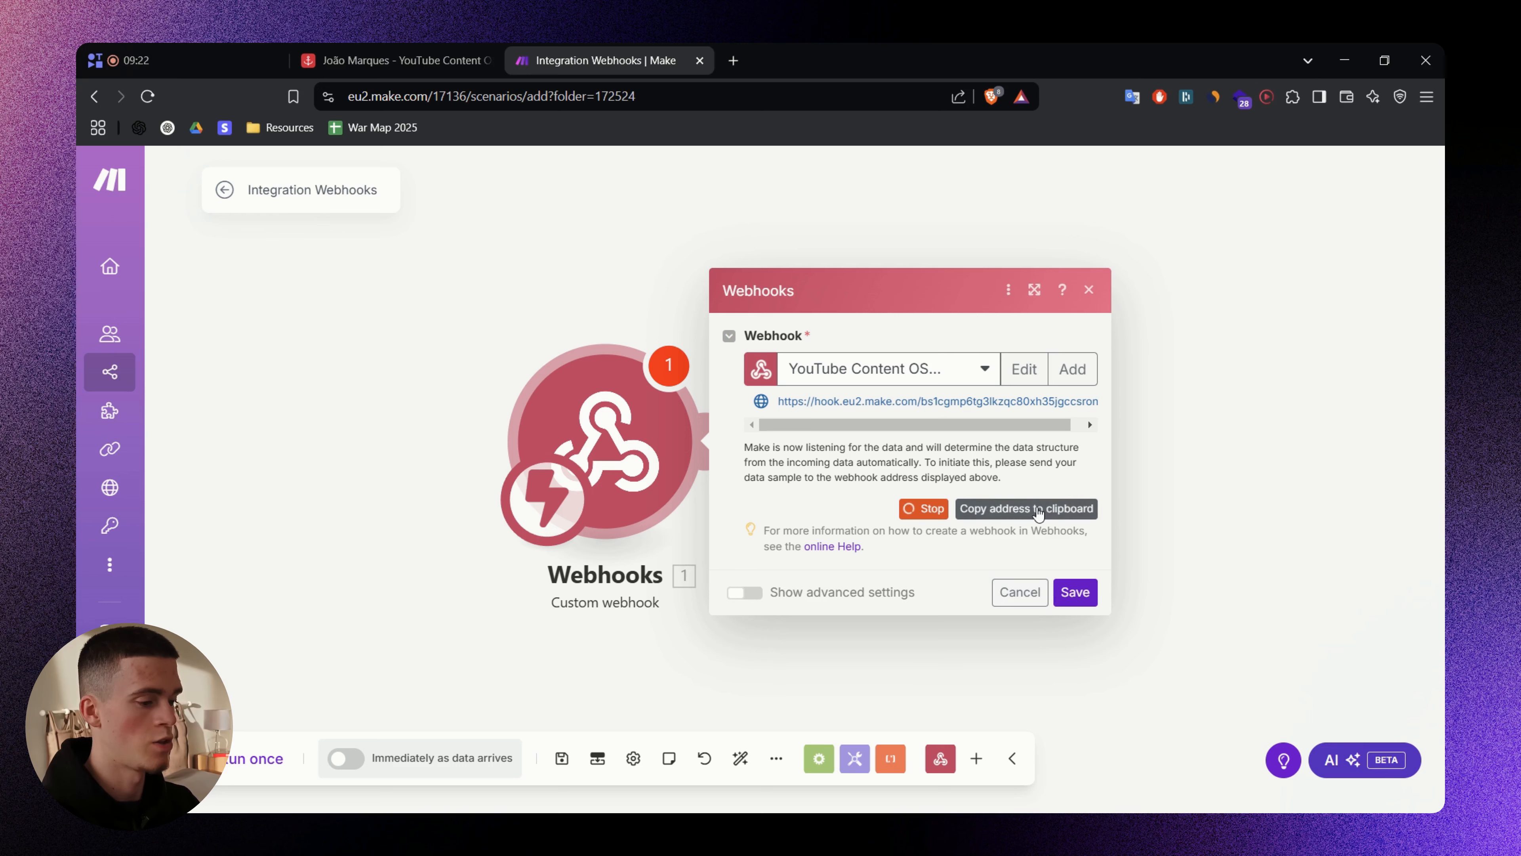
left_click(1070, 593)
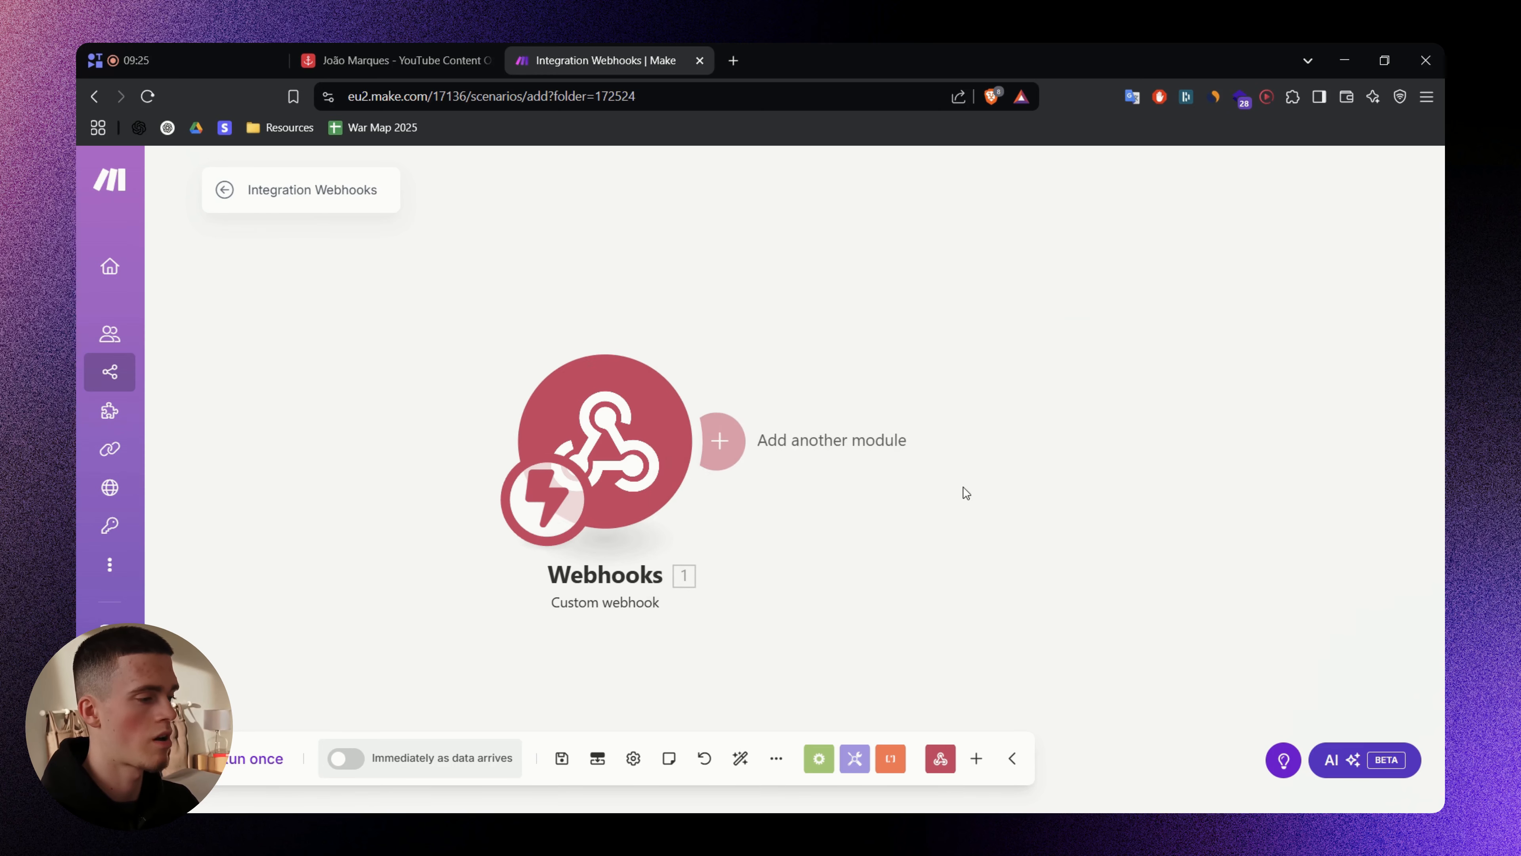
- Run the scenario once and send a test request by loading the webhook URL
left_click(271, 755)
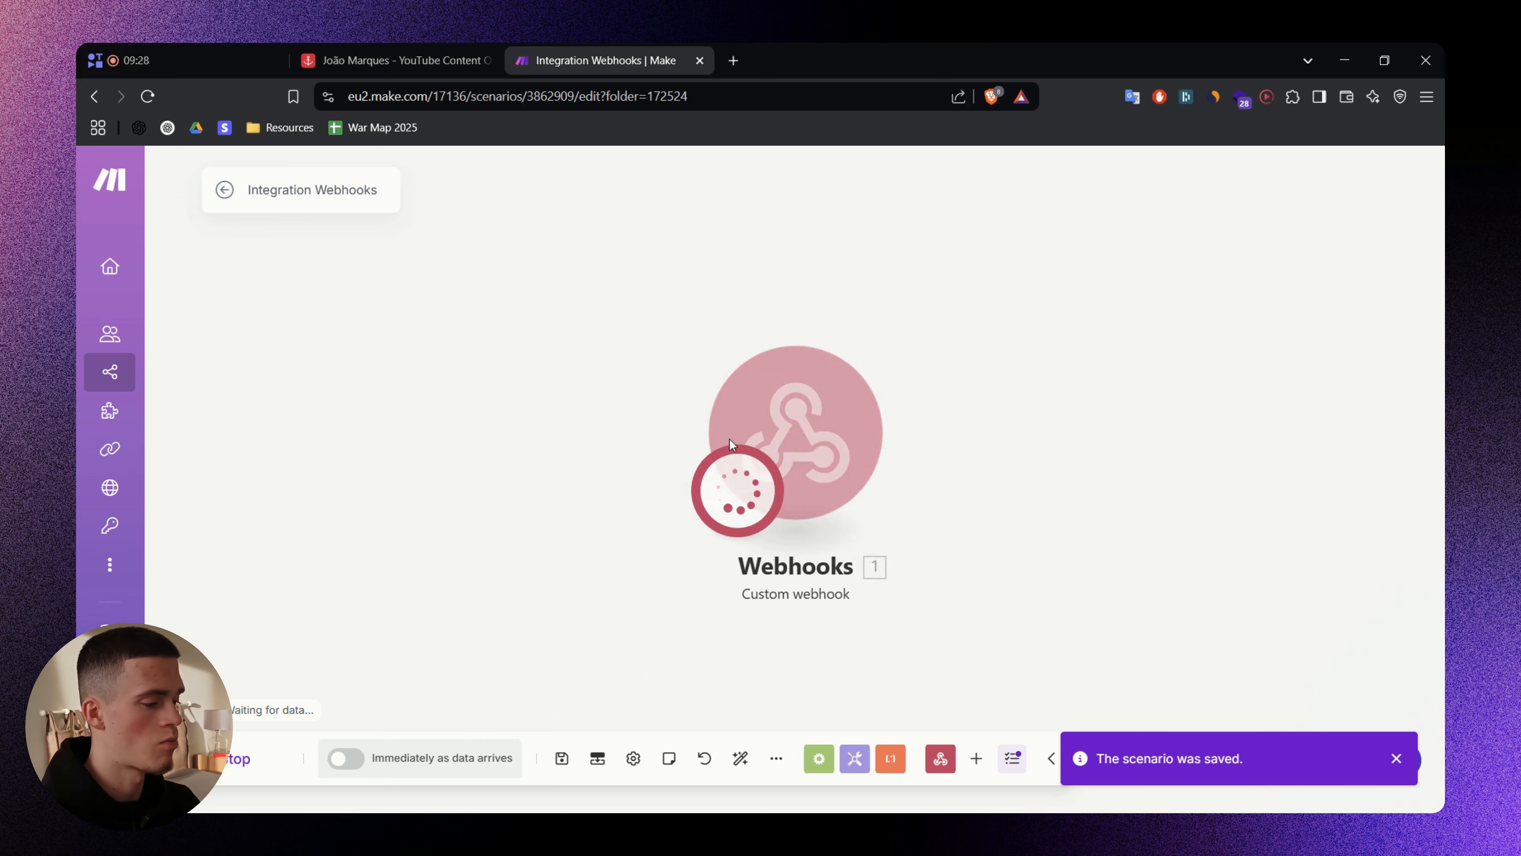
key("ctrl+n")
key("Return")
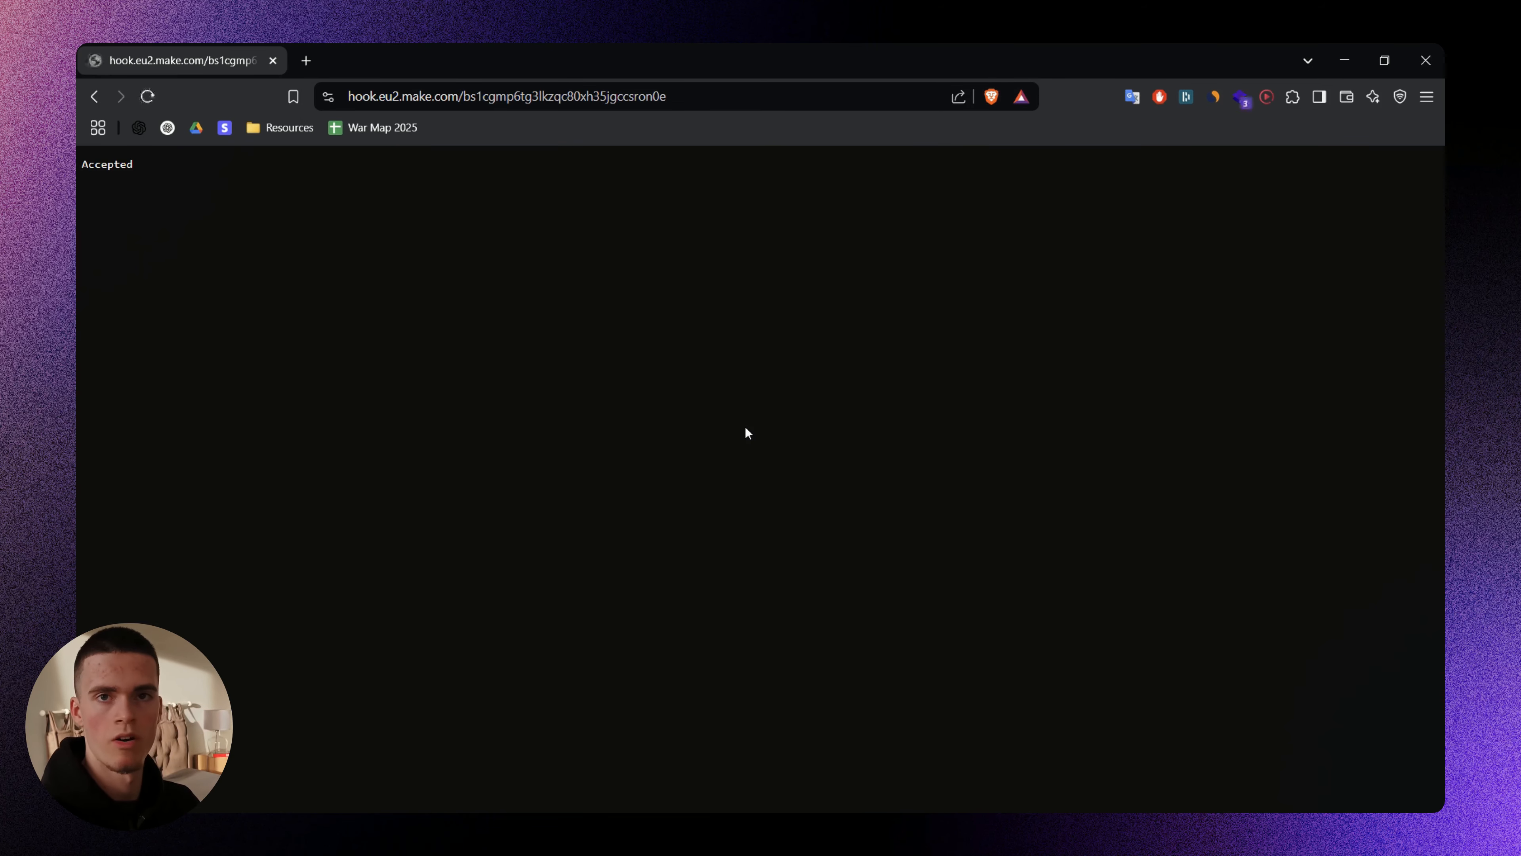
key("ctrl+w")
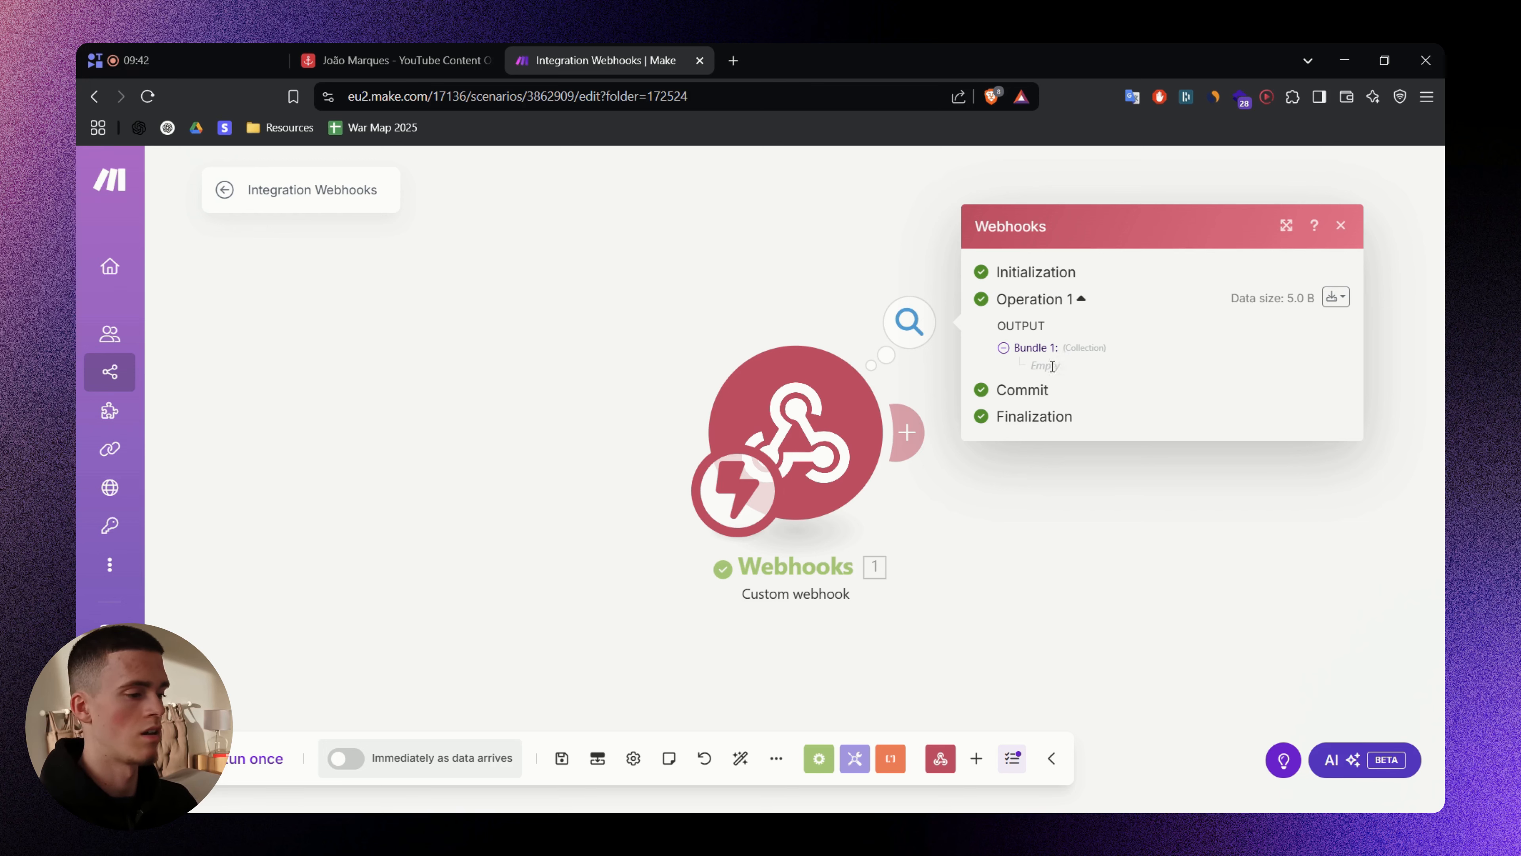
left_click(689, 288)
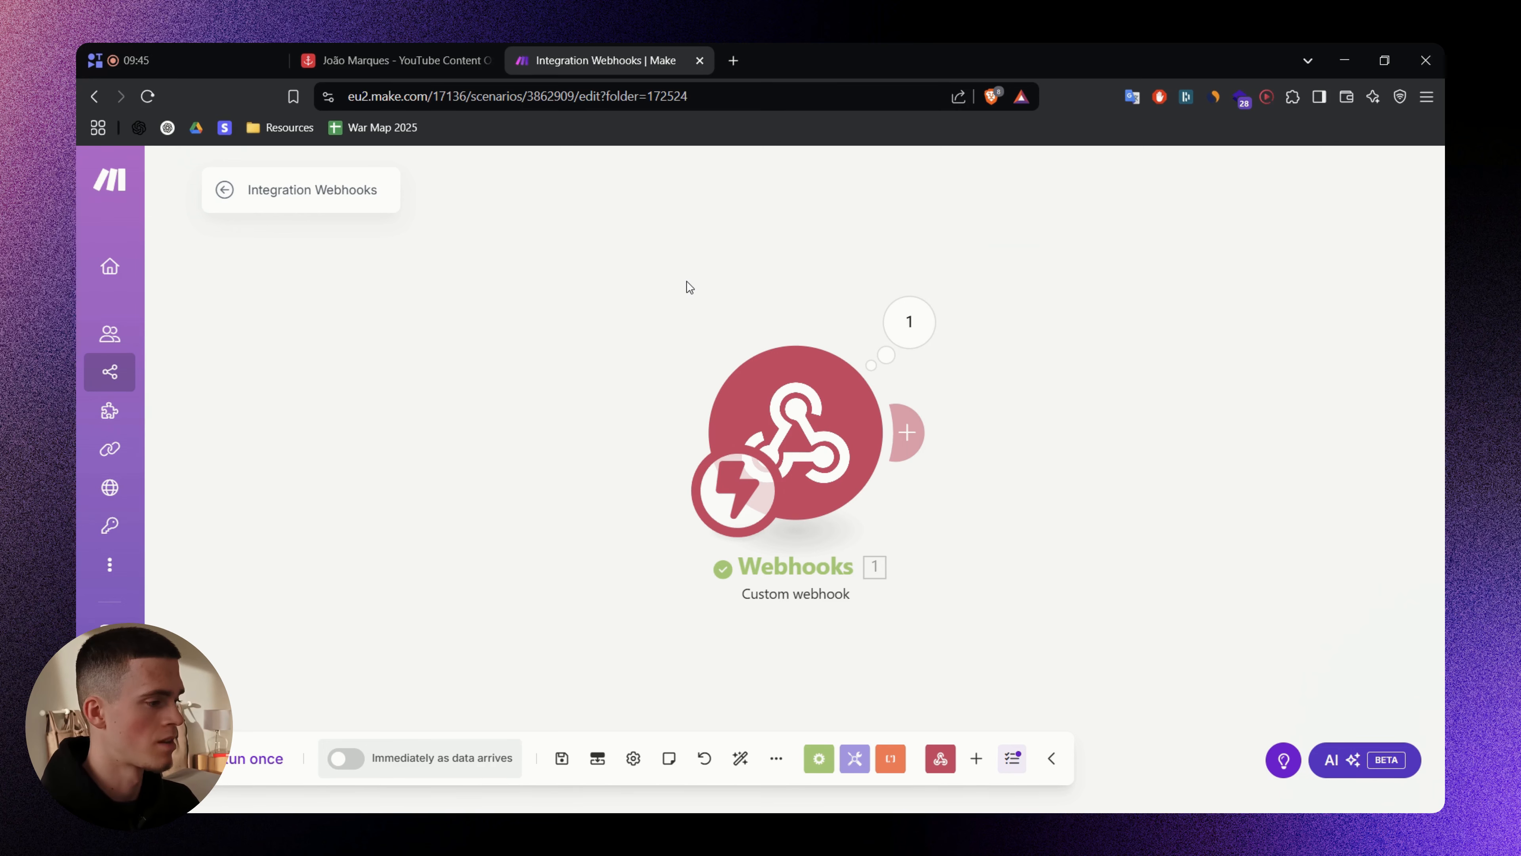
left_click_drag(698, 287, 682, 292)
- Switch between Airtable and Make and preview row 25's empty Tweets cell
left_click(439, 54)
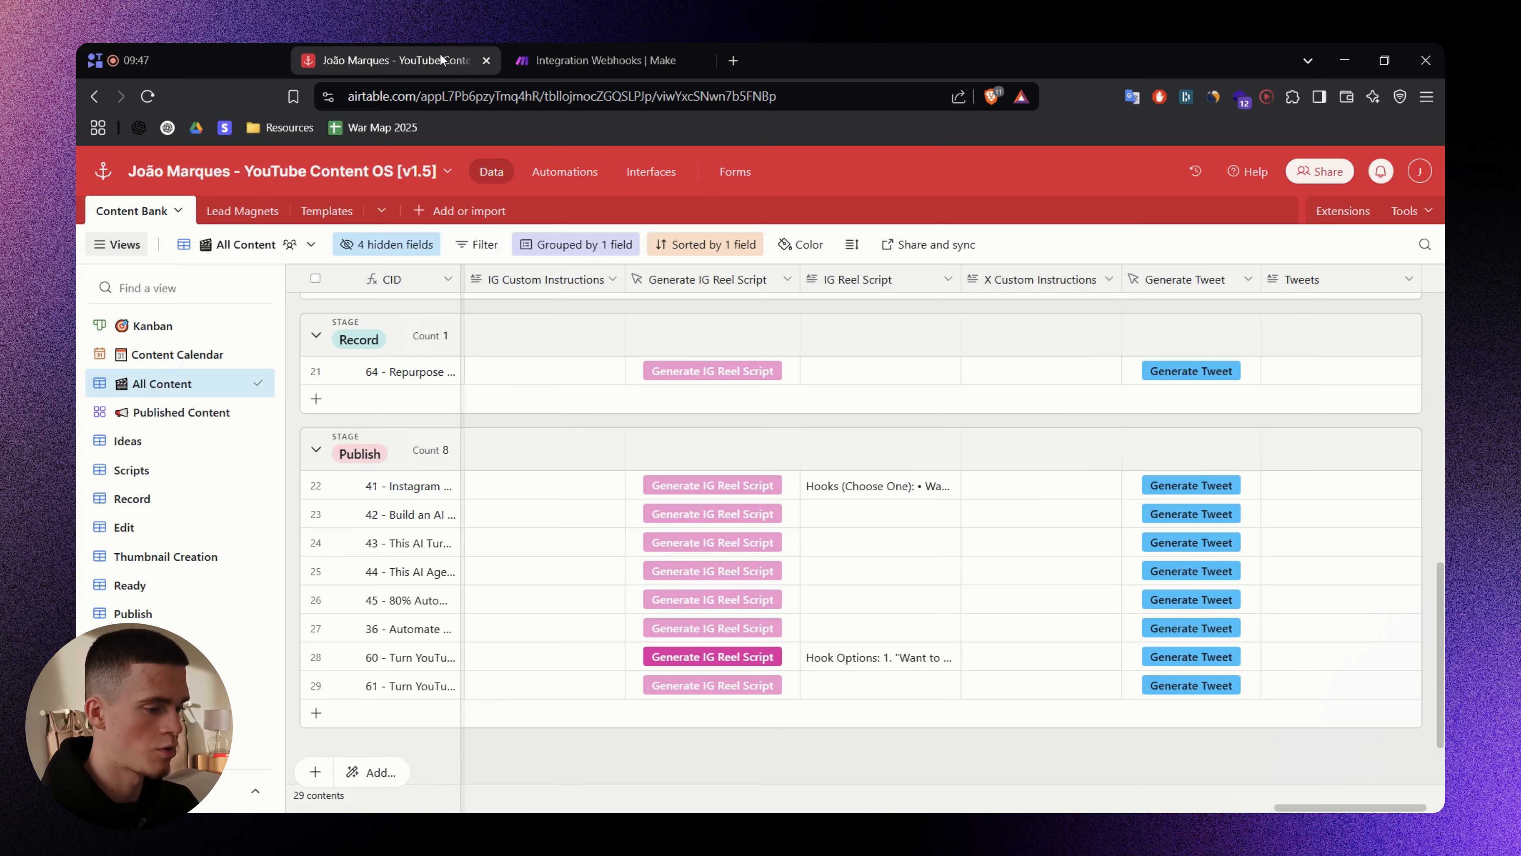
left_click(1206, 550)
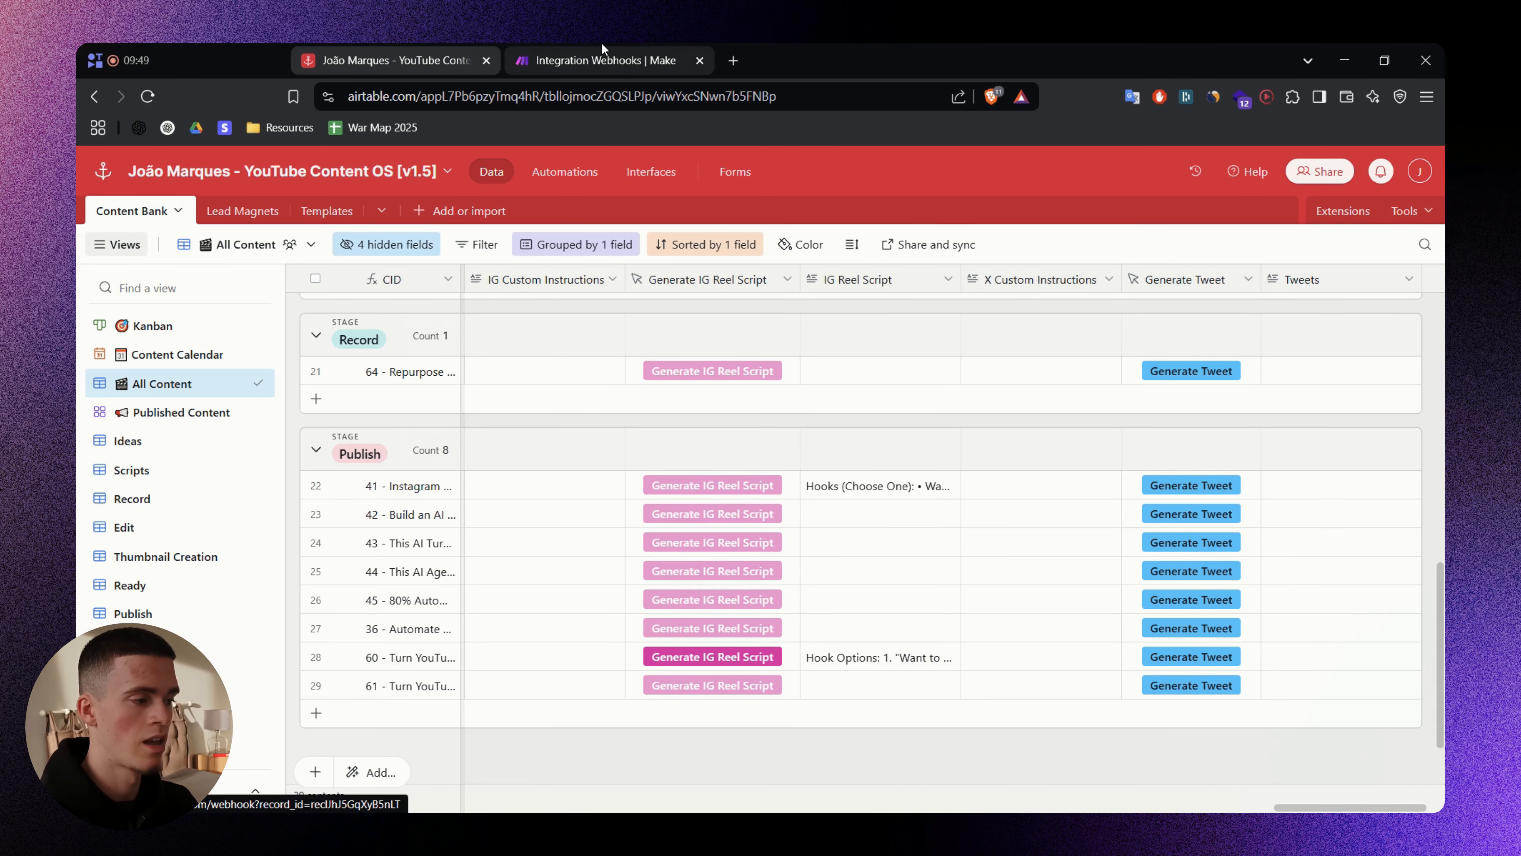
left_click(601, 44)
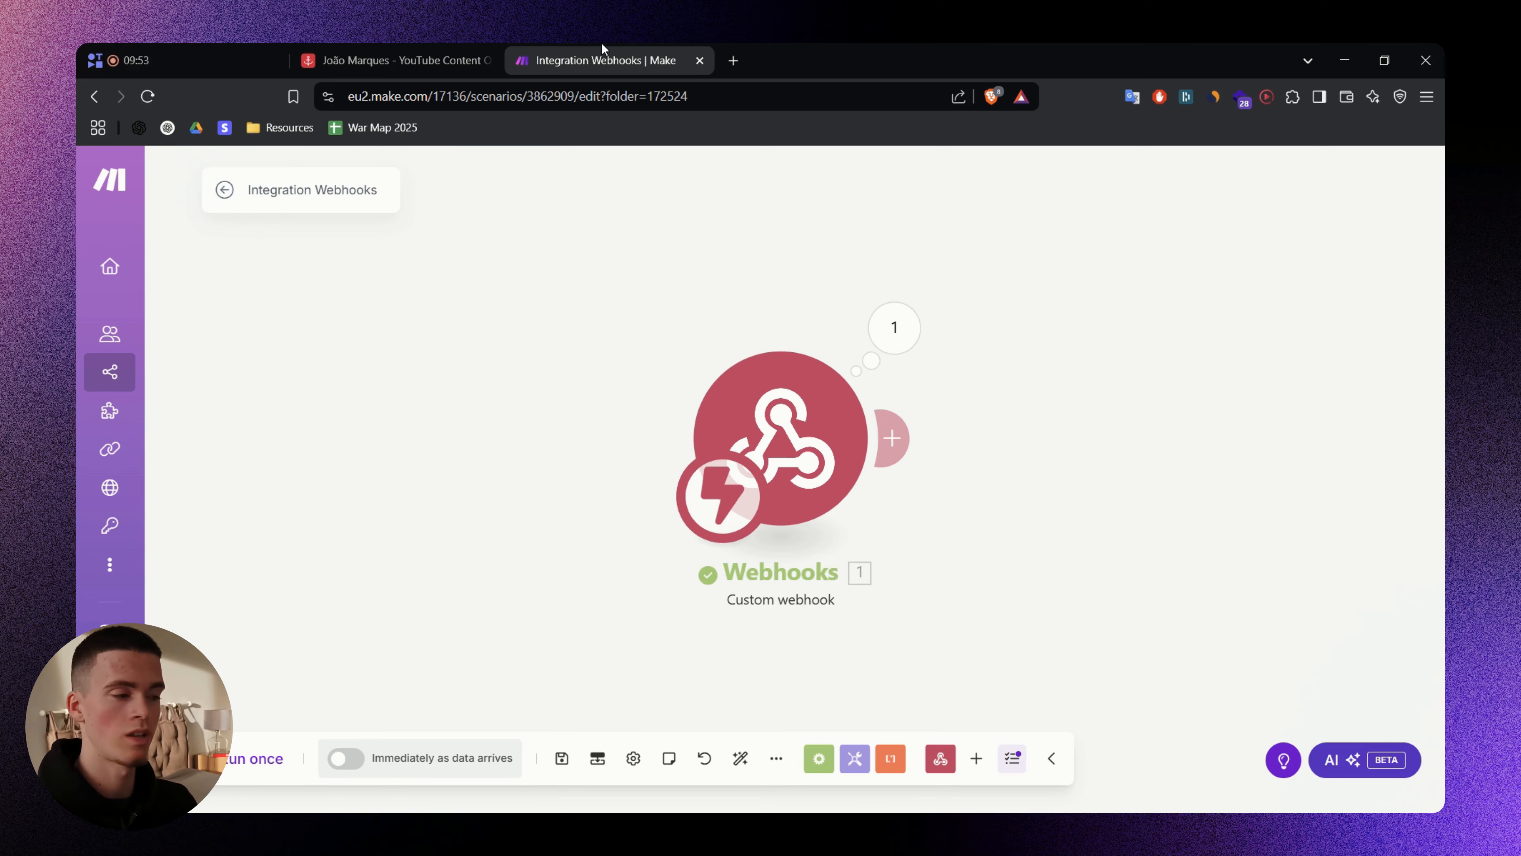
left_click(432, 48)
left_click(1311, 570)
left_click(1312, 569)
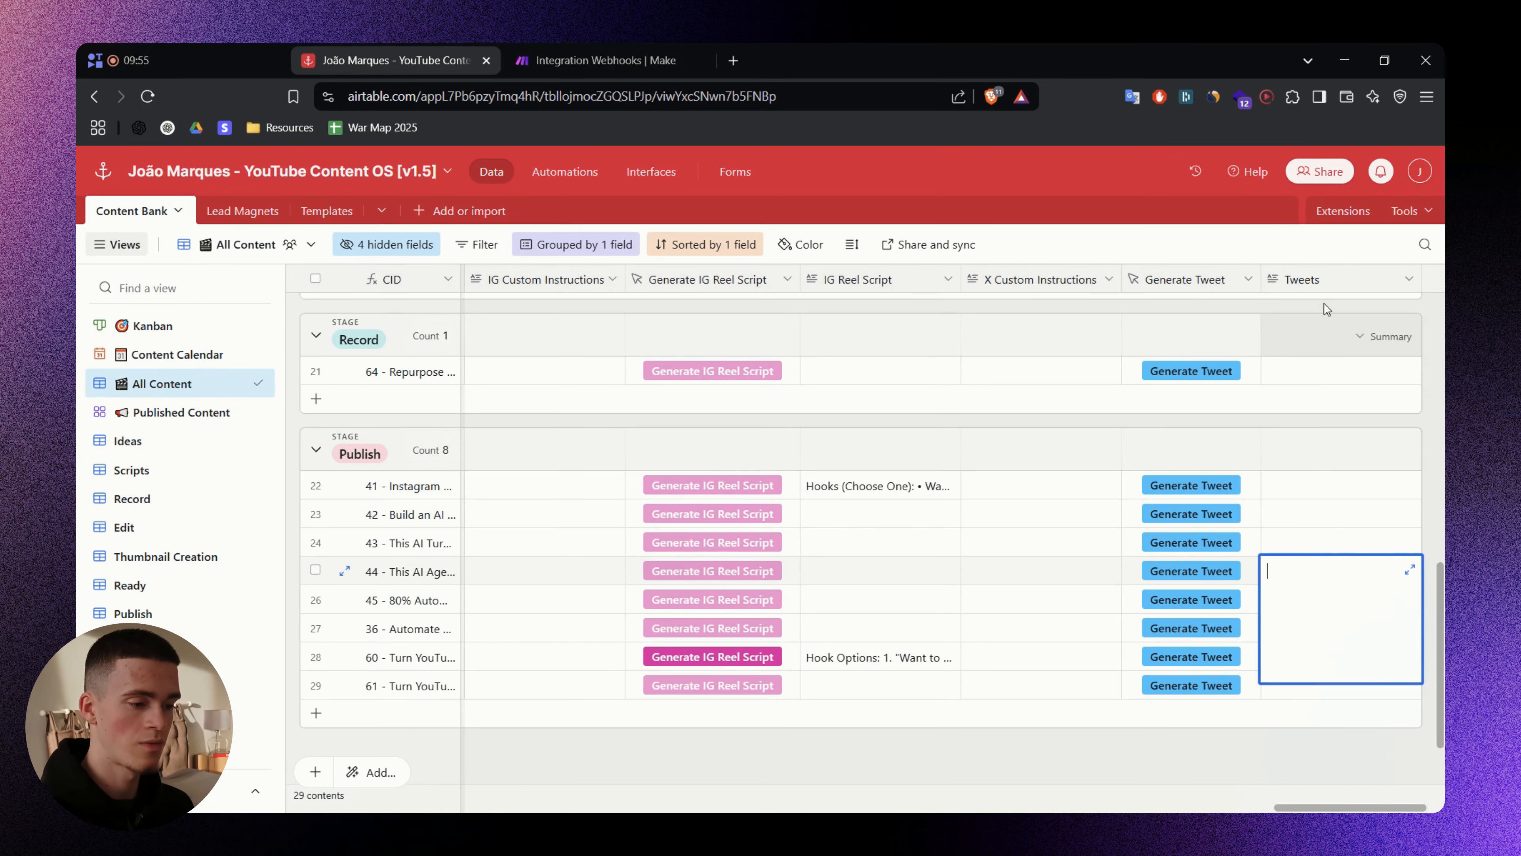
left_click(1425, 497)
- Replace the Generate Tweet formula's old hook URL with the new Make webhook and save
right_click(1207, 290)
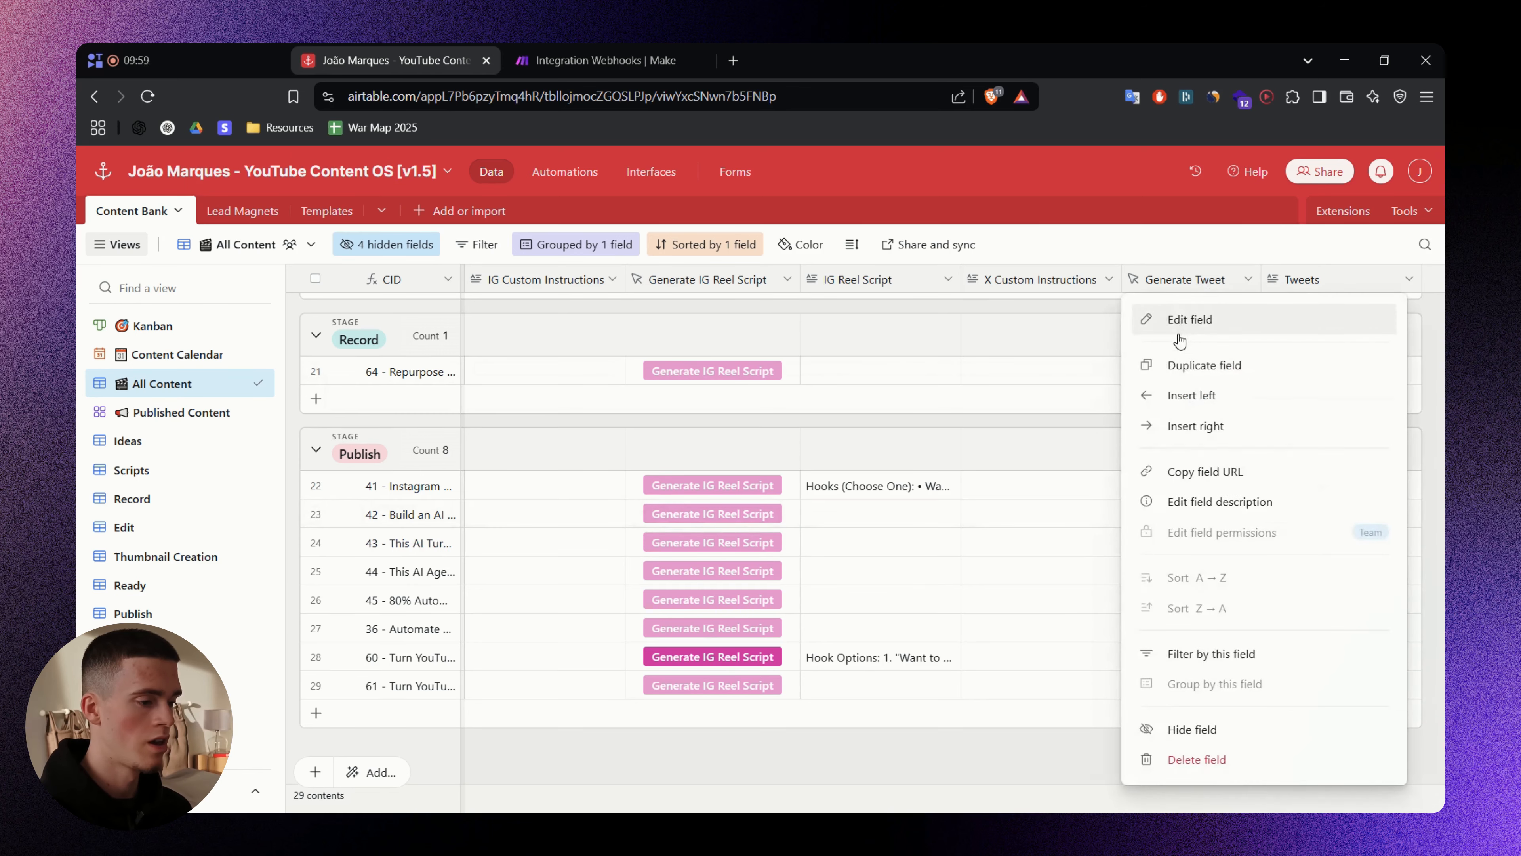
left_click(1174, 324)
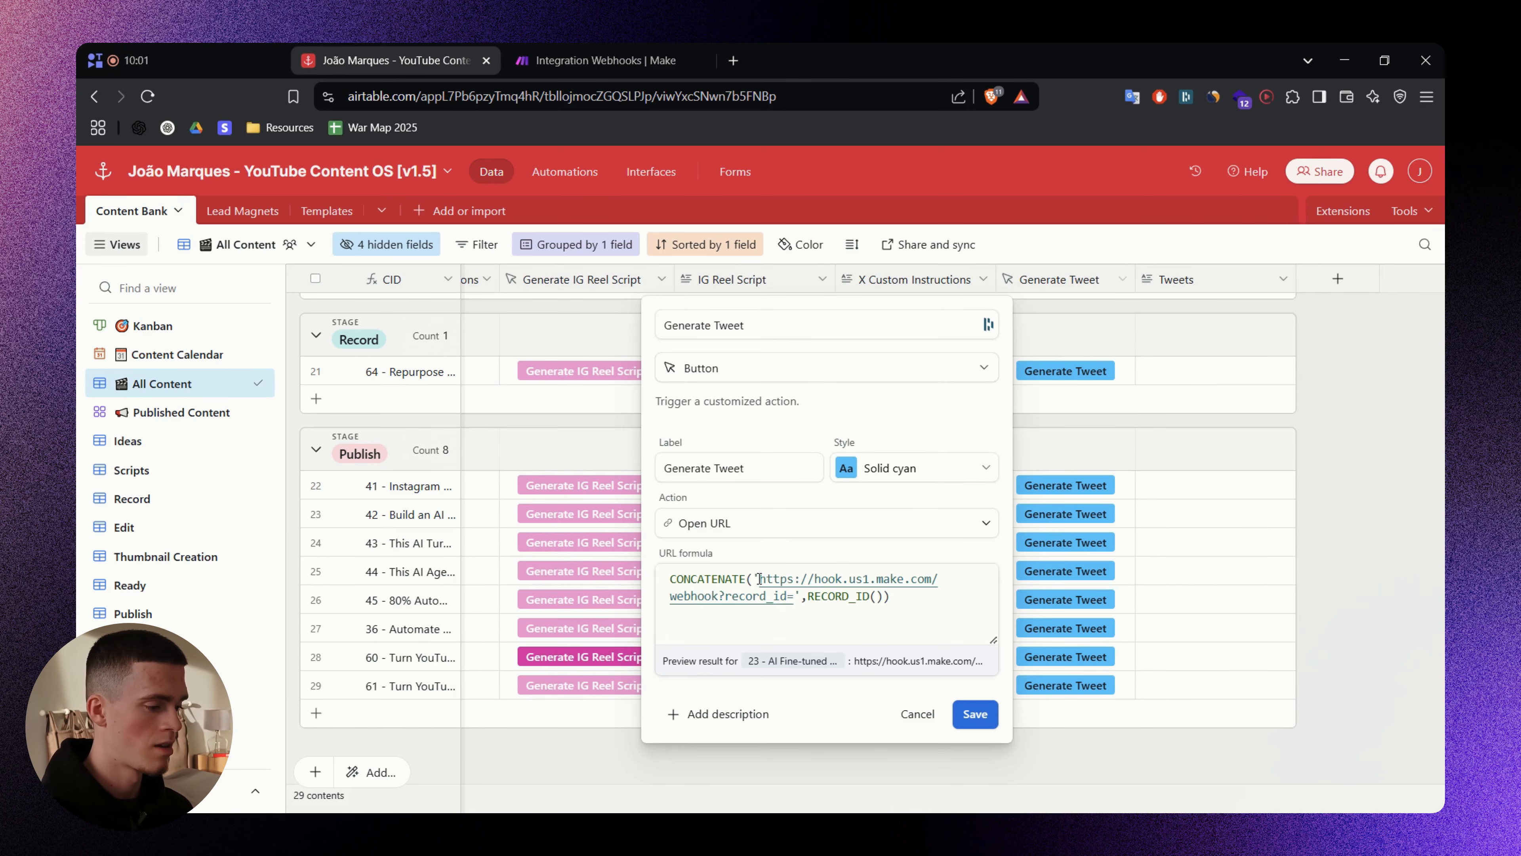
left_click_drag(758, 579, 719, 595)
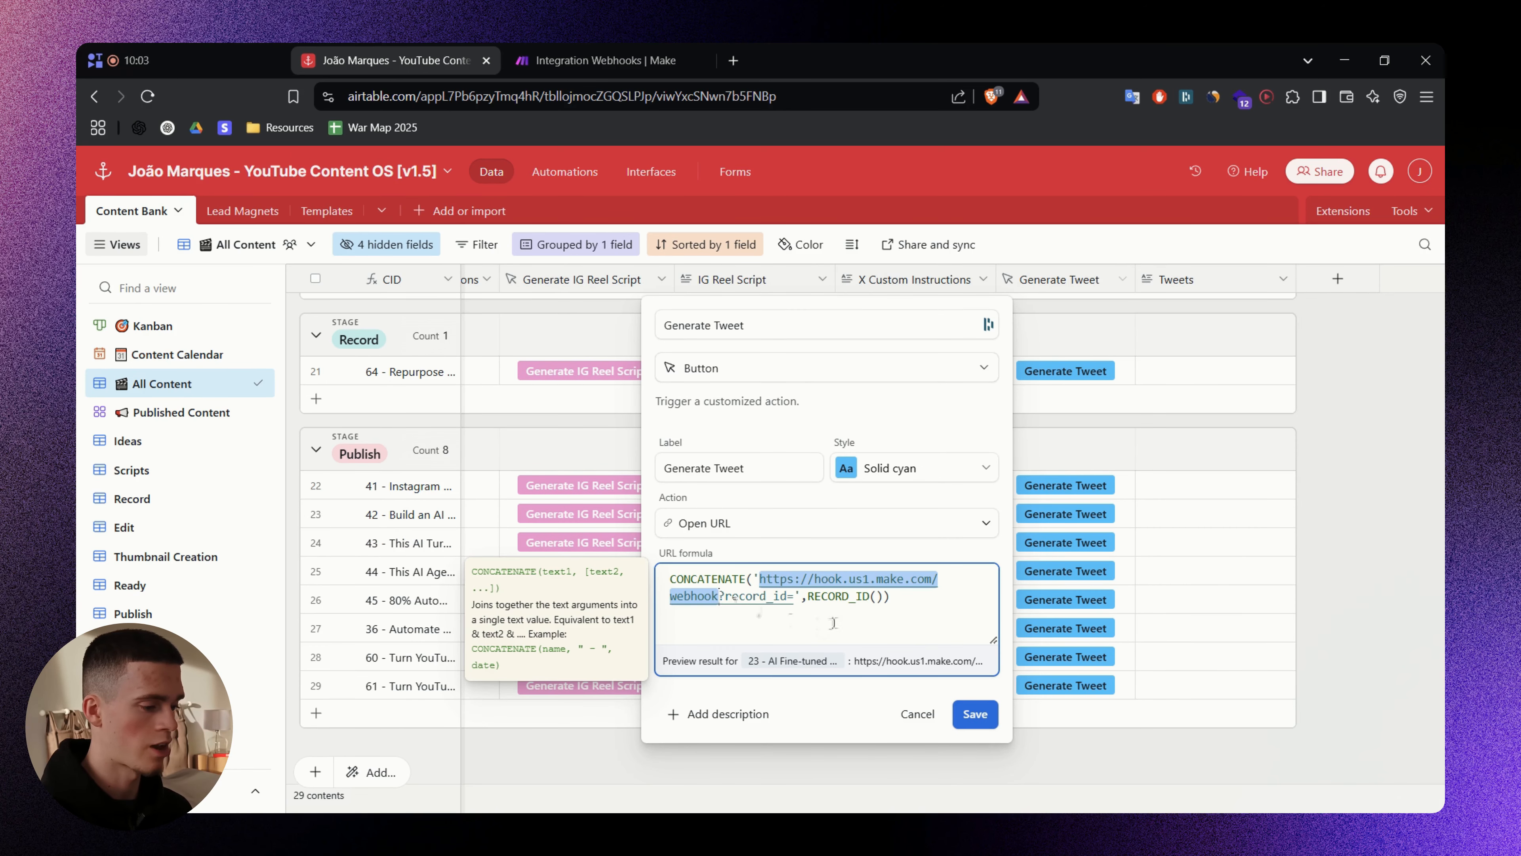
key("BackSpace")
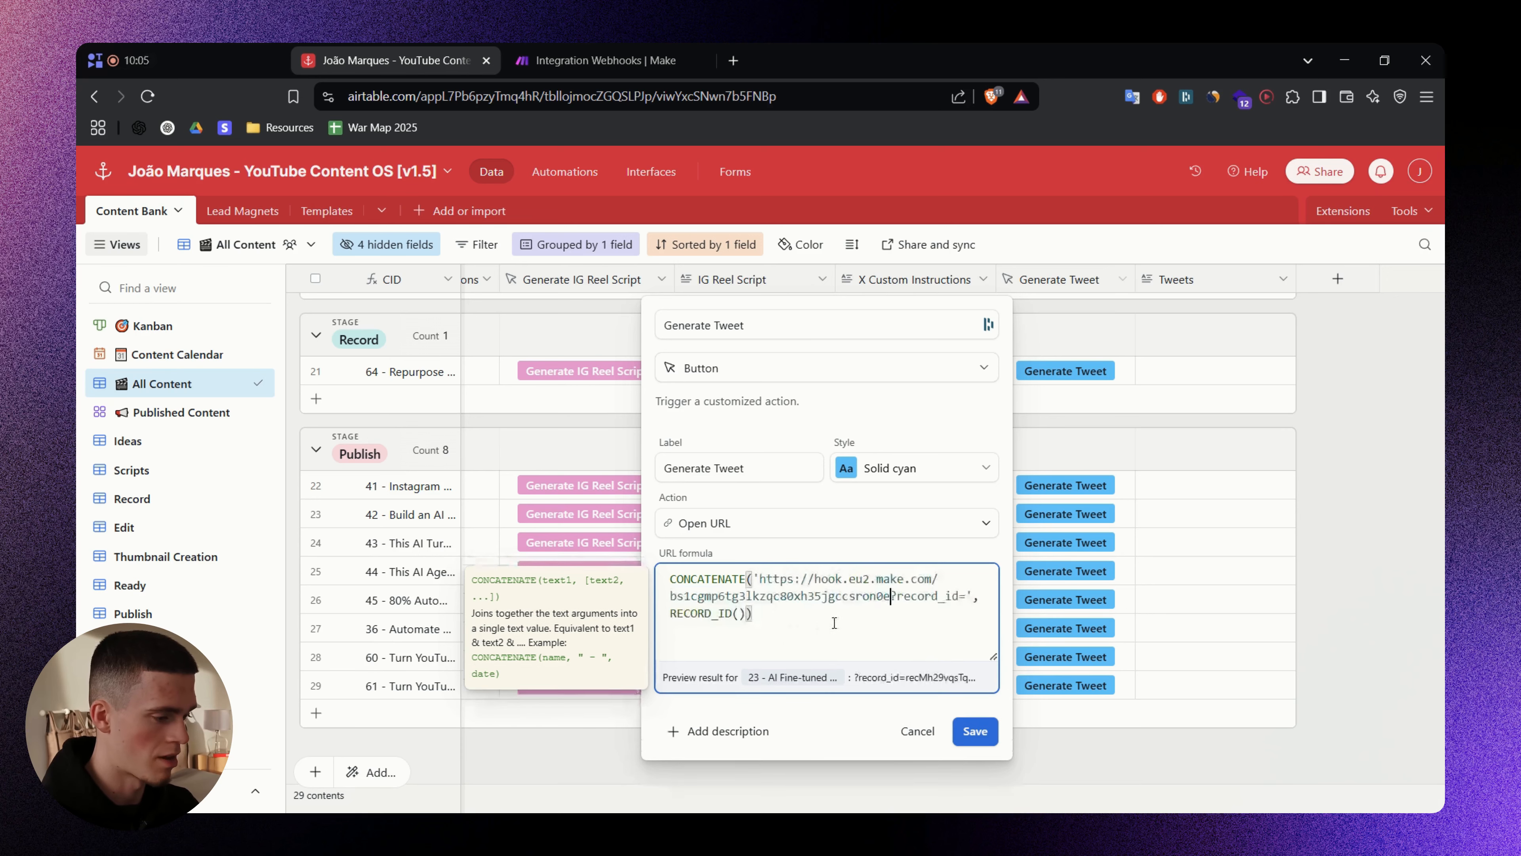
left_click(976, 732)
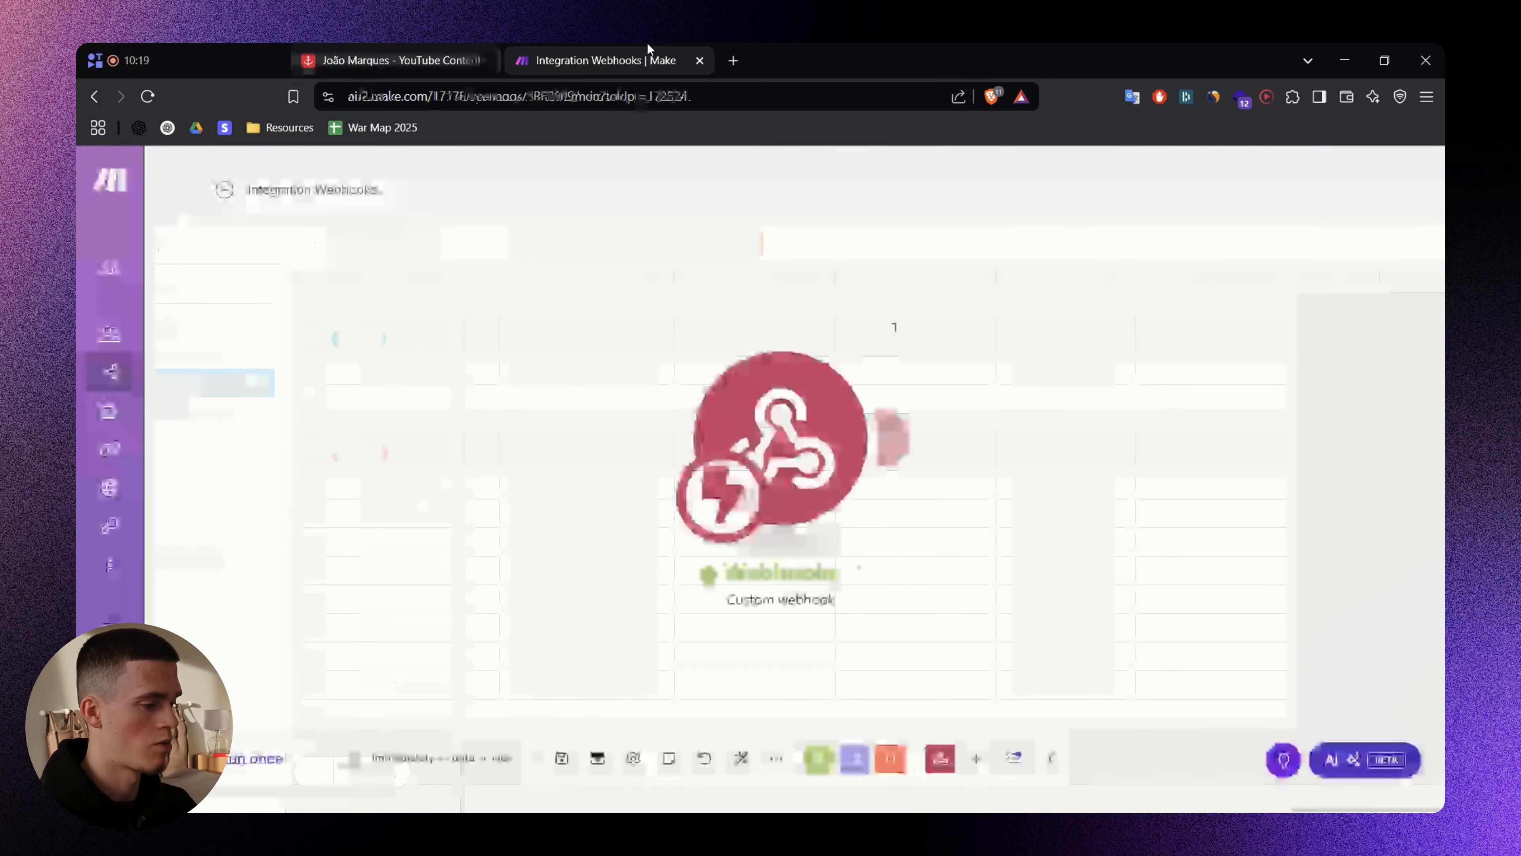
left_click(235, 746)
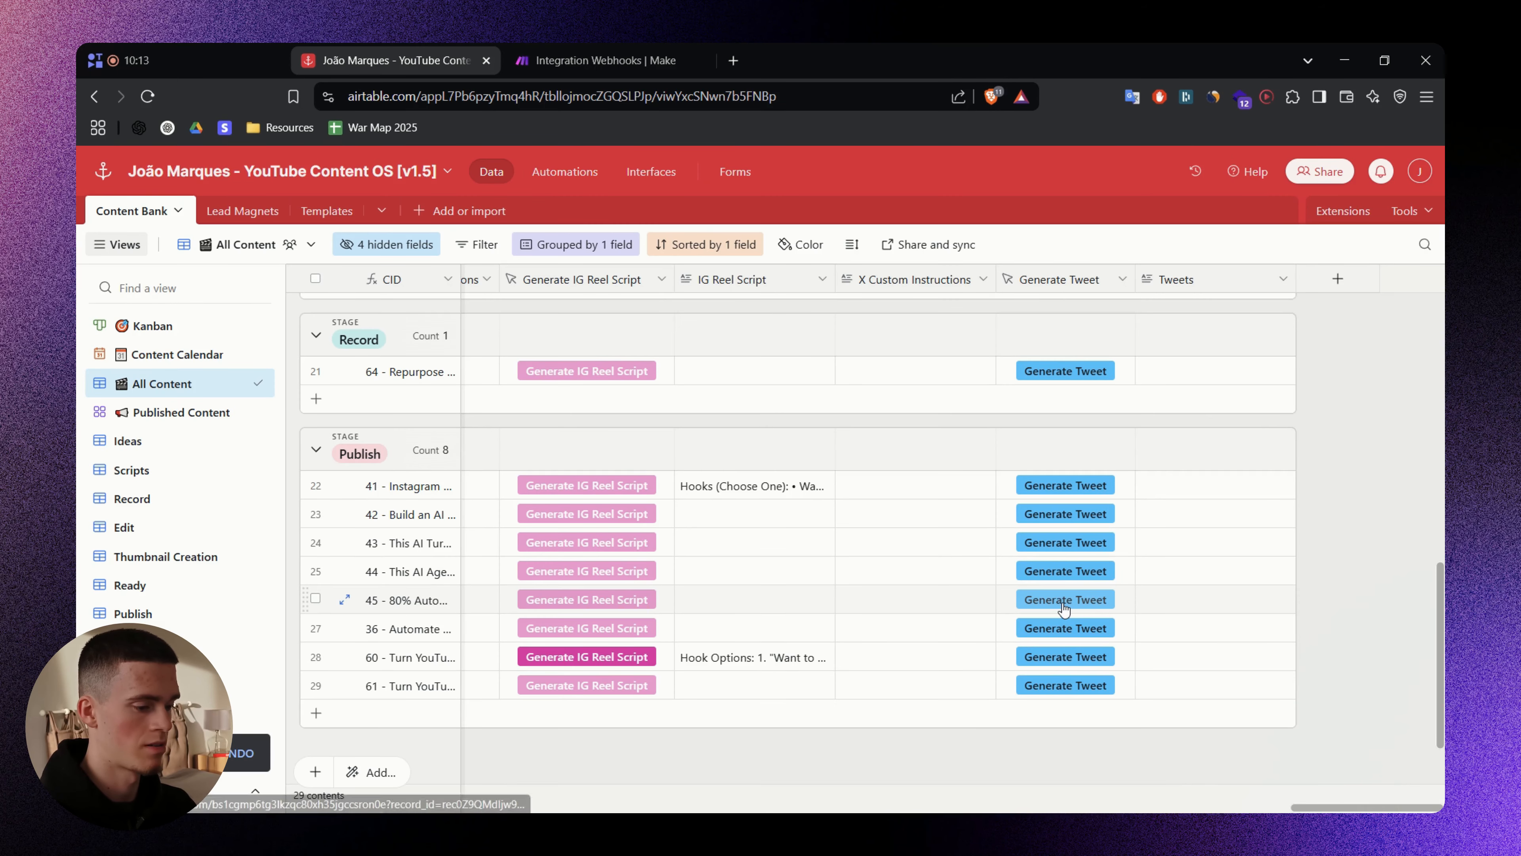
- Click row 26's Generate Tweet button and check the record_id in the webhook's output bundle
left_click(1066, 608)
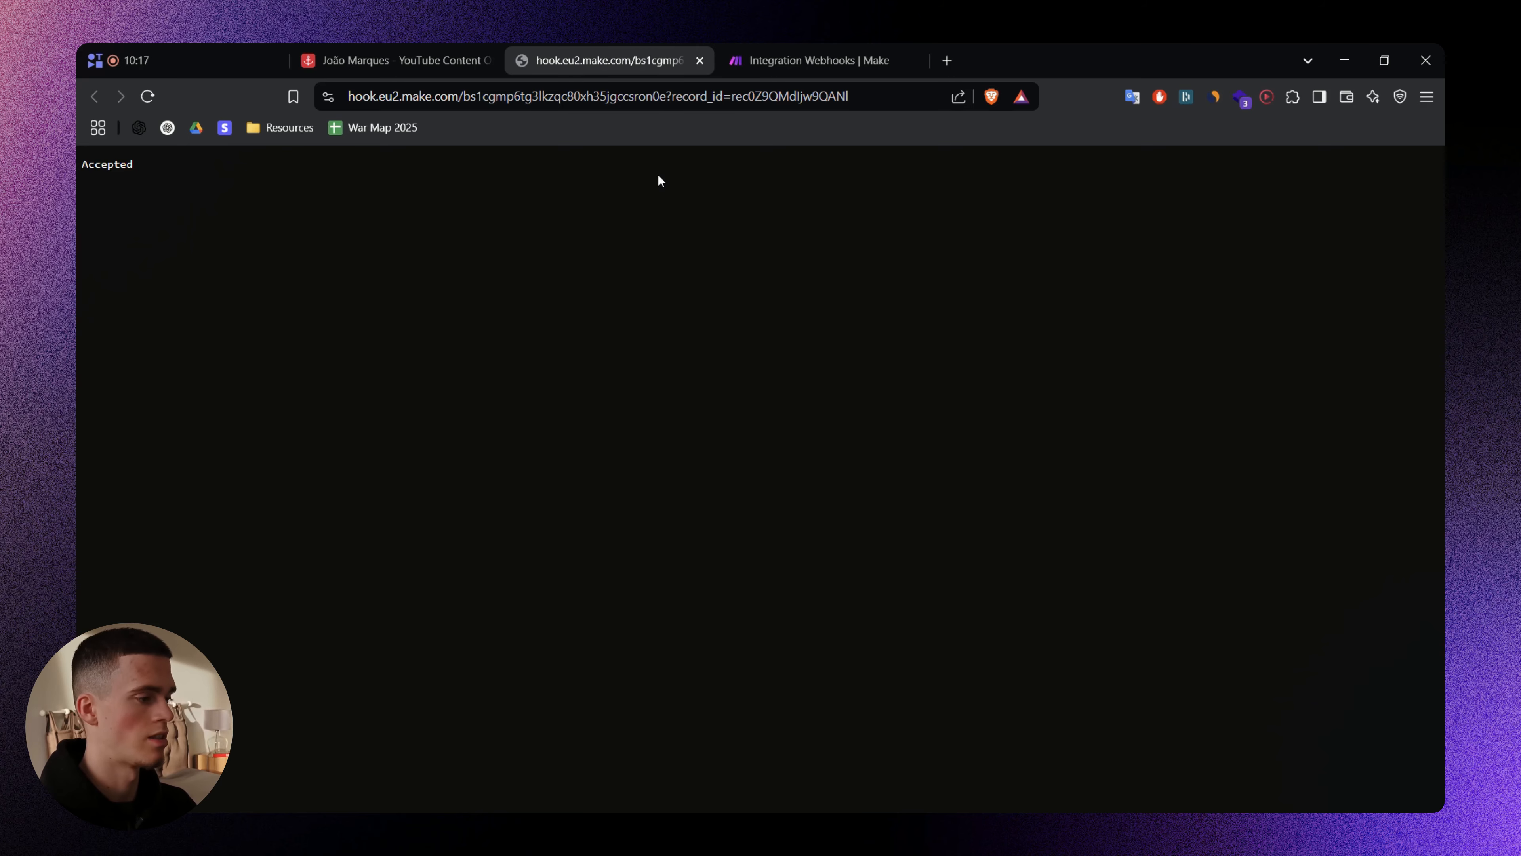
left_click(699, 60)
left_click_drag(1073, 510, 1025, 520)
left_click_drag(557, 217, 995, 630)
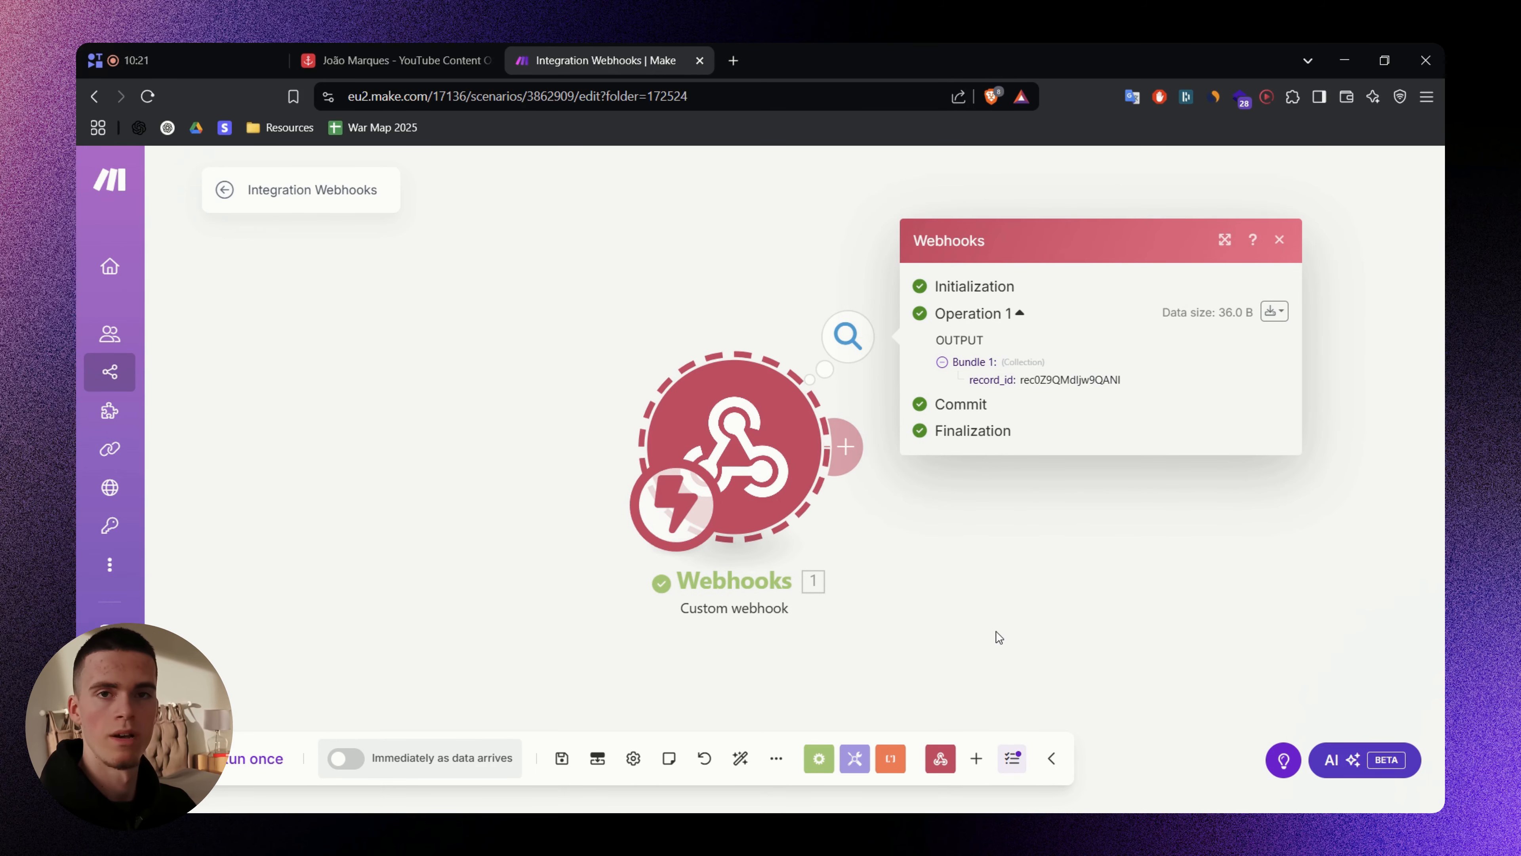
double_click(1043, 380)
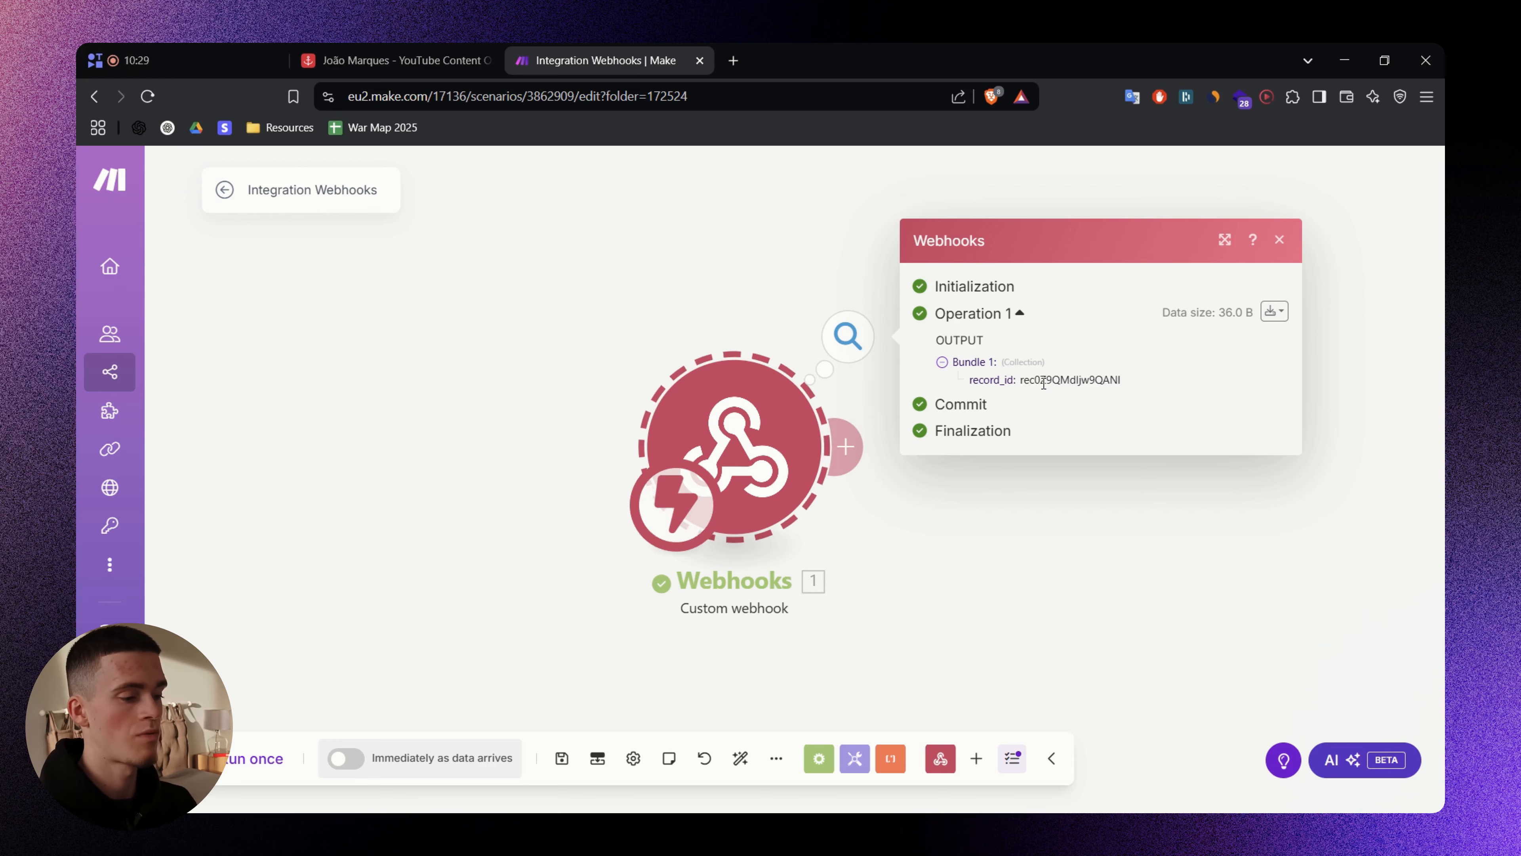
double_click(1044, 381)
left_click(446, 61)
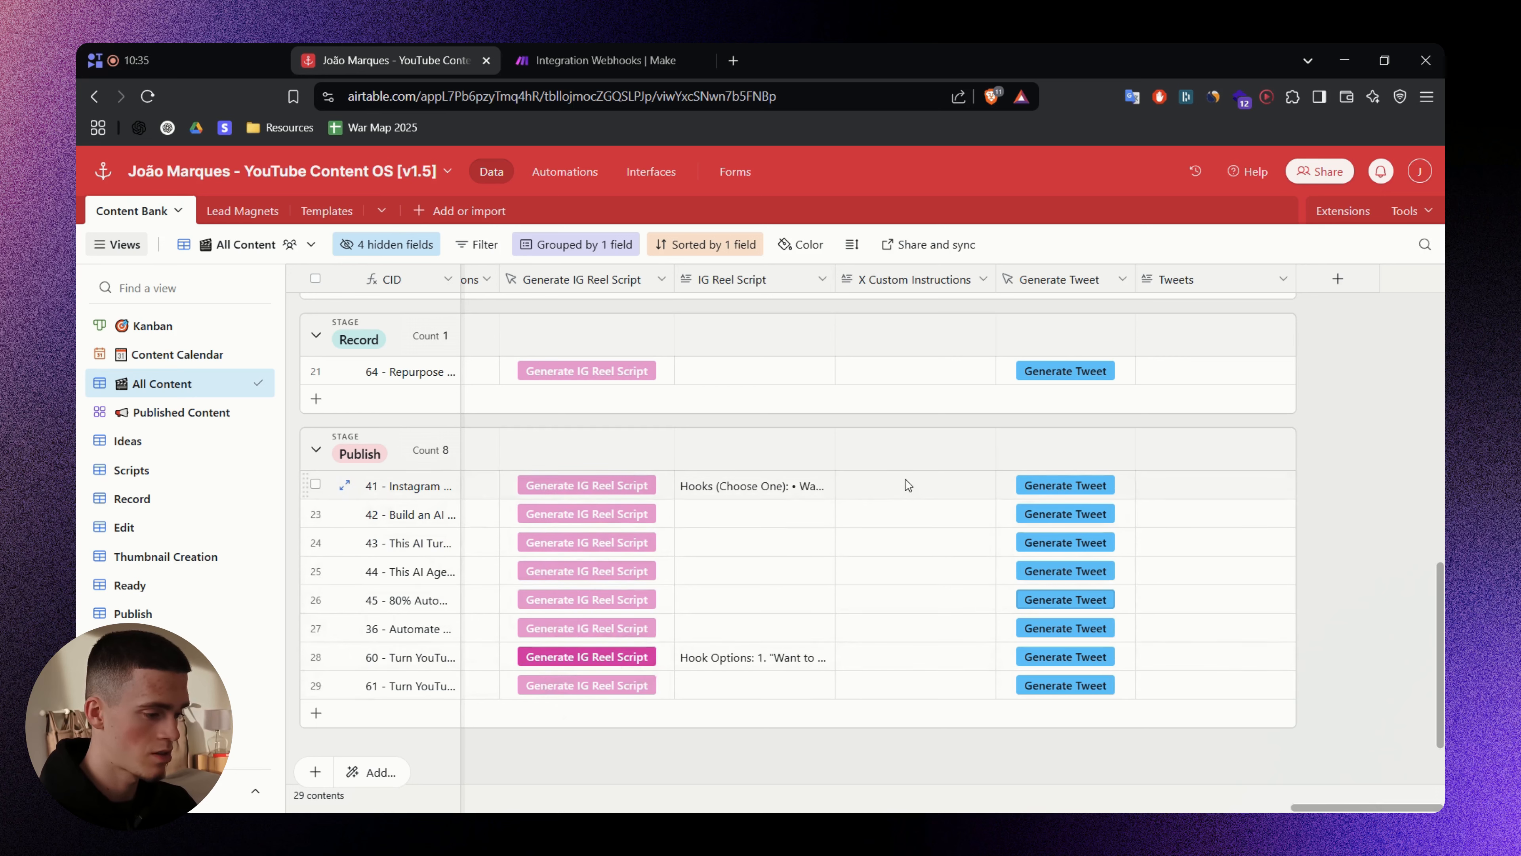
- Trigger Generate Tweet for row 24 and glance at row 27's Video Transcript
left_click(908, 484)
left_click(941, 758)
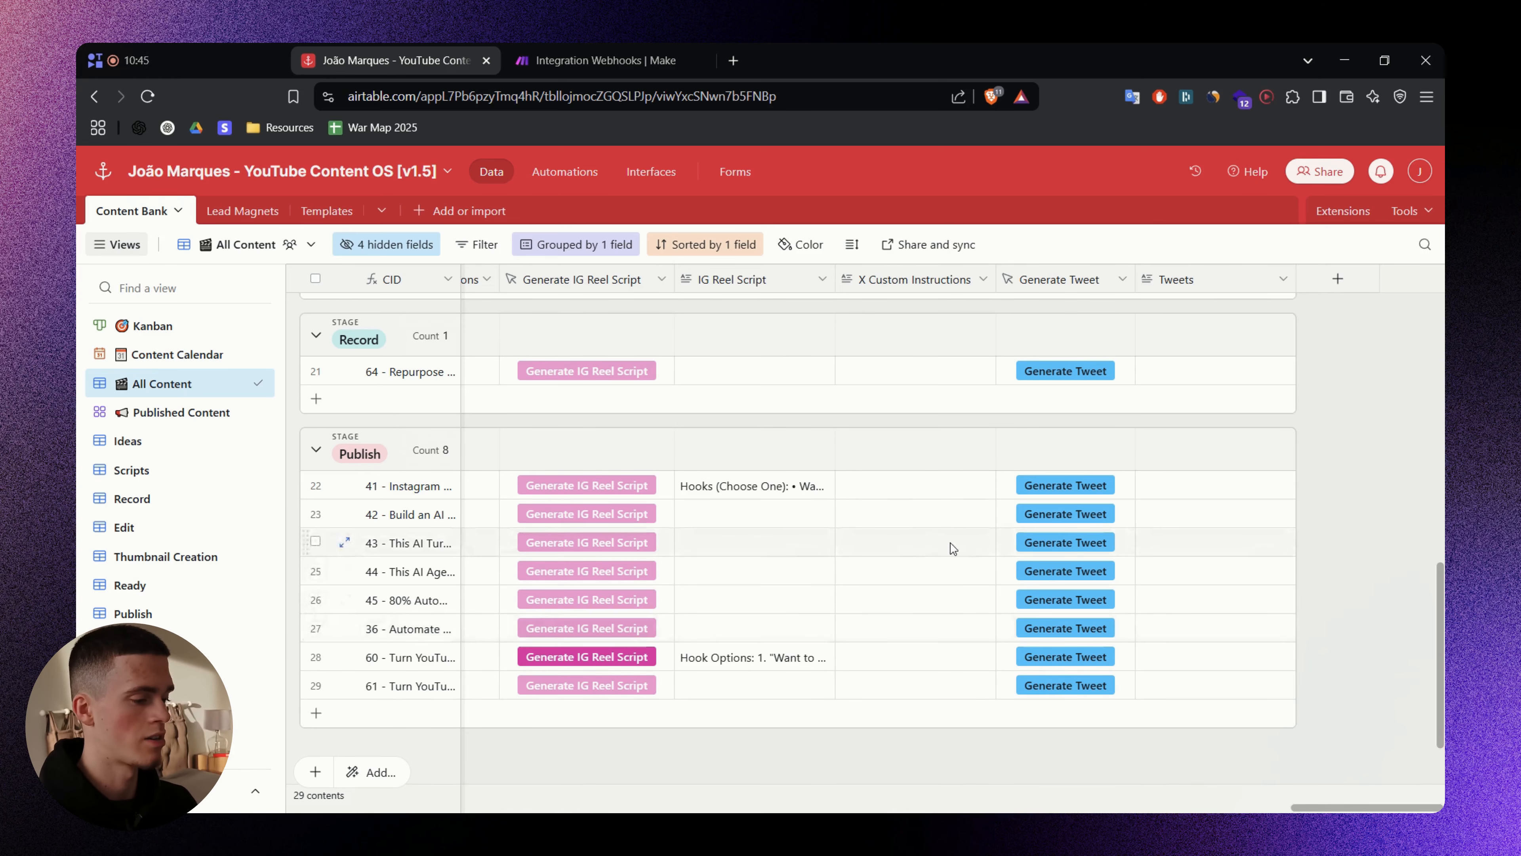
left_click(1085, 546)
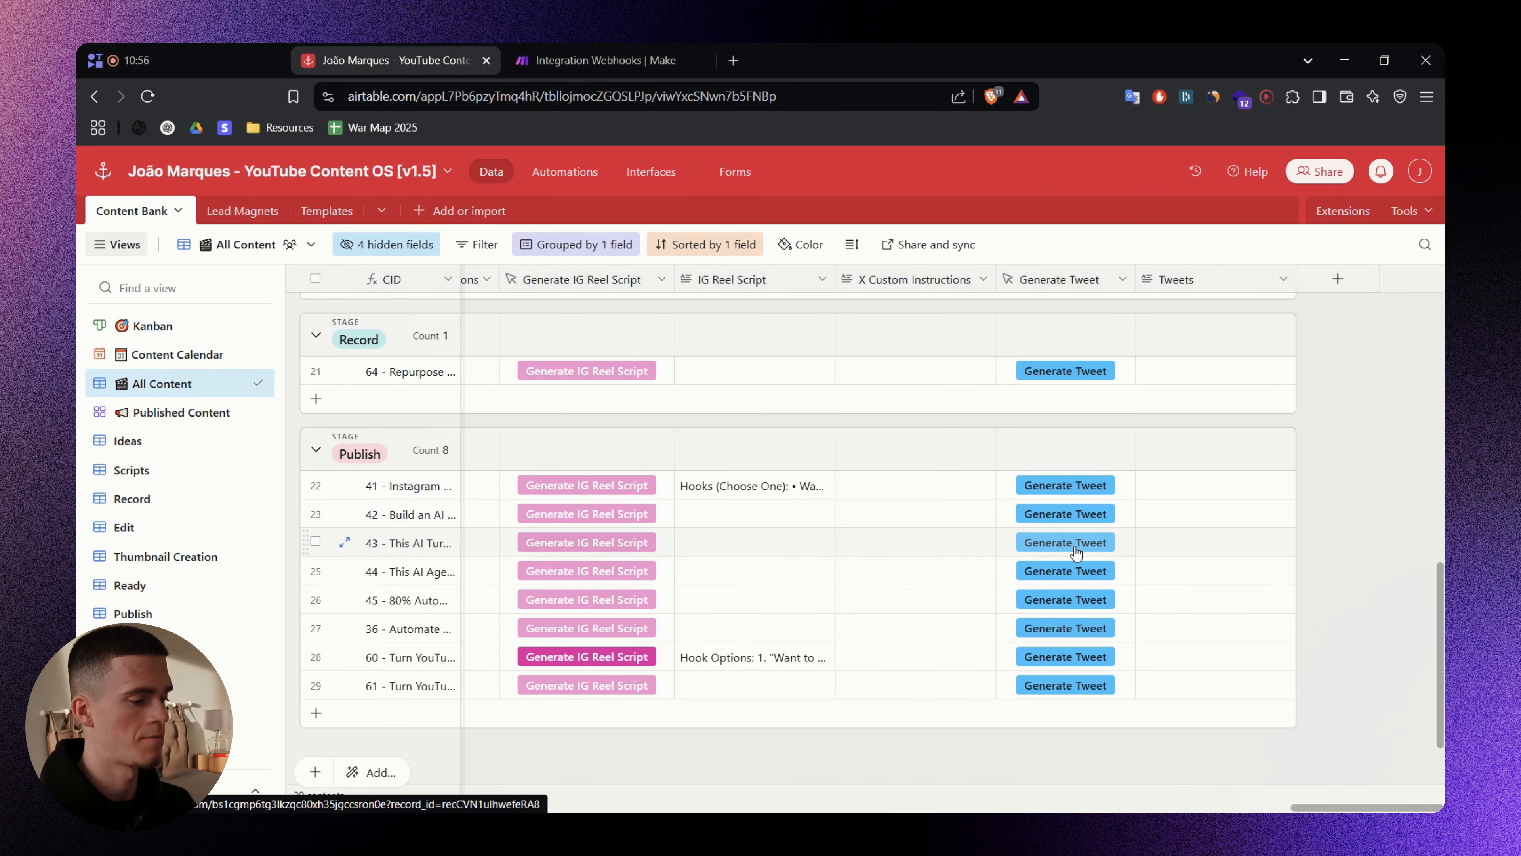
left_click_drag(1342, 806, 889, 733)
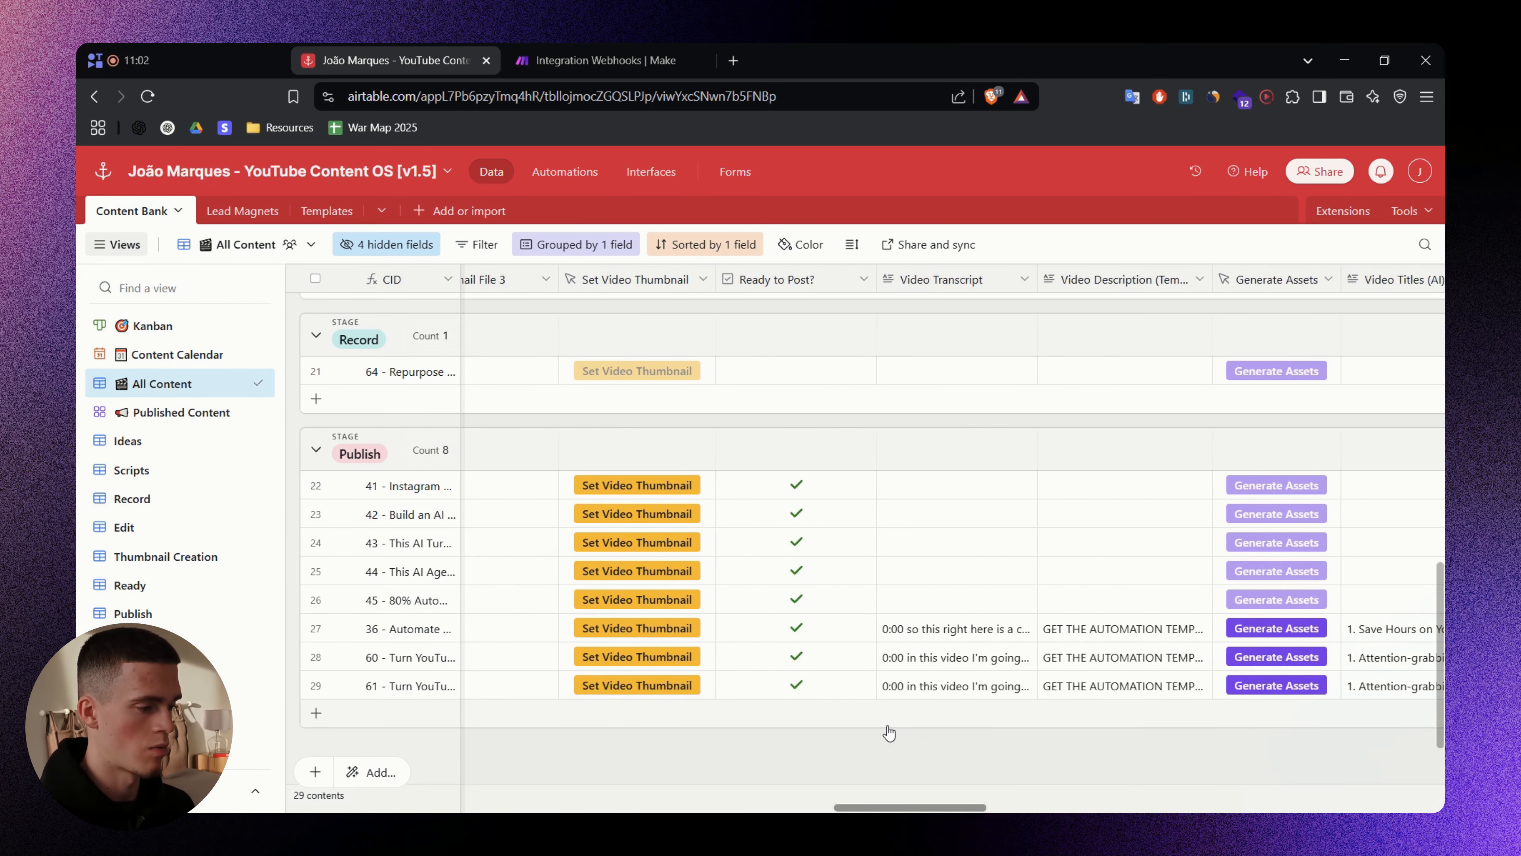
scroll(893, 731, "right", 2)
left_click(866, 626)
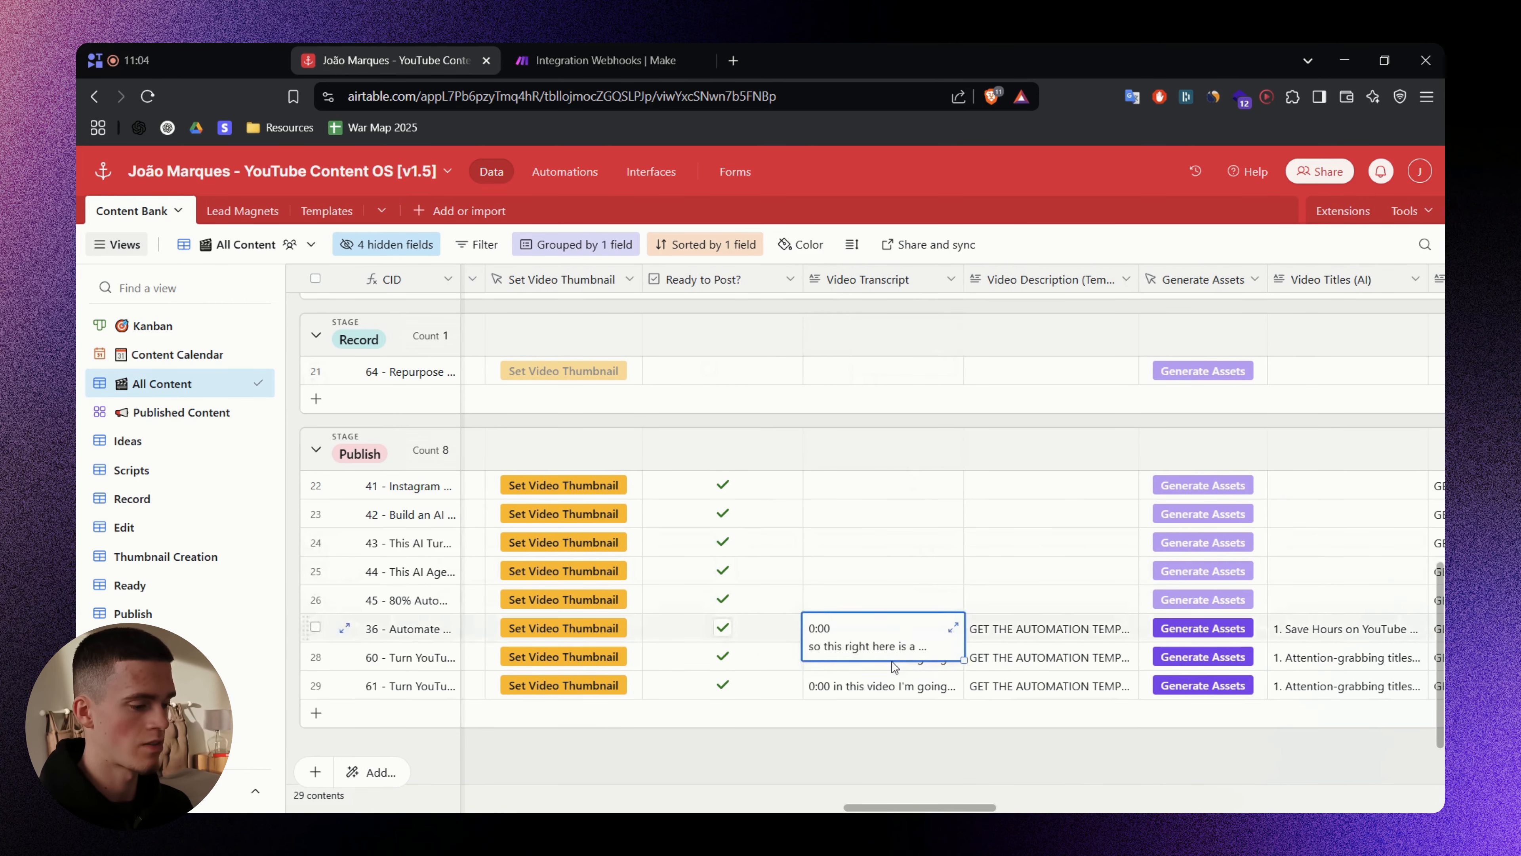
left_click(885, 734)
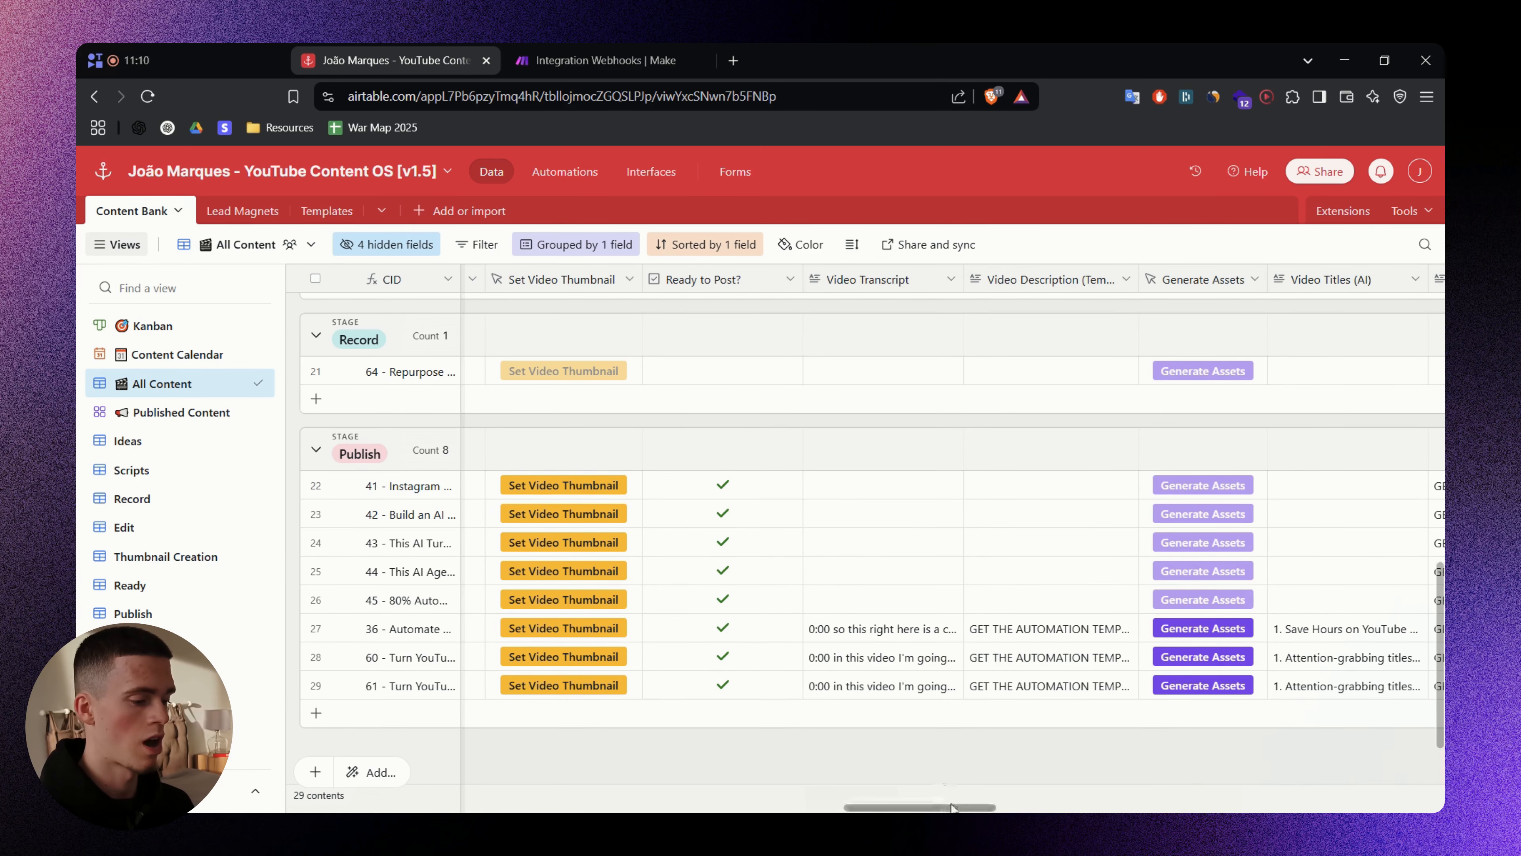
- Trigger Generate Tweet for row 29, then open the Generate Tweet field settings
left_click_drag(982, 808, 1330, 806)
left_click(1147, 688)
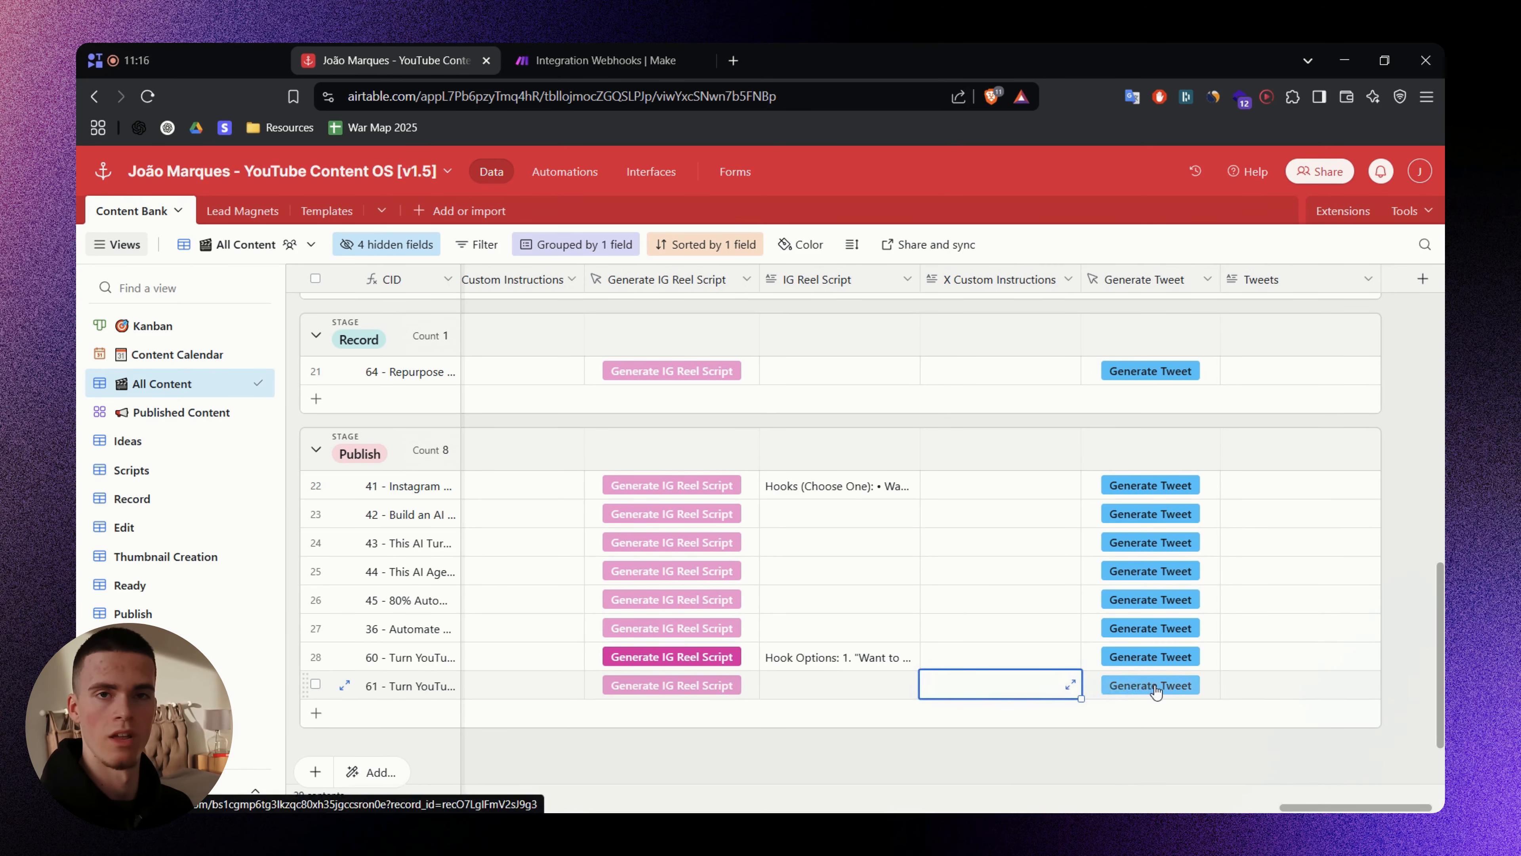
left_click(1237, 689)
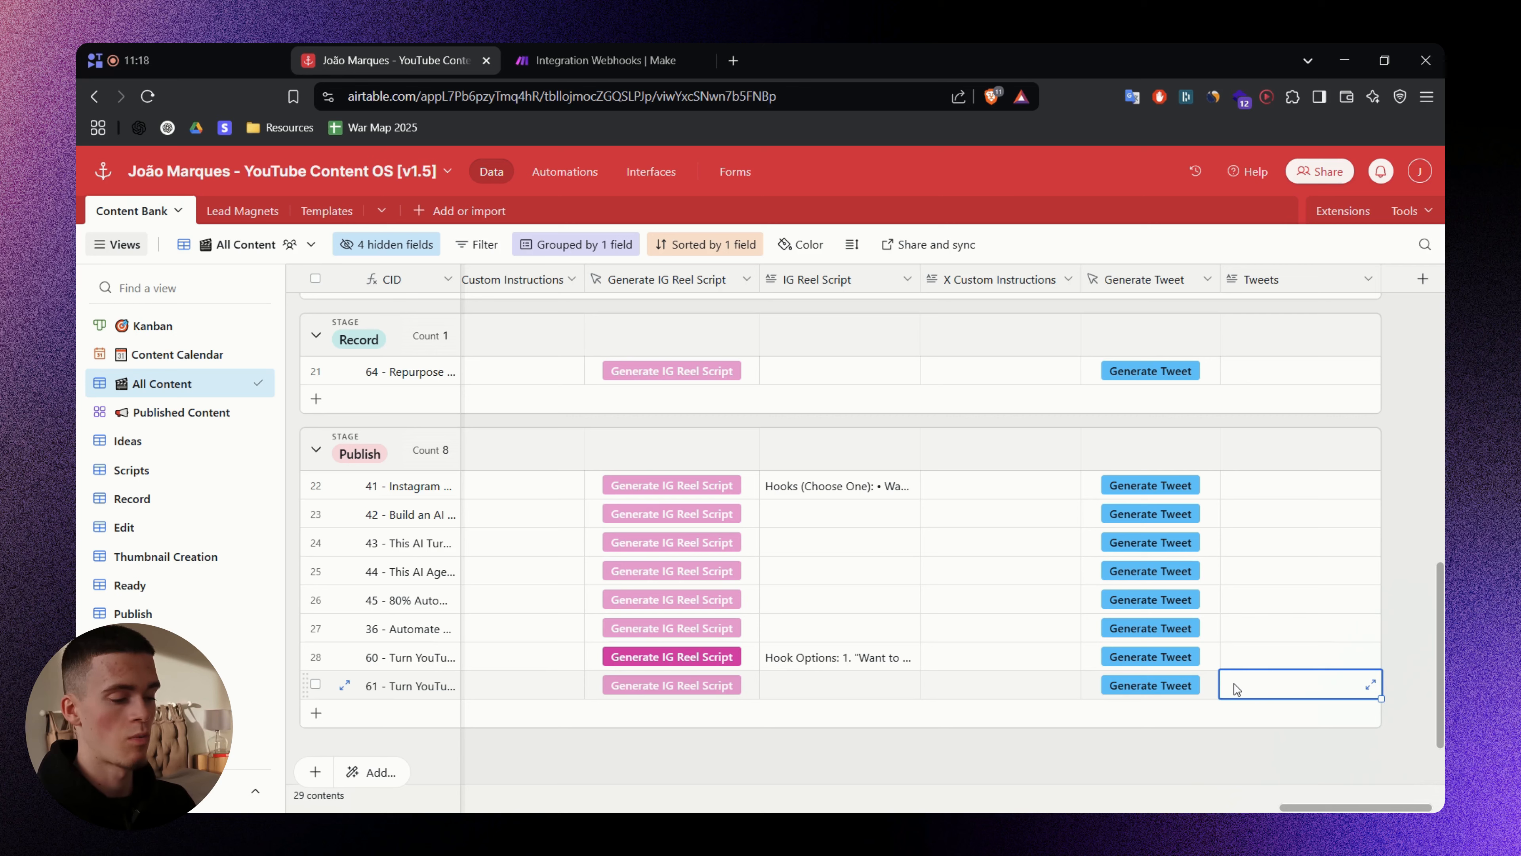
right_click(1128, 281)
left_click(1131, 329)
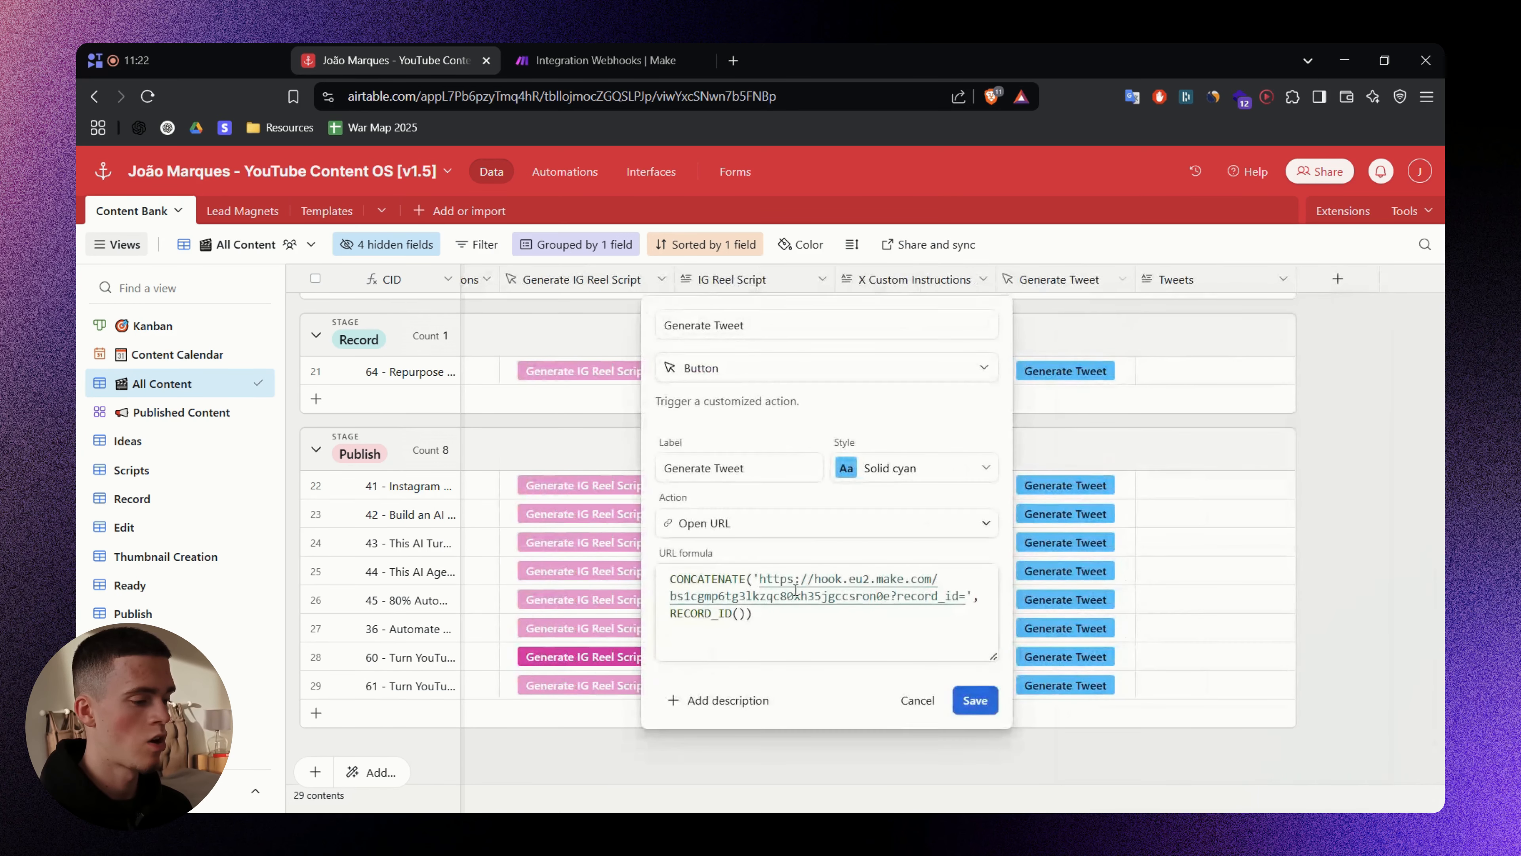
- Check the formula's webhook address, record_id and RECORD_ID() parts, then save it unchanged
left_click_drag(760, 579, 892, 595)
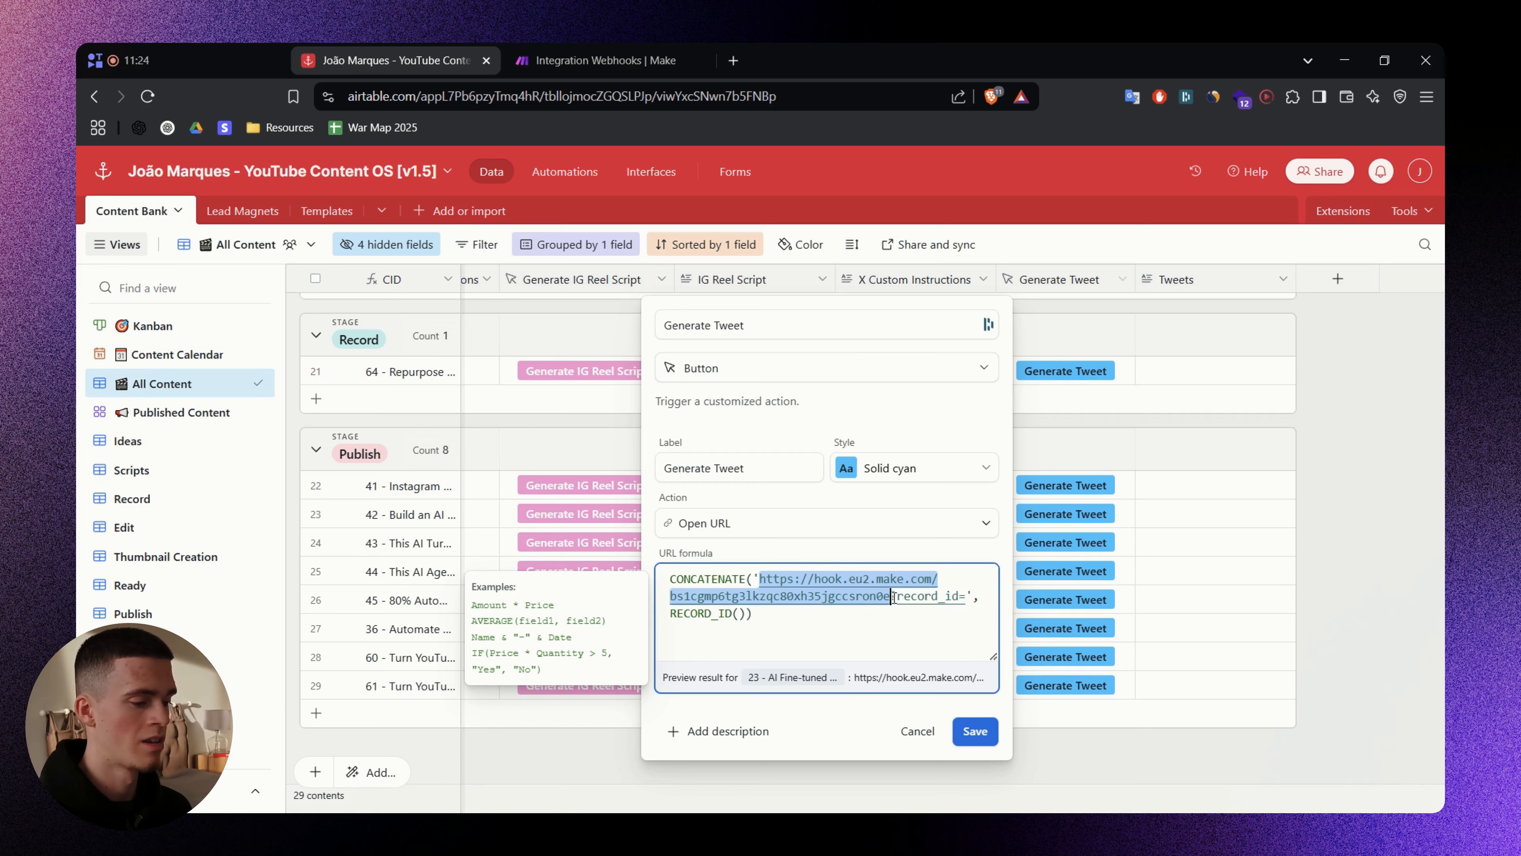
double_click(932, 596)
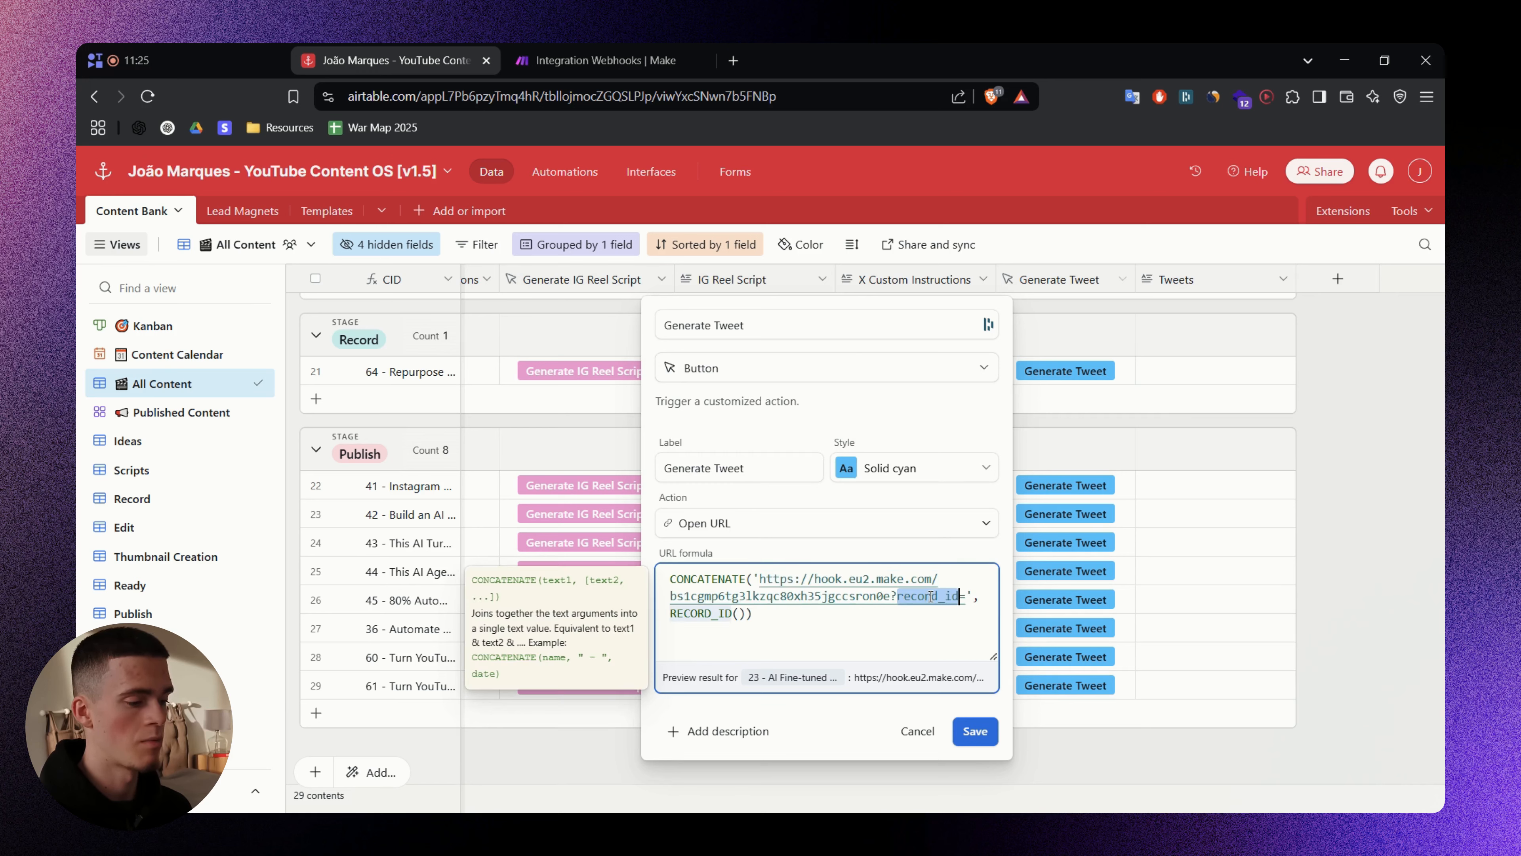
left_click(961, 596)
double_click(716, 612)
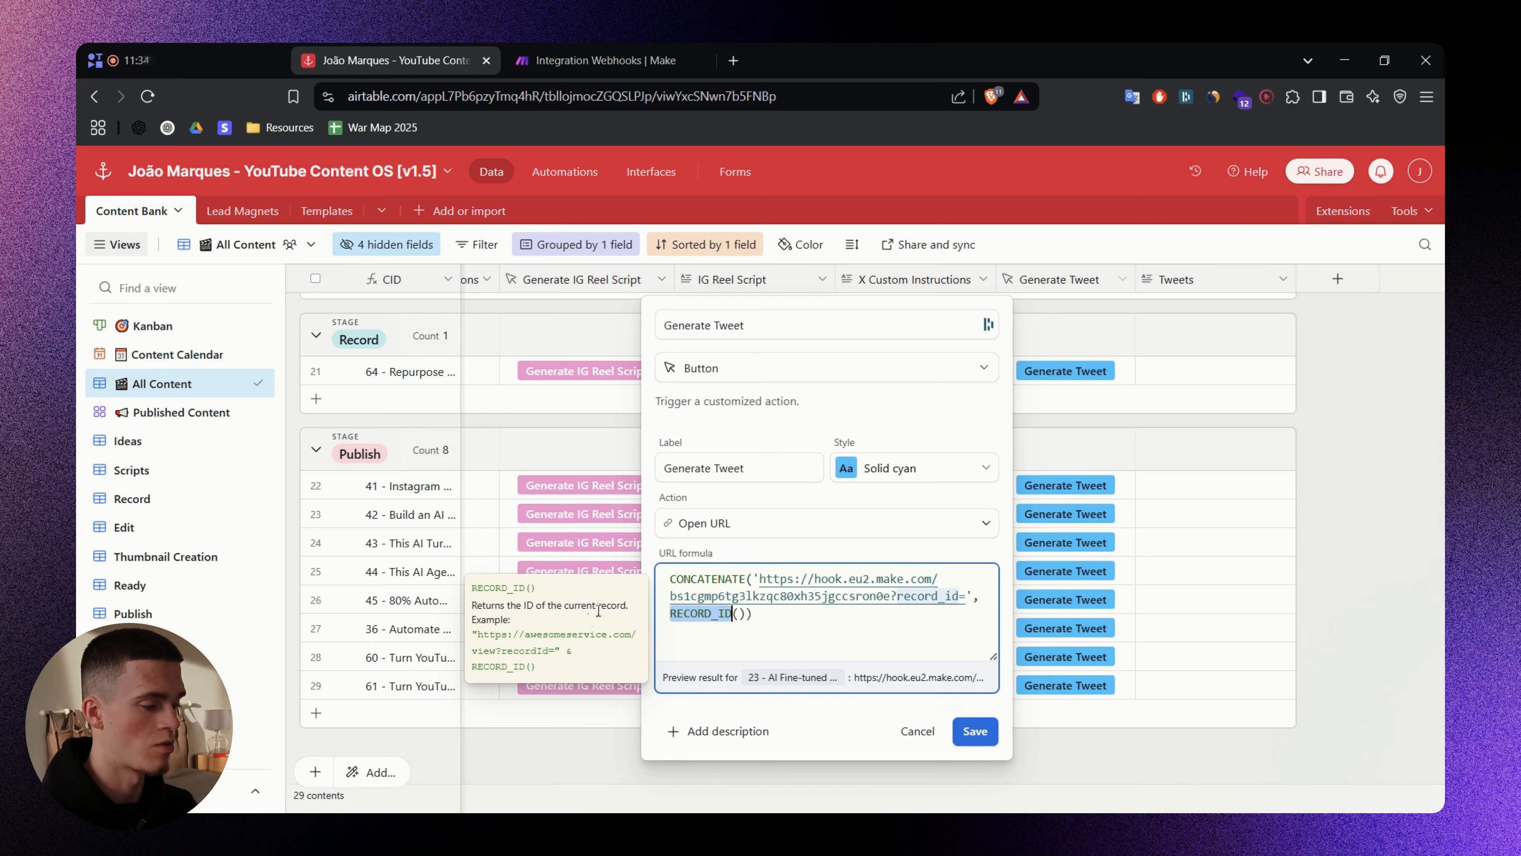
left_click(965, 734)
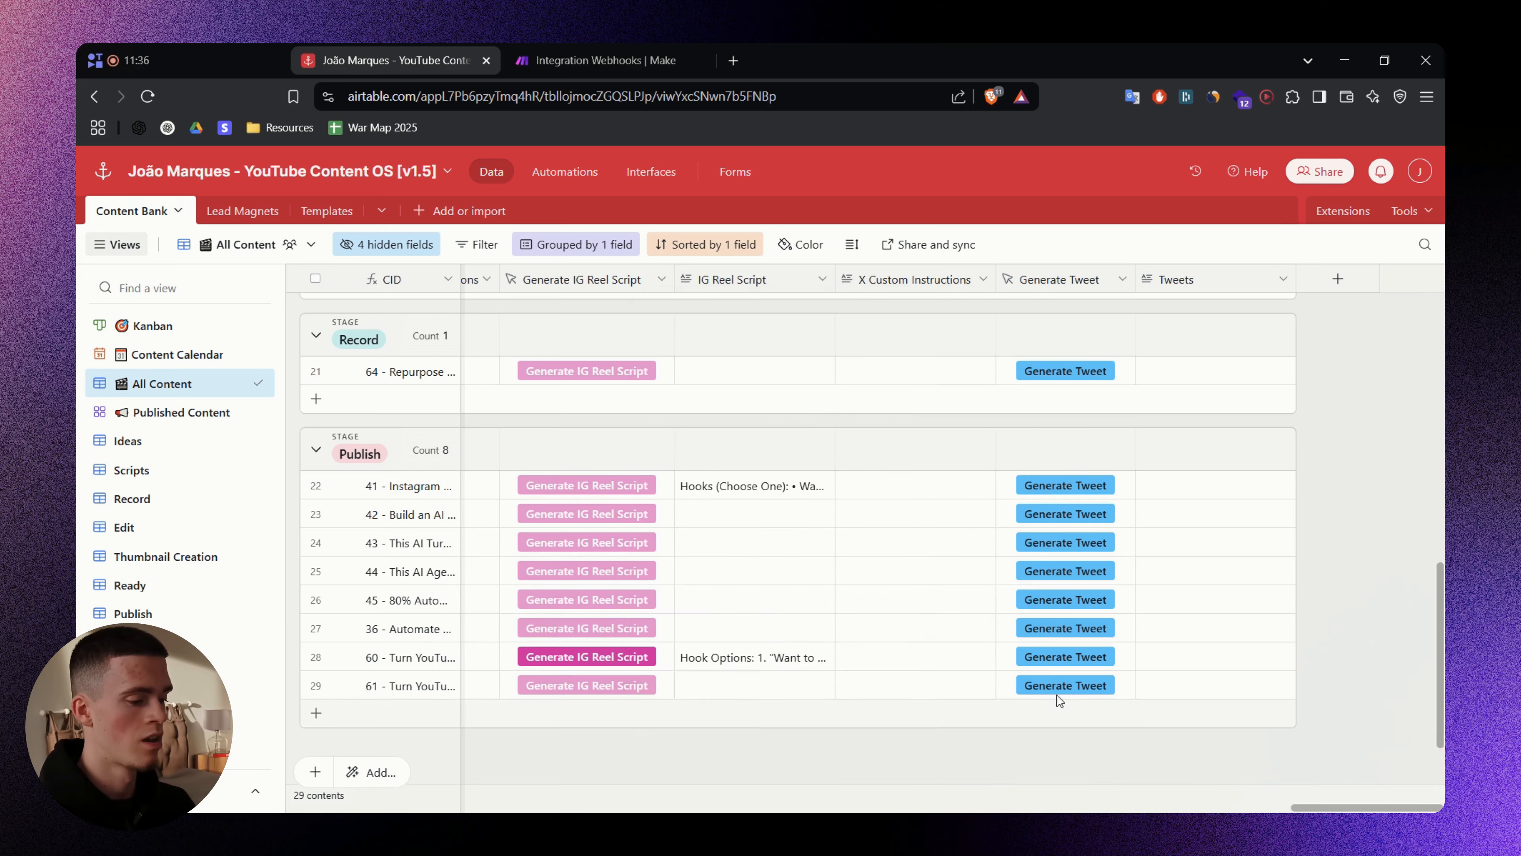
- Fire the webhook from row 29's Generate Tweet button in Airtable
left_click(521, 54)
left_click(716, 269)
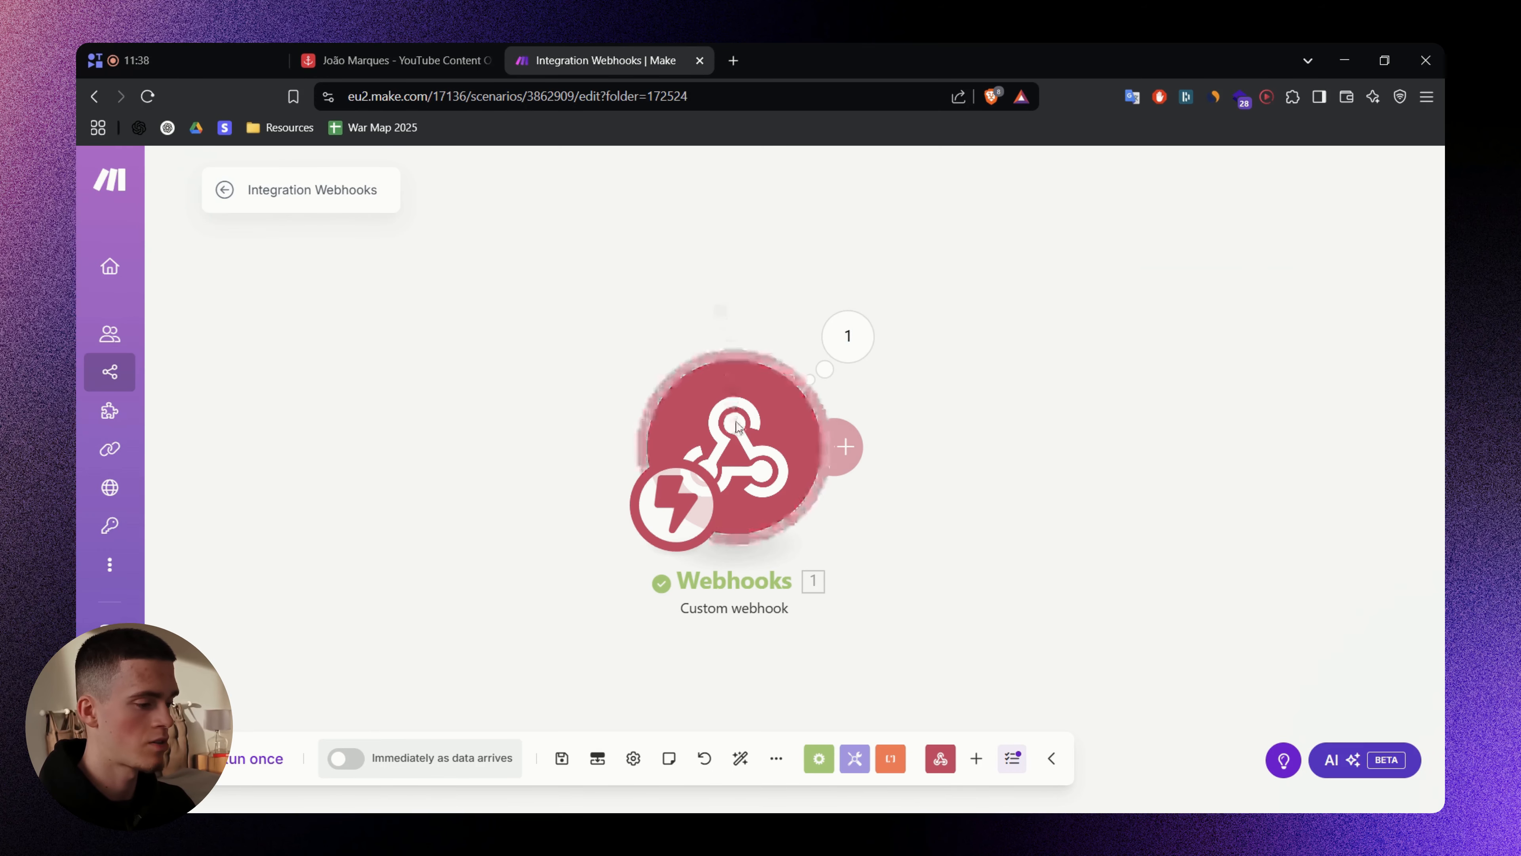
left_click(419, 60)
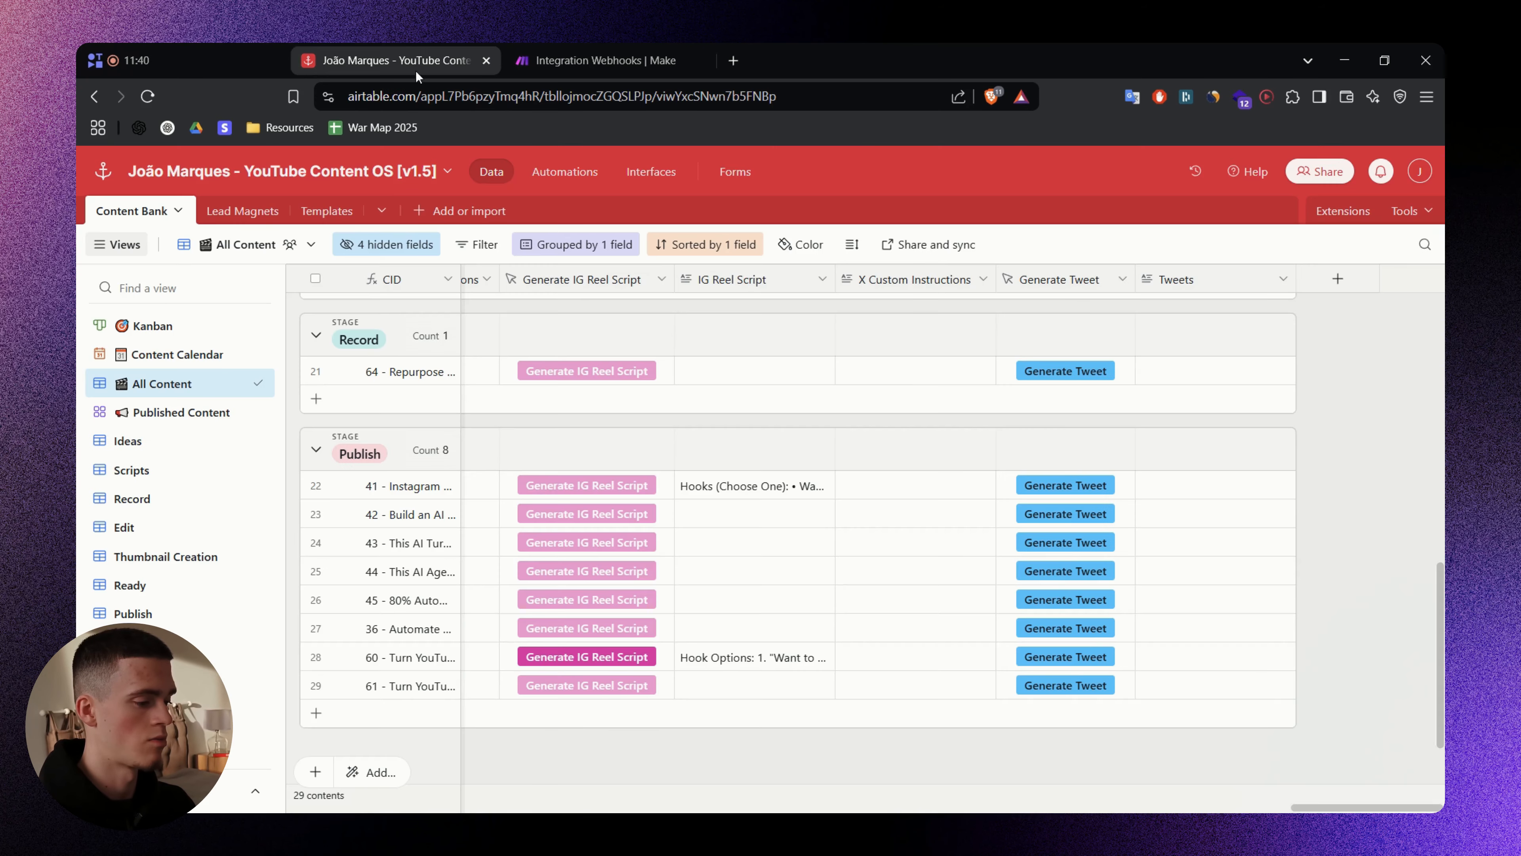
left_click(1073, 687)
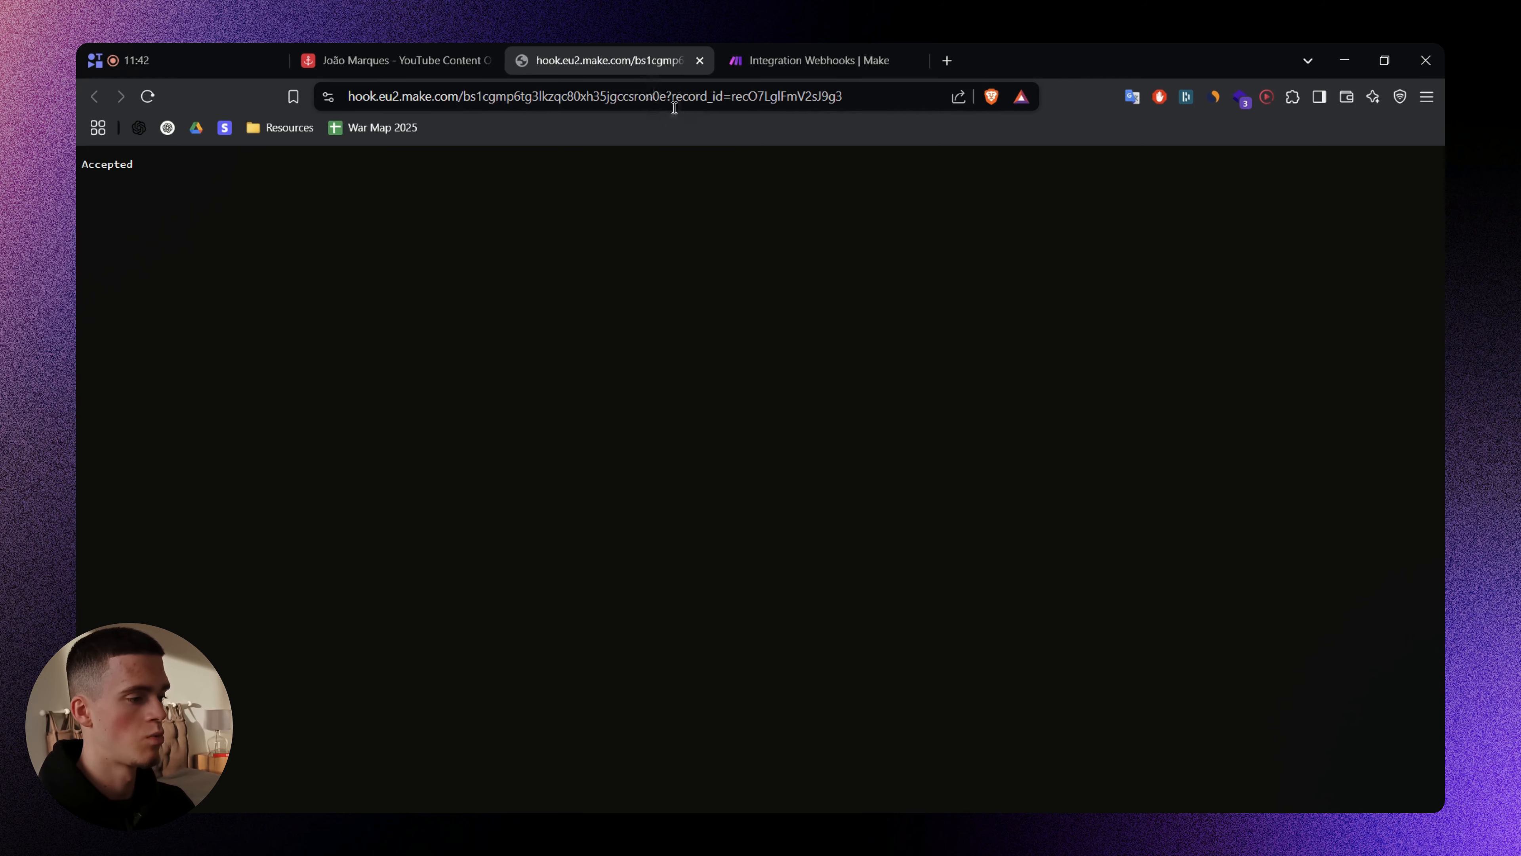
- Check that the record_id in the webhook URL matches the record_id in Make's webhook output
double_click(687, 100)
left_click_drag(899, 95, 886, 96)
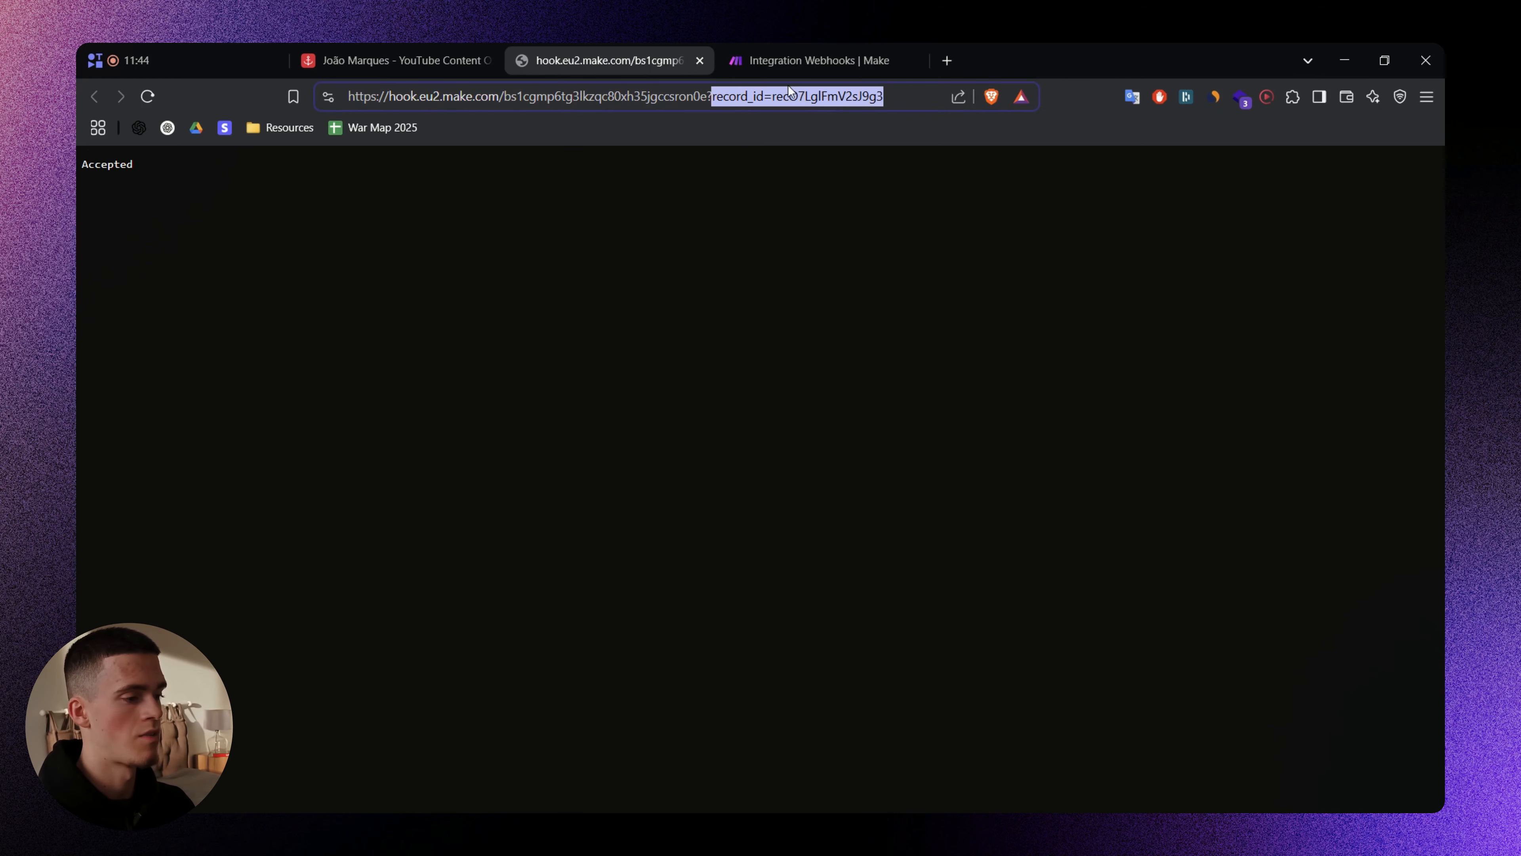
double_click(850, 95)
key("ctrl+w")
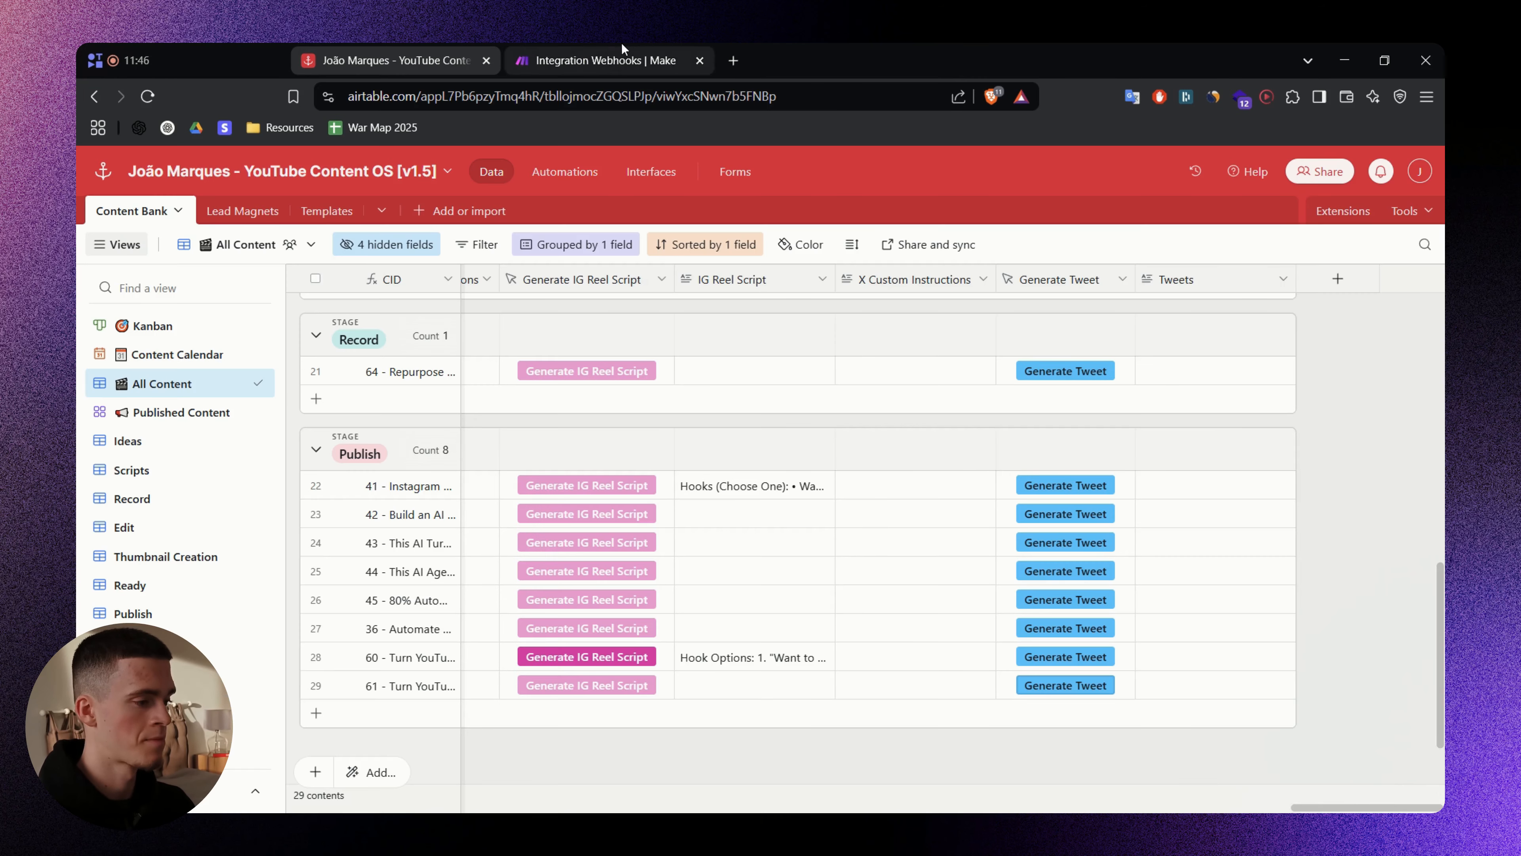
left_click(605, 59)
double_click(1124, 364)
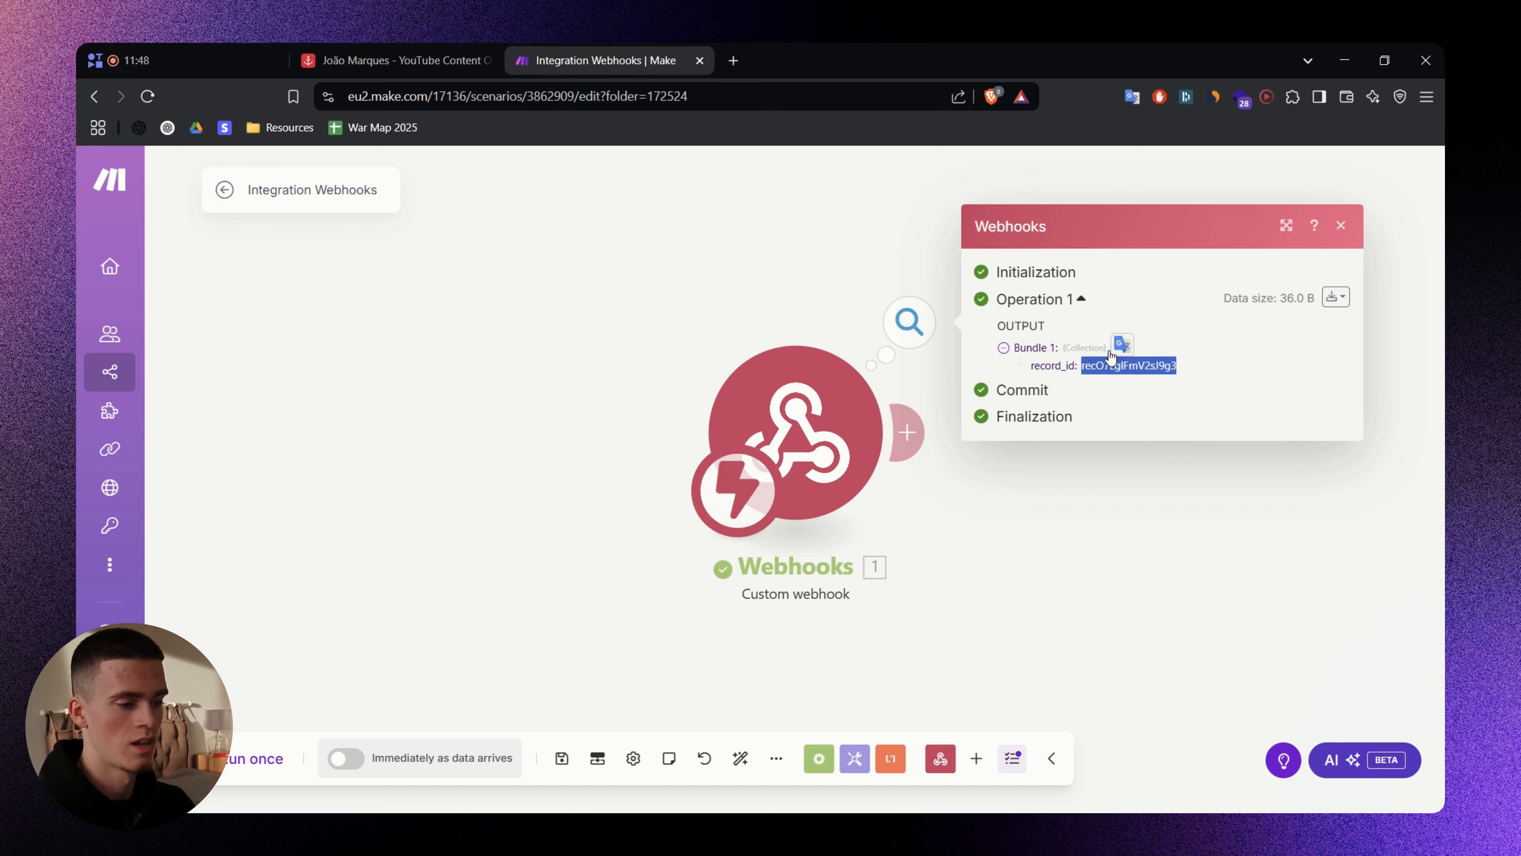
left_click(1143, 366)
double_click(1144, 366)
left_click_drag(753, 290, 537, 301)
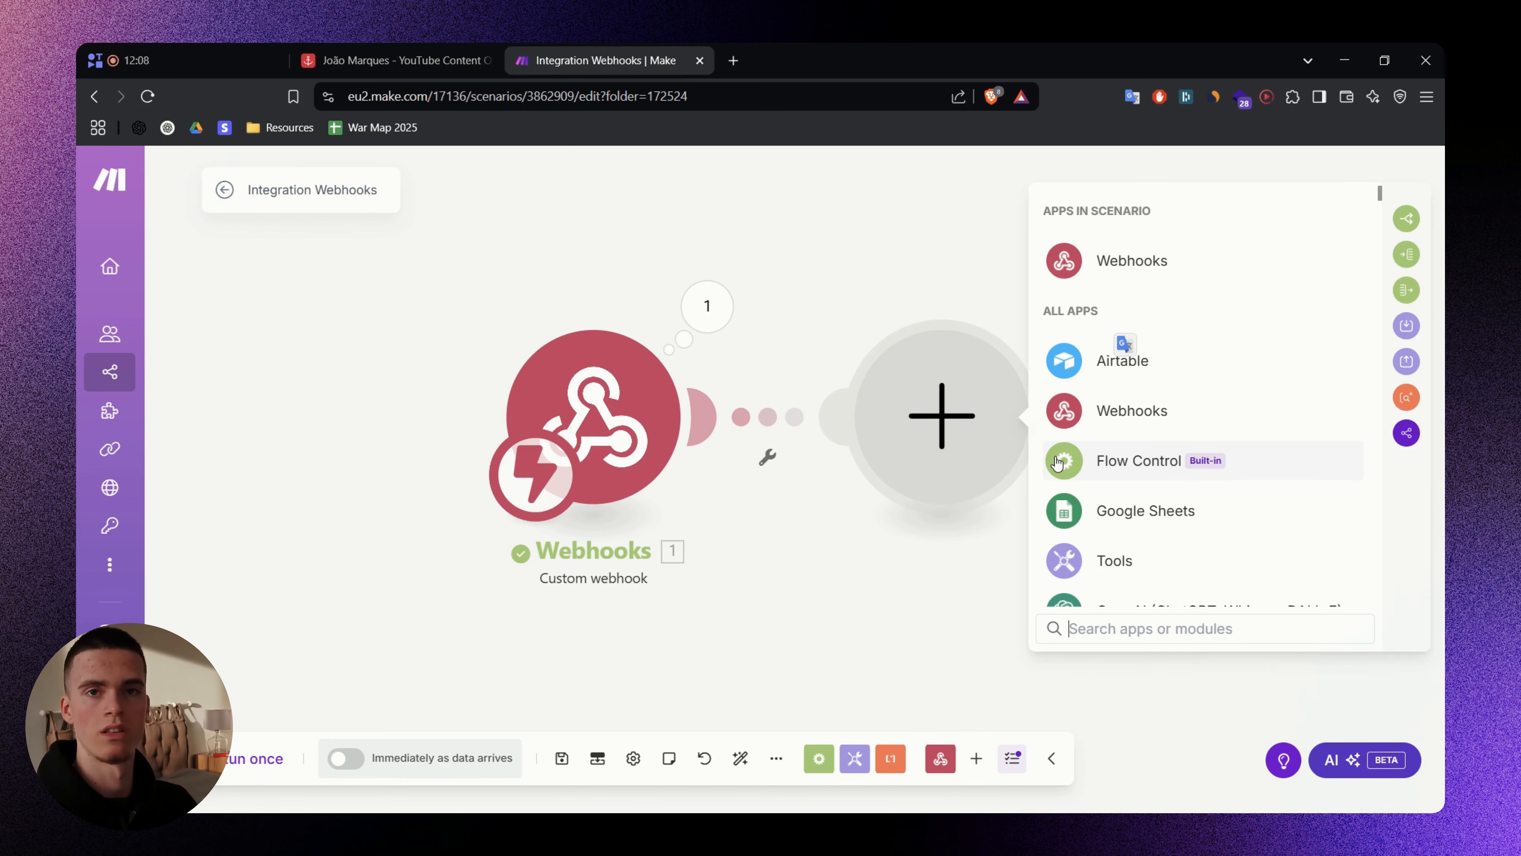
- Add an Airtable Get a Record module using the base's Content Bank table
left_click(1222, 361)
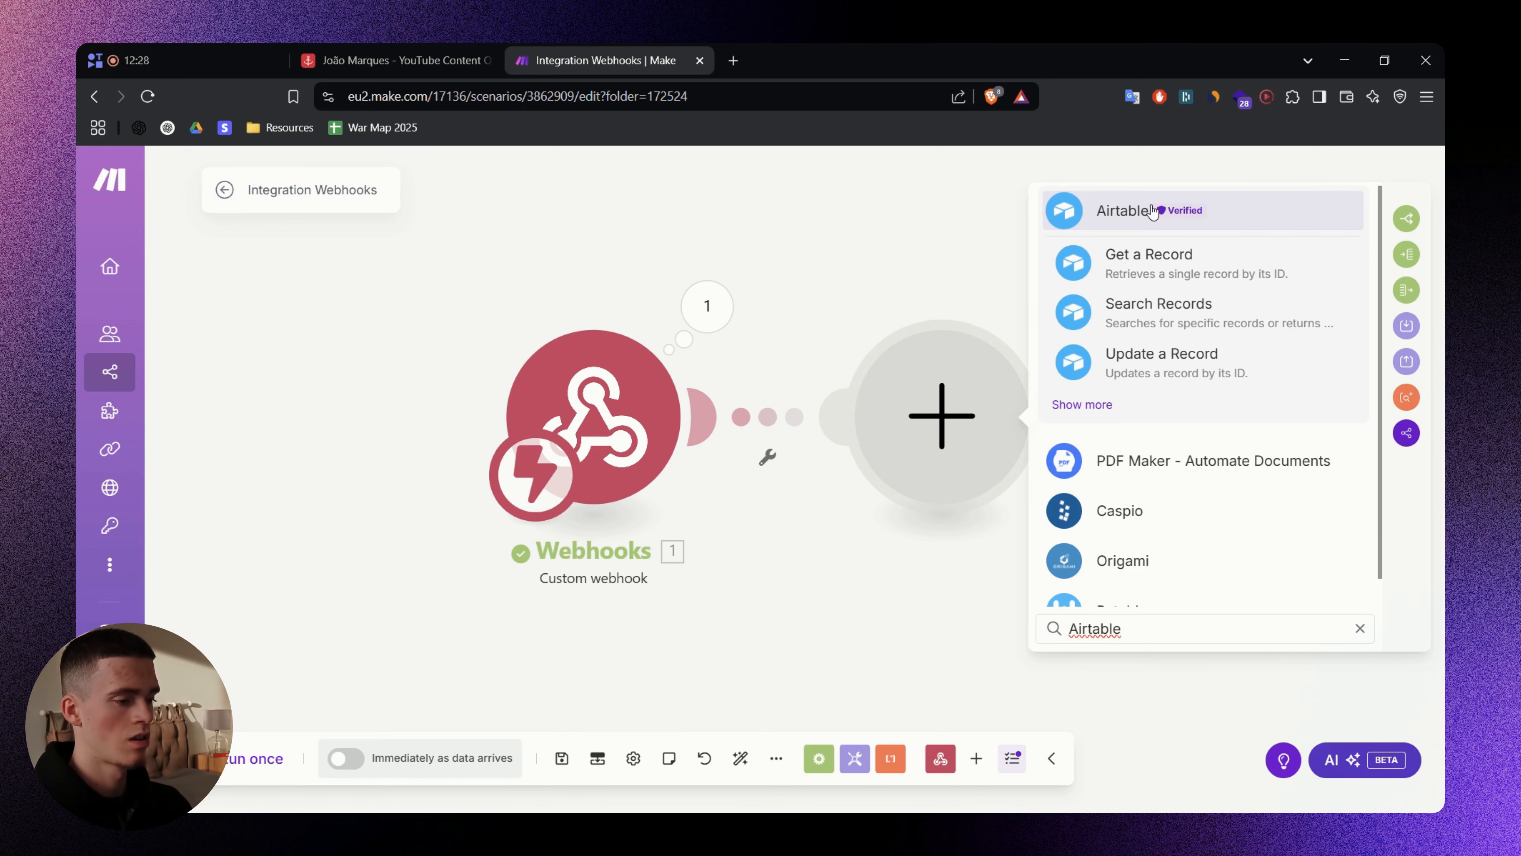
left_click(1234, 268)
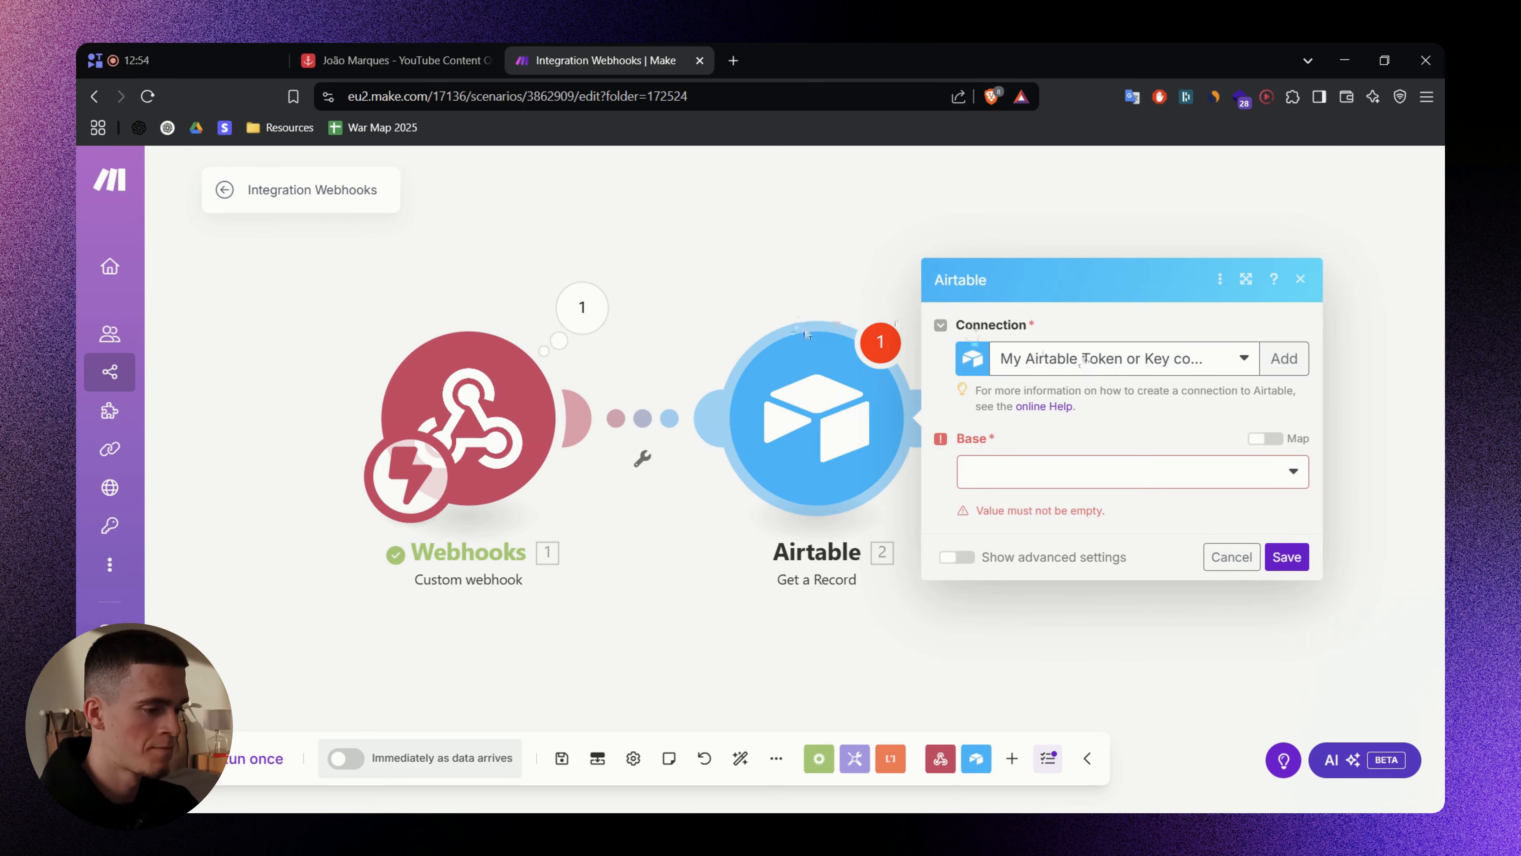
left_click(1014, 483)
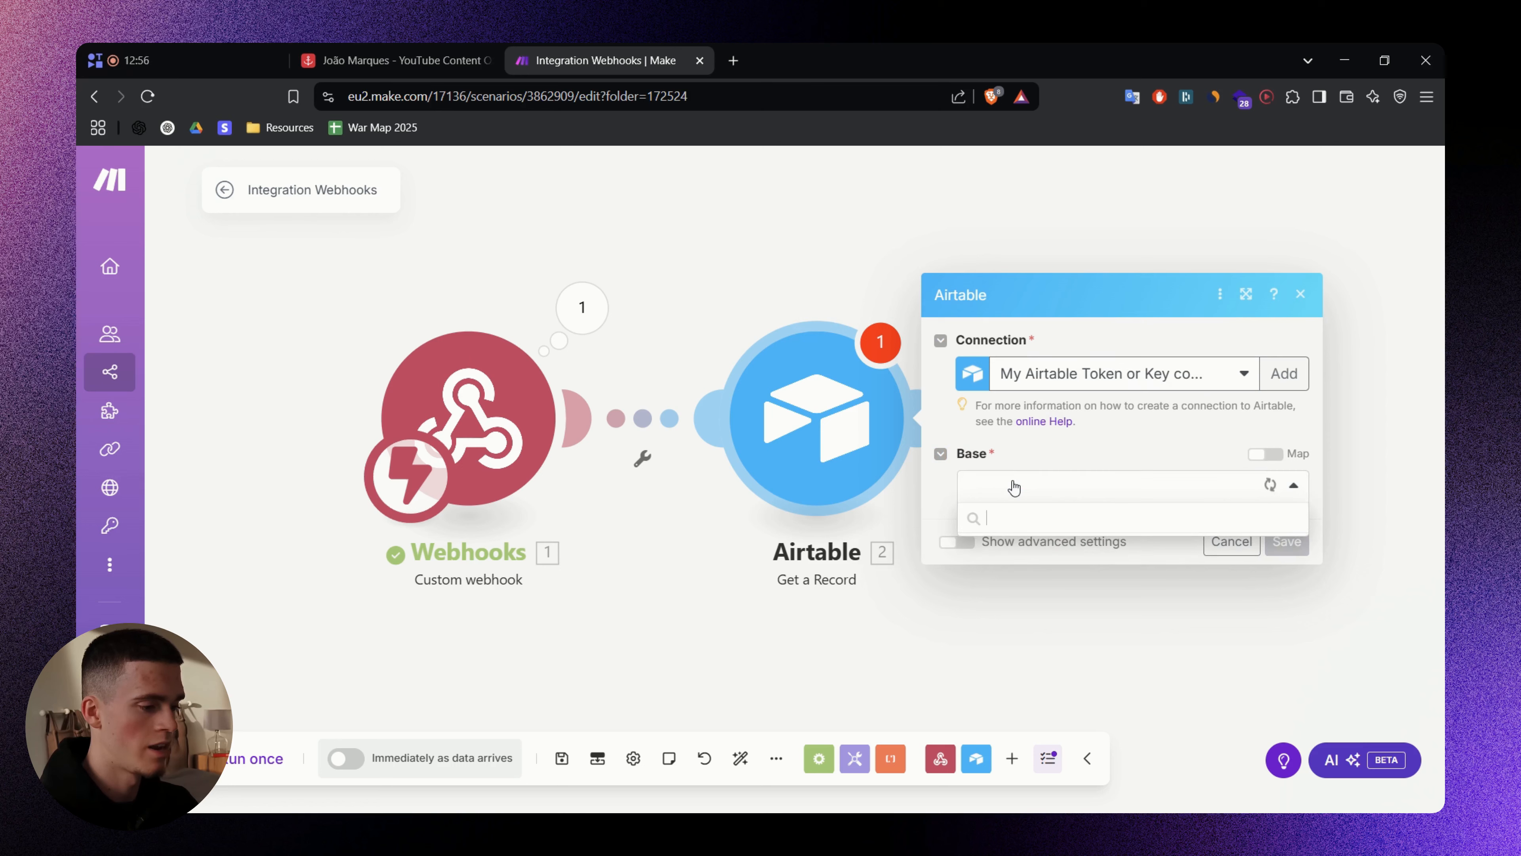
left_click(1143, 435)
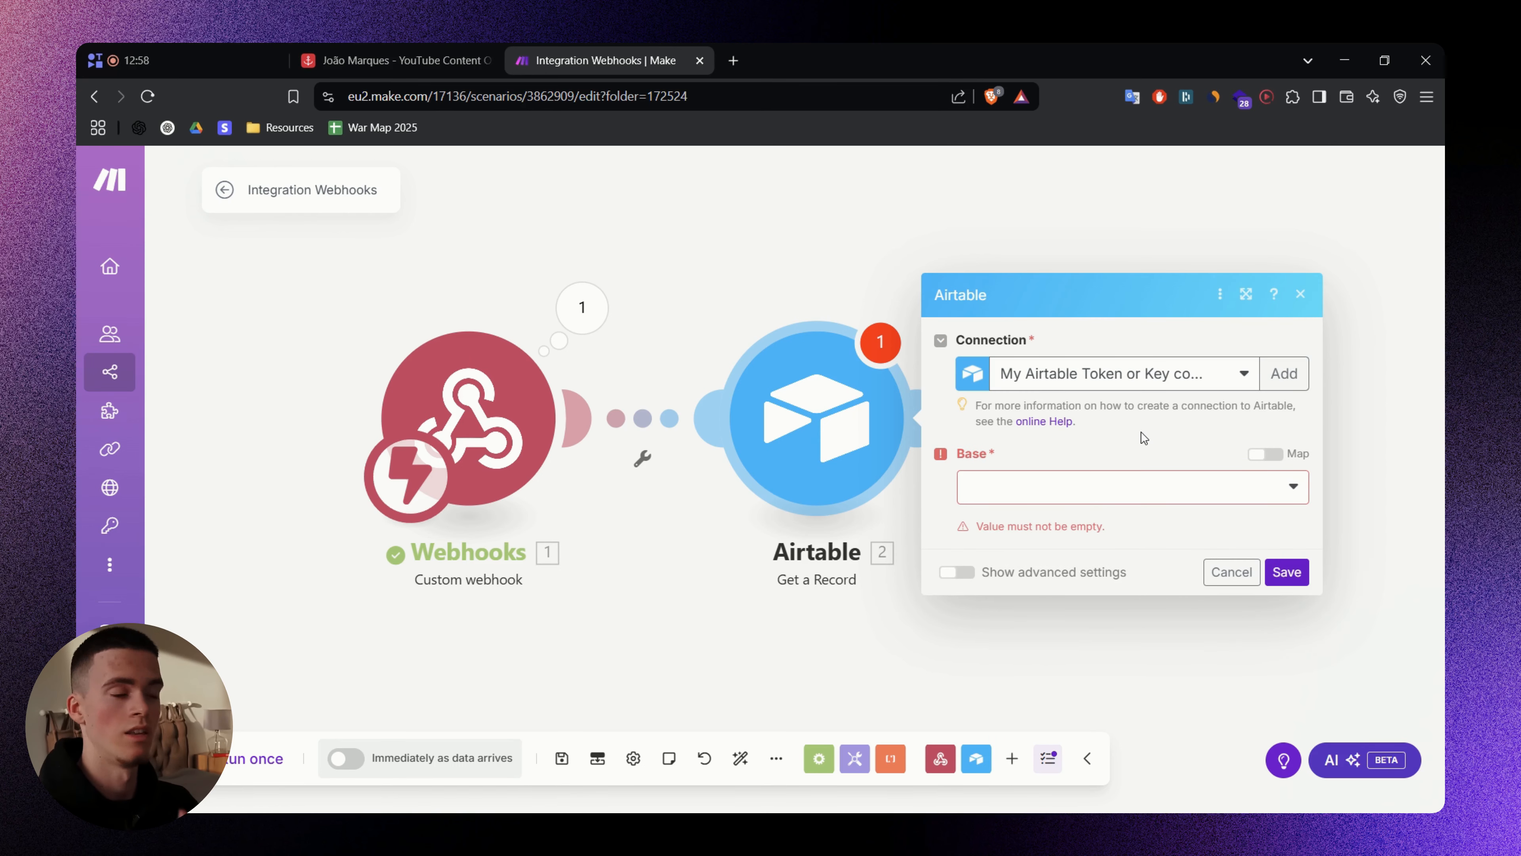
left_click(1108, 489)
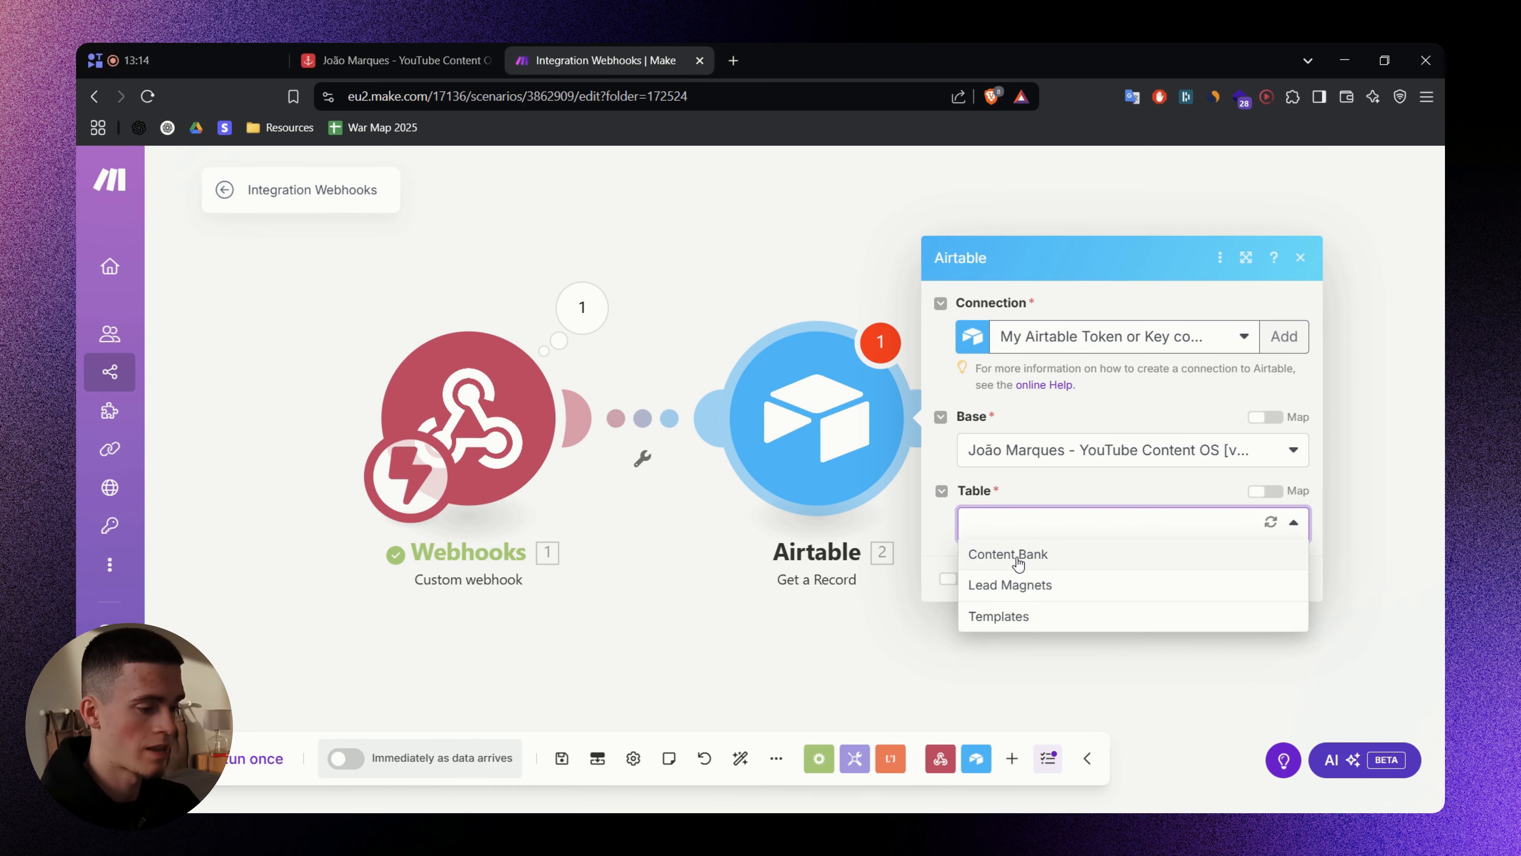
left_click(1018, 564)
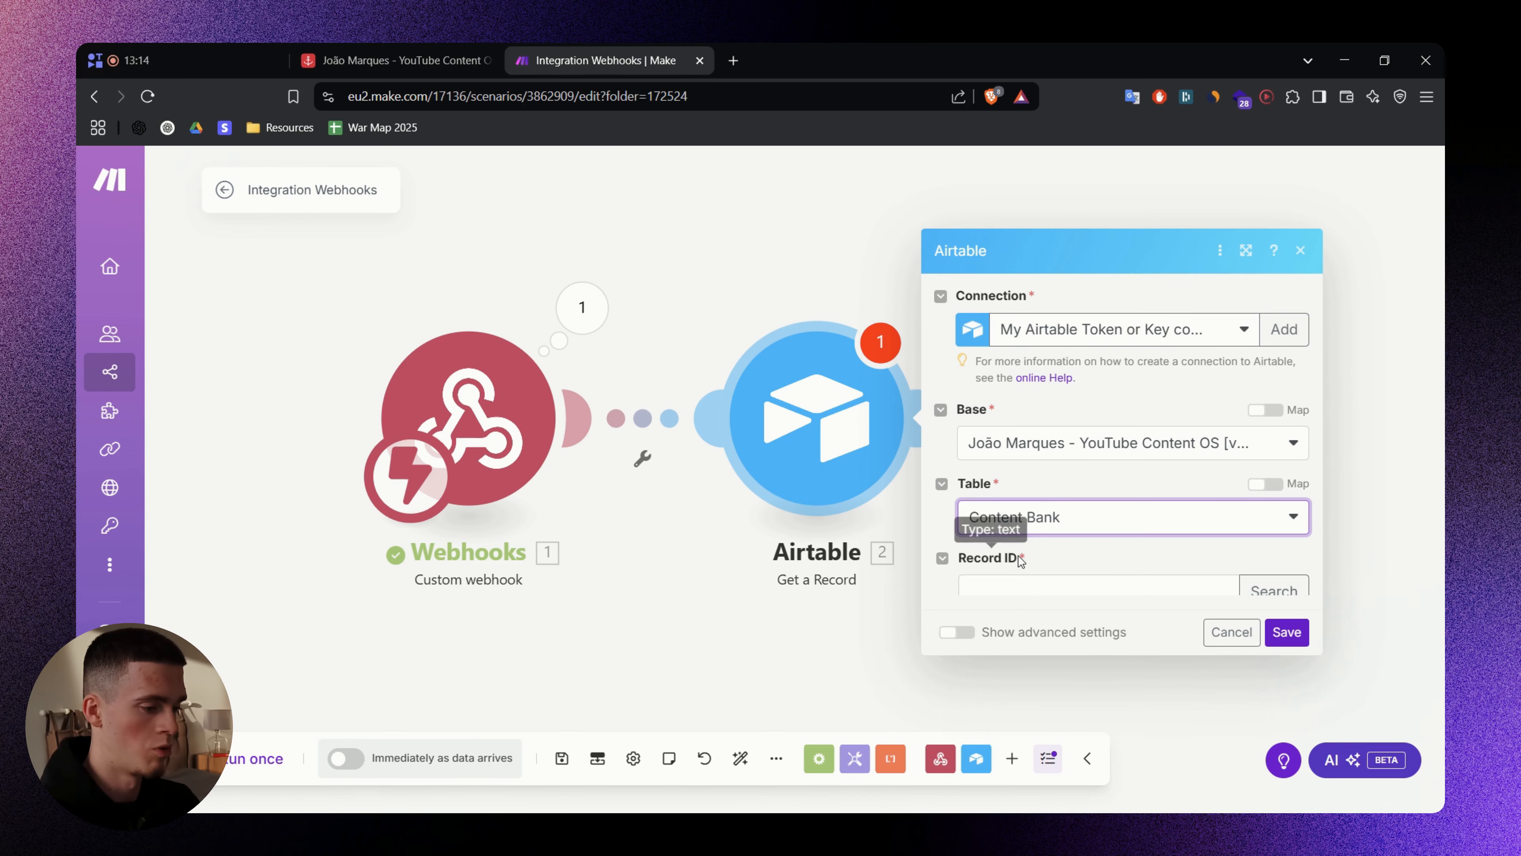
- Map the webhook's 1. record_id into Record ID, save the module, and Run once
left_click(1102, 561)
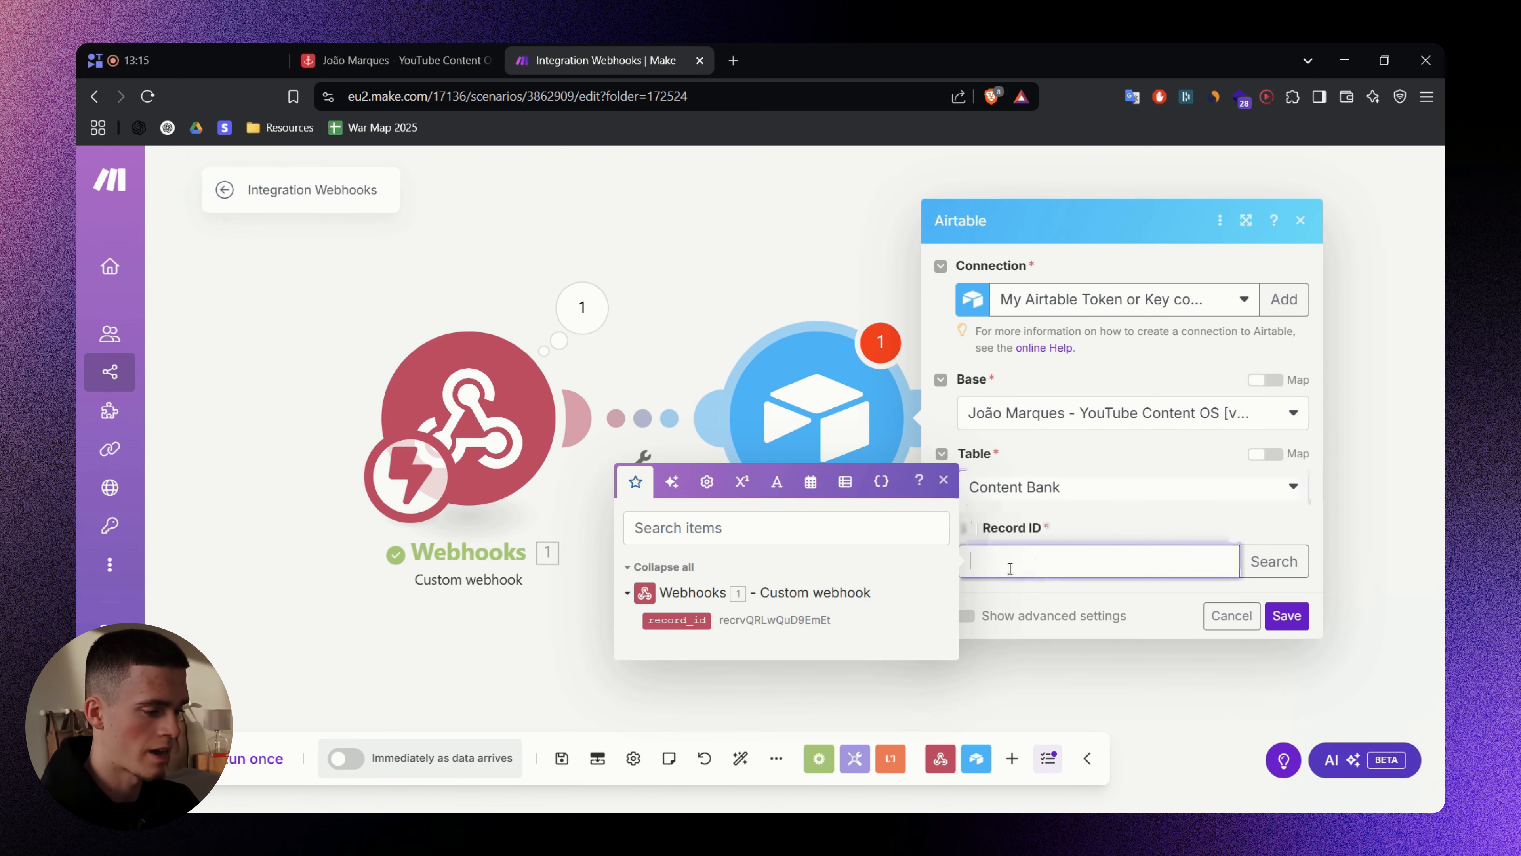
left_click(691, 617)
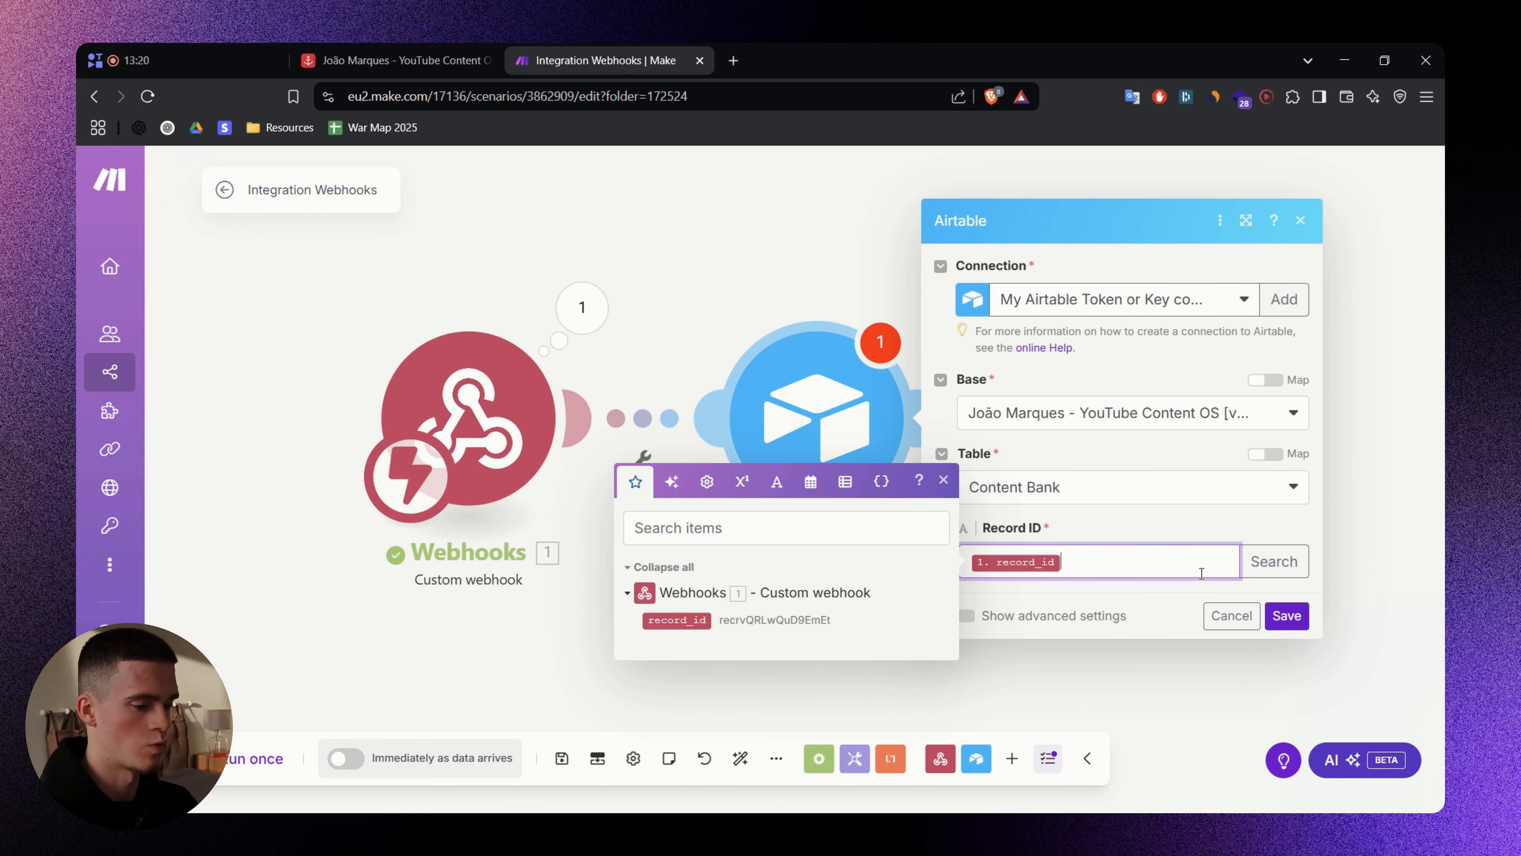
left_click(1286, 615)
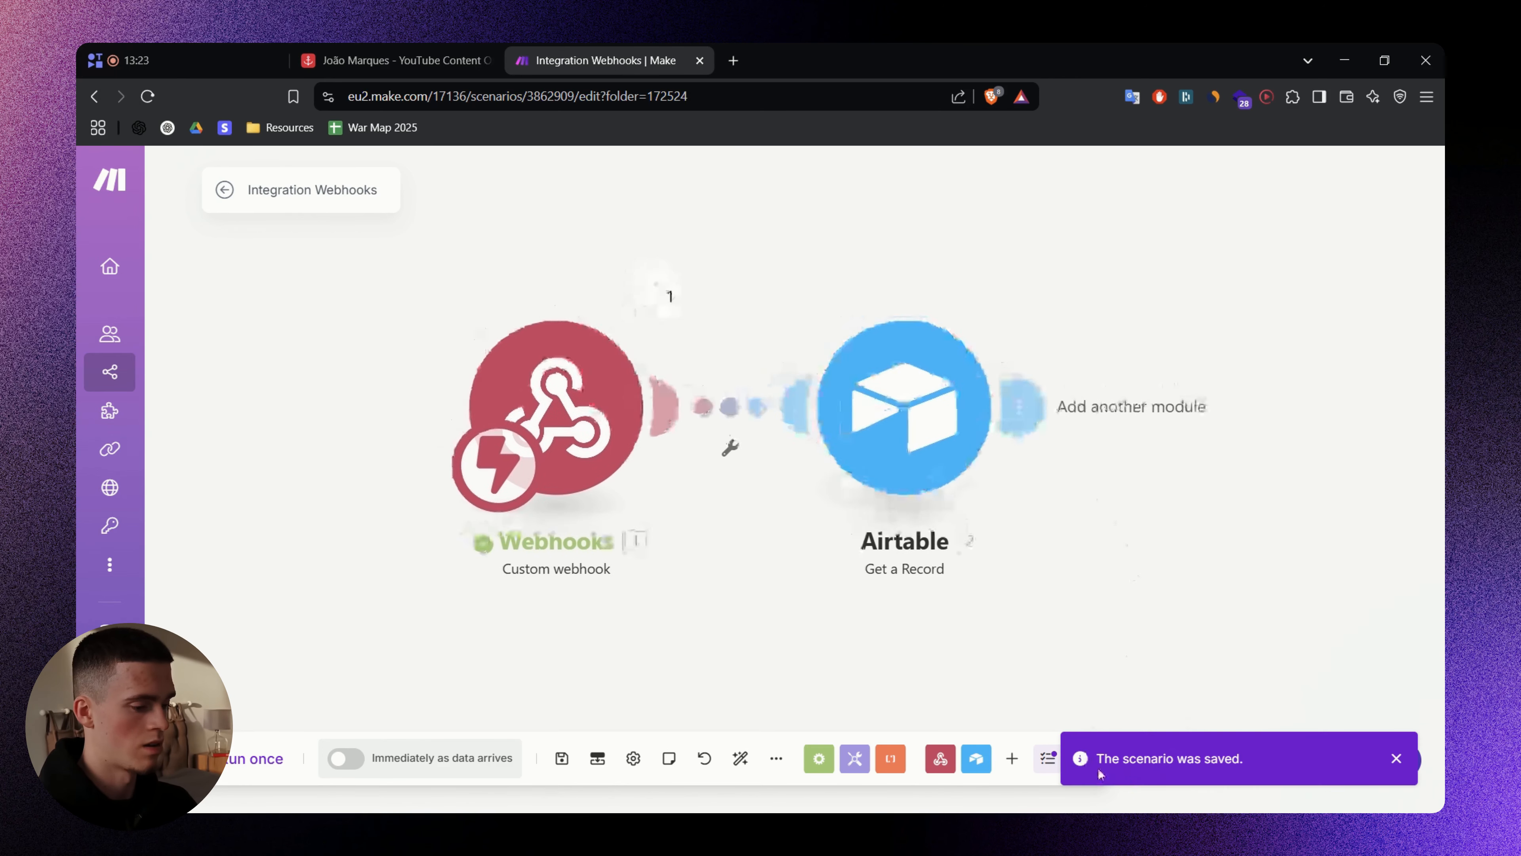
left_click(251, 758)
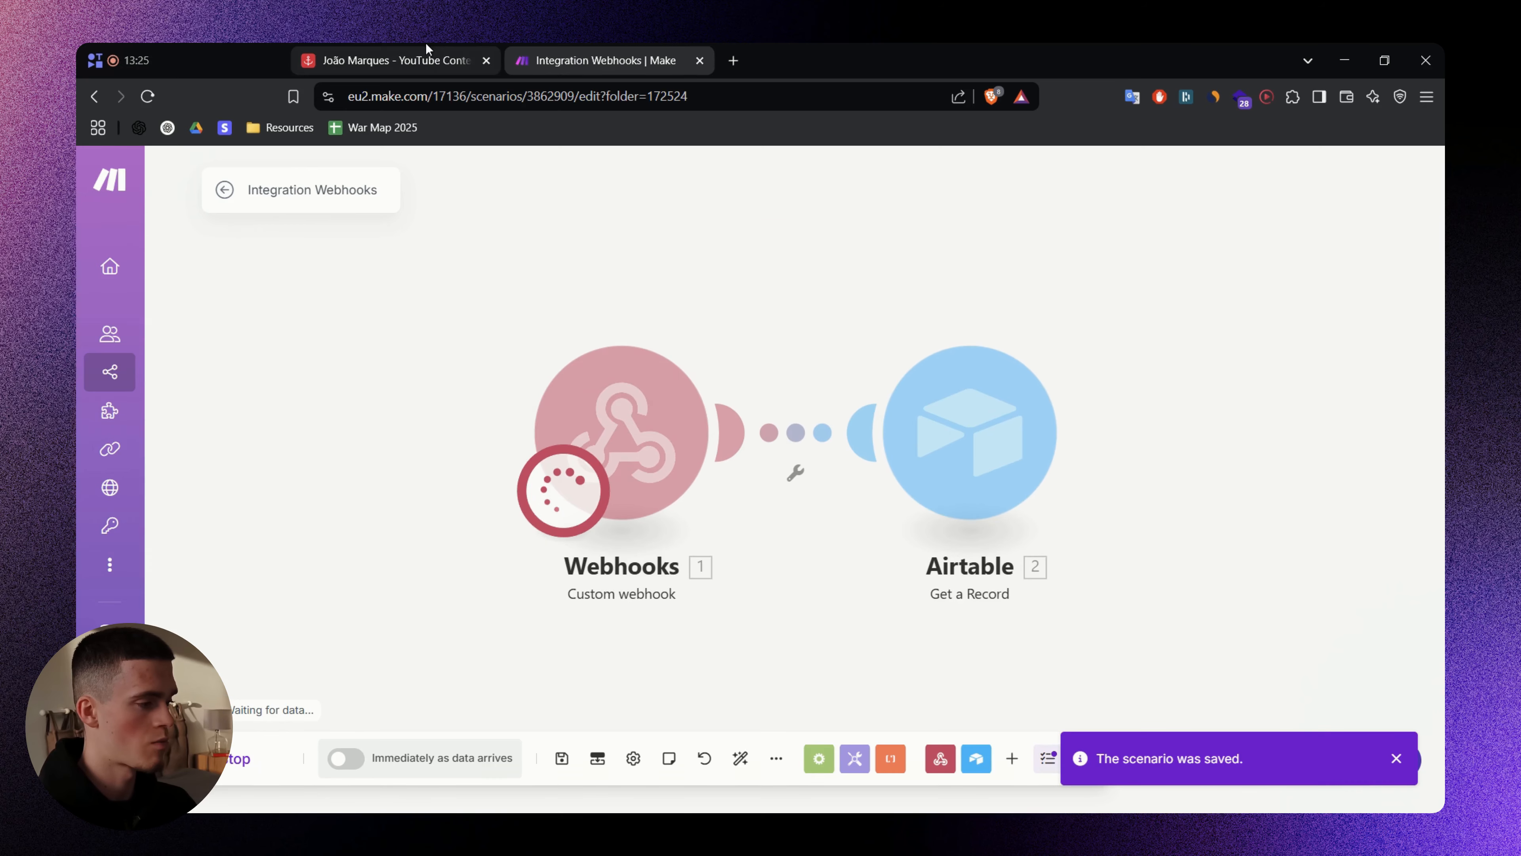
- Trigger the test run from row 29's Generate Tweet button and close the hook tab
left_click(407, 60)
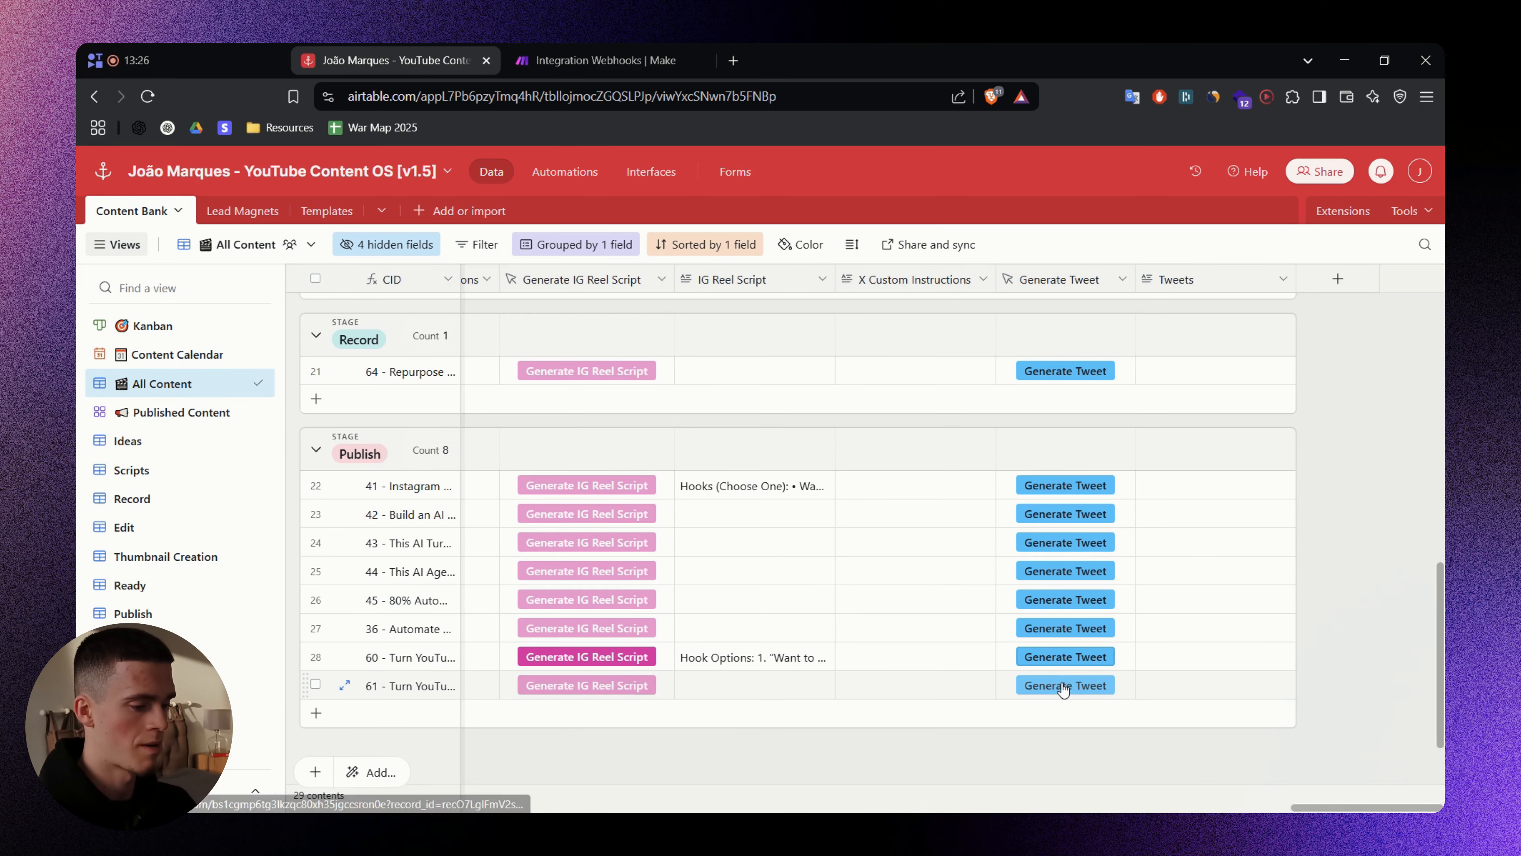
left_click(1063, 686)
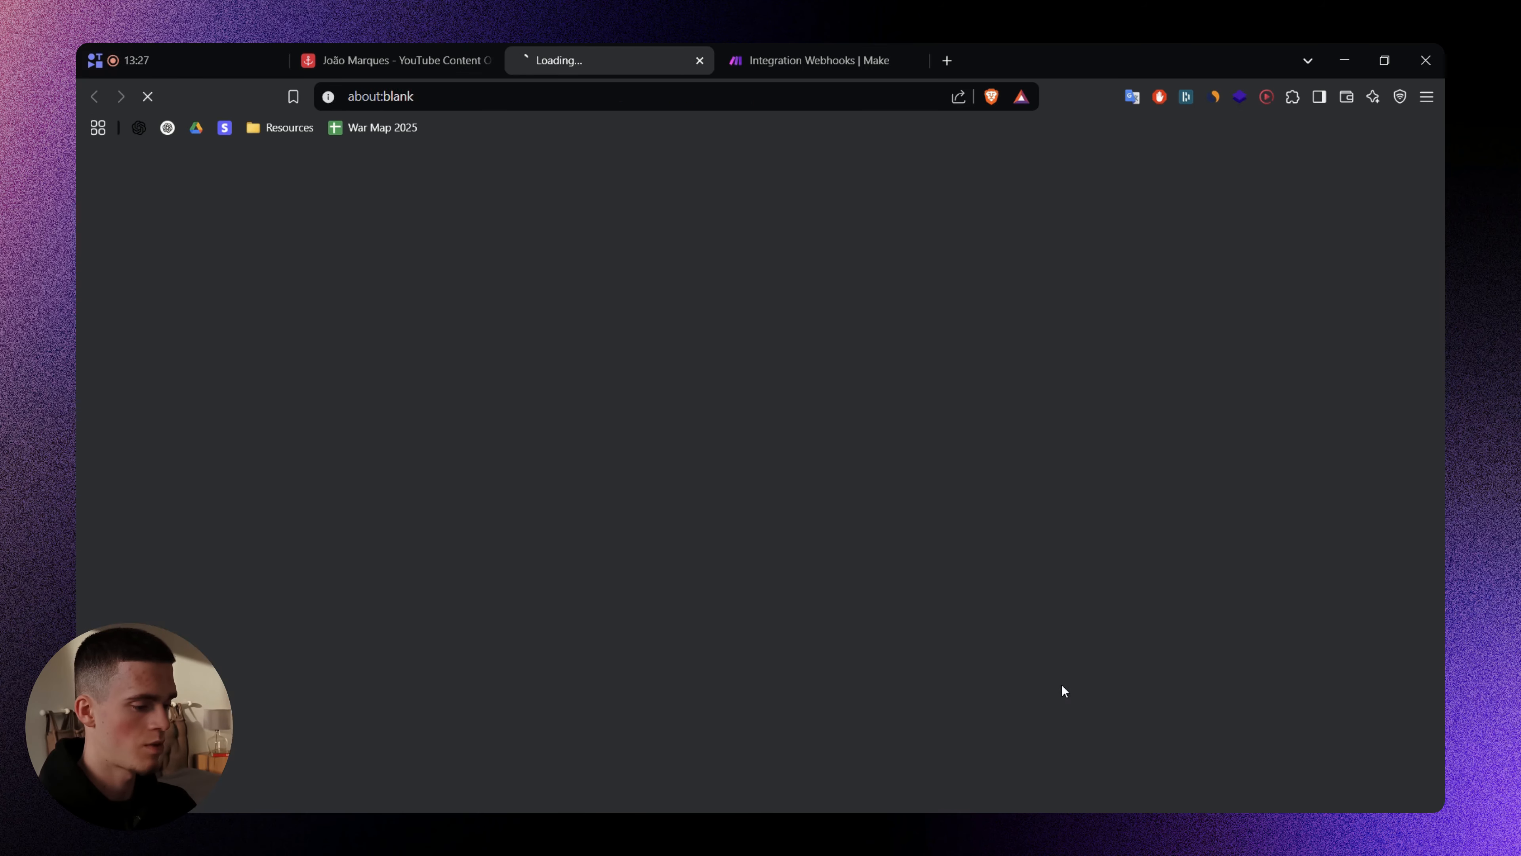
key("ctrl+w")
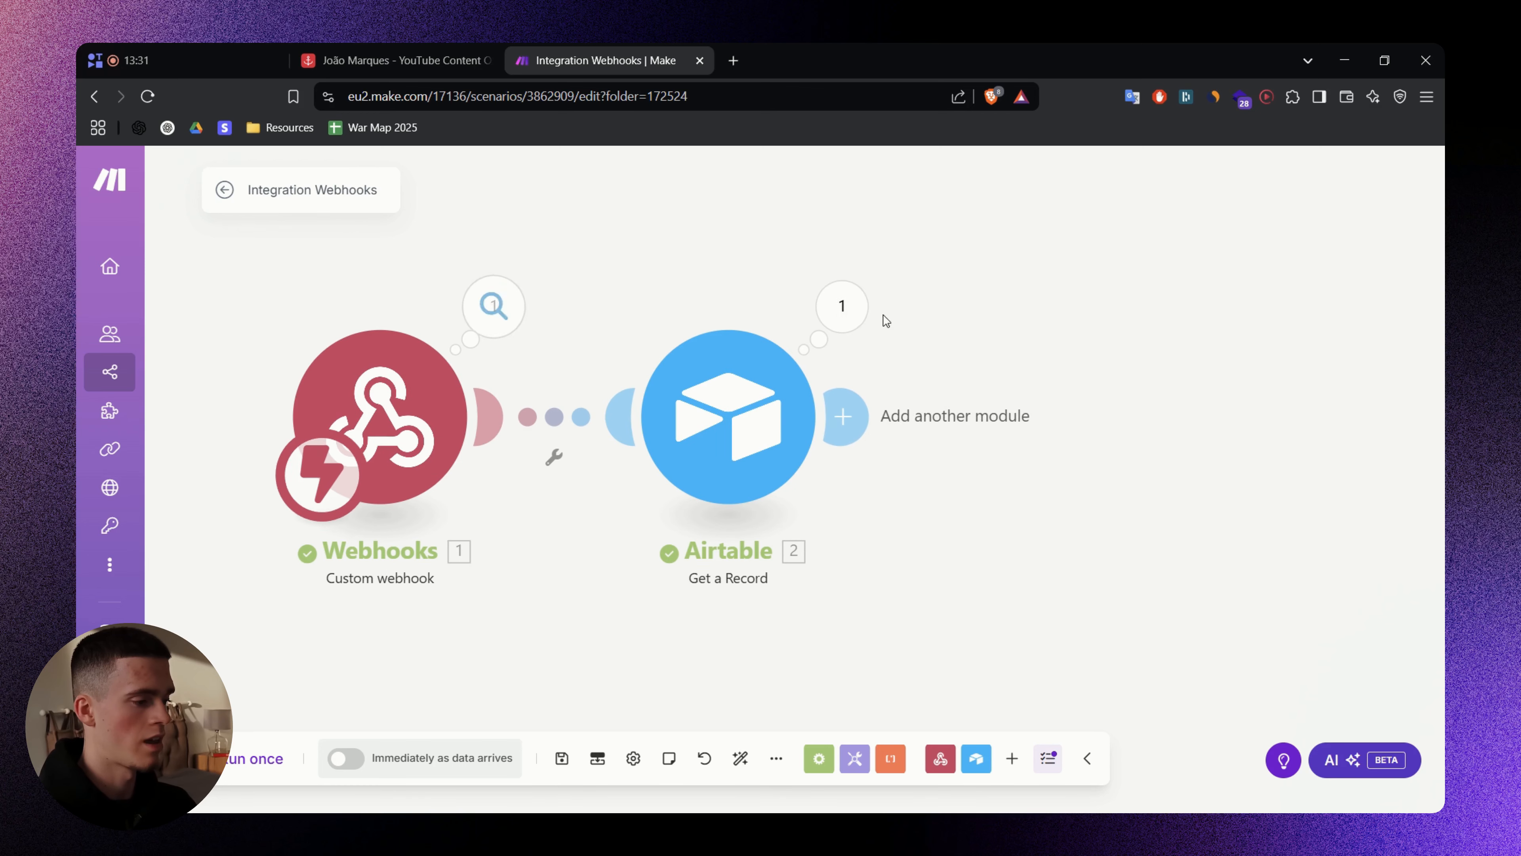
- Inspect Get a Record's output, including the Thumbnail Notes and Hook fields
left_click(840, 302)
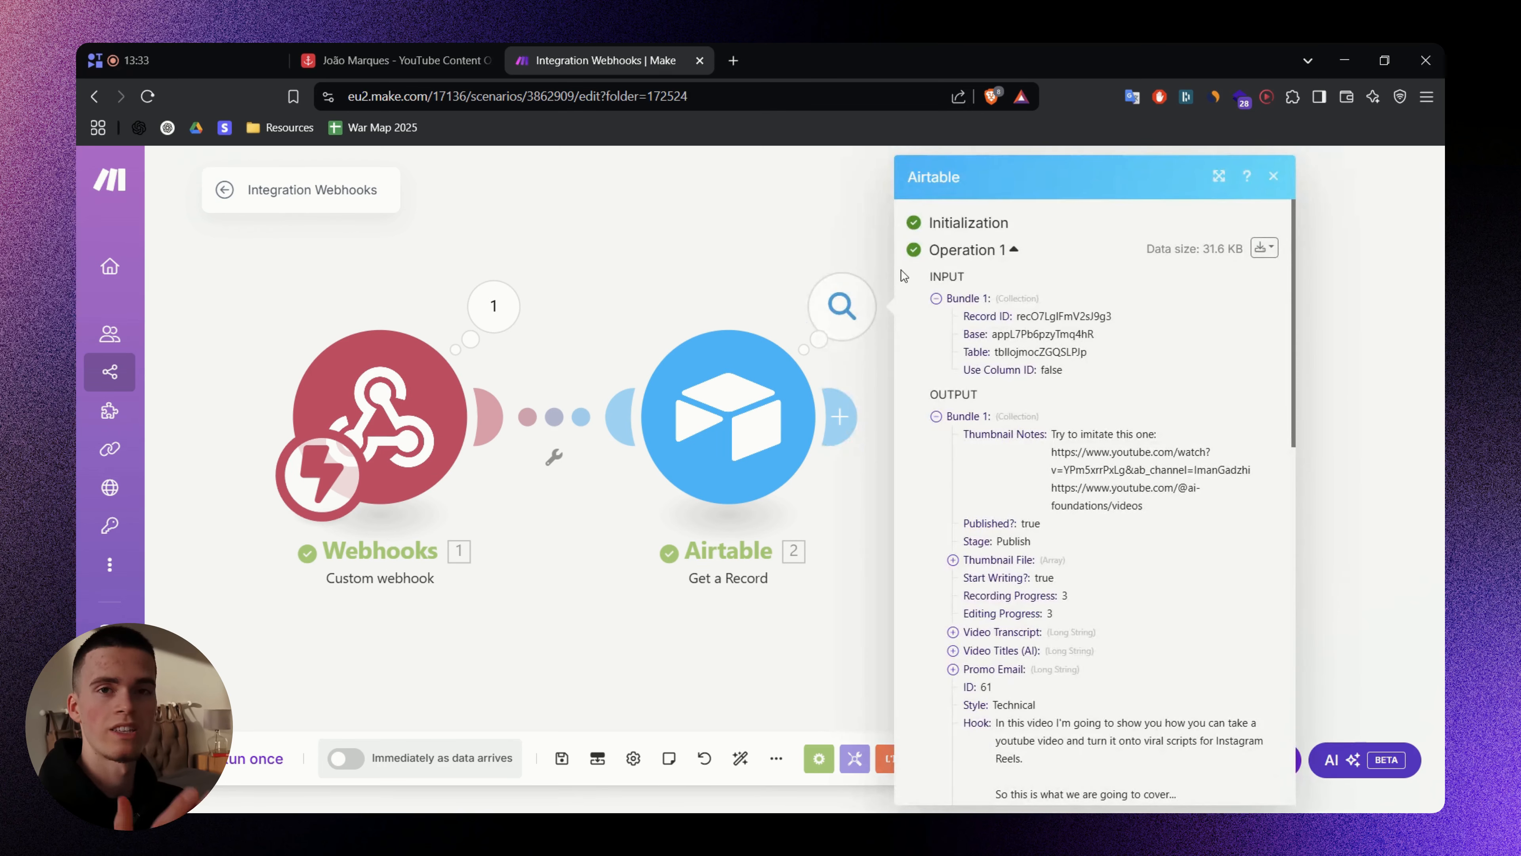
scroll(971, 399, "down", 2)
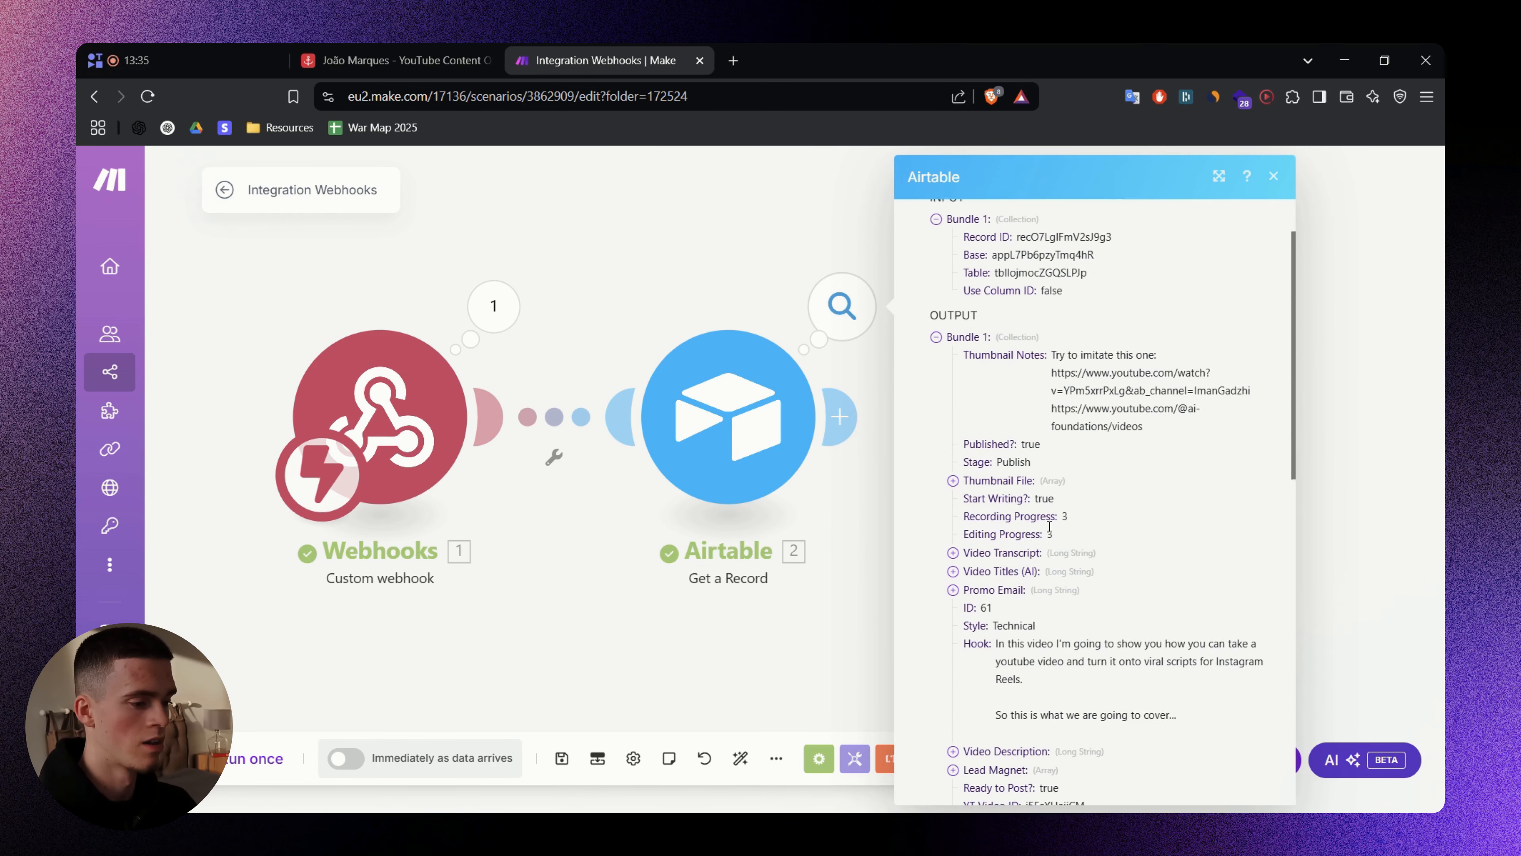
double_click(1108, 346)
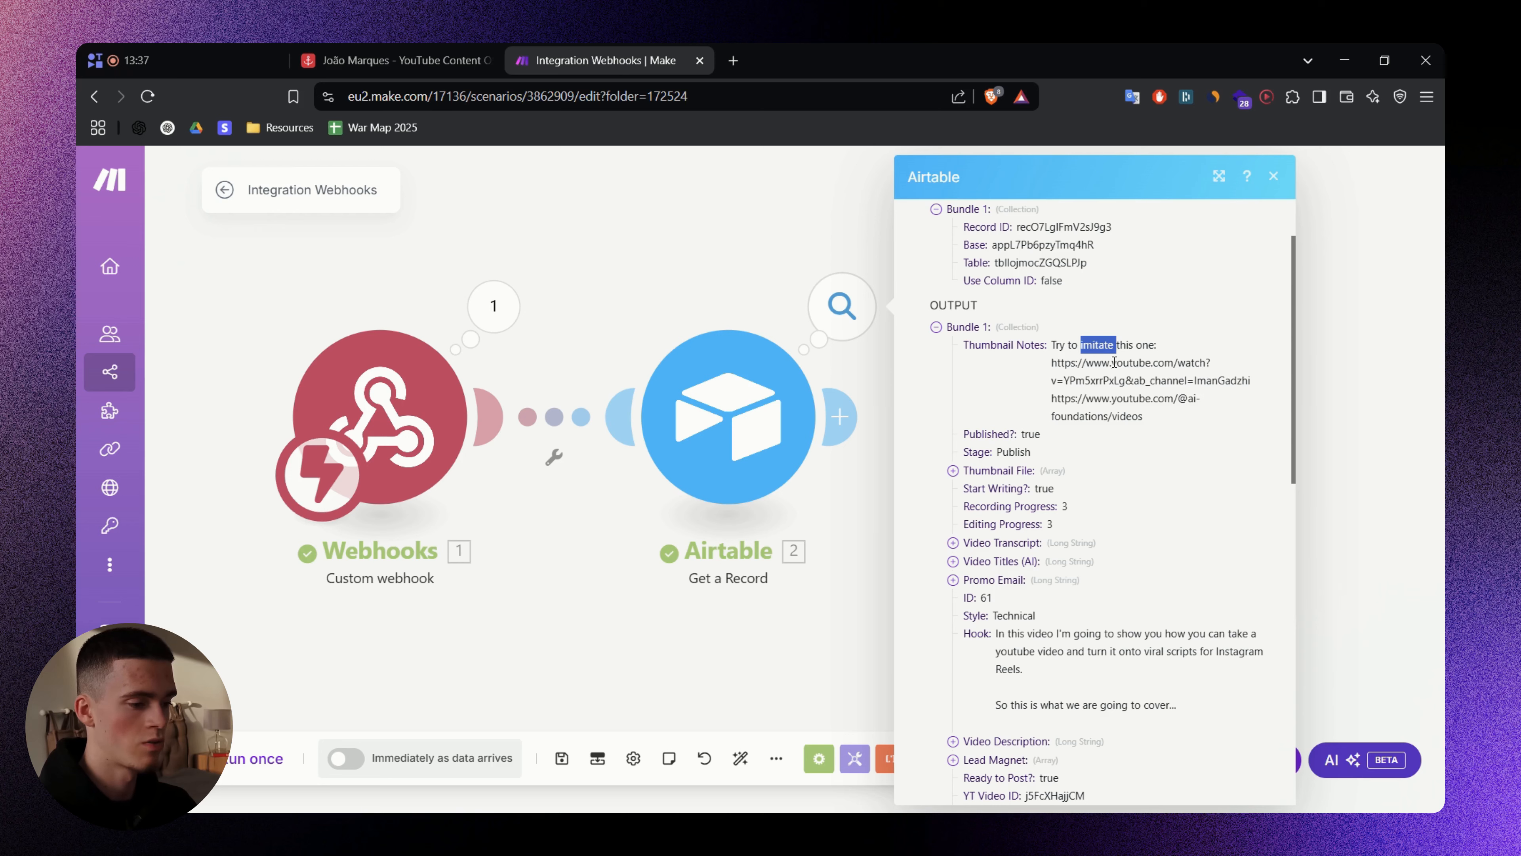
triple_click(1114, 362)
left_click(1172, 411)
scroll(1080, 450, "down", 4)
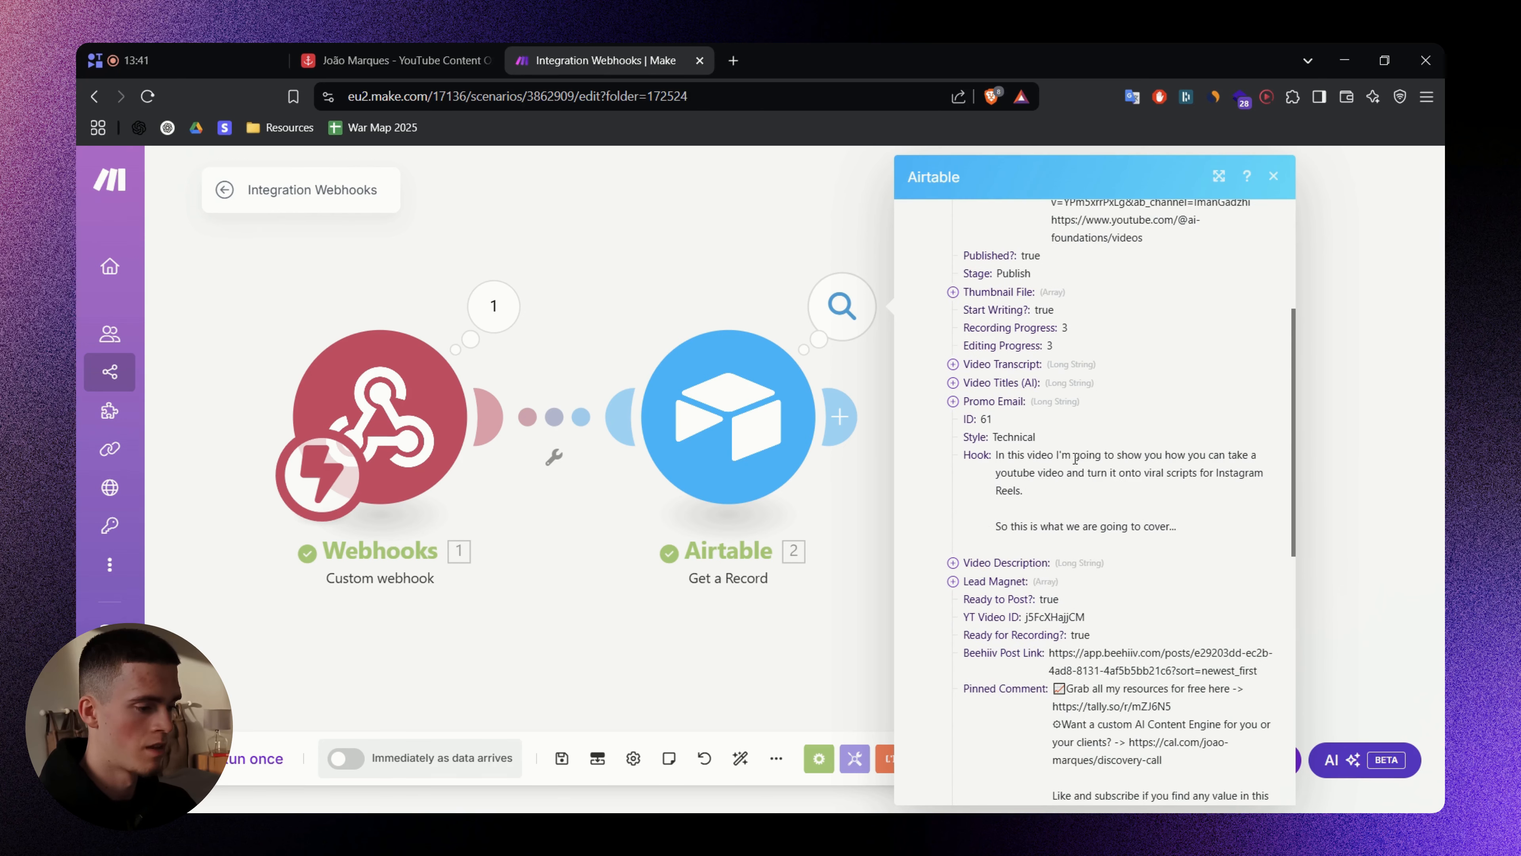
double_click(1076, 458)
scroll(1076, 458, "down", 5)
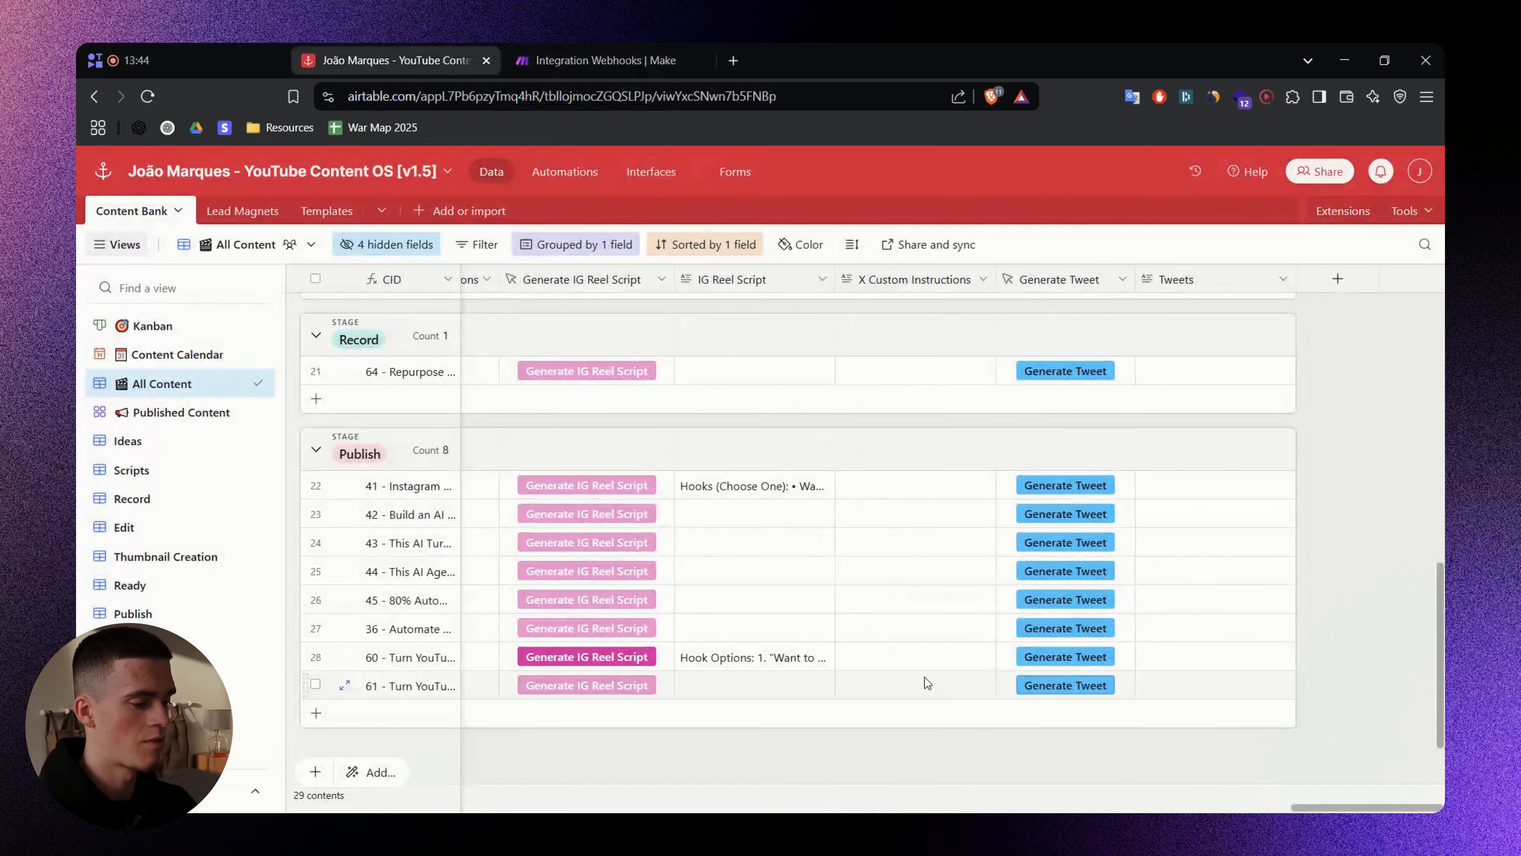
left_click(923, 683)
scroll(779, 689, "left", 10)
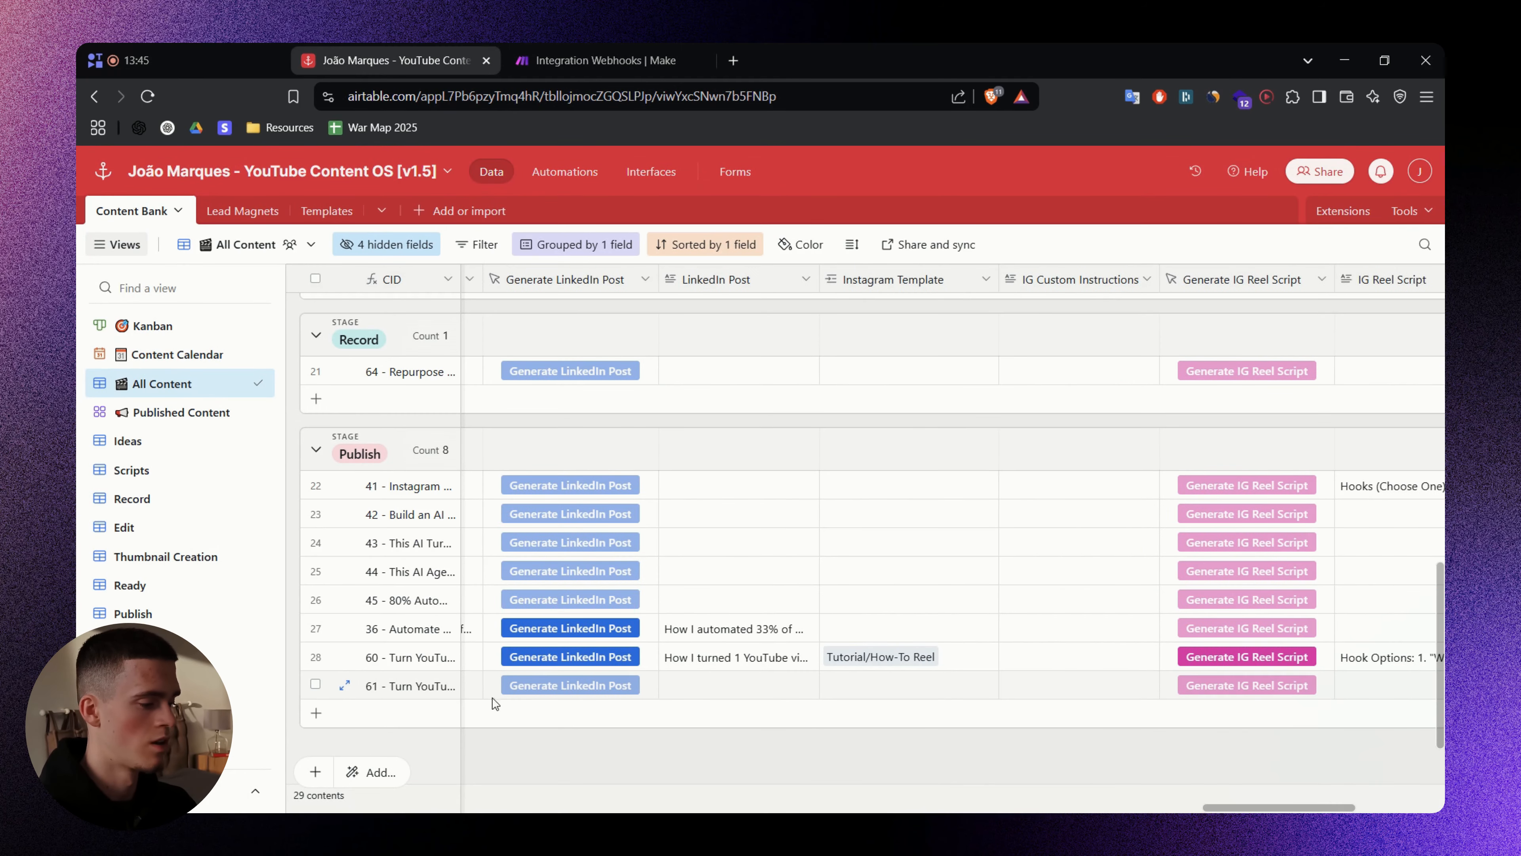
left_click(344, 684)
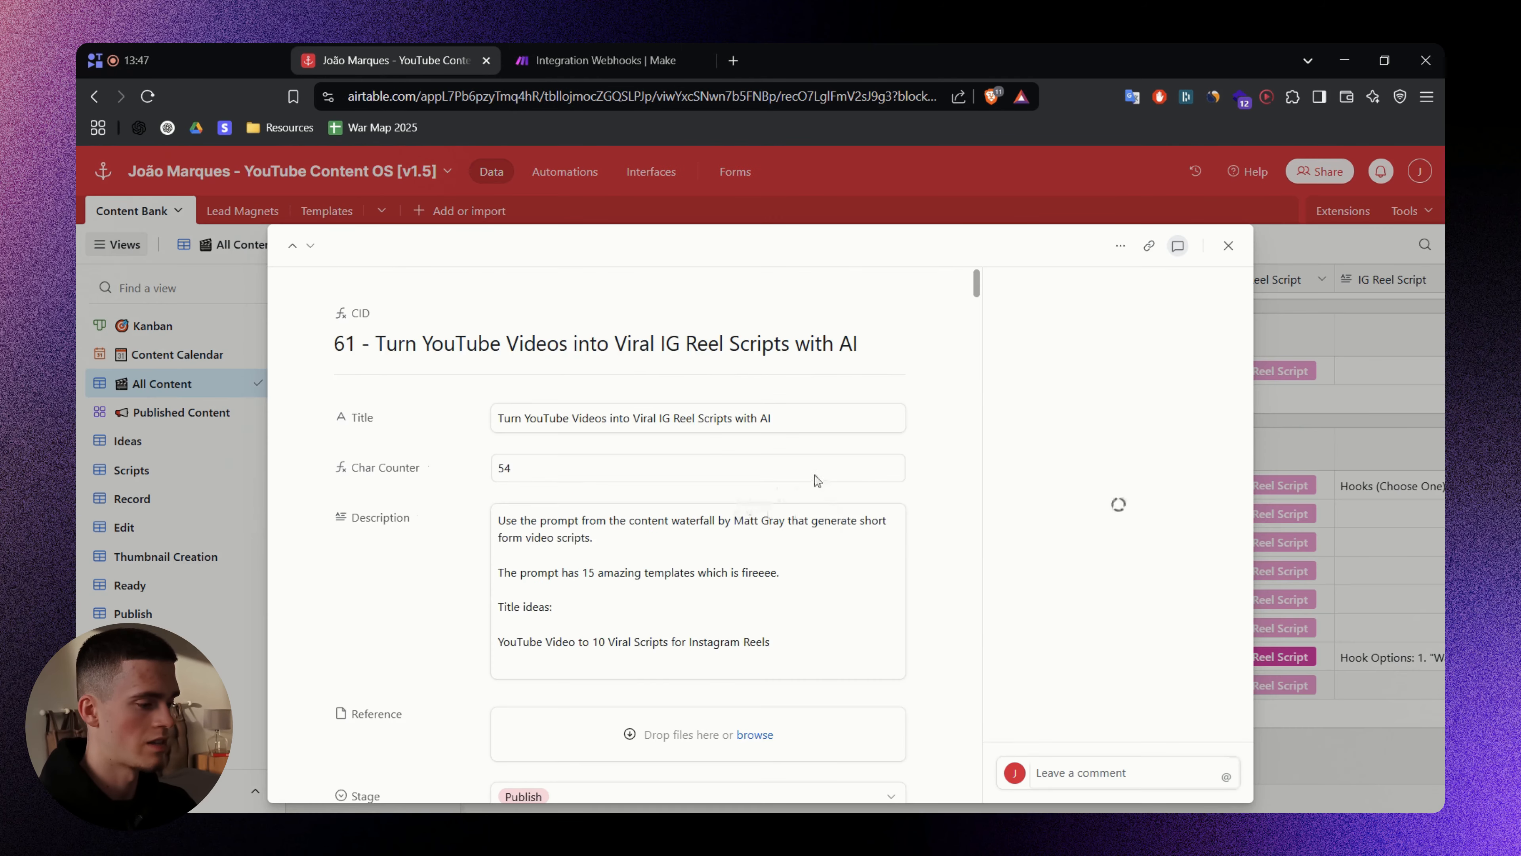
scroll(838, 455, "down", 10)
left_click_drag(979, 313, 964, 799)
left_click(1360, 773)
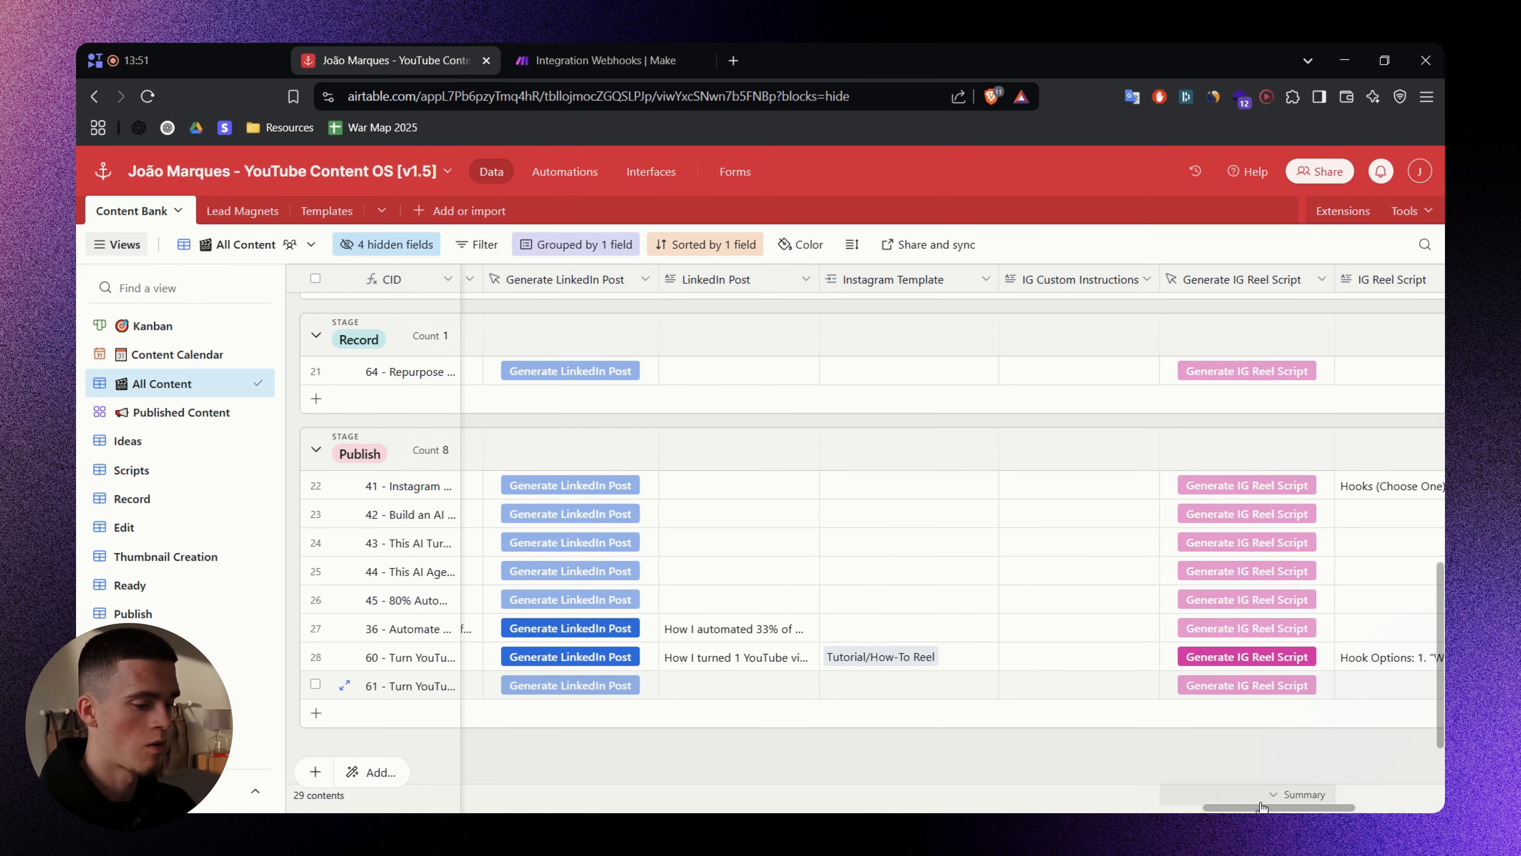
scroll(1328, 713, "right", 5)
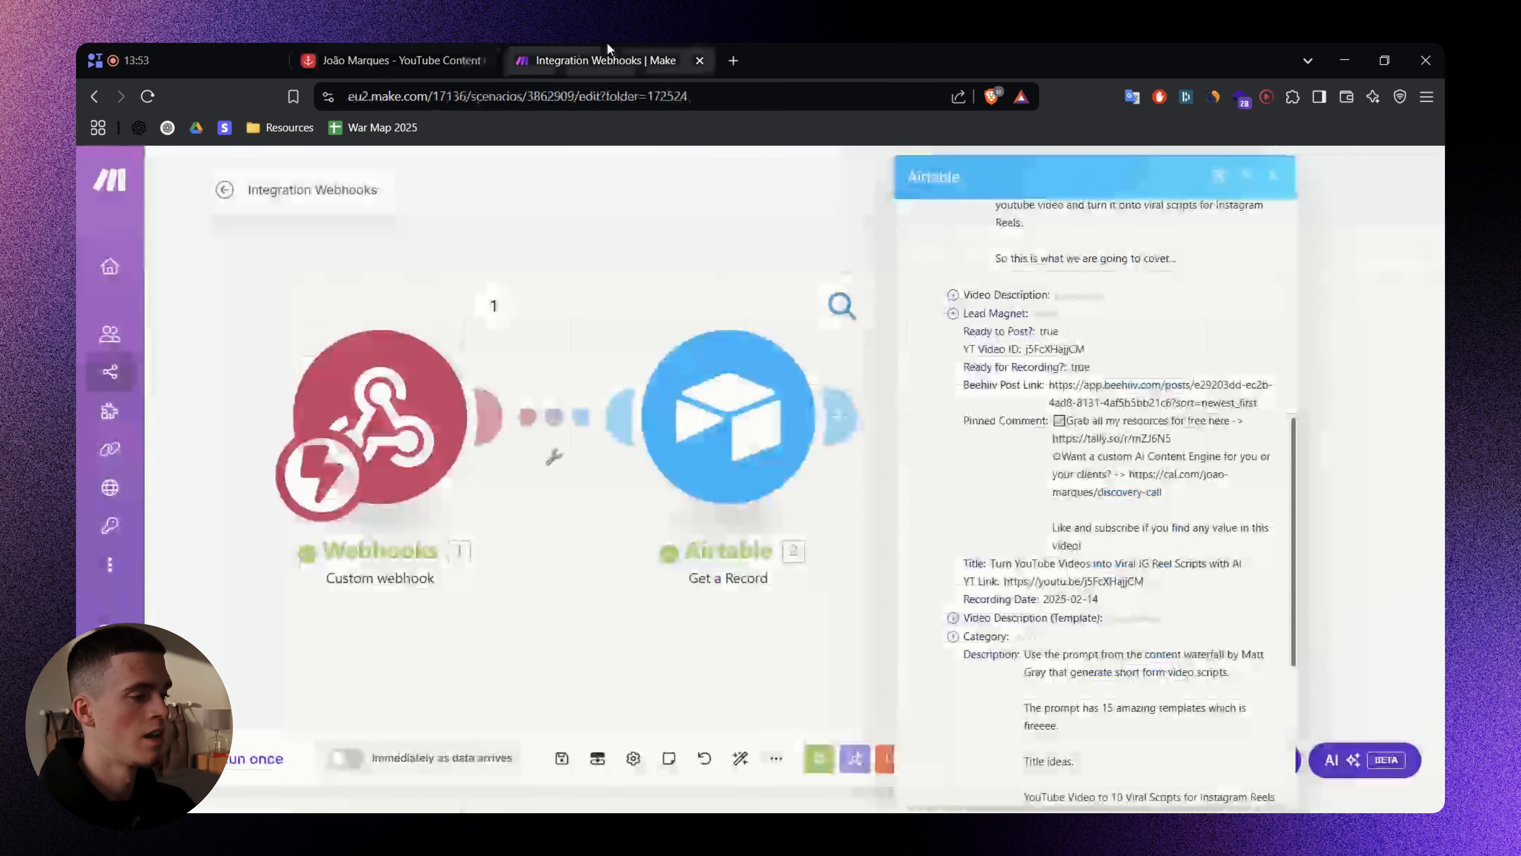
- Review the Get a Record module's settings
scroll(1090, 431, "up", 6)
scroll(1090, 432, "up", 3)
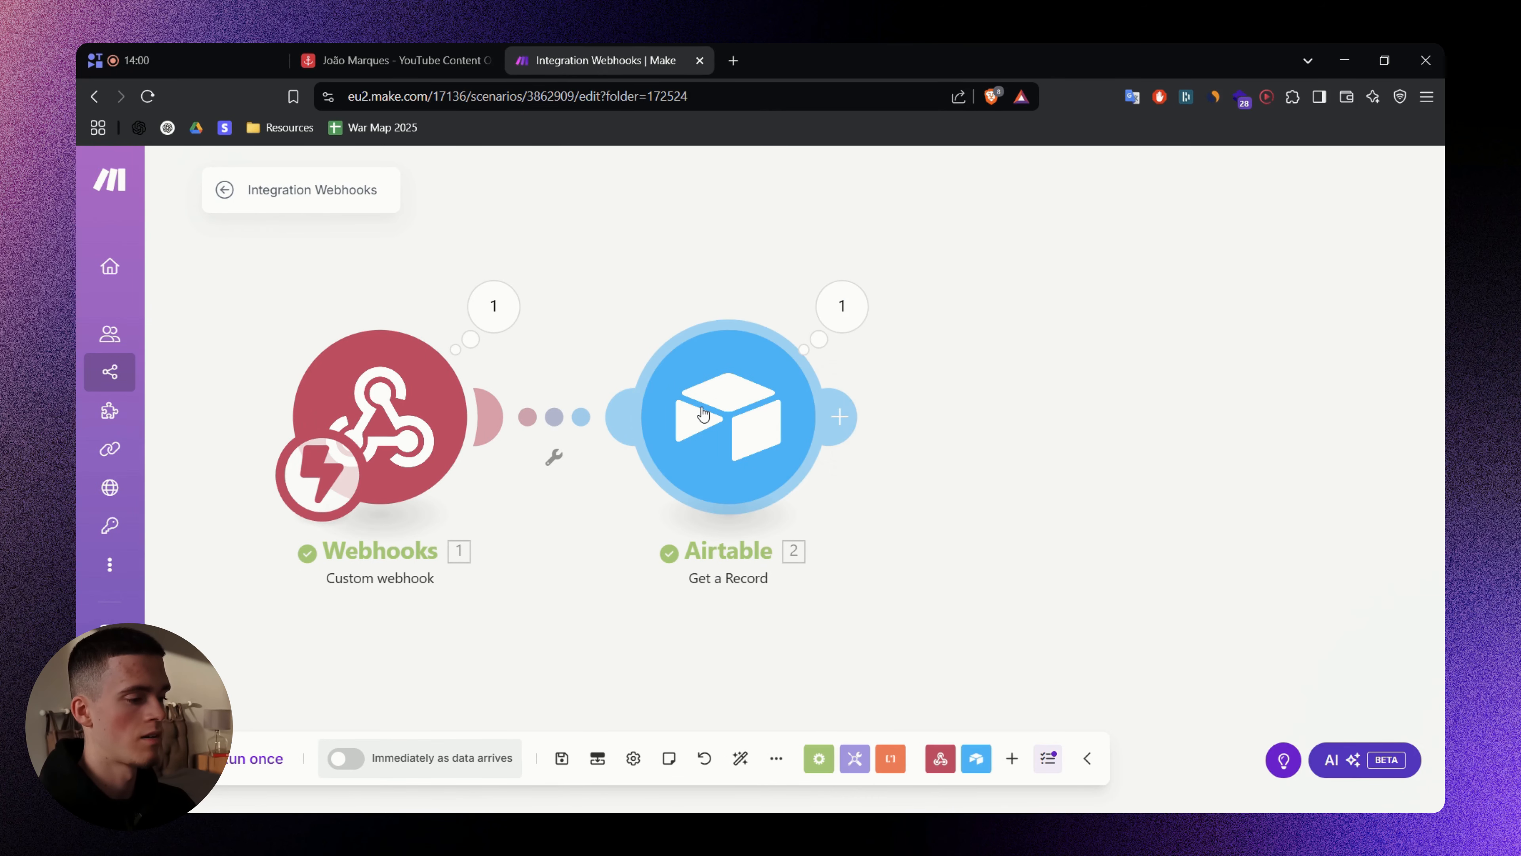
left_click(703, 417)
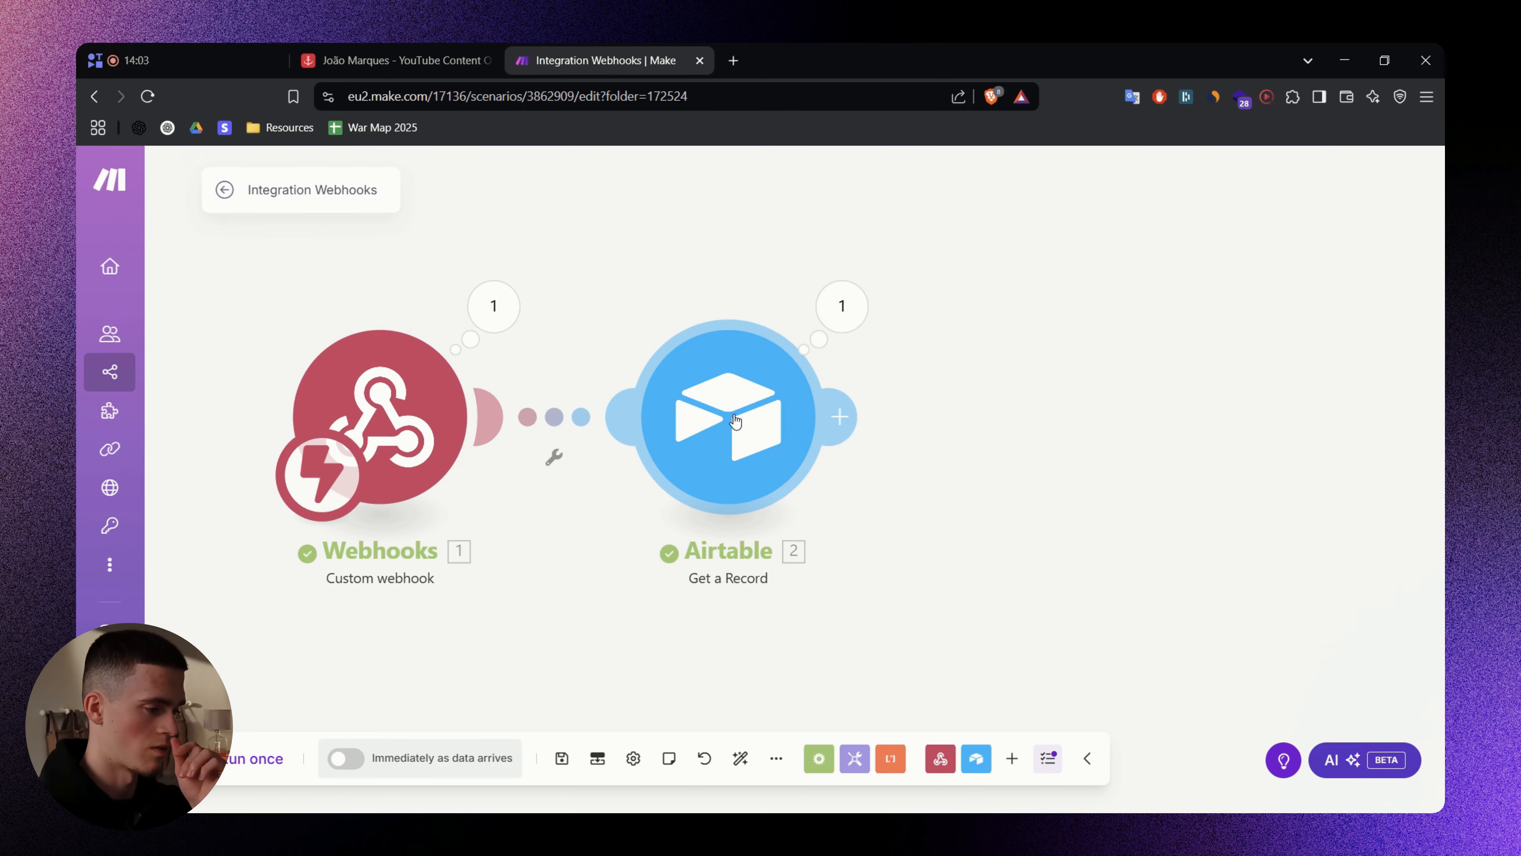
left_click(756, 425)
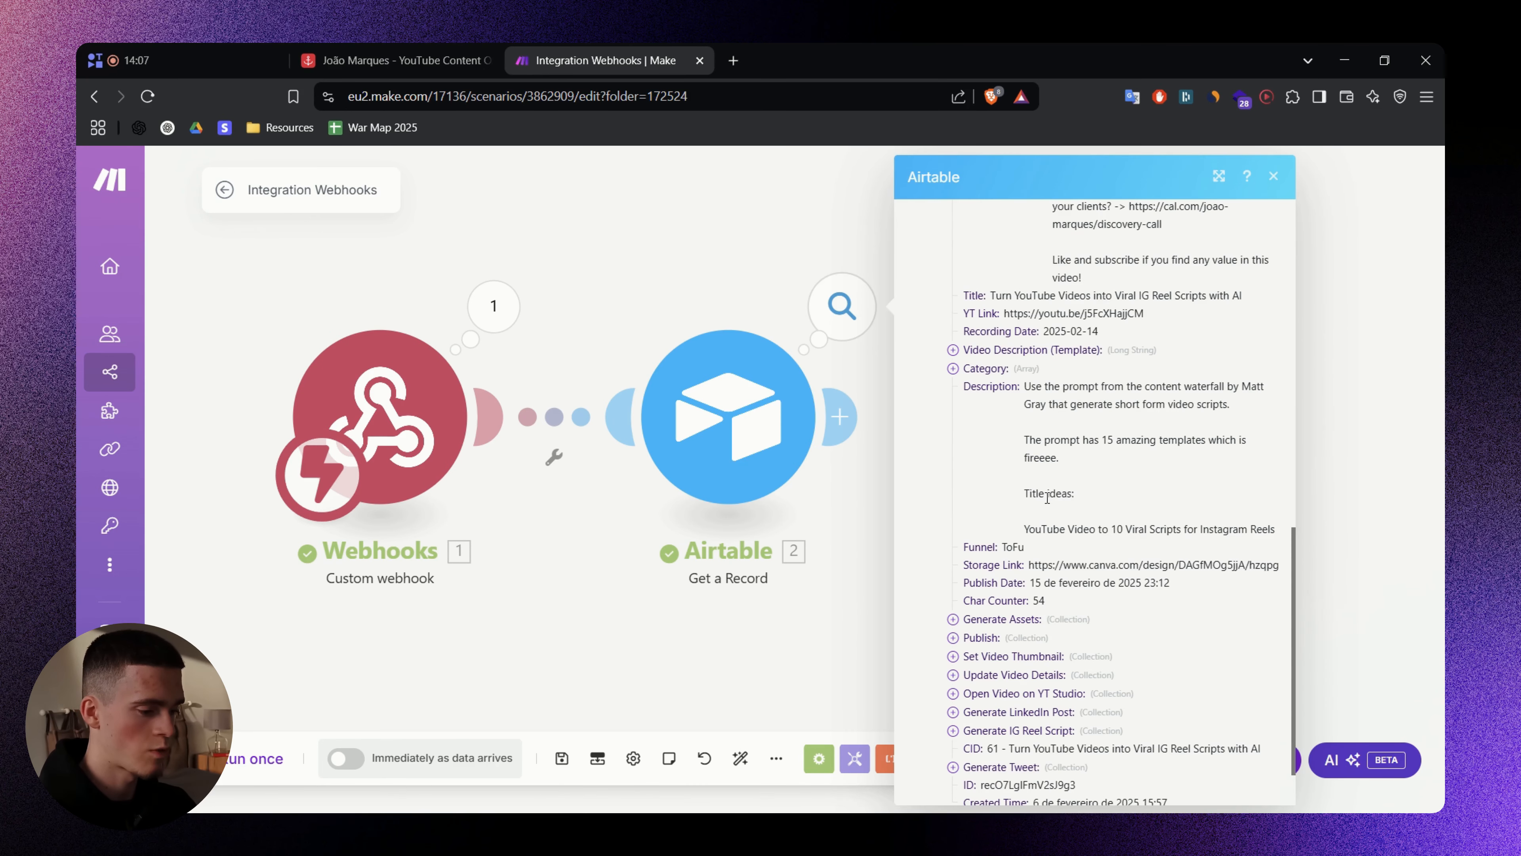
scroll(1047, 497, "down", 2)
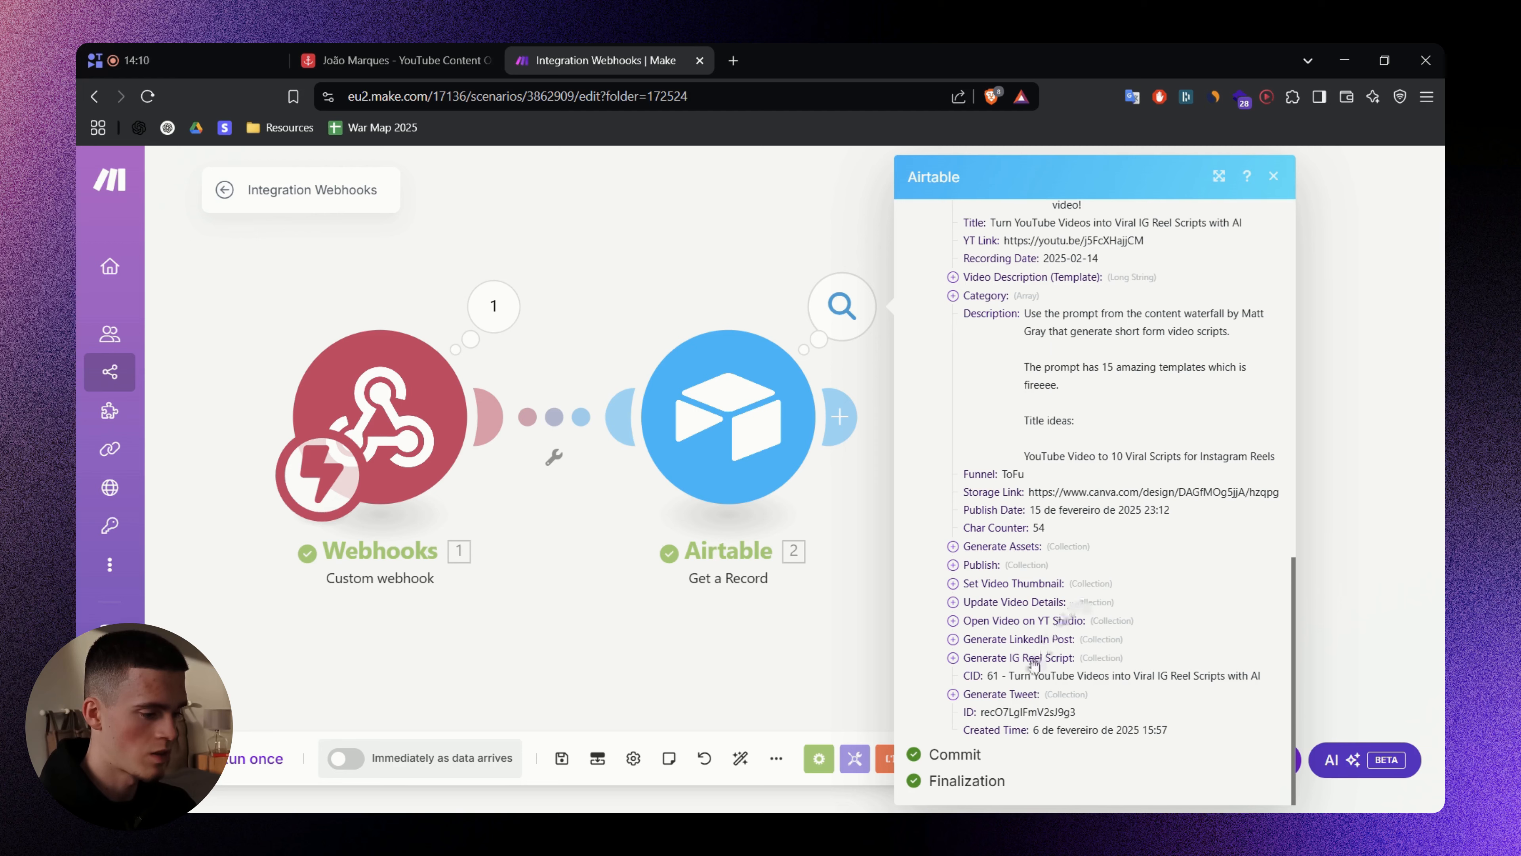
scroll(1059, 654, "up", 10)
scroll(1012, 551, "up", 5)
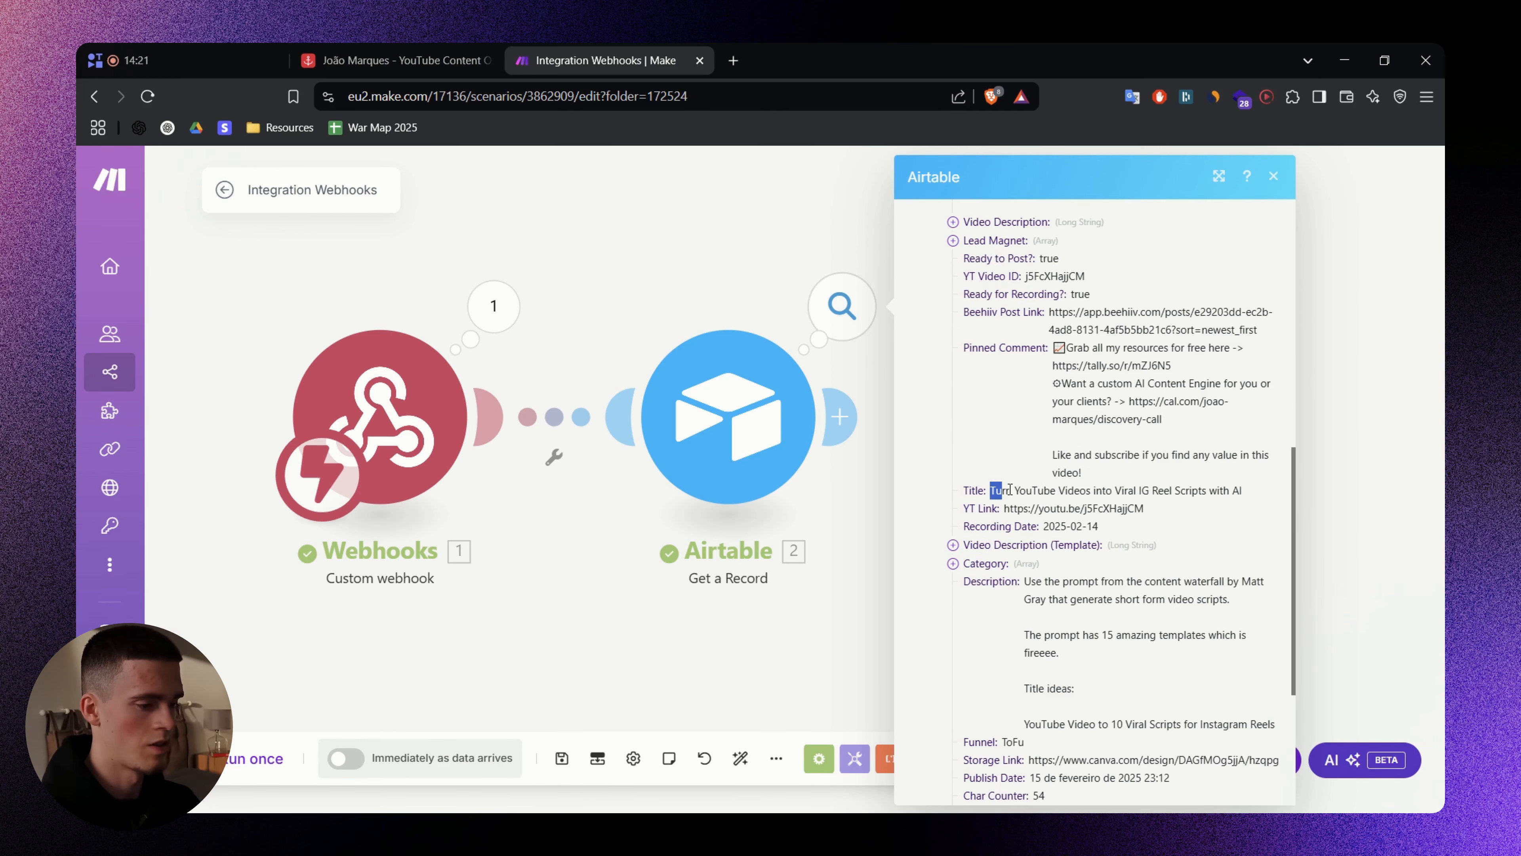
- Verify record 61's Title and Video Transcript in the output, then save the scenario
left_click_drag(991, 490, 1264, 502)
scroll(1119, 506, "down", 5)
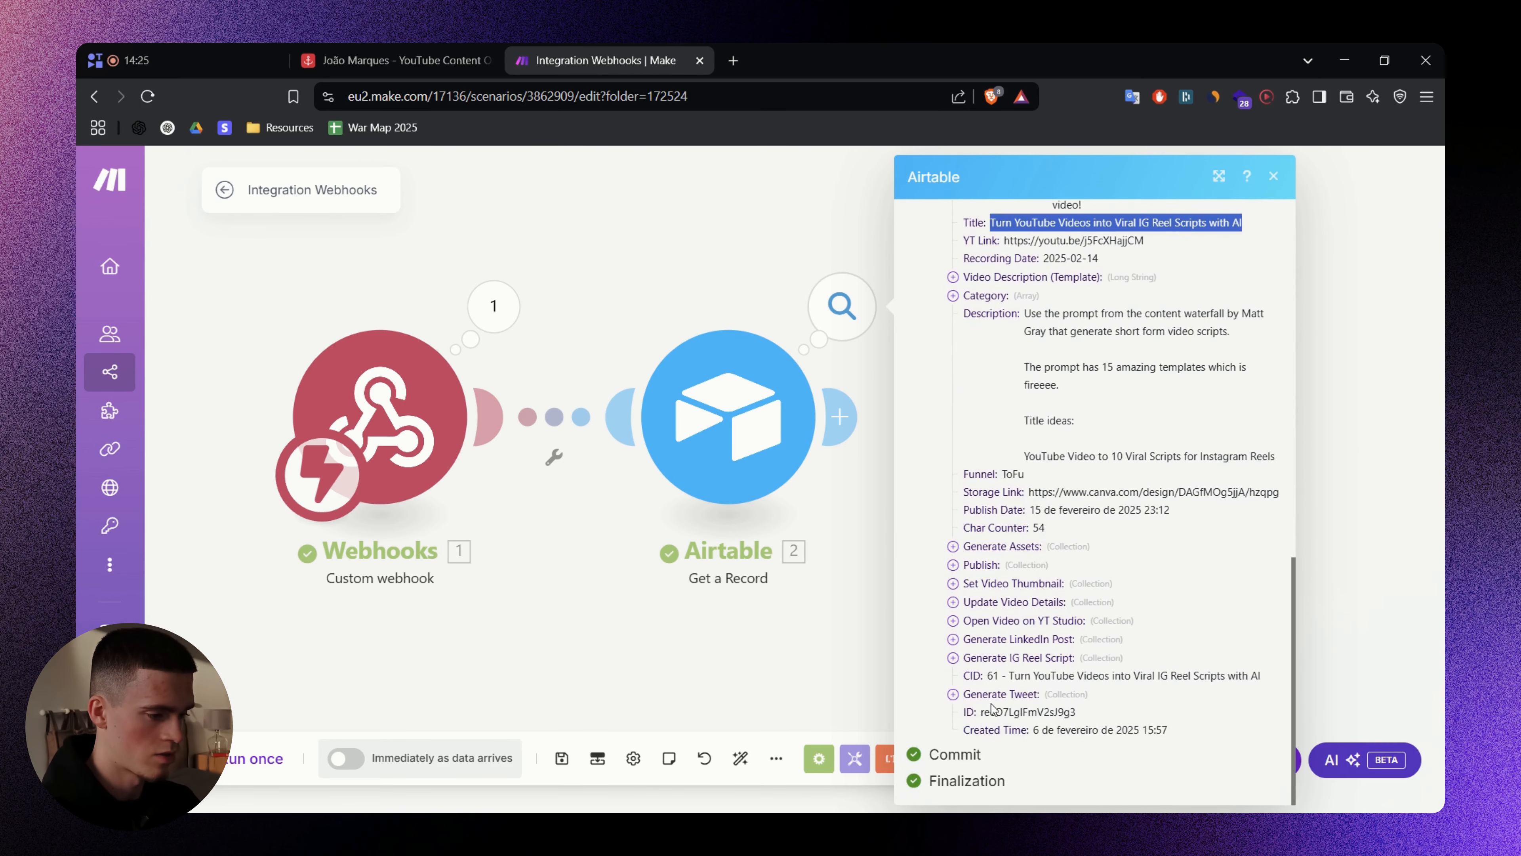
scroll(991, 708, "up", 10)
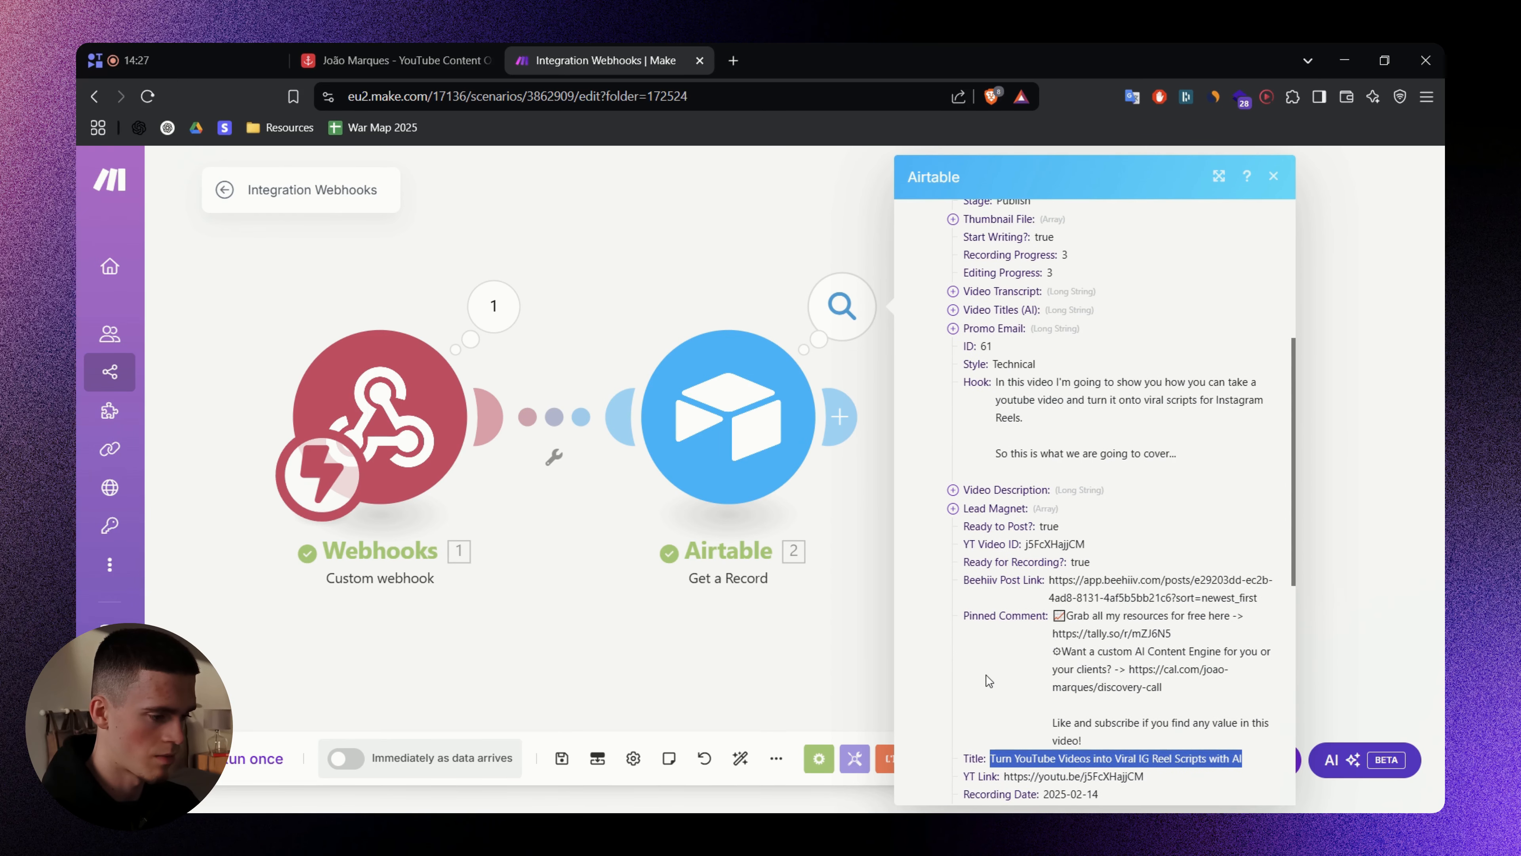
left_click(952, 291)
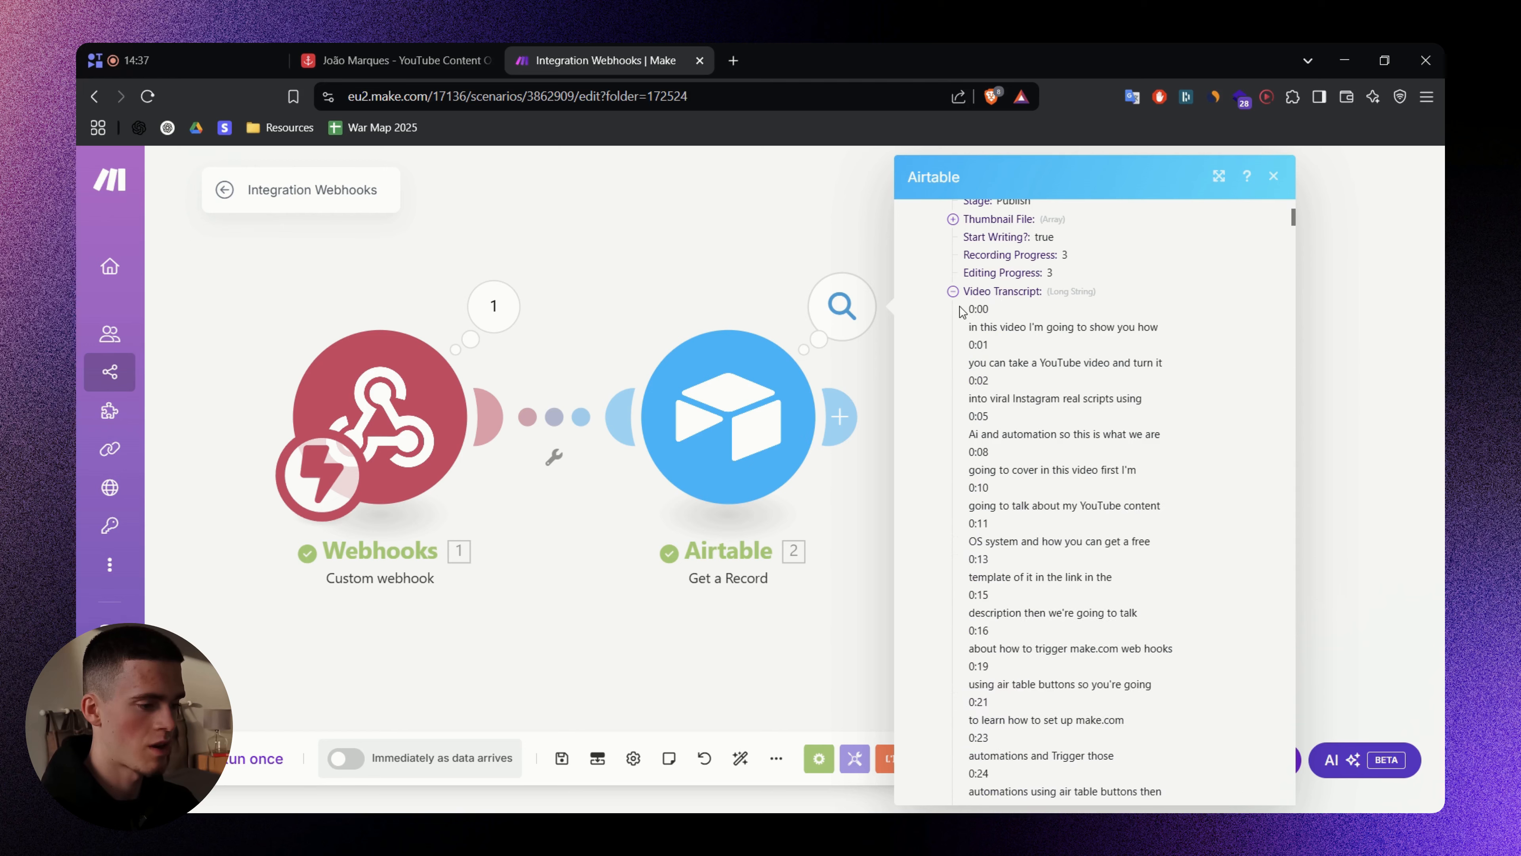
left_click_drag(969, 307, 1102, 445)
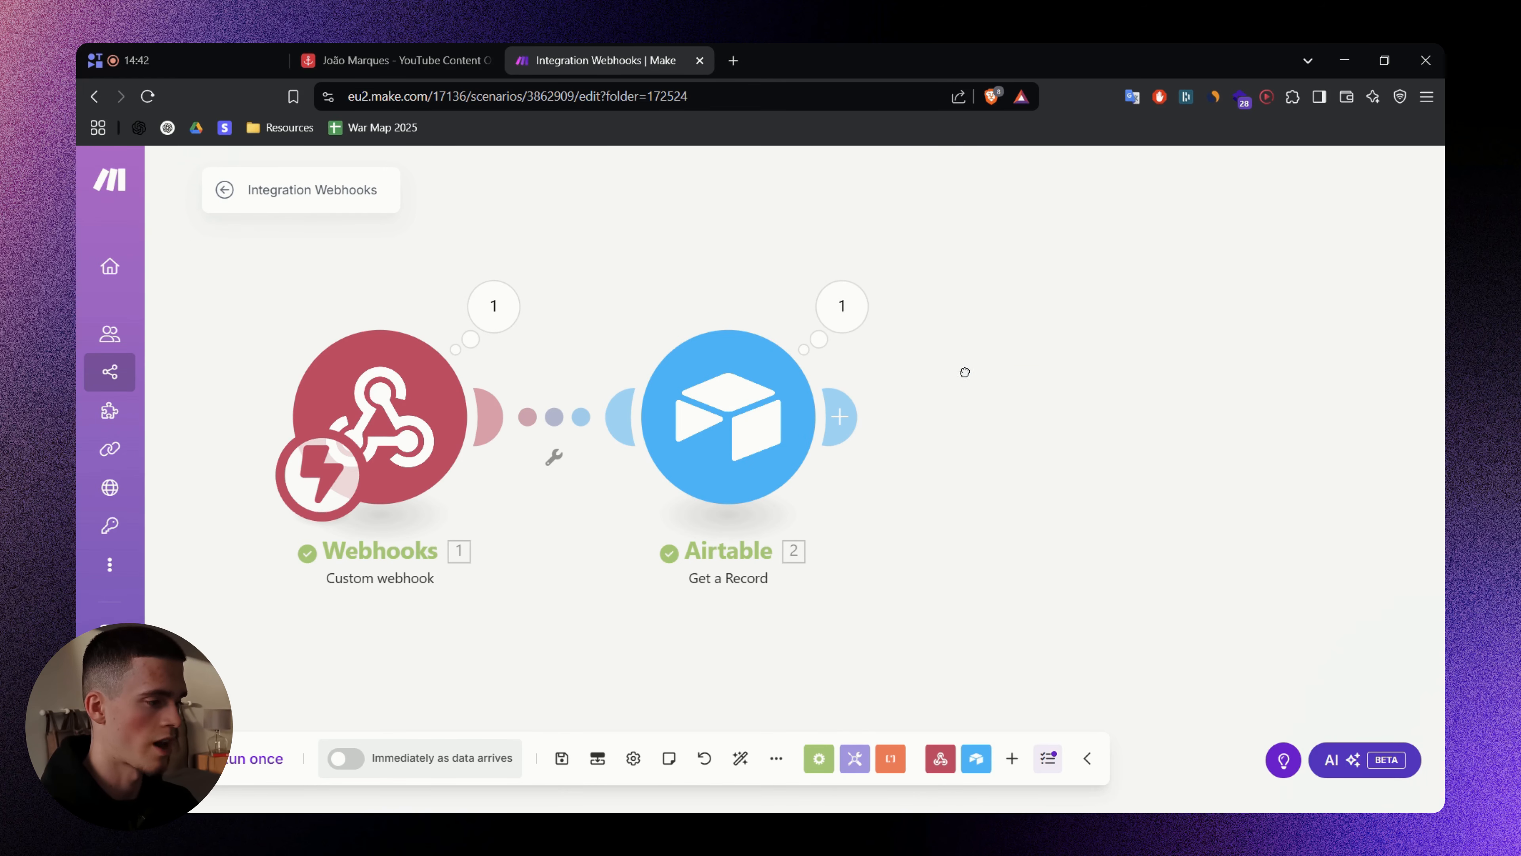
left_click_drag(964, 372, 858, 374)
key("ctrl+s")
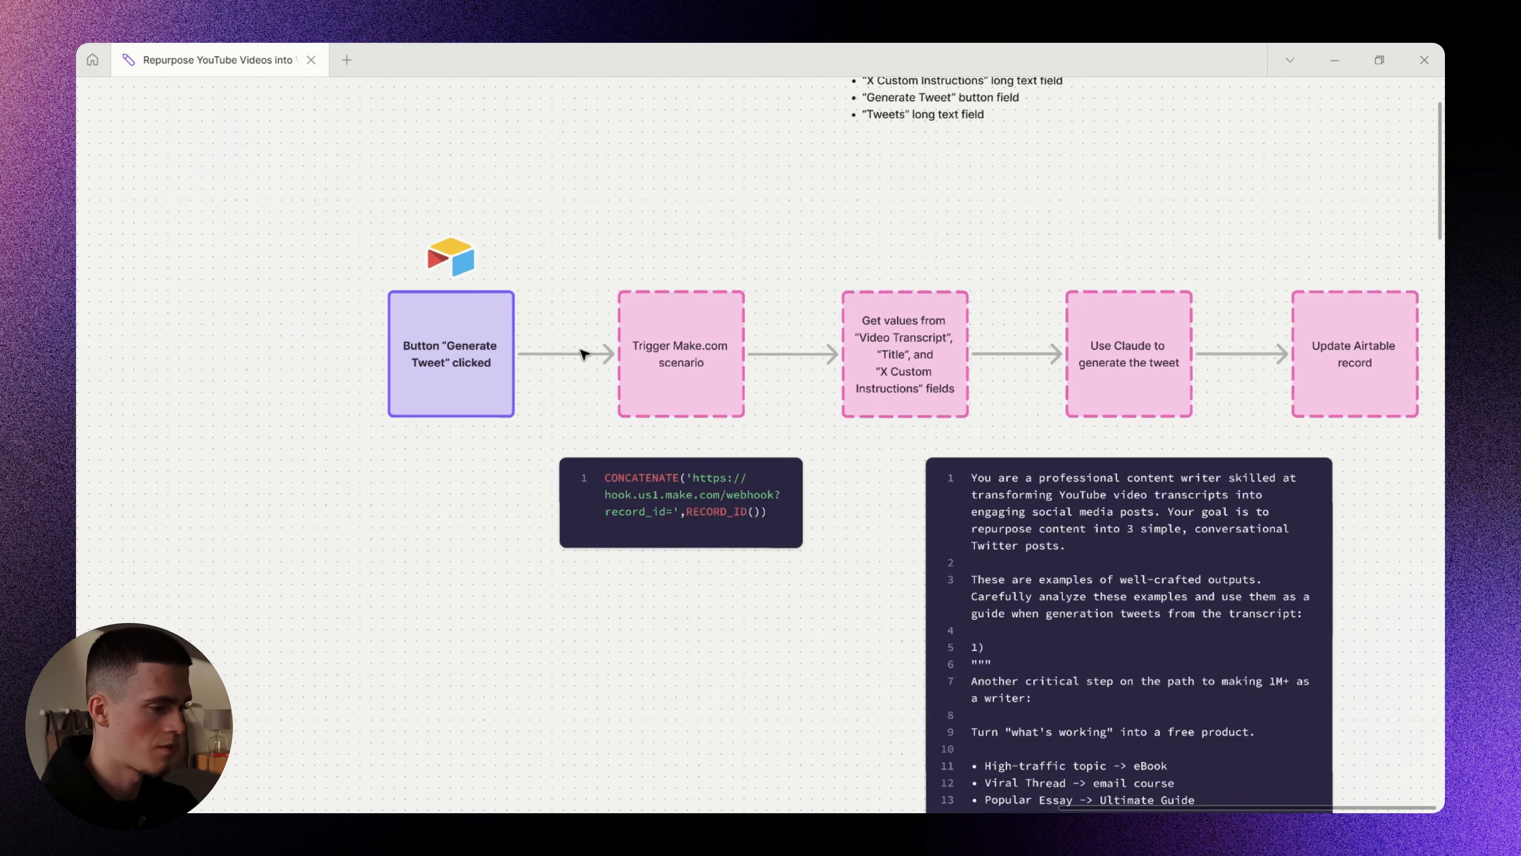
- Review the whiteboard's Generate Tweet clicked and Trigger Make.com scenario boxes
scroll(493, 330, "up", 5)
left_click(446, 351)
double_click(446, 351)
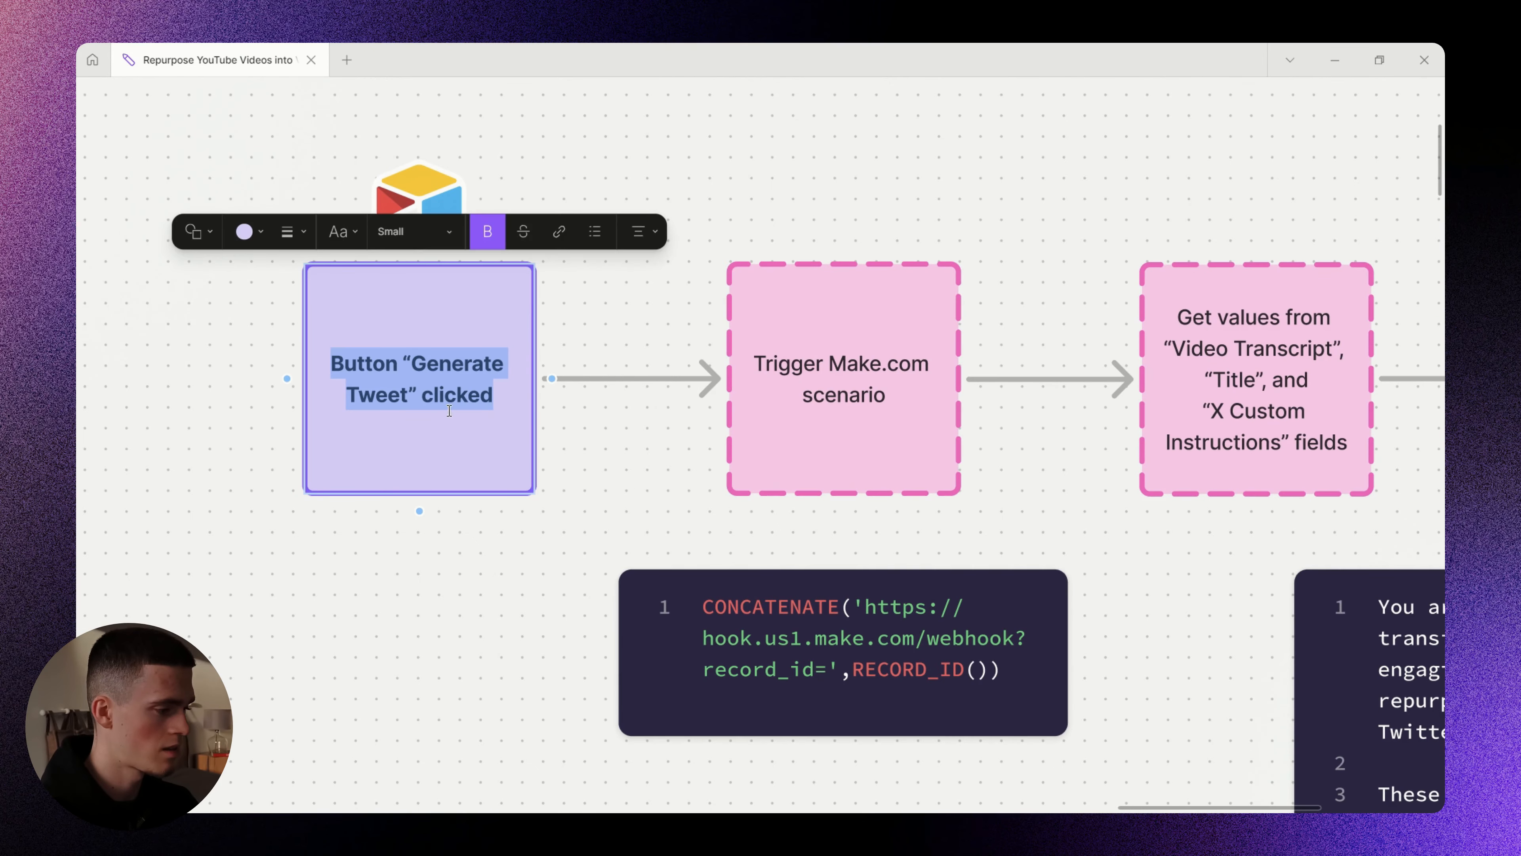
left_click(611, 443)
scroll(704, 414, "right", 5)
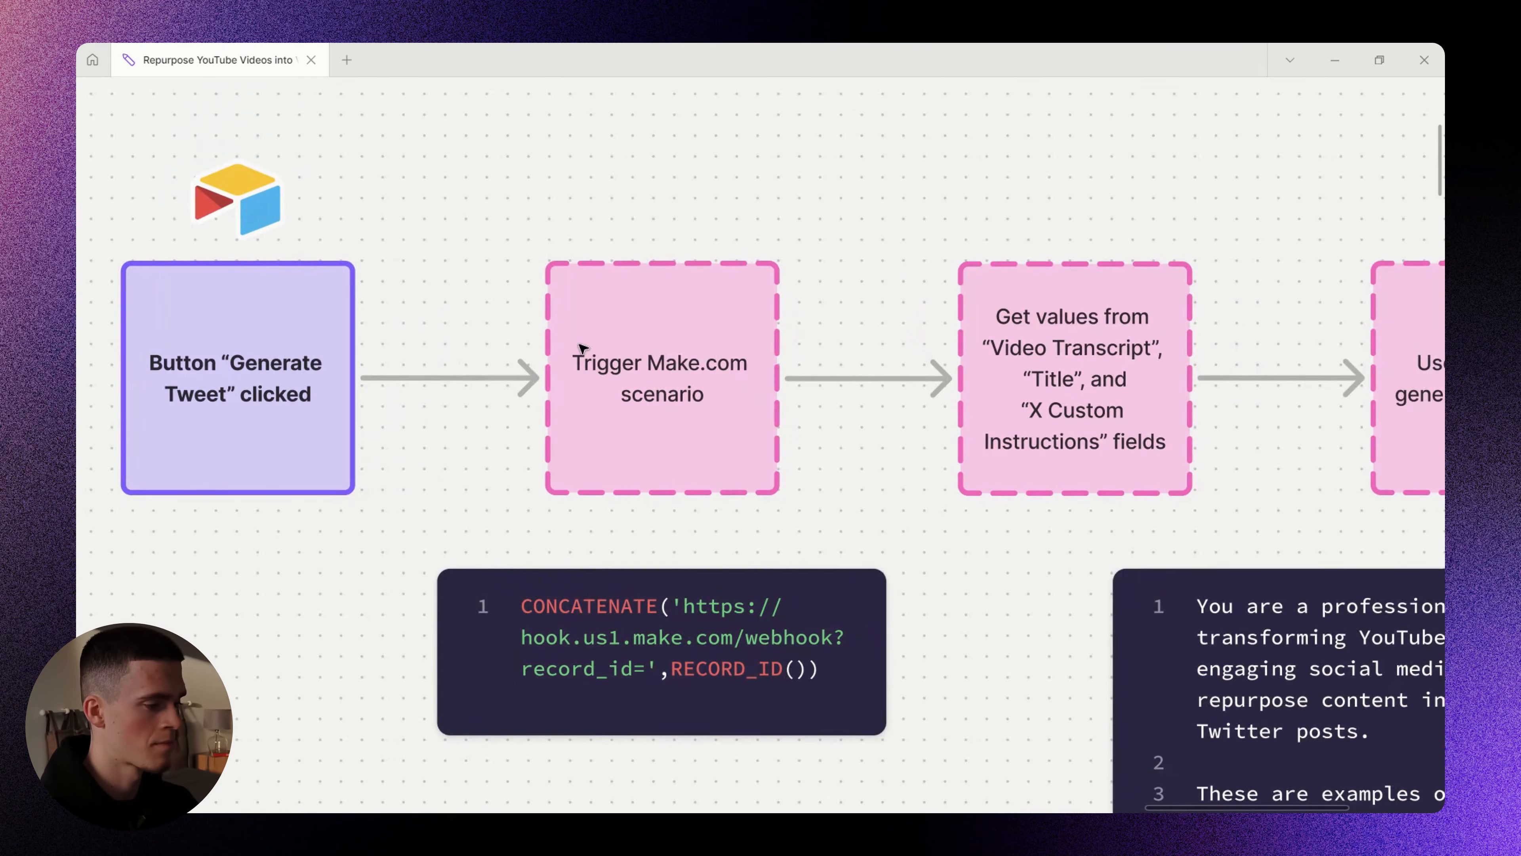
left_click(691, 363)
left_click(886, 432)
left_click_drag(890, 431, 599, 441)
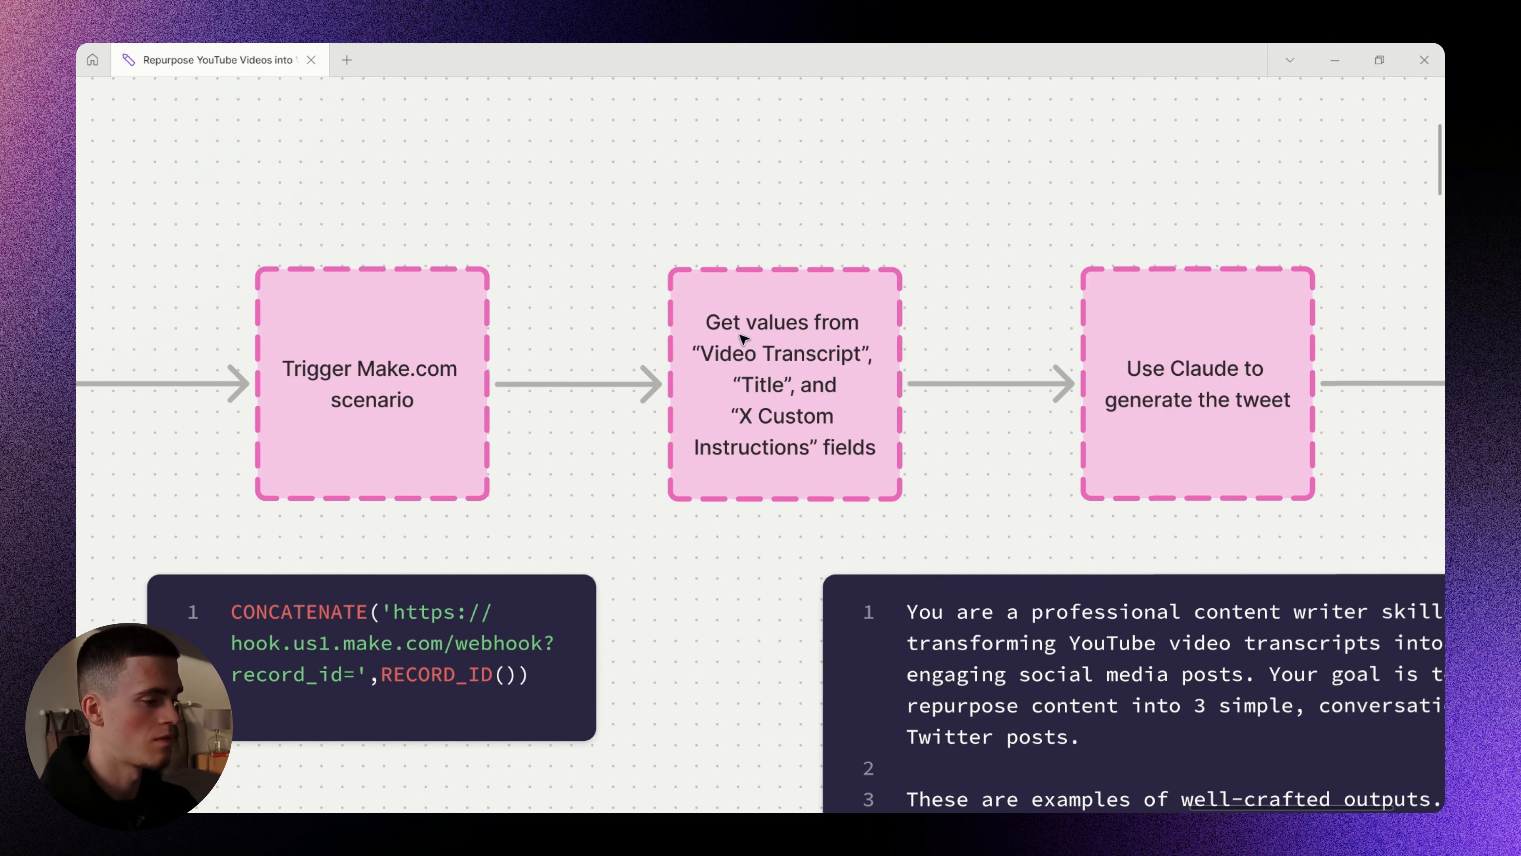
- Review the Update Airtable record box, then add a module after Airtable in Make
scroll(803, 390, "right", 10)
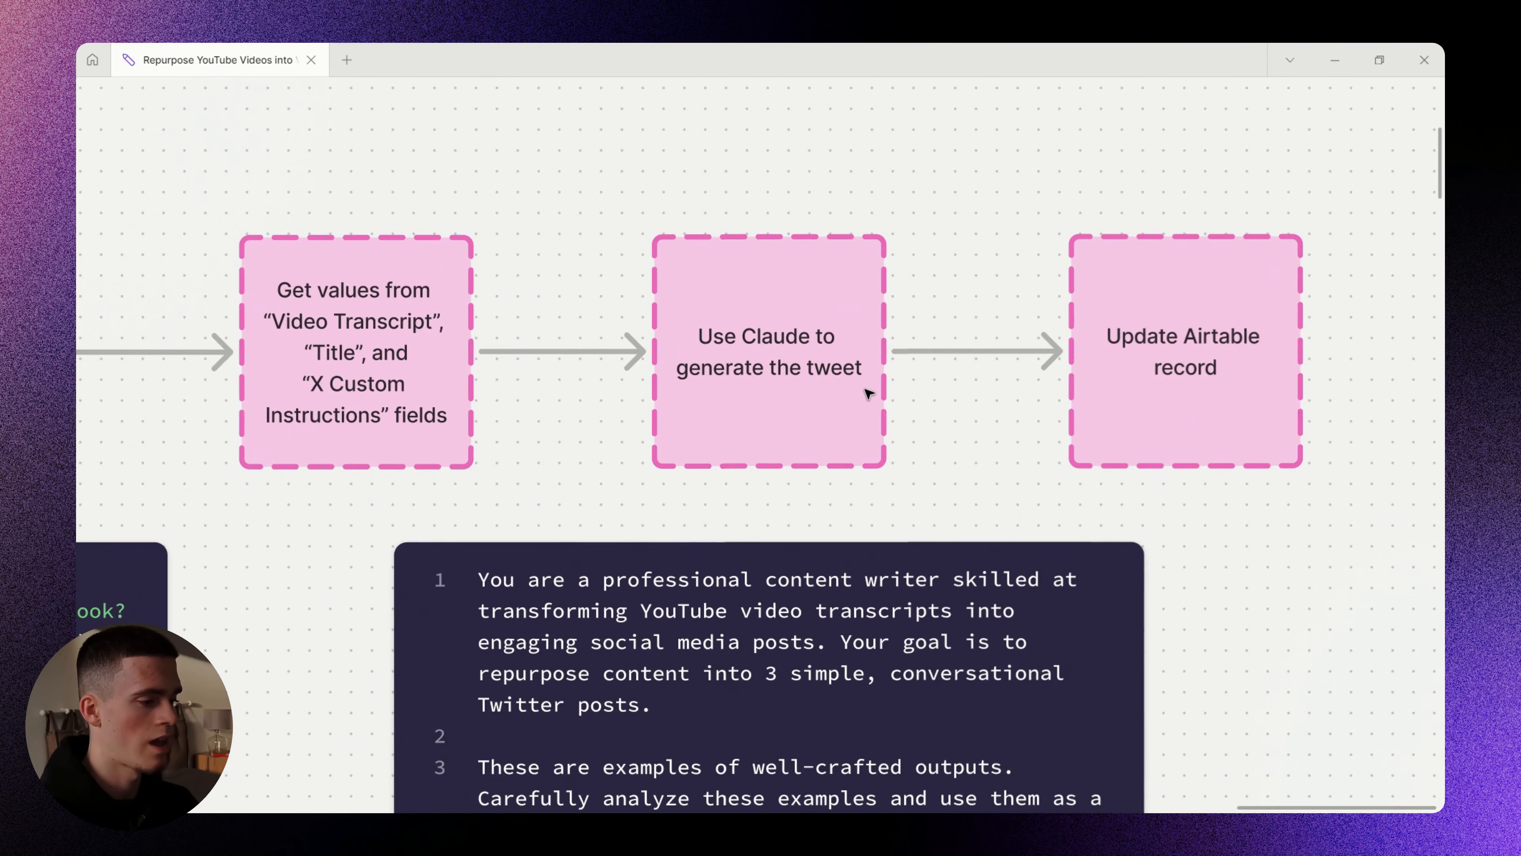
scroll(870, 391, "down", 2)
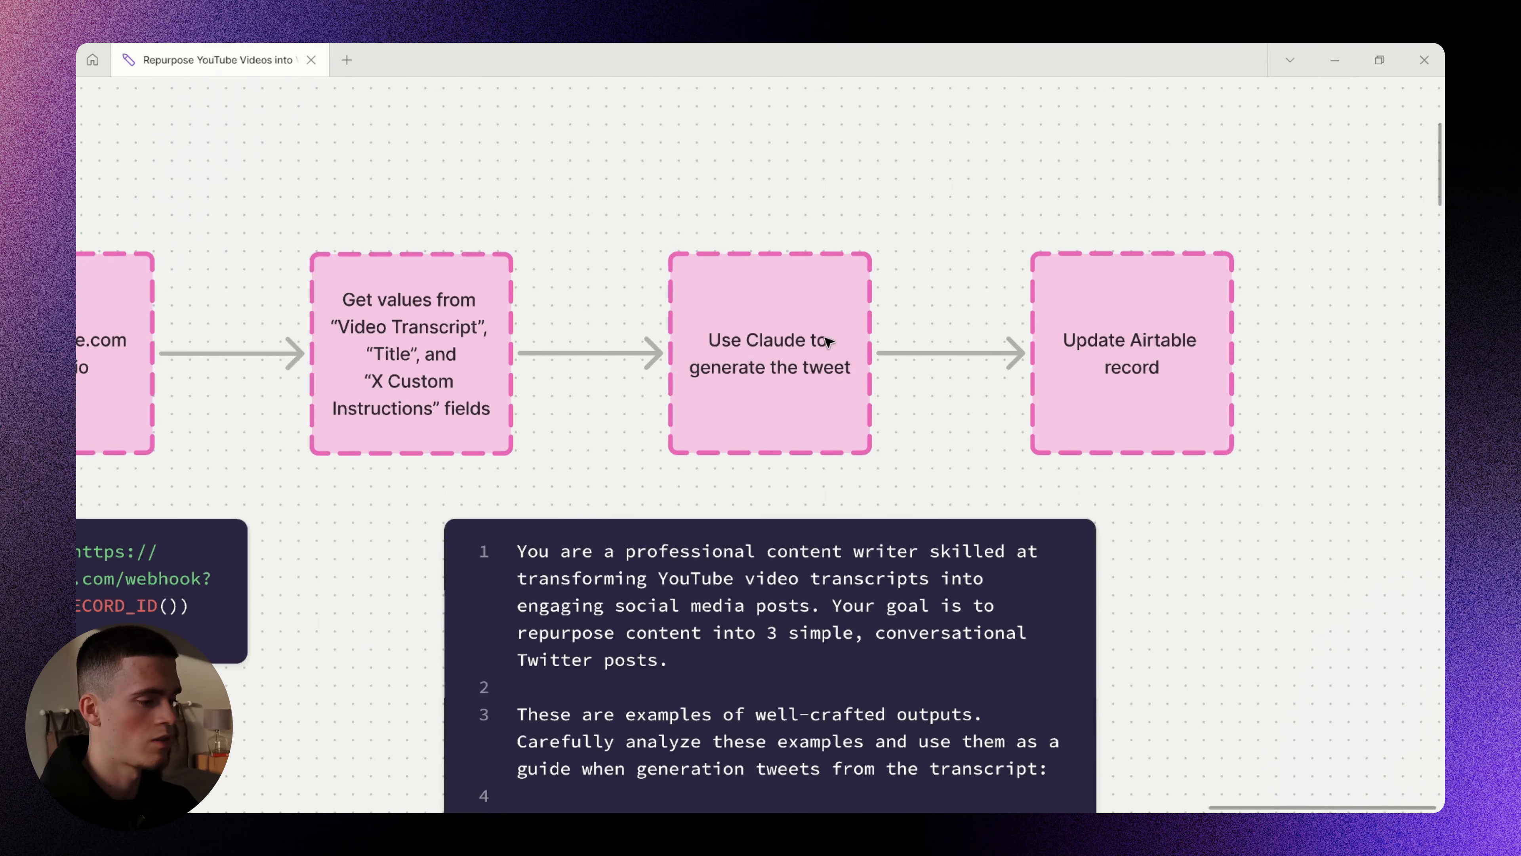
left_click(1126, 362)
left_click(1299, 400)
left_click_drag(910, 360, 938, 356)
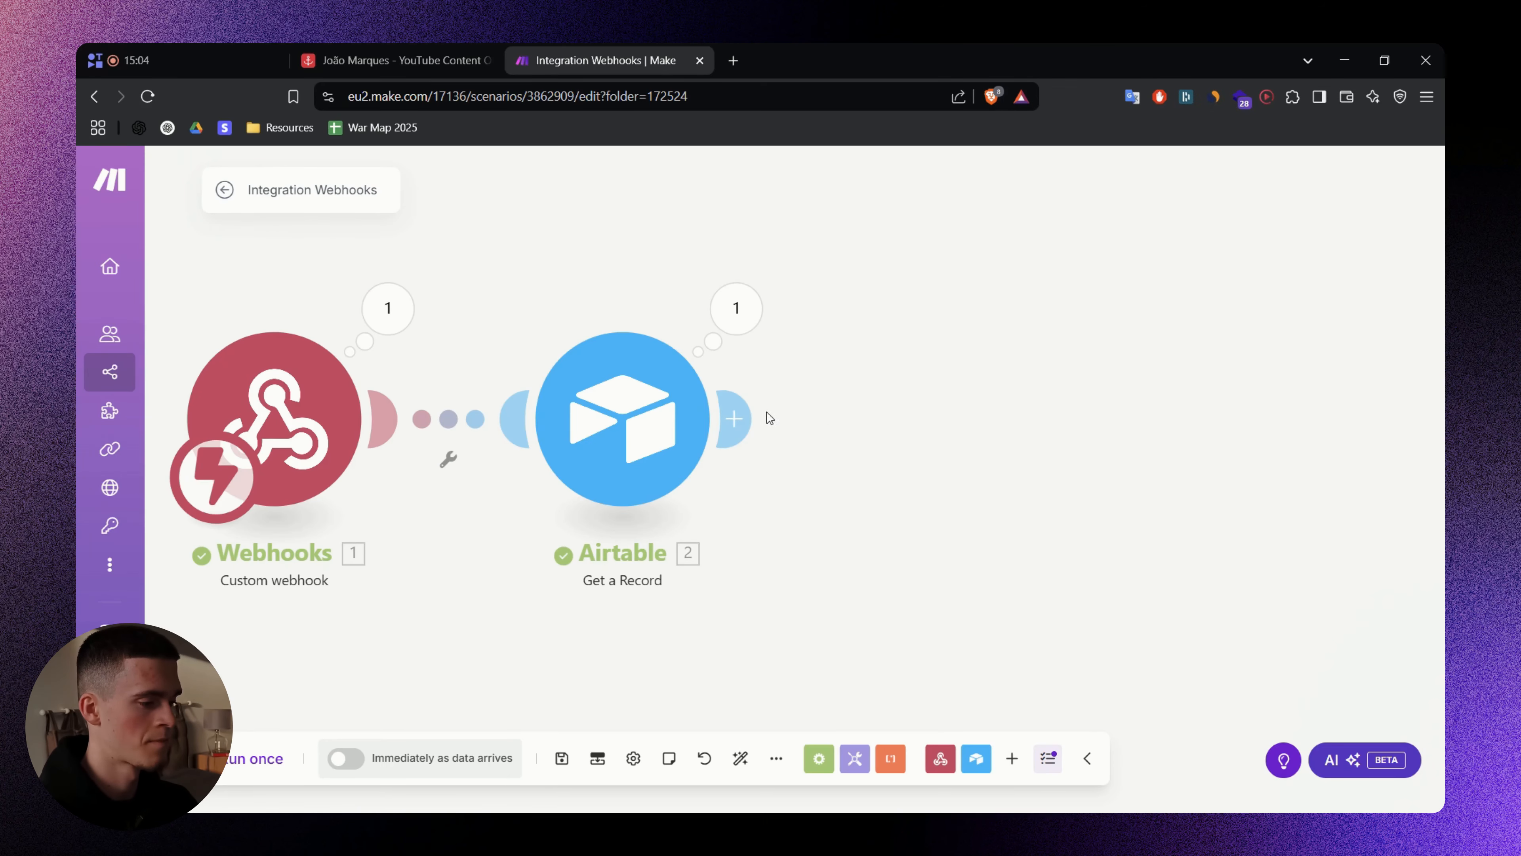
left_click(744, 419)
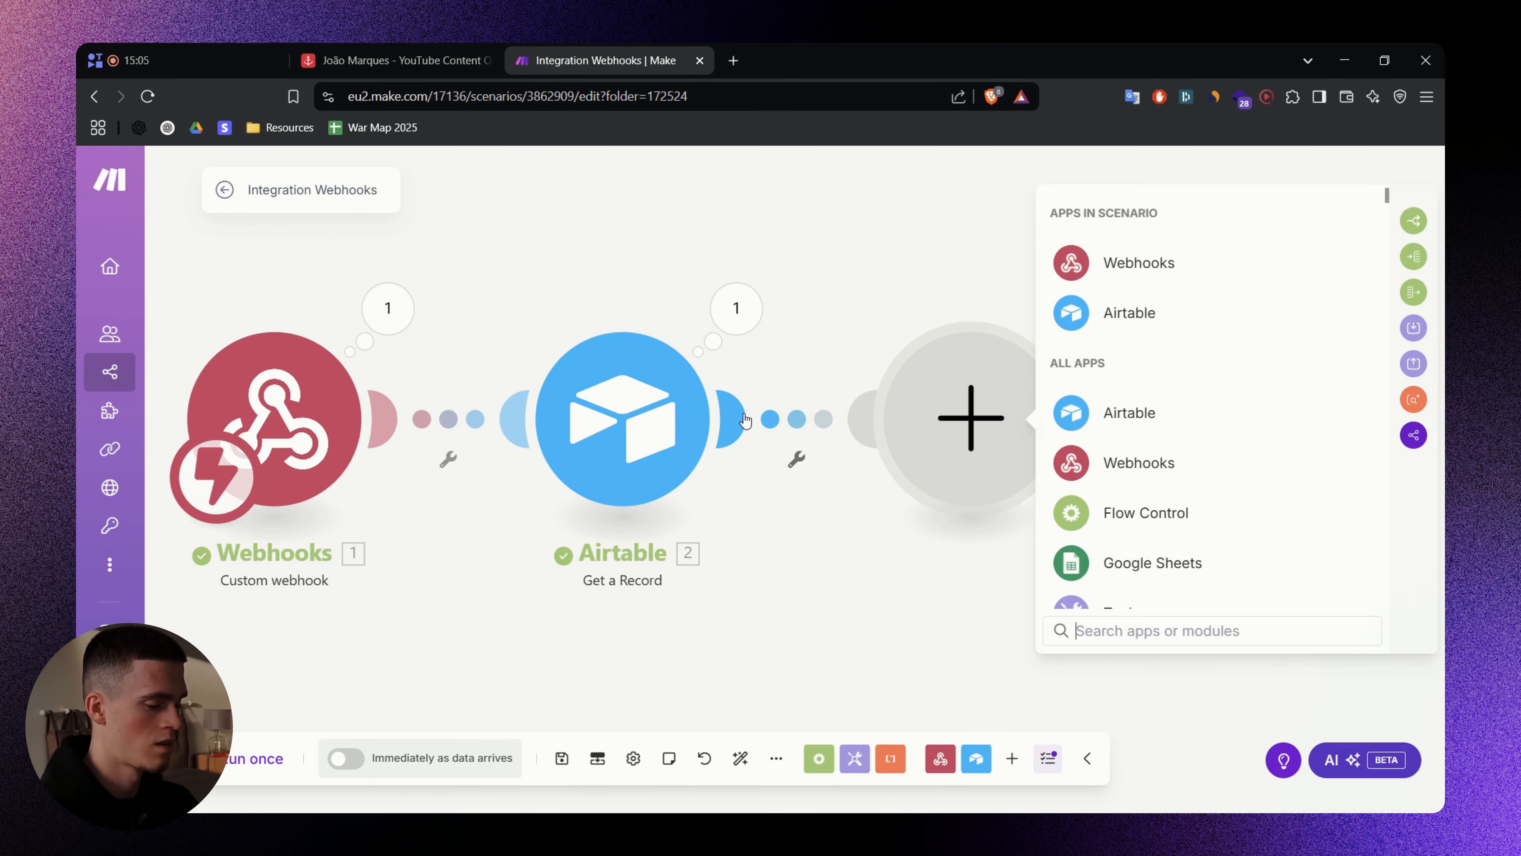
- Search for Claude and add Anthropic Claude's Create a Prompt module, listing its connections
type("Claude")
left_click(1156, 258)
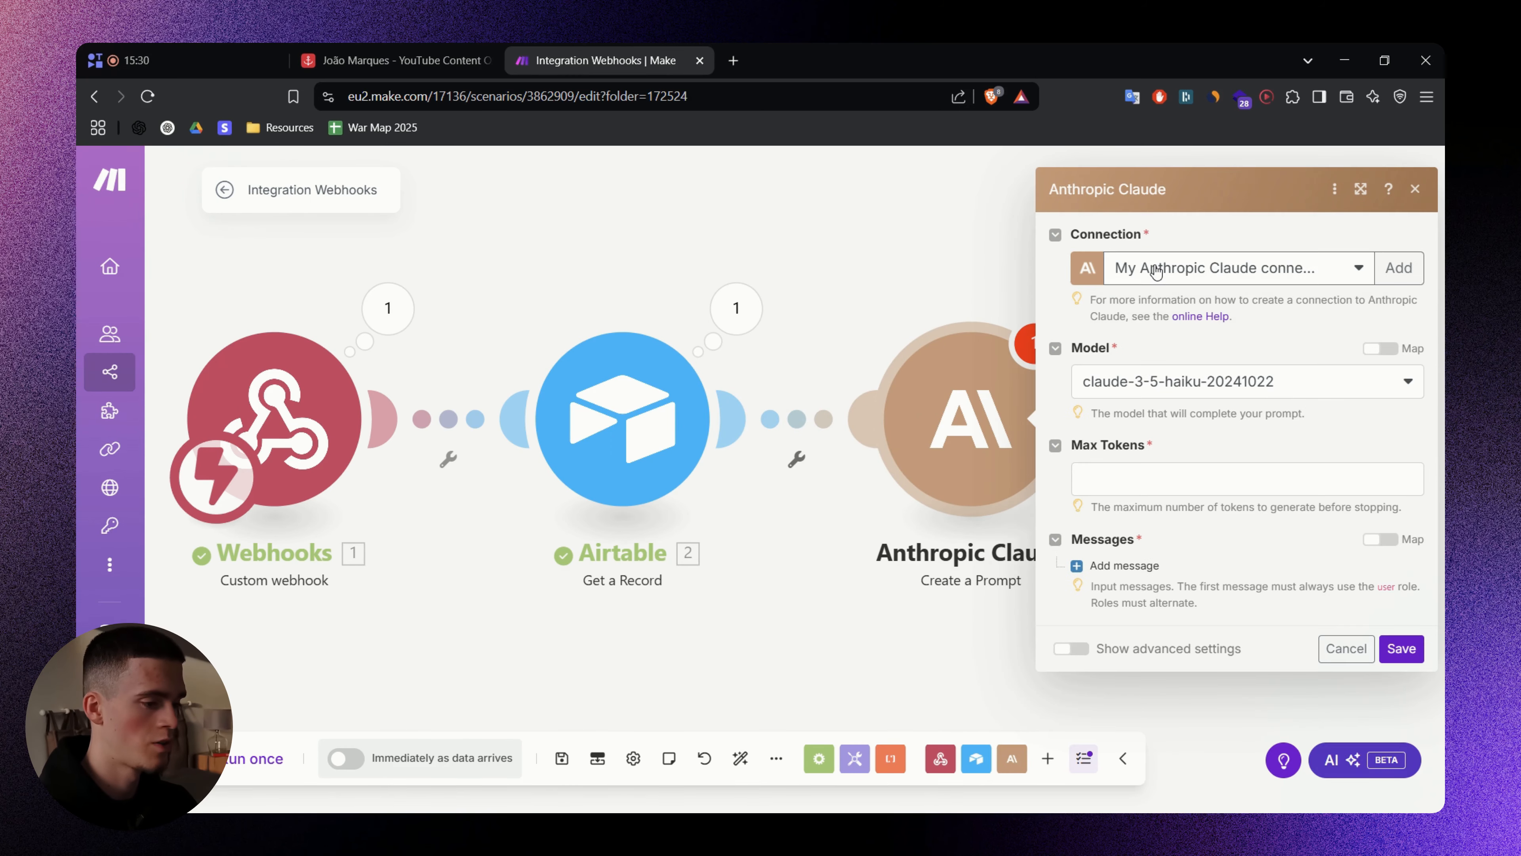
left_click(1155, 267)
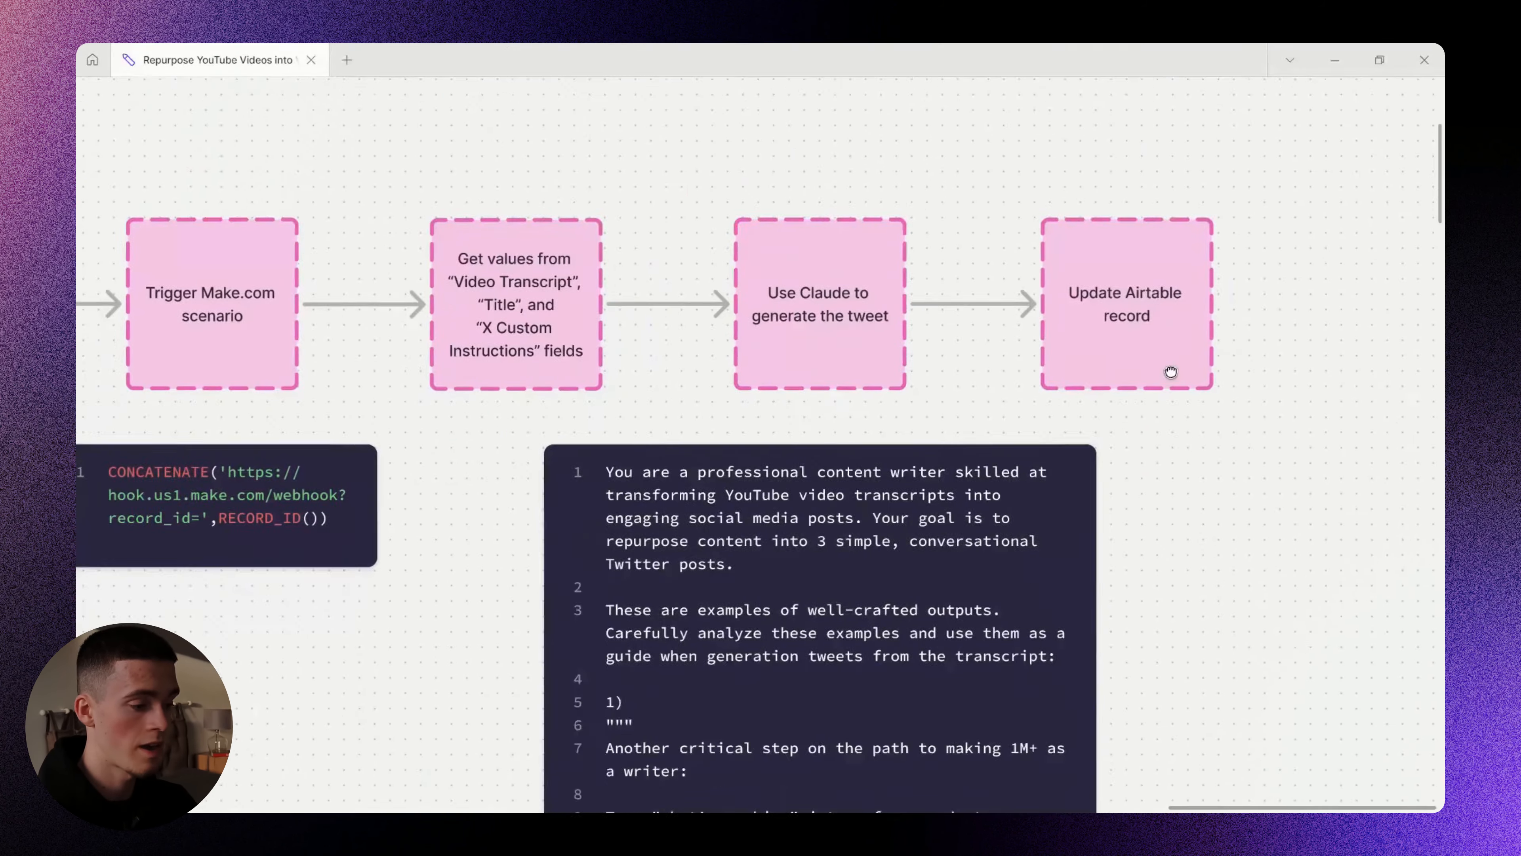
- Scroll the whiteboard back up to the top flow diagram
scroll(1172, 374, "down", 15)
scroll(985, 541, "up", 5)
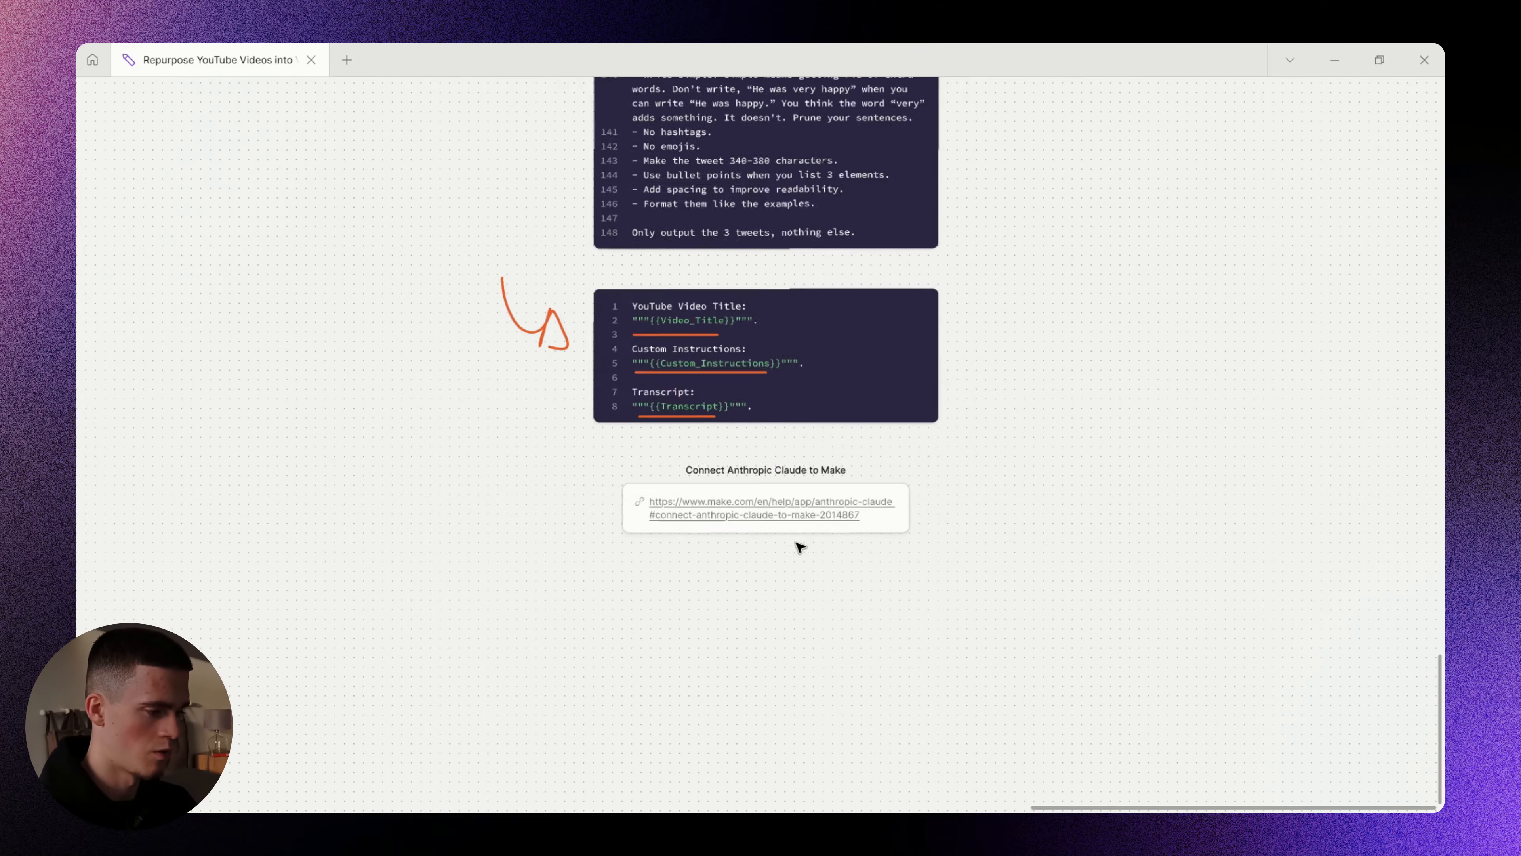
scroll(849, 469, "down", 5)
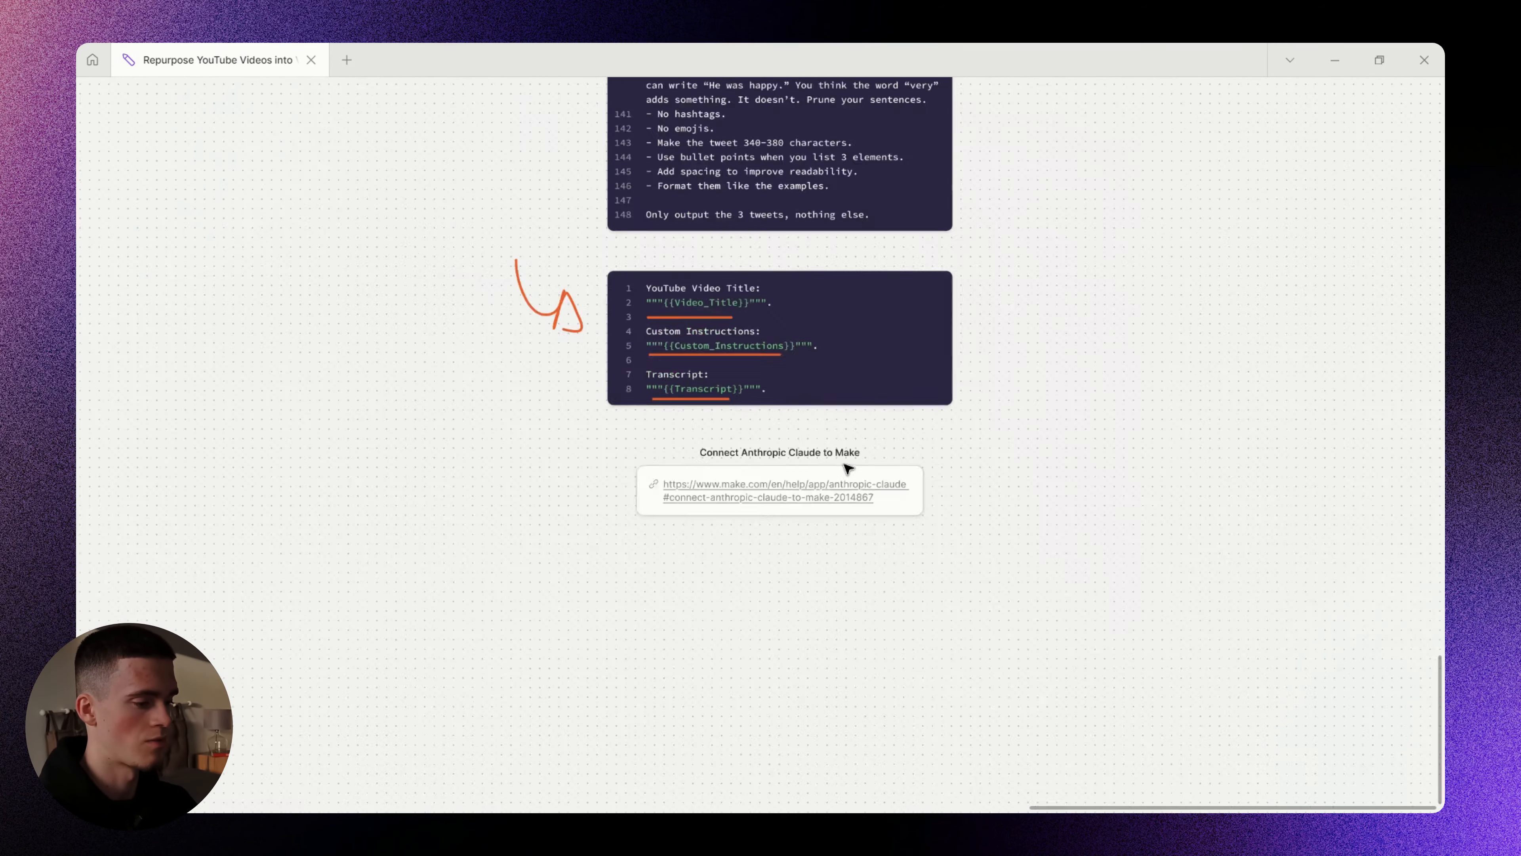
left_click_drag(954, 234, 904, 654)
left_click_drag(935, 144, 917, 503)
left_click_drag(809, 178, 851, 425)
scroll(851, 424, "up", 5)
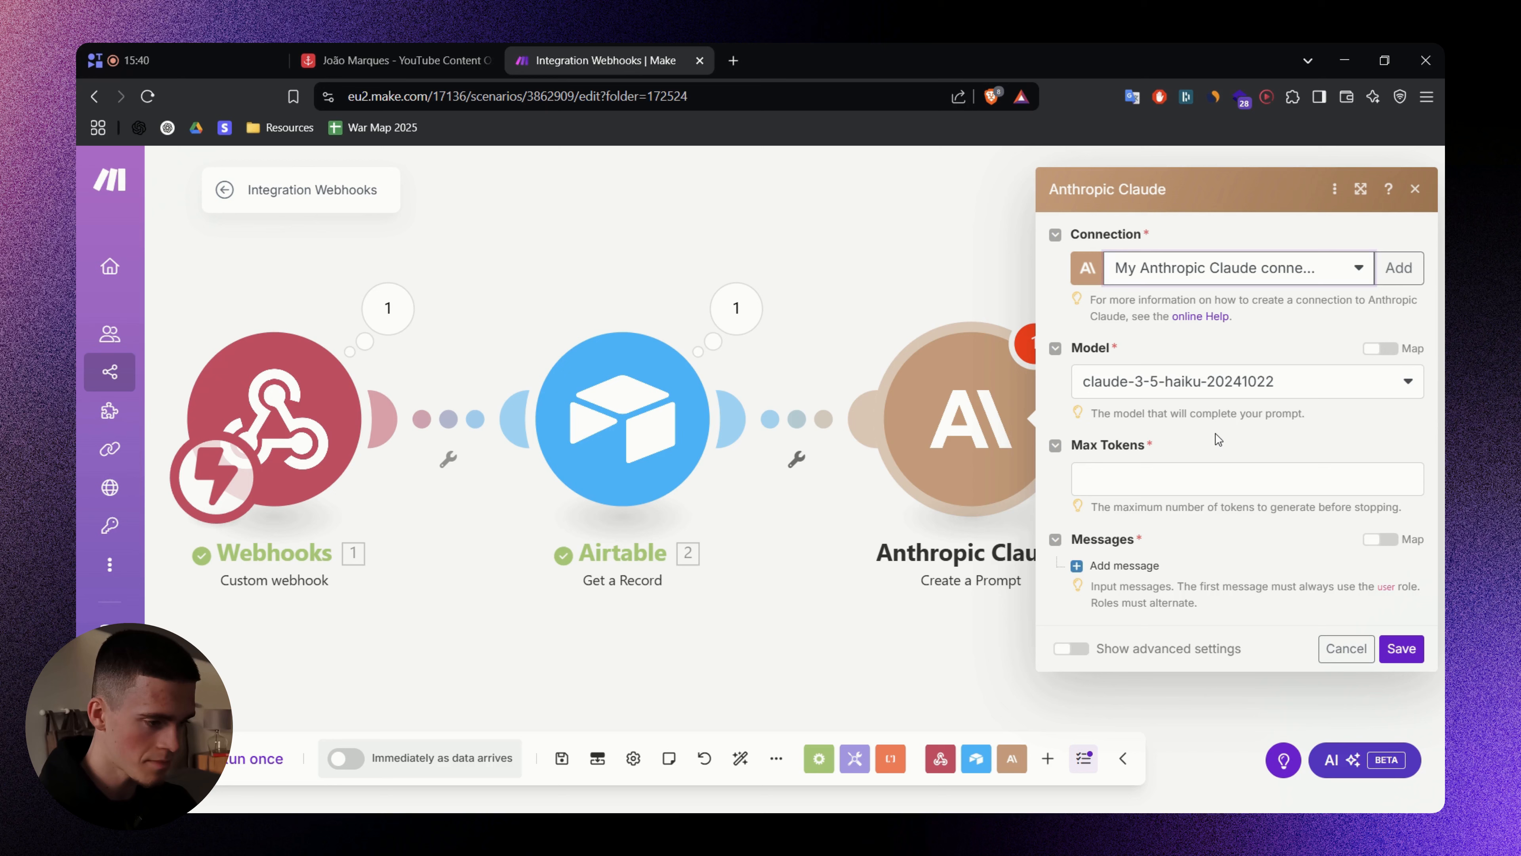
- Set the Claude model to claude-3-5-sonnet-20241022 with 1024 max tokens
left_click(1204, 386)
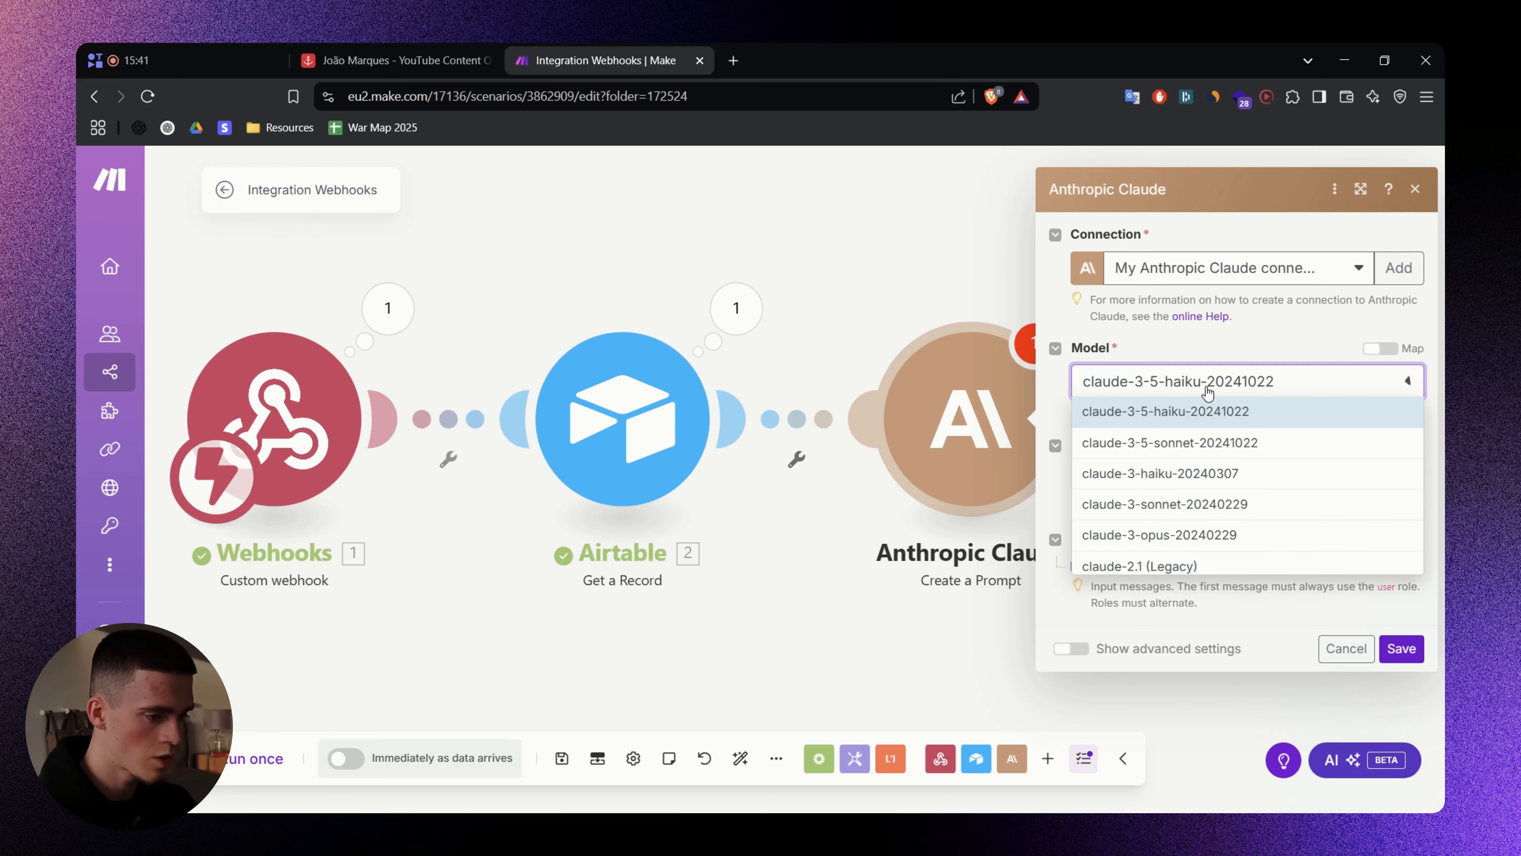
left_click(1171, 443)
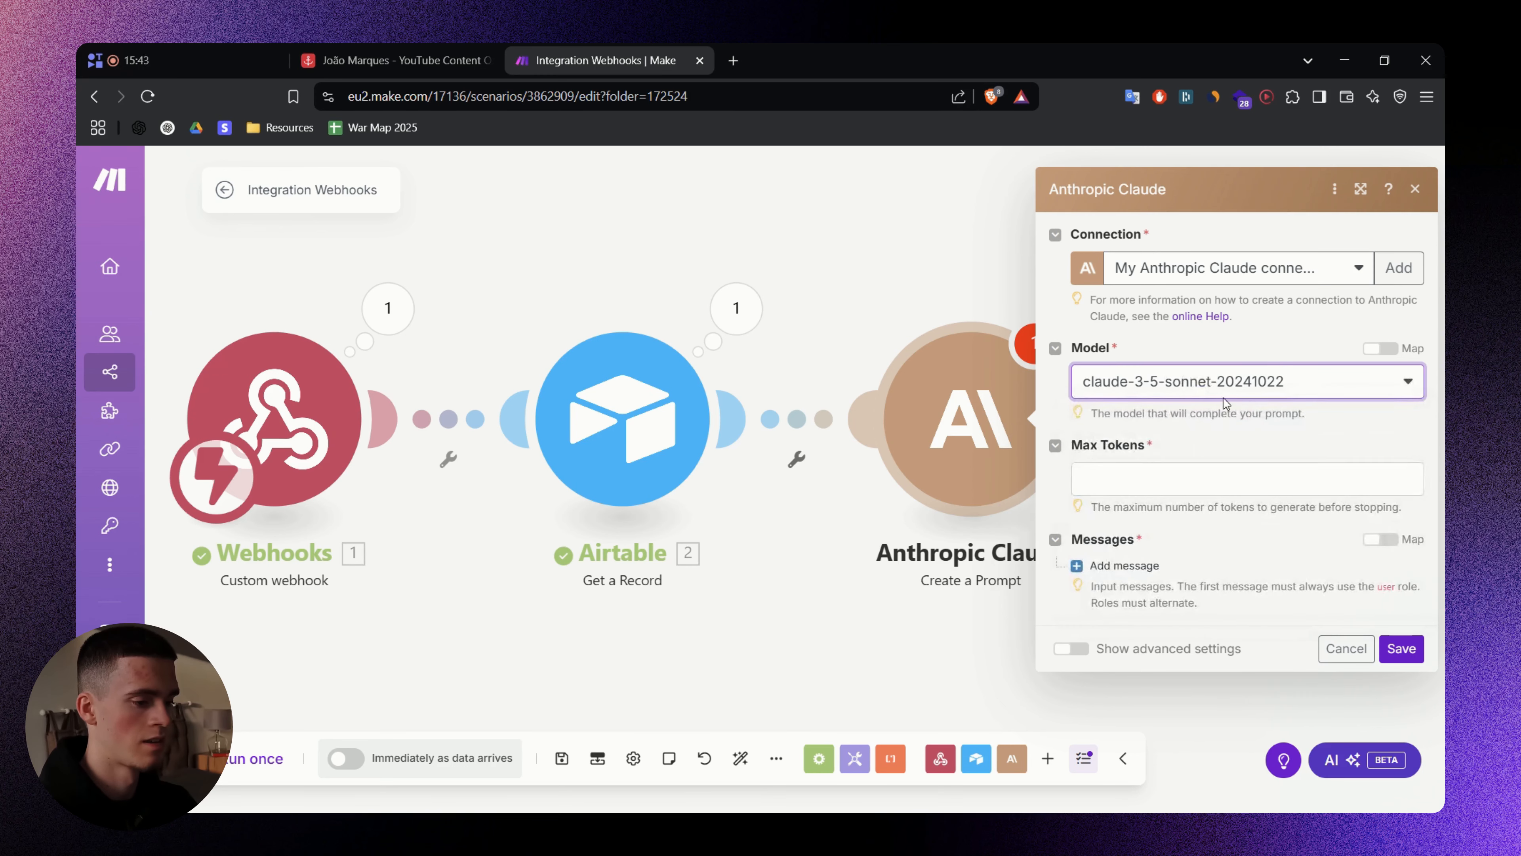
left_click(1201, 383)
left_click(1201, 383)
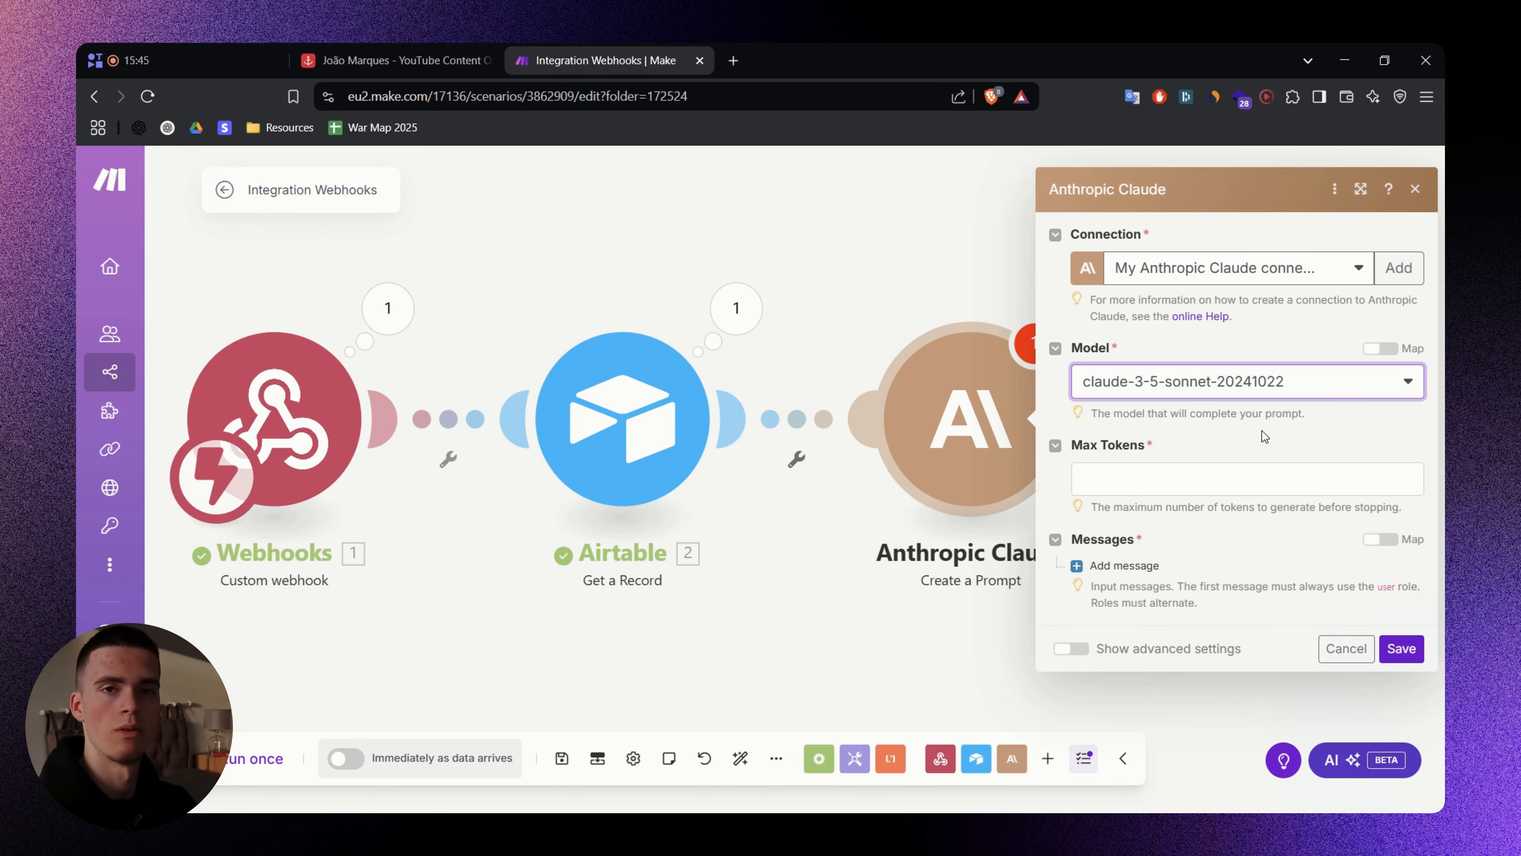
left_click(1262, 438)
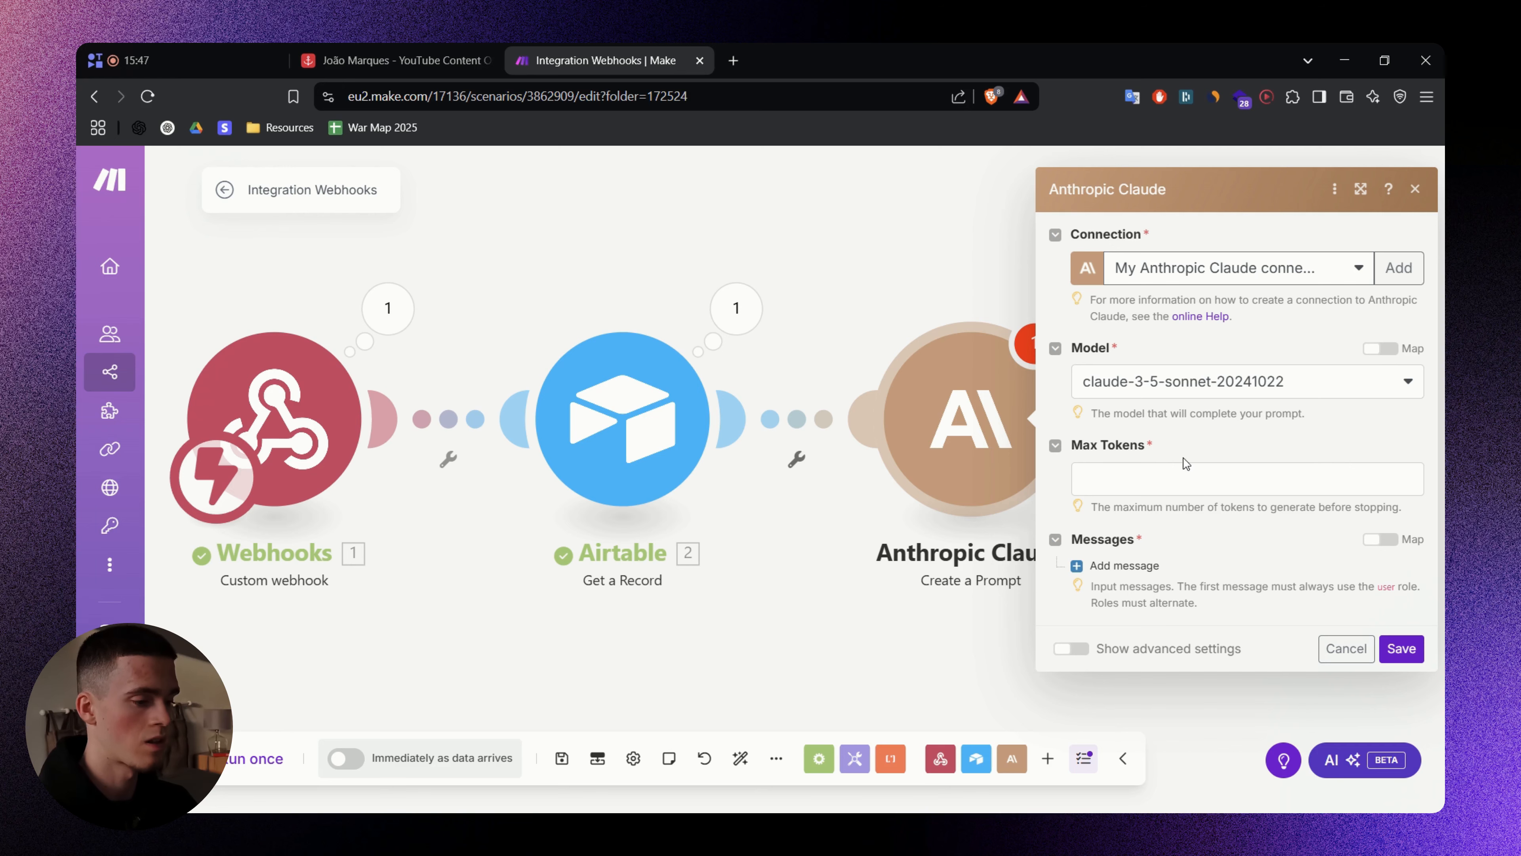
left_click(1177, 474)
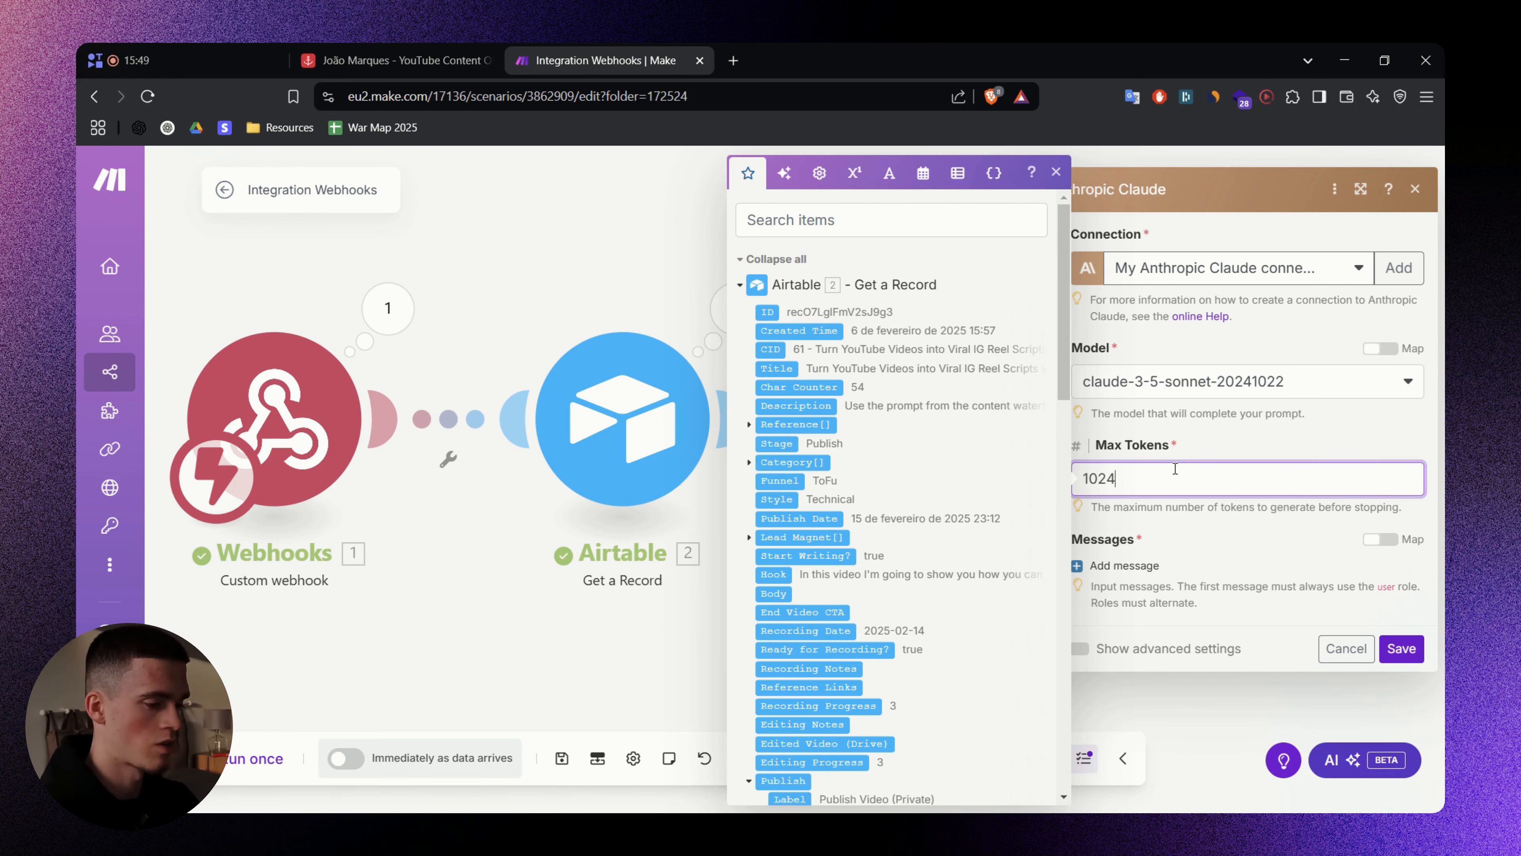
- Add Message 1 with role User and one Text content item
left_click(1125, 565)
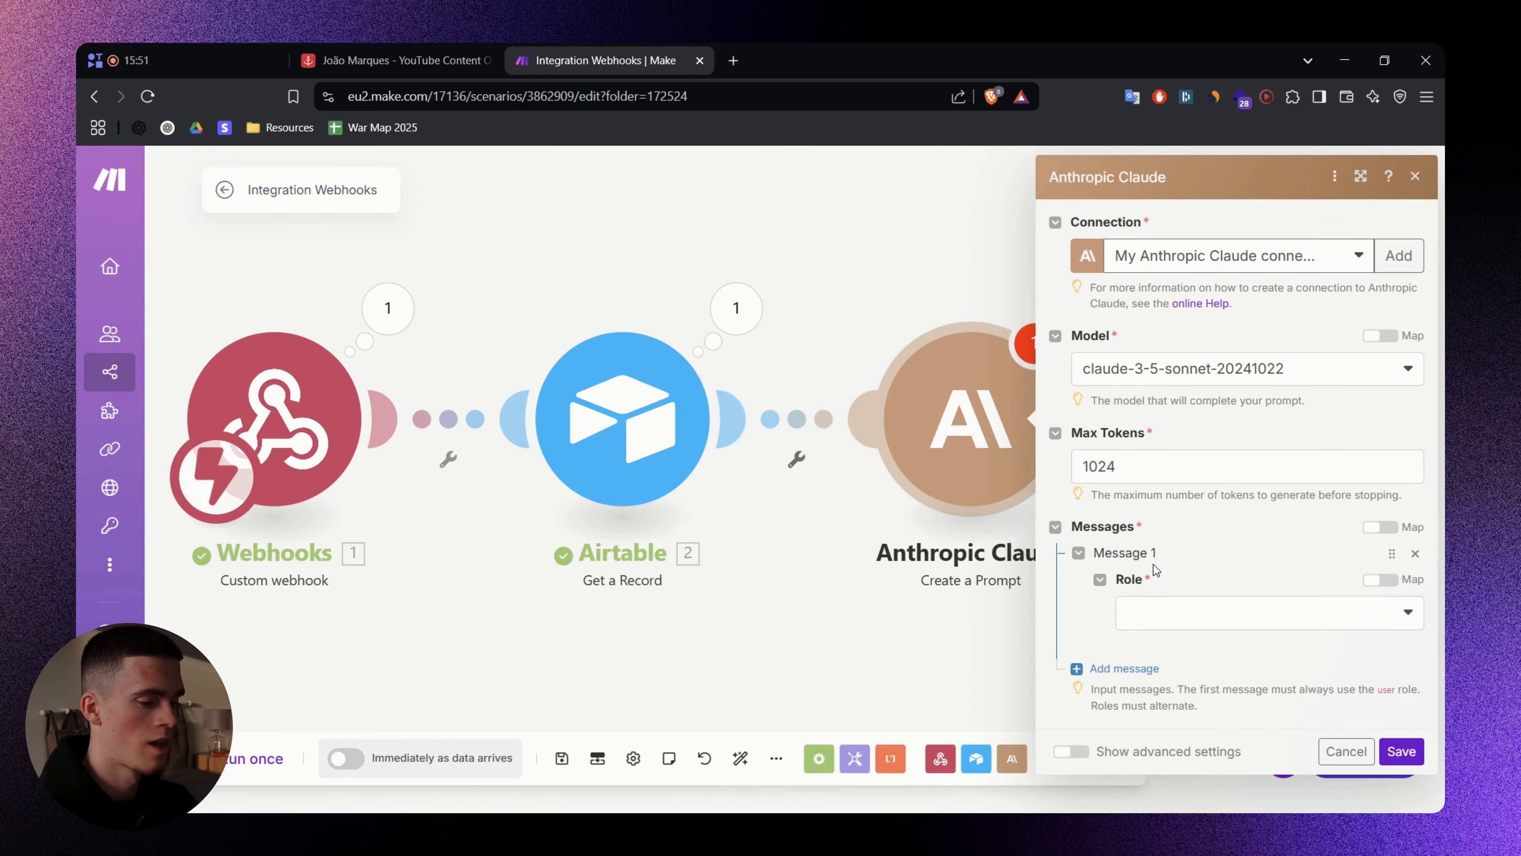
left_click(1153, 611)
left_click(1171, 607)
scroll(1163, 644, "down", 2)
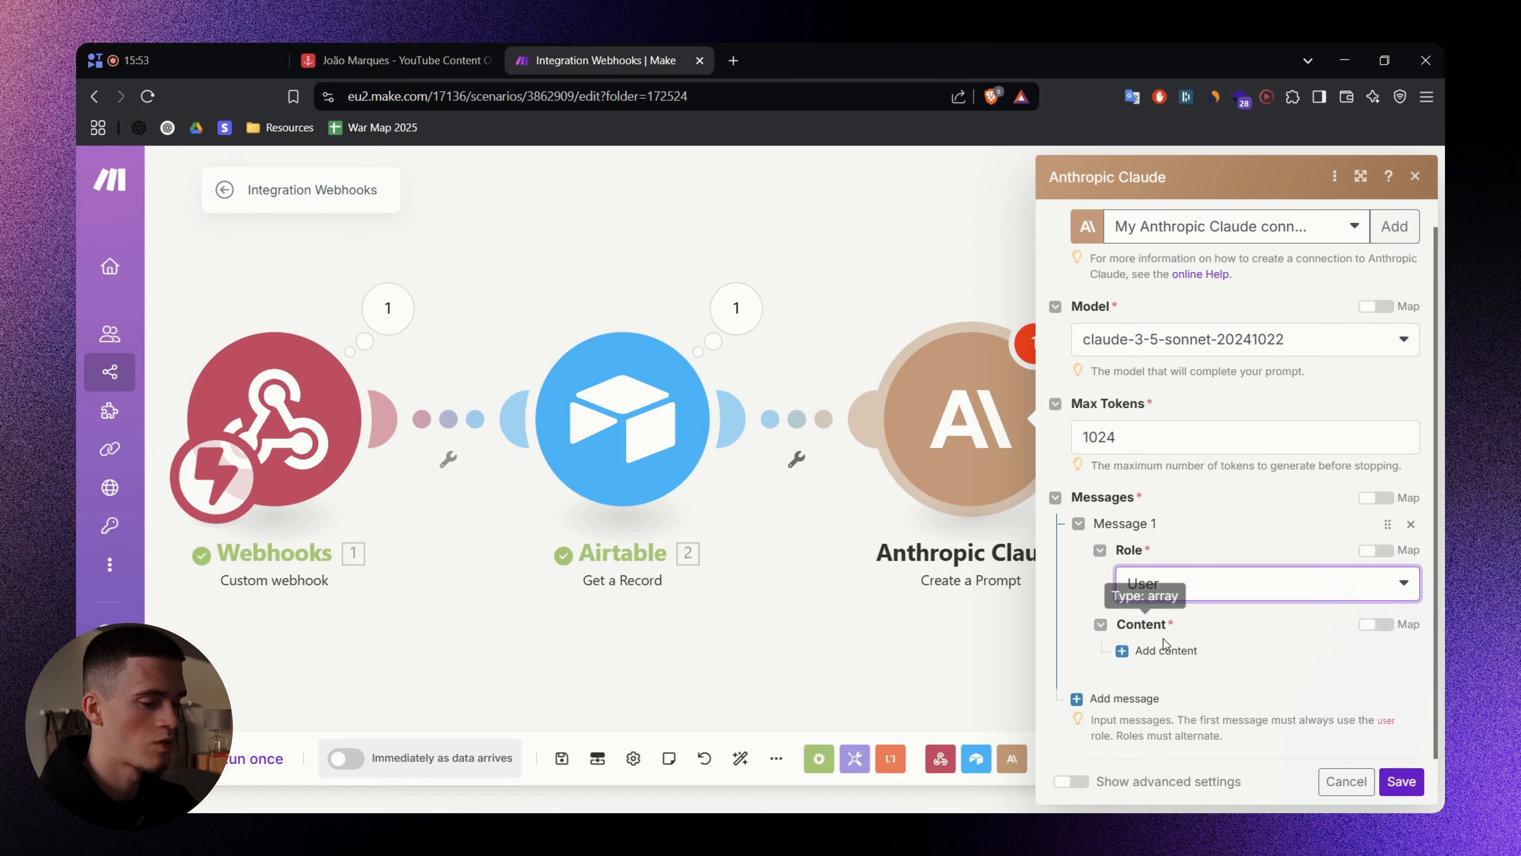
left_click(1163, 650)
scroll(1174, 600, "down", 3)
left_click(1210, 545)
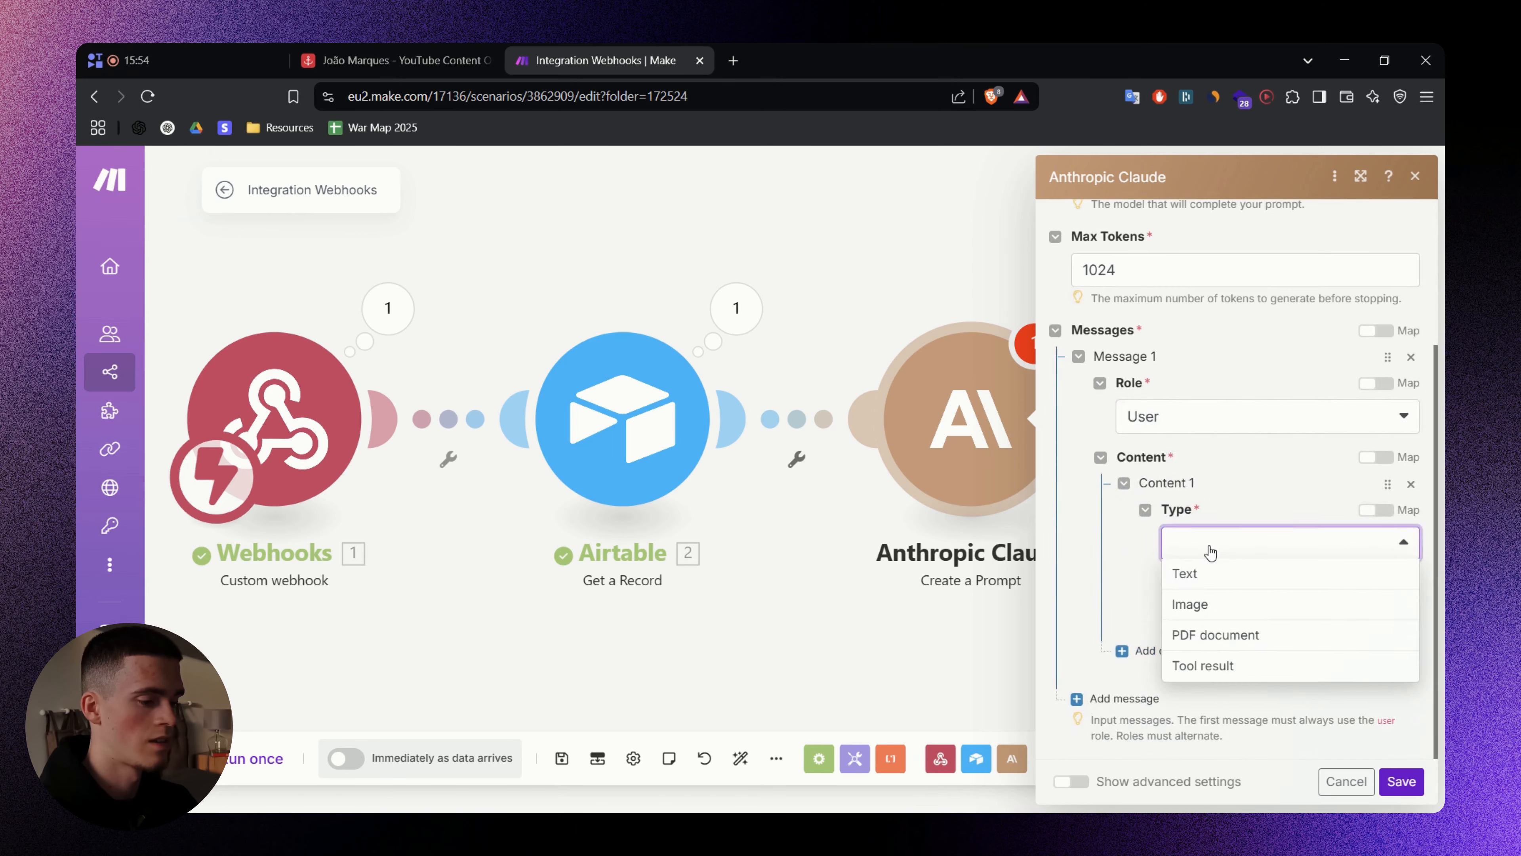
left_click(1200, 572)
- Show advanced settings to reach the System Prompt, then scroll the whiteboard's long prompt block
scroll(1192, 599, "down", 3)
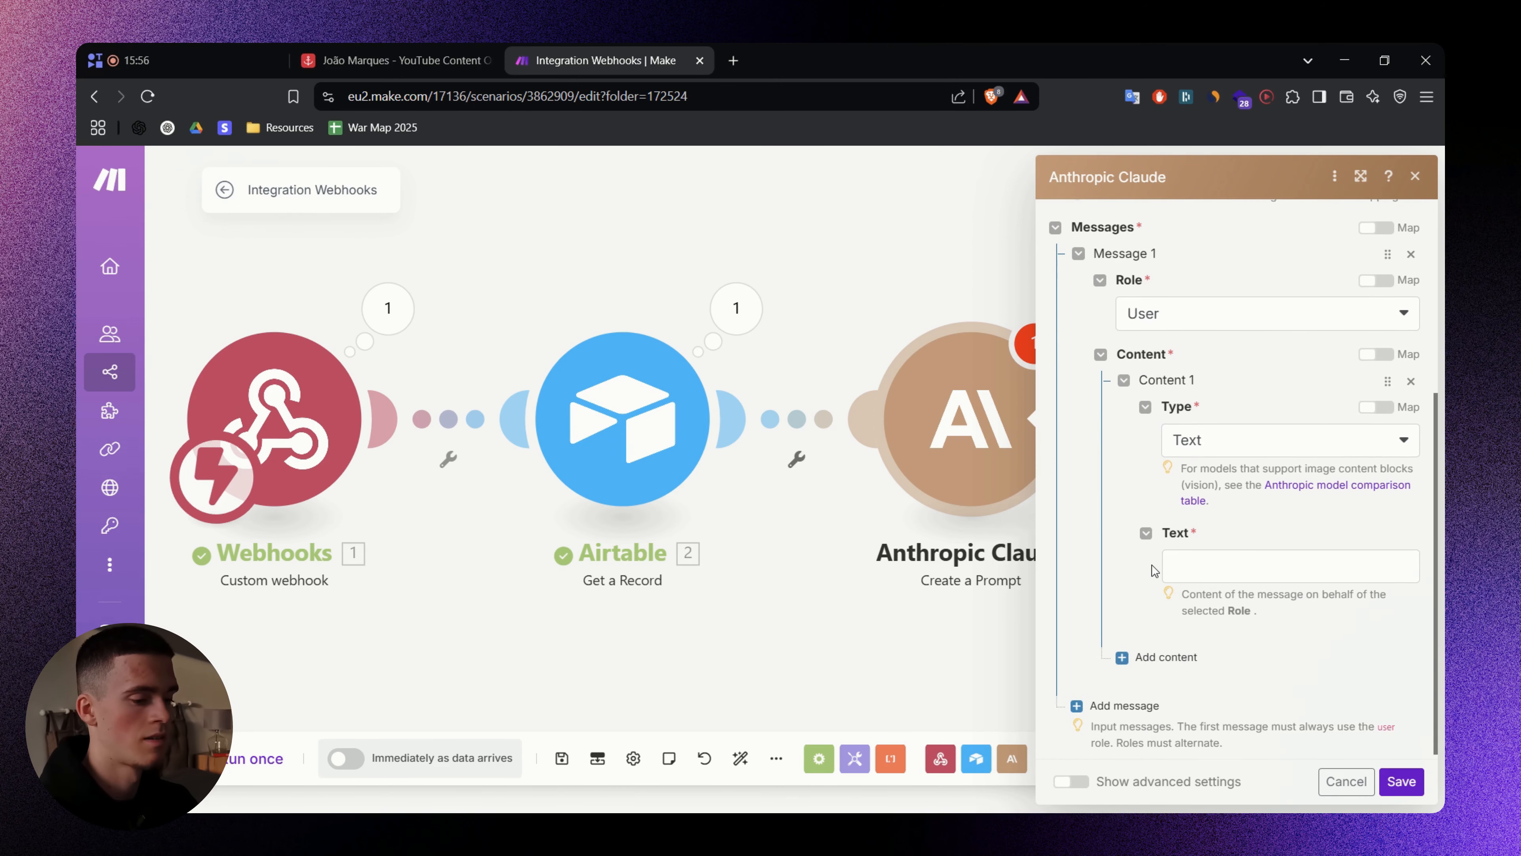
left_click(1062, 783)
scroll(1154, 611, "down", 4)
left_click(1131, 536)
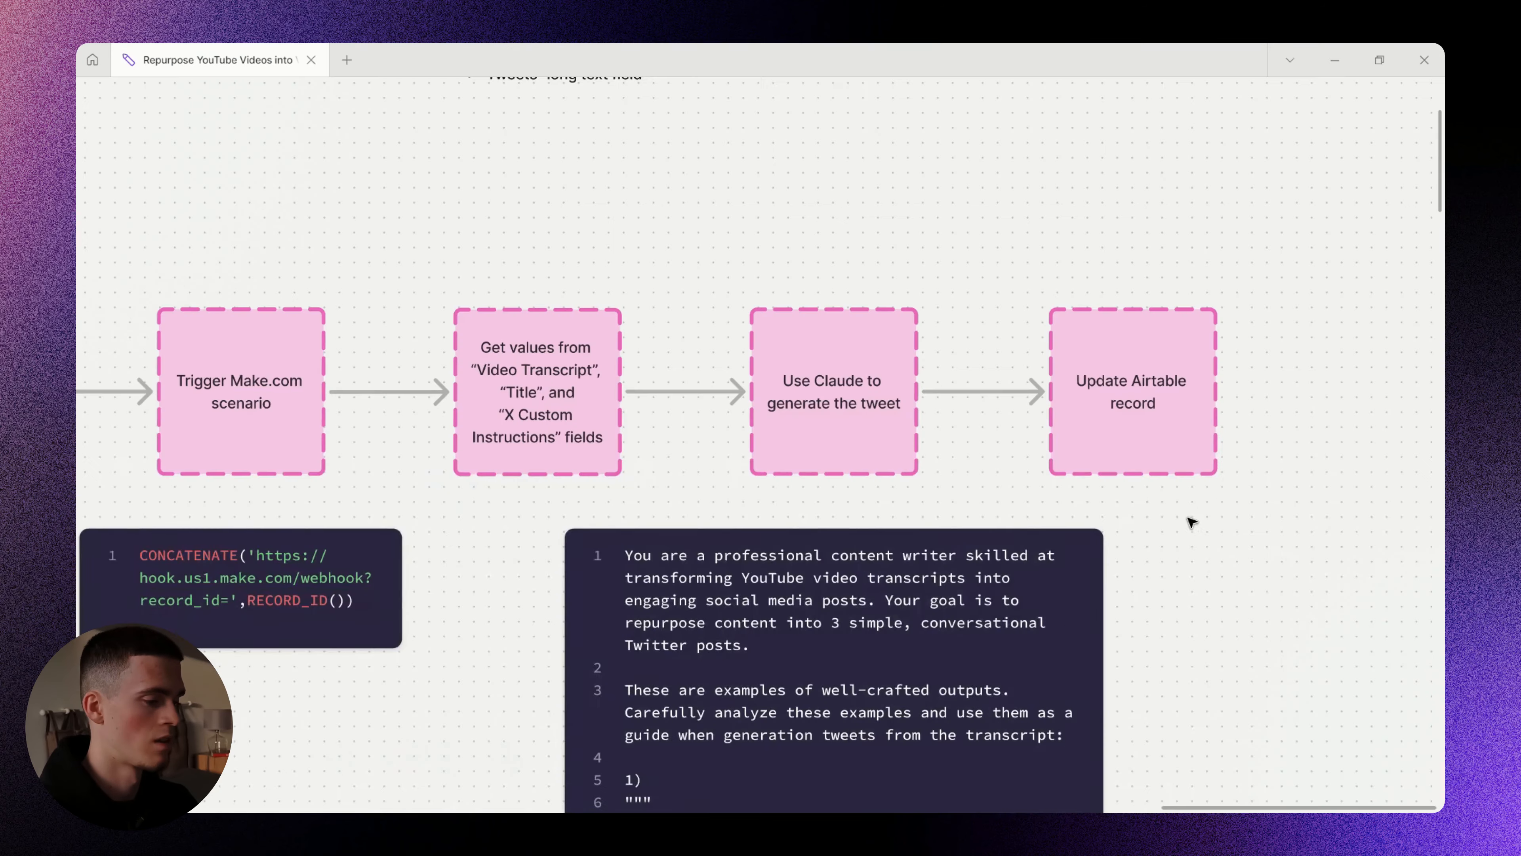
scroll(1189, 519, "down", 3)
scroll(1094, 363, "down", 3)
left_click_drag(1138, 545, 1034, 203)
scroll(1029, 468, "down", 3)
left_click_drag(1054, 555, 969, 288)
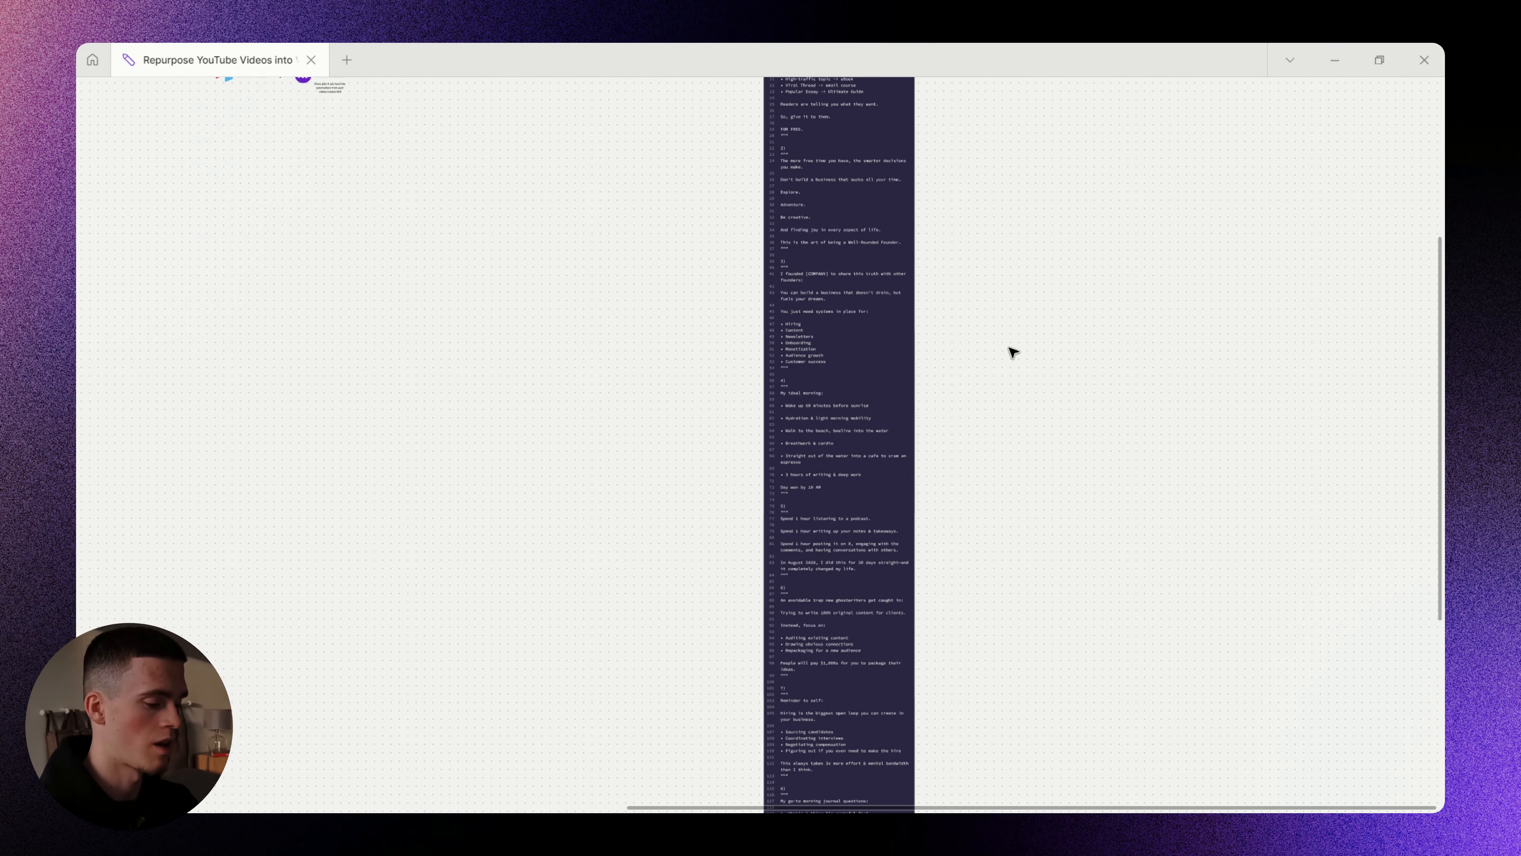
- Undo a stray arrow and bring the whiteboard's prompt code block into view
scroll(1023, 370, "down", 10)
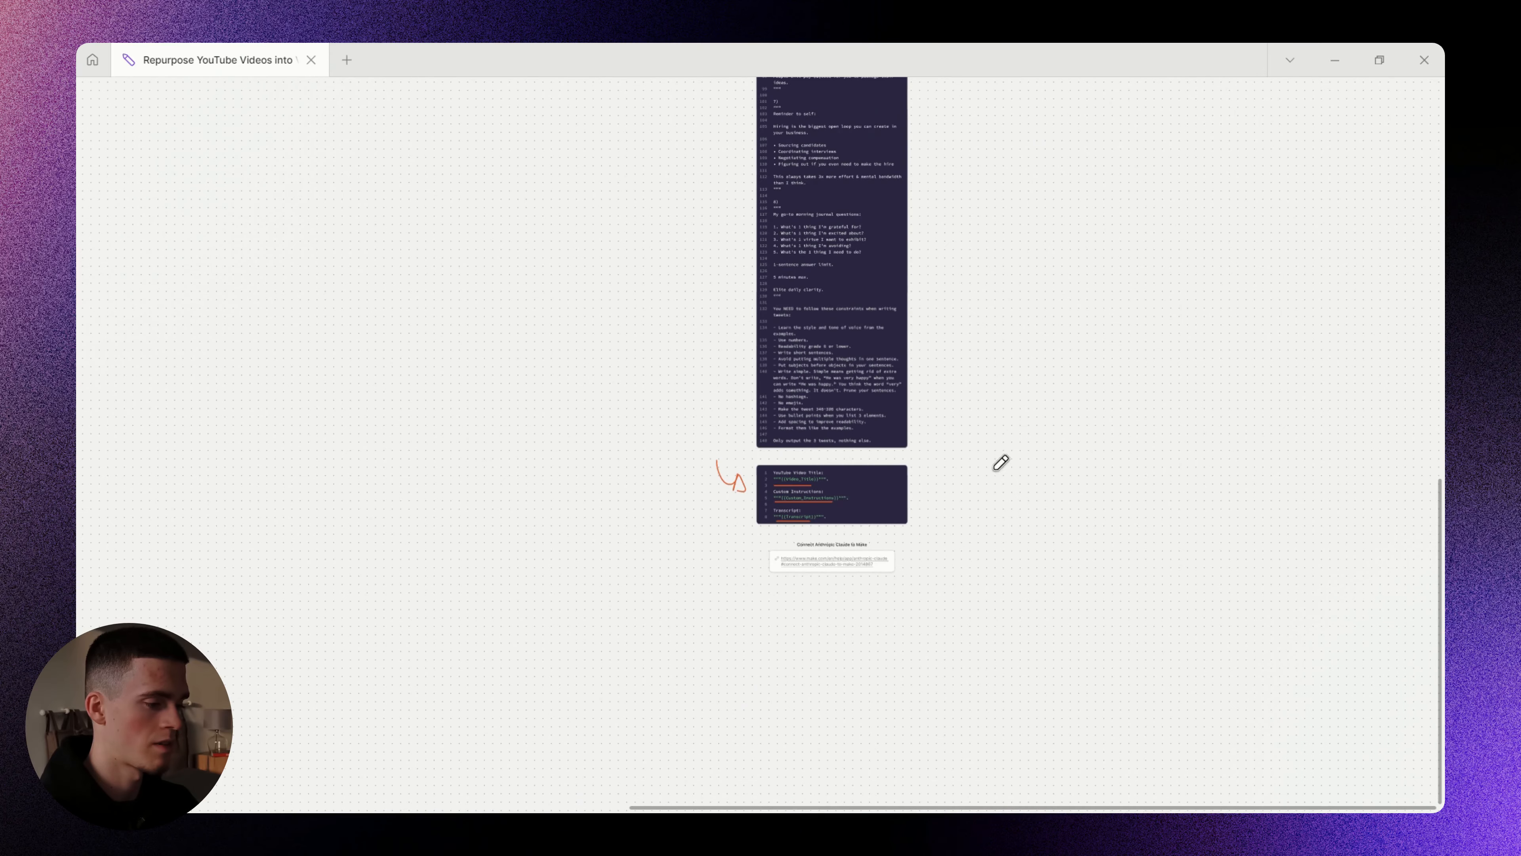
scroll(854, 491, "up", 3)
mouse_move(731, 394)
left_mouse_down()
mouse_move(651, 539)
mouse_move(953, 407)
left_mouse_up()
key("ctrl+z")
key("v")
left_click_drag(958, 196, 856, 557)
mouse_move(917, 248)
left_mouse_down()
mouse_move(921, 622)
mouse_move(933, 336)
left_mouse_up()
- Paste the whiteboard's tweet-writing prompt into Claude's System Prompt, then return to the whiteboard
double_click(746, 305)
key("alt+Tab")
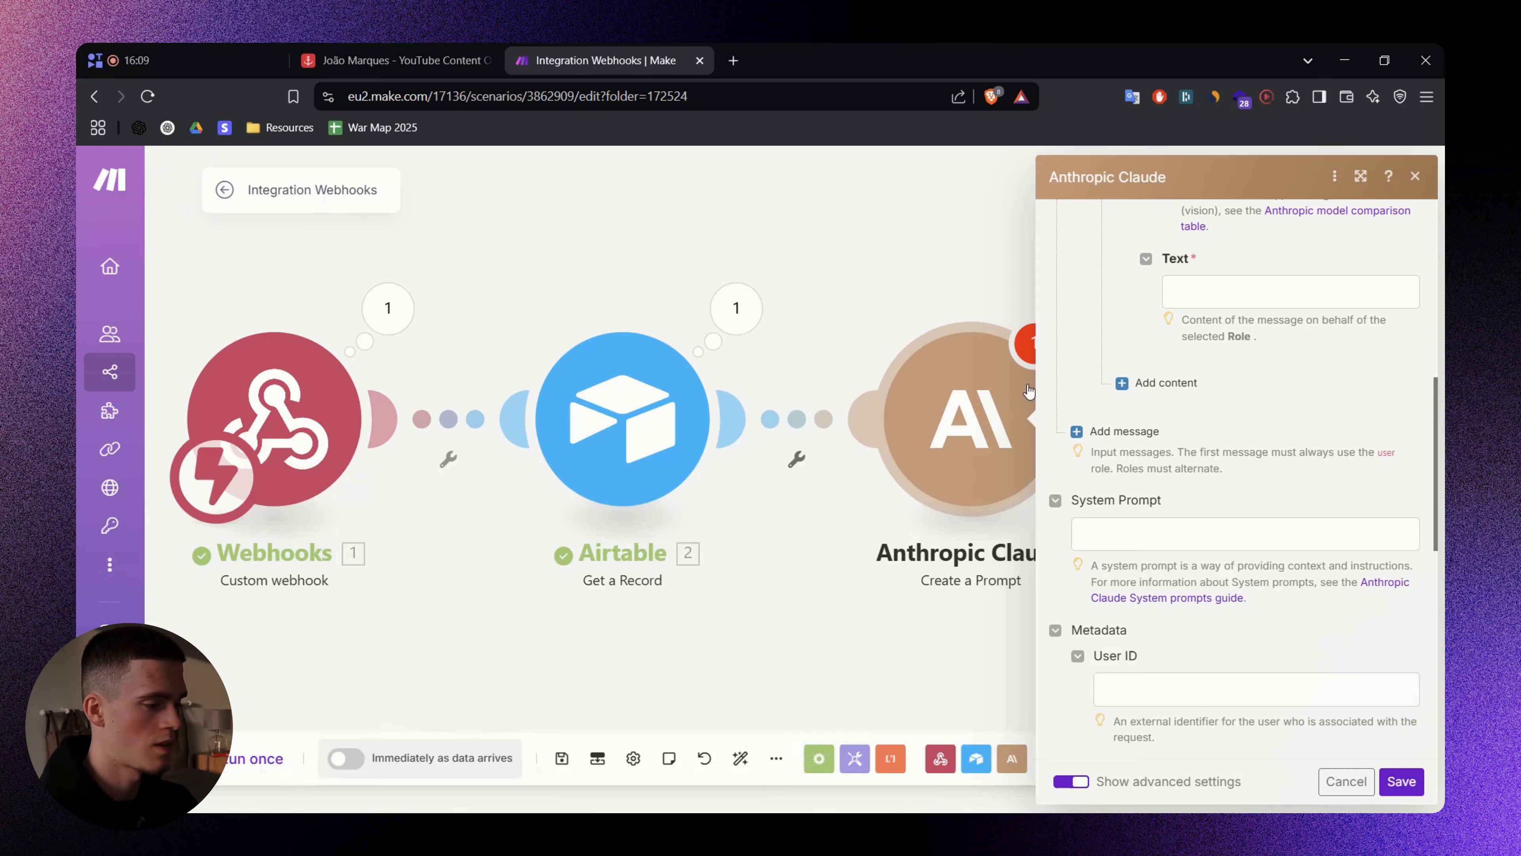
left_click(1146, 537)
key("ctrl+v")
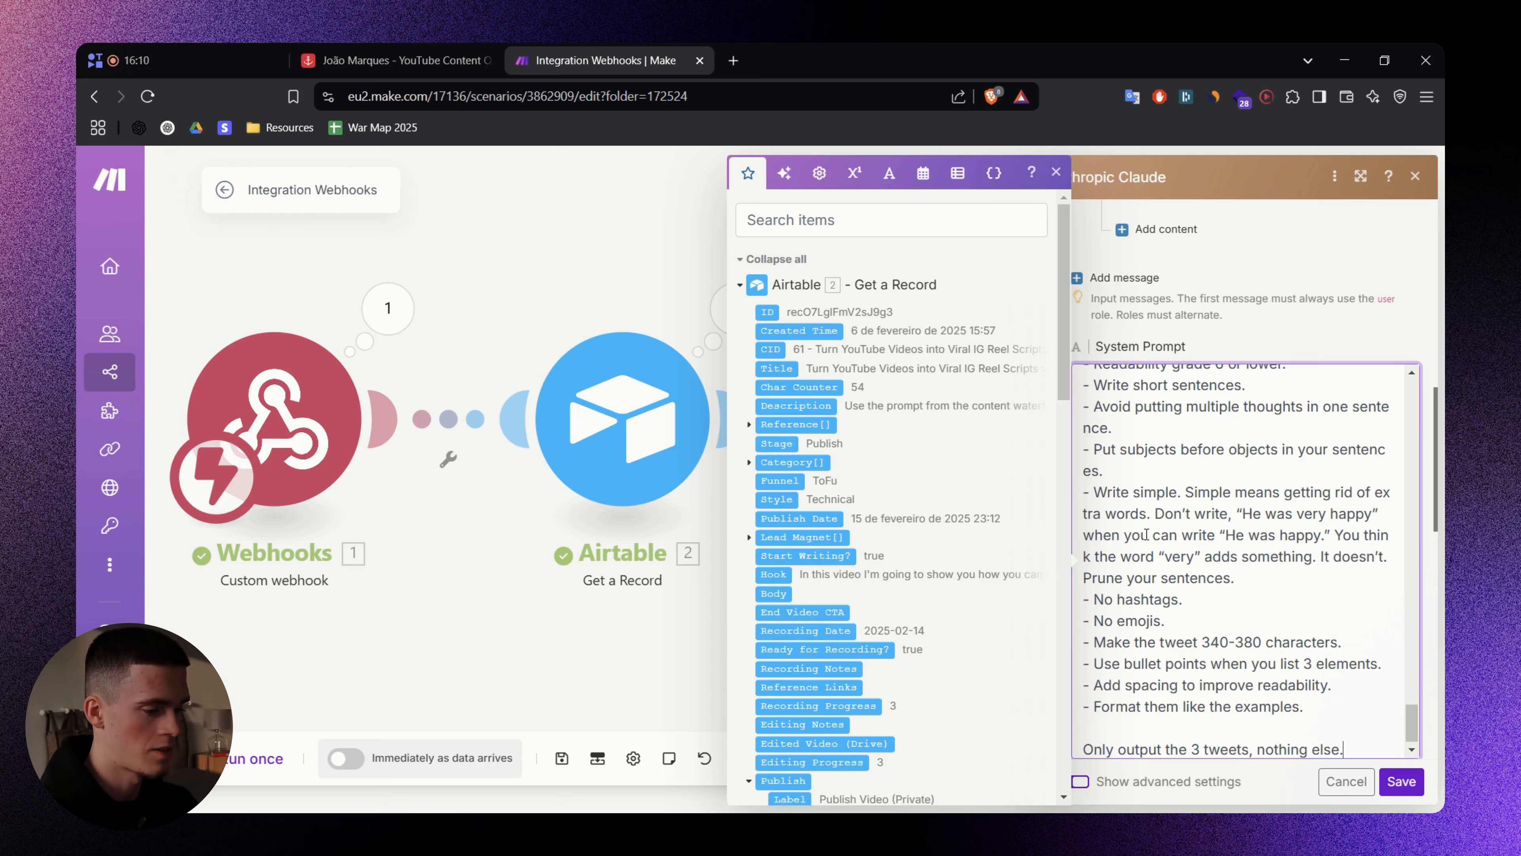
left_click(1273, 341)
key("alt+Tab")
scroll(933, 269, "up", 10)
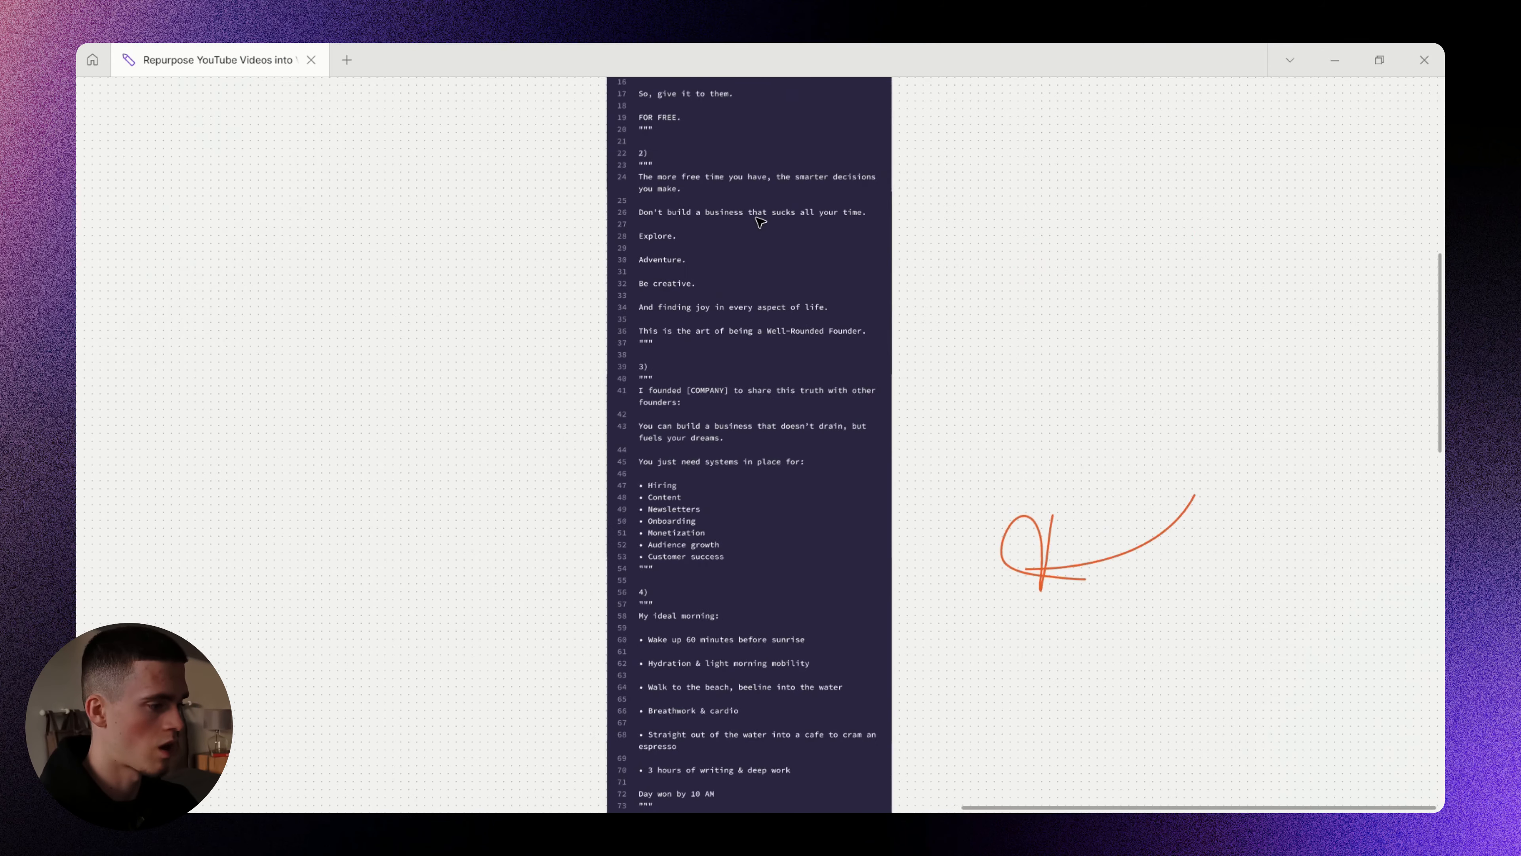
scroll(759, 222, "up", 10)
scroll(615, 332, "up", 5)
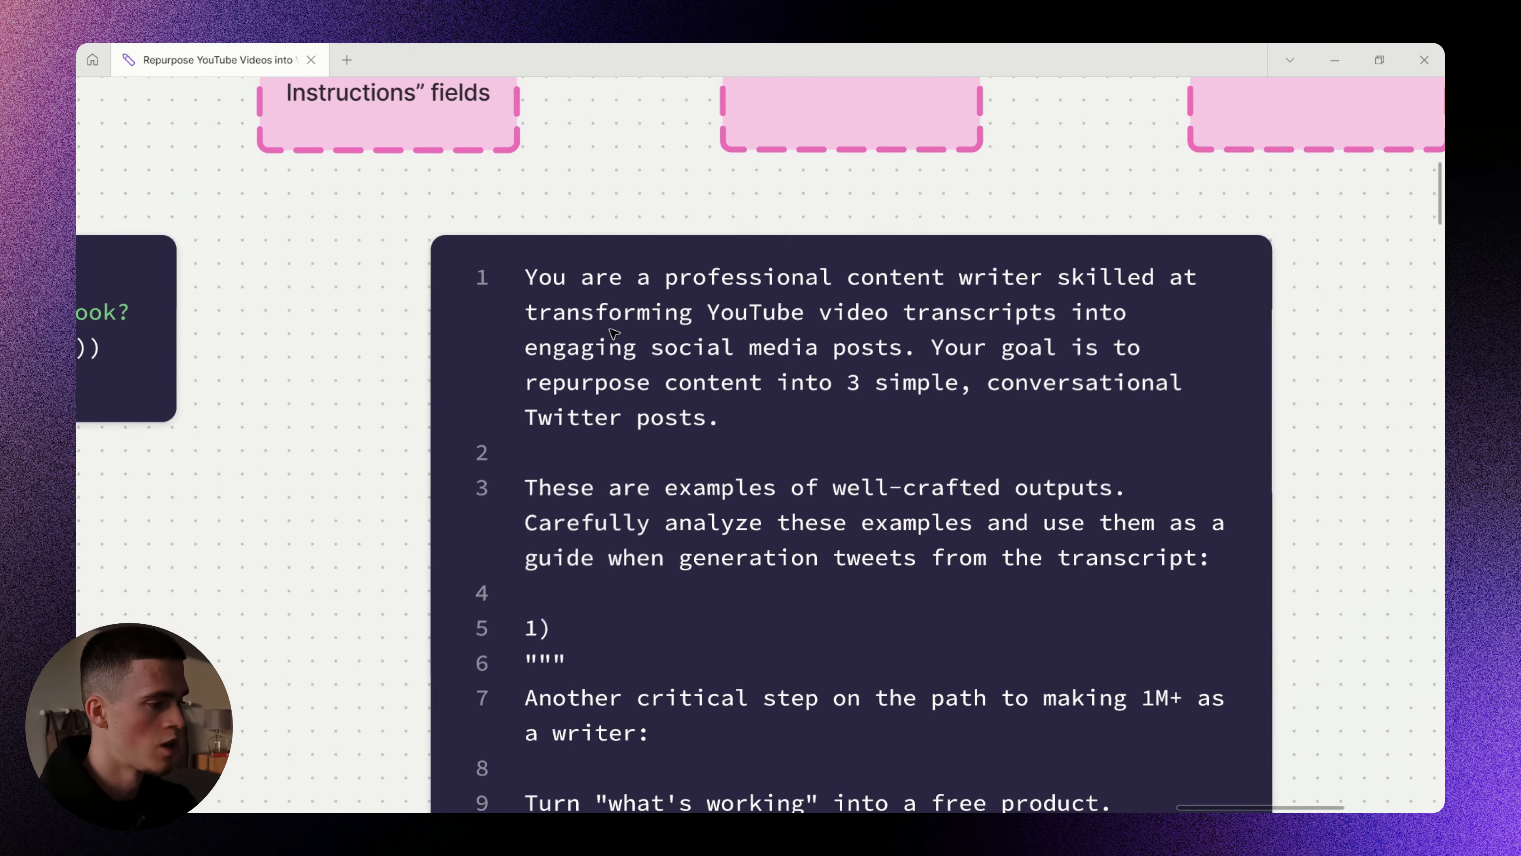
left_click_drag(557, 291, 1153, 294)
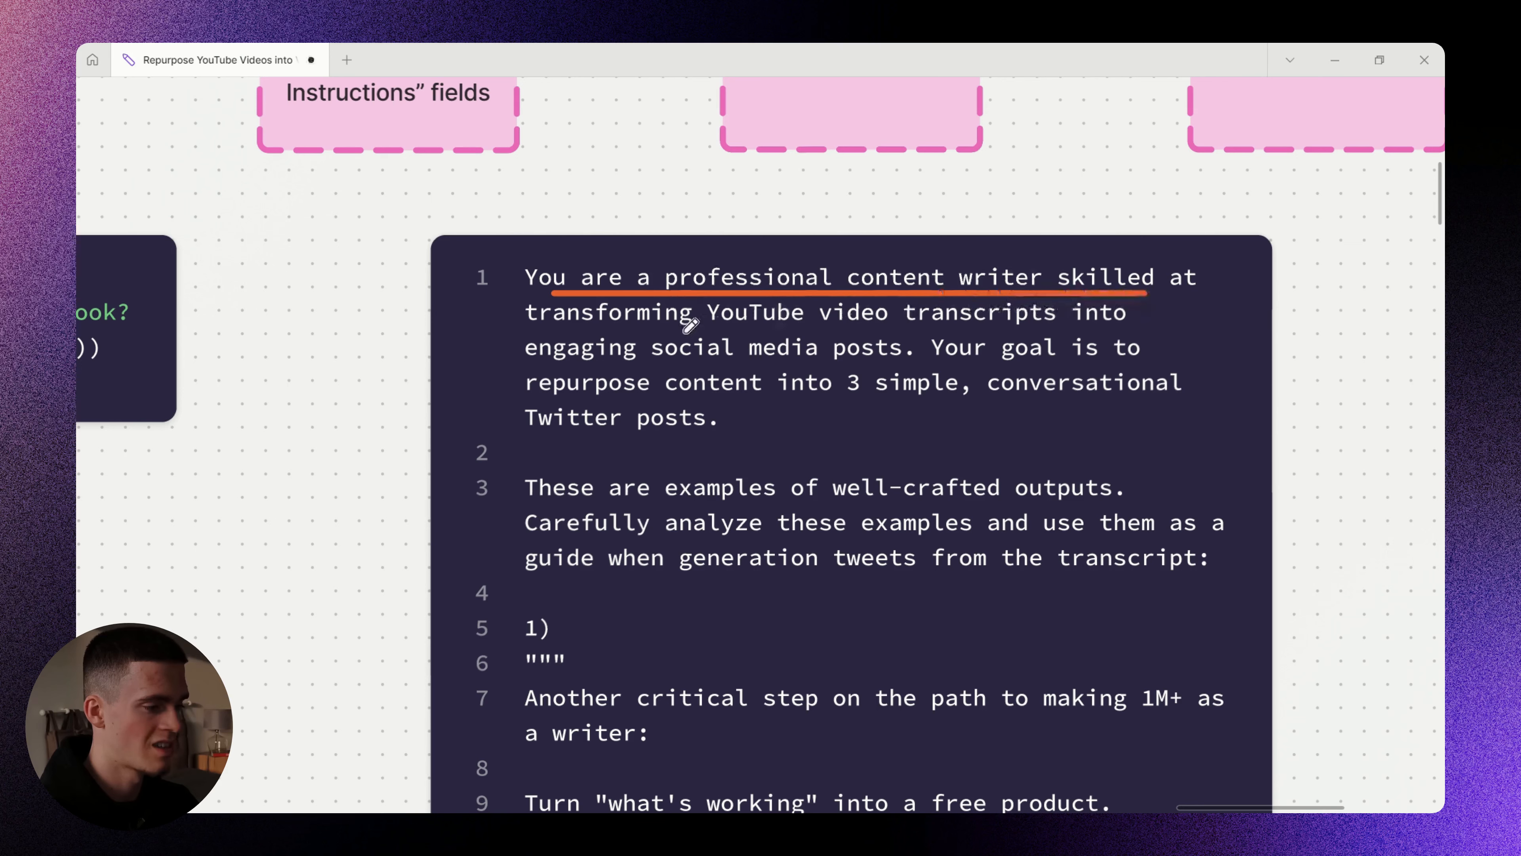
left_click_drag(566, 330, 1087, 331)
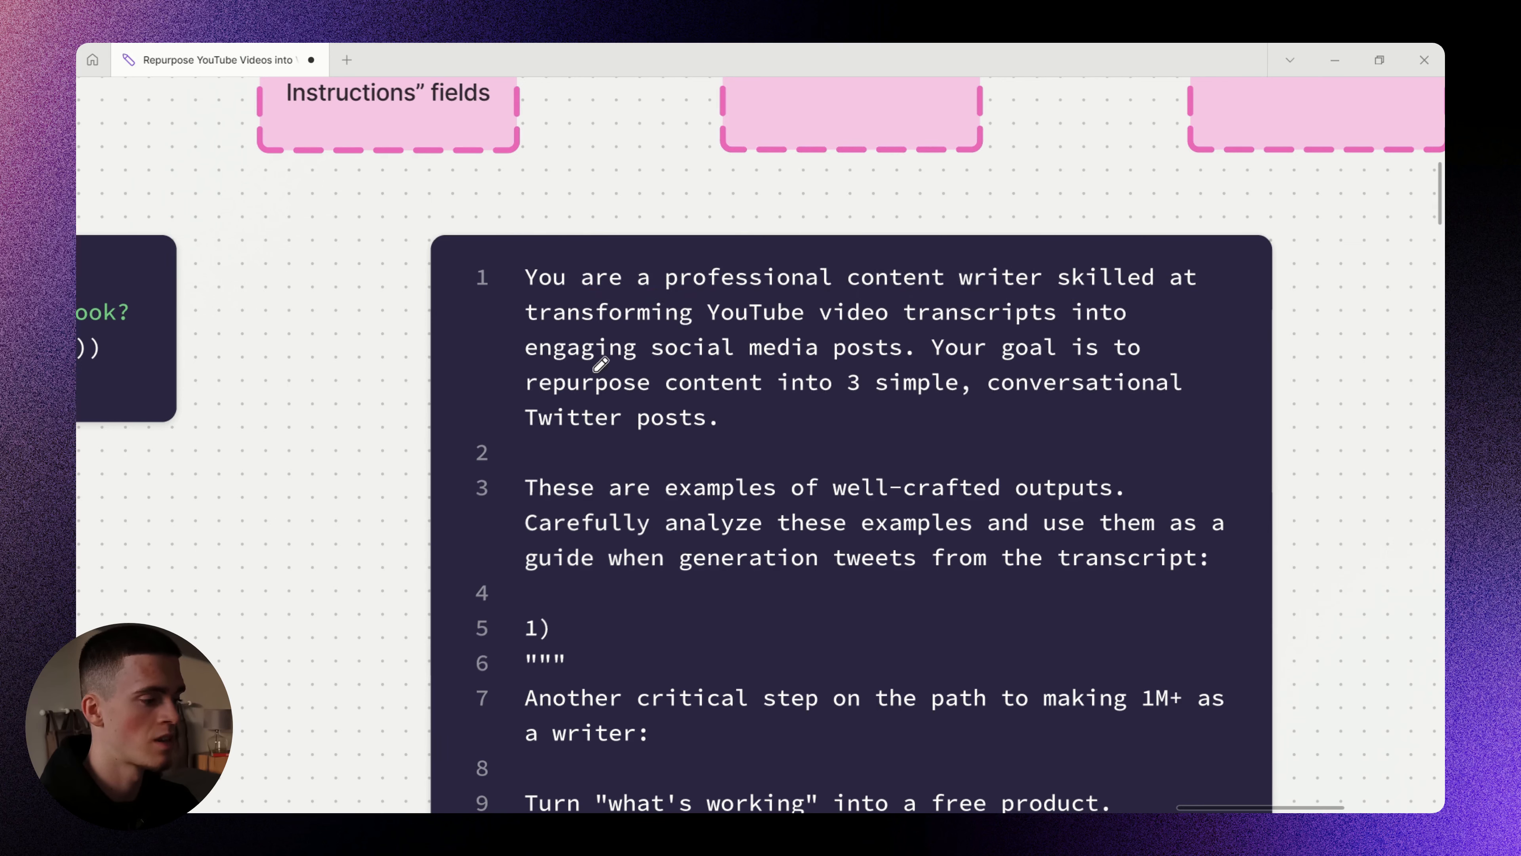
left_click_drag(549, 367, 844, 364)
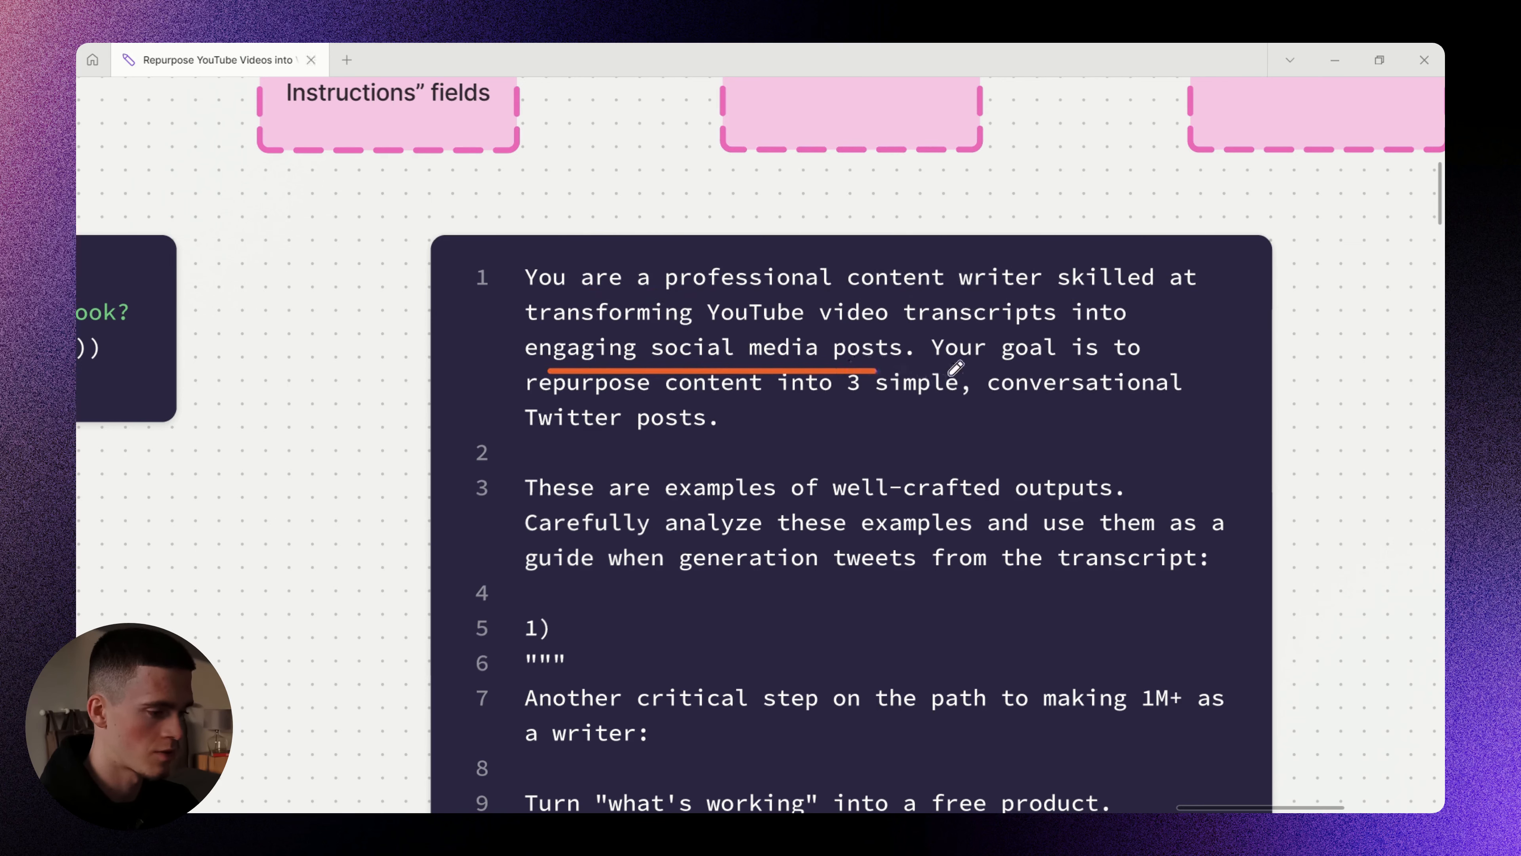
left_click_drag(947, 364, 1115, 364)
left_click_drag(549, 396, 1159, 401)
left_click_drag(528, 442, 714, 446)
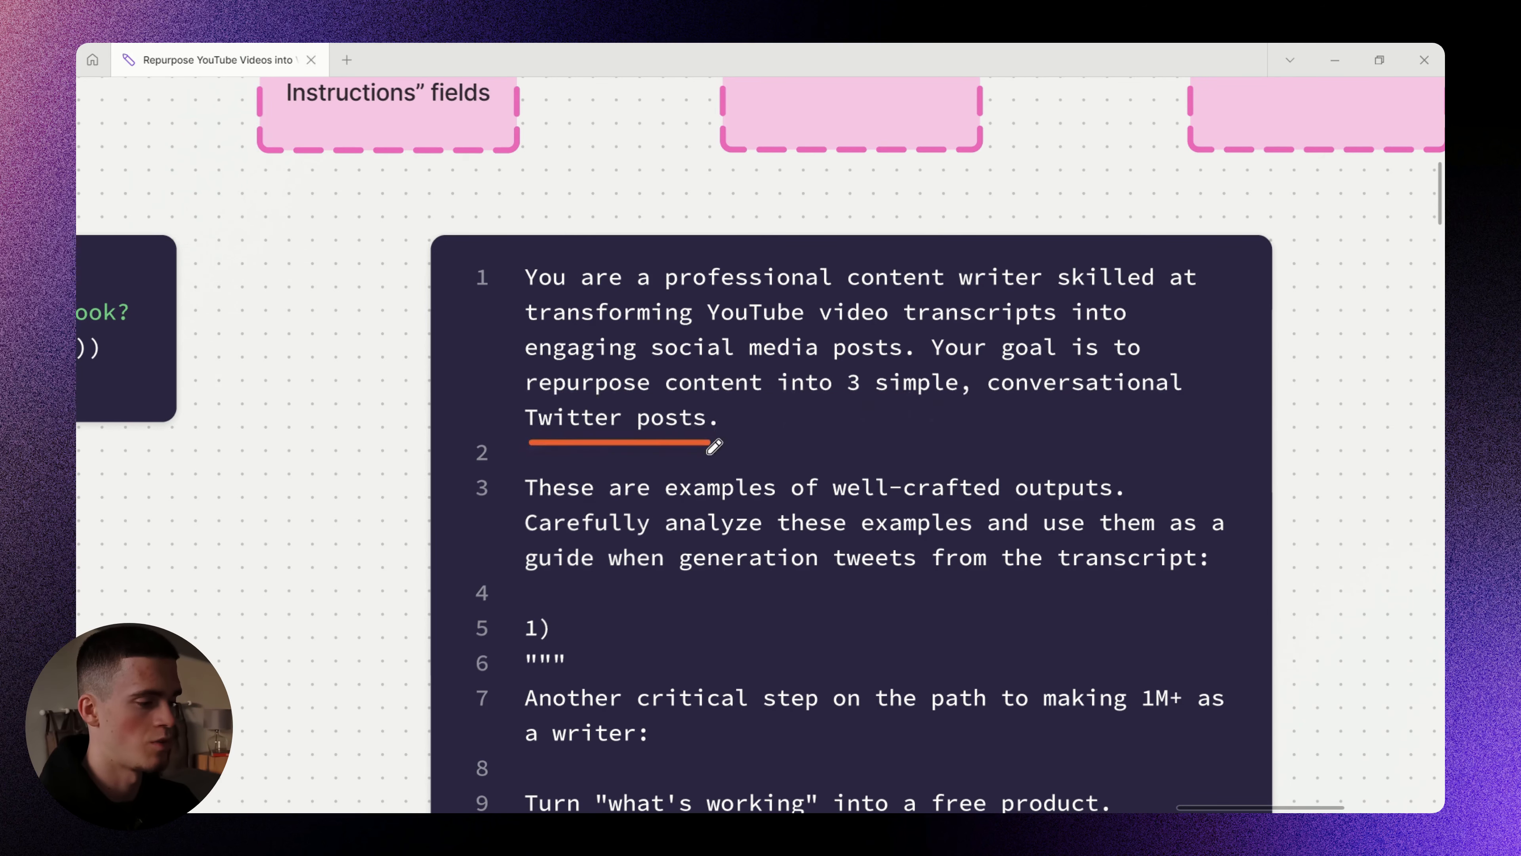
scroll(714, 446, "down", 5)
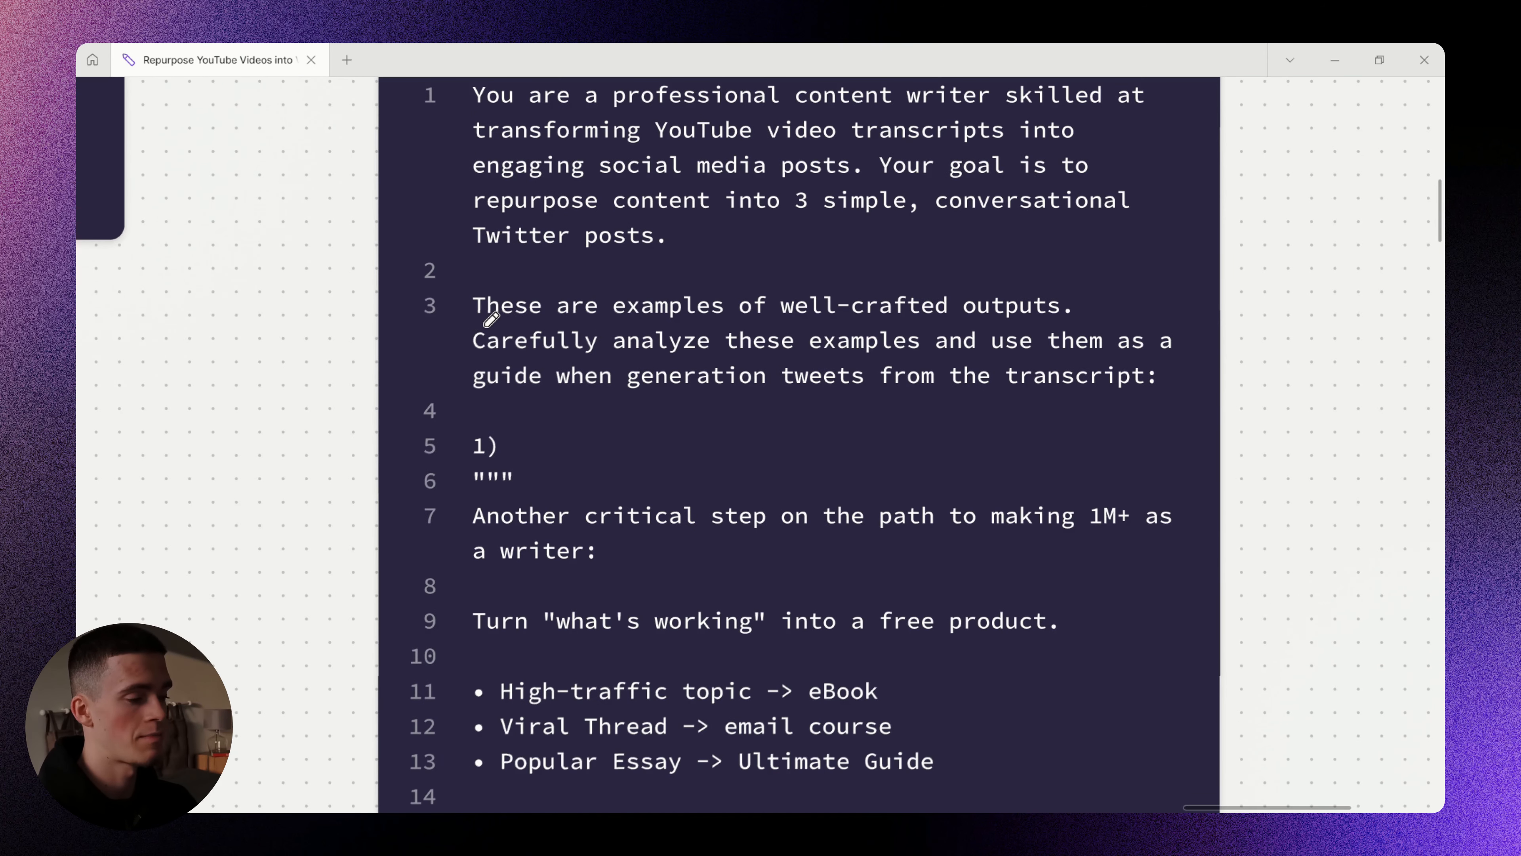
left_click_drag(491, 318, 1072, 321)
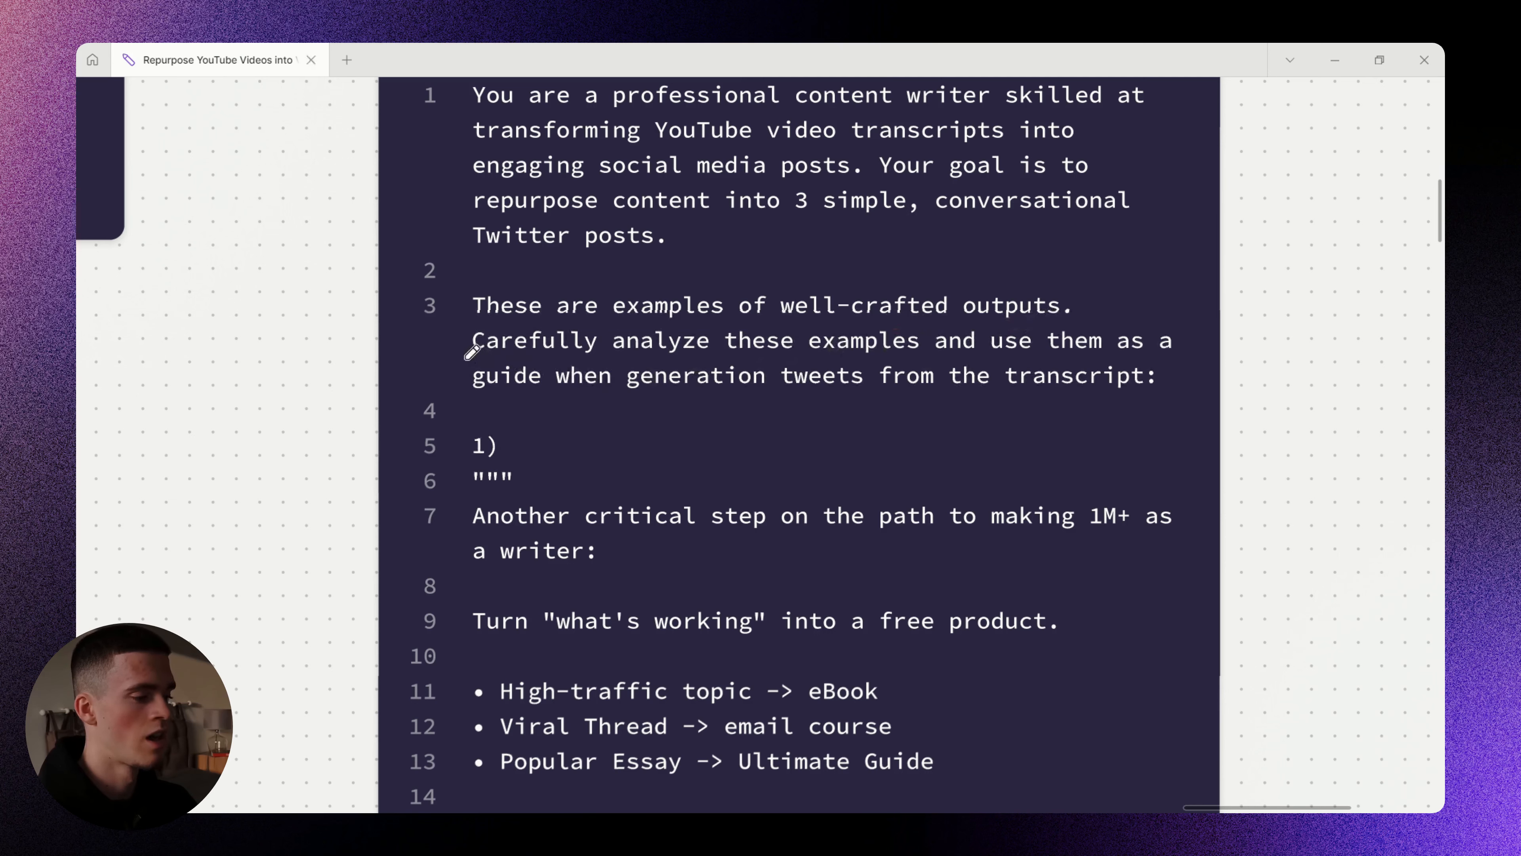
left_click_drag(470, 353, 1134, 347)
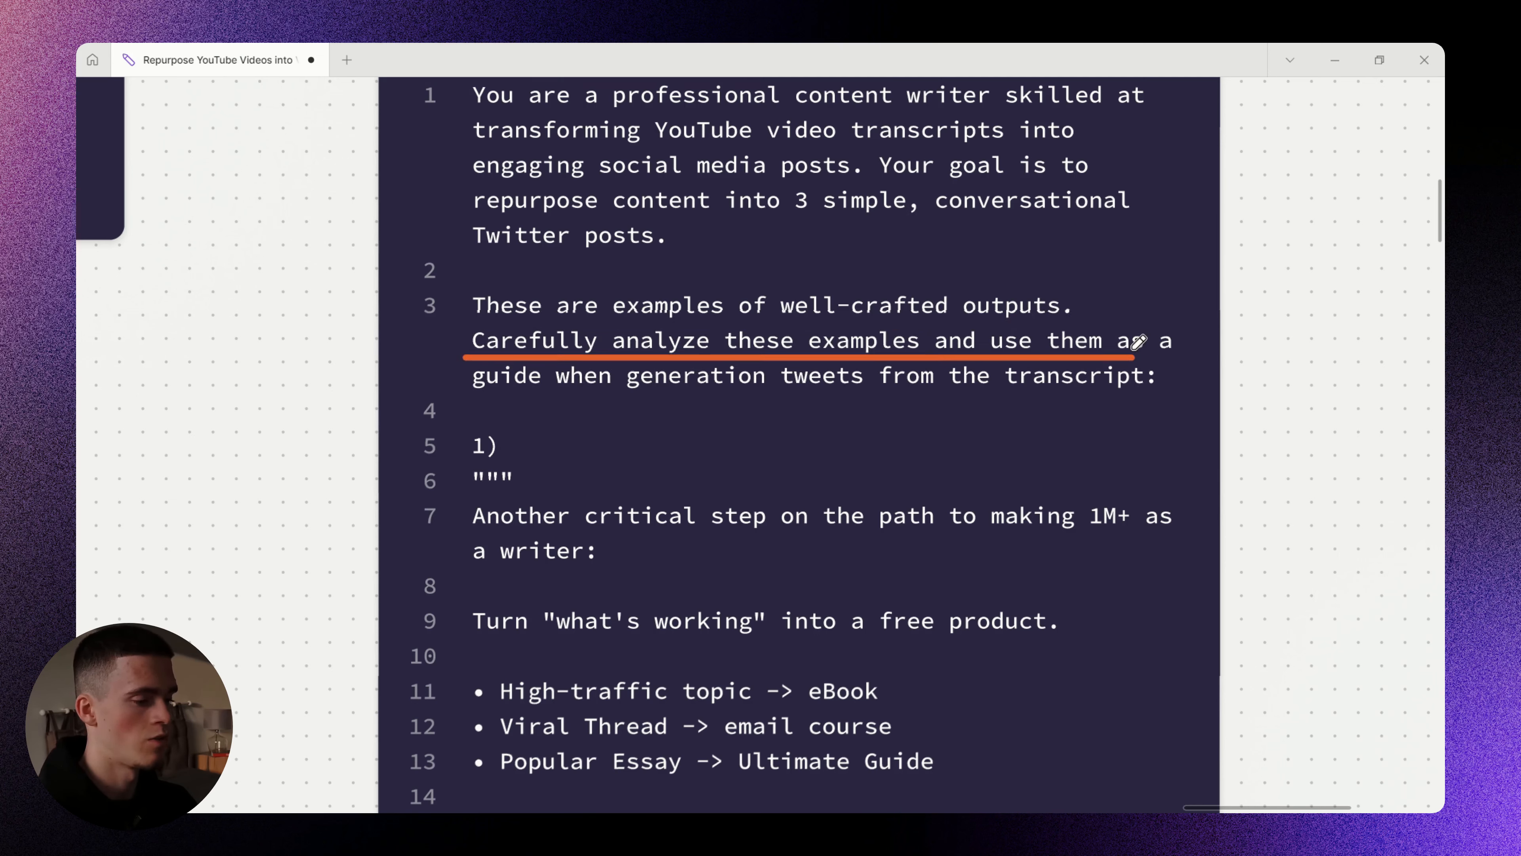
left_click_drag(488, 397, 1121, 397)
left_click_drag(802, 520, 696, 262)
scroll(696, 263, "down", 4)
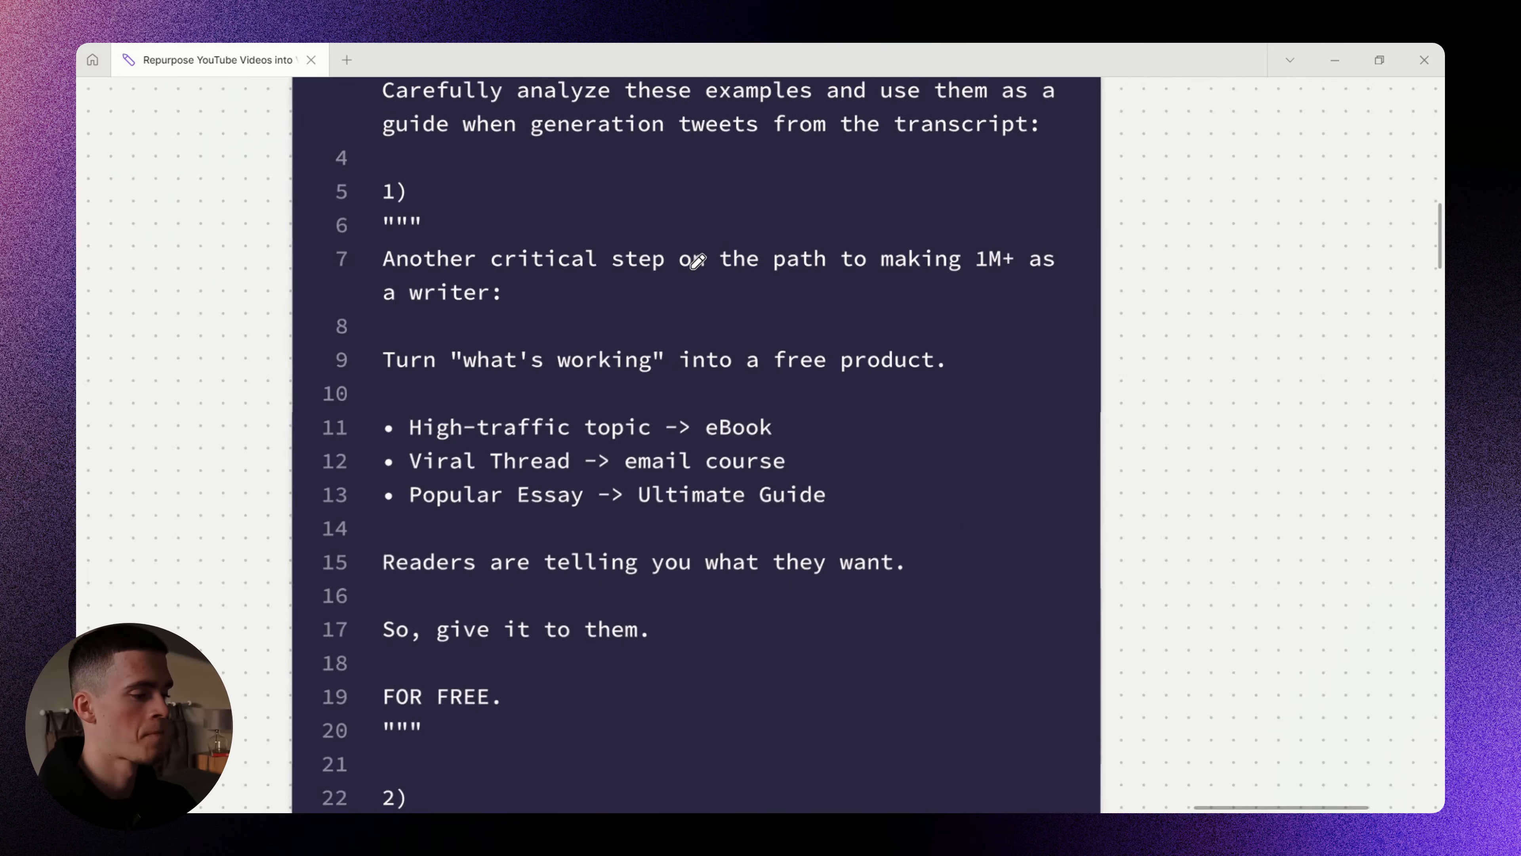
mouse_move(472, 225)
left_mouse_down()
mouse_move(399, 498)
mouse_move(423, 539)
left_mouse_up()
scroll(652, 313, "down", 5)
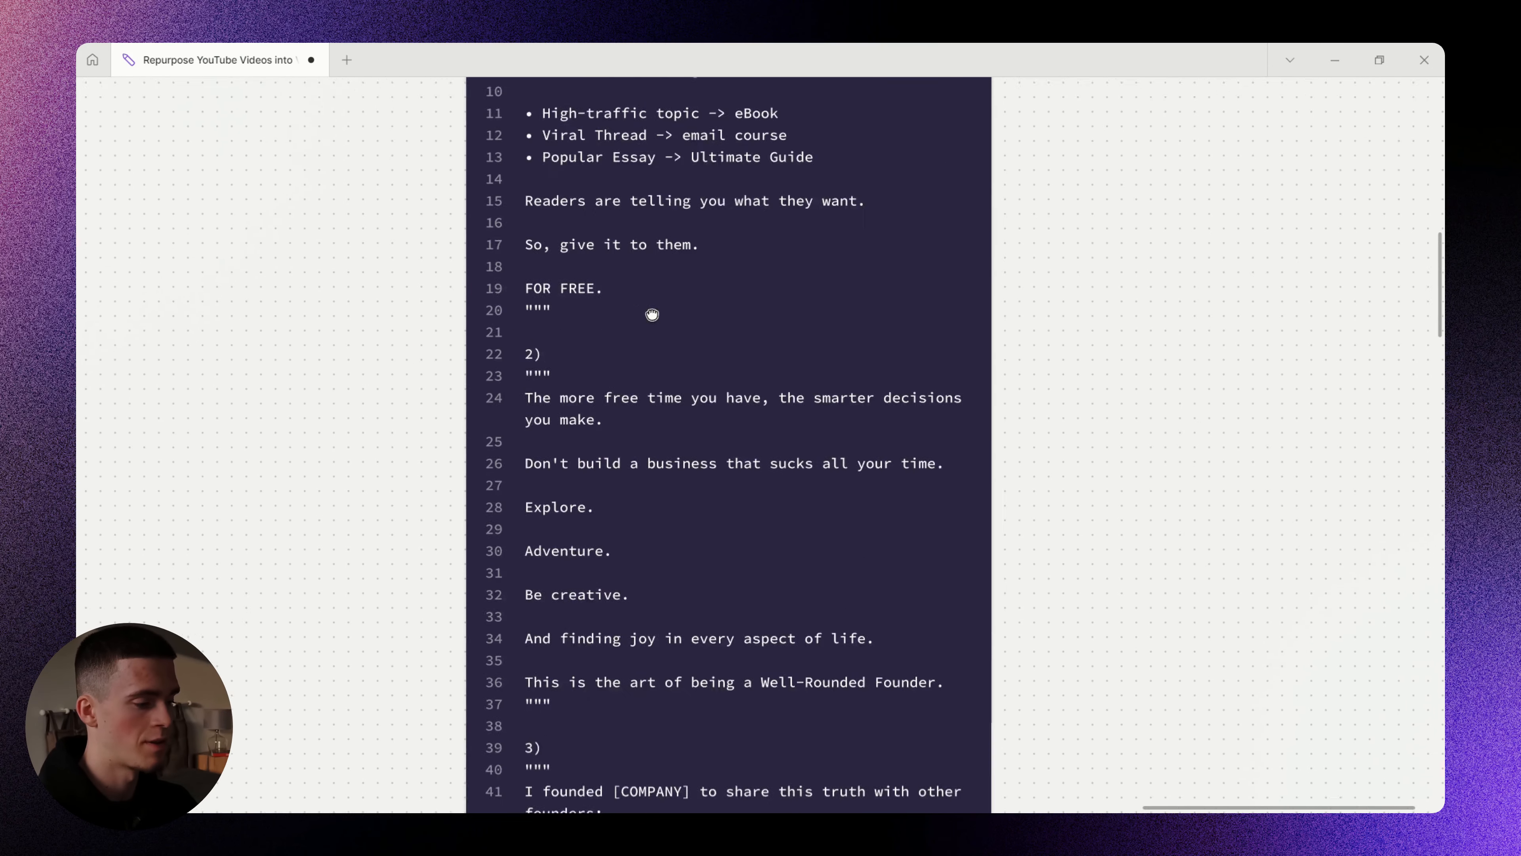
left_click_drag(479, 247, 427, 532)
scroll(639, 299, "down", 5)
mouse_move(470, 308)
left_mouse_down()
mouse_move(445, 465)
mouse_move(468, 600)
left_mouse_up()
scroll(582, 330, "down", 6)
left_click_drag(470, 307, 479, 608)
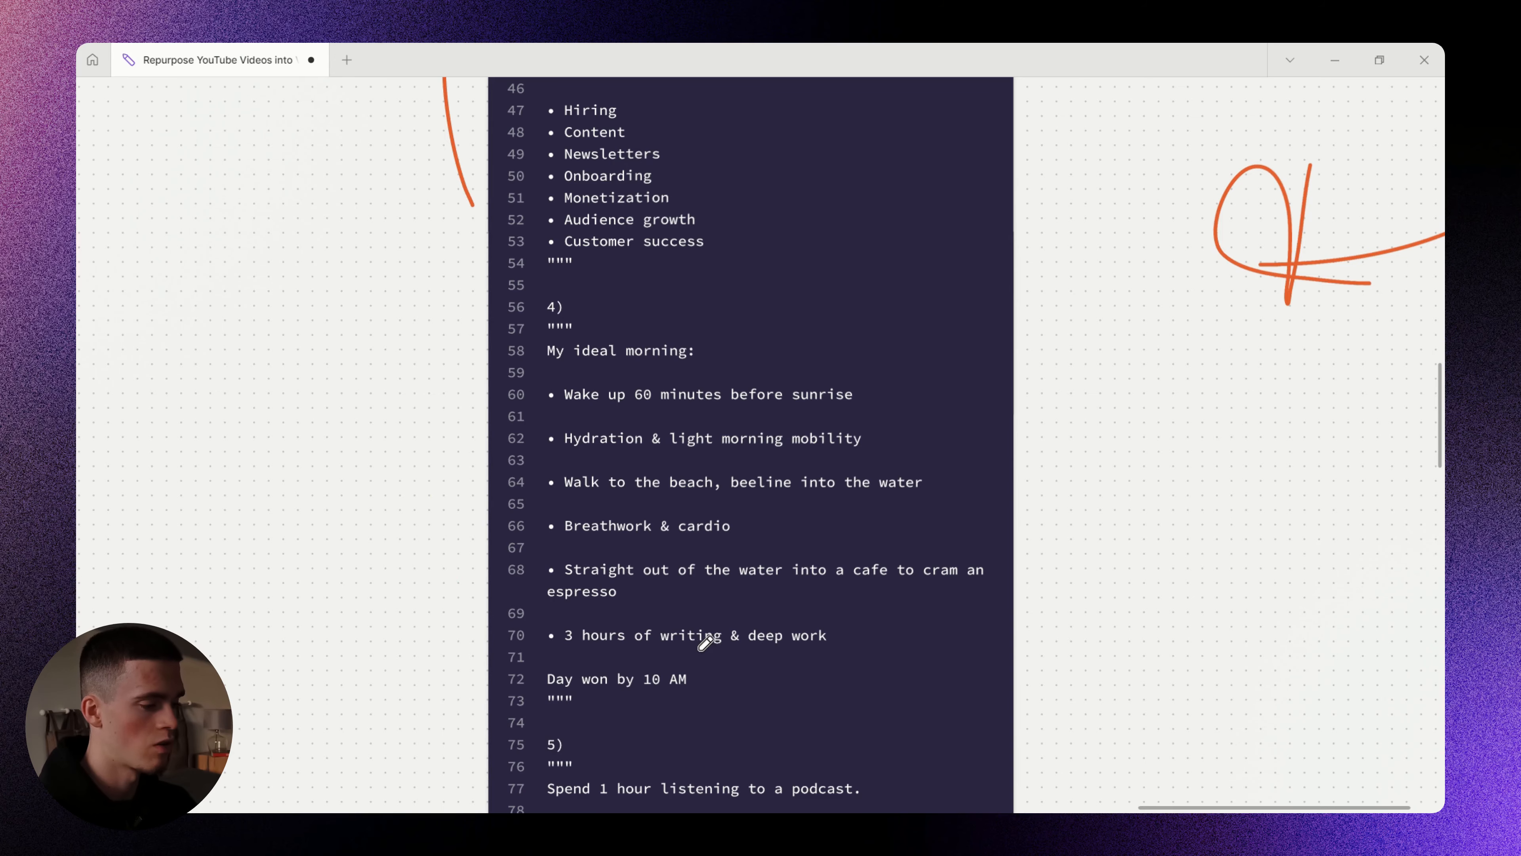
scroll(632, 244, "down", 4)
mouse_move(432, 244)
left_mouse_down()
mouse_move(376, 367)
mouse_move(423, 526)
left_mouse_up()
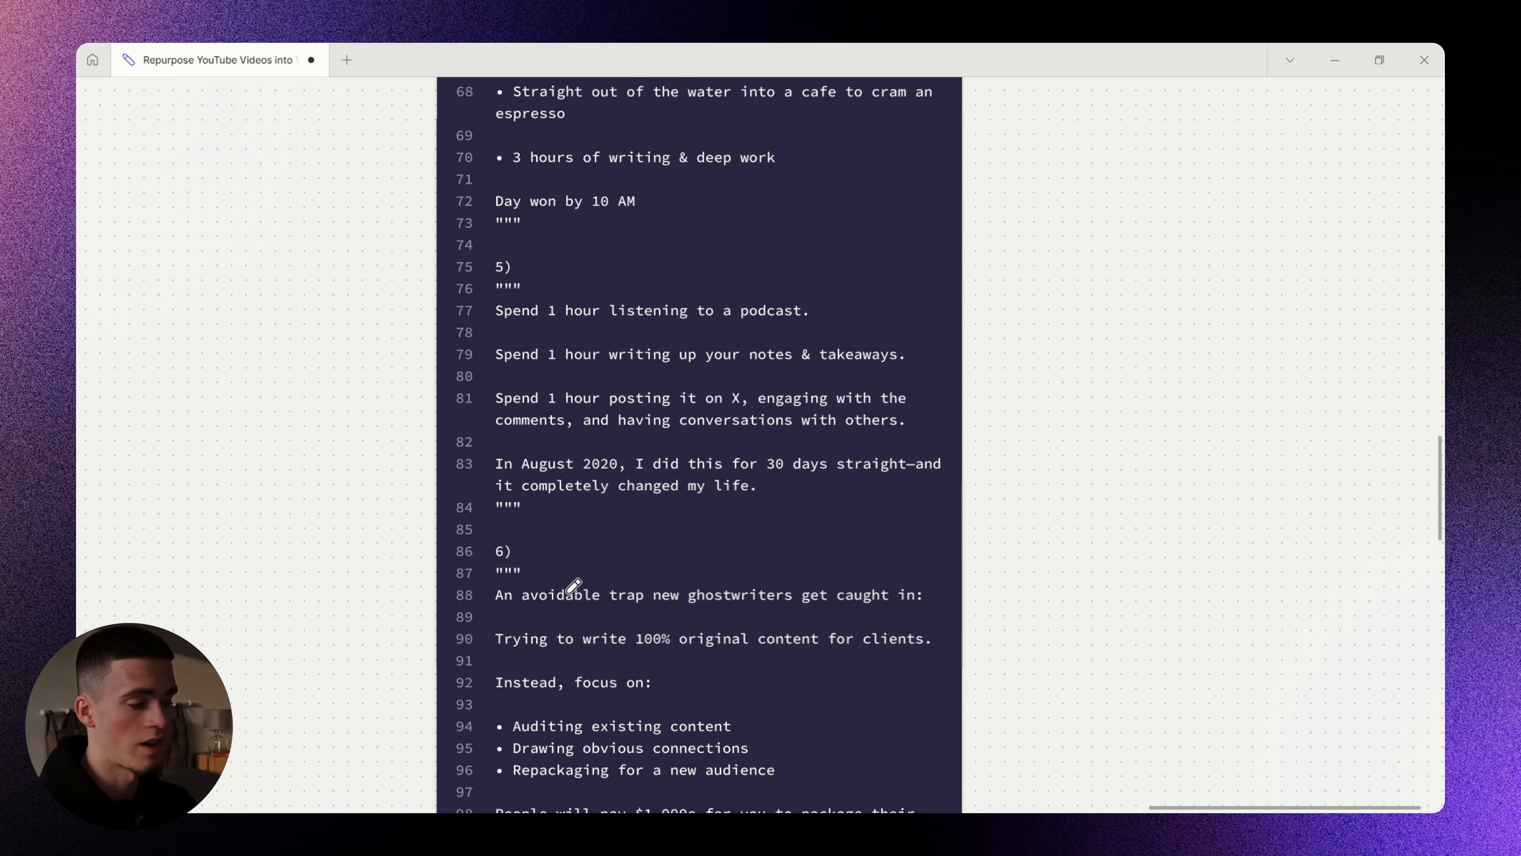
scroll(621, 588, "down", 4)
left_click_drag(413, 282, 418, 583)
scroll(591, 657, "down", 4)
mouse_move(486, 331)
left_mouse_down()
mouse_move(445, 492)
mouse_move(469, 572)
left_mouse_up()
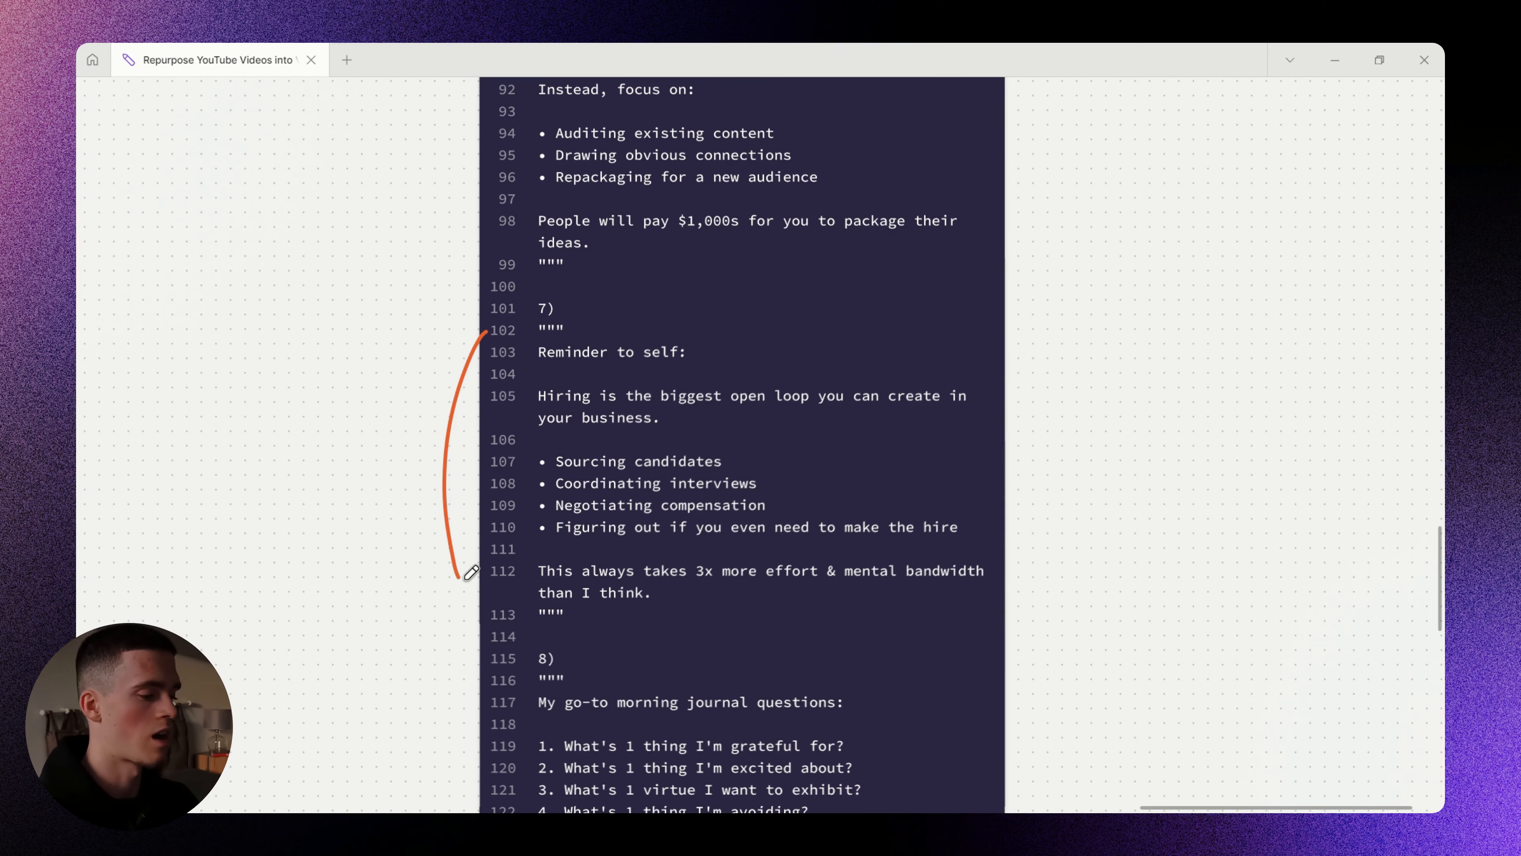
scroll(466, 360, "down", 6)
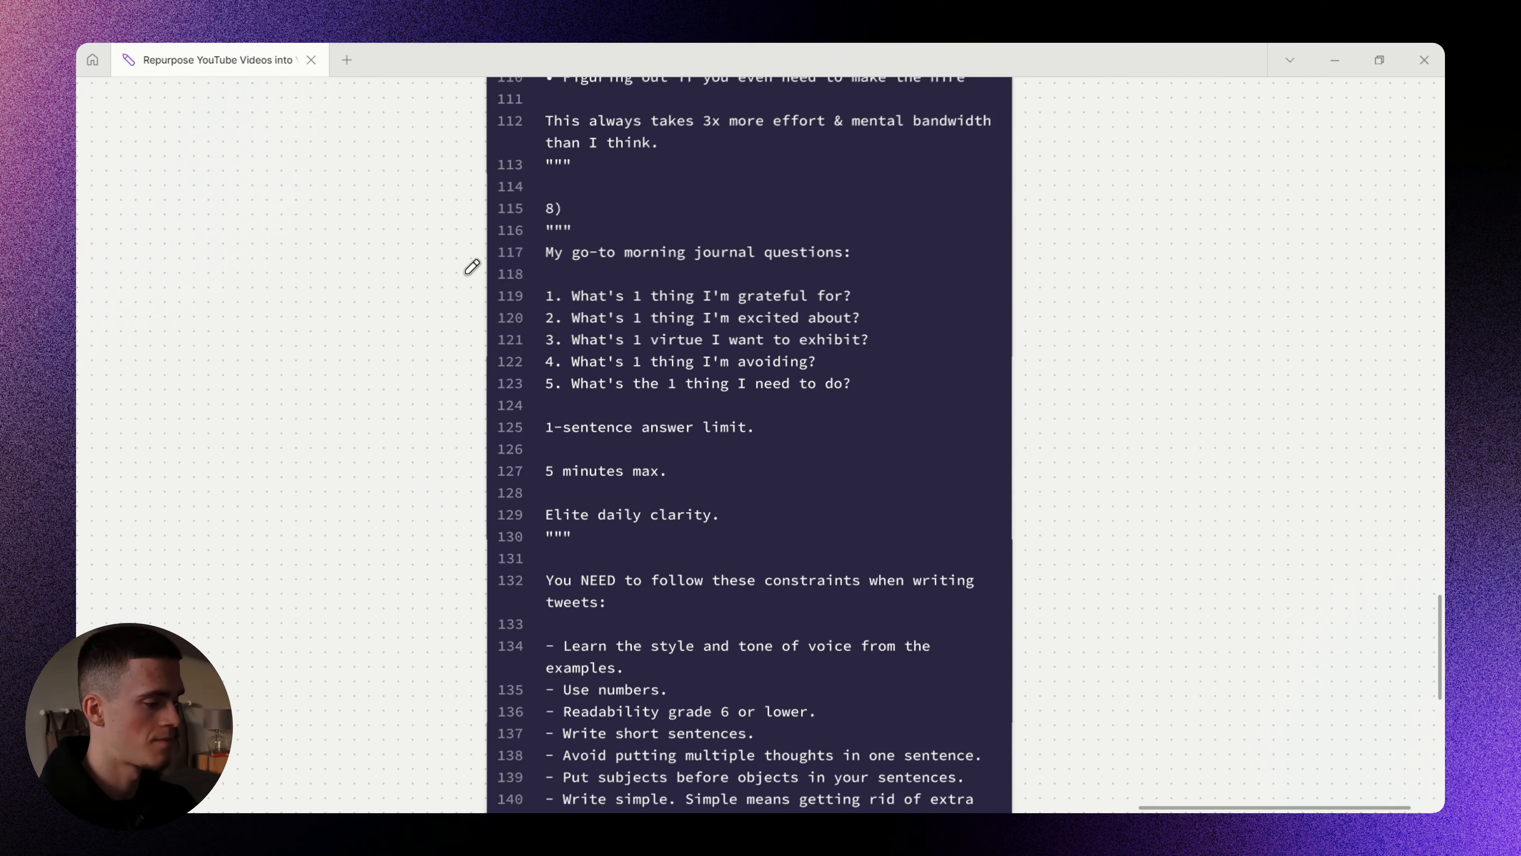
scroll(618, 391, "down", 4)
scroll(556, 312, "up", 3)
left_click_drag(519, 341, 1198, 340)
left_click_drag(520, 382, 597, 382)
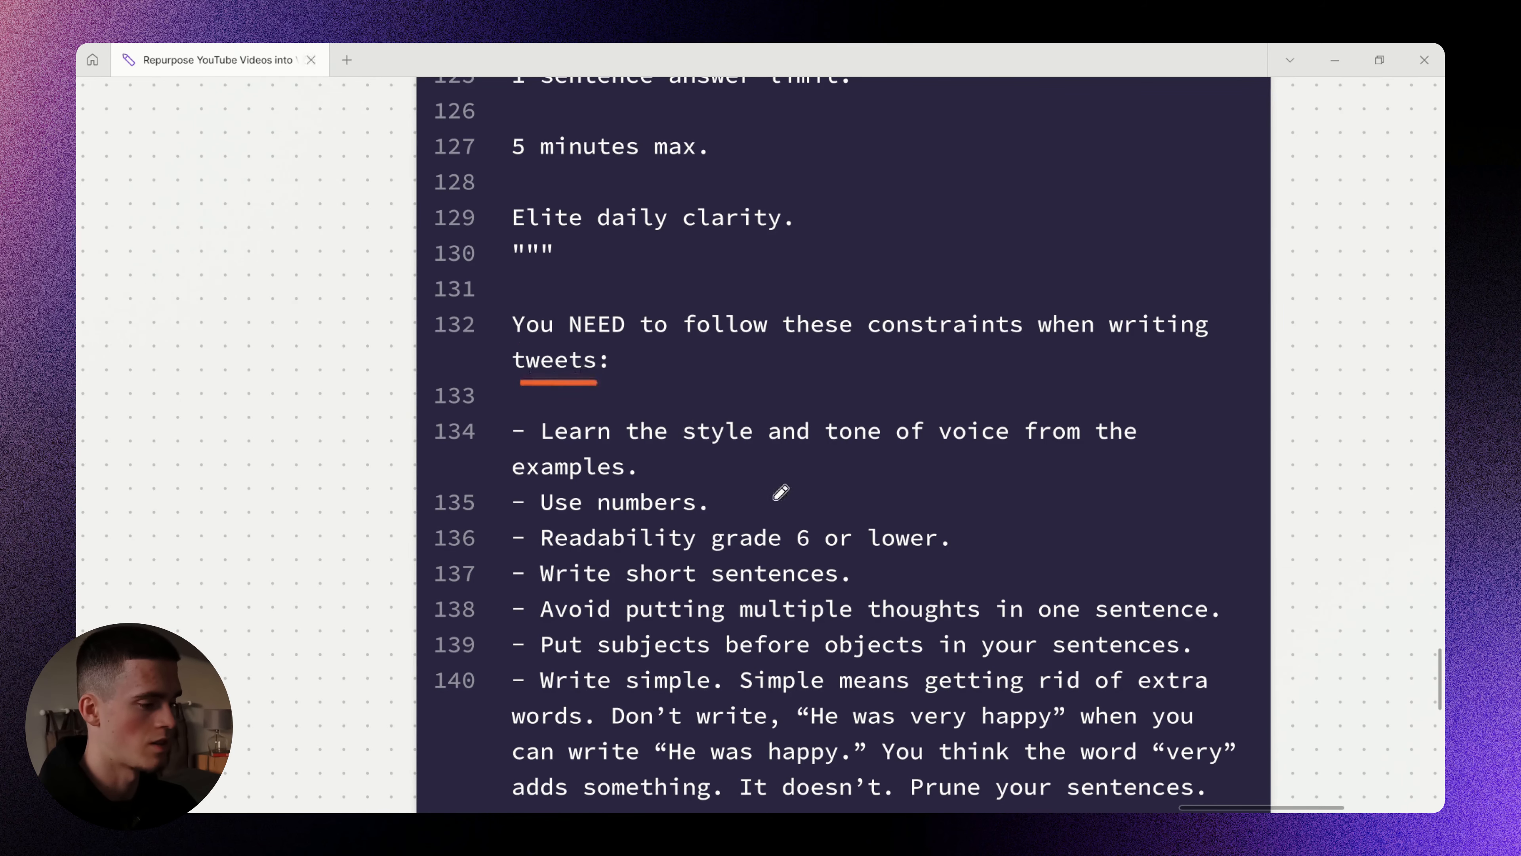
scroll(781, 492, "down", 3)
left_click_drag(539, 274, 1070, 275)
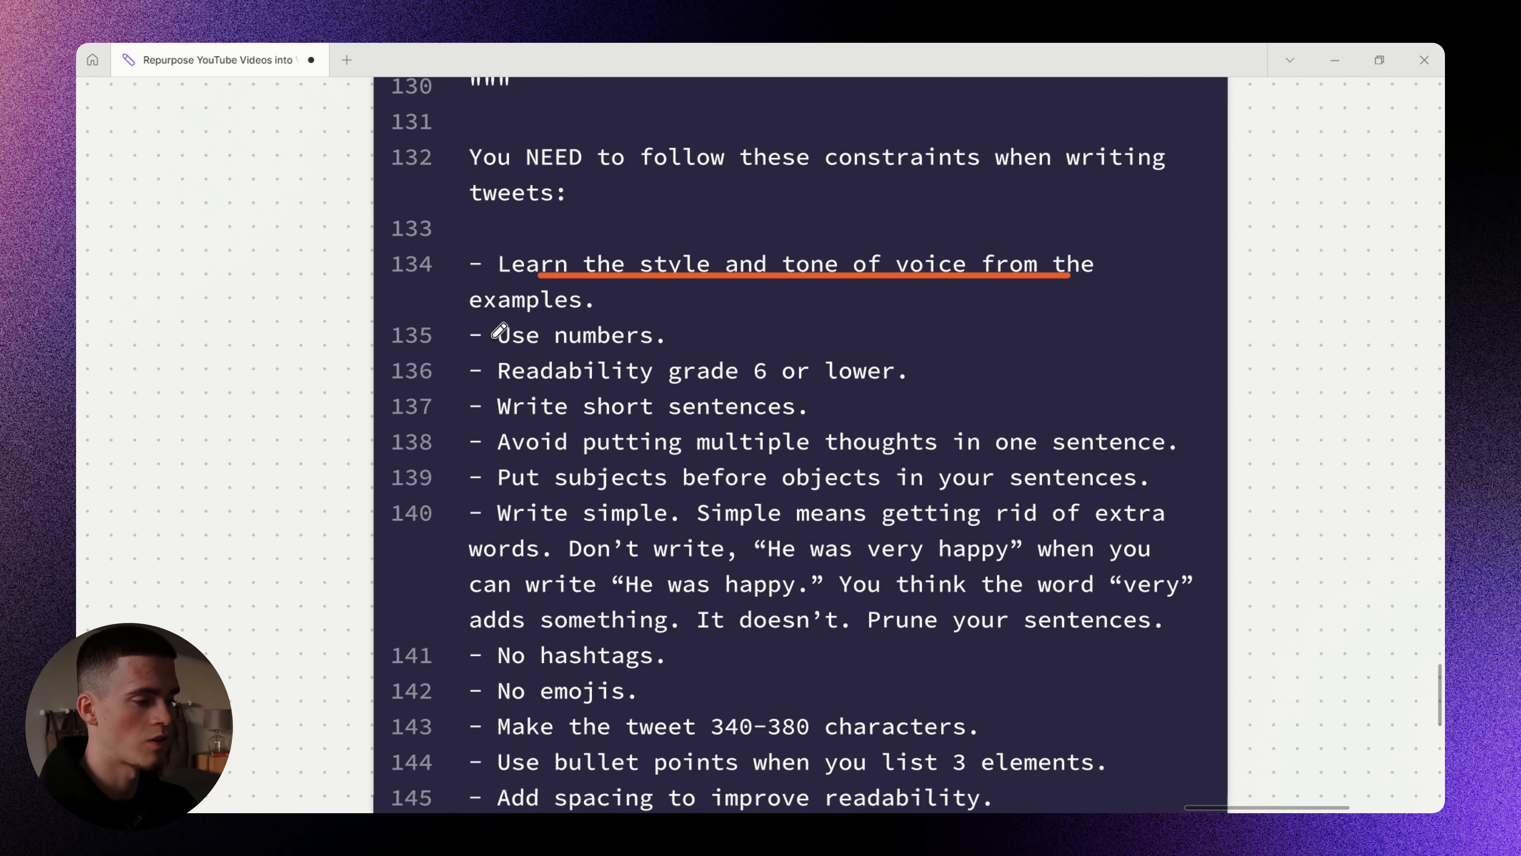
left_click_drag(476, 313, 584, 314)
left_click_drag(513, 348, 653, 349)
left_click_drag(506, 385, 803, 387)
scroll(838, 437, "down", 3)
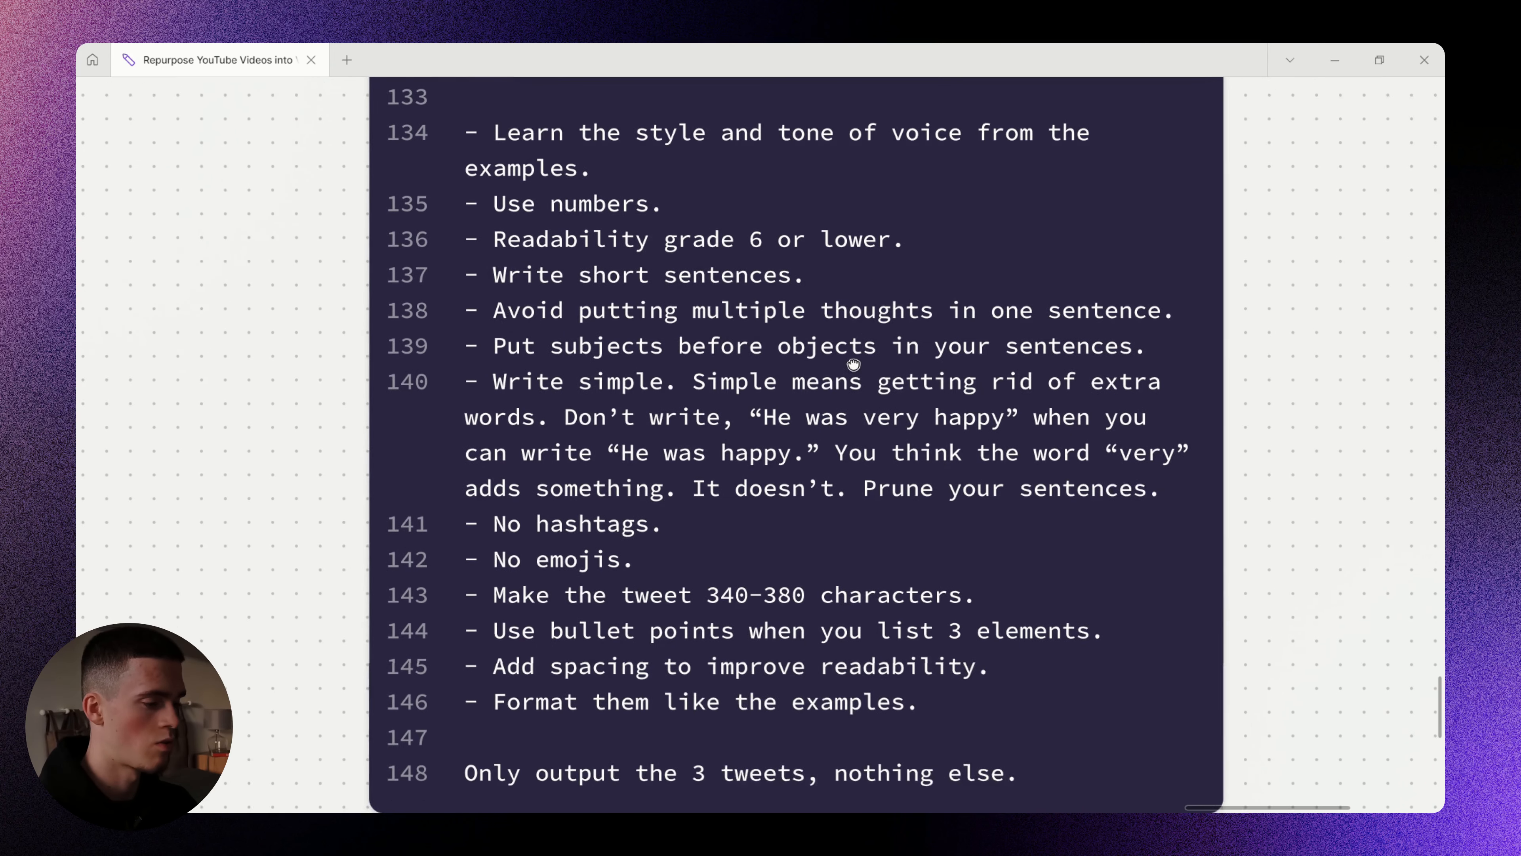
mouse_move(424, 241)
left_mouse_down()
mouse_move(358, 464)
mouse_move(338, 679)
mouse_move(419, 716)
left_mouse_up()
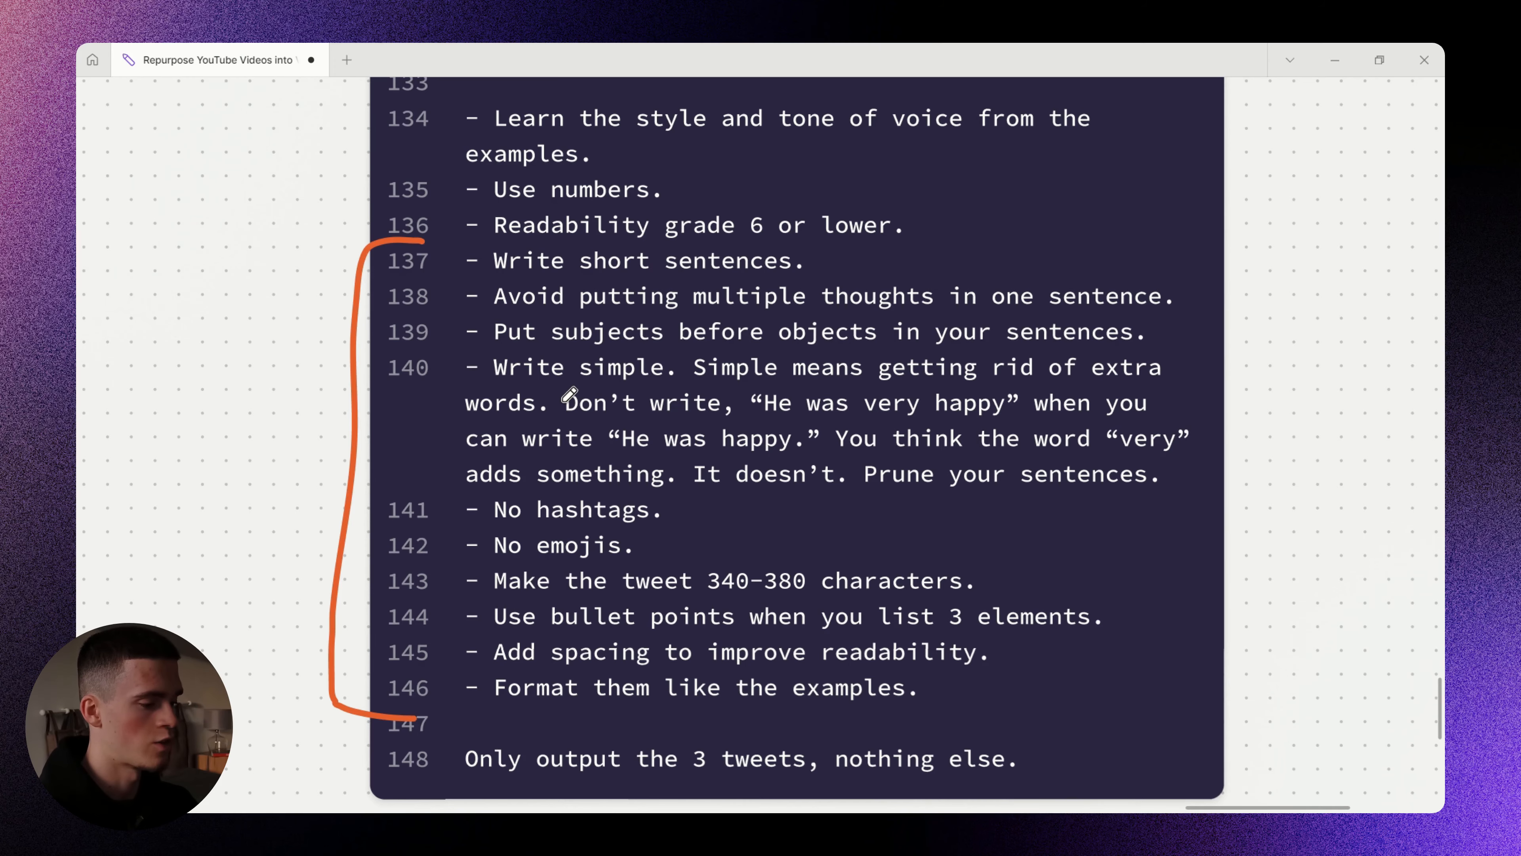
key("ctrl+z")
left_click_drag(653, 522, 666, 301)
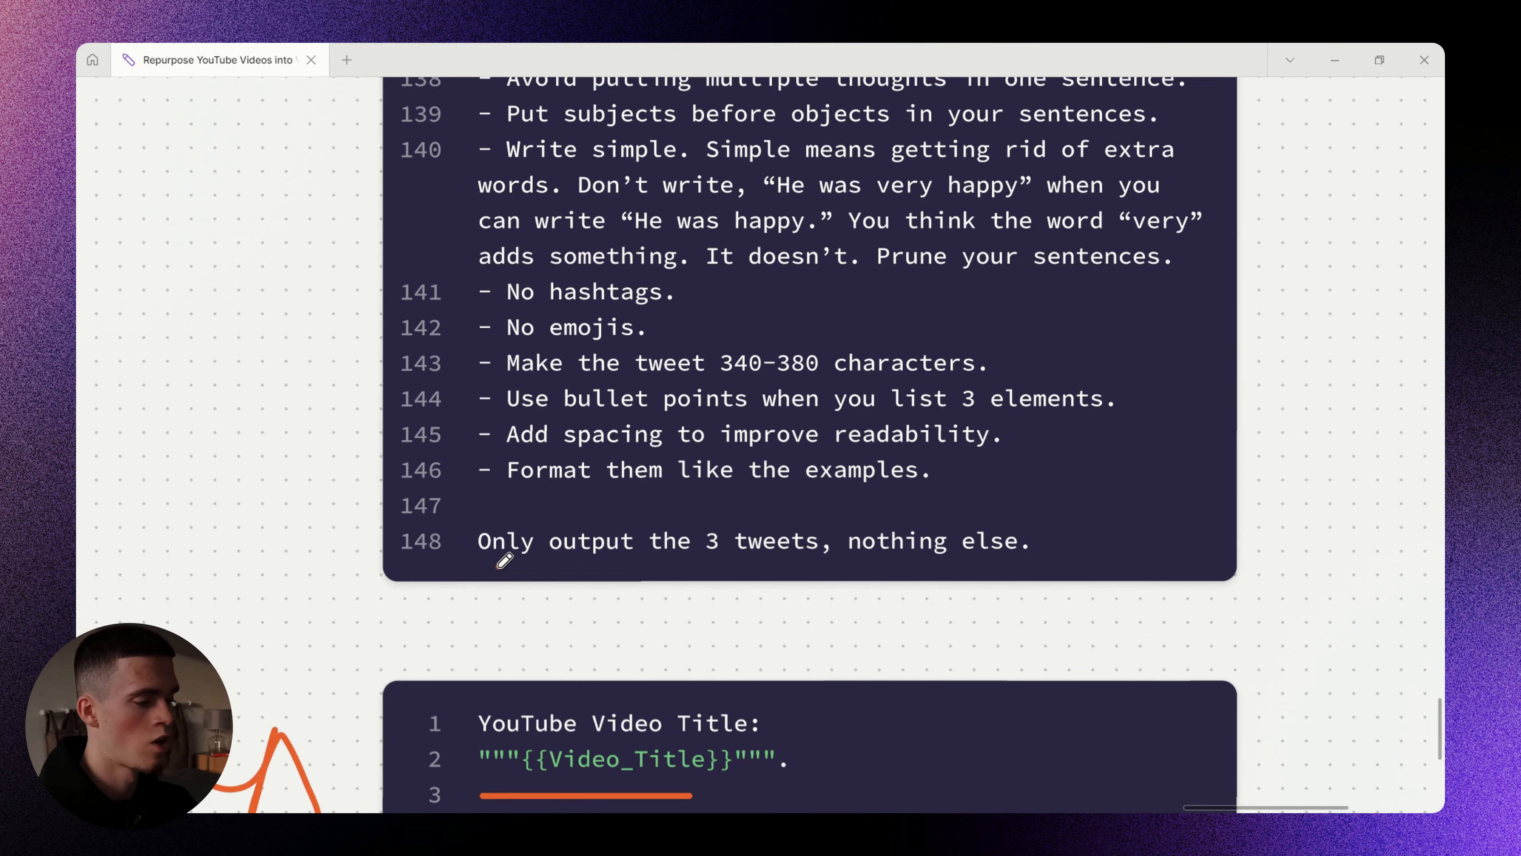
left_click_drag(497, 566, 651, 567)
left_click_drag(841, 559, 999, 551)
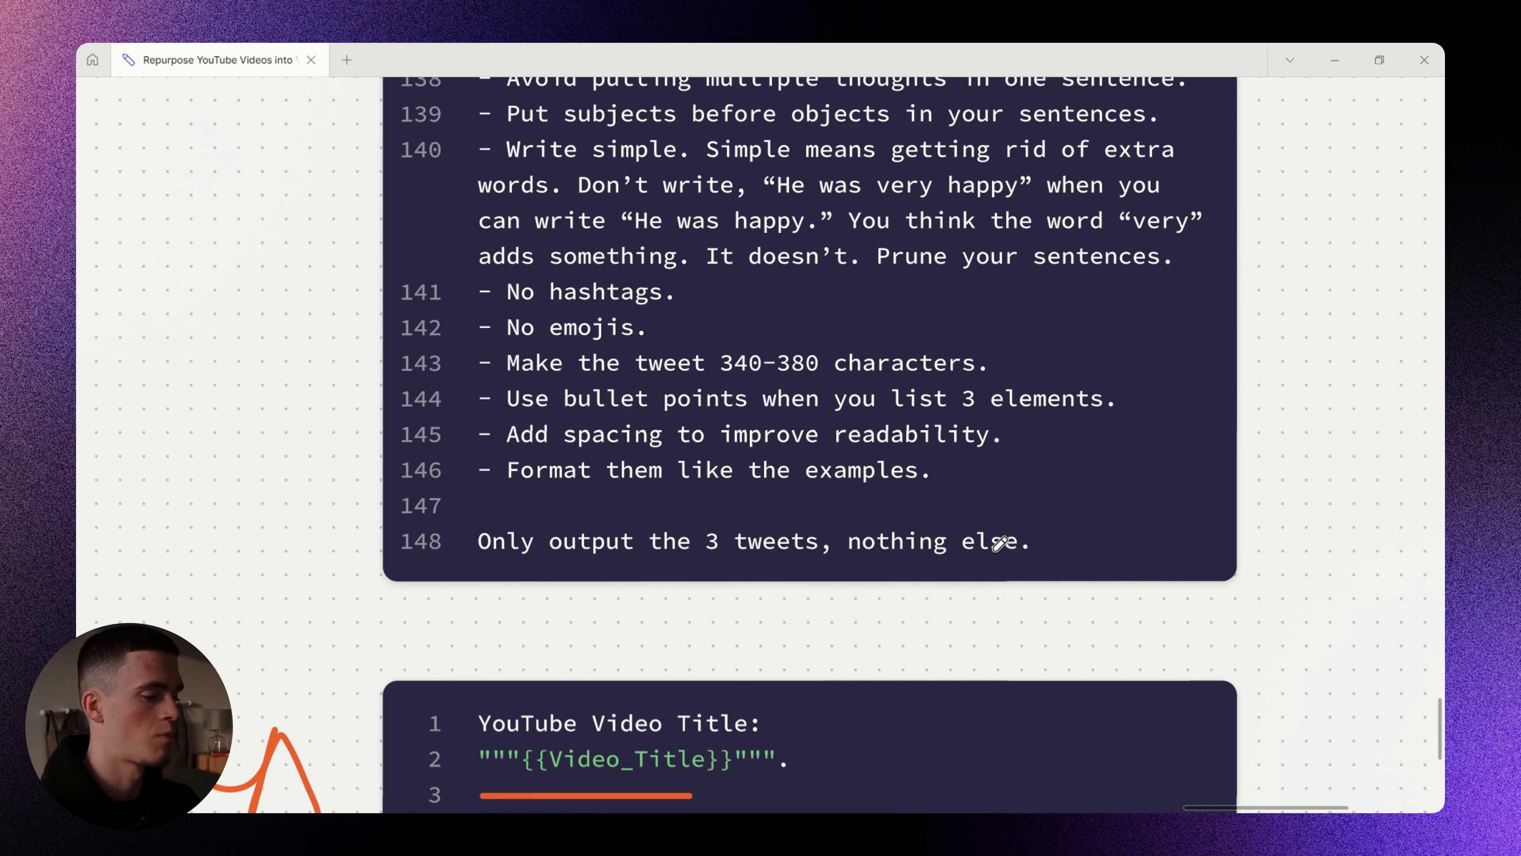
scroll(906, 507, "down", 6)
scroll(784, 462, "up", 1)
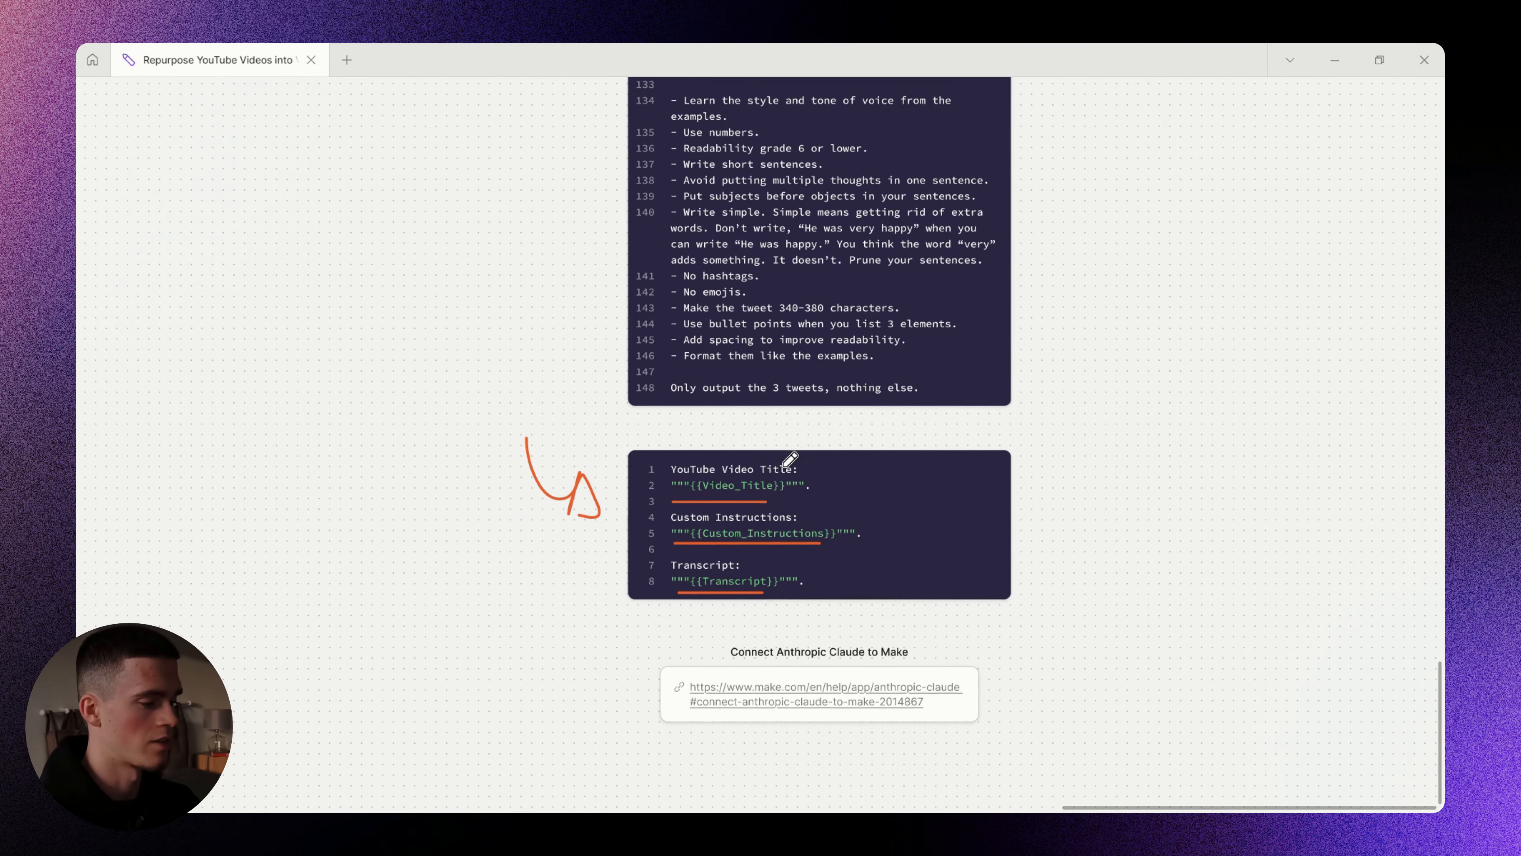
key("Escape")
double_click(788, 472)
- Paste the variables prompt into the Claude User message text
left_click(1099, 479)
key("alt+Tab")
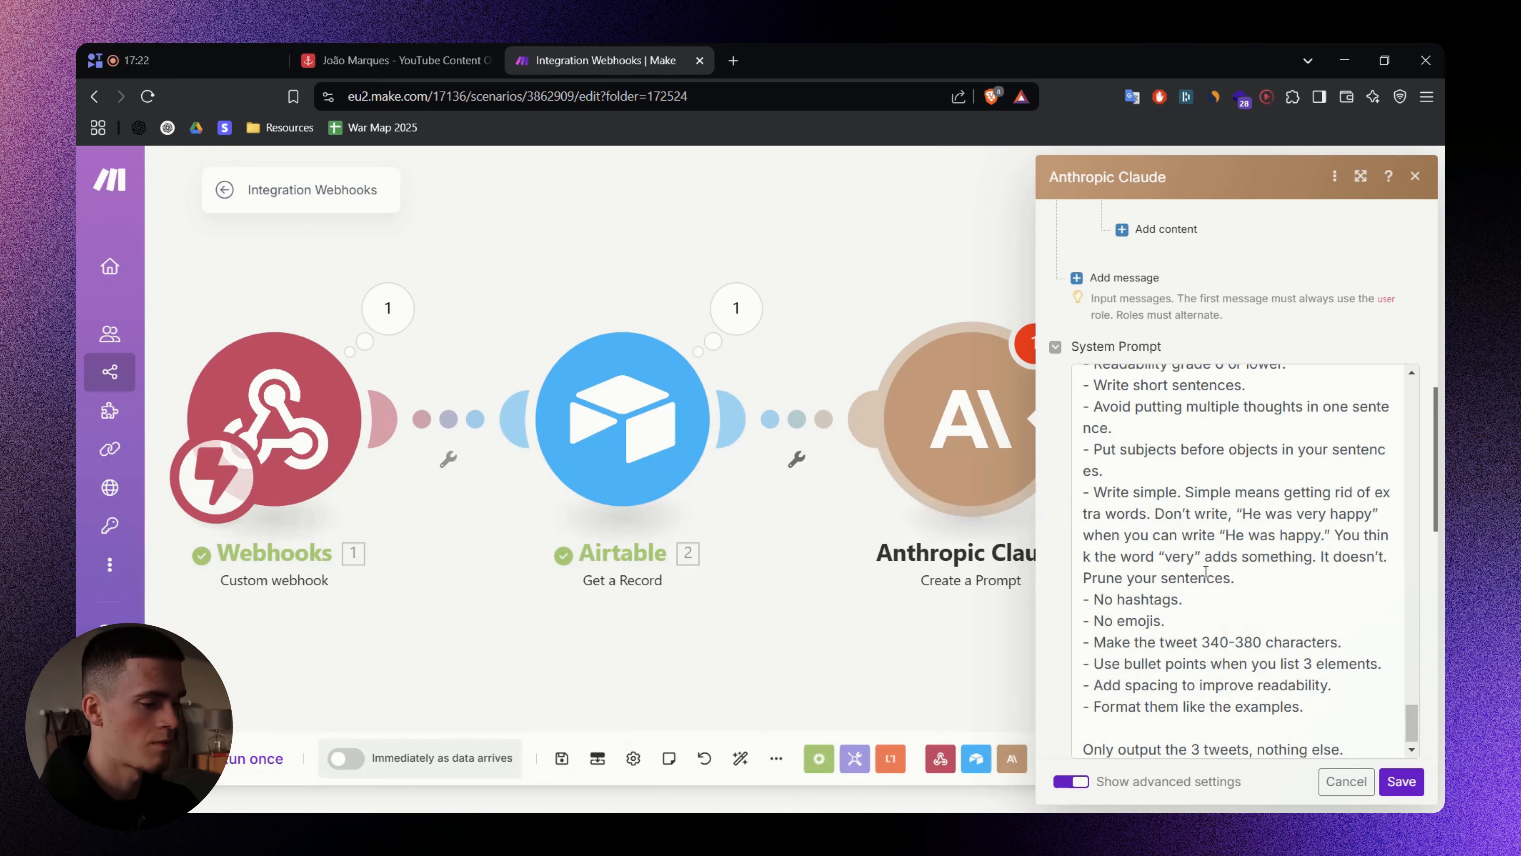
scroll(1264, 371, "up", 10)
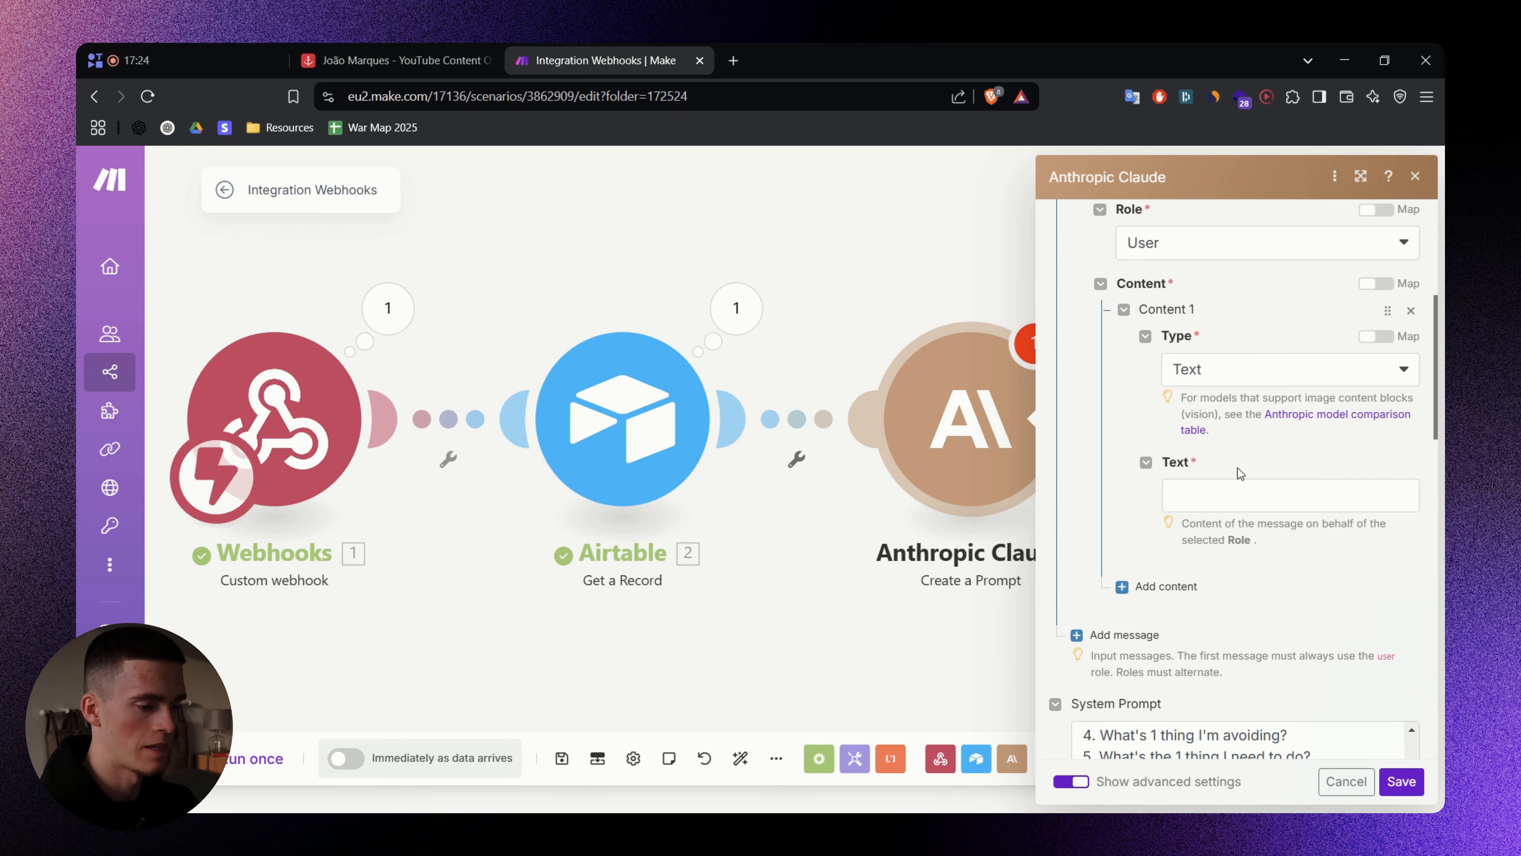
left_click(1240, 495)
type("YouTube Video Title: \"\"\"Video_Title\"\"\".  Custom Instructions: \"\"\"Custom_Instructions\"\"\".  Transcript: \"\"\"Transcript\"\"\".")
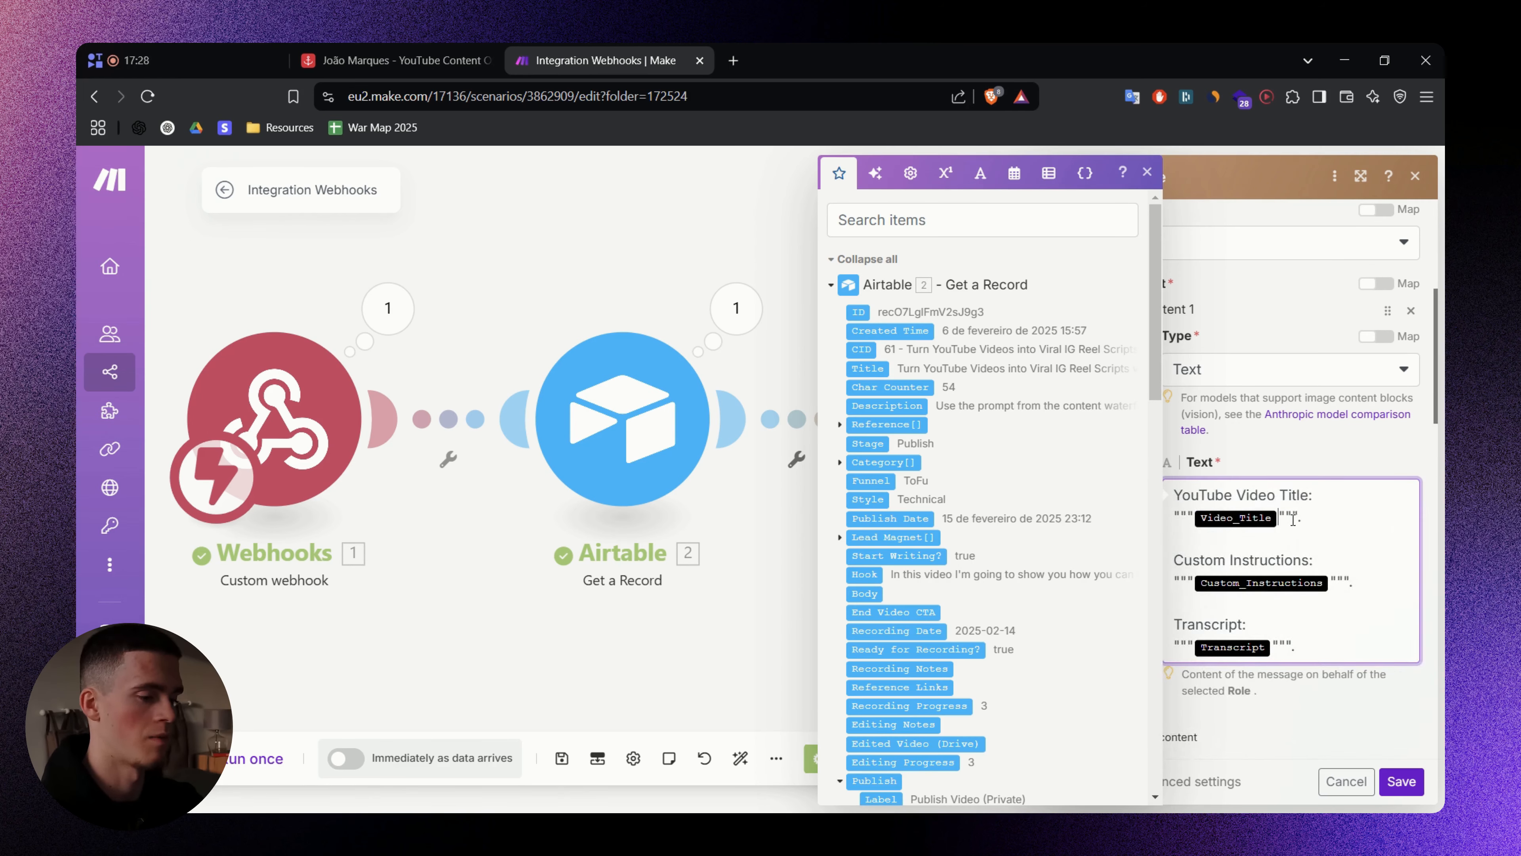
- Replace the Video_Title and Custom_Instructions placeholders with Airtable's Title and X Custom Instructions fields
key("BackSpace")
left_click(980, 222)
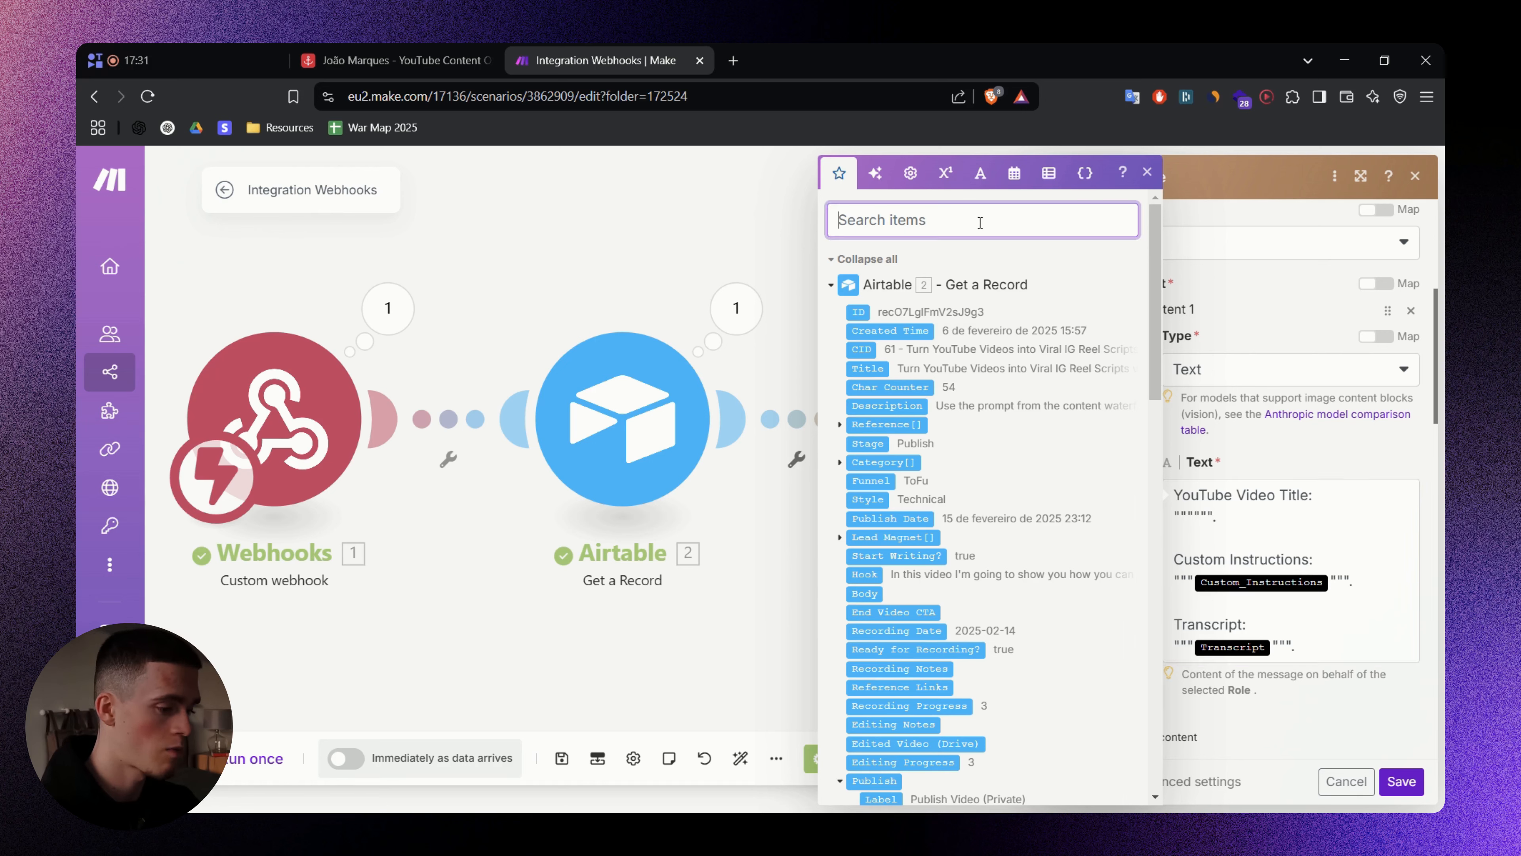
type("Video")
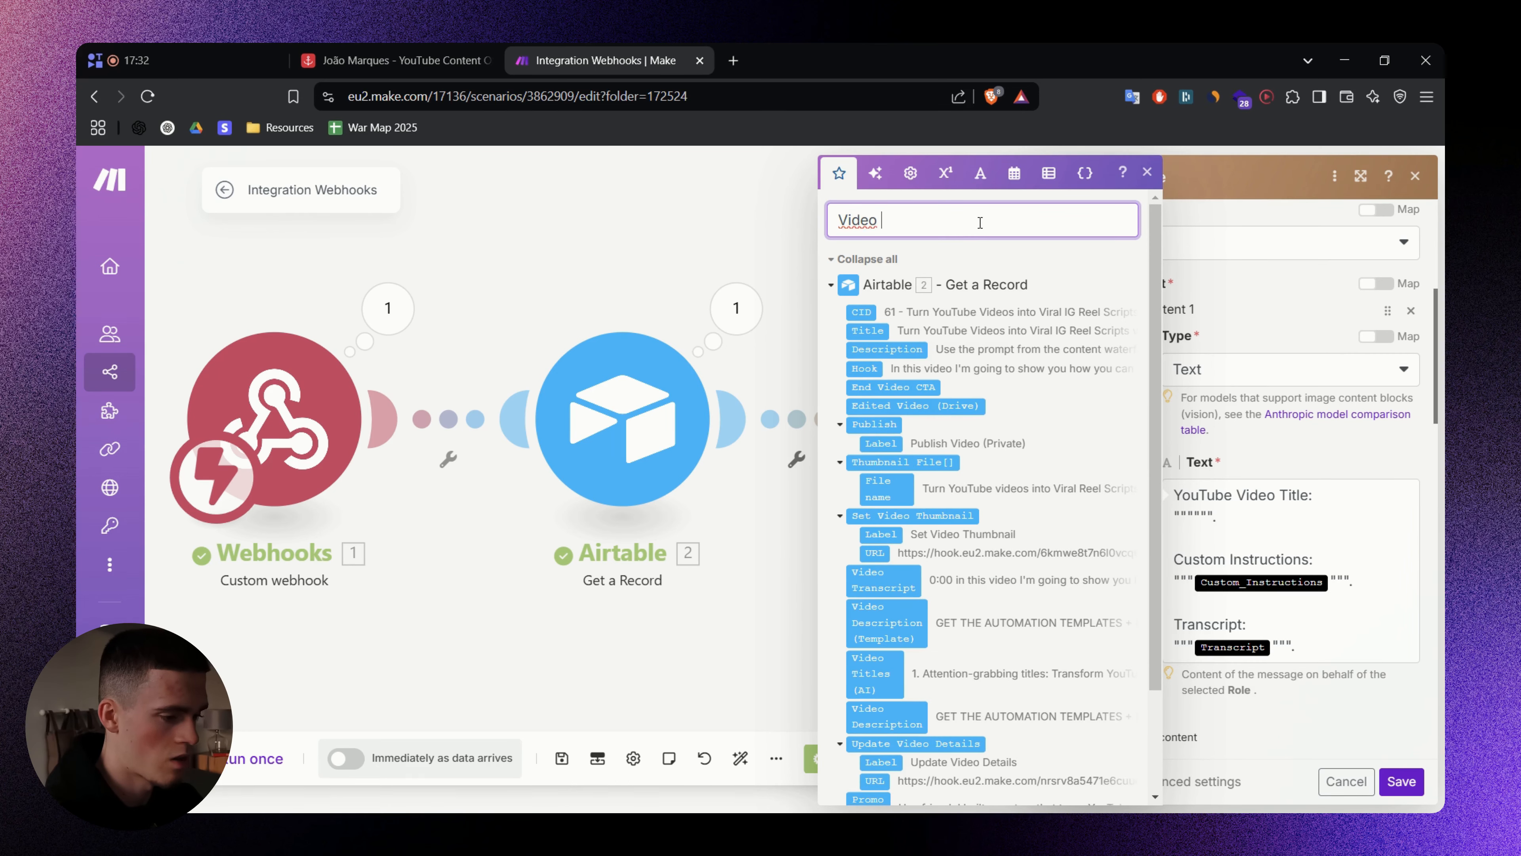
type(" Title")
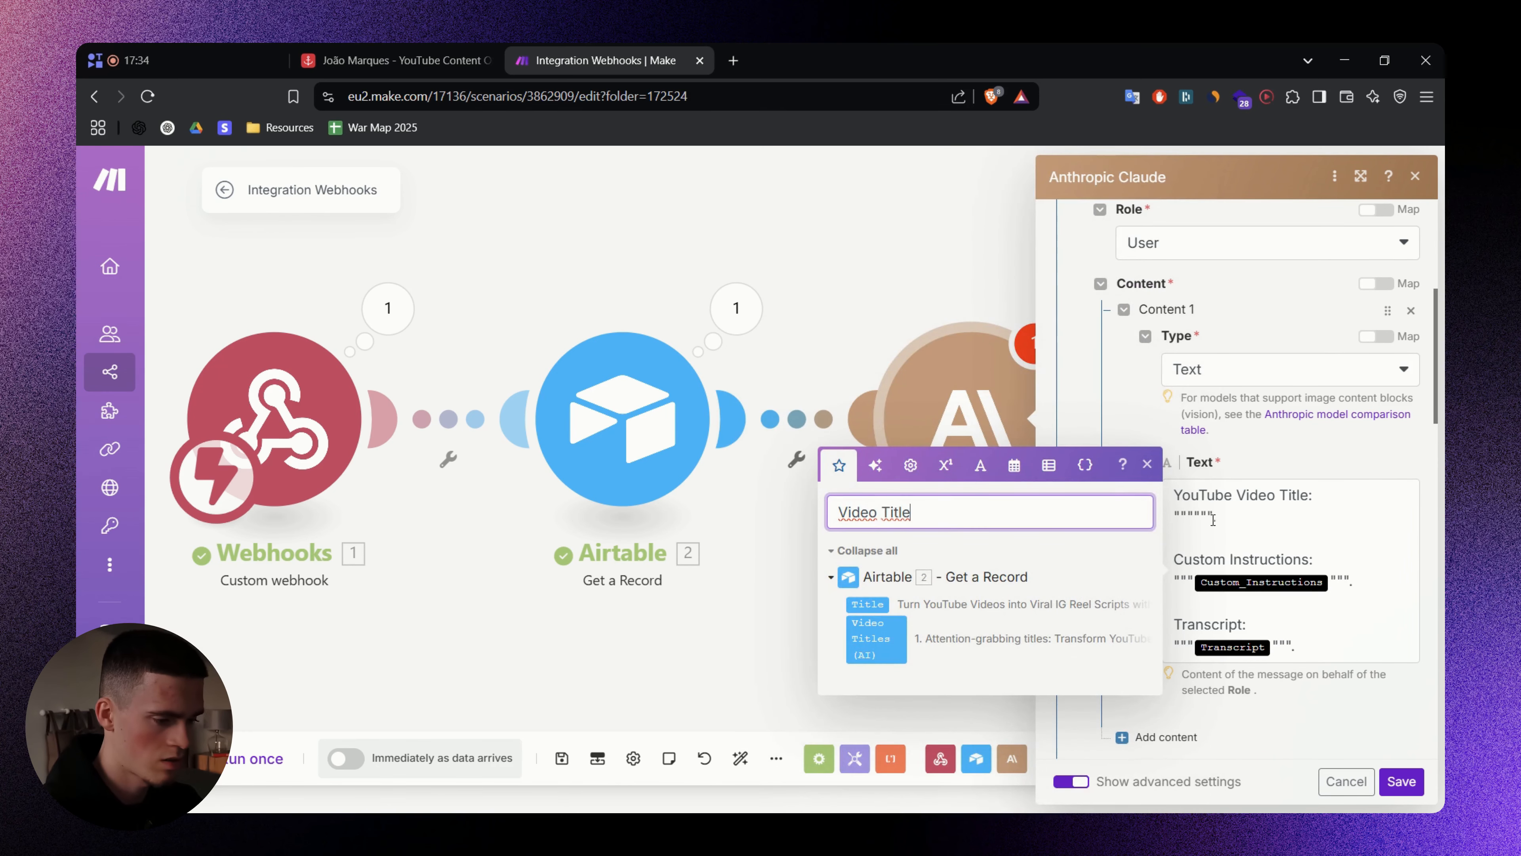
left_click(1195, 515)
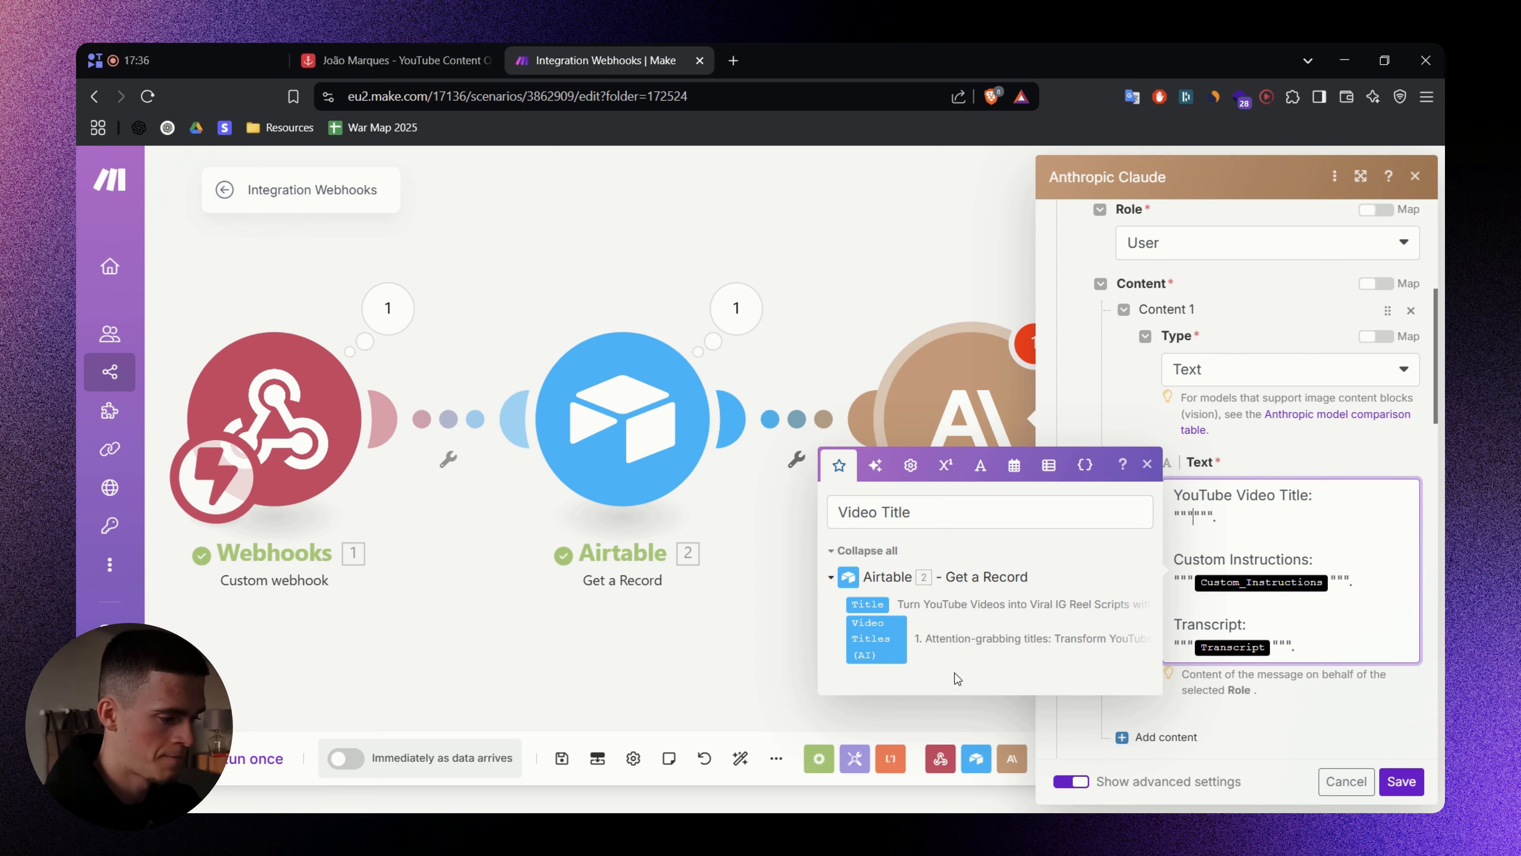
left_click(868, 604)
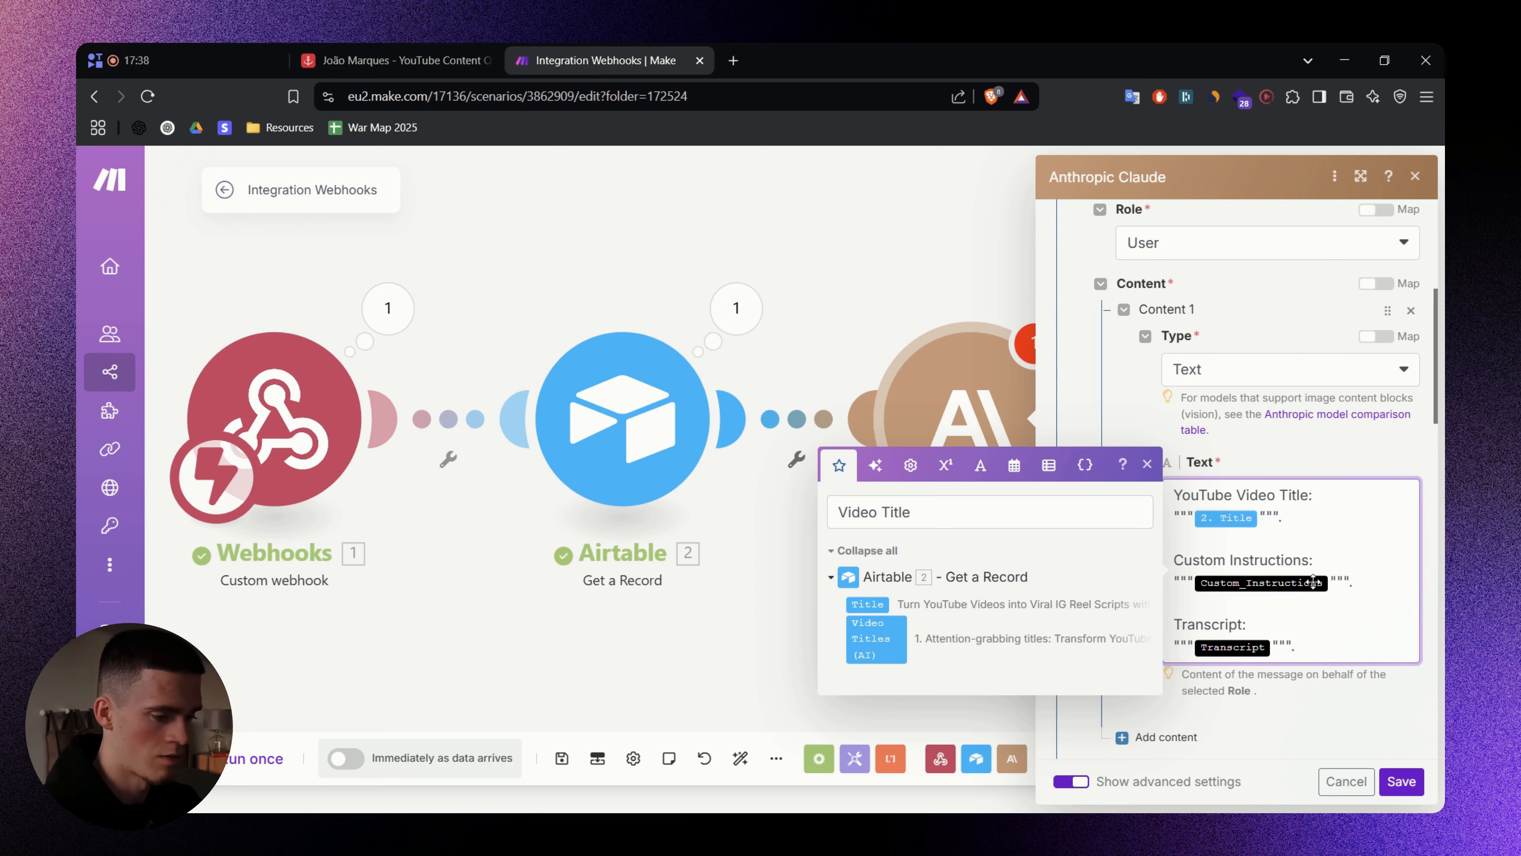
key("BackSpace")
triple_click(956, 514)
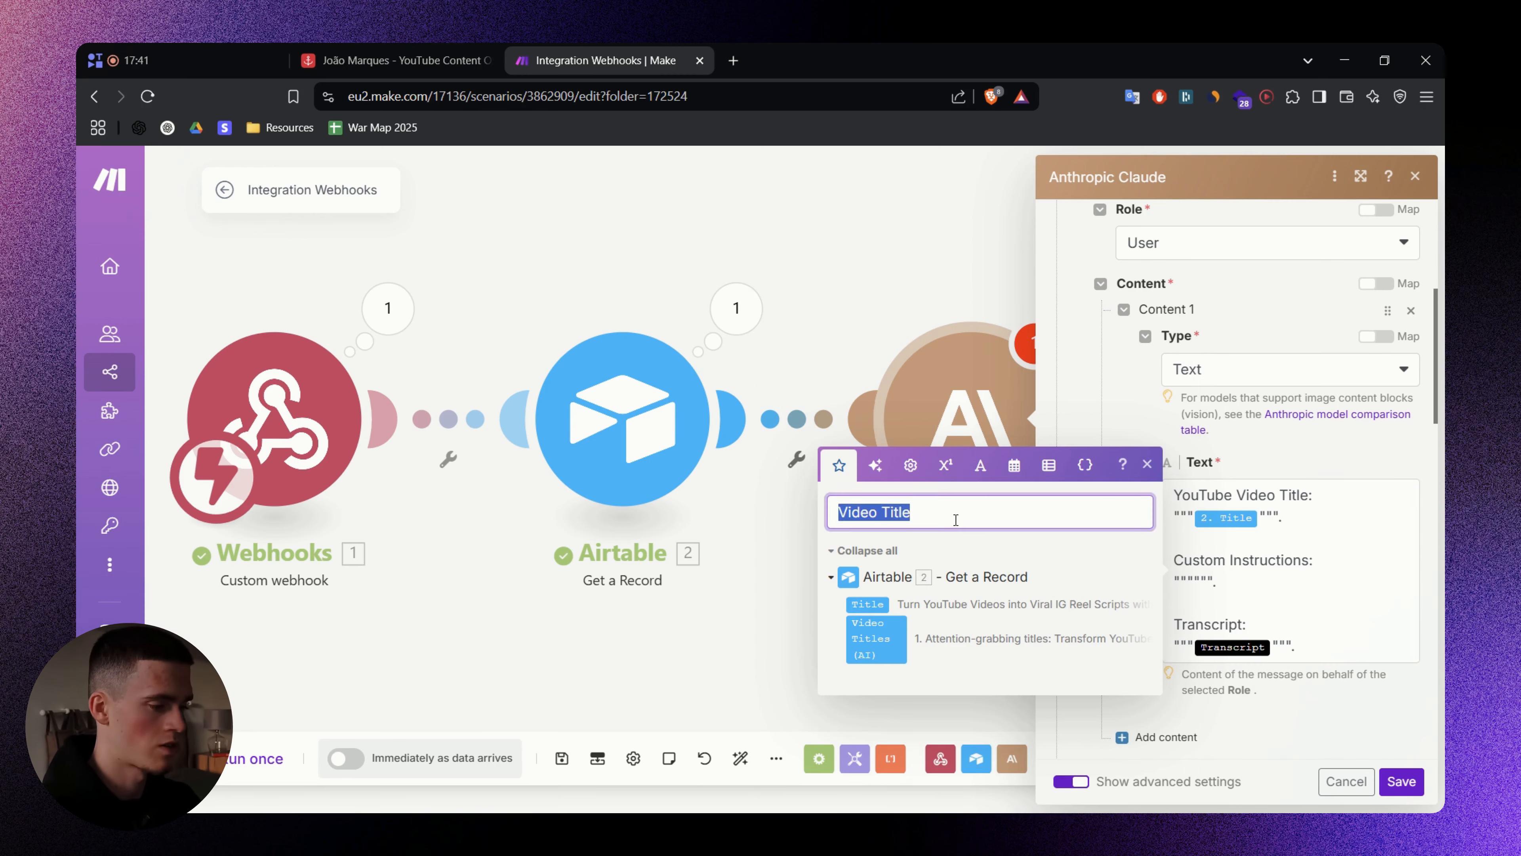
type("Custom")
type("X")
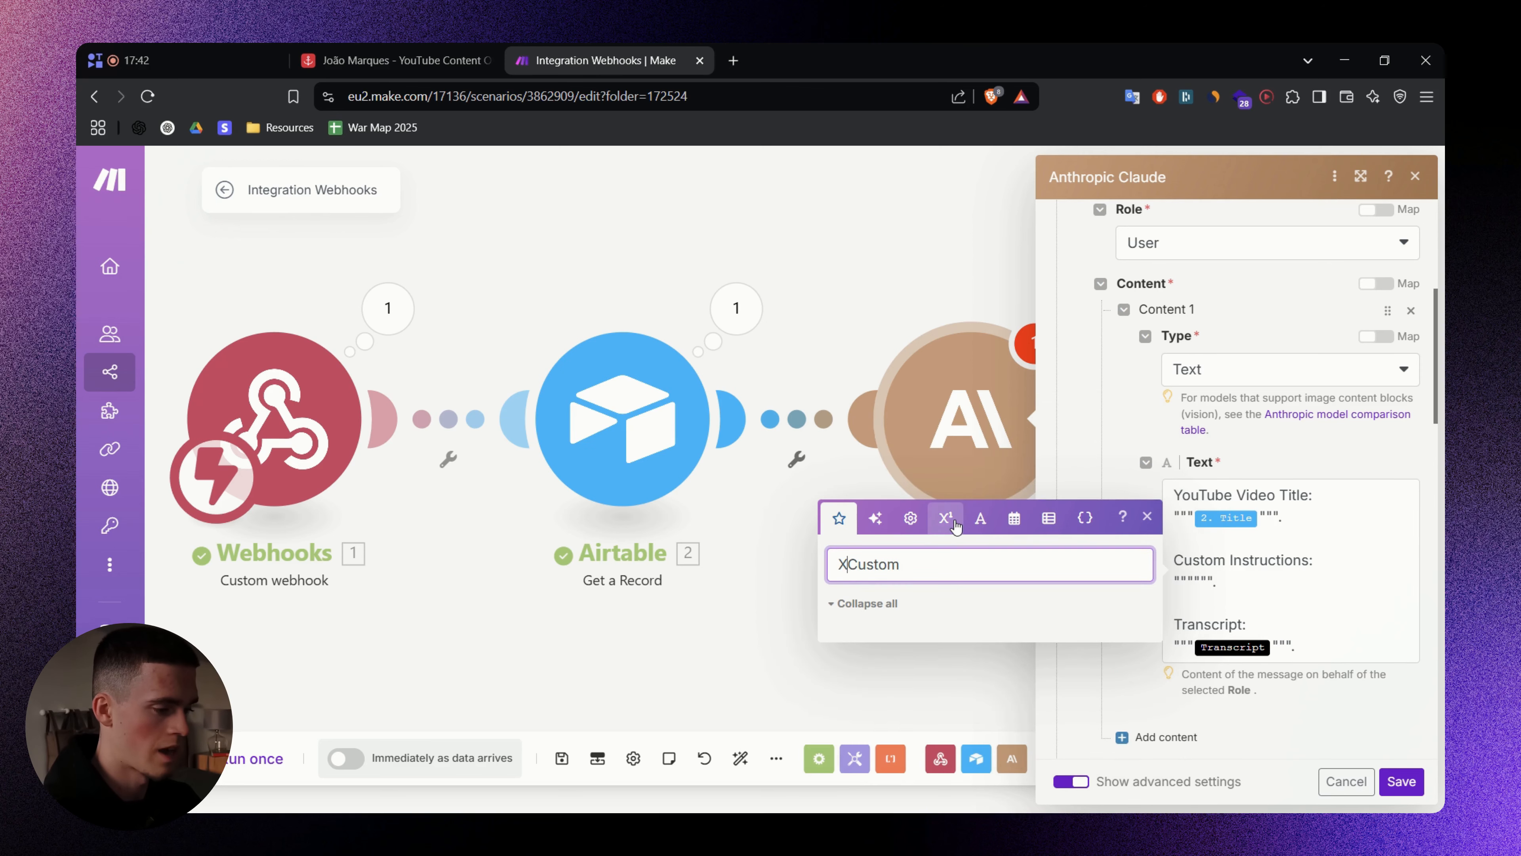
left_click(1200, 584)
left_click(943, 629)
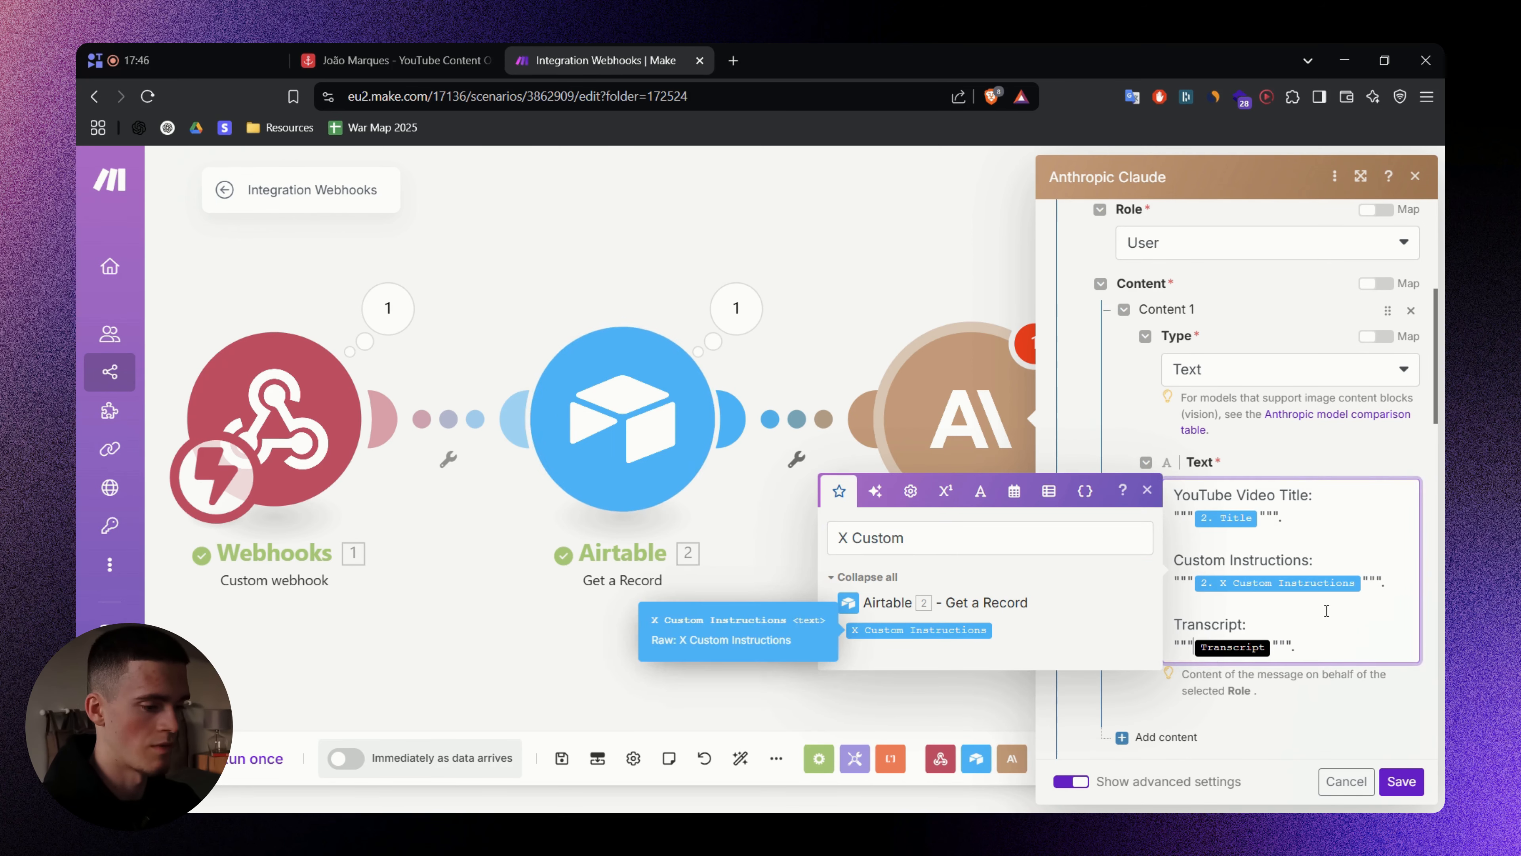
- Replace the Transcript placeholder with the Airtable Video Transcript field
key("BackSpace")
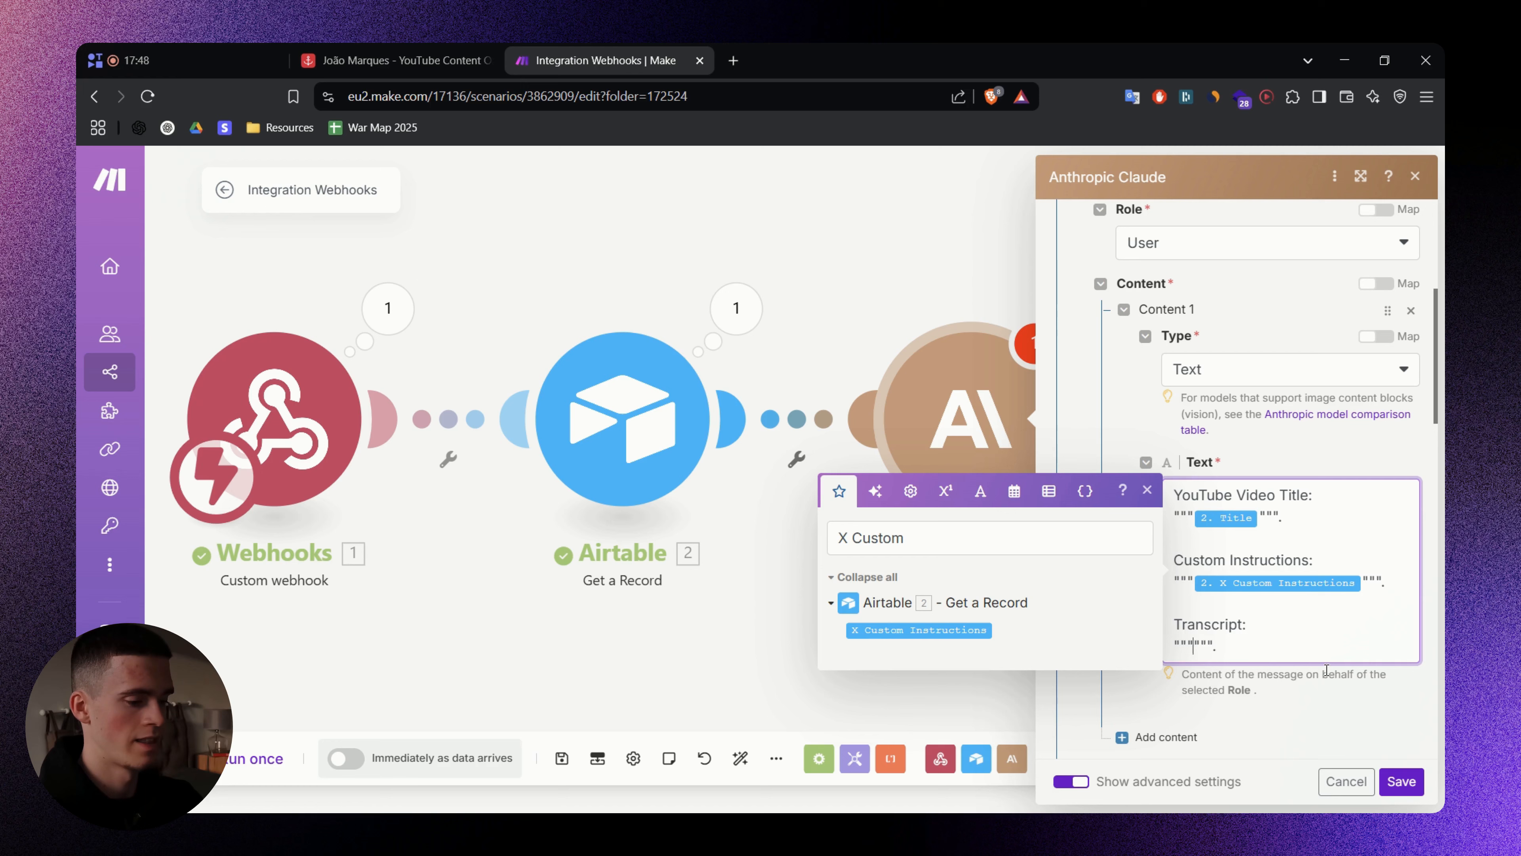
triple_click(978, 537)
type("Tra")
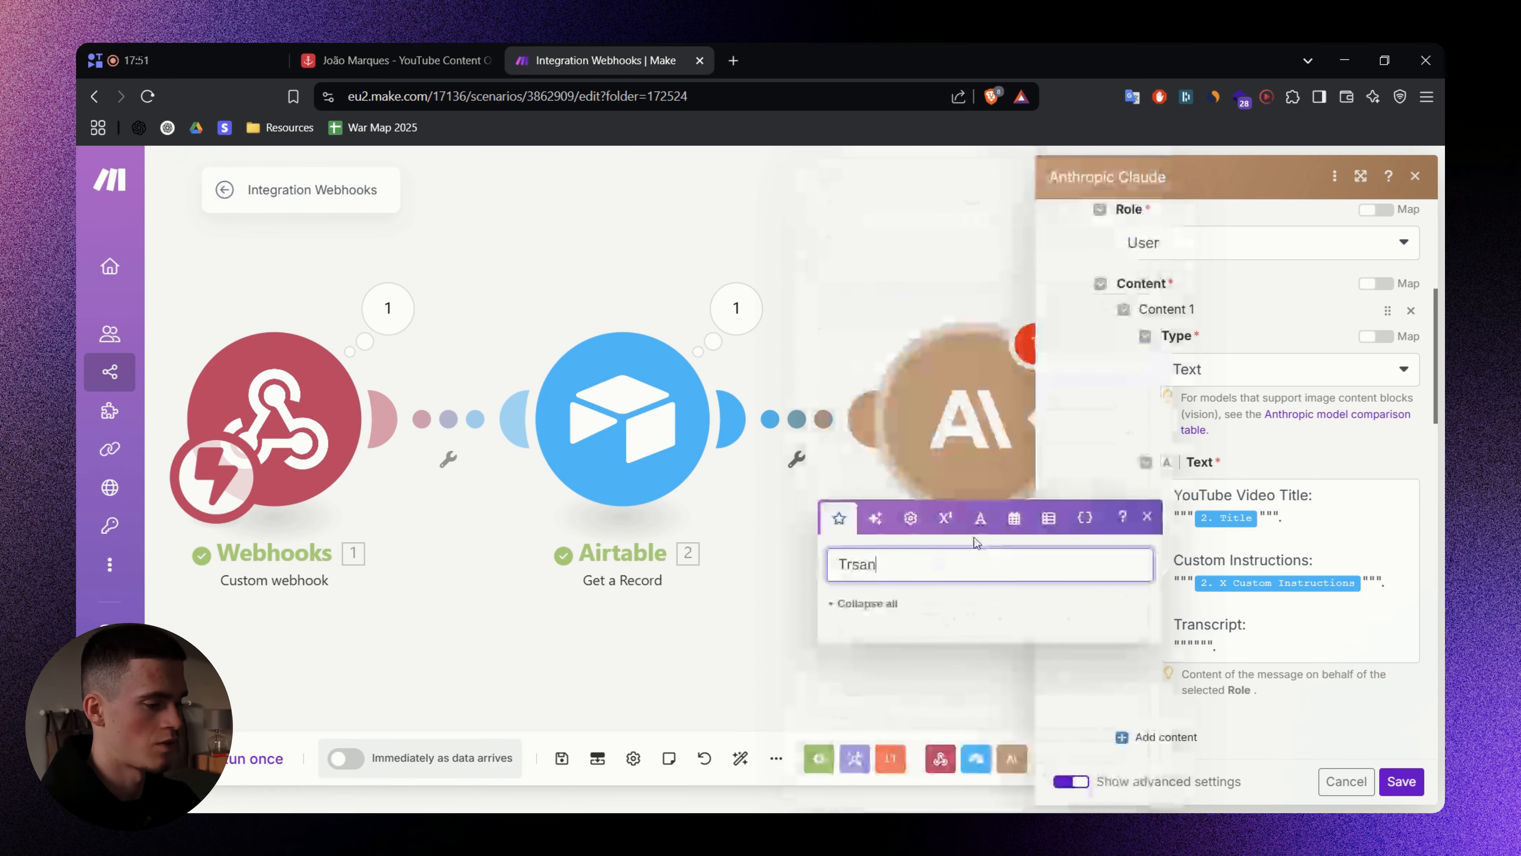
type("nscript")
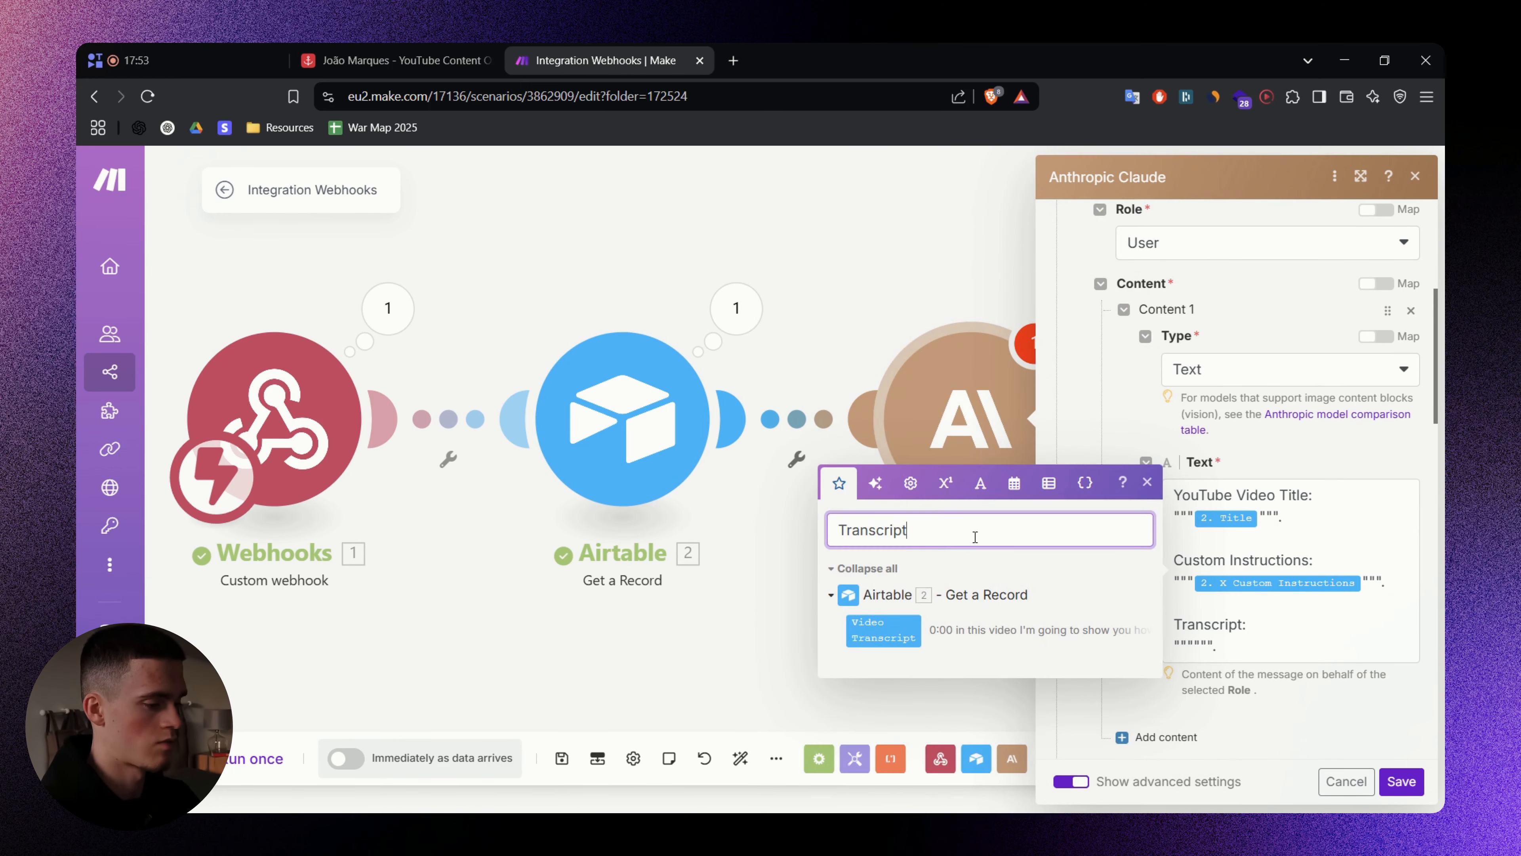
left_click(1202, 647)
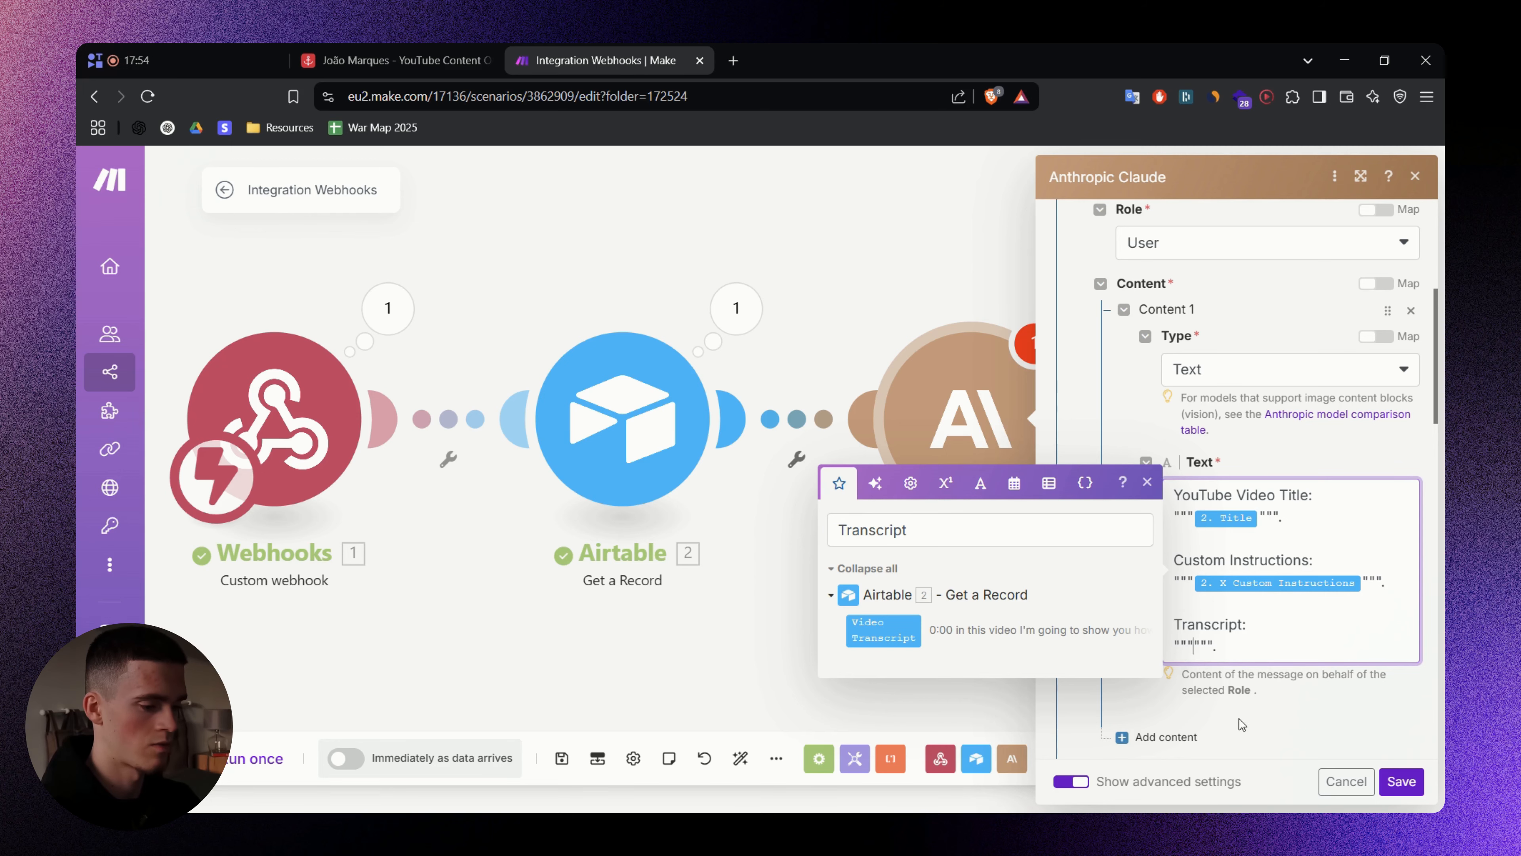
left_click(892, 627)
left_click(1074, 496)
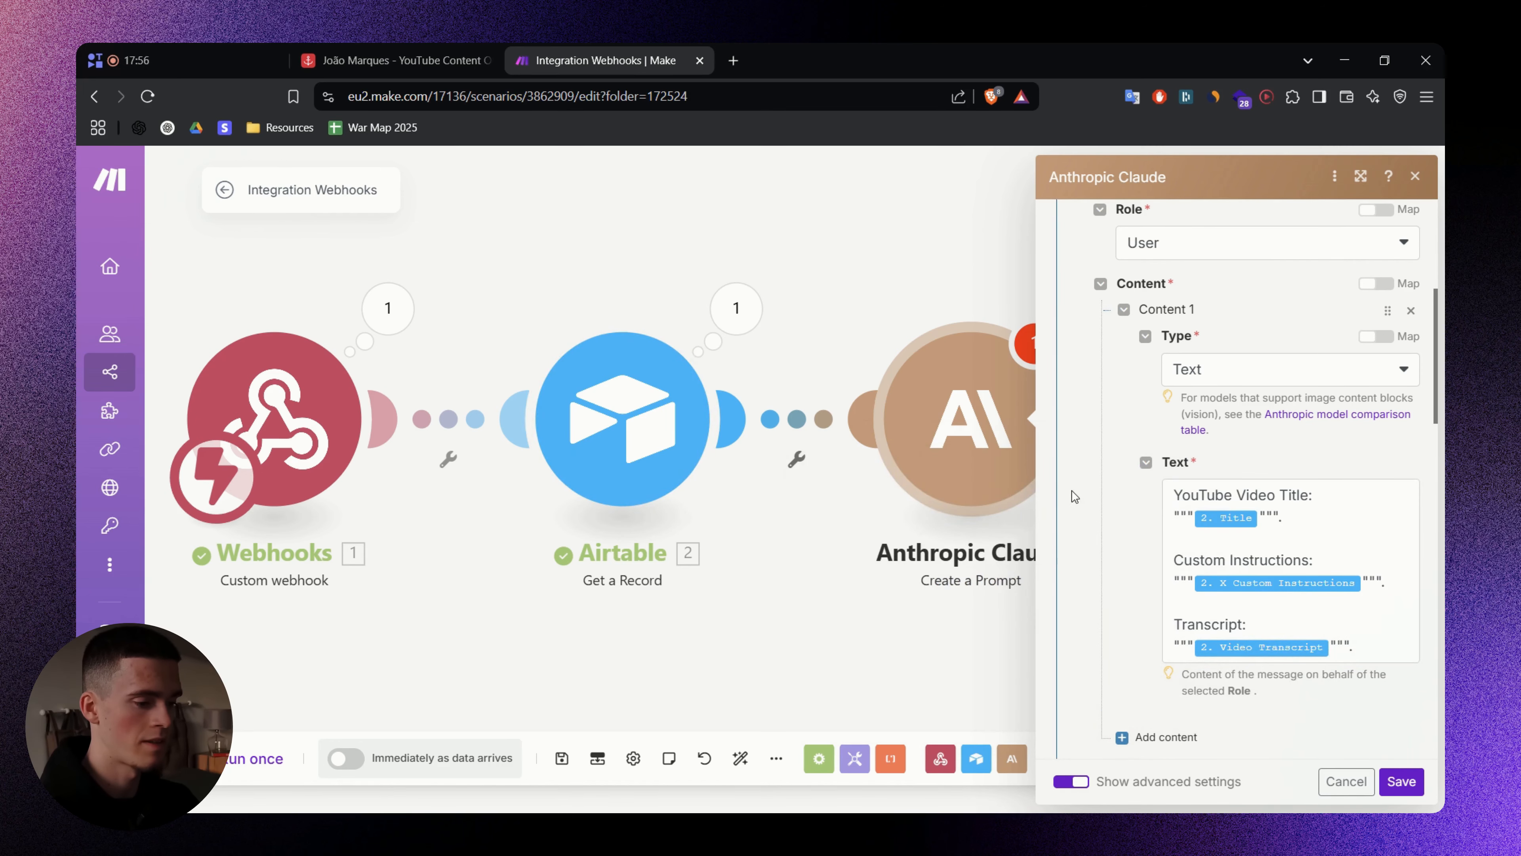
- Set the Claude module's temperature to 0.8
scroll(1074, 497, "down", 10)
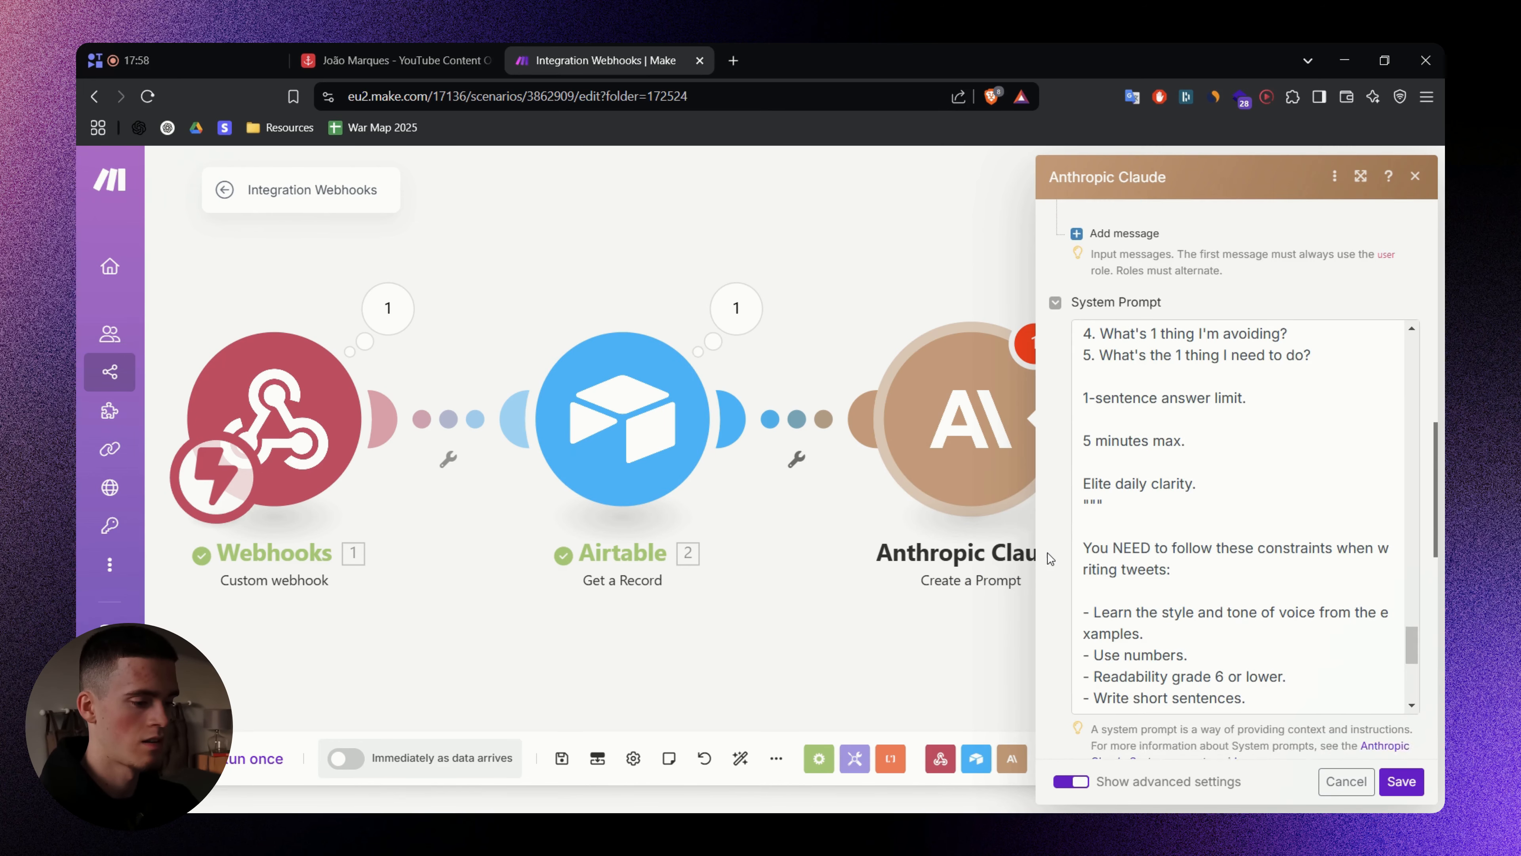
scroll(1054, 554, "down", 10)
scroll(1057, 552, "up", 8)
scroll(1060, 548, "up", 6)
scroll(1066, 544, "down", 10)
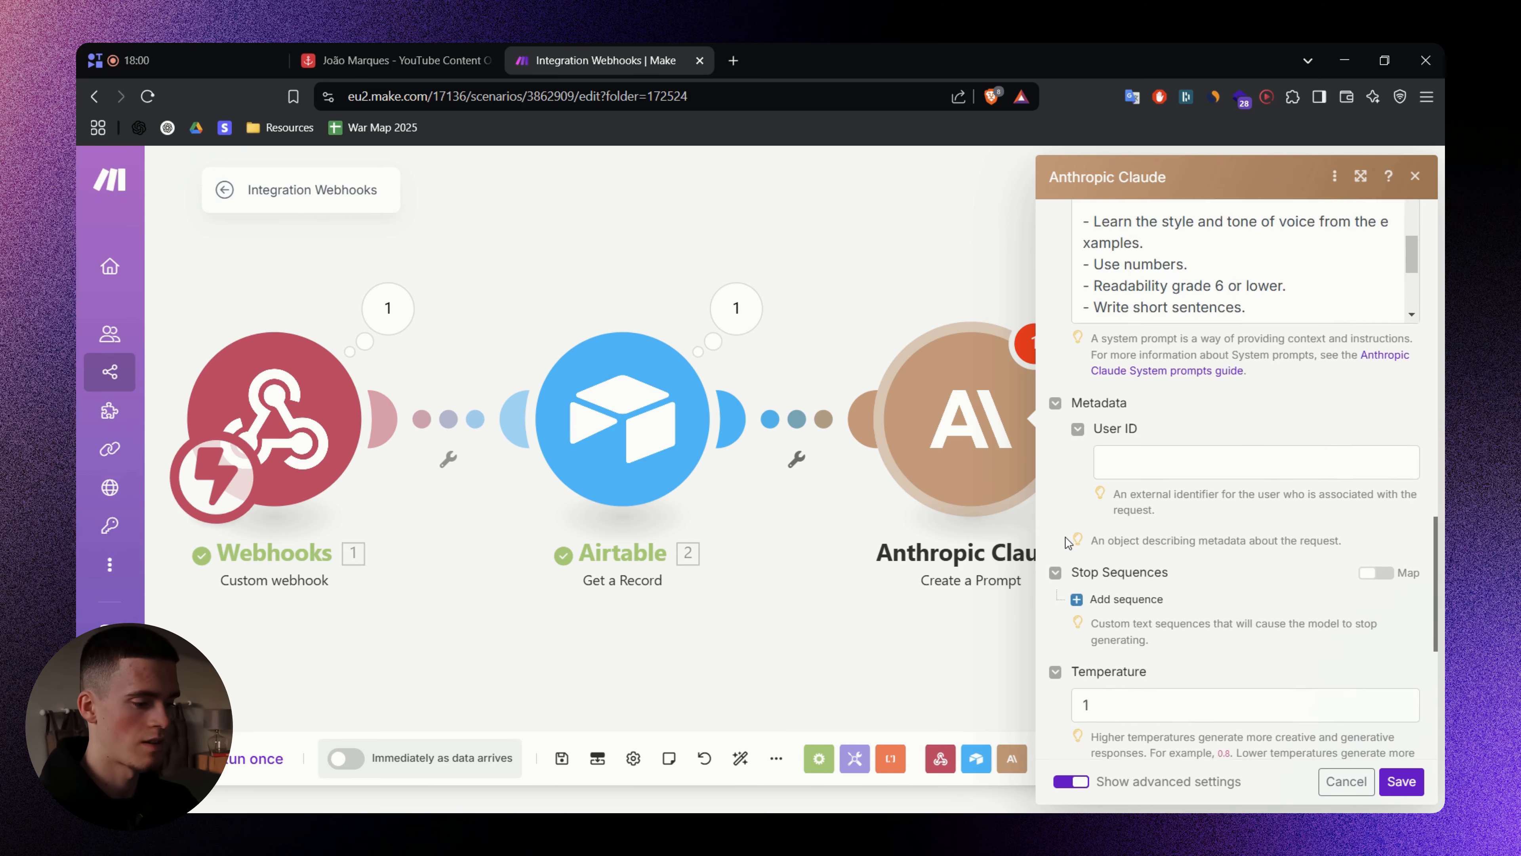
scroll(1070, 539, "down", 3)
left_click(1138, 526)
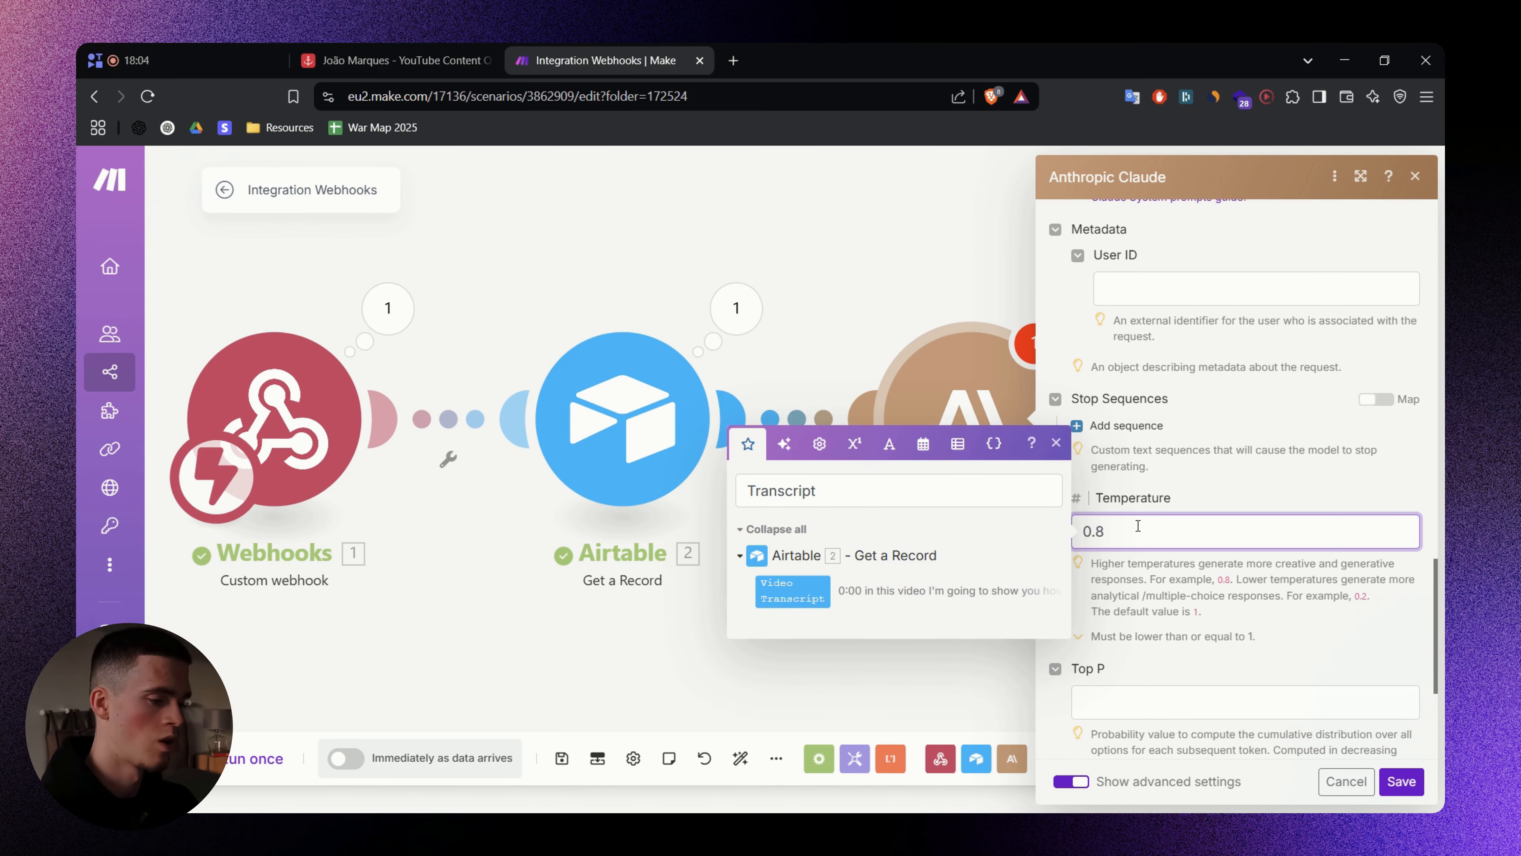
scroll(1049, 452, "up", 15)
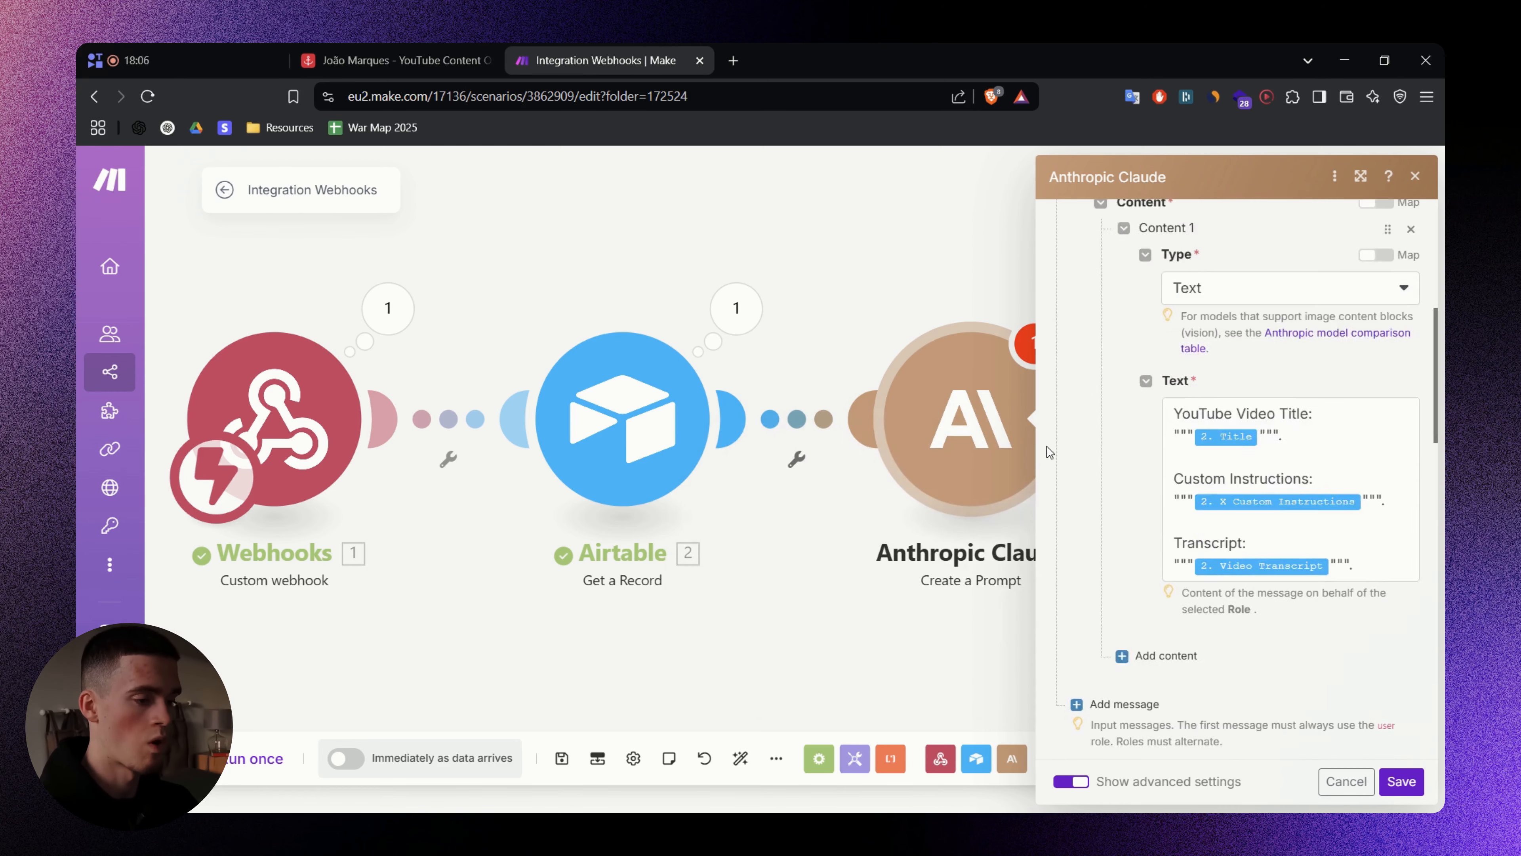
scroll(1054, 451, "up", 5)
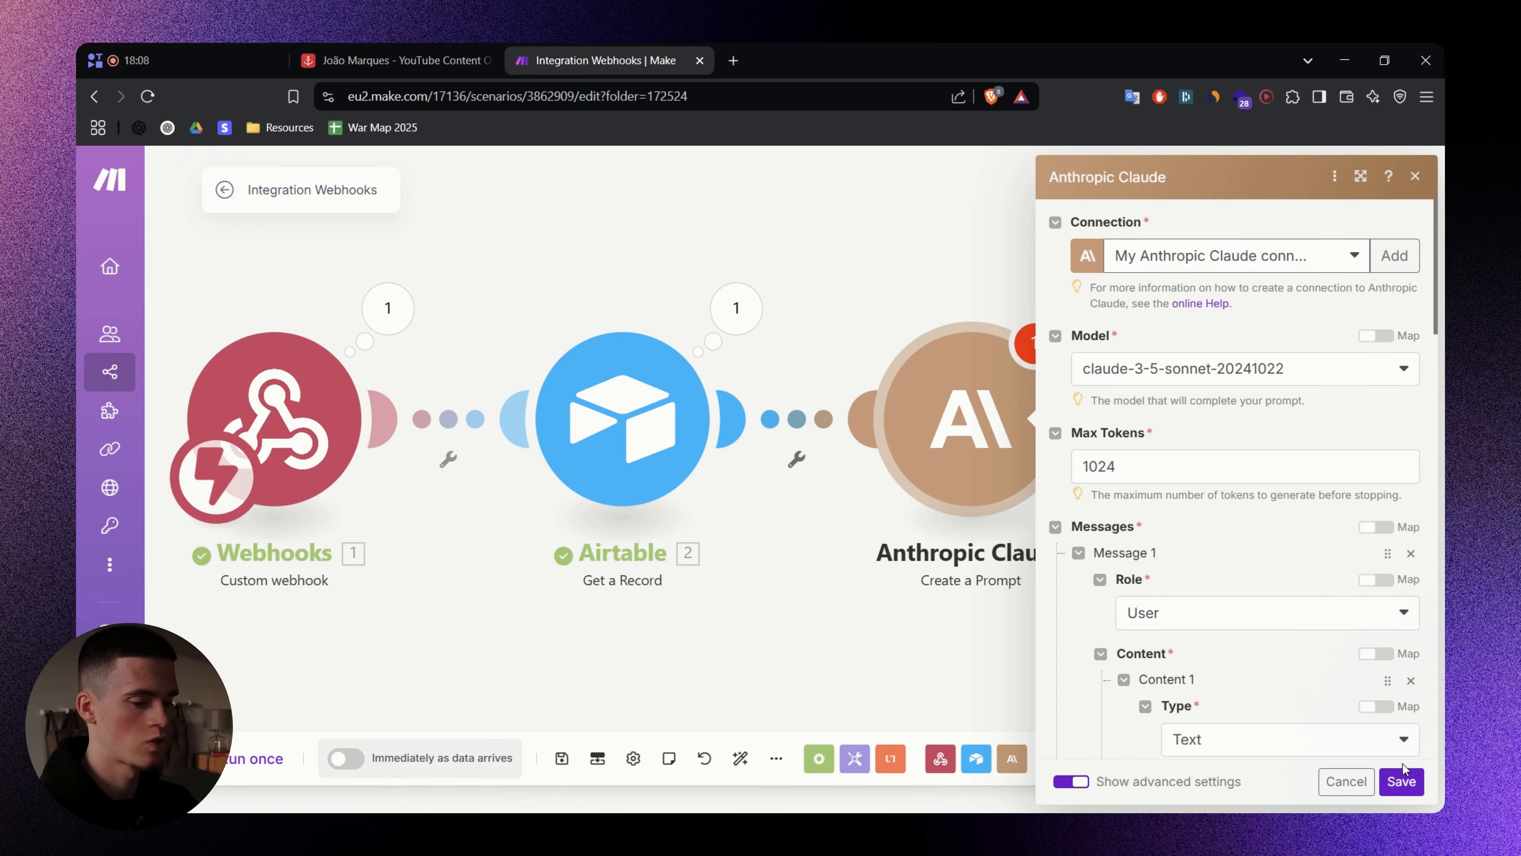
- Save the Claude module and the scenario, then auto-align the three modules
left_click(1403, 781)
key("ctrl+s")
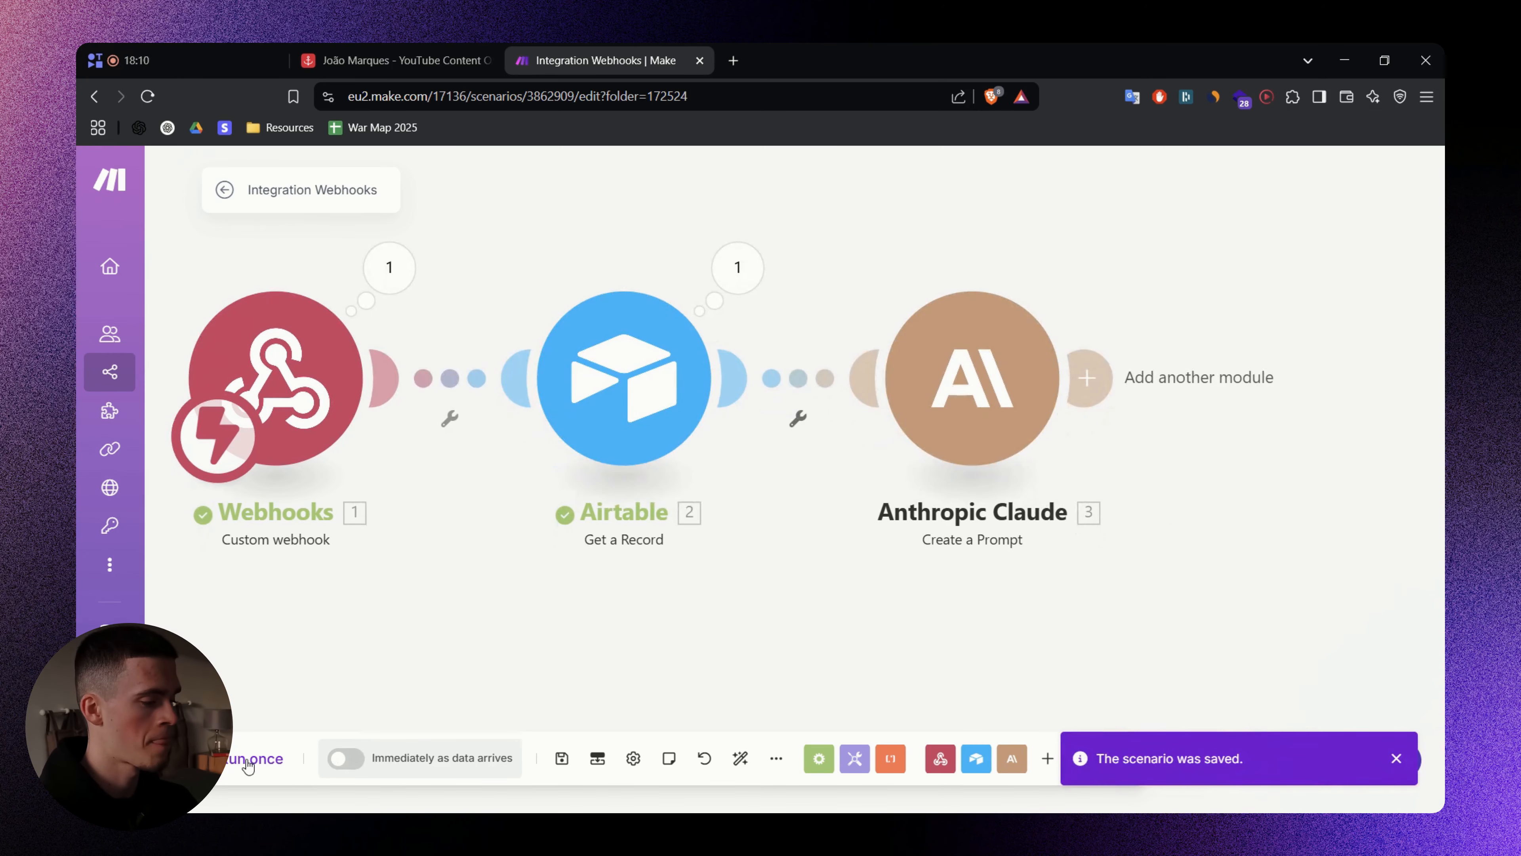
left_click(741, 758)
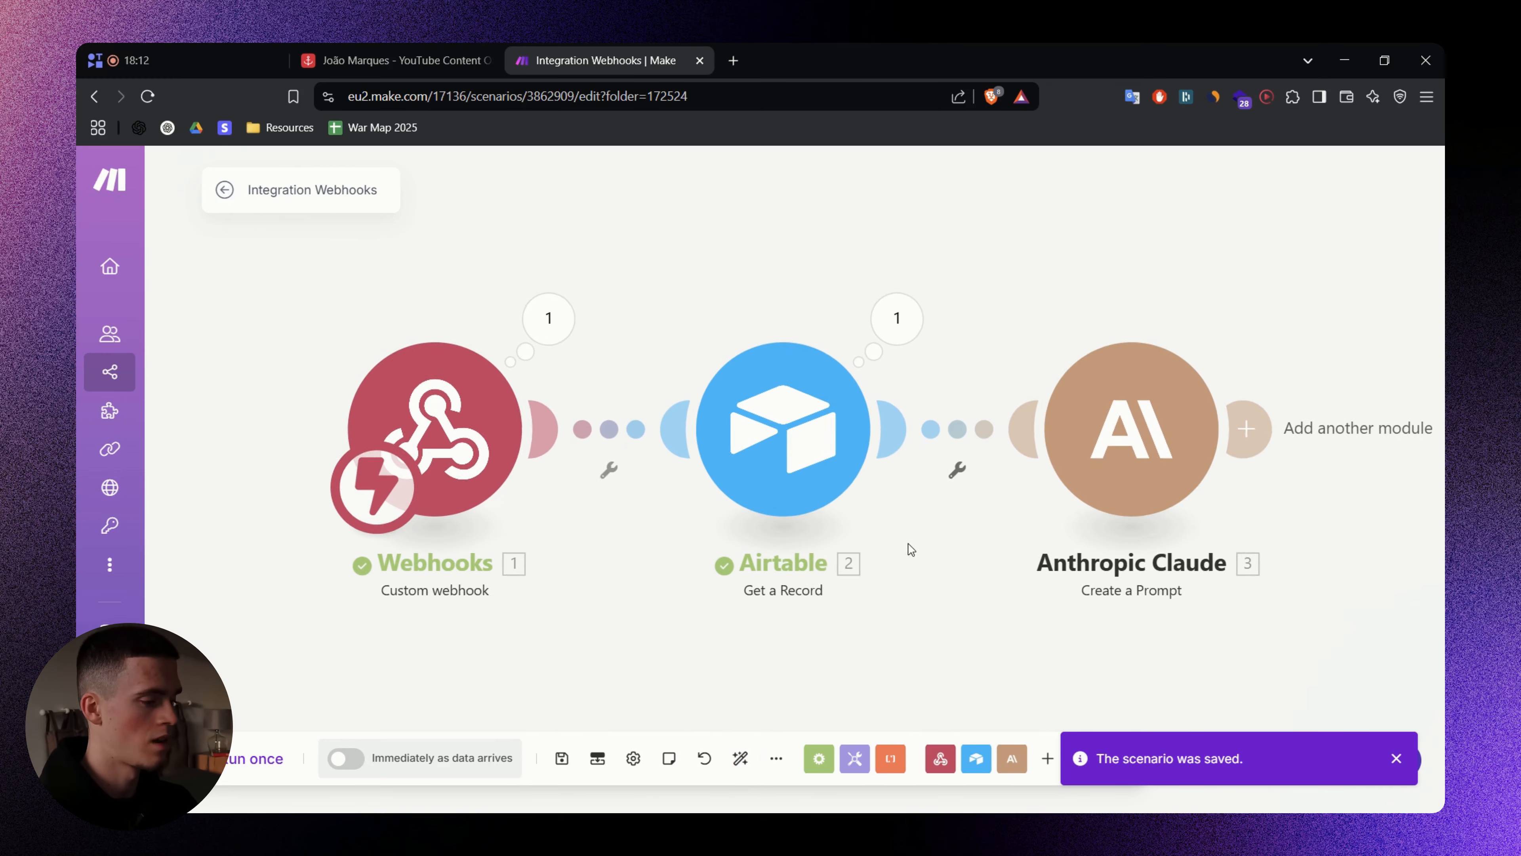
- Start a one-time run of the scenario so it waits for webhook data
left_click(258, 765)
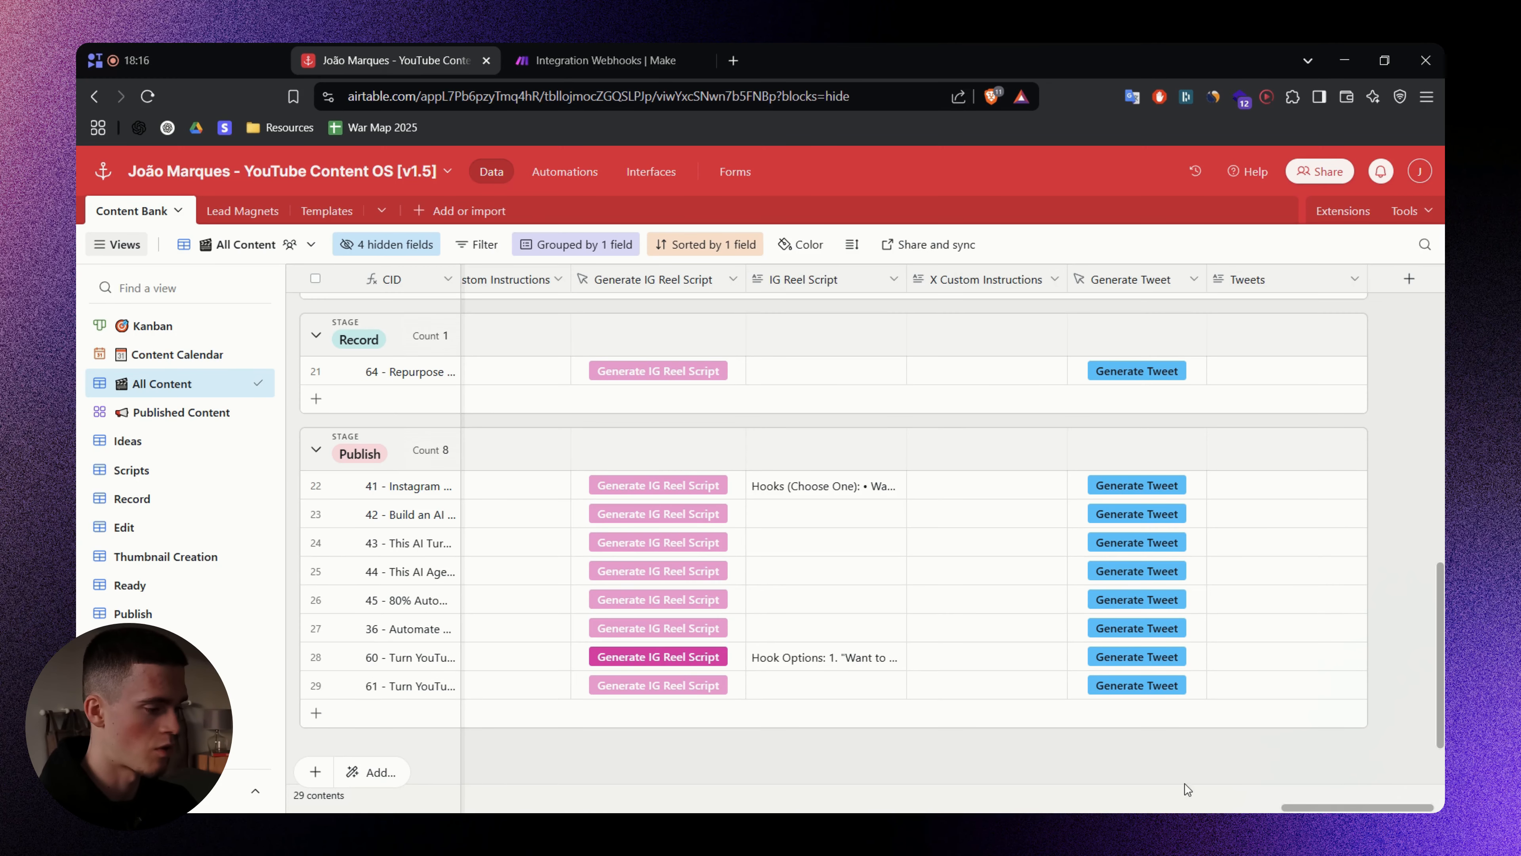
left_click_drag(1315, 810, 1307, 809)
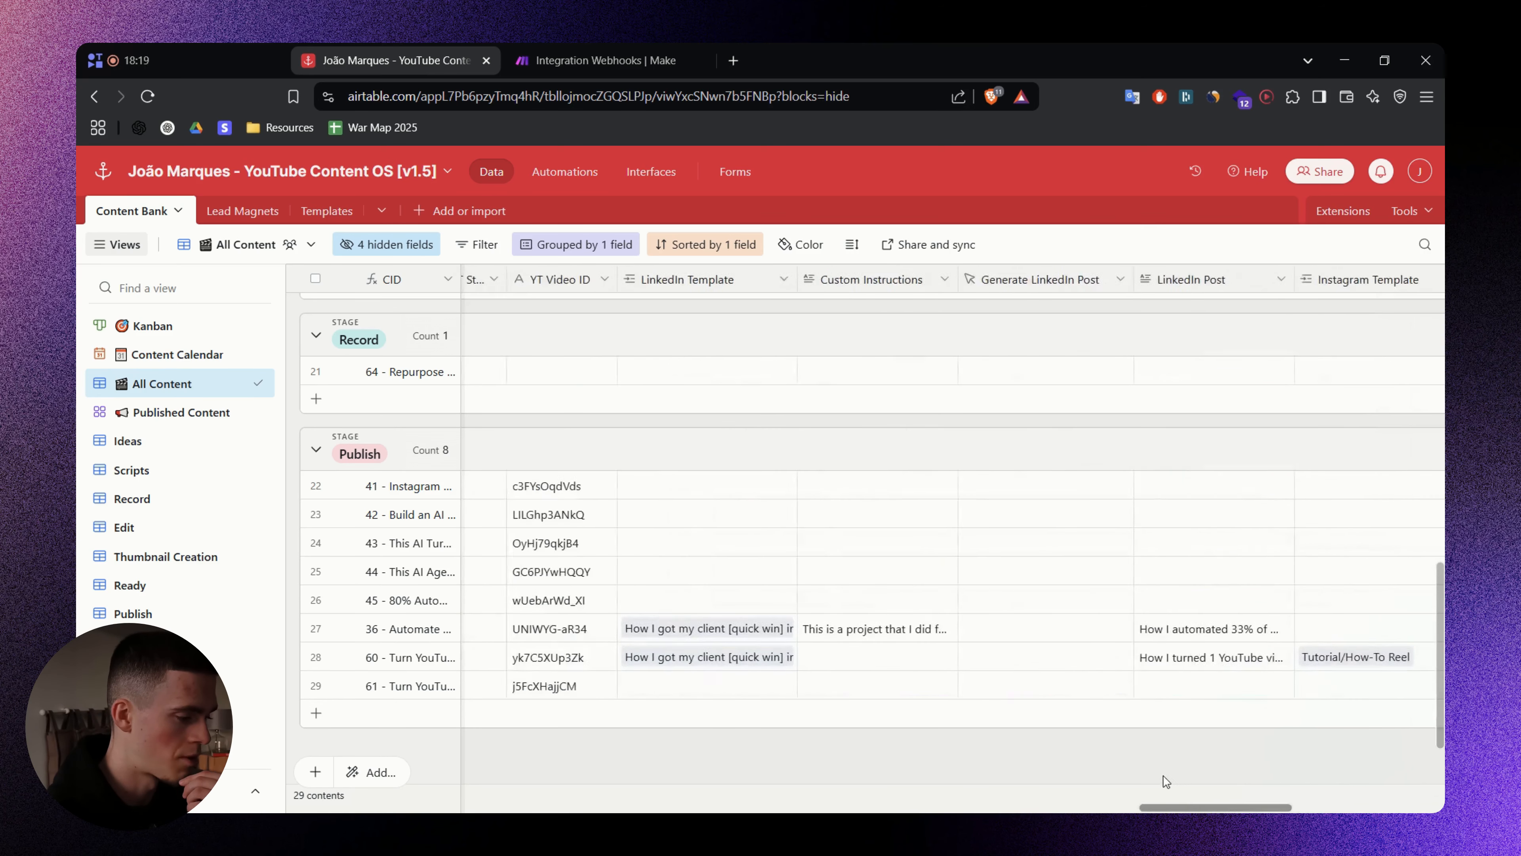
scroll(1298, 775, "right", 10)
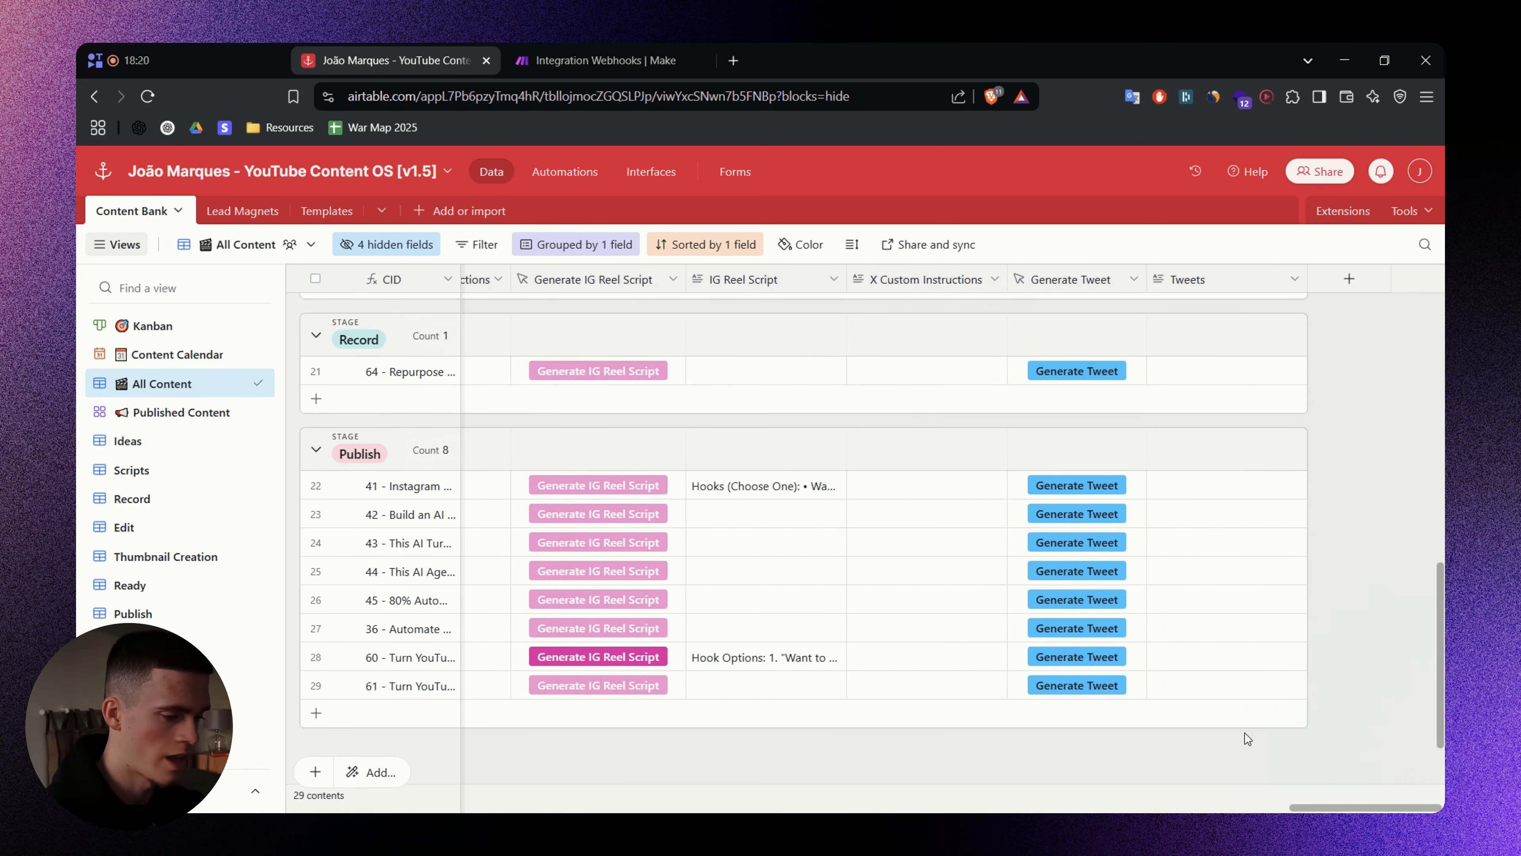
- Trigger Generate Tweet in Airtable, close the webhook response tab, and recentre the Make canvas
left_click(1078, 689)
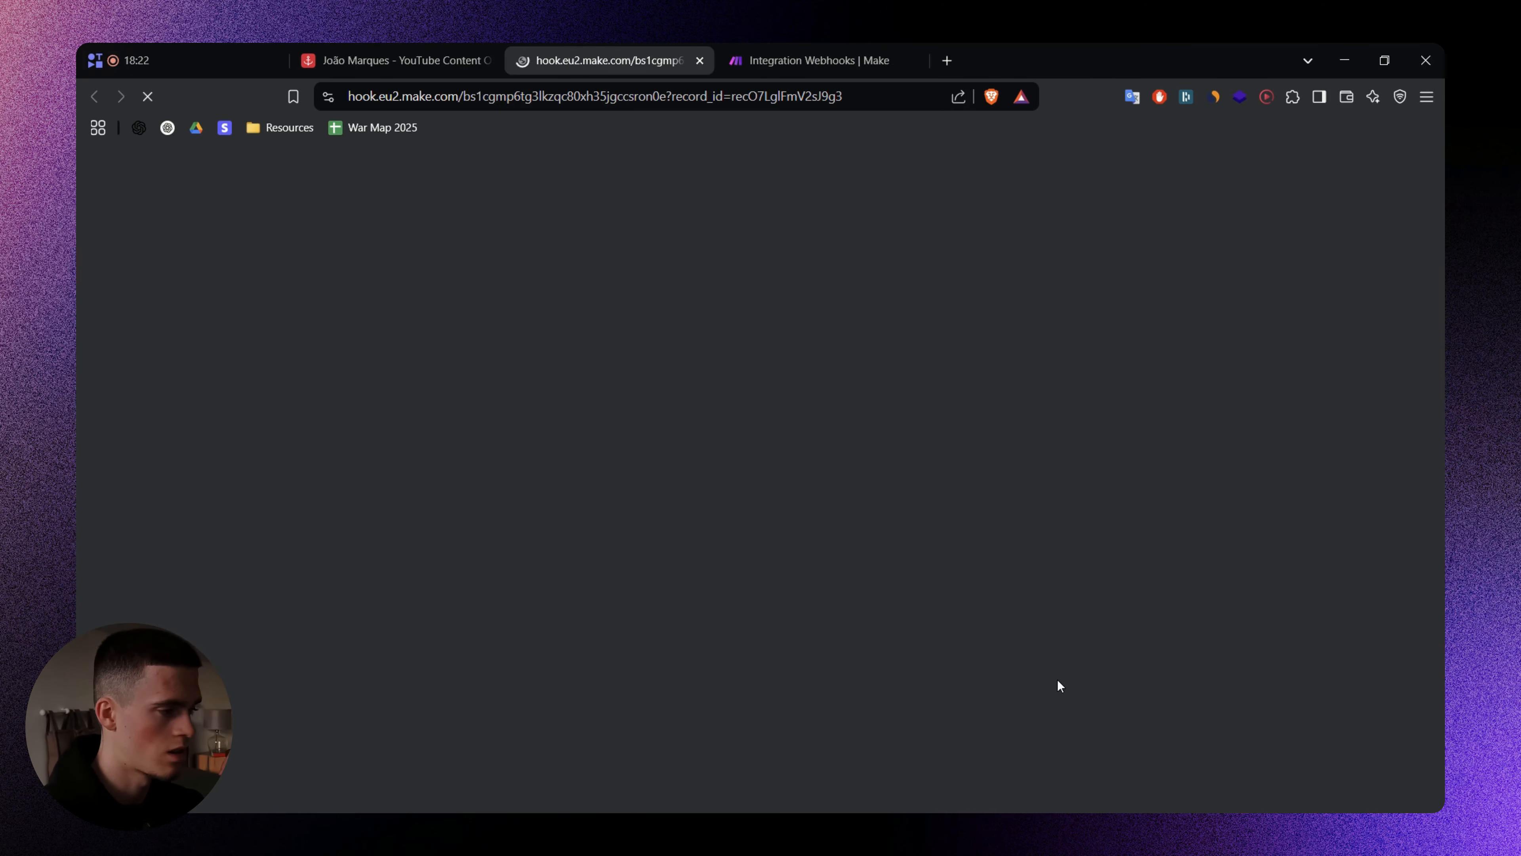
key("ctrl+w")
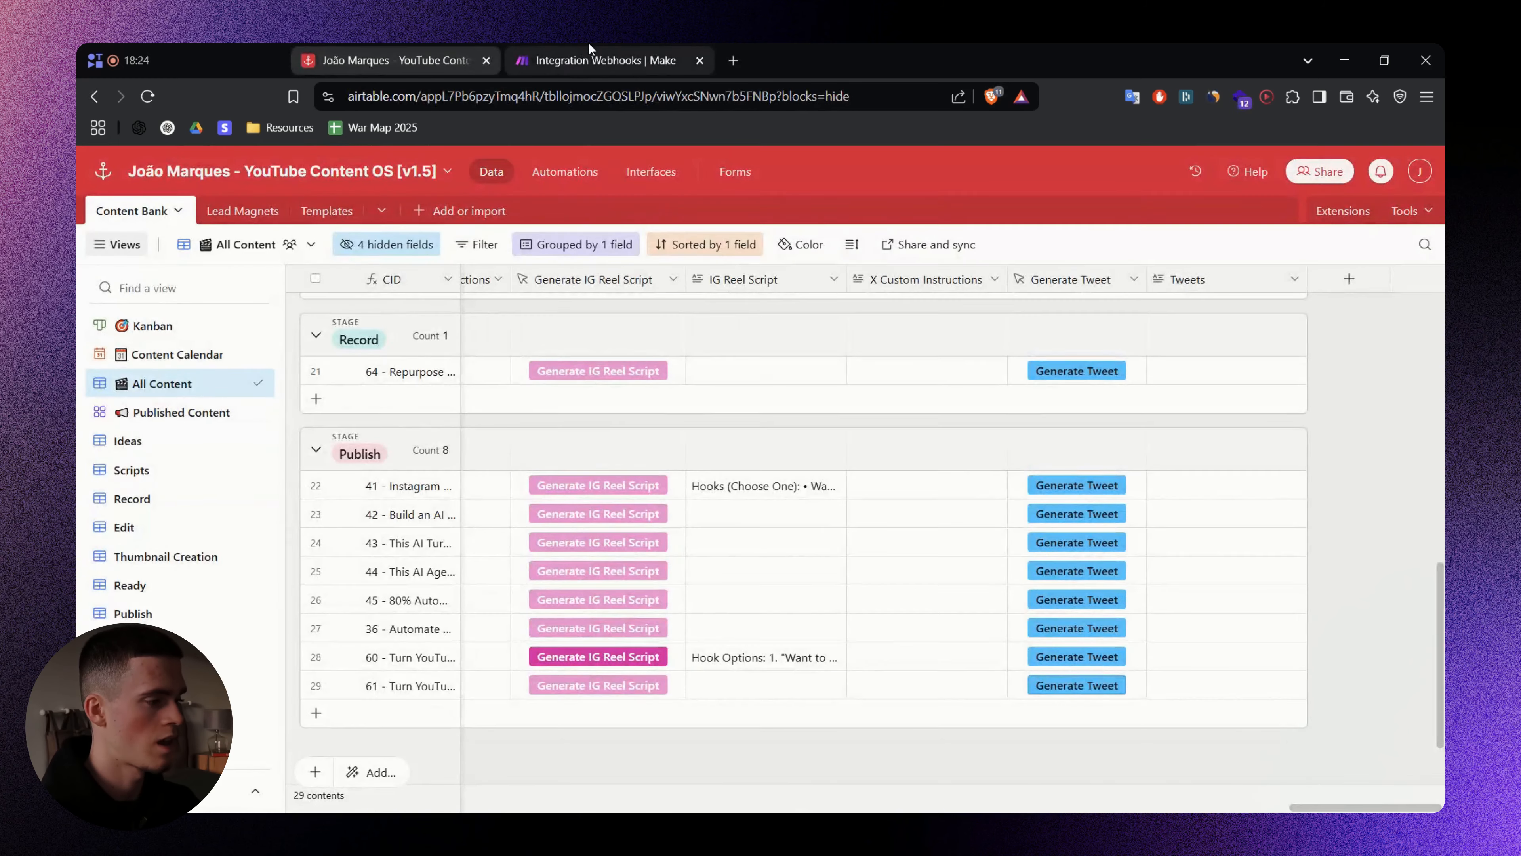
left_click(590, 58)
left_click_drag(877, 284, 825, 279)
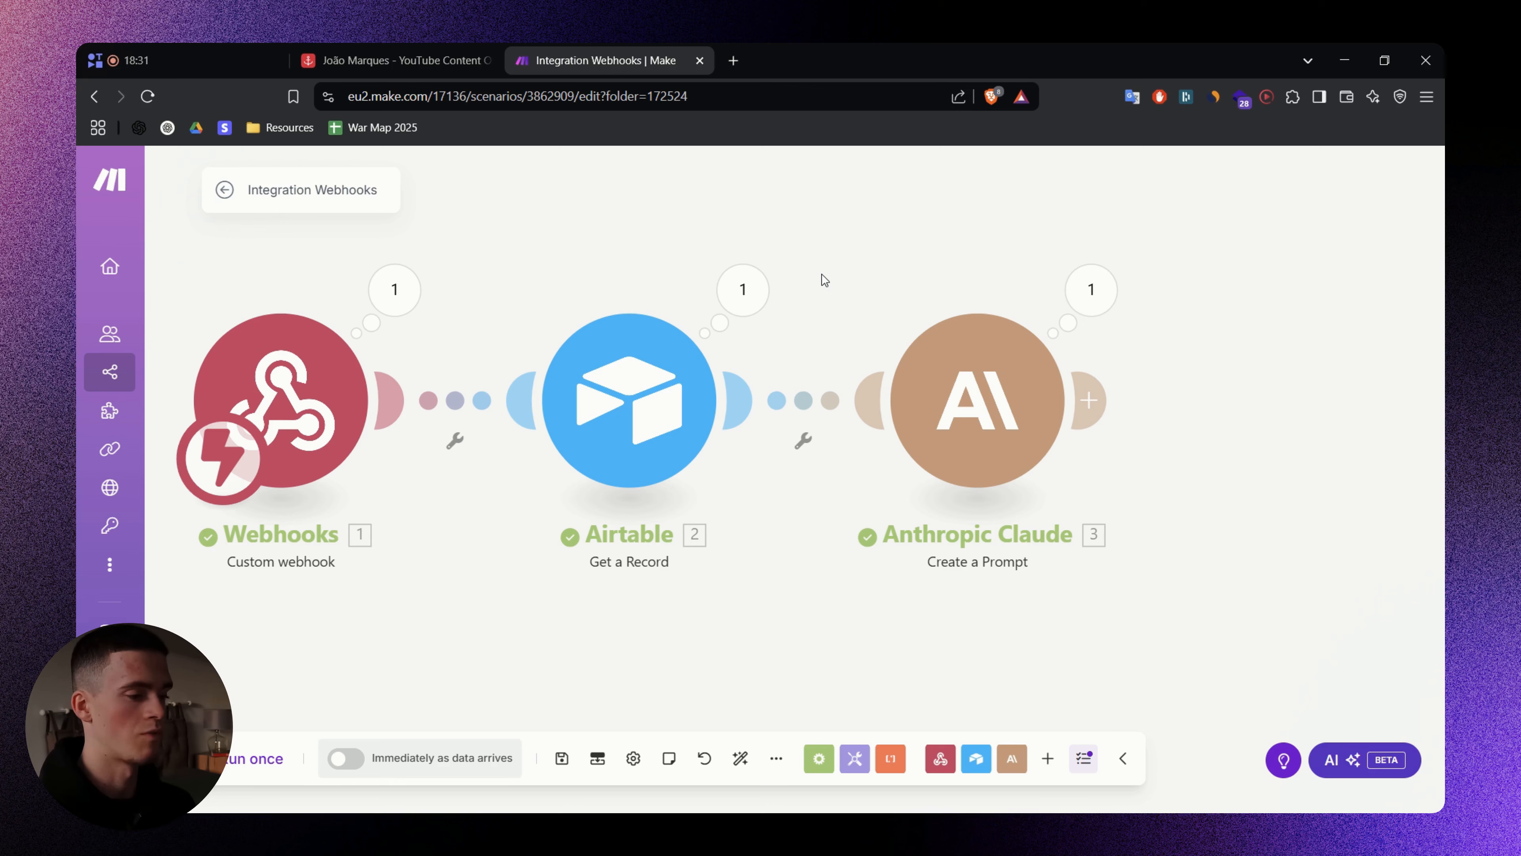
- Open the Claude step's output bubble and read the first generated tweet
left_click(1090, 290)
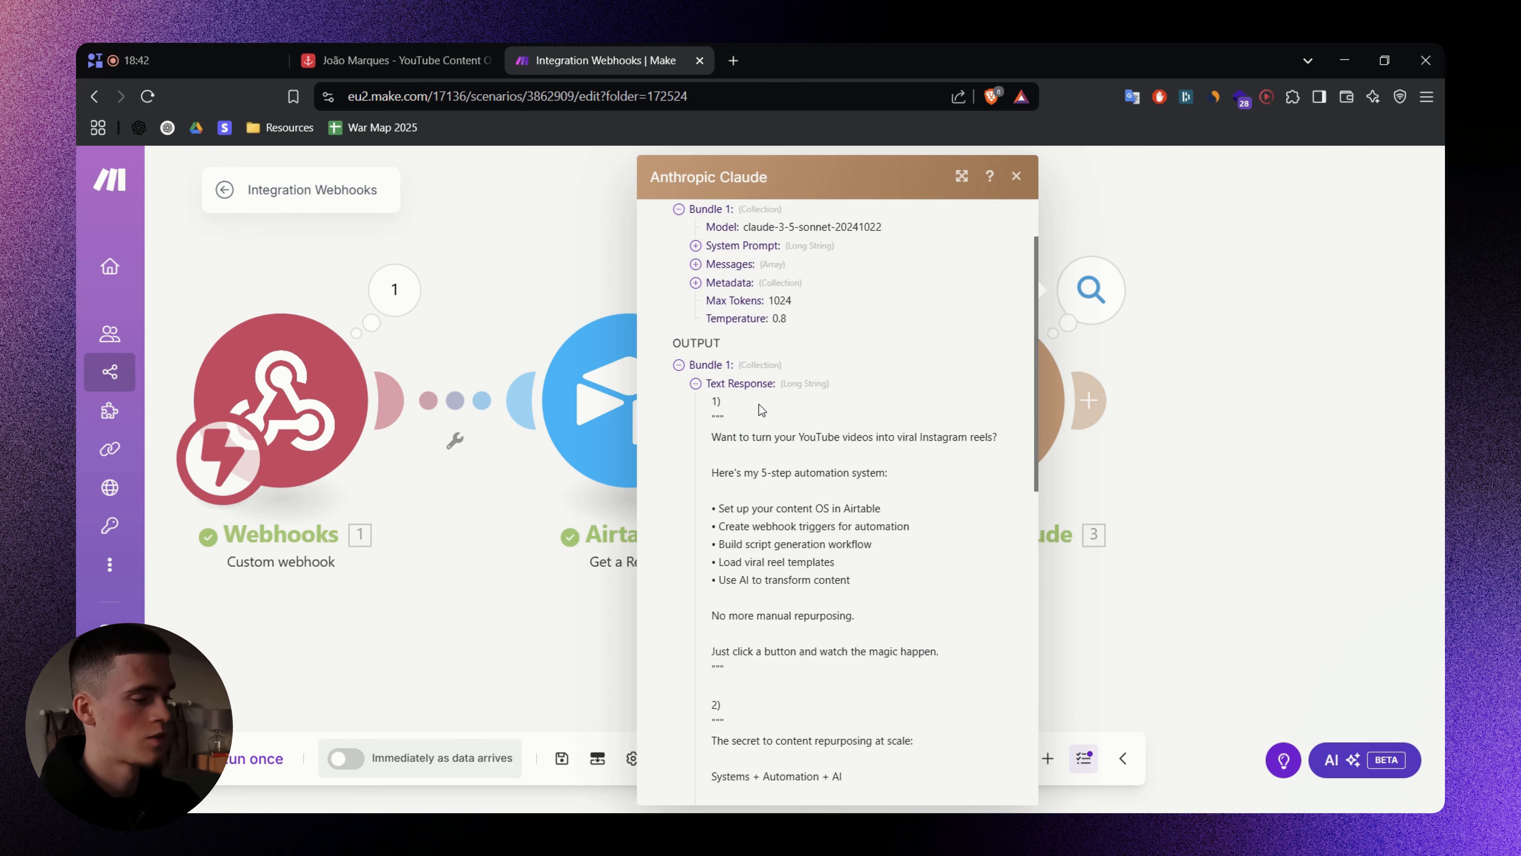
scroll(758, 408, "down", 6)
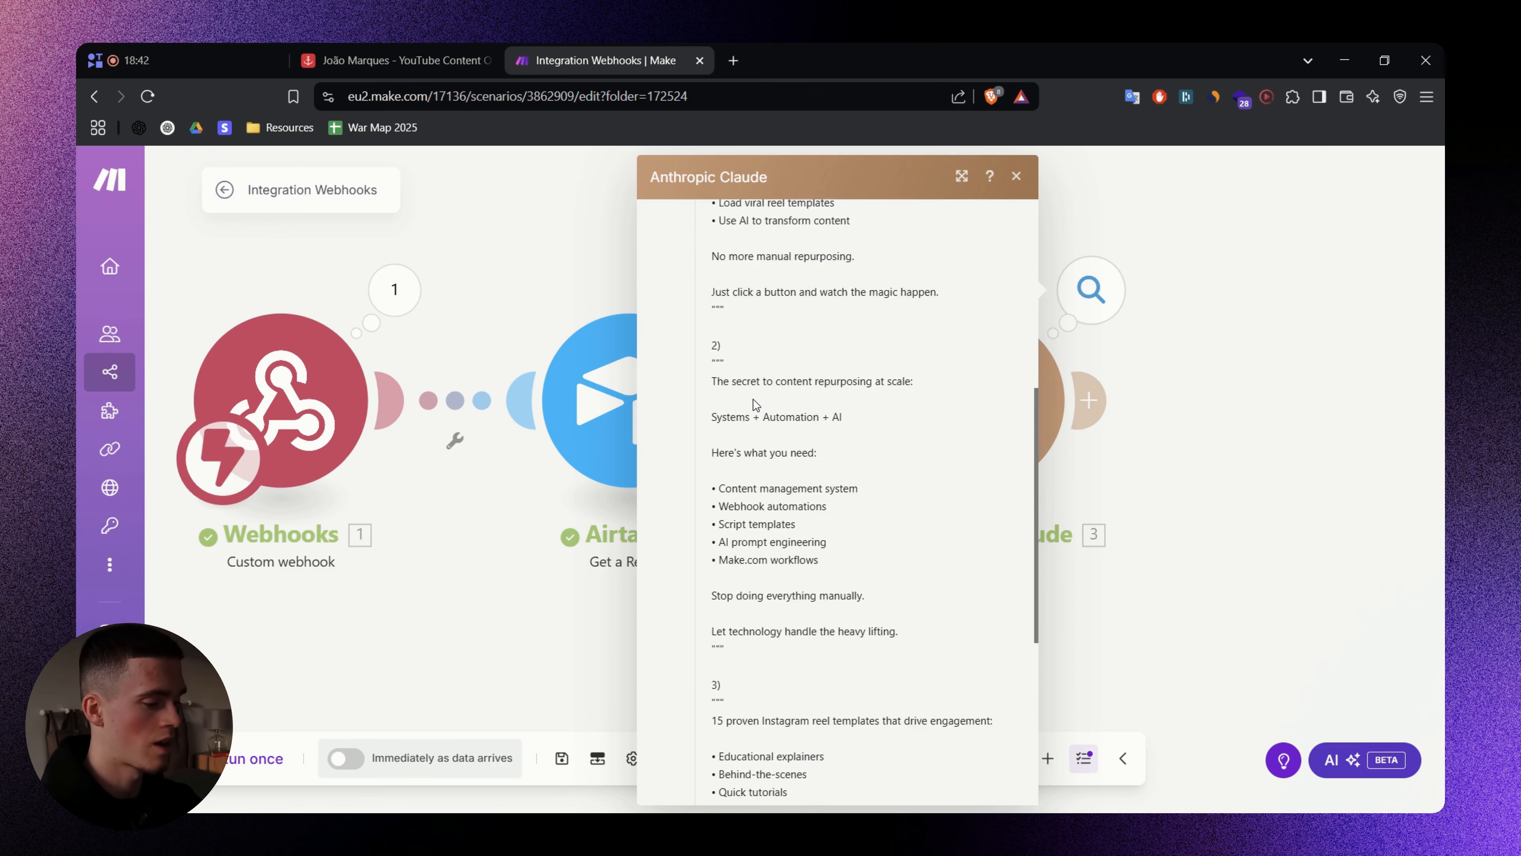
scroll(760, 407, "up", 5)
scroll(760, 406, "up", 2)
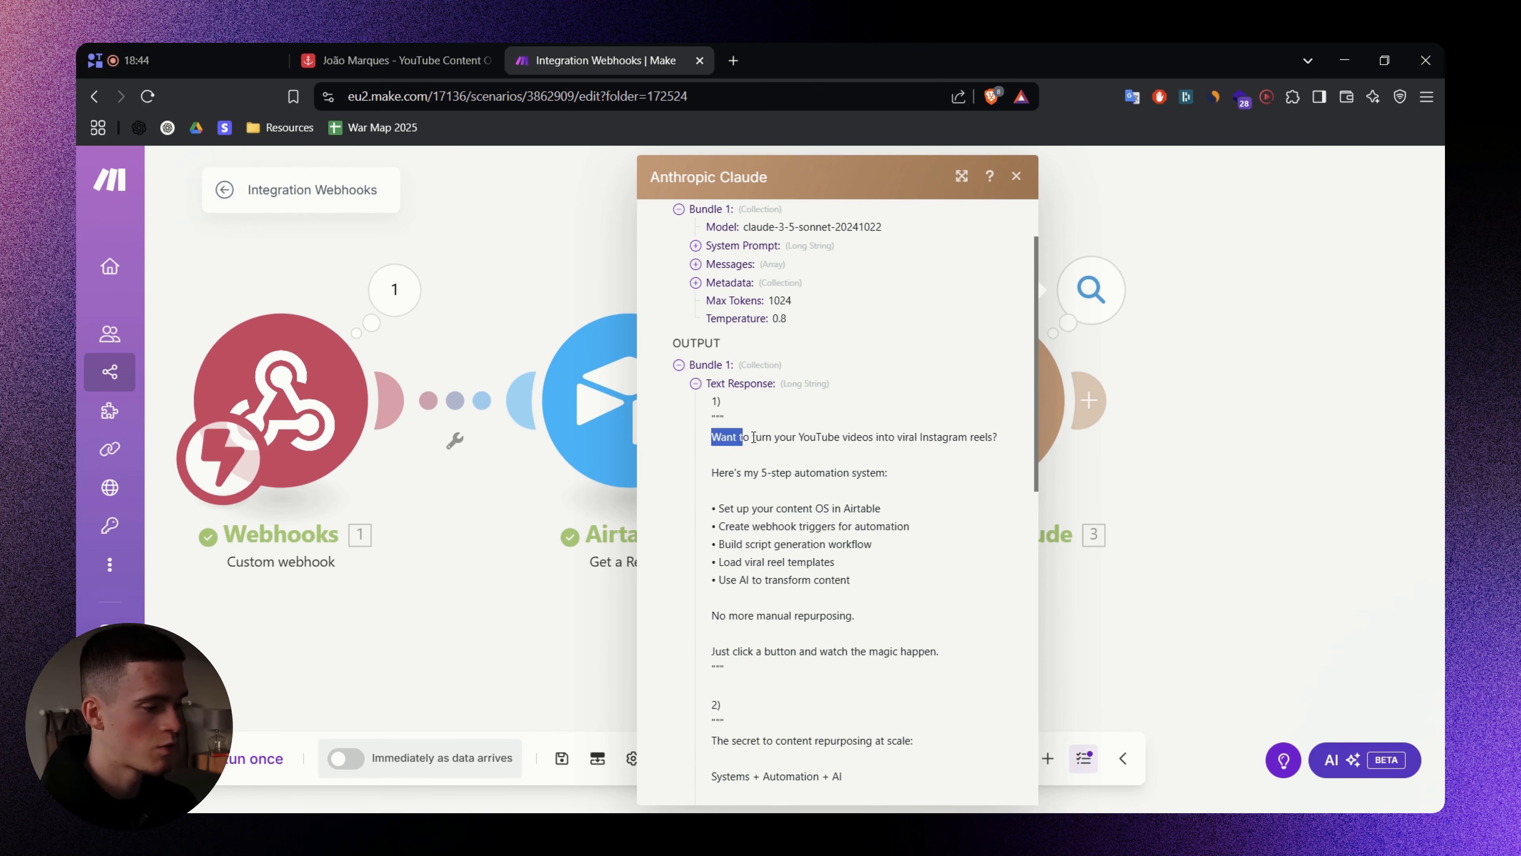
left_click_drag(754, 437, 971, 441)
left_click(865, 455)
scroll(800, 441, "down", 1)
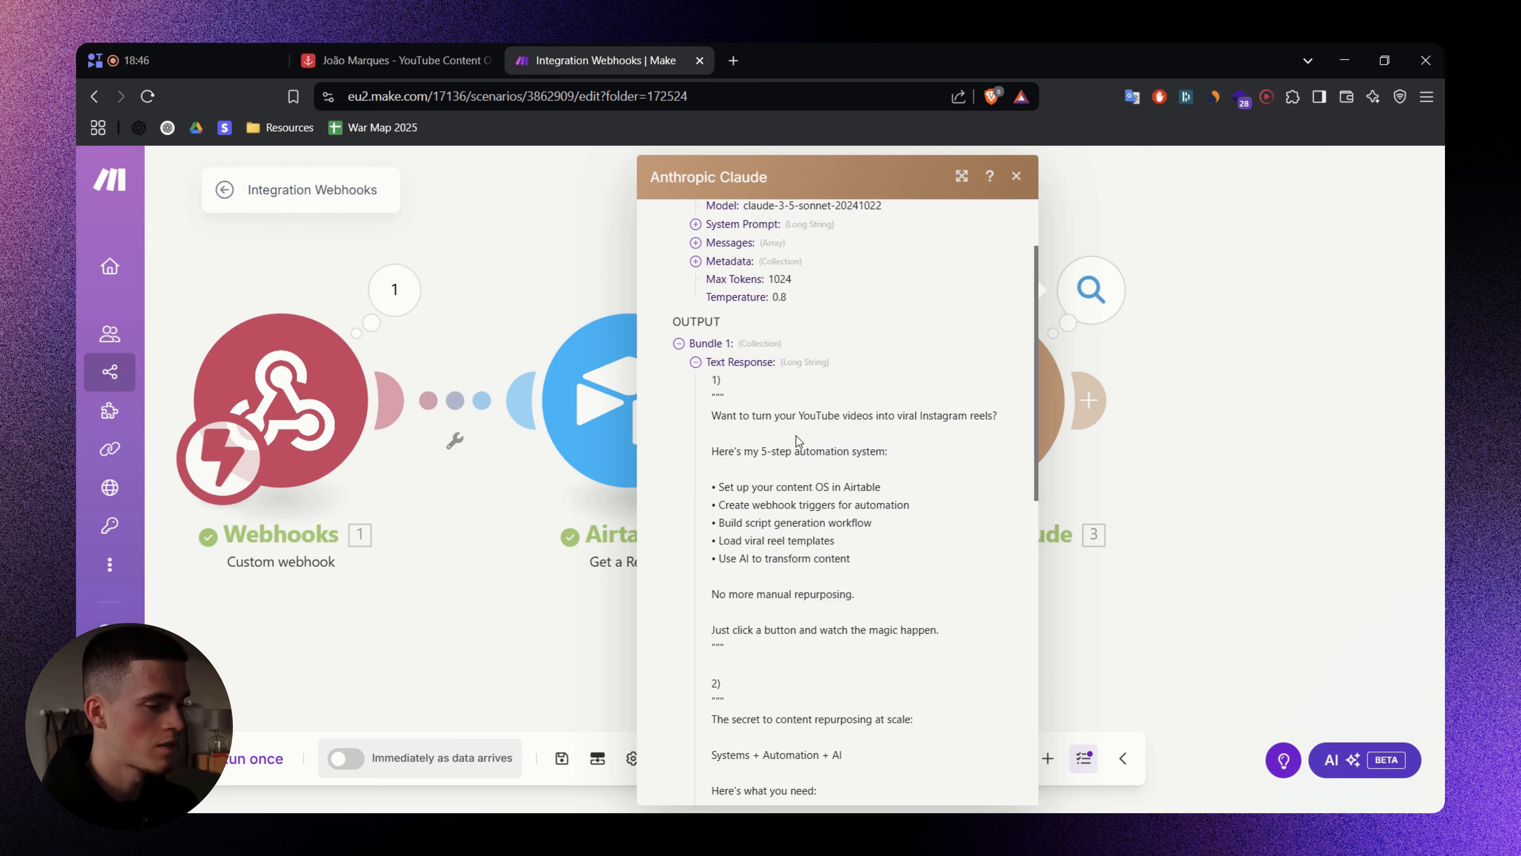
left_click_drag(758, 381, 844, 383)
left_click(926, 384)
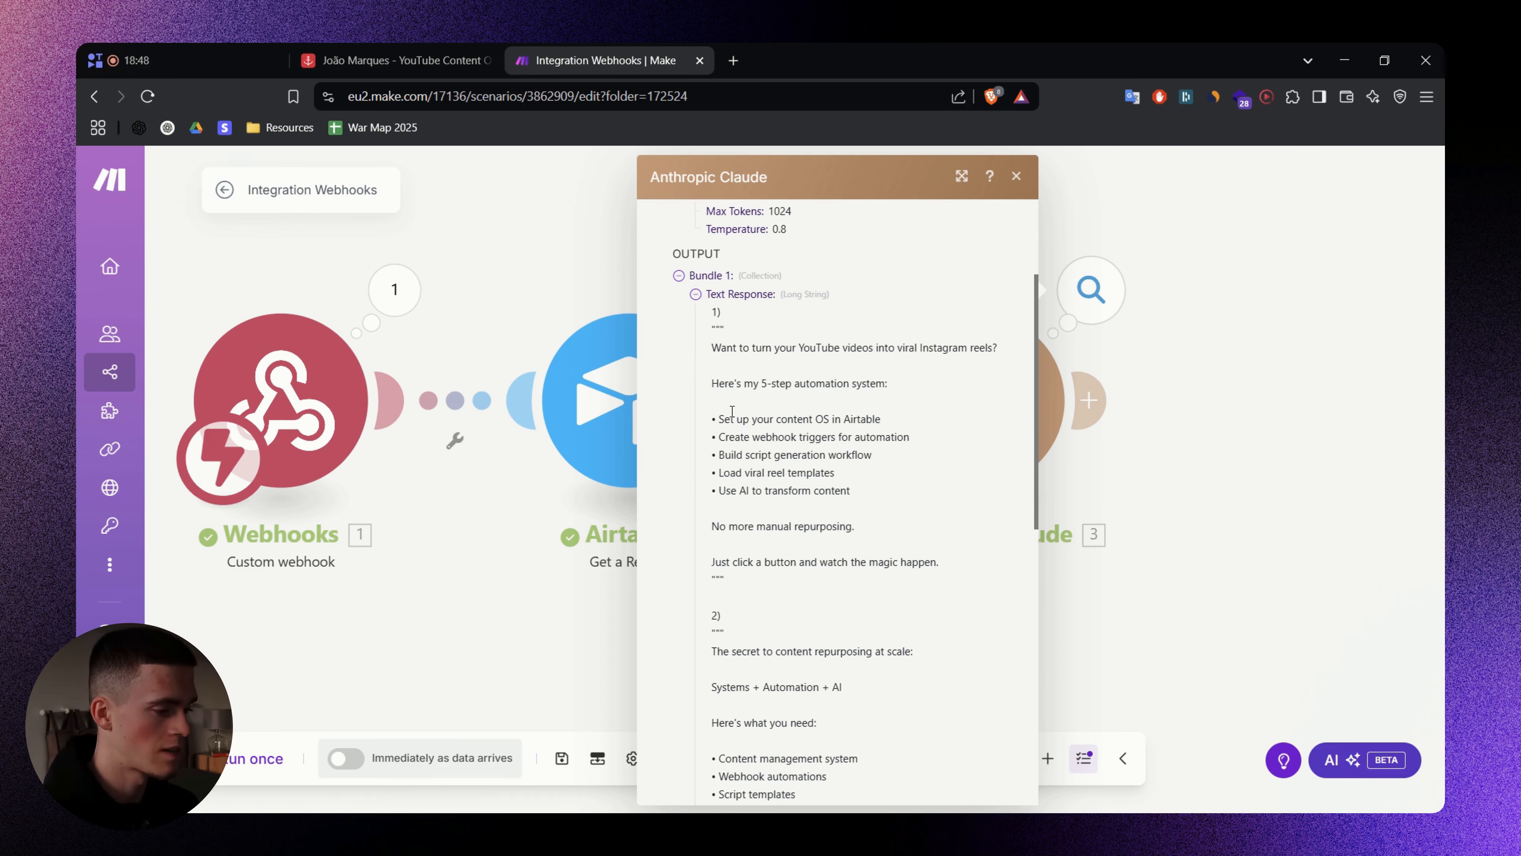
left_click_drag(743, 422, 877, 425)
left_click_drag(728, 438, 803, 438)
left_click(898, 453)
- Scroll through the rest of Claude's output to read the remaining tweets
scroll(862, 482, "down", 2)
scroll(803, 472, "down", 1)
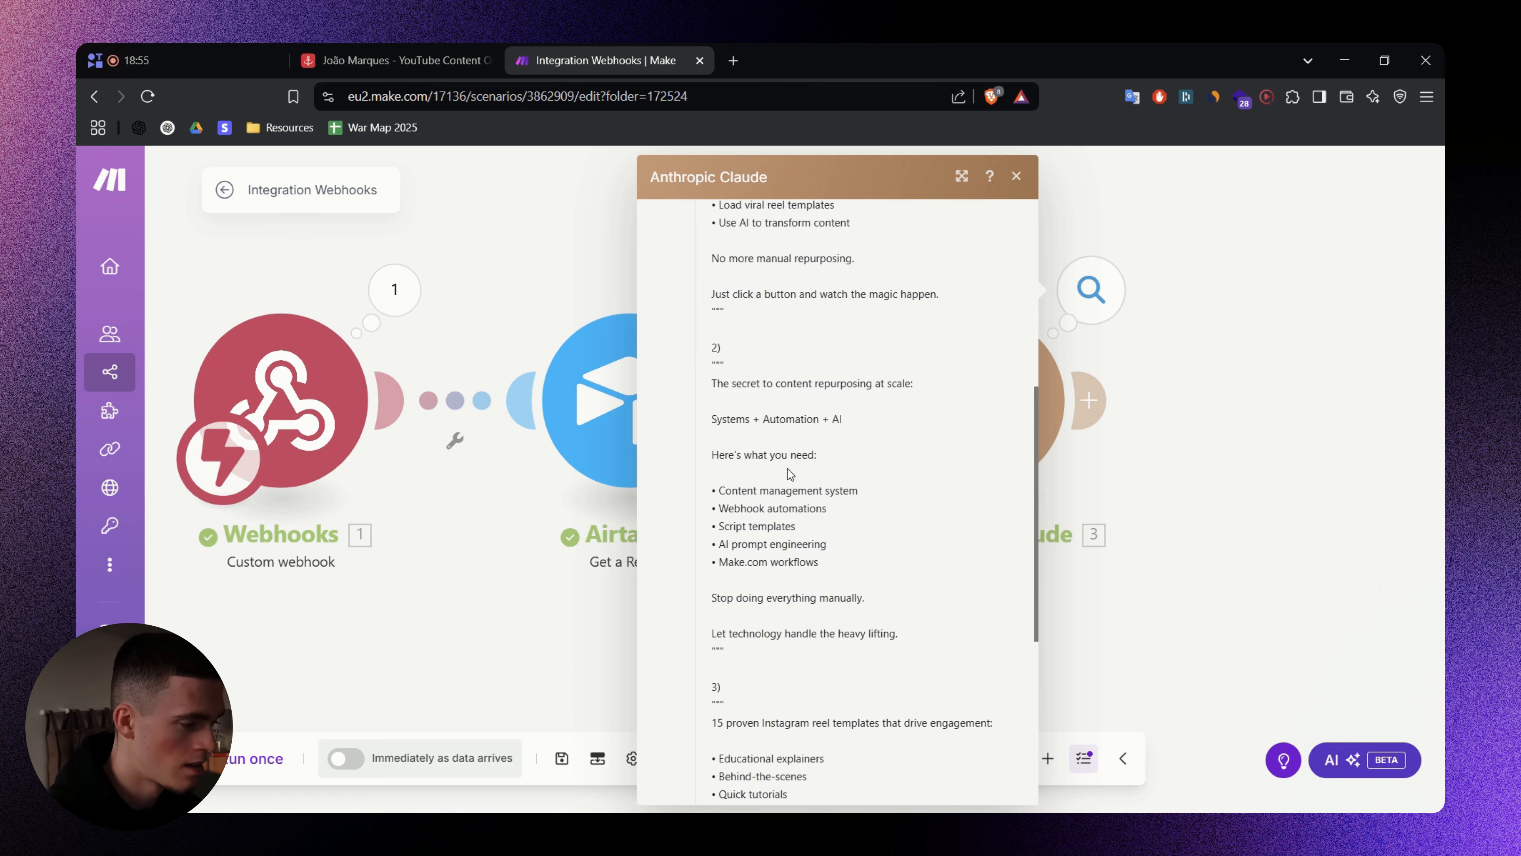
scroll(816, 475, "down", 3)
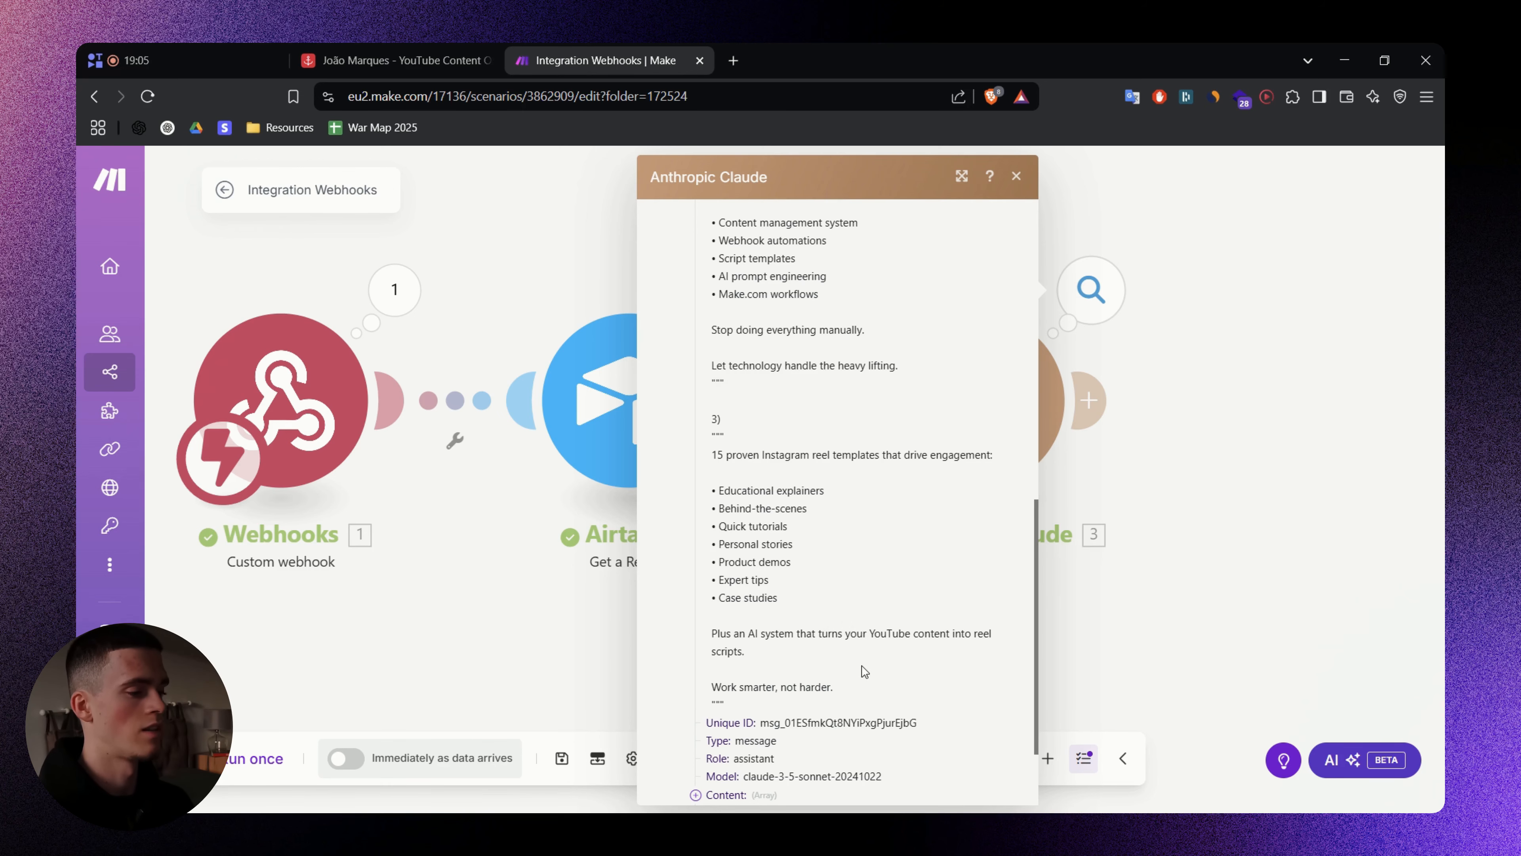
scroll(864, 672, "up", 4)
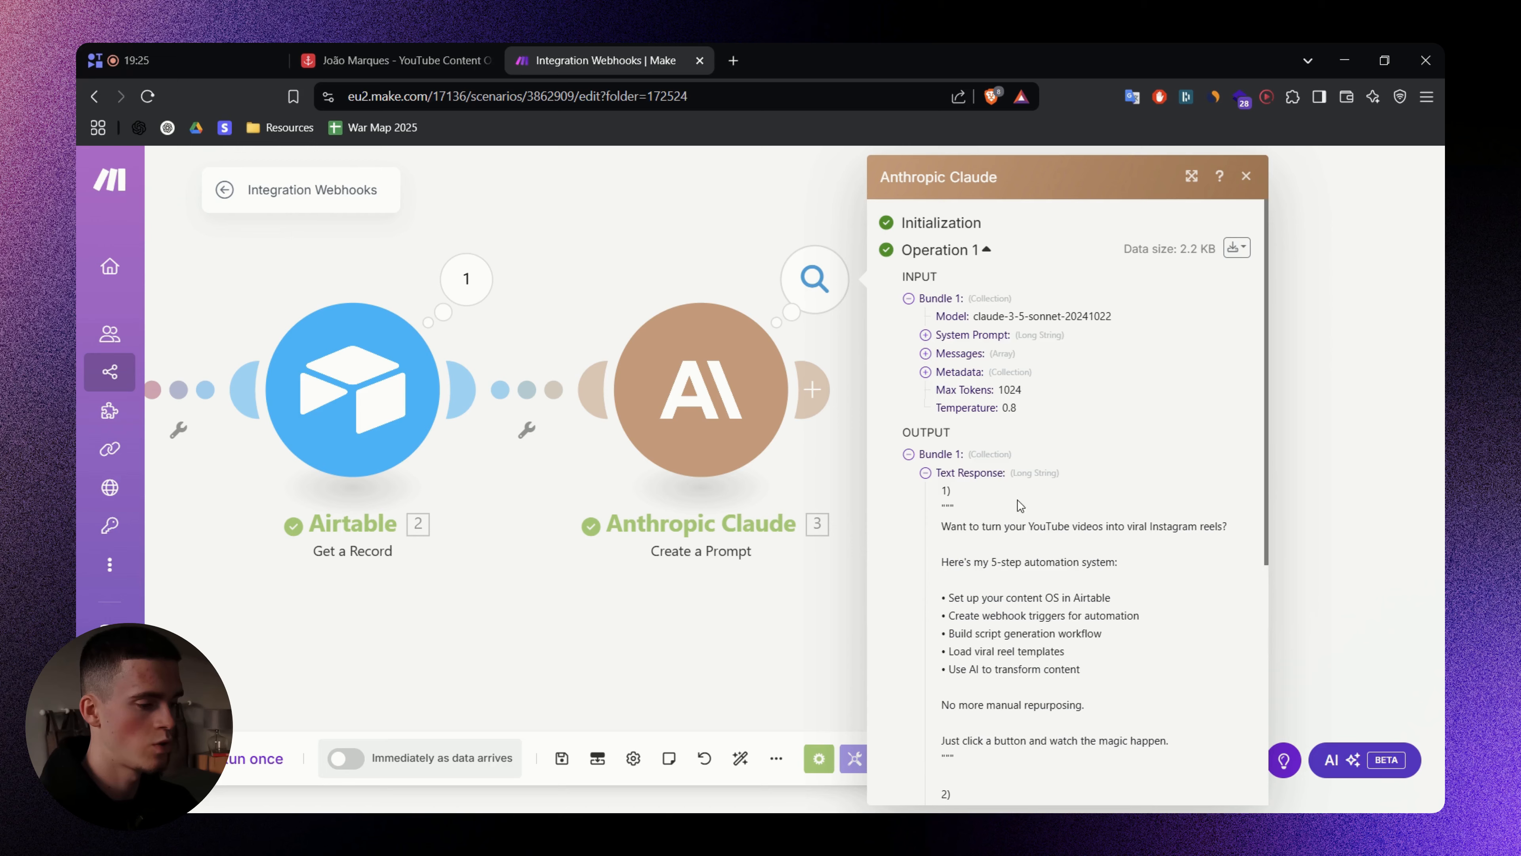
scroll(1020, 505, "down", 5)
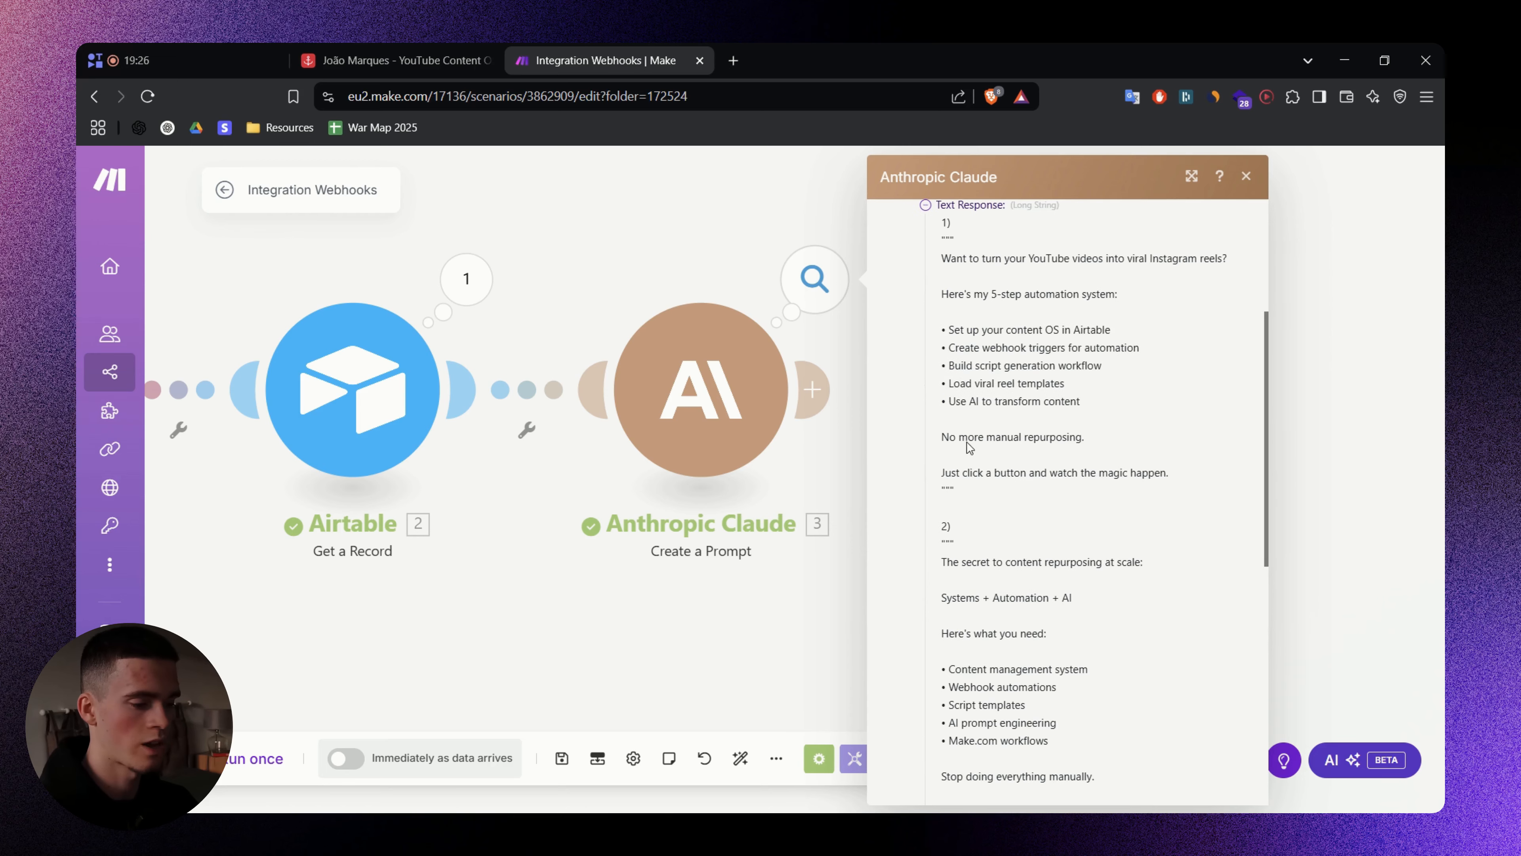
left_click_drag(943, 326, 1088, 589)
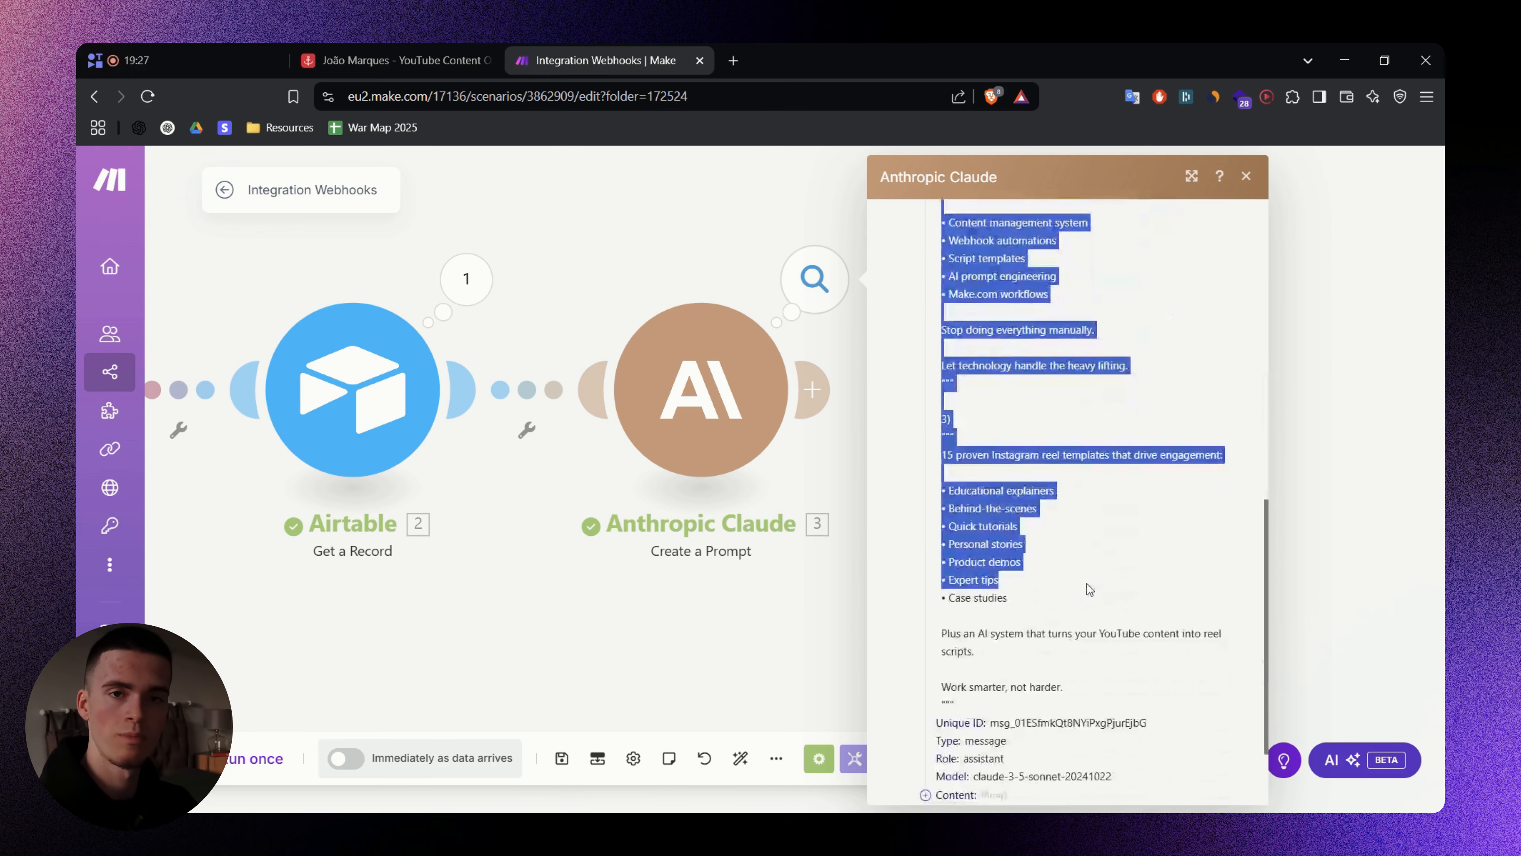
left_click(1121, 543)
- Check the Tweets cells of rows 26 and 28 in Airtable, then add a module after Claude
left_click(421, 55)
left_click(1330, 543)
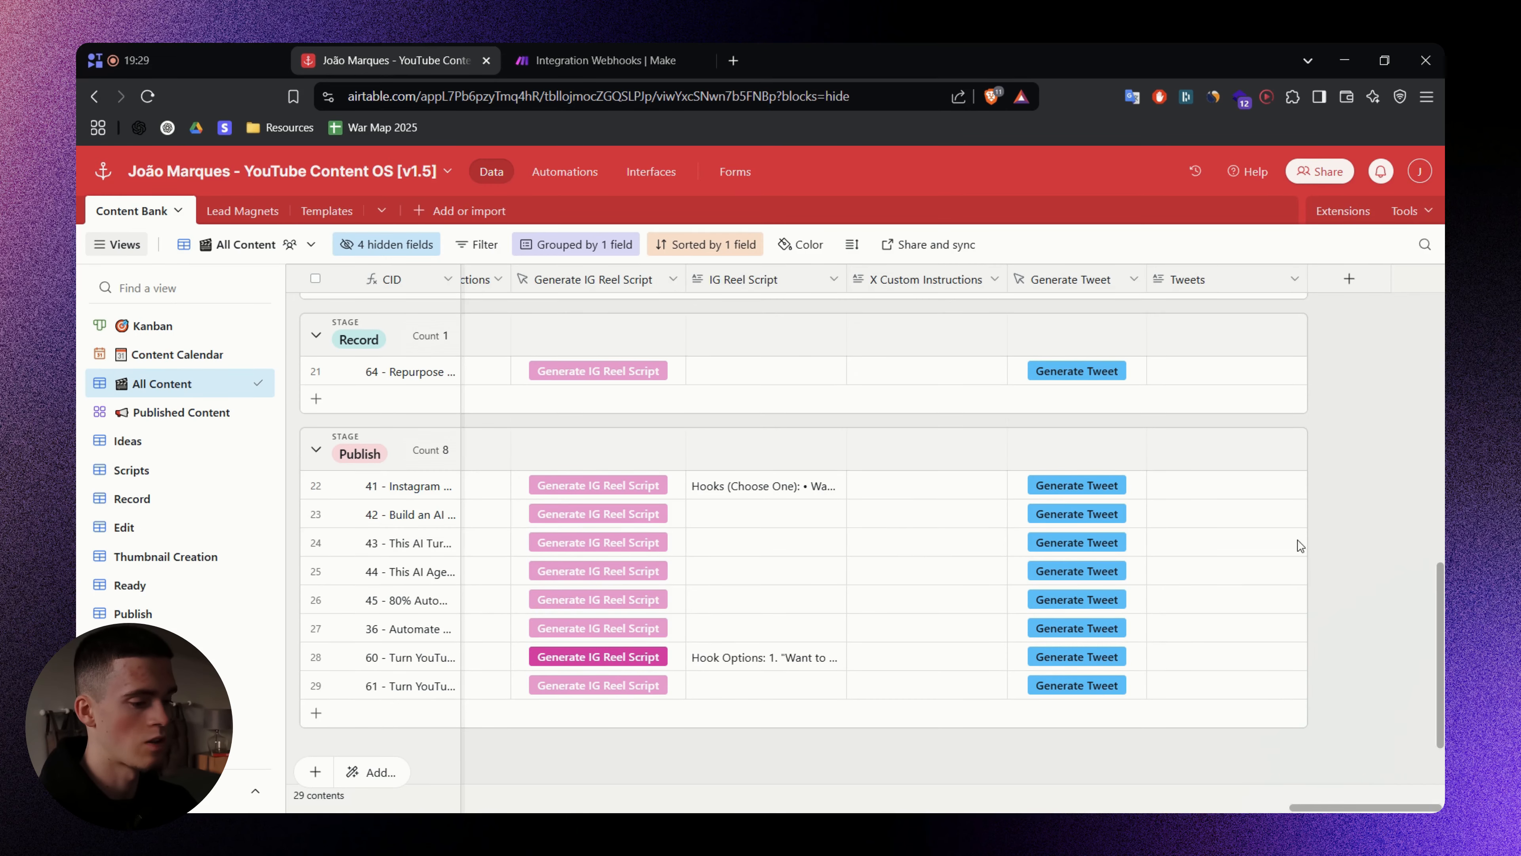
left_click(1215, 601)
left_click(1207, 661)
left_click(1371, 437)
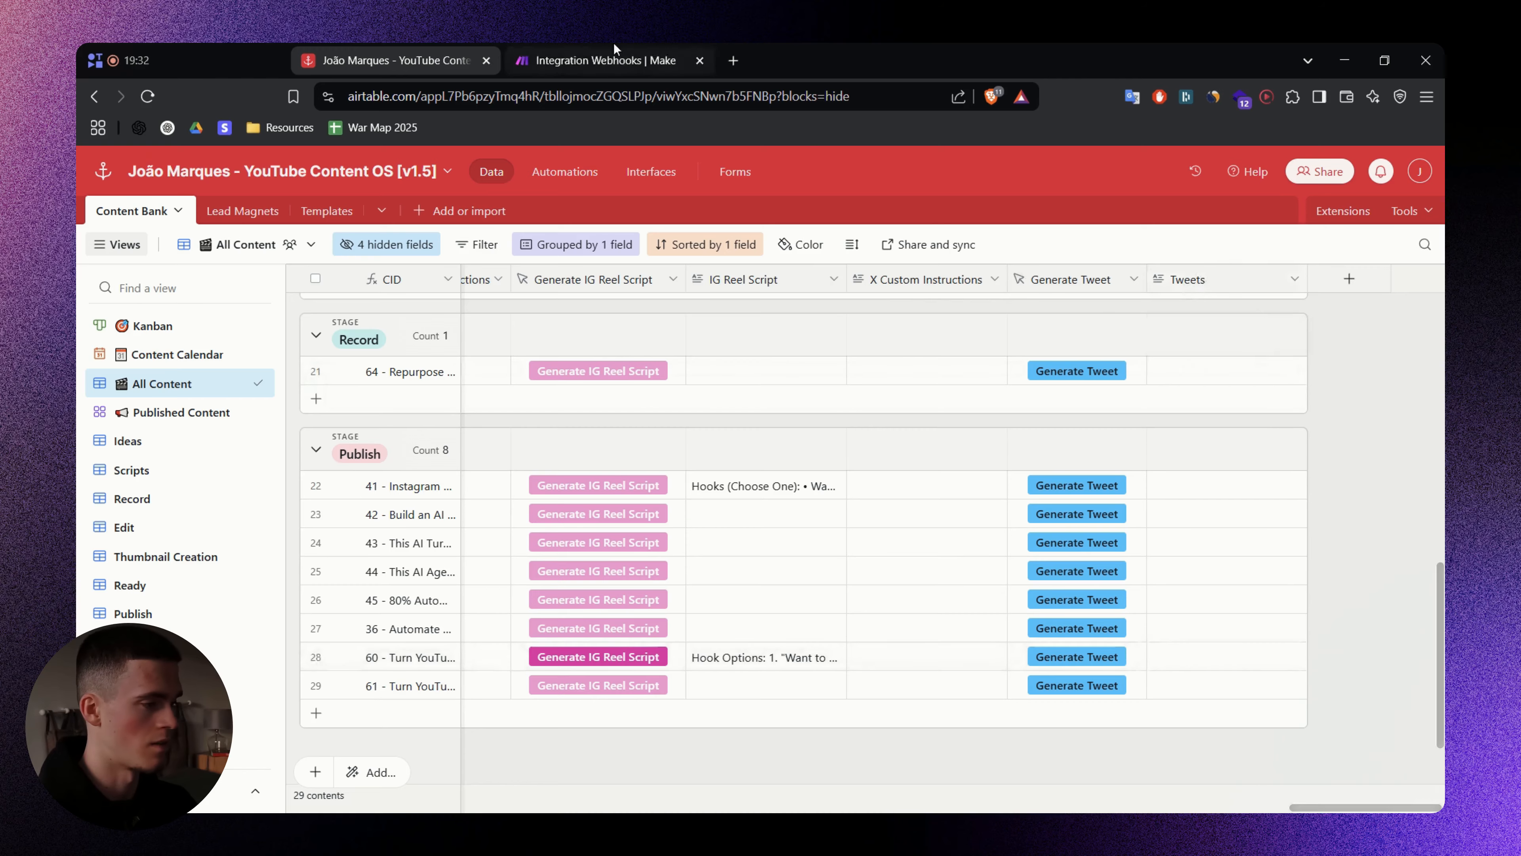
left_click(599, 60)
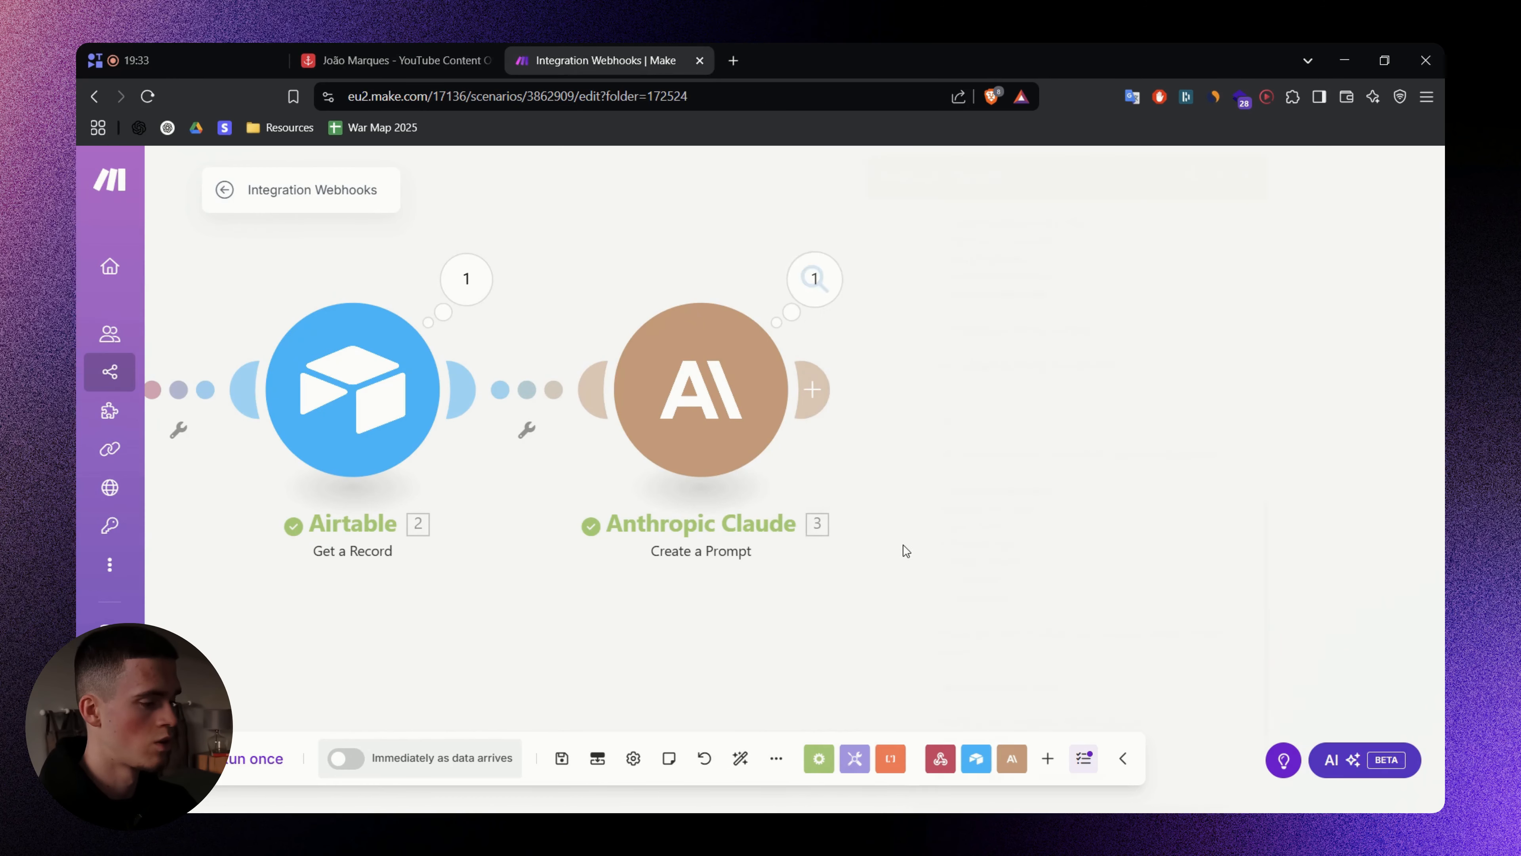
left_click(832, 442)
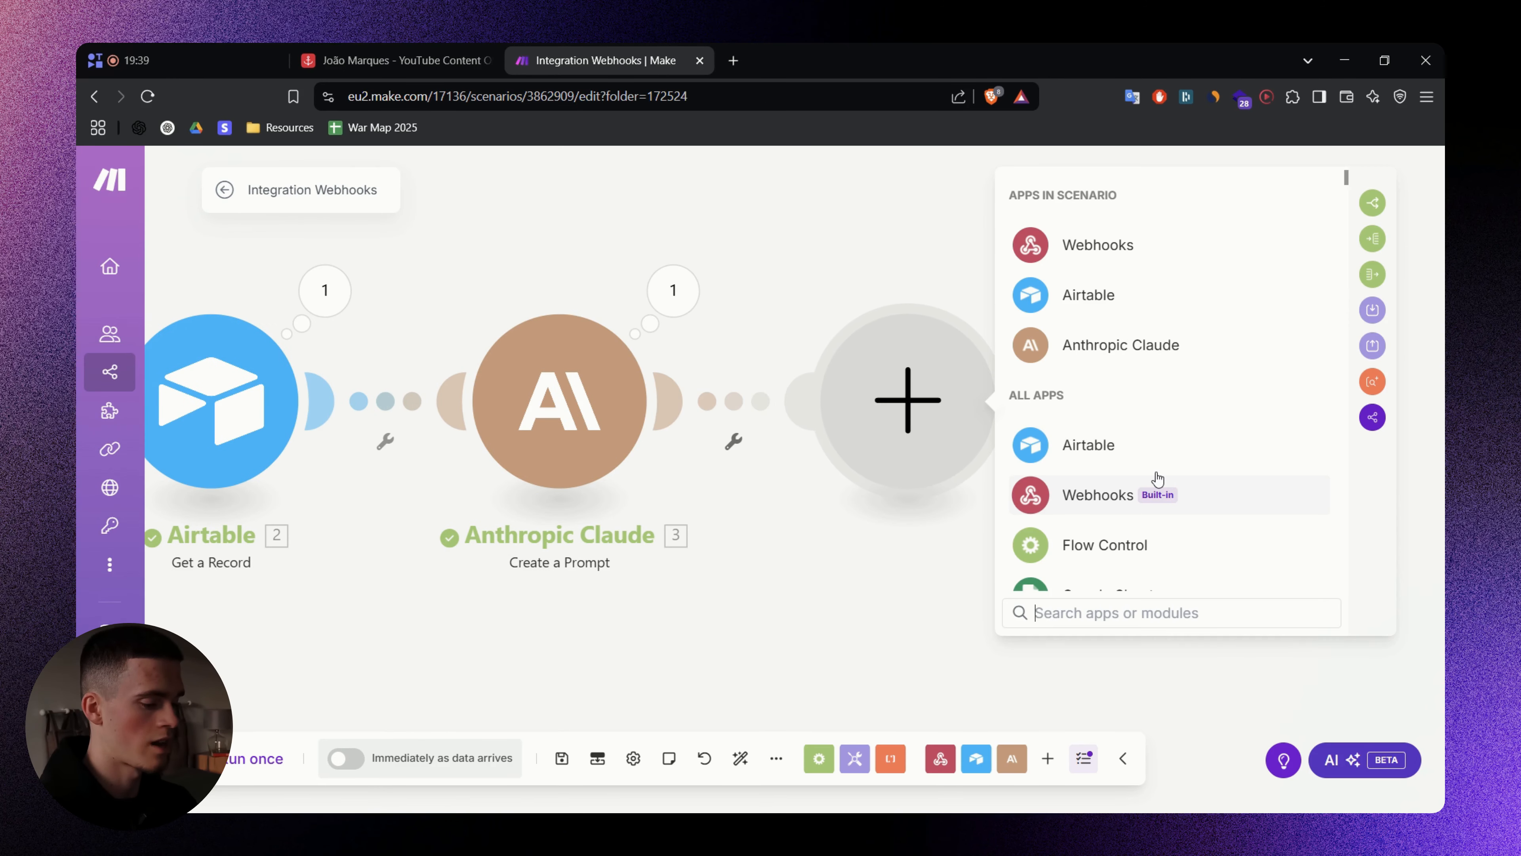
- Replace the mistaken Airtable Create a Record module with an Airtable Update a Record module
left_click(1141, 446)
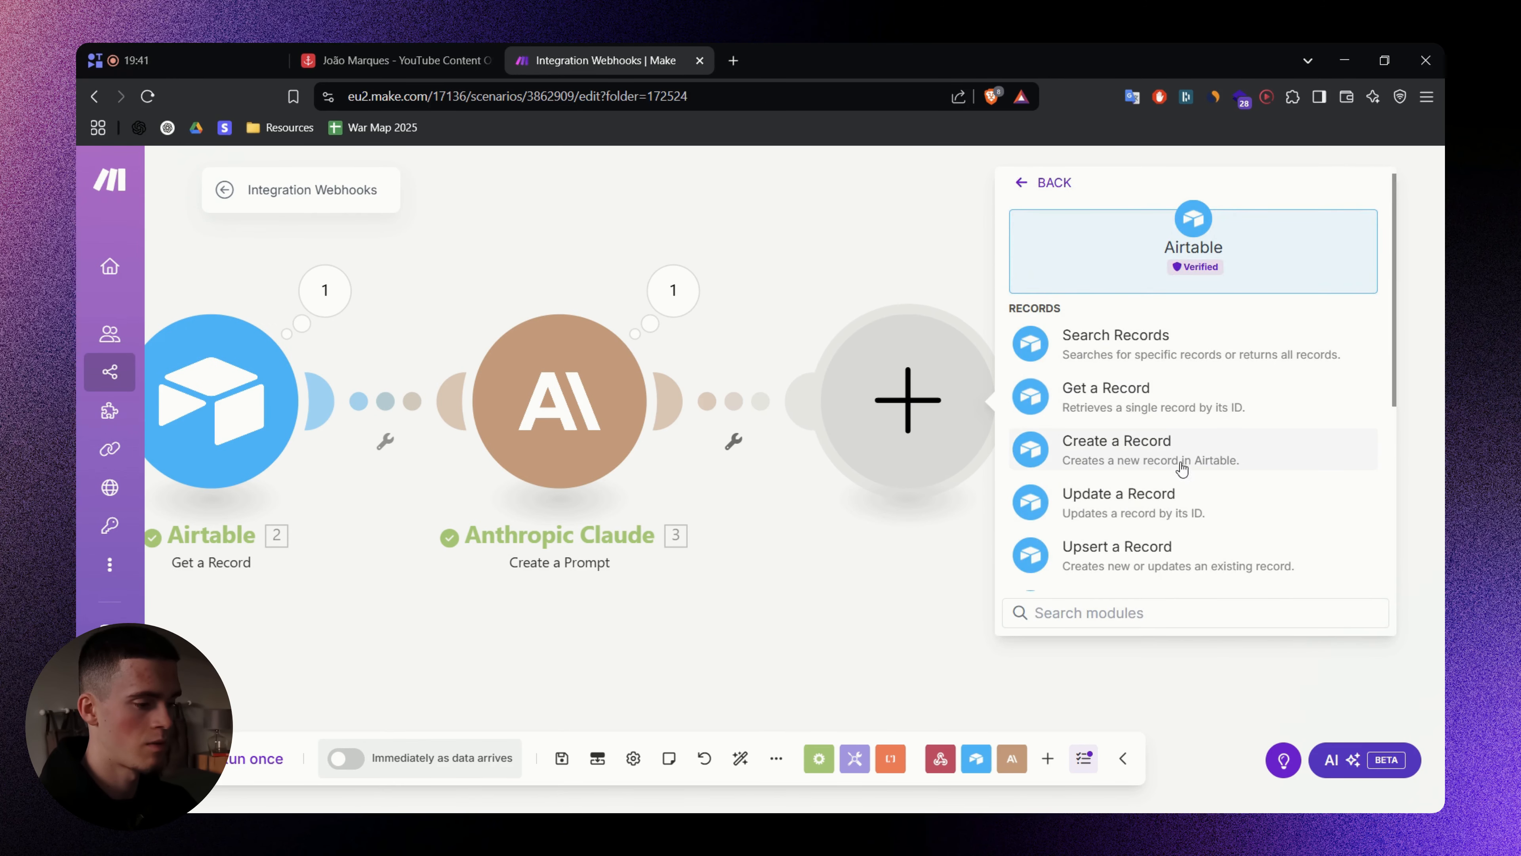
left_click(1199, 466)
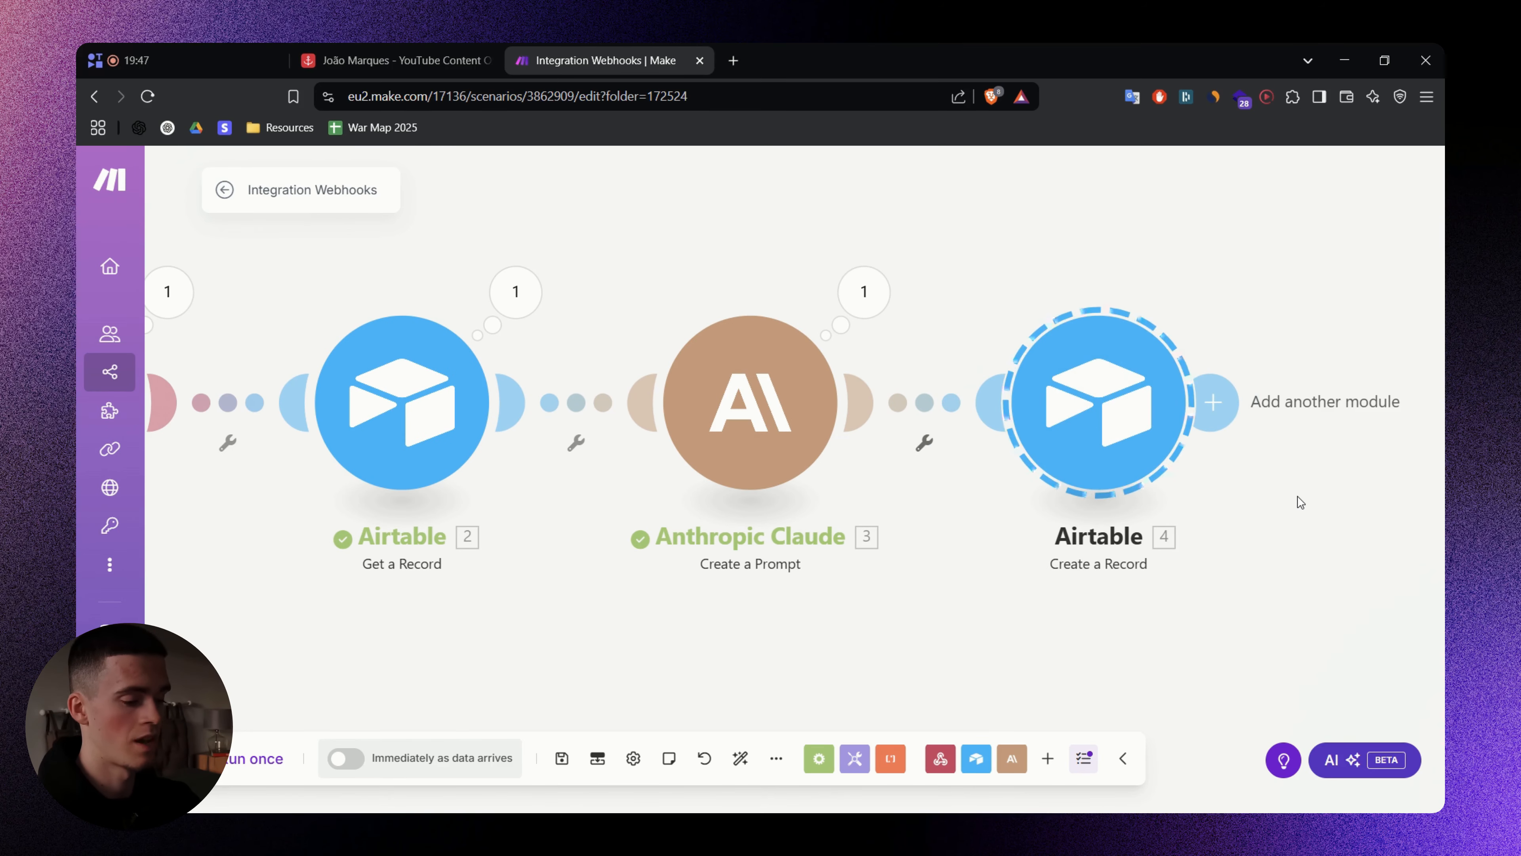
key("Delete")
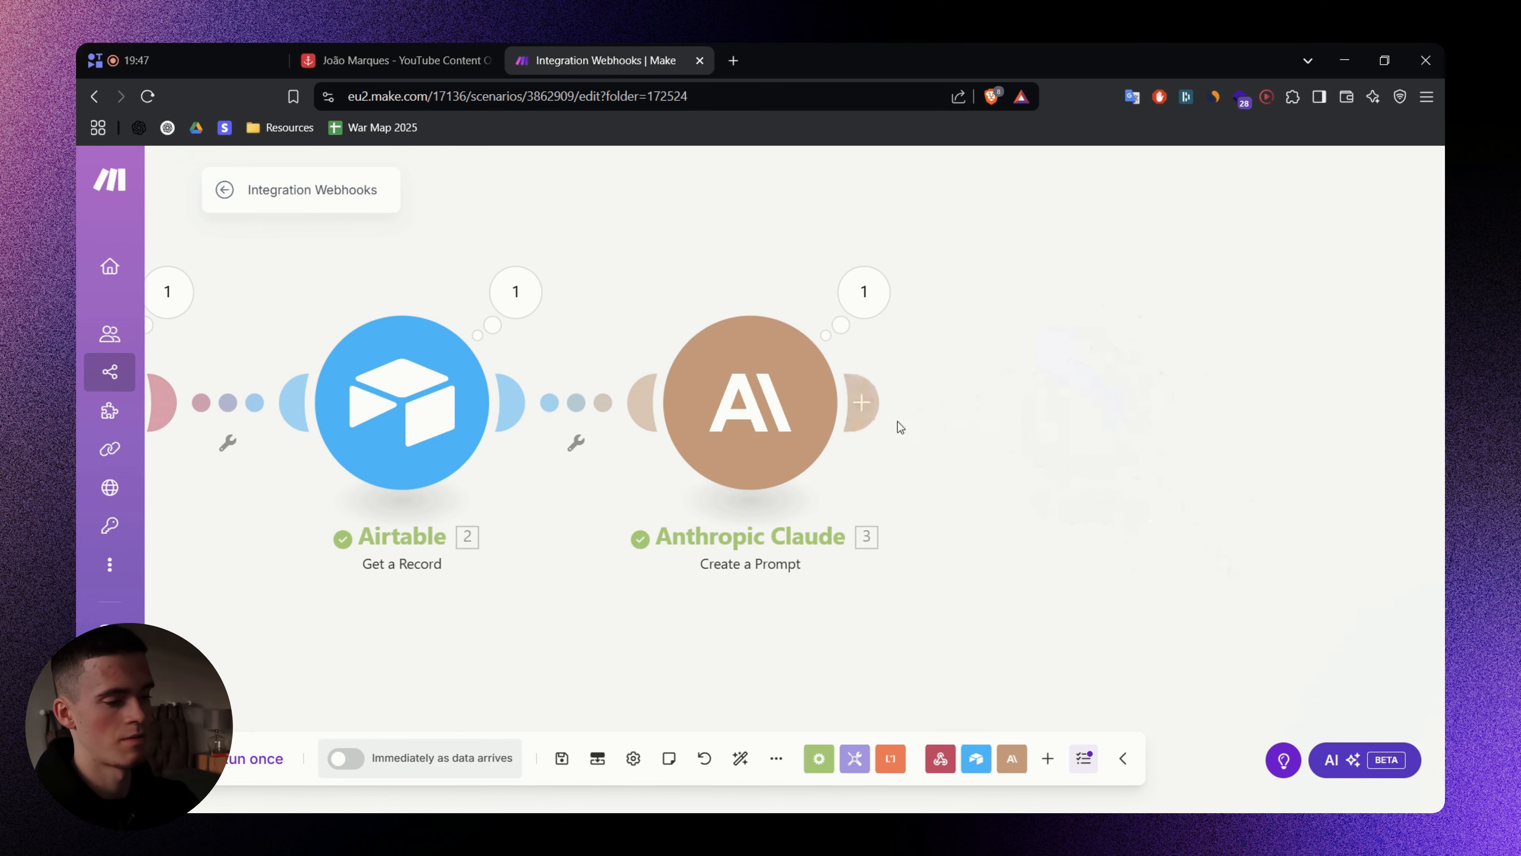
left_click(872, 408)
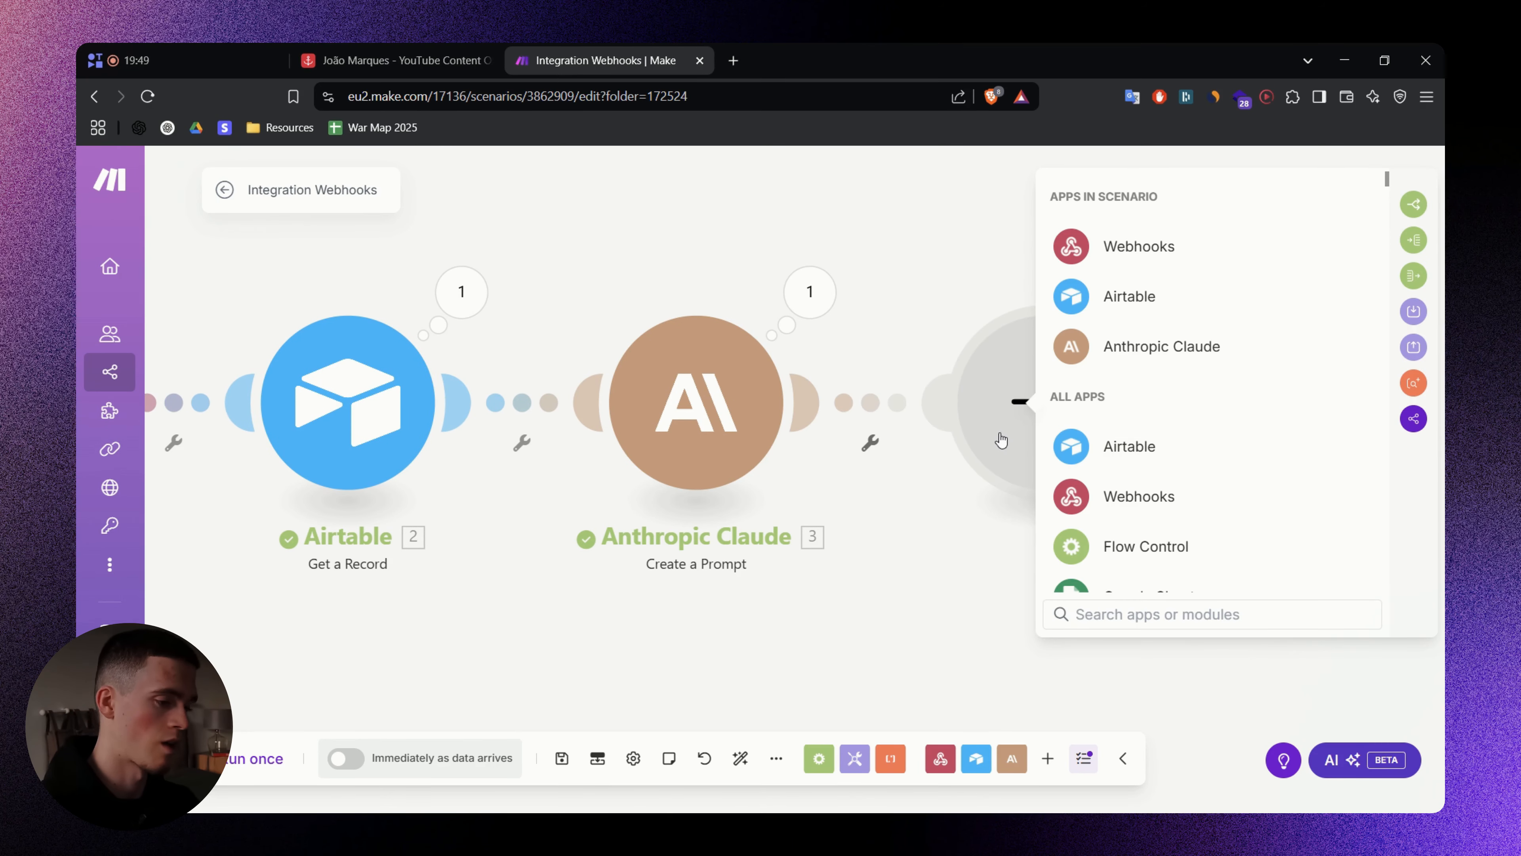
left_click(1132, 445)
scroll(1286, 385, "down", 2)
left_click(1216, 414)
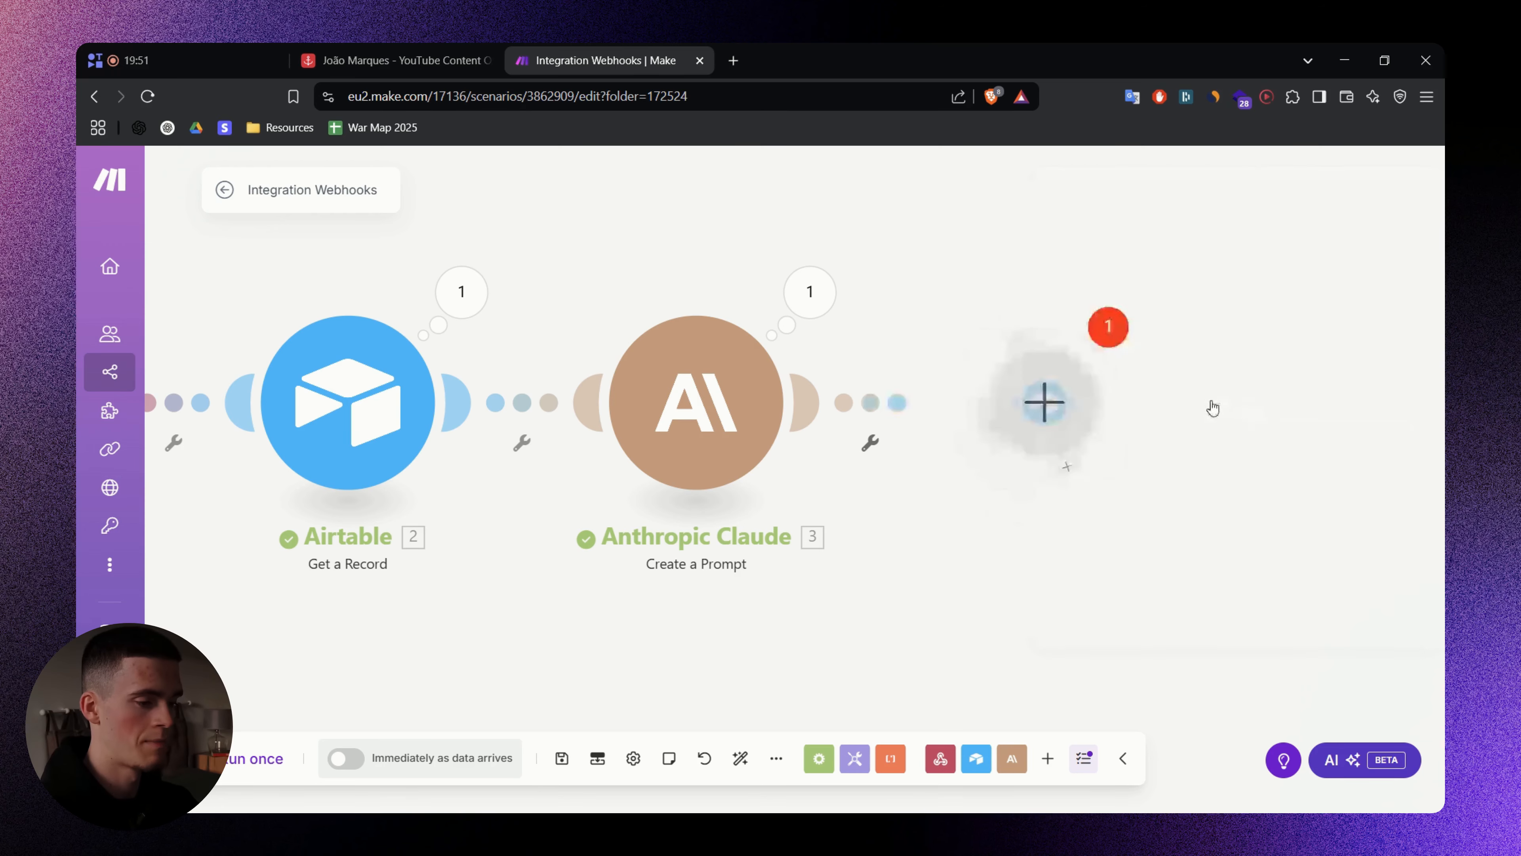
key("ctrl+minus")
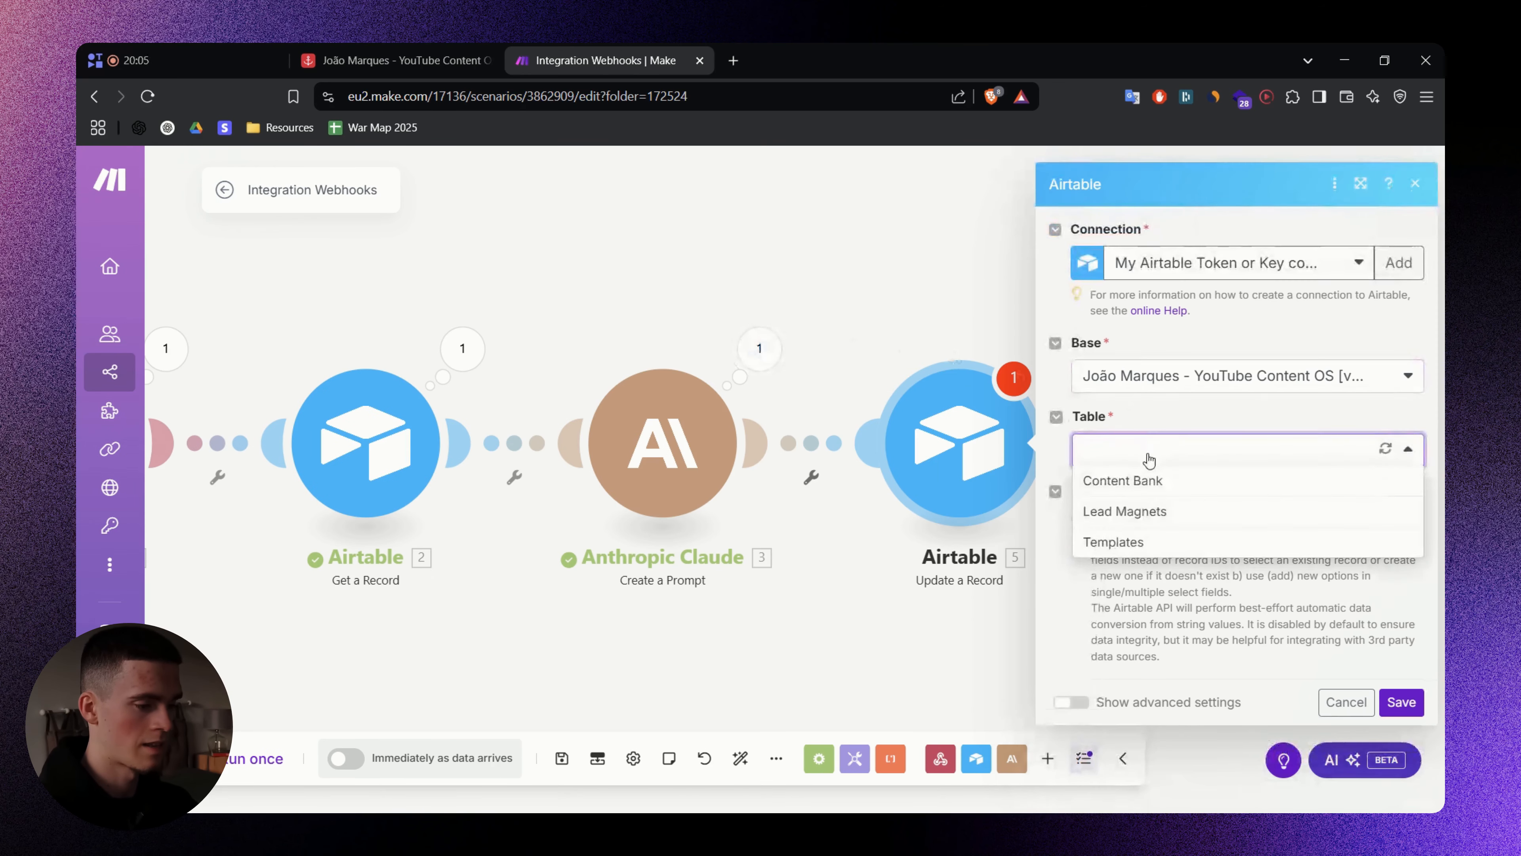
- Set the table to Content Bank and map the webhook's 1.record_id into Record ID
left_click(1138, 479)
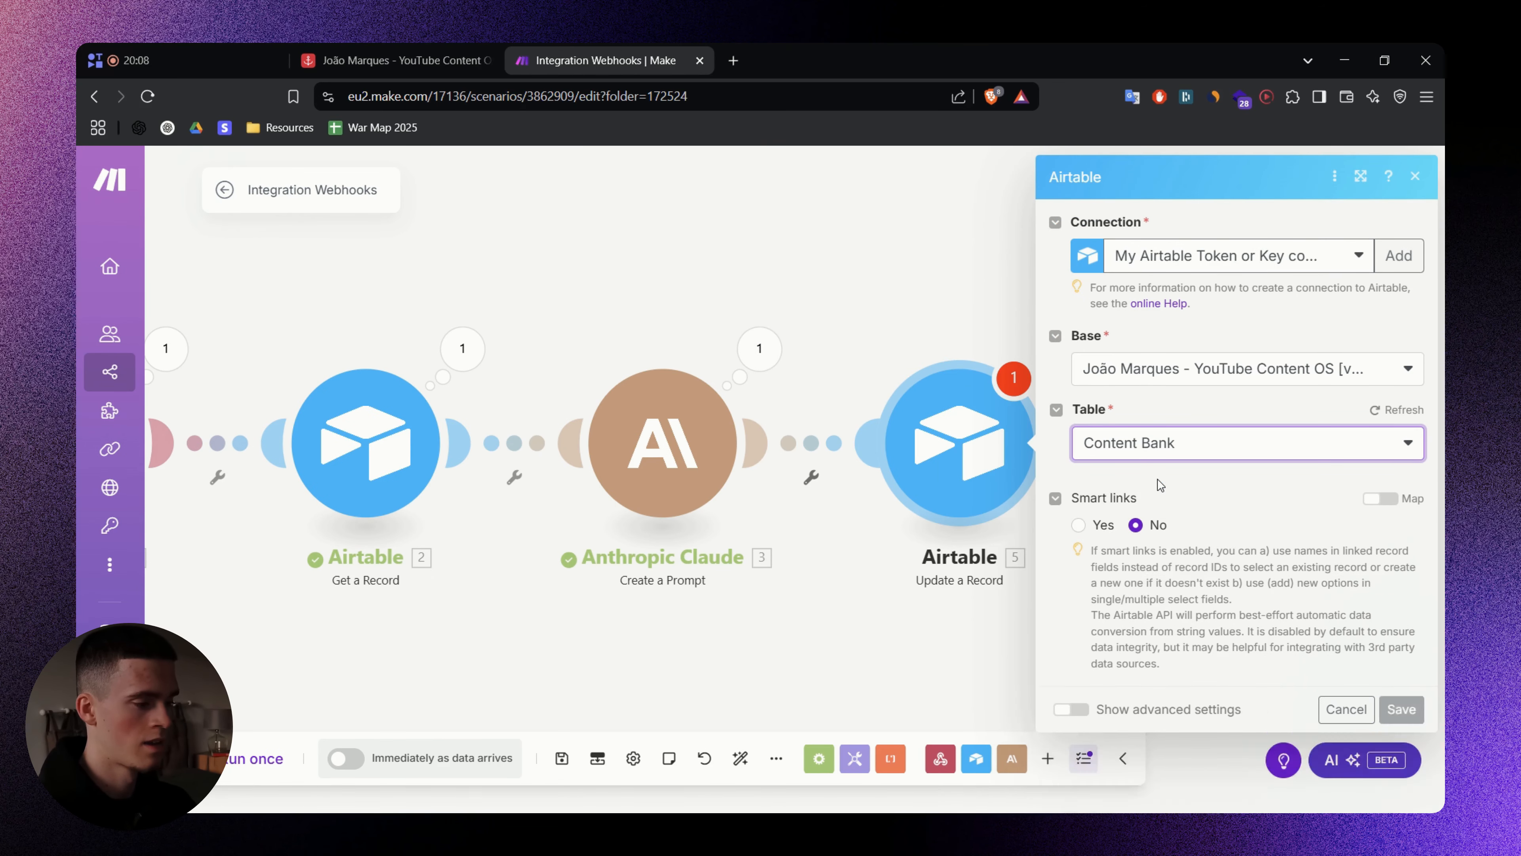
left_click(1141, 510)
scroll(888, 609, "down", 15)
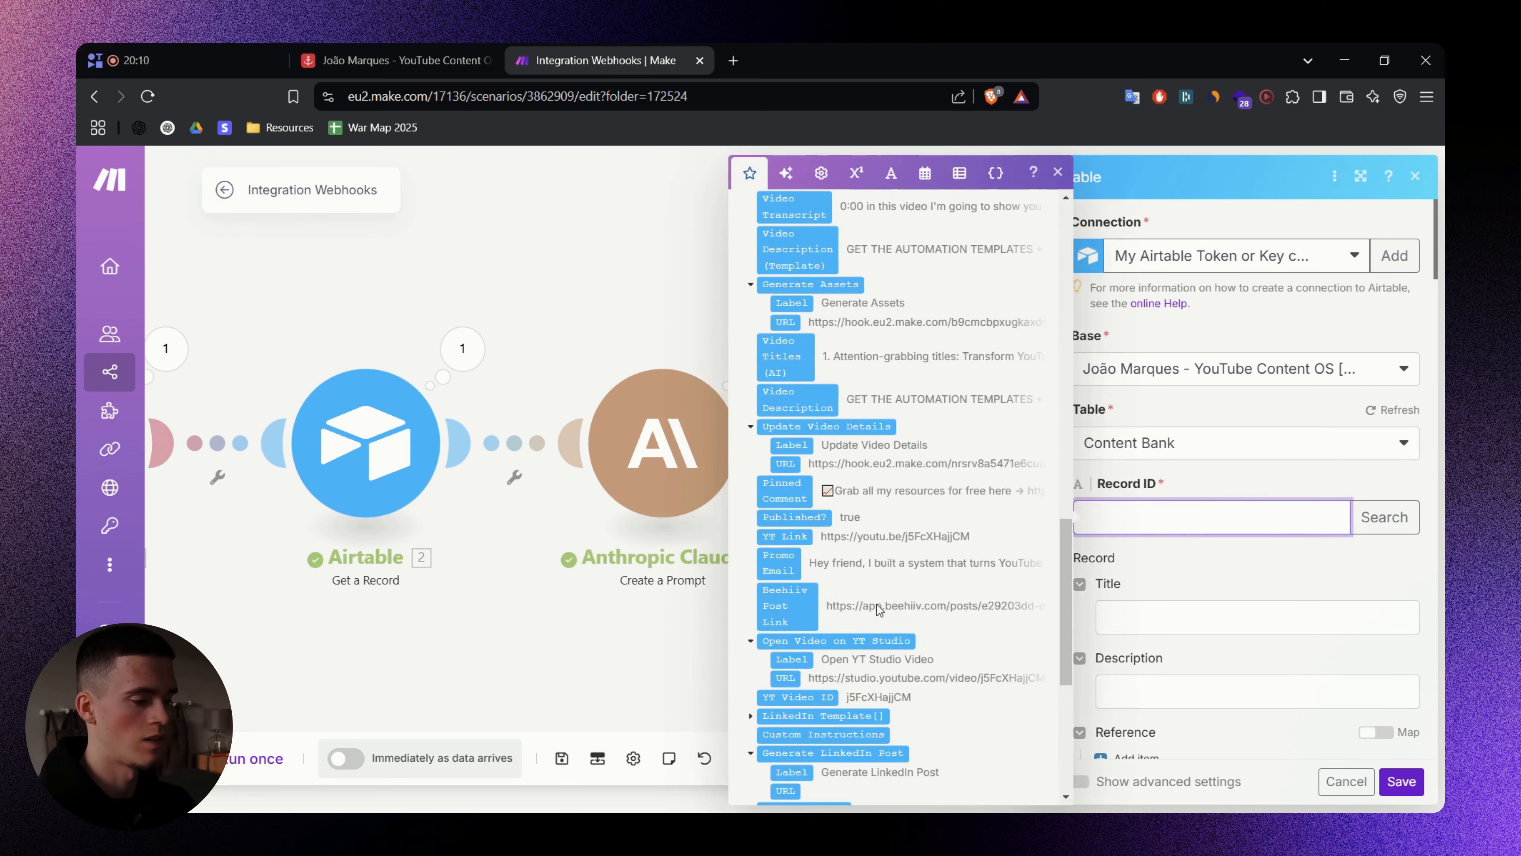
left_click(798, 762)
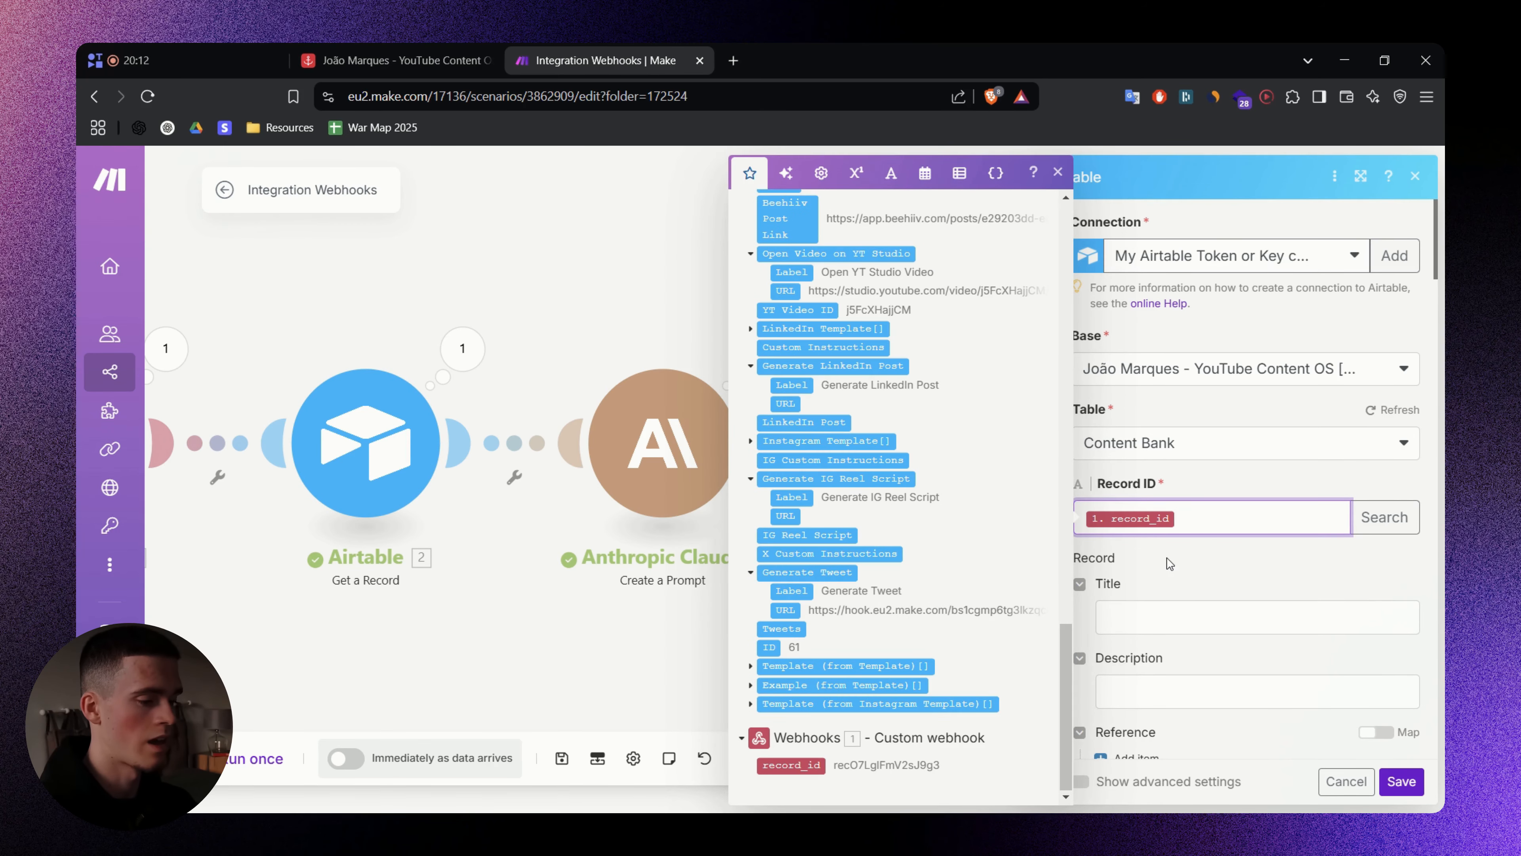
left_click(1170, 563)
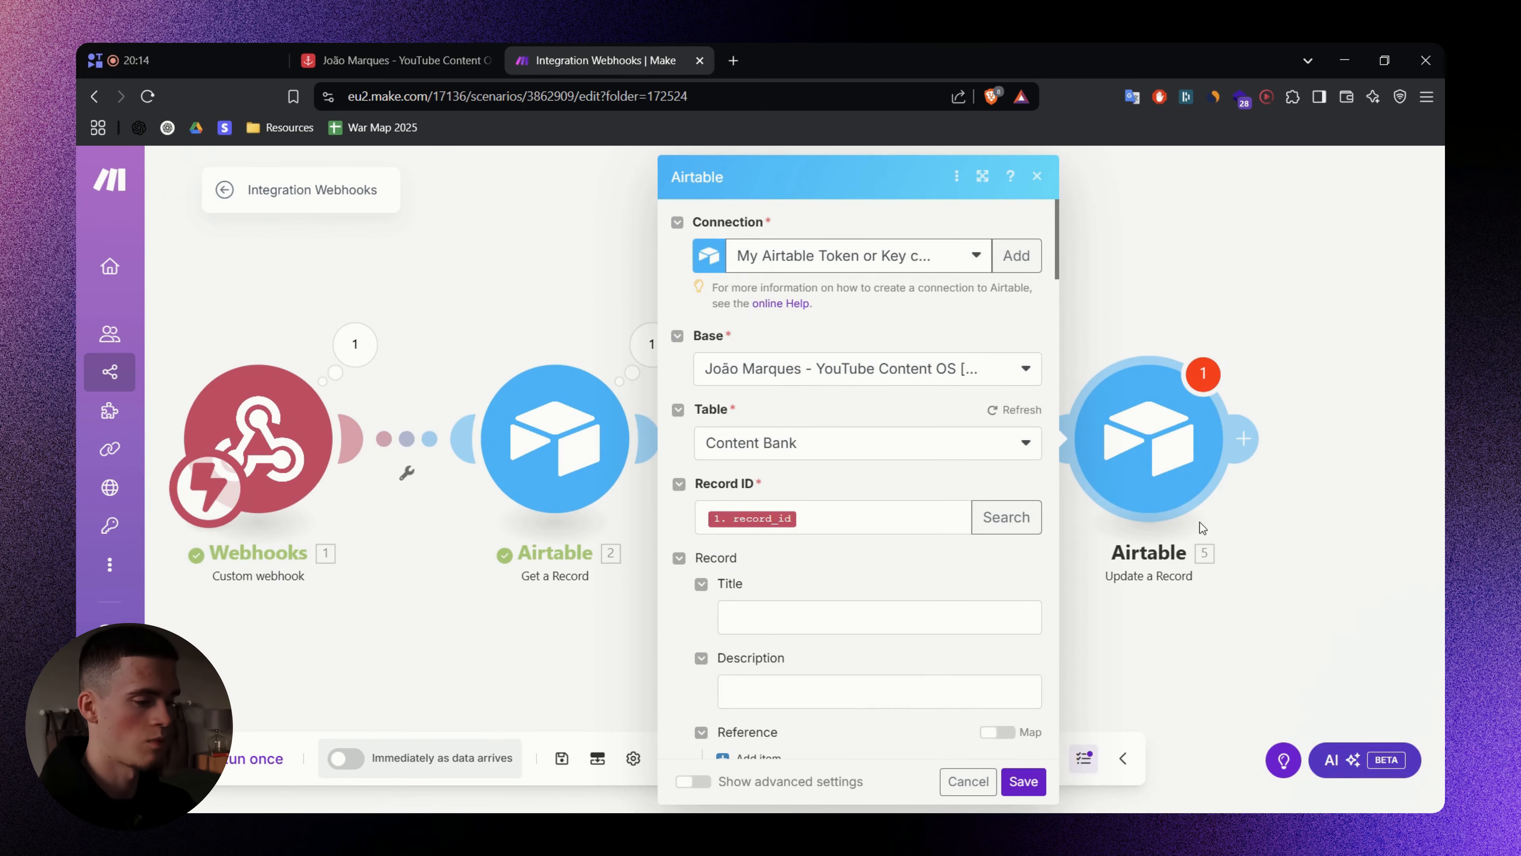
- Map Claude's 3.Text Response into the Tweets field and save the module
scroll(1205, 587, "down", 15)
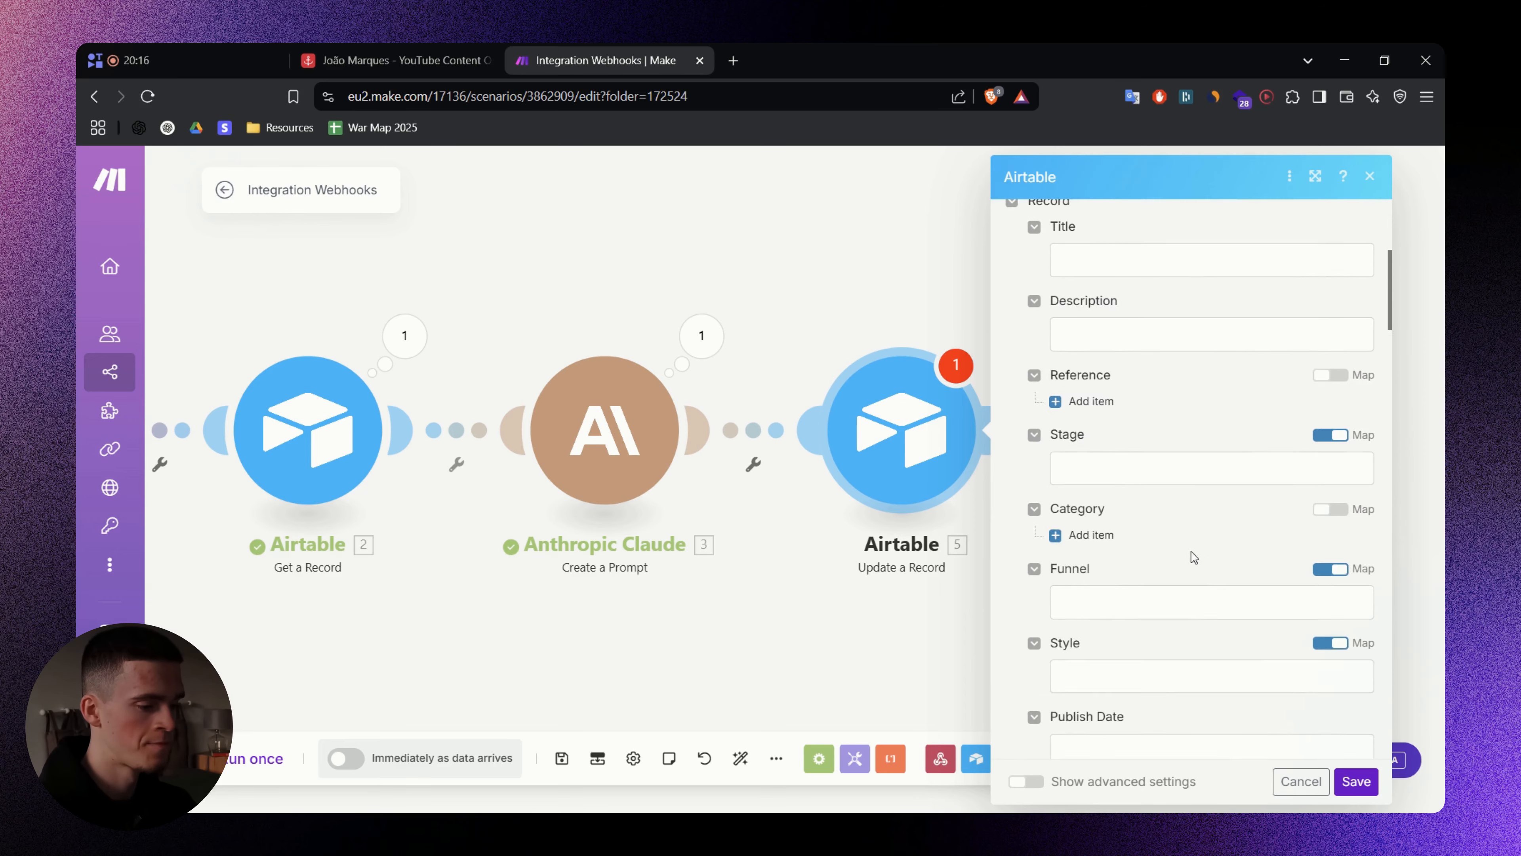
scroll(1168, 430, "down", 20)
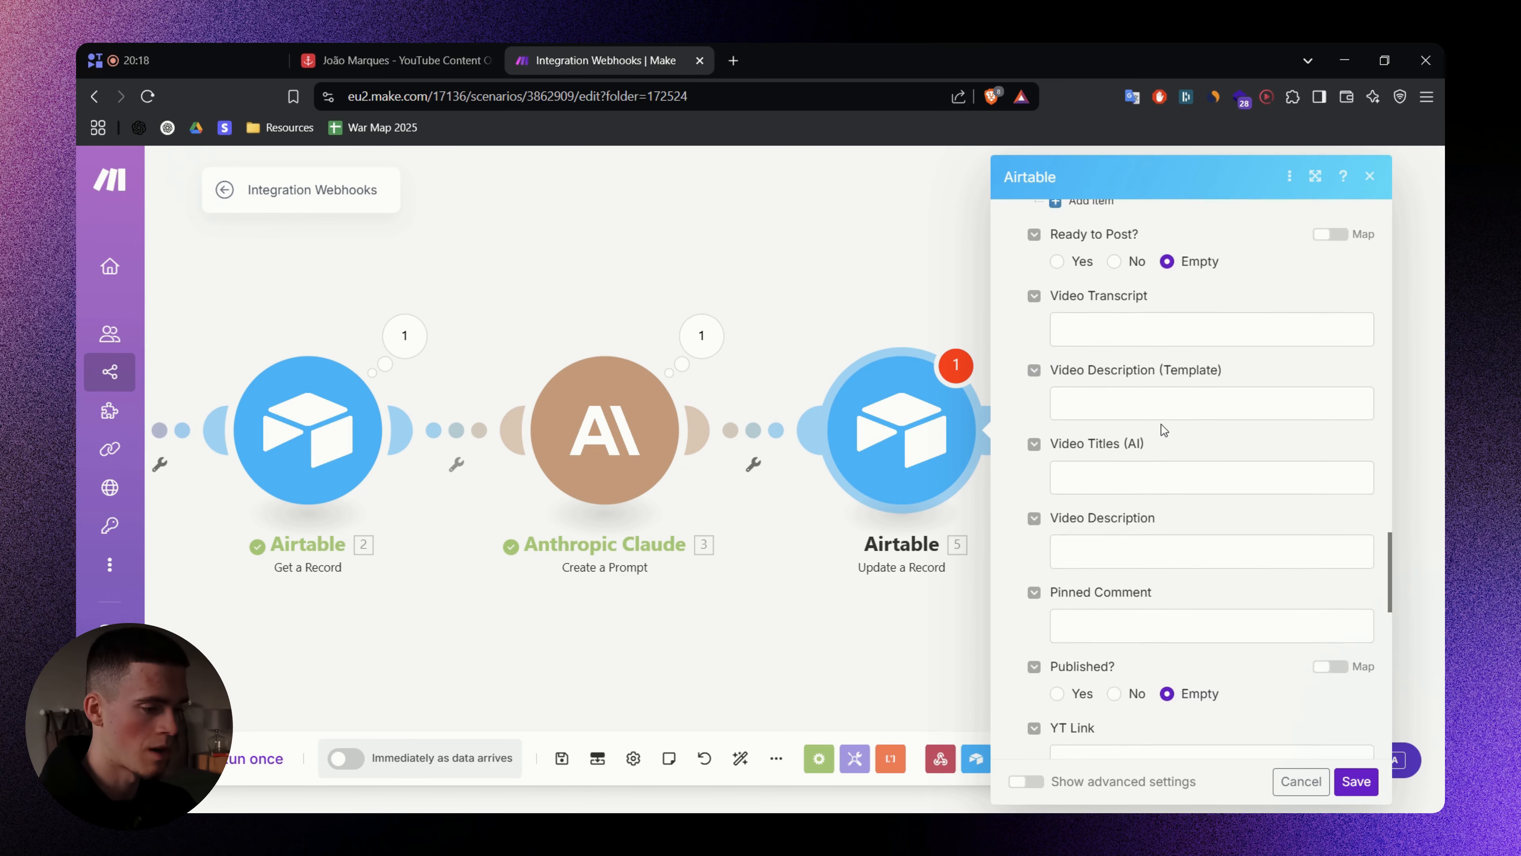
scroll(1156, 432, "down", 5)
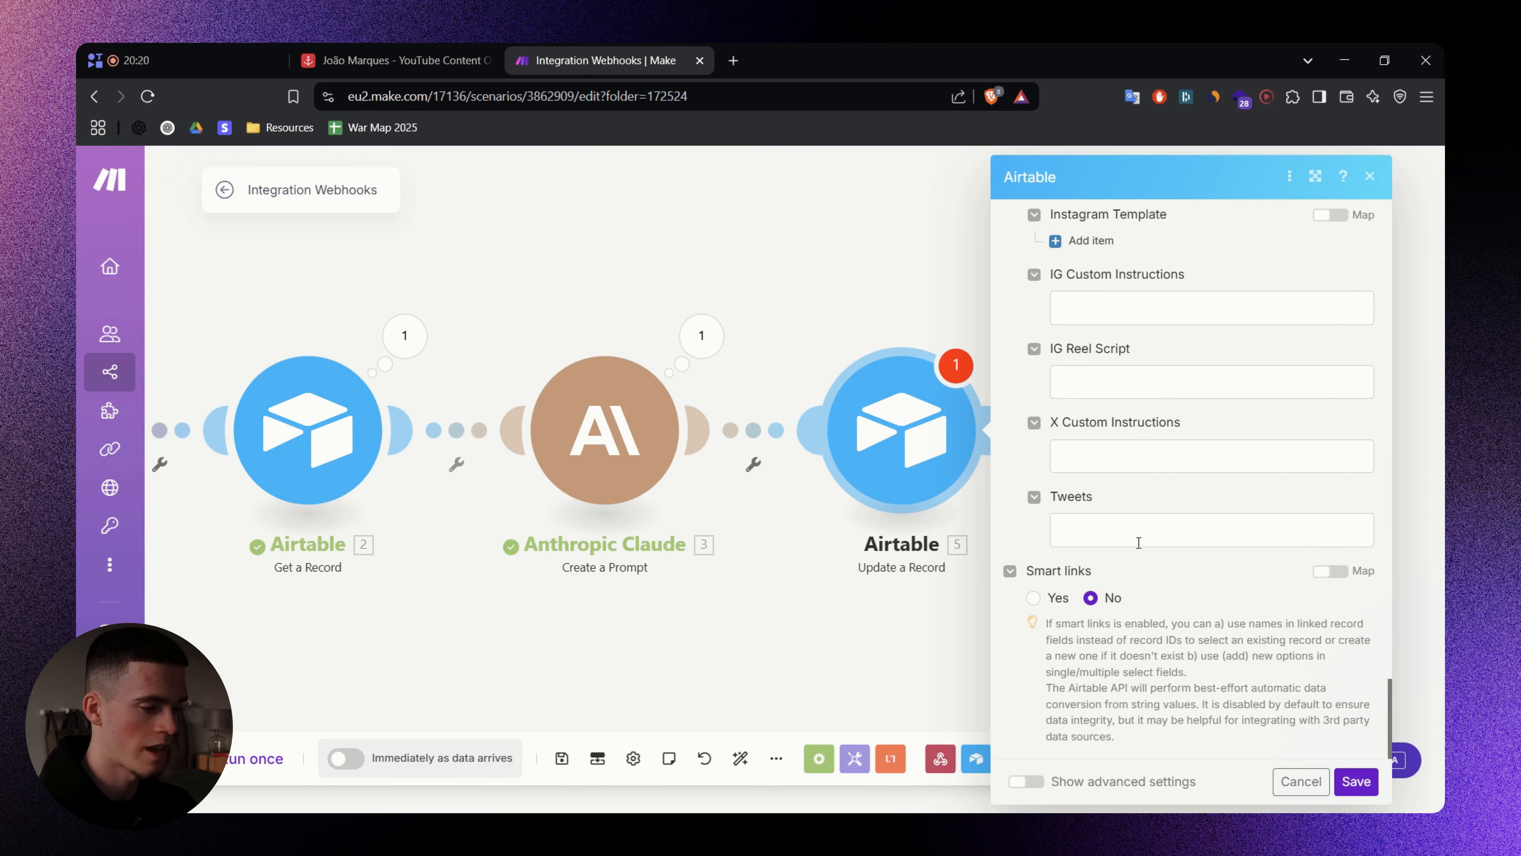
left_click(1146, 529)
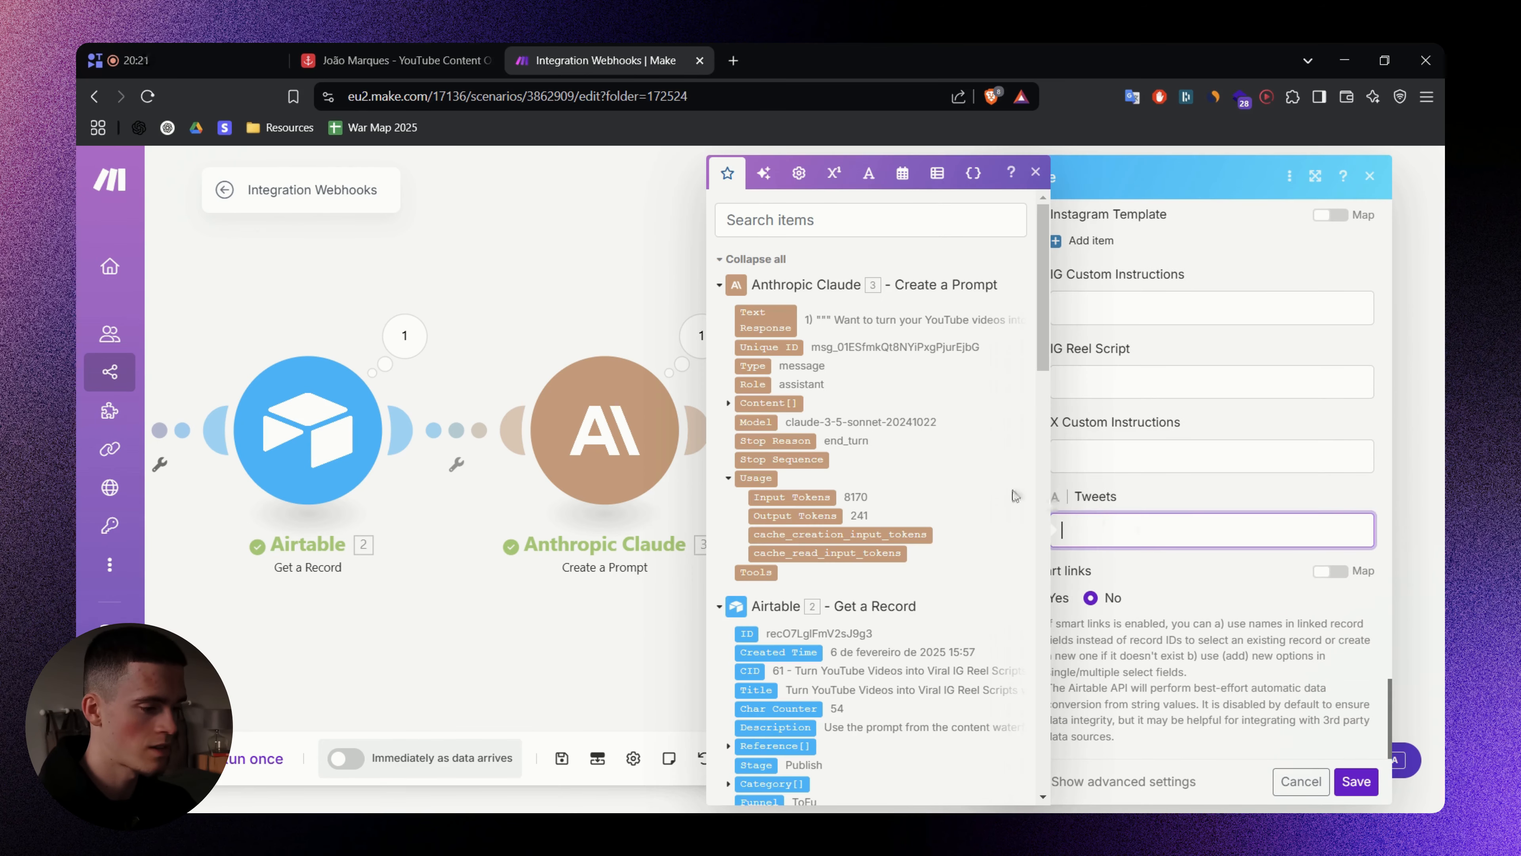
left_click(774, 319)
left_click(1165, 555)
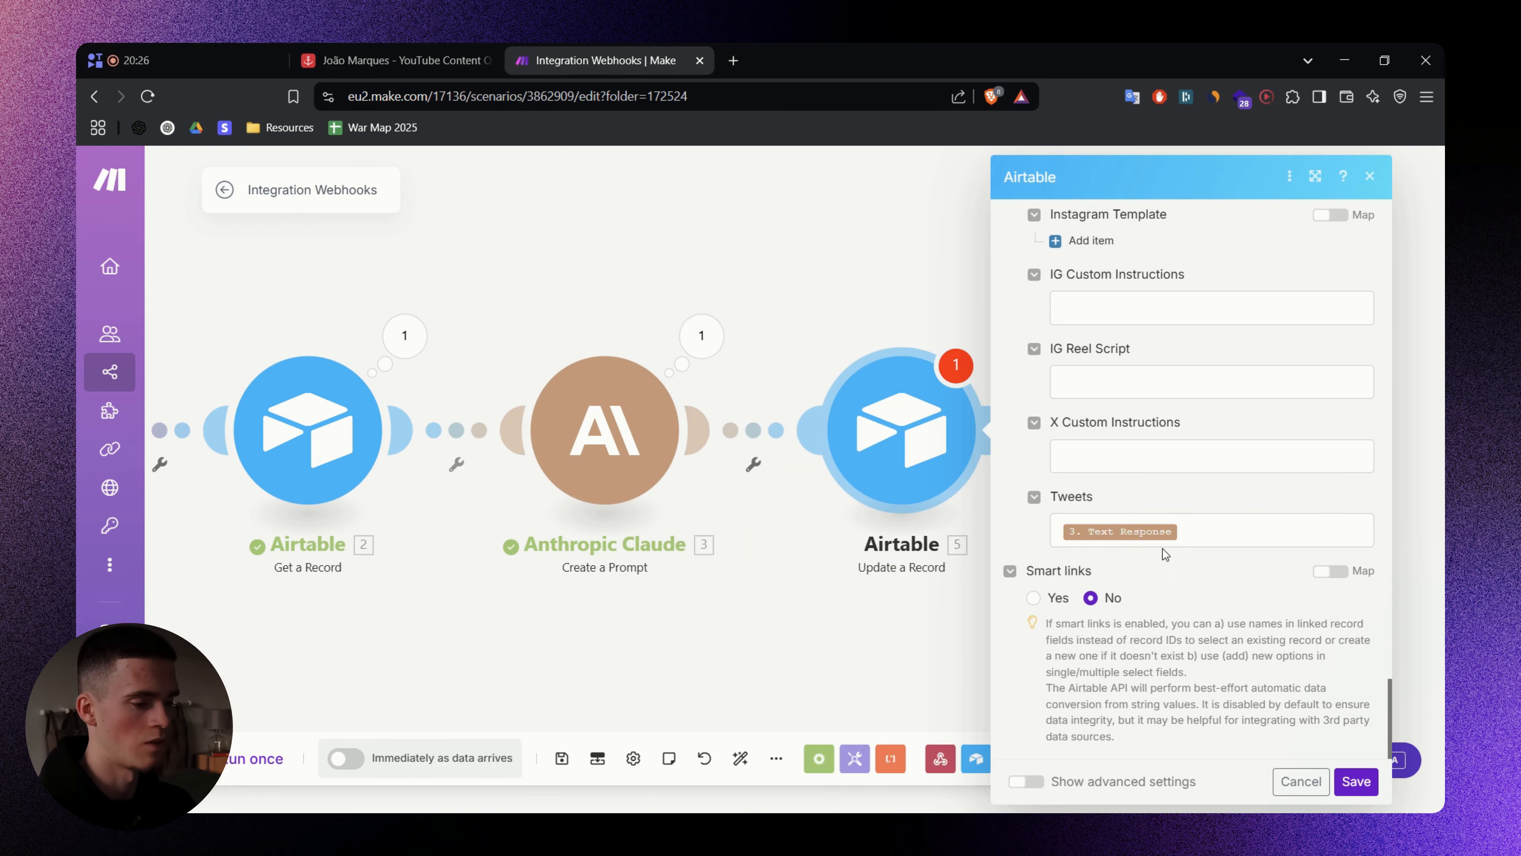
left_click(1357, 781)
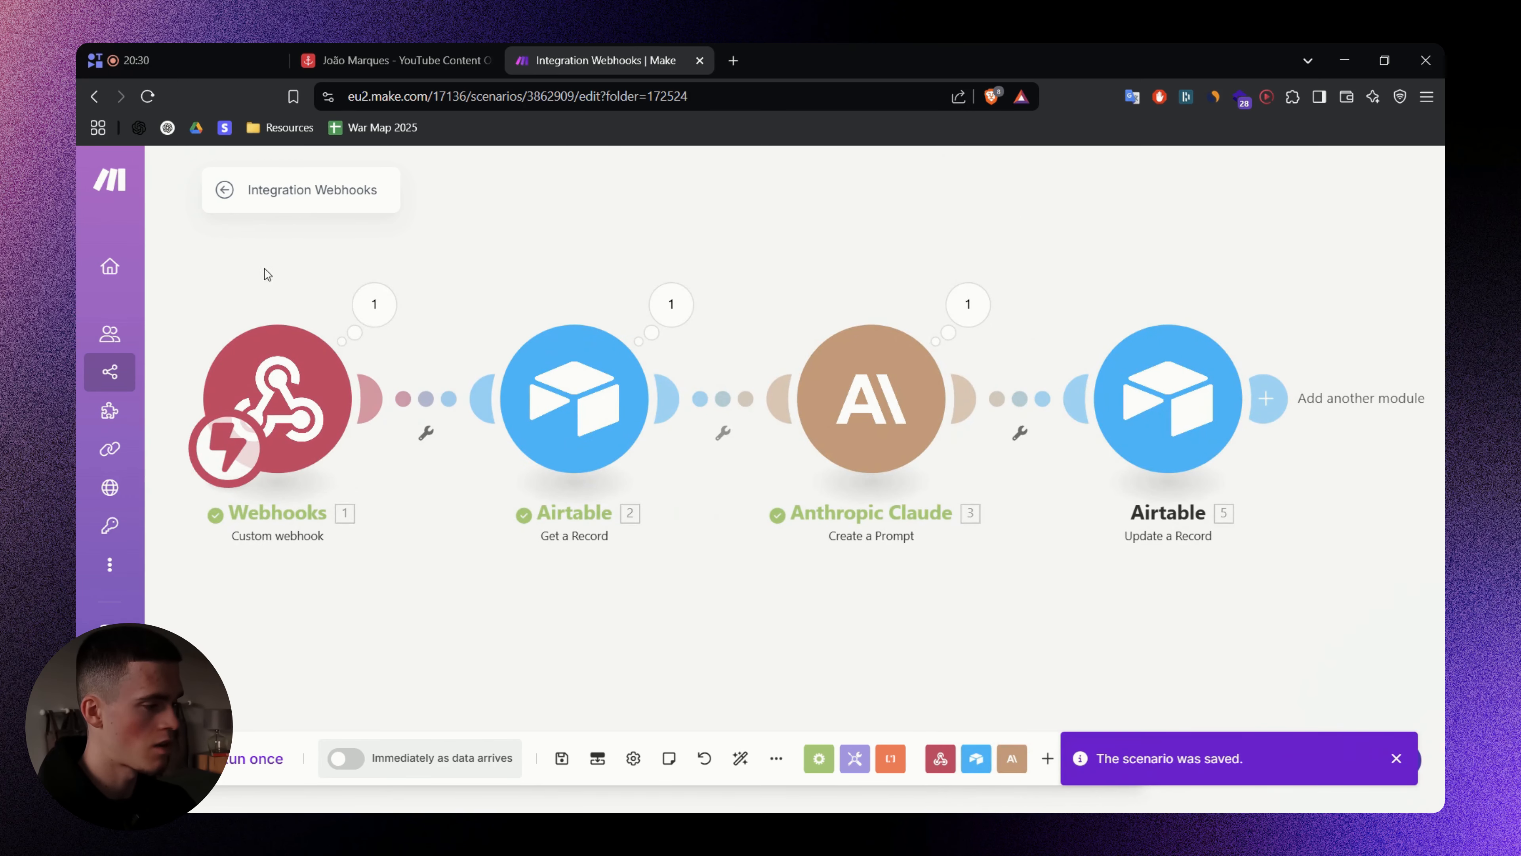
- Leave the scenario editor, dismiss the unsaved-changes prompt, and switch the scenario ON
left_click(226, 190)
left_click(917, 316)
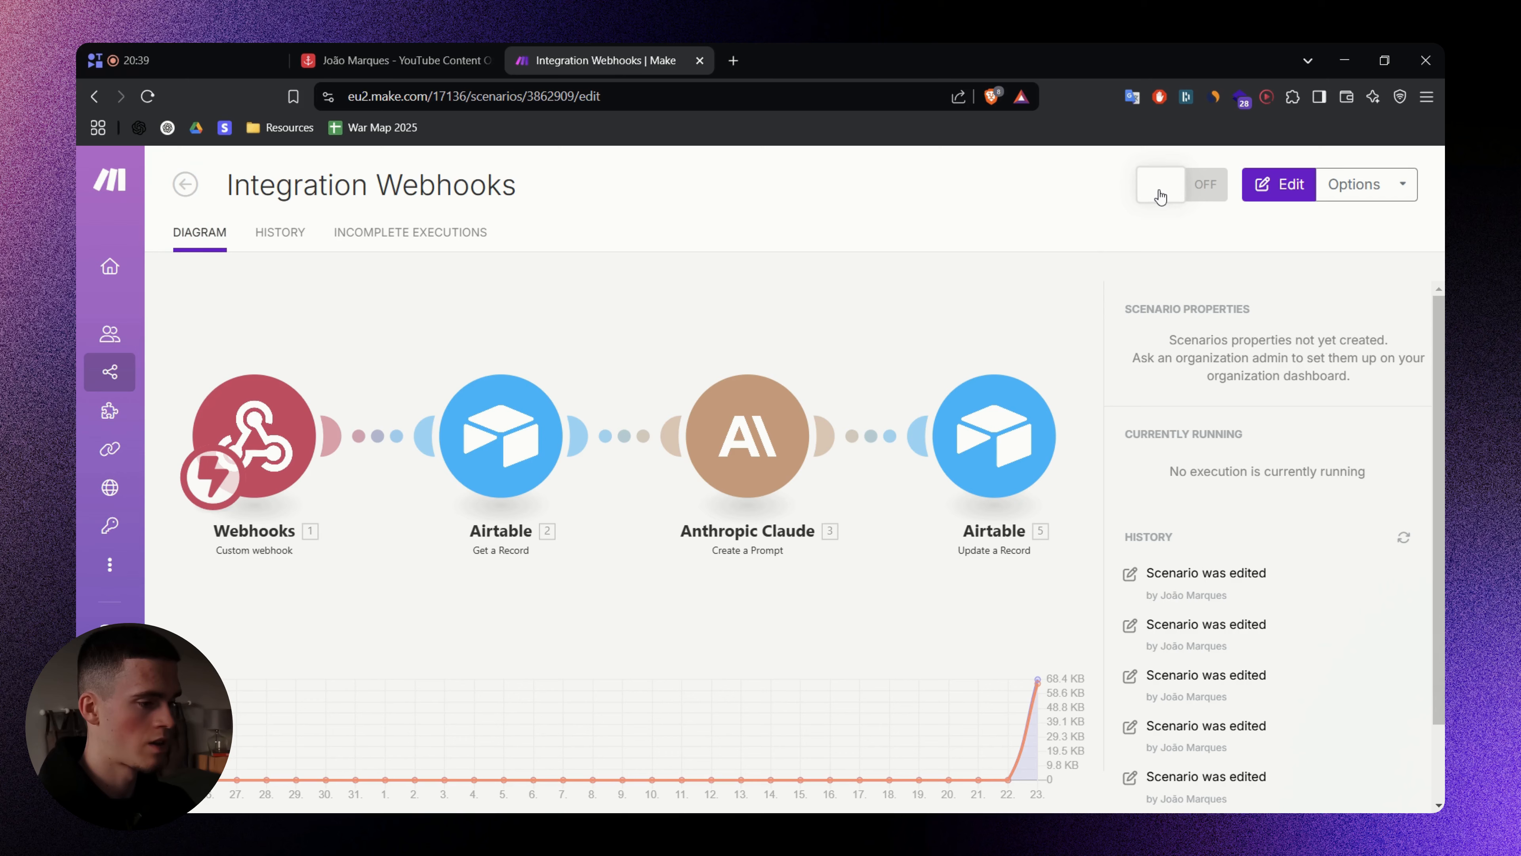
left_click(1162, 188)
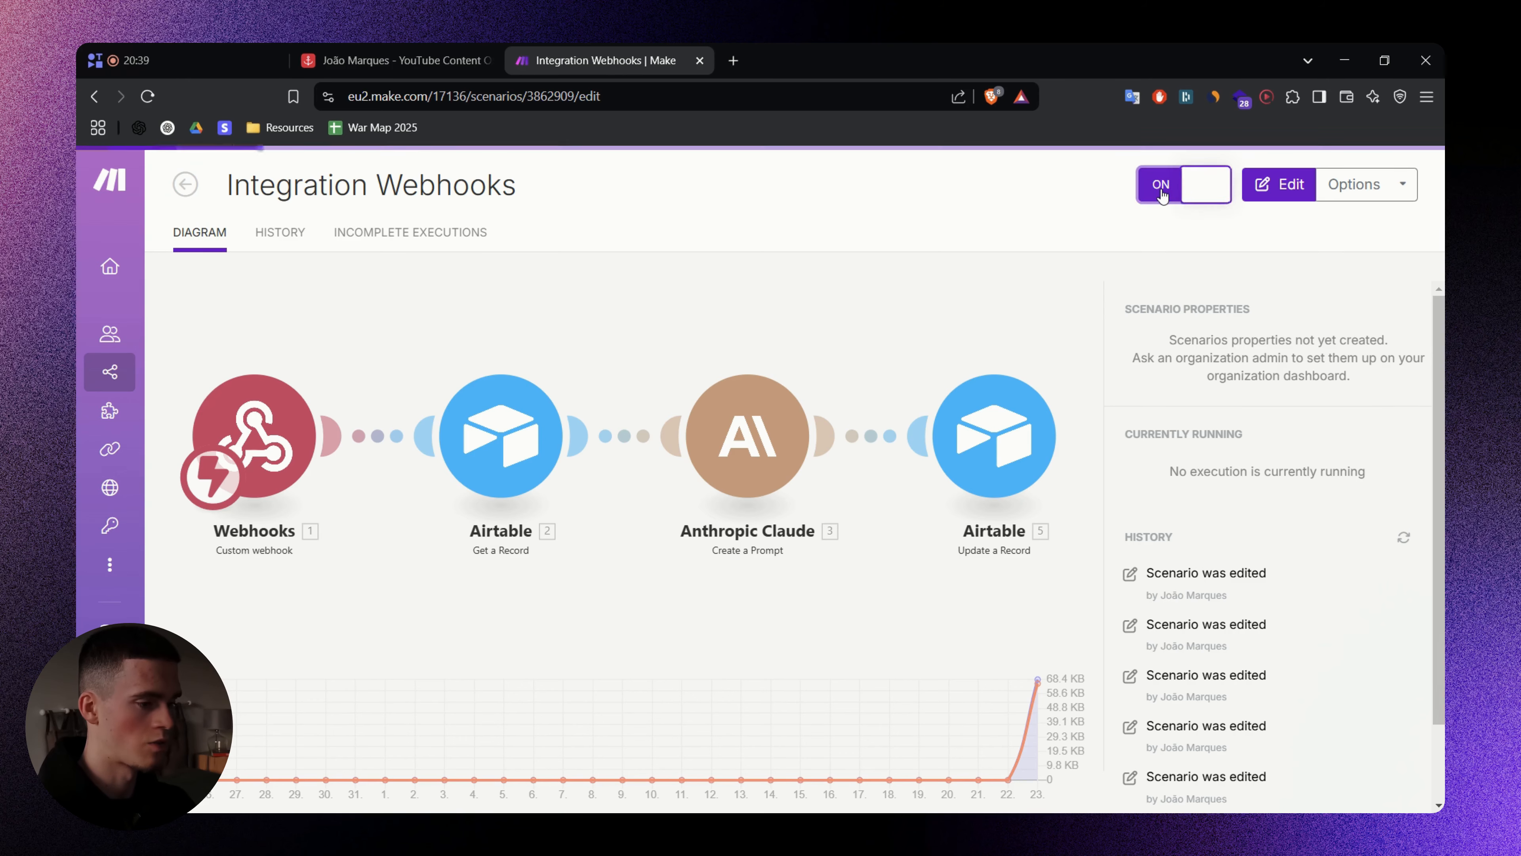
- Trigger Generate Tweet for row 29 in Airtable and check the resulting run in Make
left_click(402, 60)
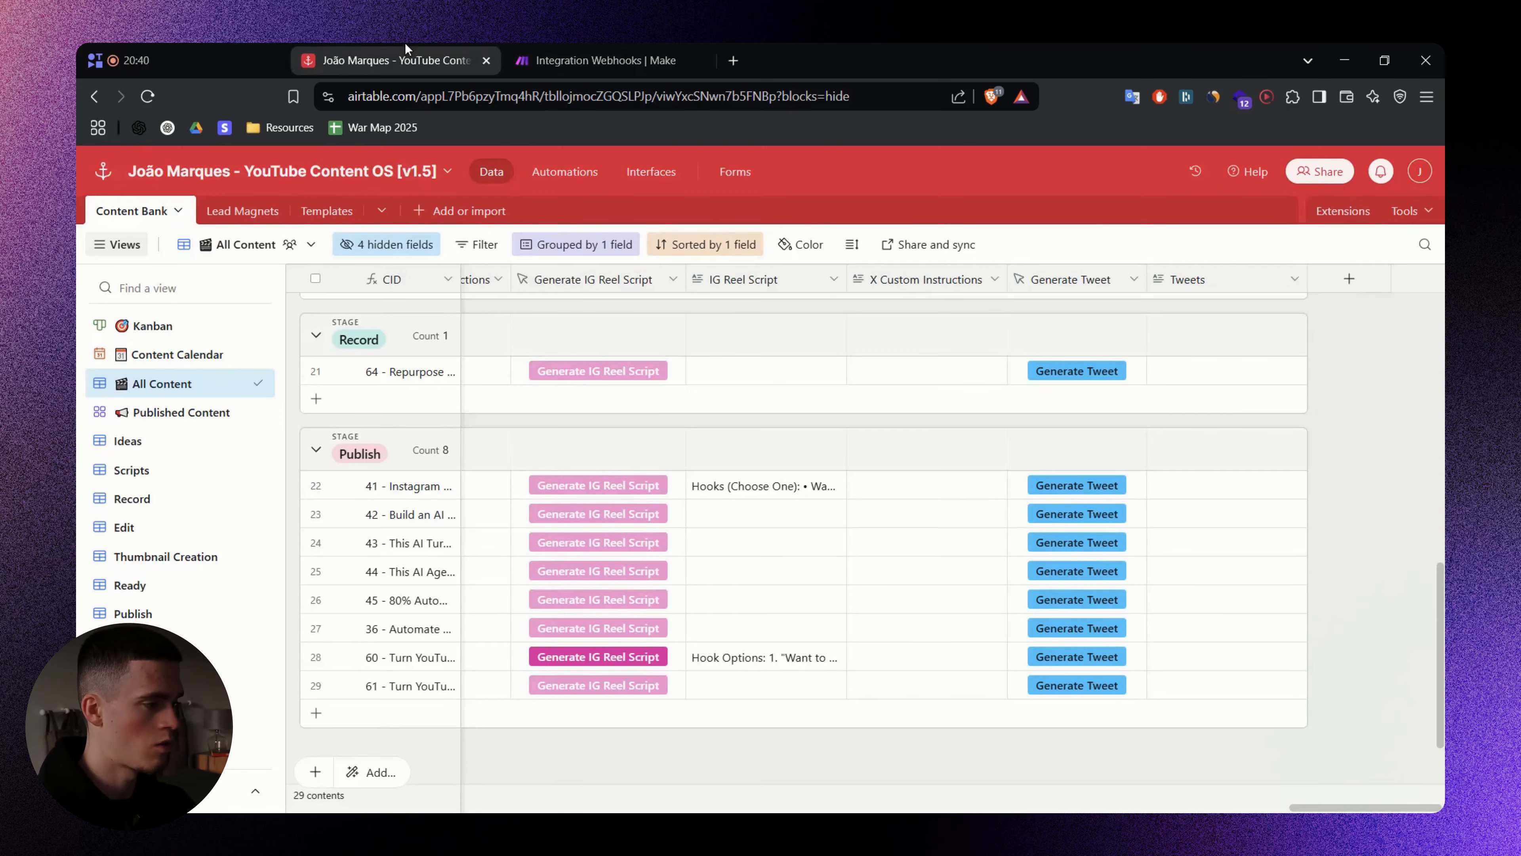
left_click(1075, 687)
key("ctrl+w")
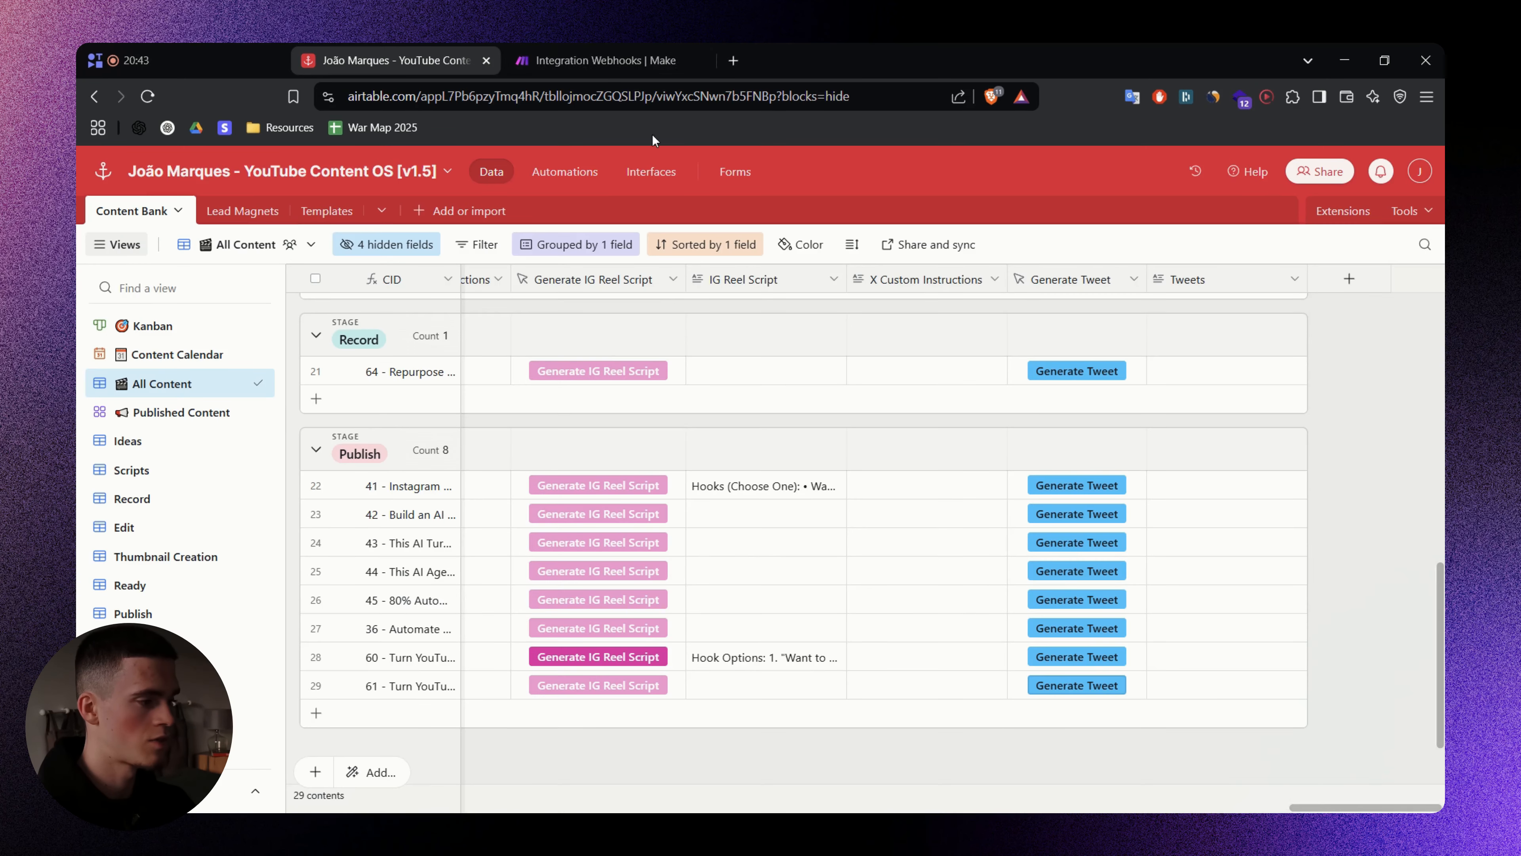
left_click(595, 62)
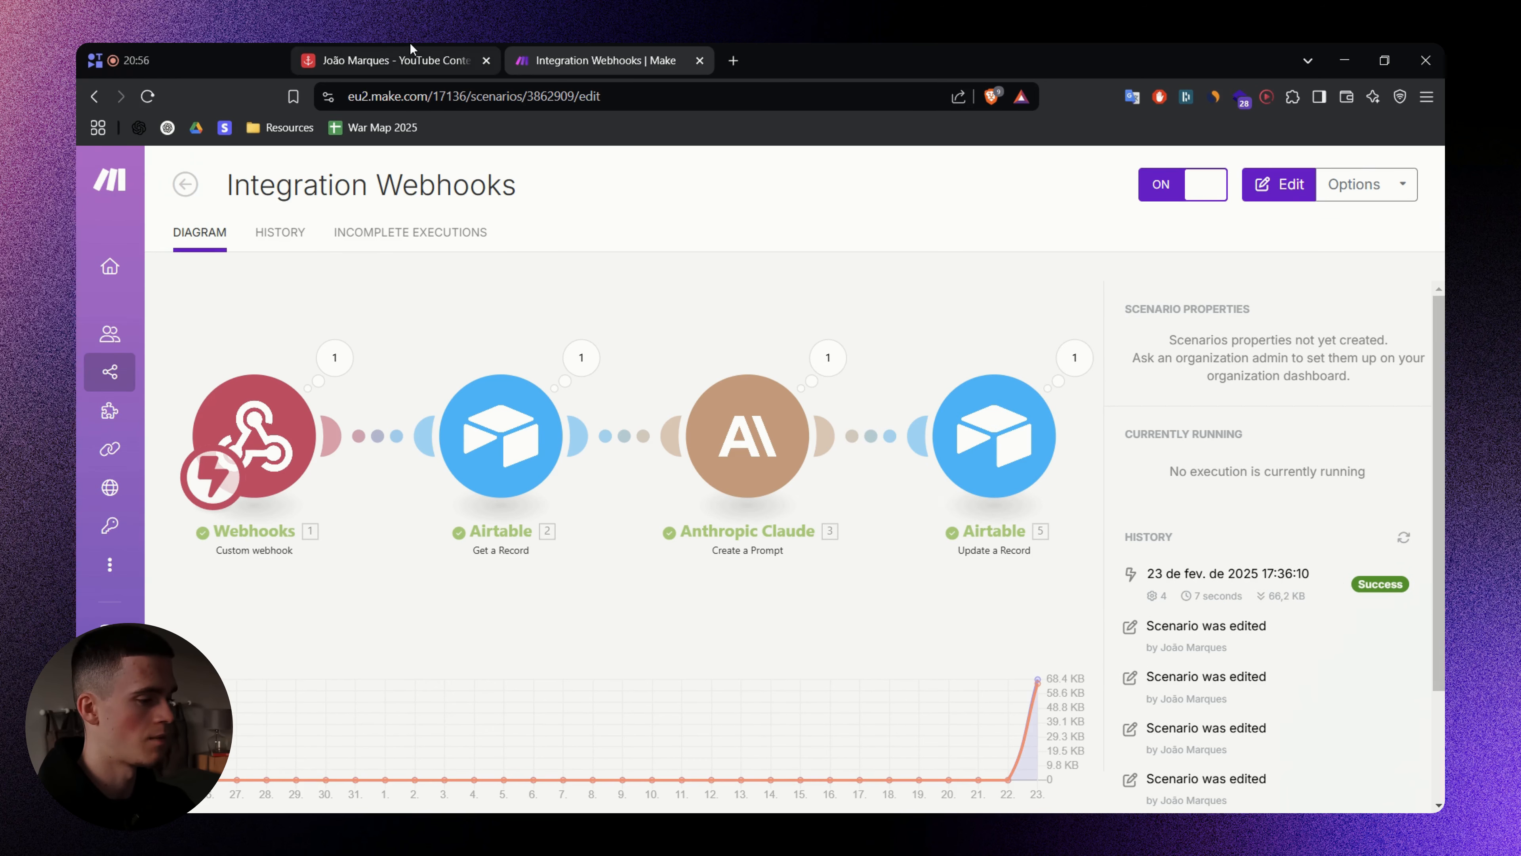
- Expand row 29's Tweets cell in Airtable and read the generated tweets
left_click(402, 60)
left_click(1261, 696)
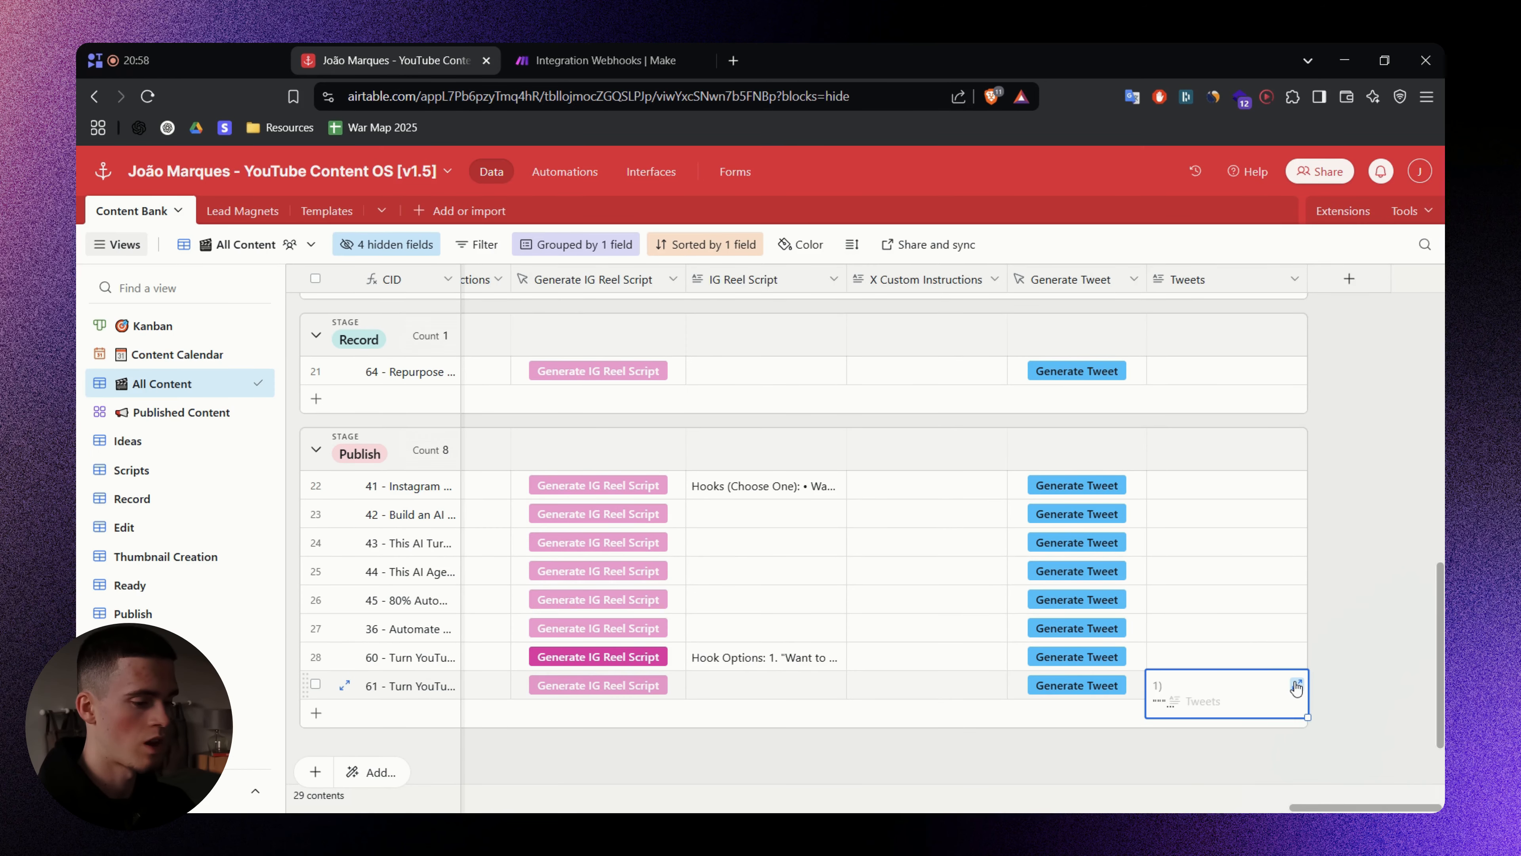
left_click(1297, 686)
scroll(842, 525, "down", 5)
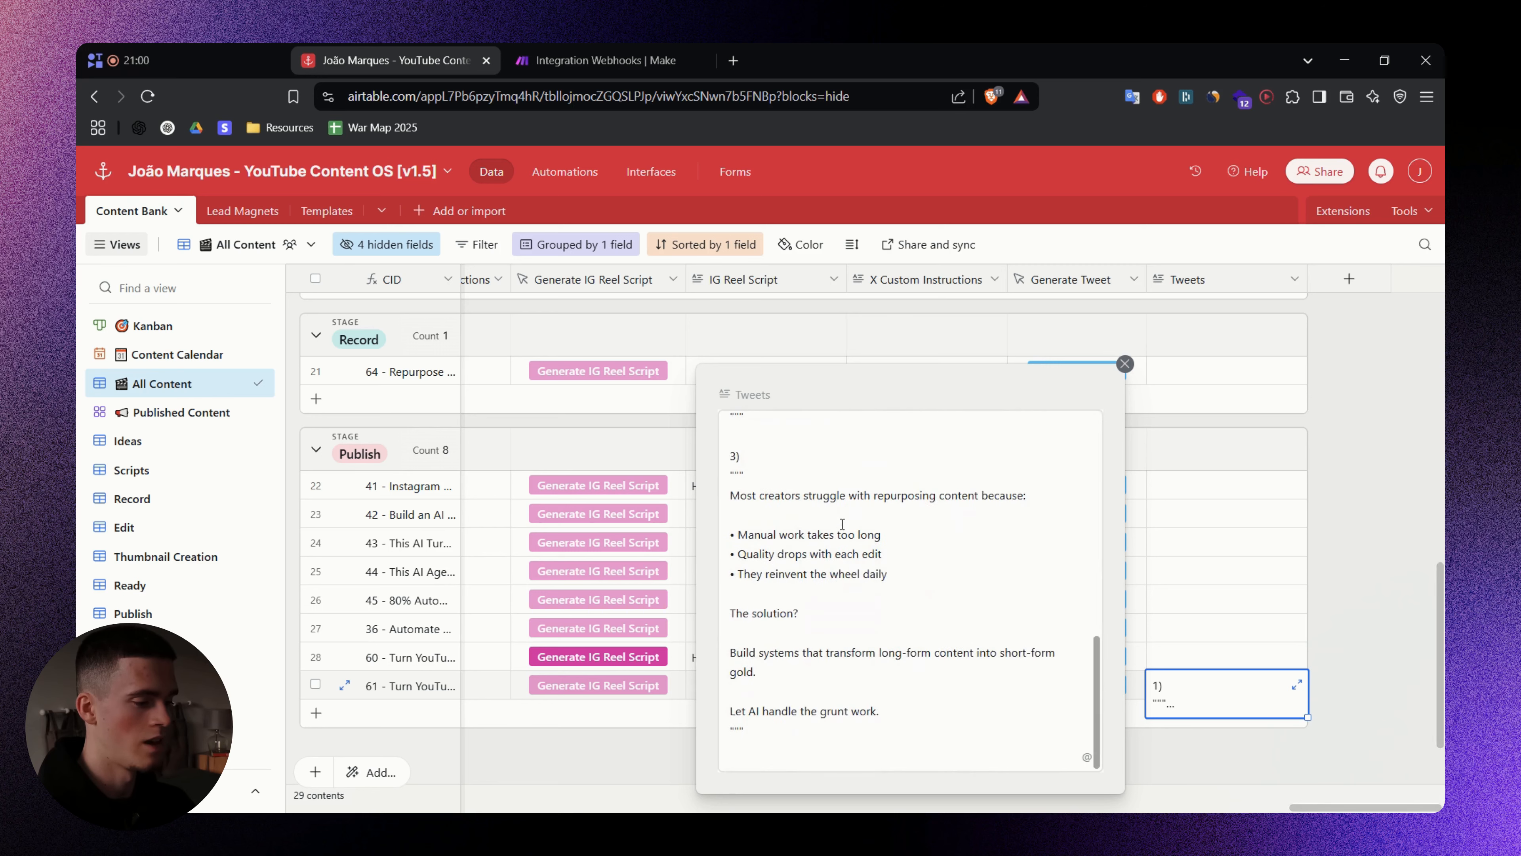
scroll(894, 515, "up", 5)
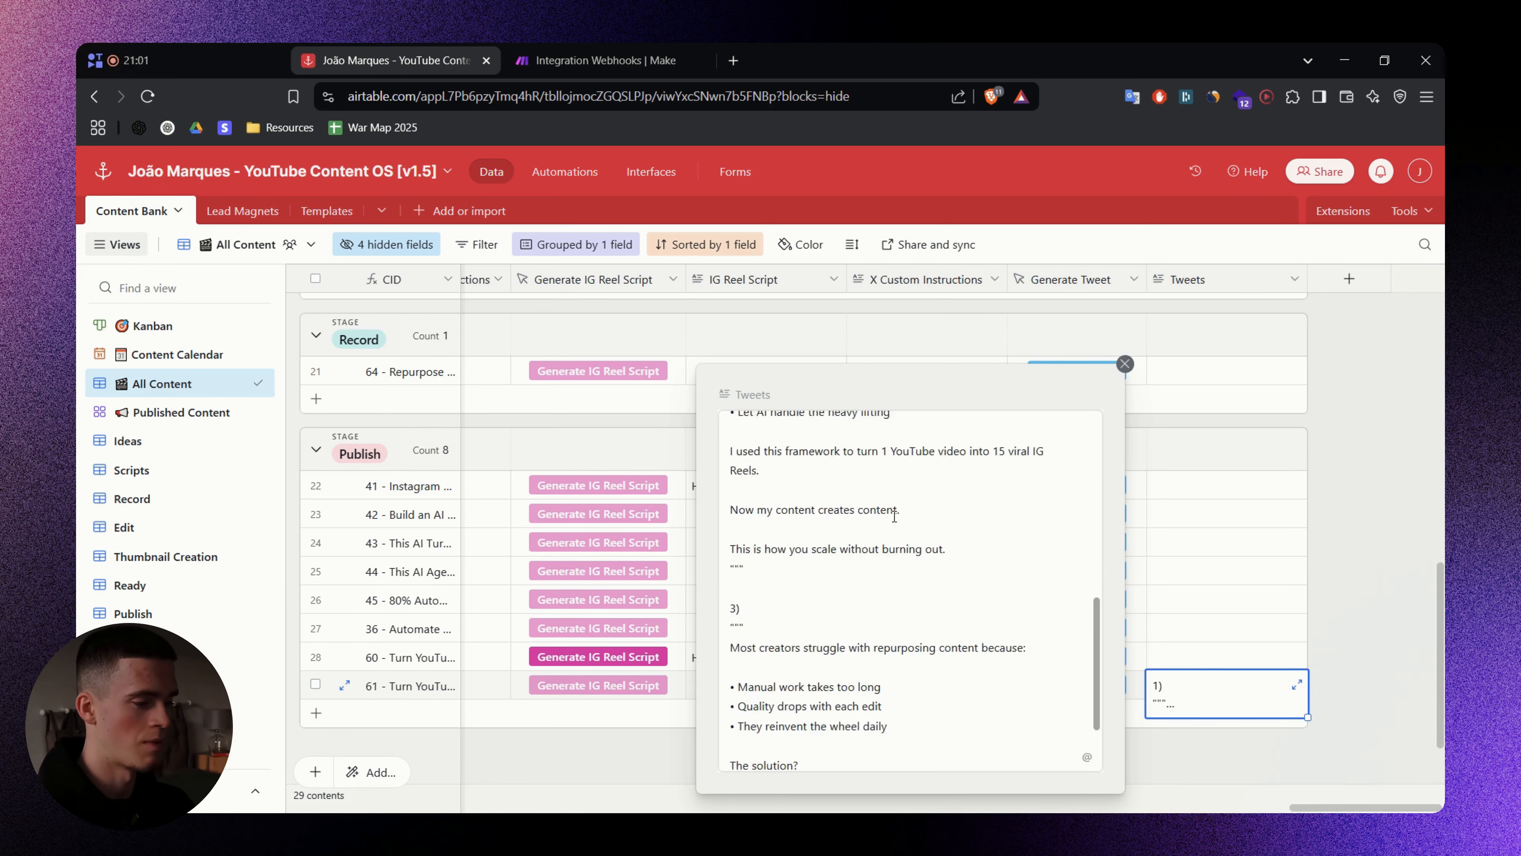
left_click(1125, 363)
- Glance at the Make scenario, then select the Tweets values of the other Publish rows
left_click(1365, 550)
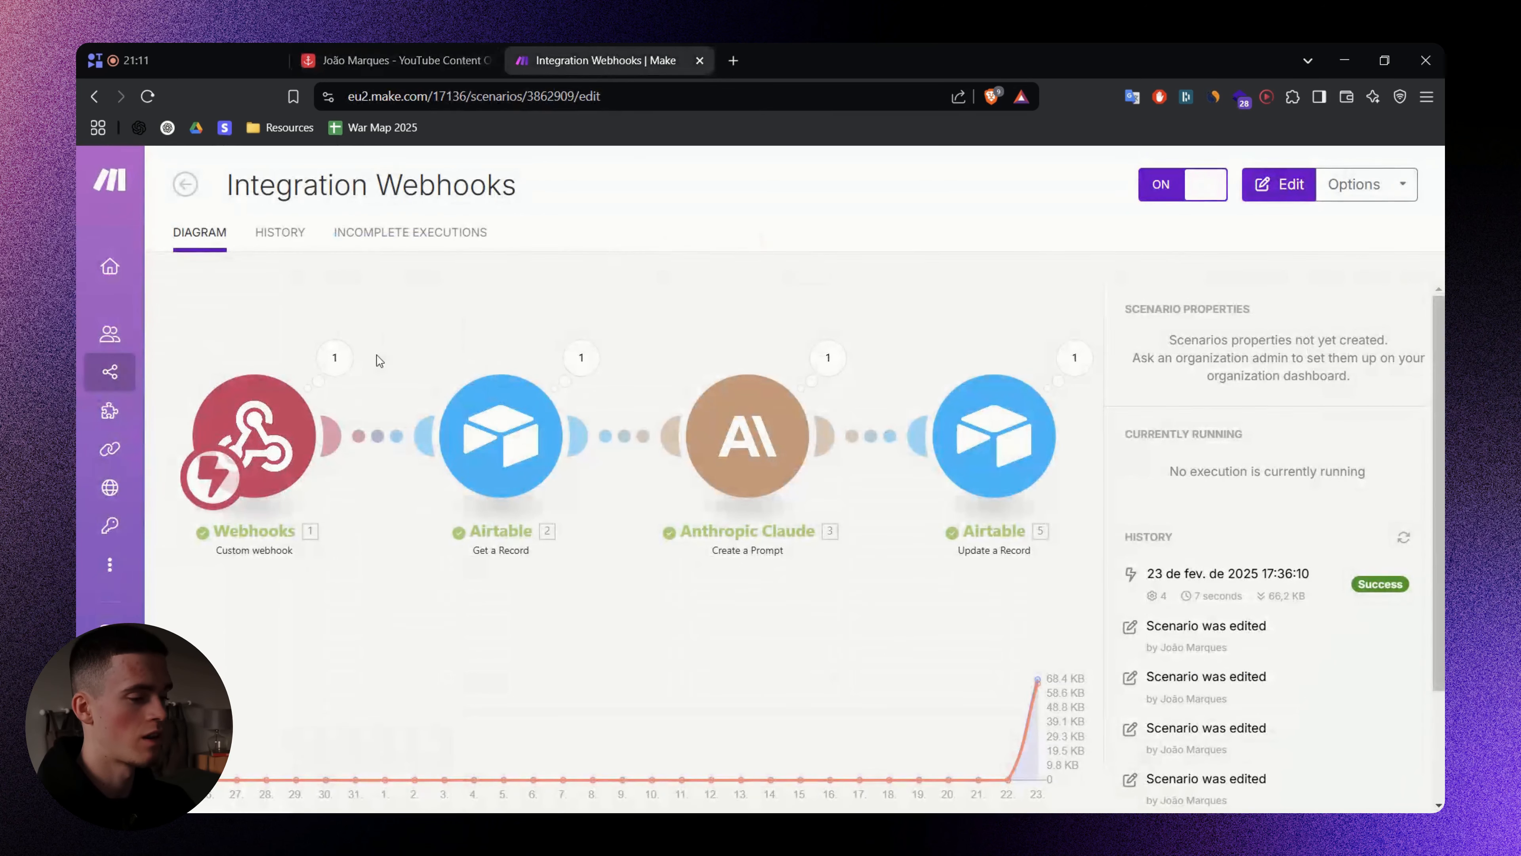
left_click(428, 51)
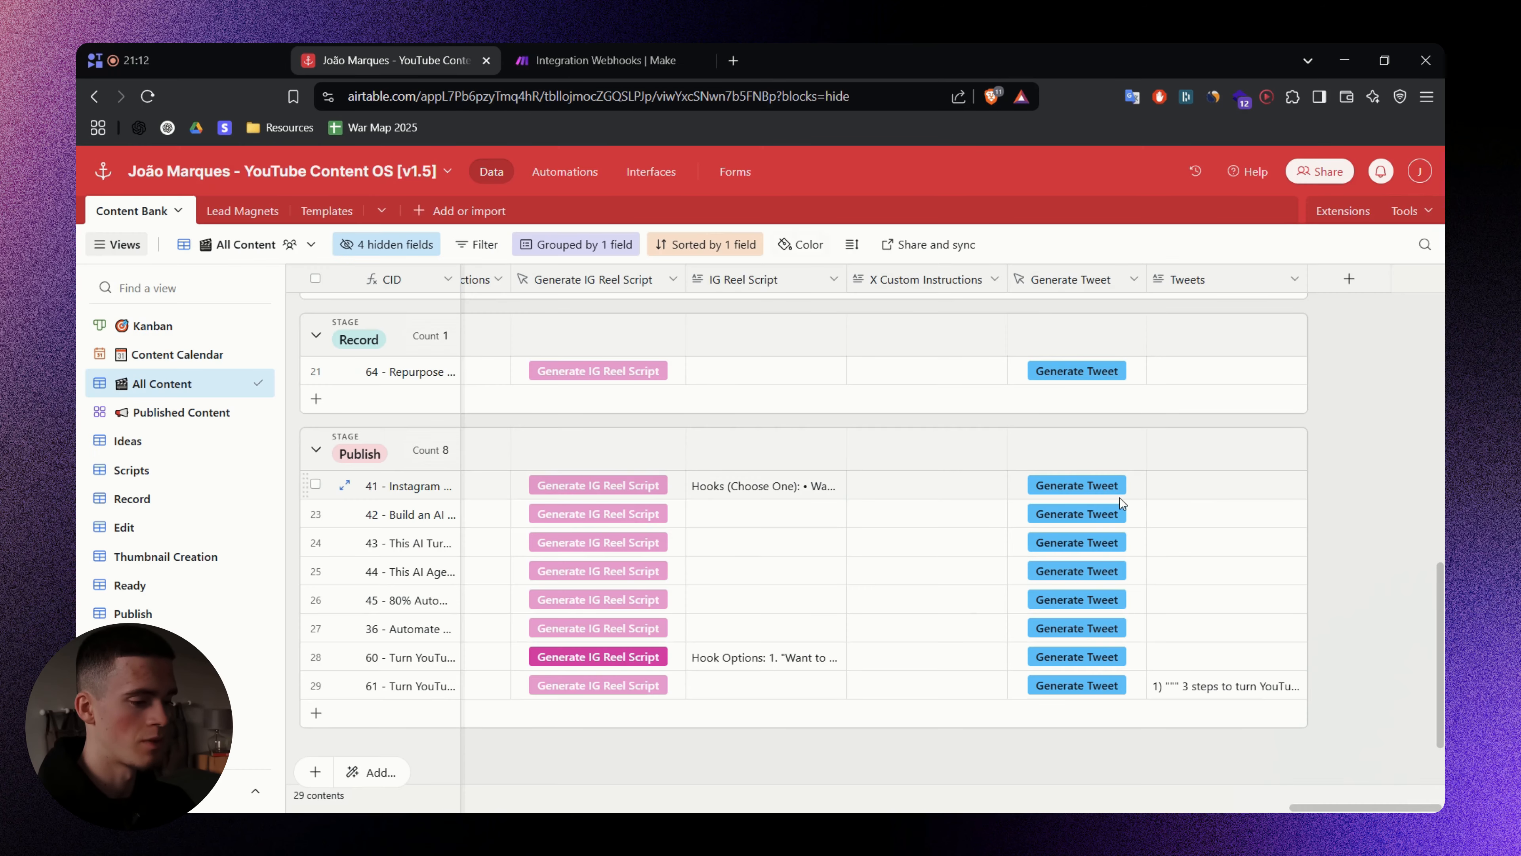
left_click(1188, 494)
left_click(1198, 661, "shift")
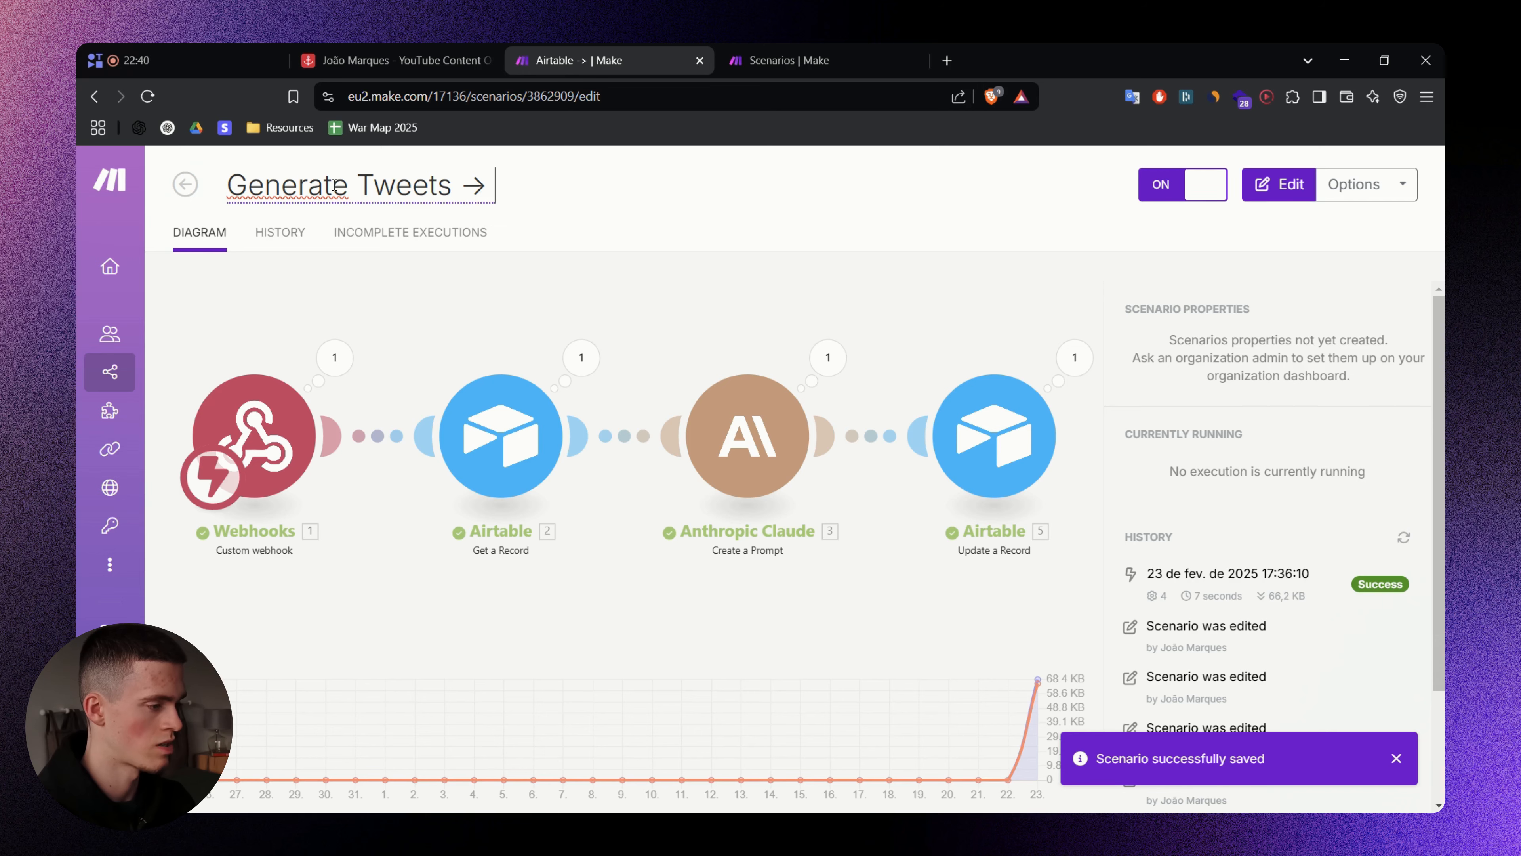
- Finish the scenario name as 'Generate Tweets → Update Airtable' by typing 'Update Airtable'
type("Update Airtable")
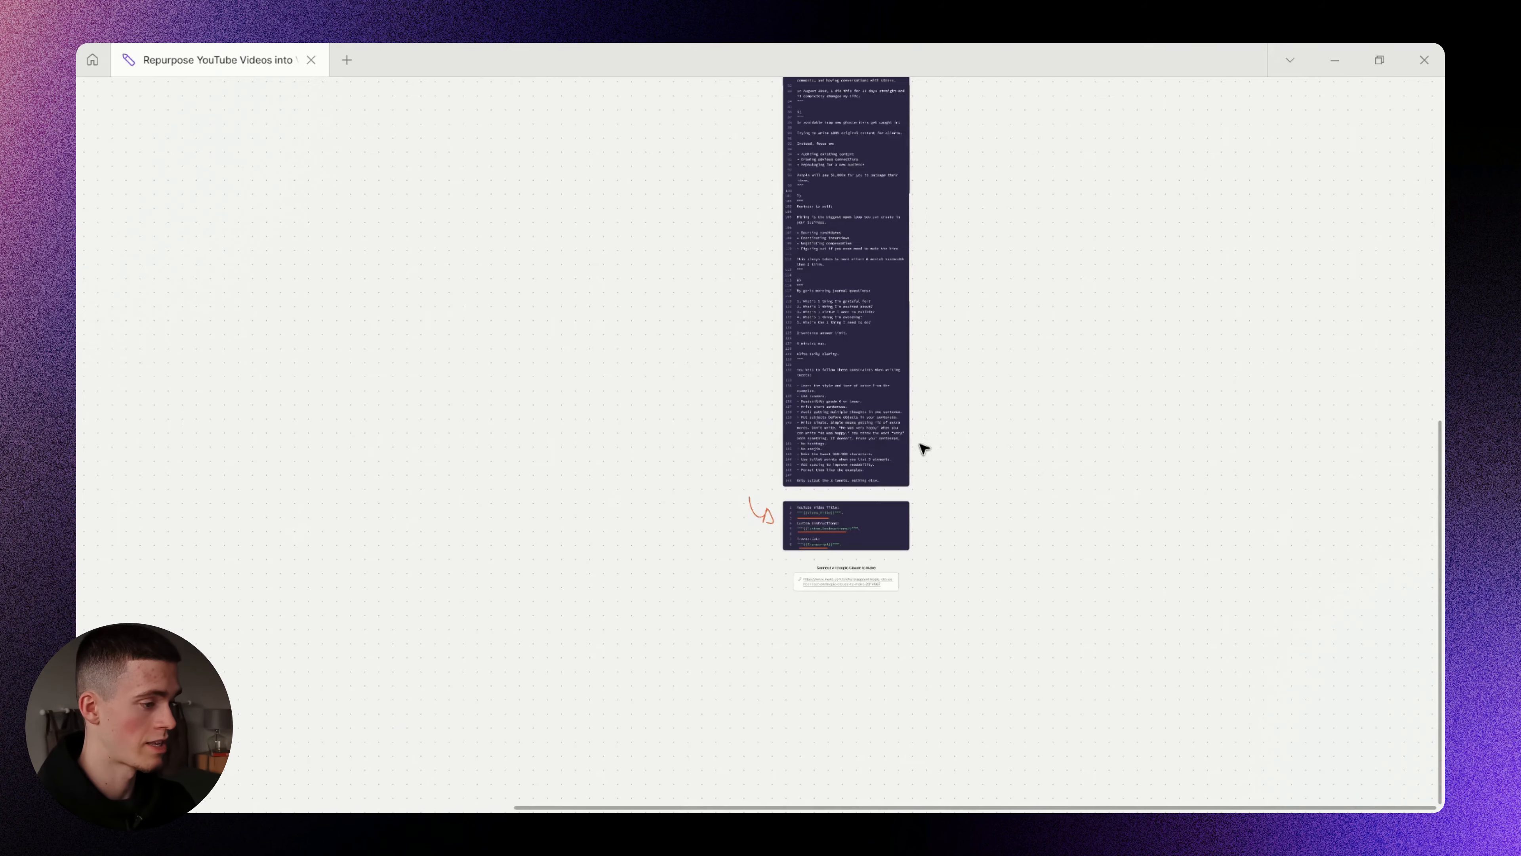
- Pan the whiteboard to bring the tweet-generation flowchart into view
scroll(918, 442, "up", 5)
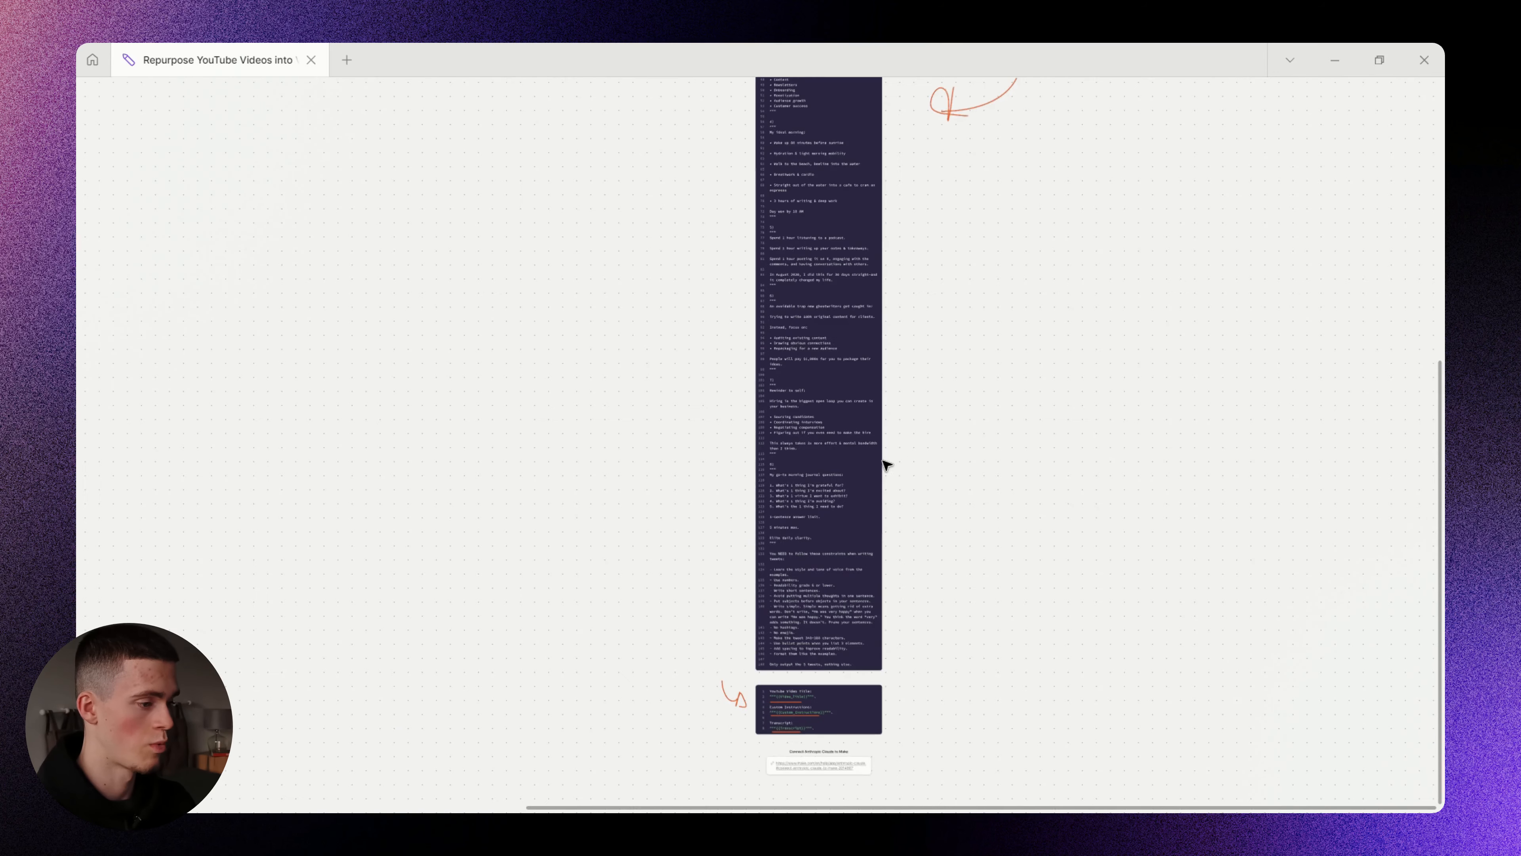
scroll(781, 326, "down", 7)
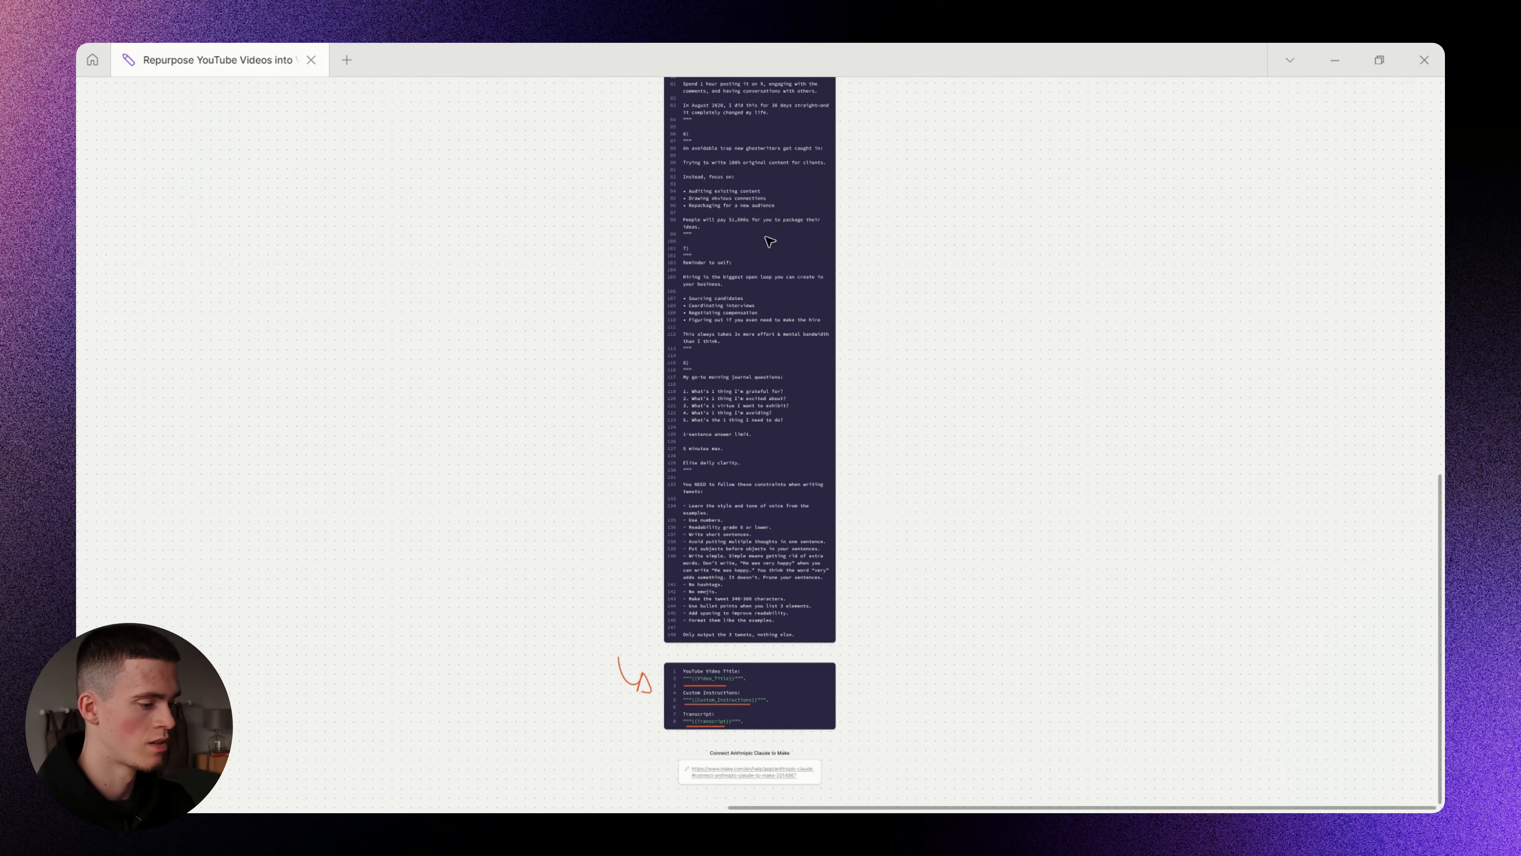
left_click_drag(770, 242, 717, 690)
left_click_drag(749, 394, 907, 398)
scroll(808, 539, "up", 3)
- Circle the flowchart with freehand ink, undo it, then switch to the Airtable window
key("m")
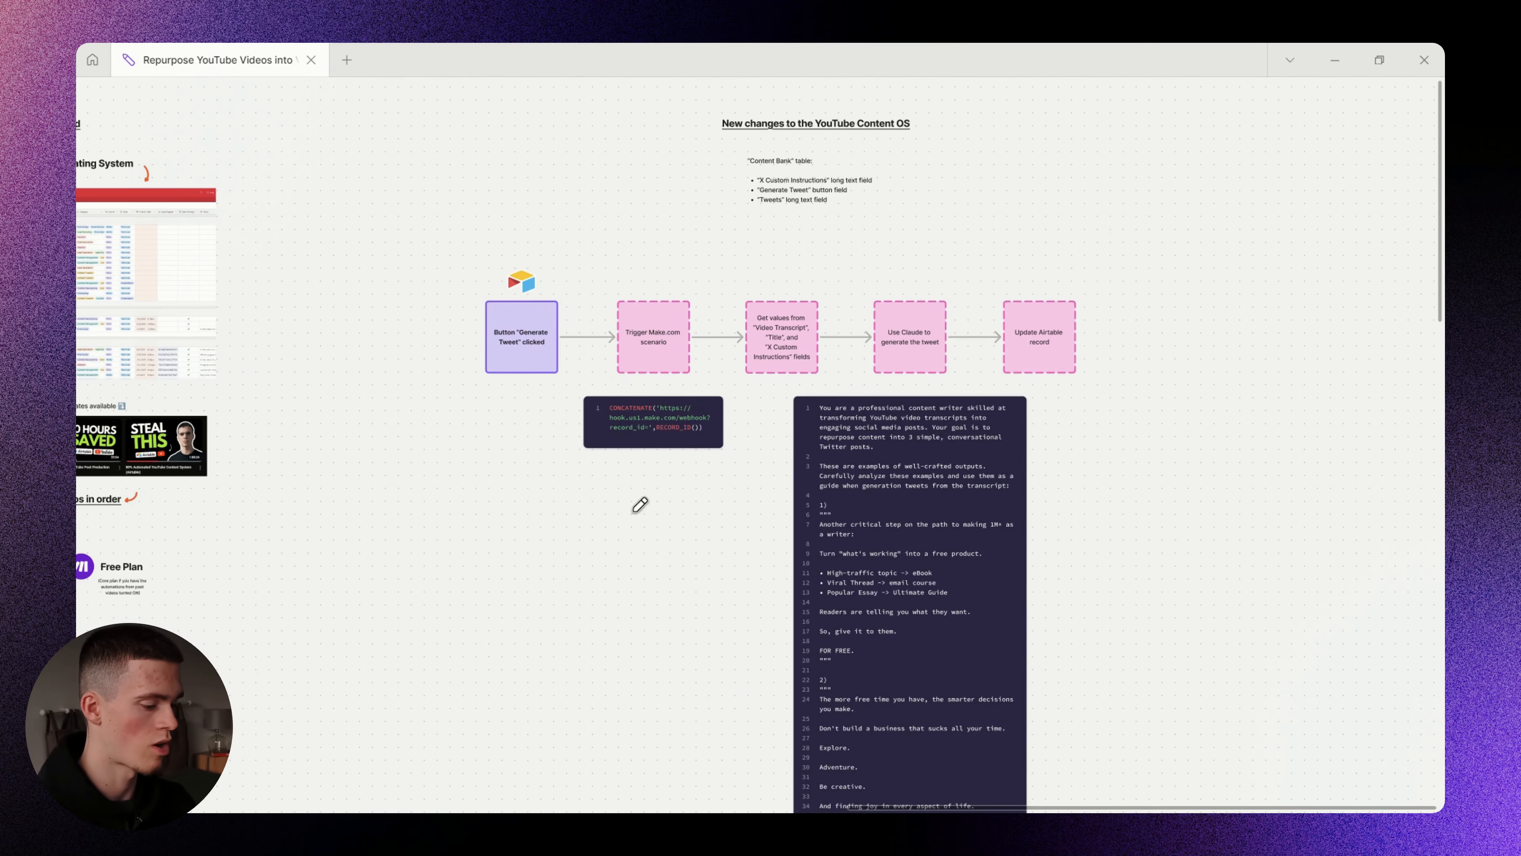
mouse_move(815, 234)
left_mouse_down()
mouse_move(424, 315)
mouse_move(686, 245)
left_mouse_up()
key("ctrl+z")
scroll(839, 431, "left", 12)
scroll(991, 435, "down", 3)
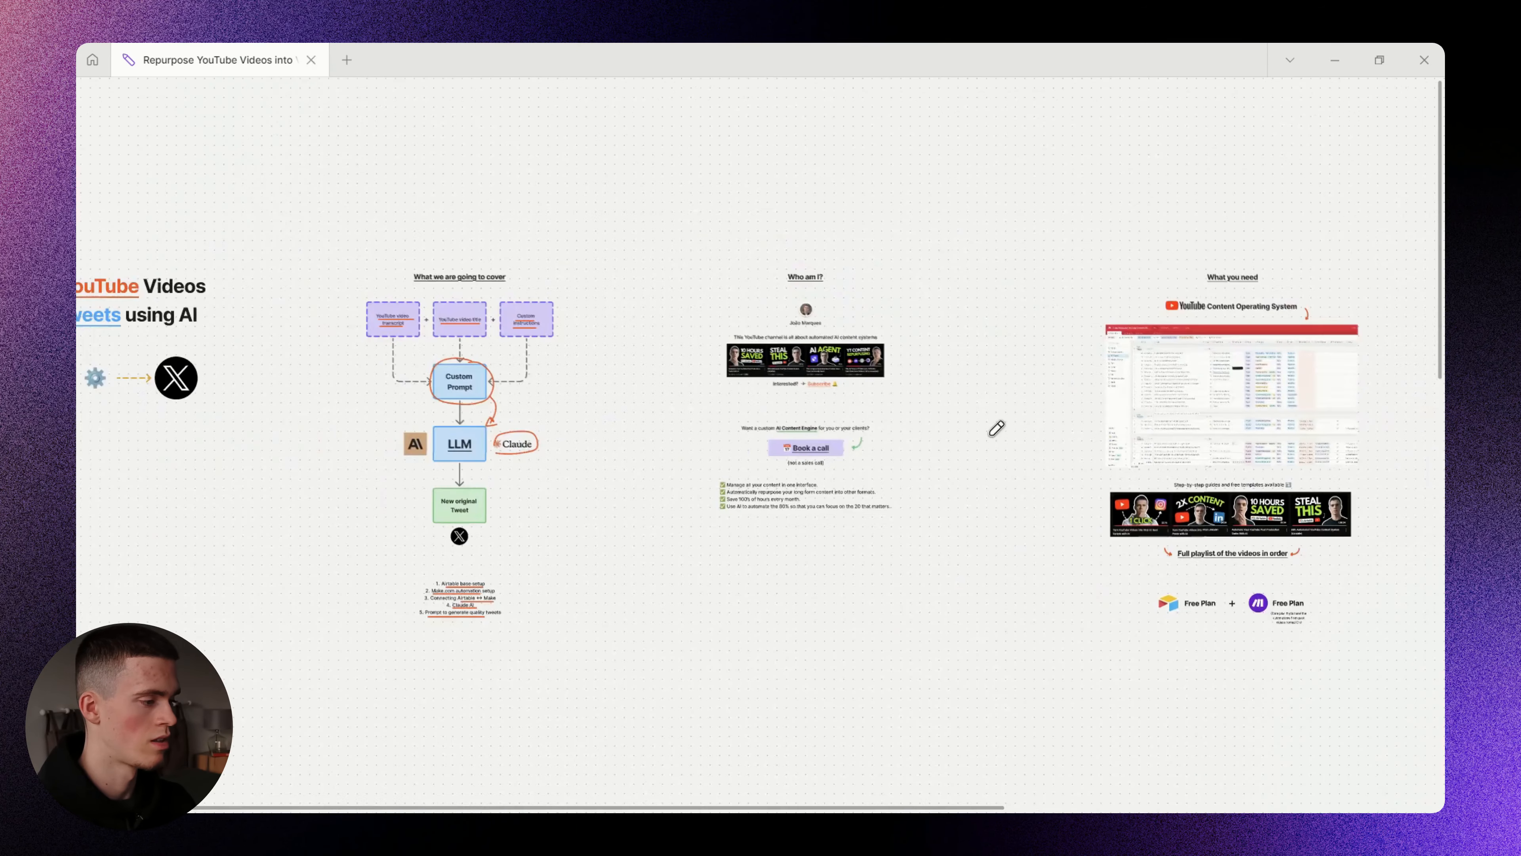
key("alt+Tab")
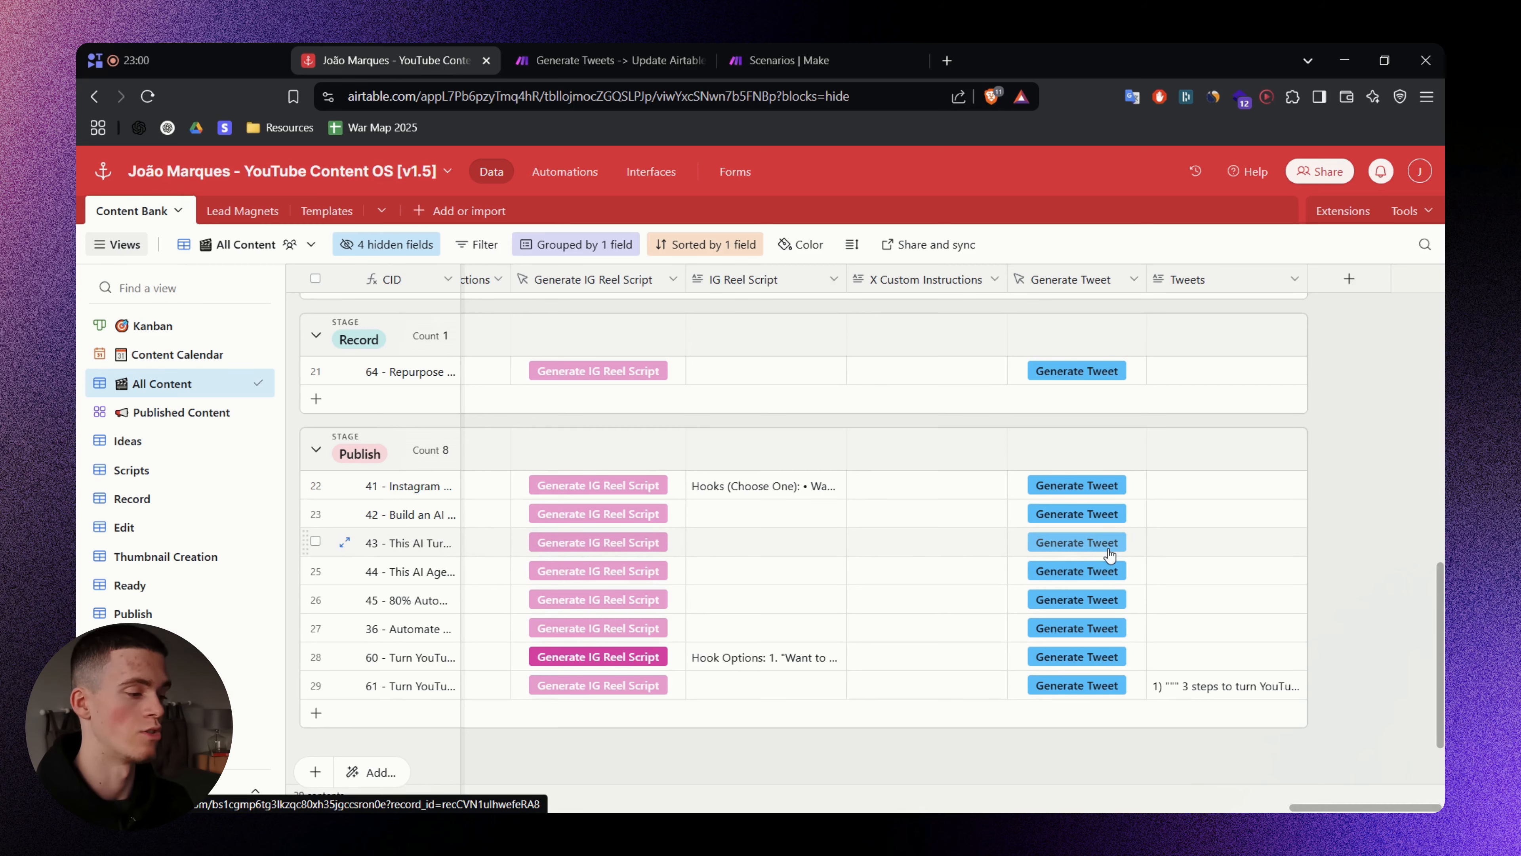
key("alt+Tab")
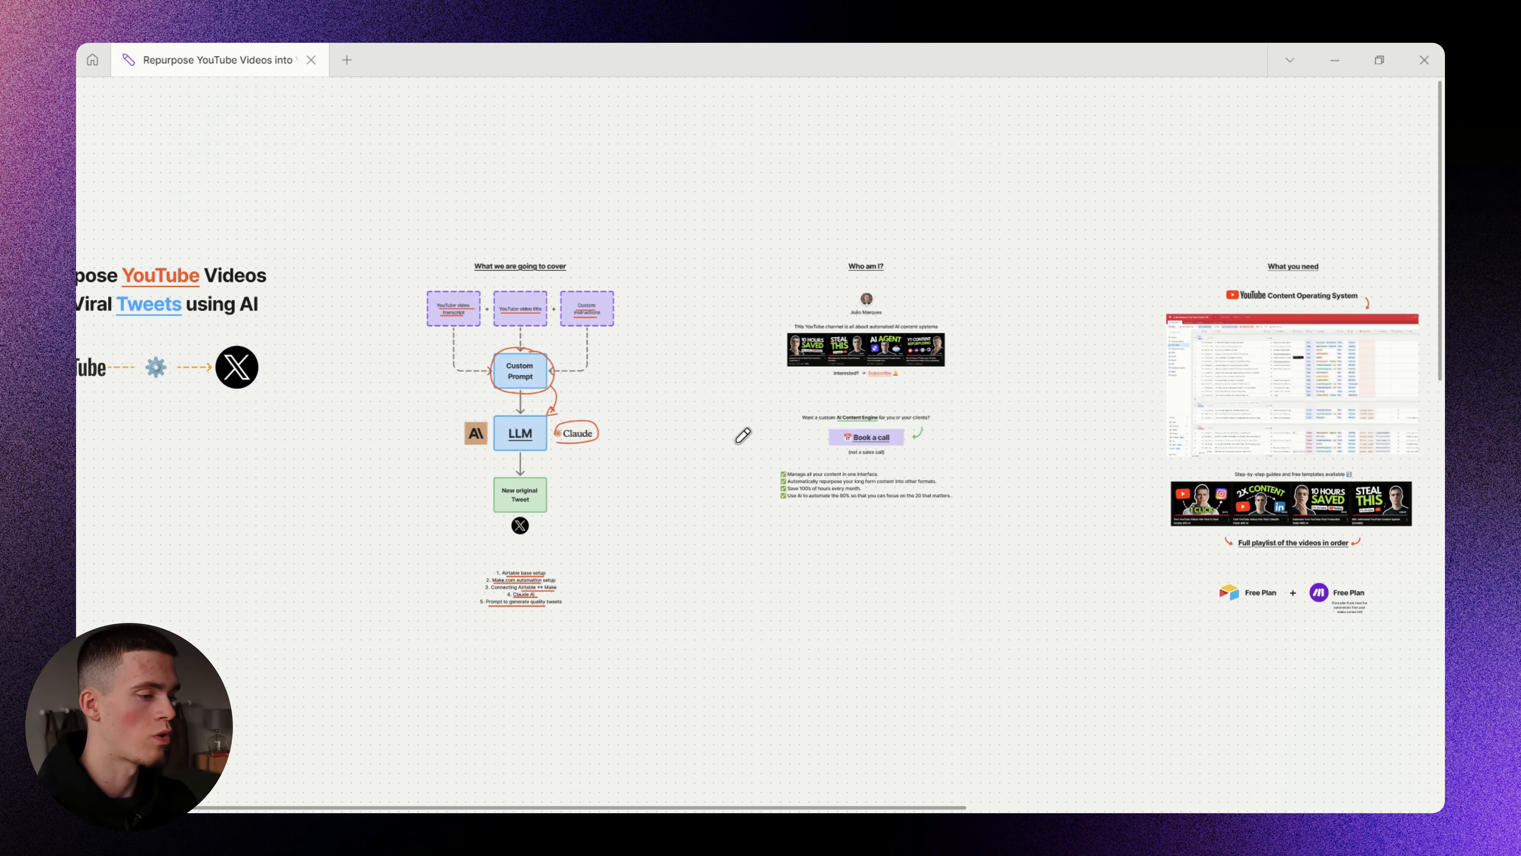
left_click_drag(532, 382, 638, 382)
scroll(635, 383, "up", 3)
mouse_move(589, 222)
left_mouse_down()
mouse_move(466, 415)
mouse_move(695, 258)
left_mouse_up()
key("ctrl+z")
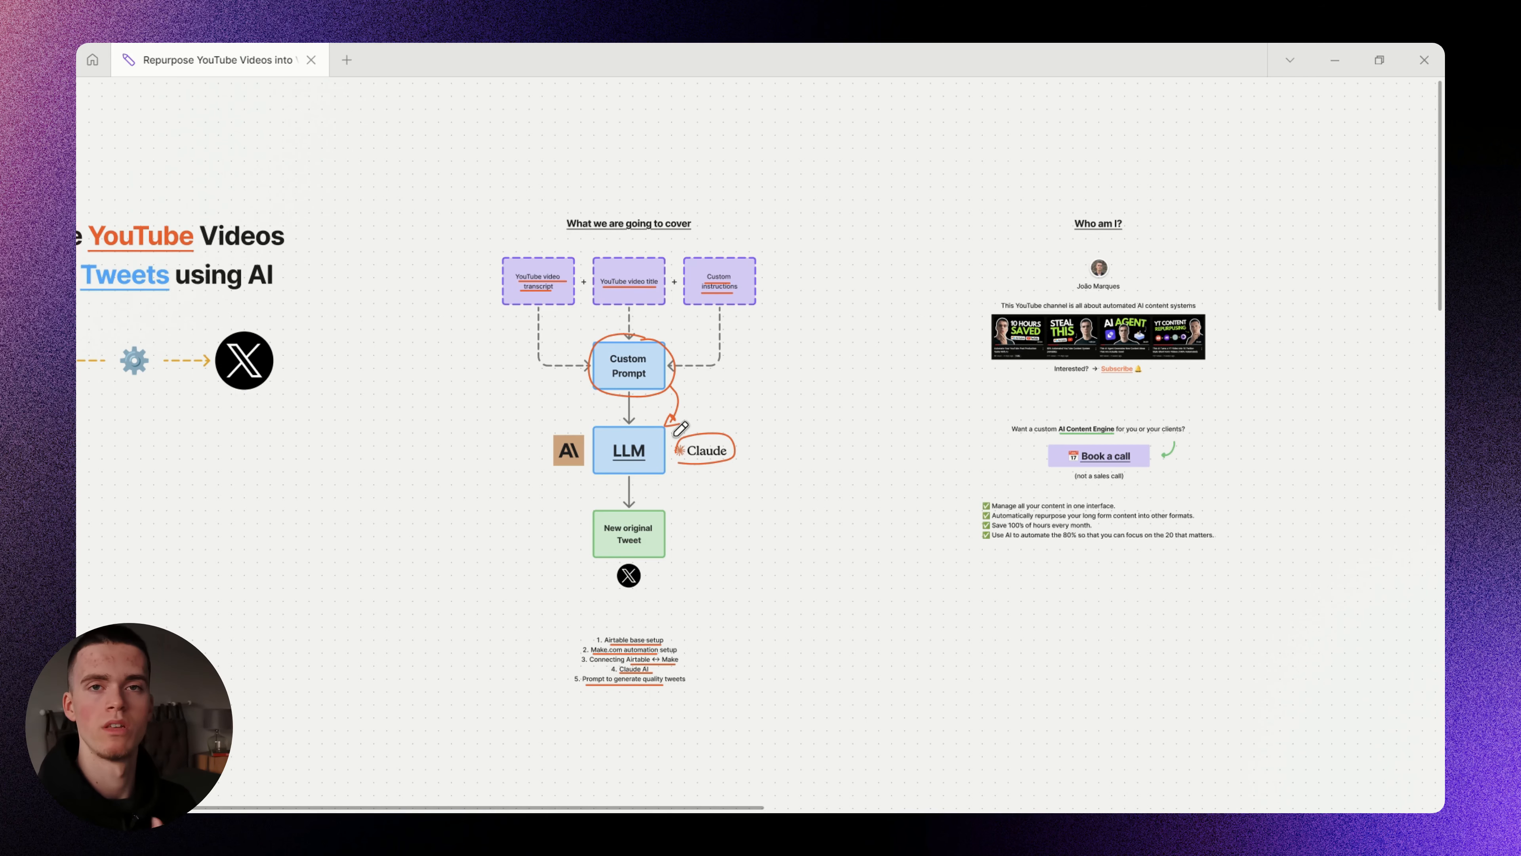
key("alt+Tab")
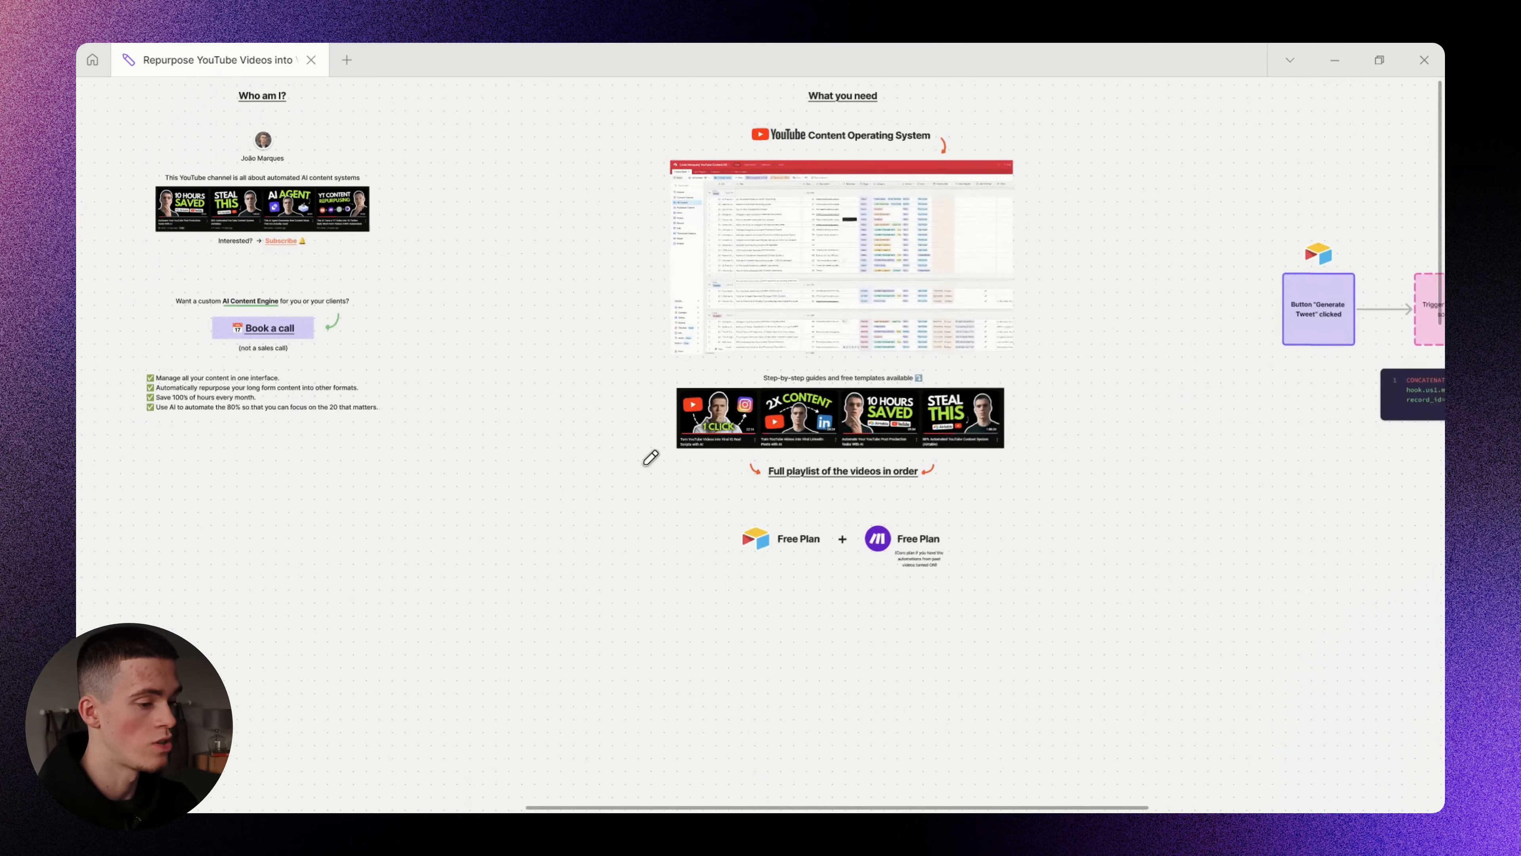
scroll(1015, 429, "up", 5)
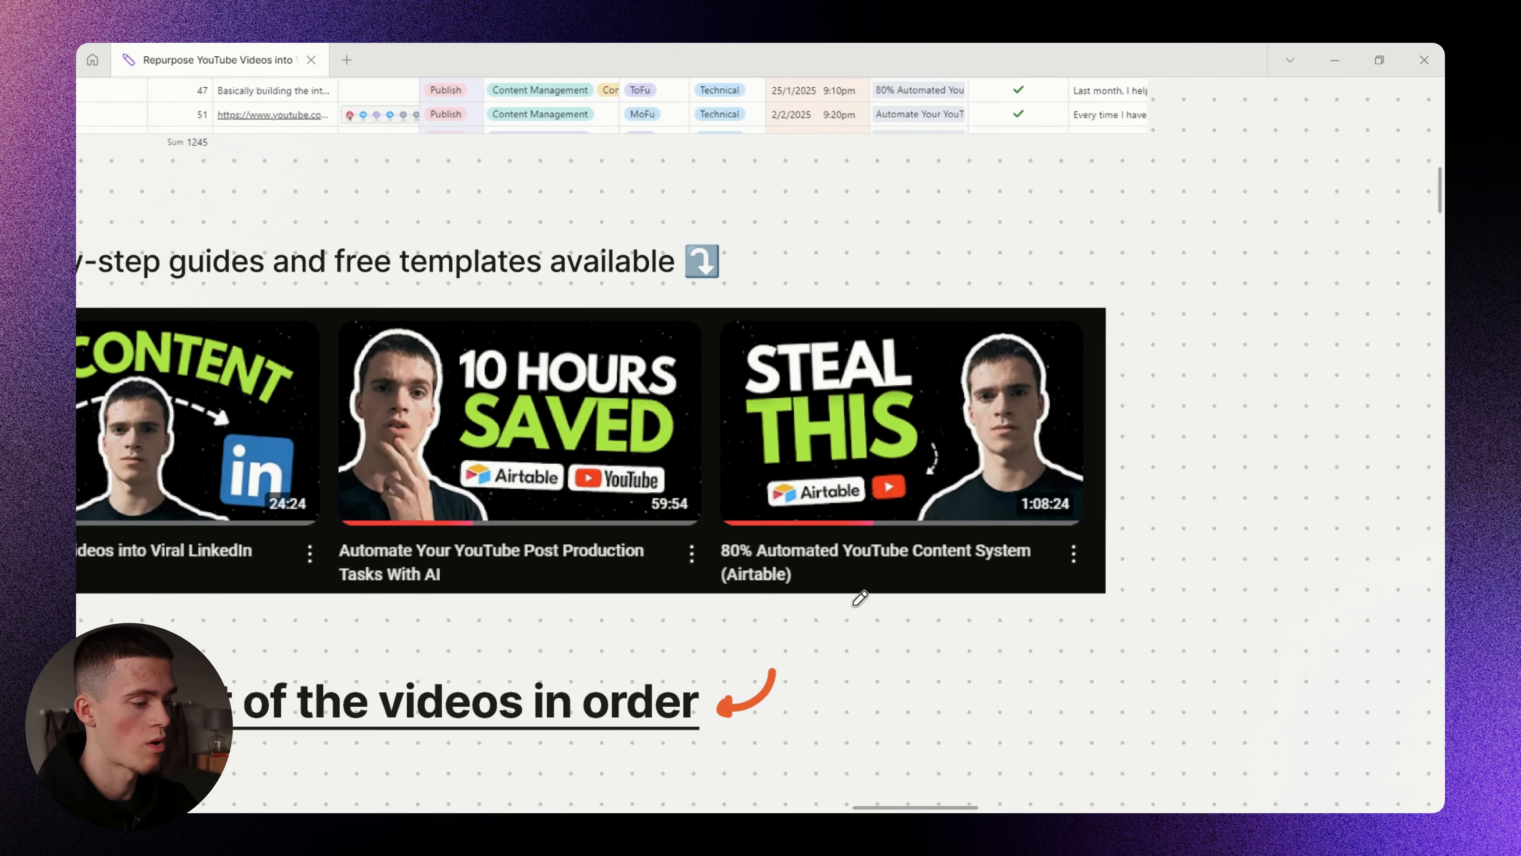
left_click_drag(810, 570, 996, 573)
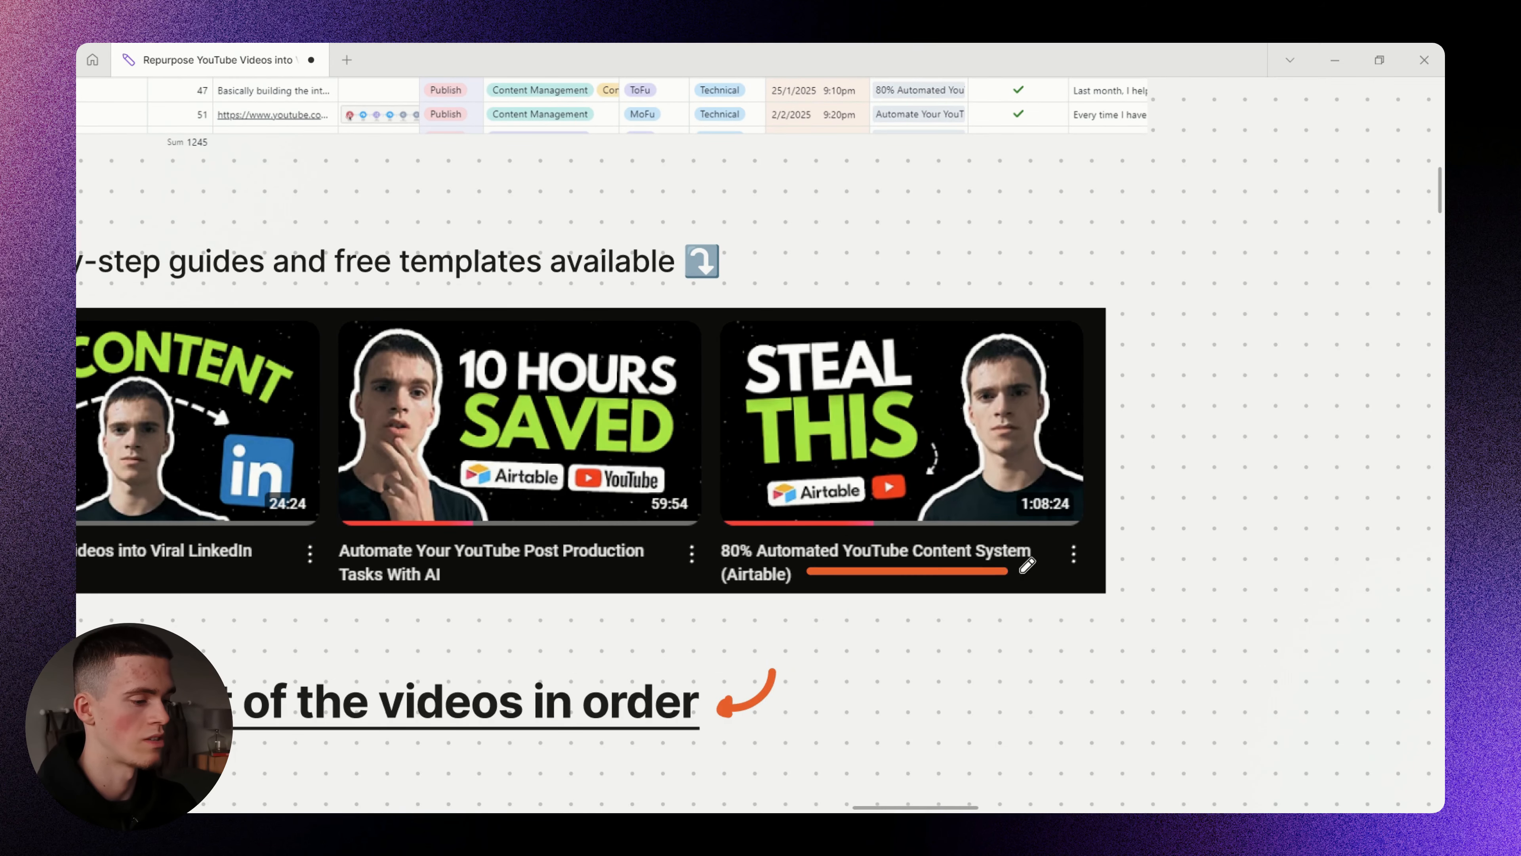
mouse_move(1183, 447)
left_mouse_down()
mouse_move(1126, 466)
mouse_move(1105, 453)
left_mouse_up()
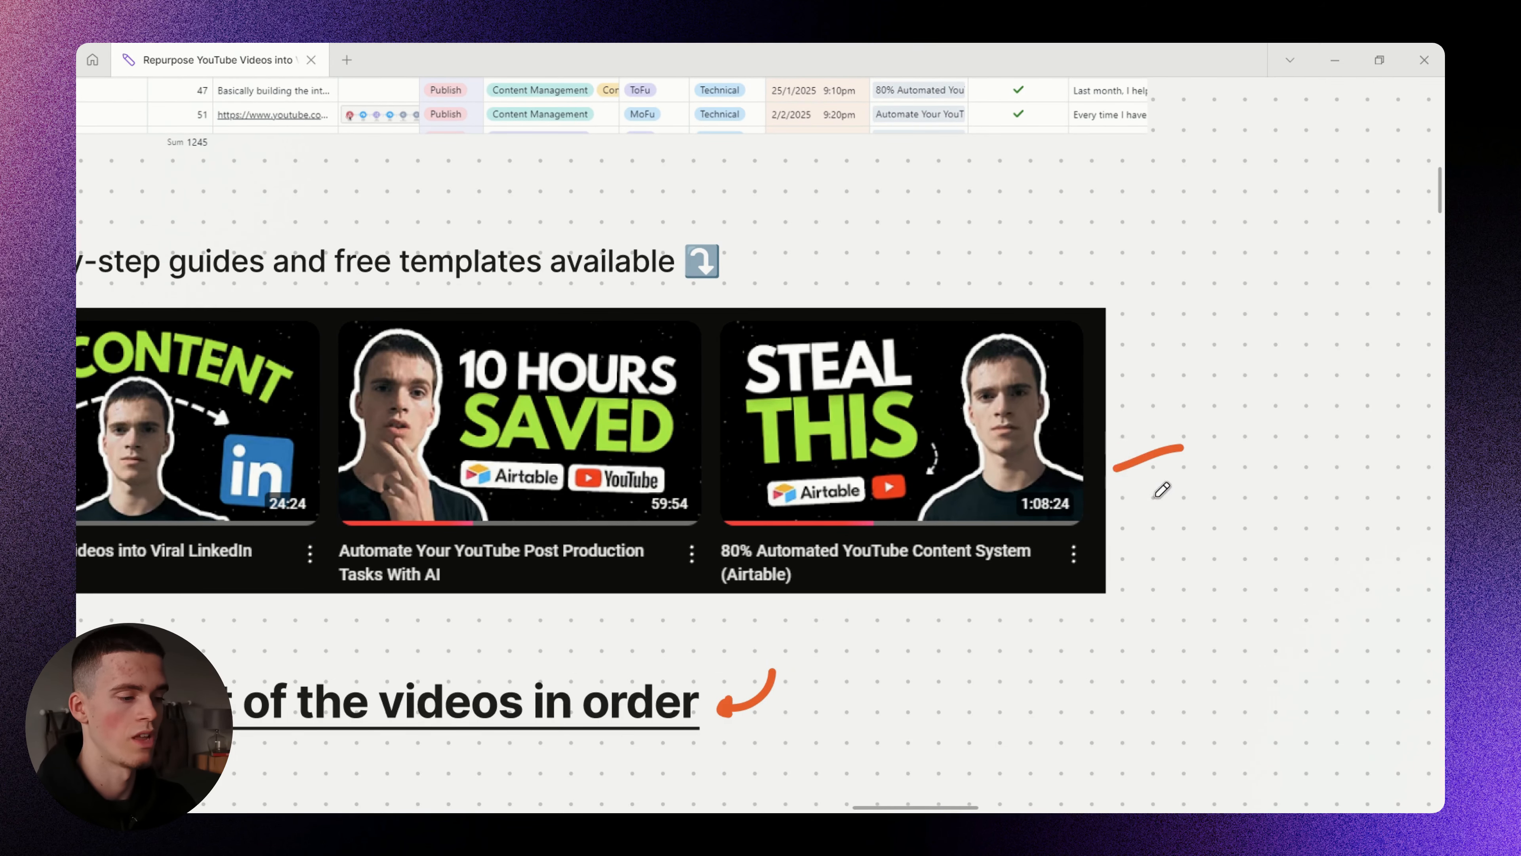
scroll(1162, 490, "down", 10)
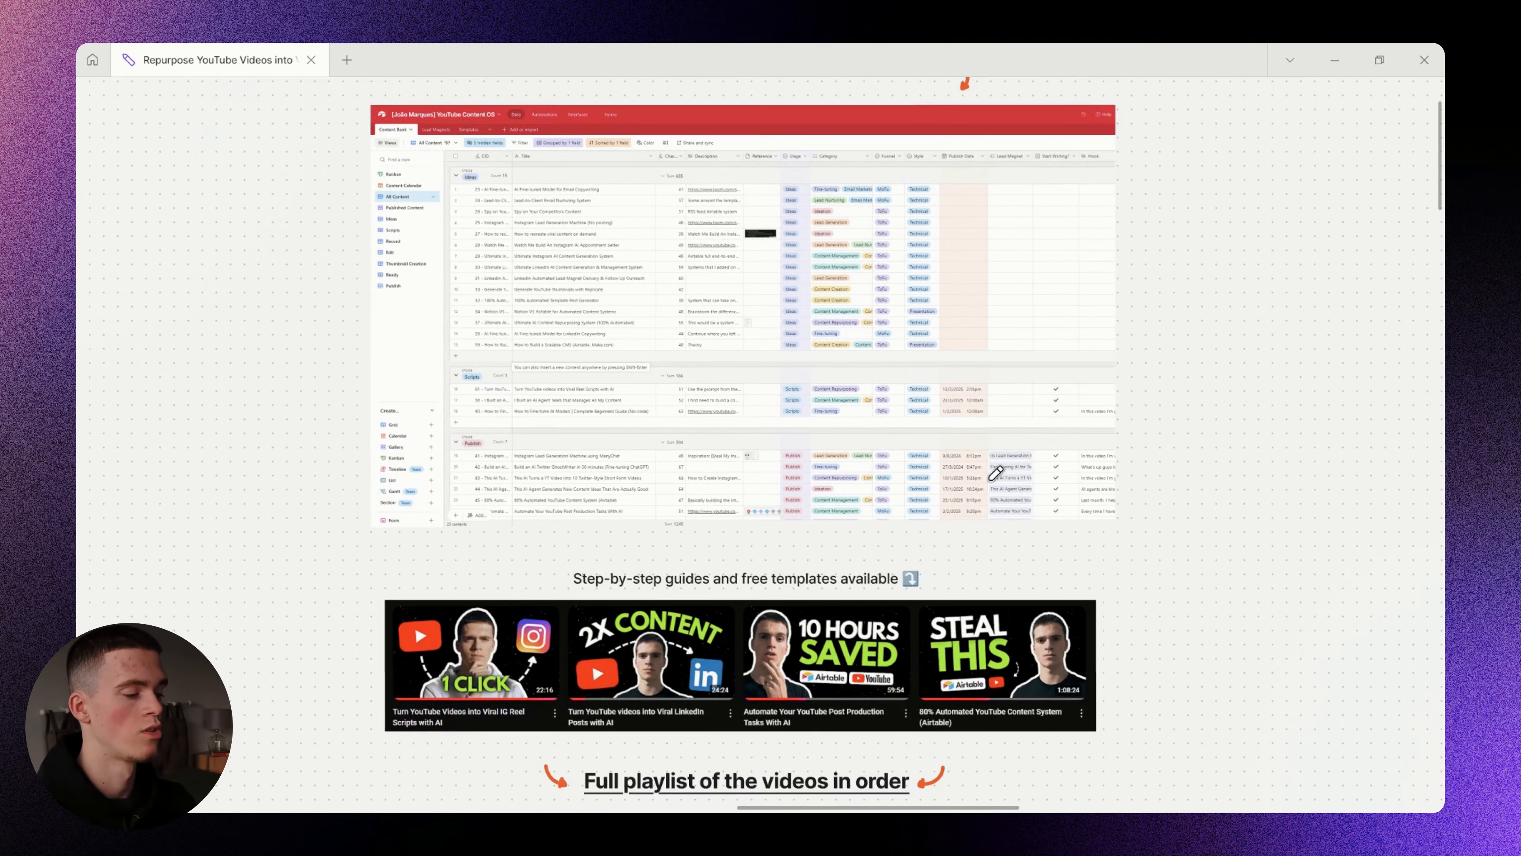
scroll(995, 474, "down", 3)
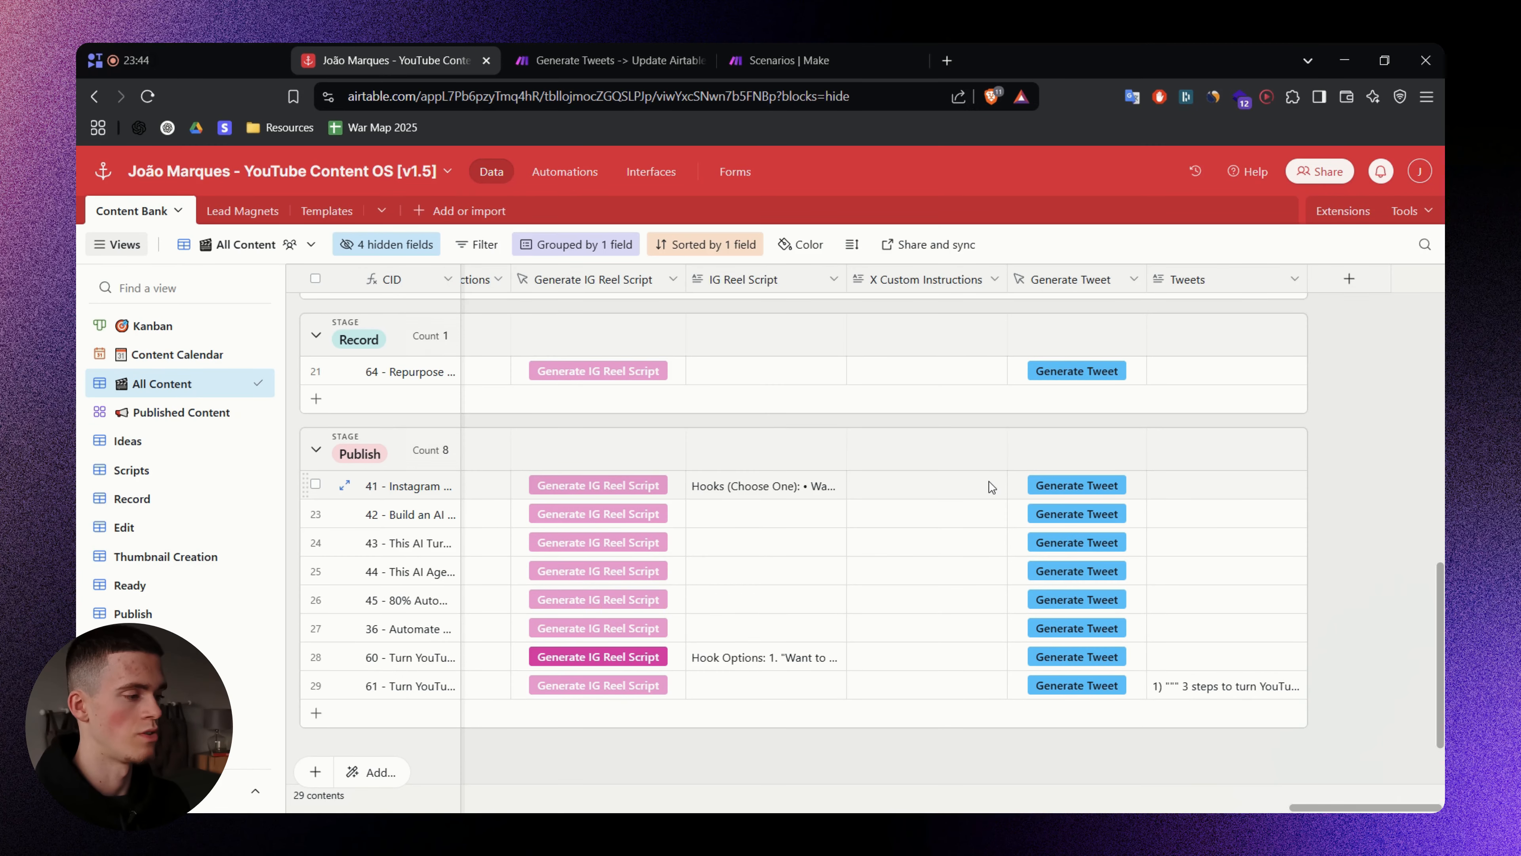